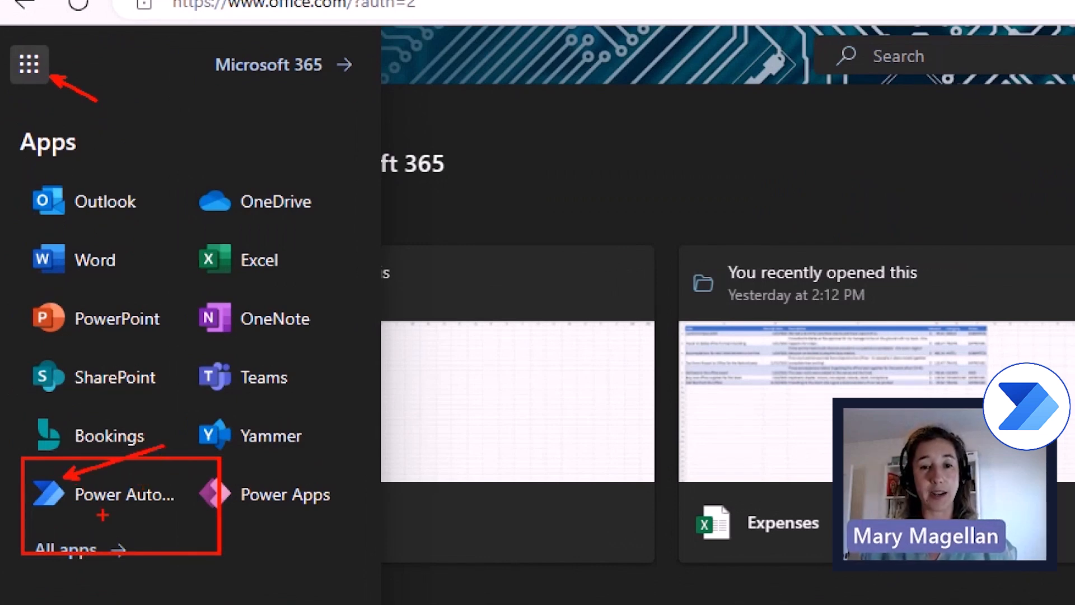
- Launch Power Automate in a new tab from the Microsoft 365 app launcher
click(103, 507)
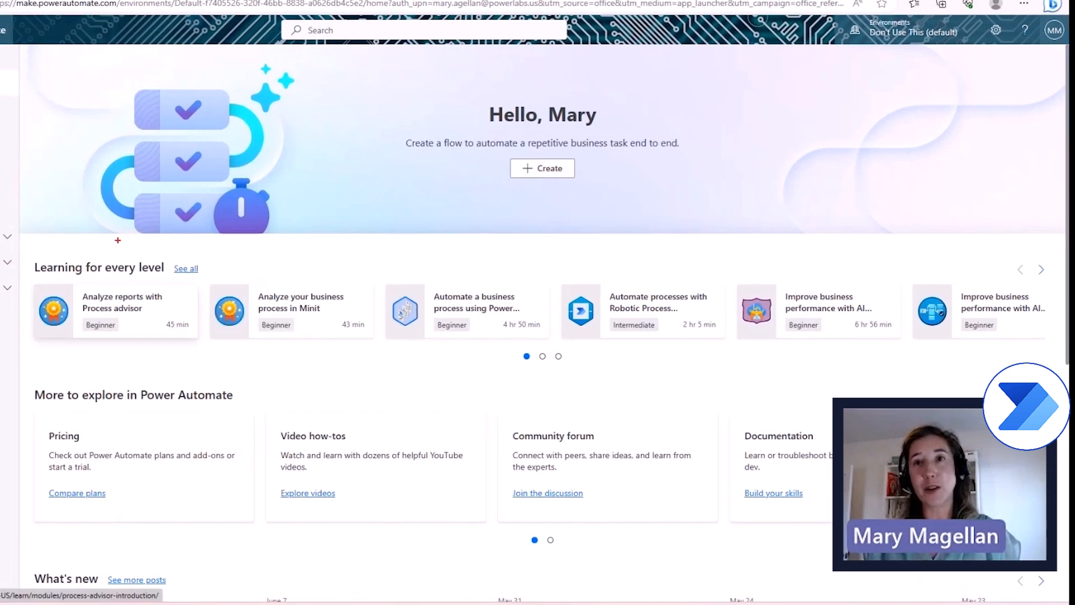
- Review the Sent and History approvals, then list the cloud flows under My flows
drag(138, 252, 174, 237)
drag(319, 264, 360, 252)
drag(458, 280, 529, 242)
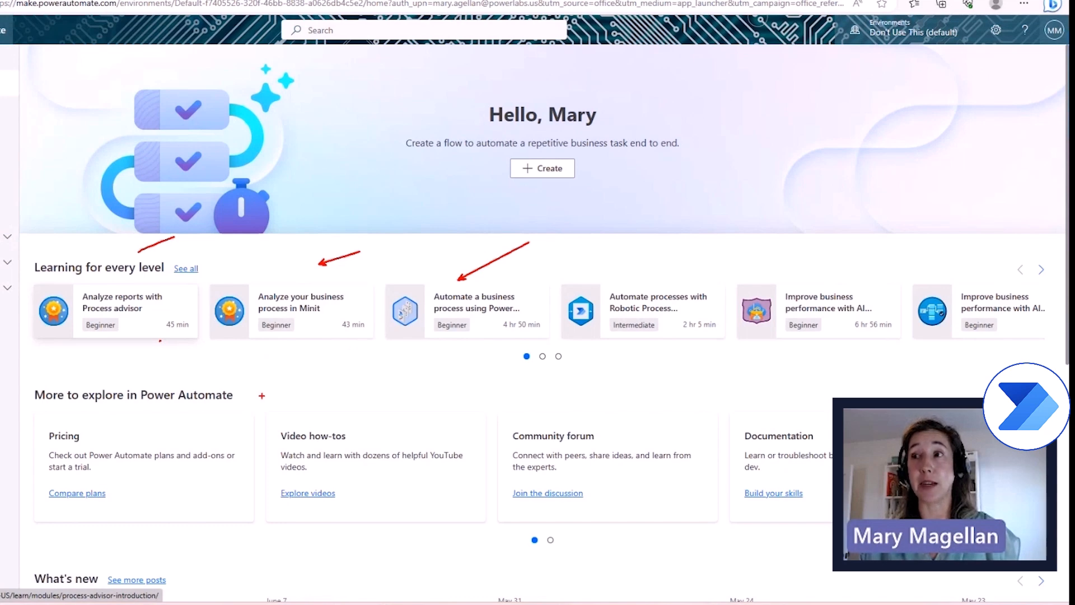
mouse_move(86, 66)
mouse_down()
mouse_move(132, 189)
mouse_move(161, 356)
mouse_move(67, 387)
mouse_up()
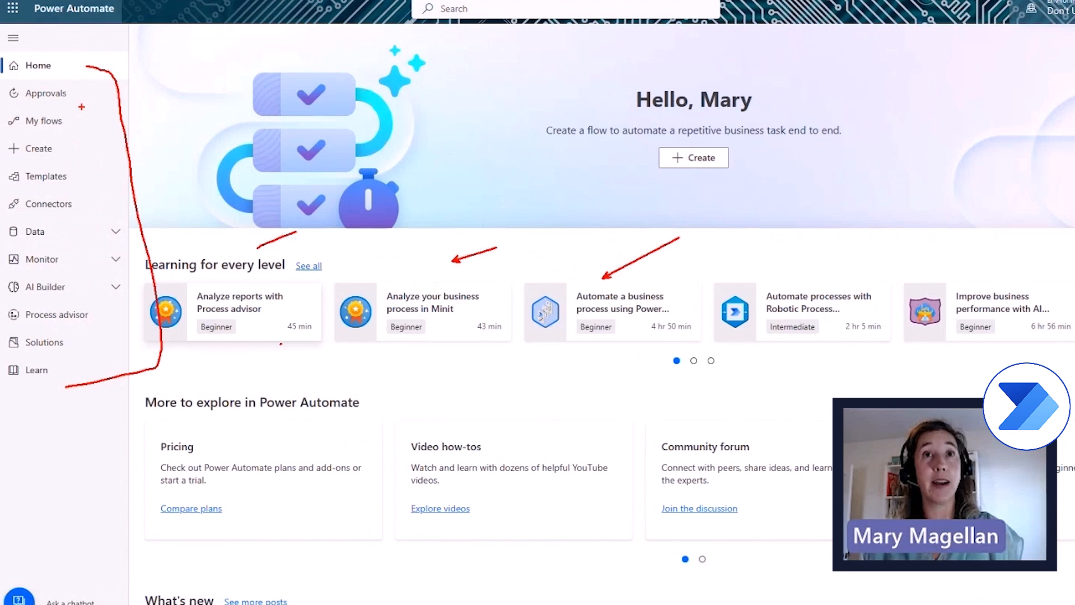
key(Escape)
click(74, 96)
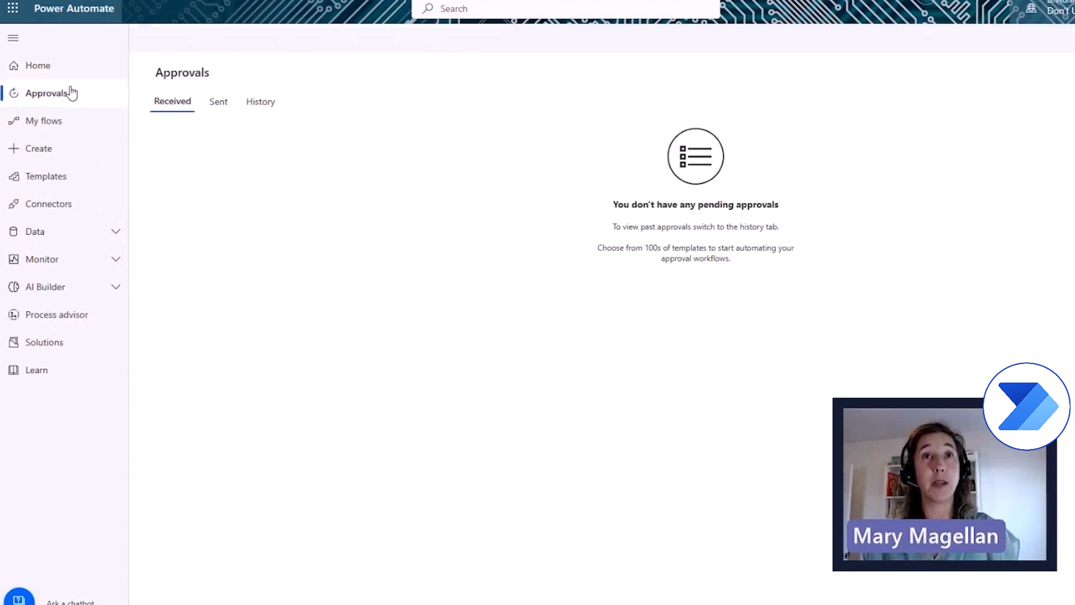
click(219, 103)
click(254, 104)
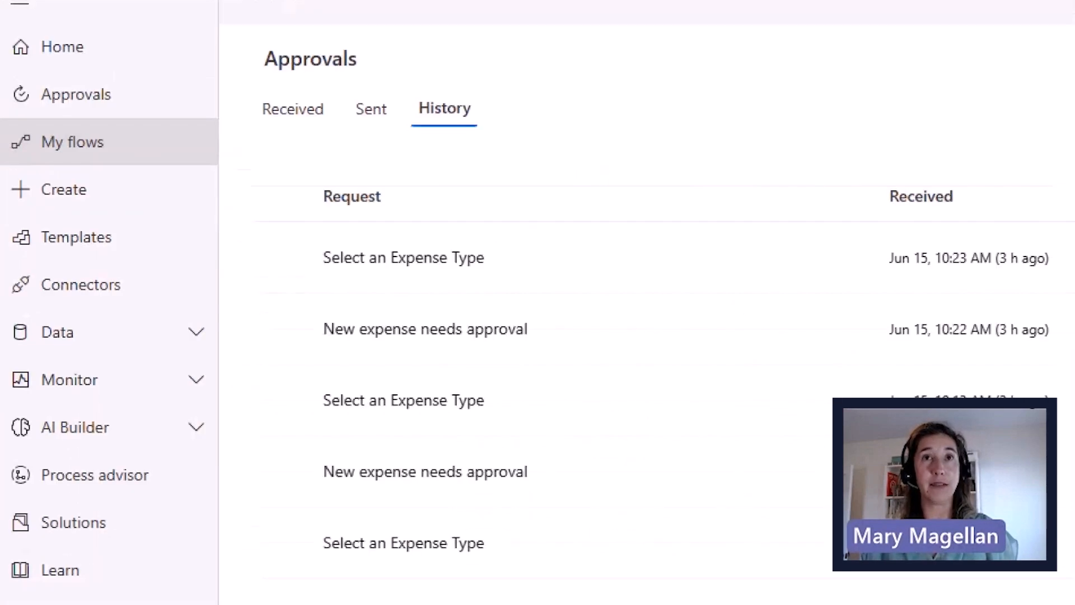
drag(138, 137, 226, 124)
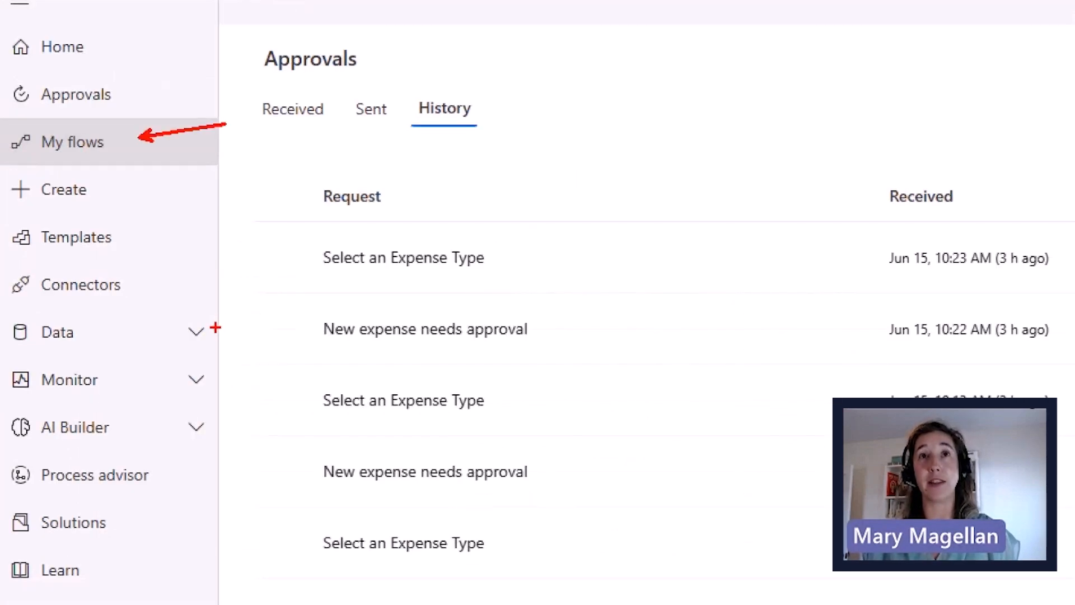
click(95, 154)
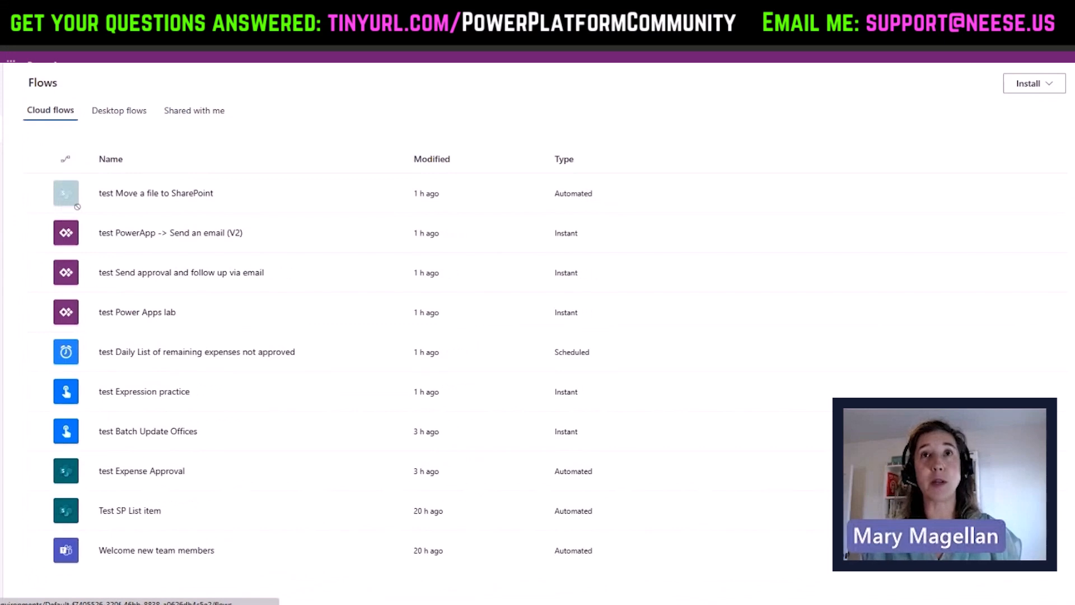
- Select the test PowerApp -> Send an email (V2) flow, view its actions, then show new-flow options
click(38, 233)
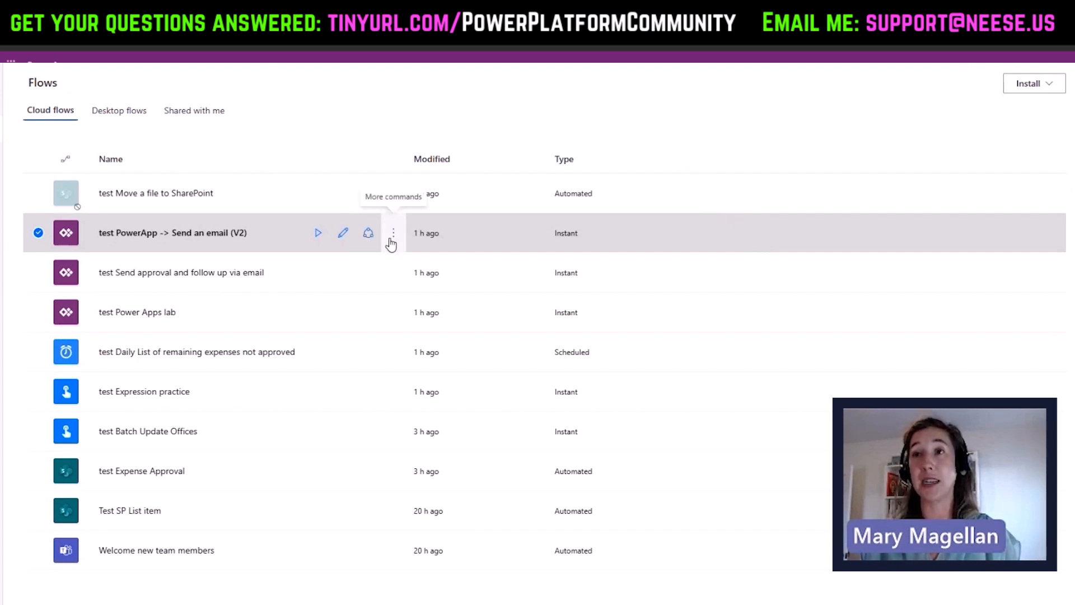
click(393, 235)
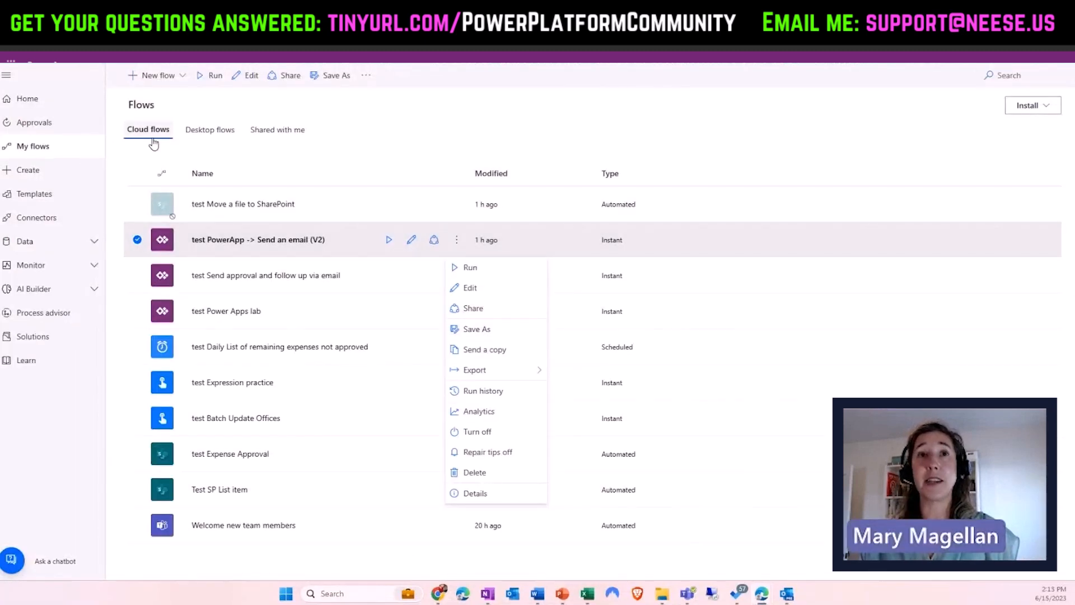
click(180, 76)
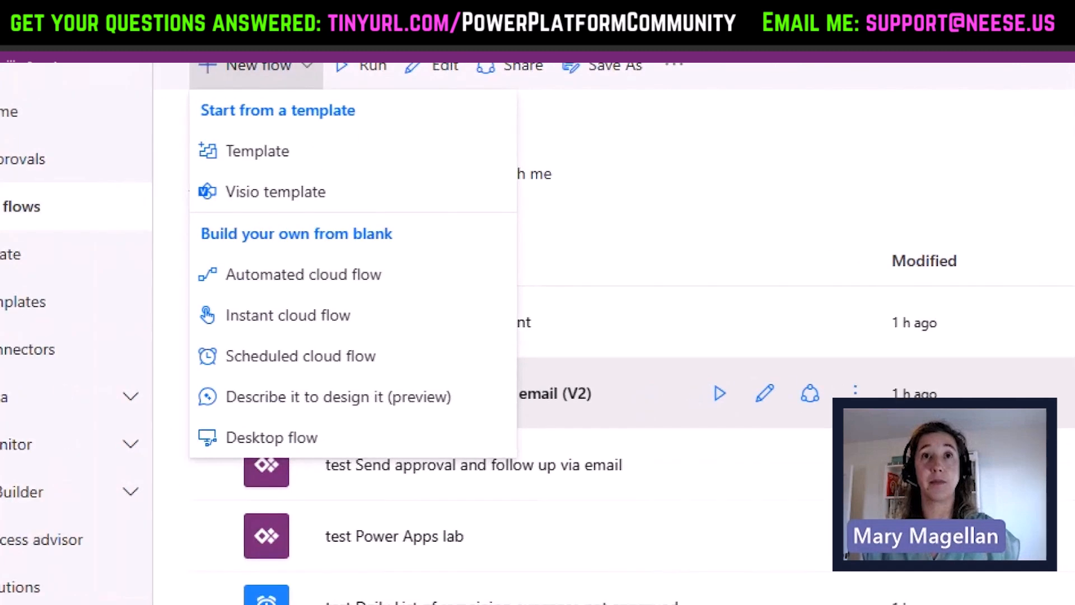
drag(392, 73, 363, 74)
mouse_move(401, 114)
mouse_down()
mouse_move(428, 116)
mouse_move(428, 179)
mouse_move(404, 183)
mouse_up()
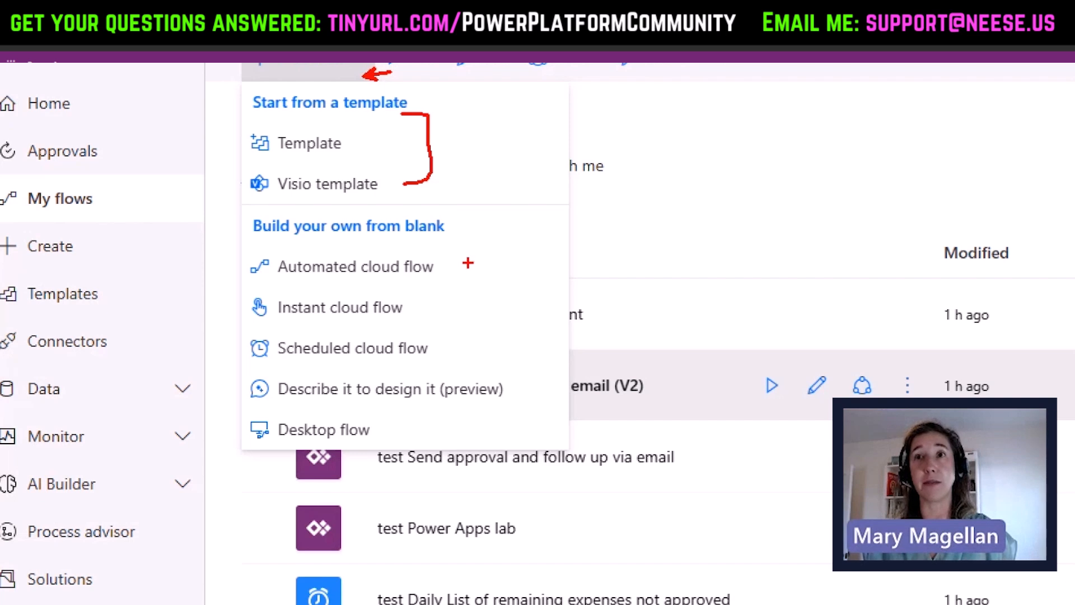
drag(461, 217, 461, 356)
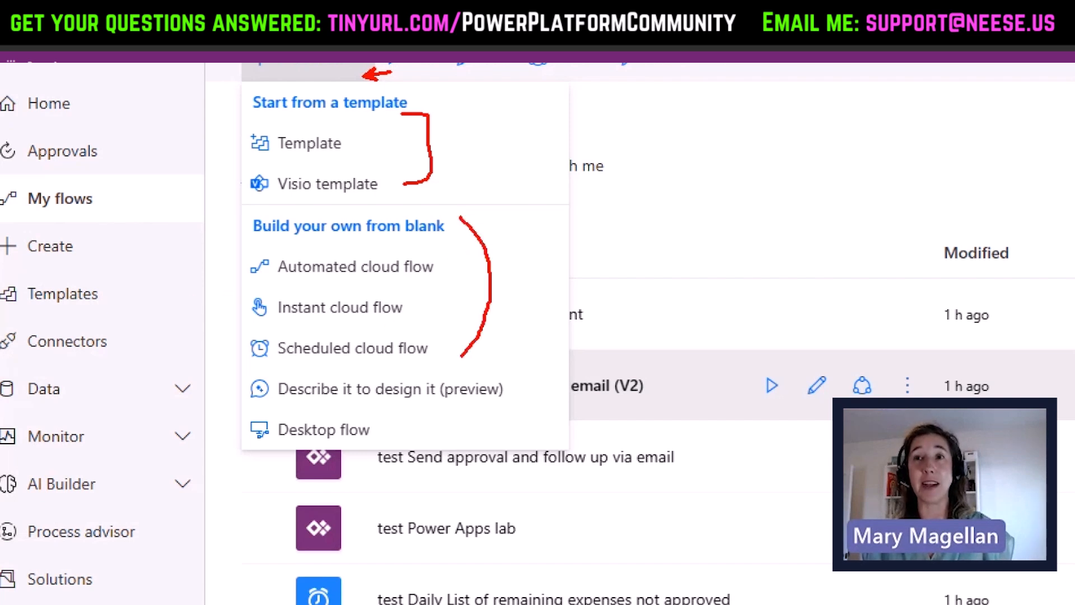
drag(246, 261, 230, 253)
mouse_move(224, 298)
mouse_down()
mouse_move(245, 307)
mouse_move(239, 332)
mouse_up()
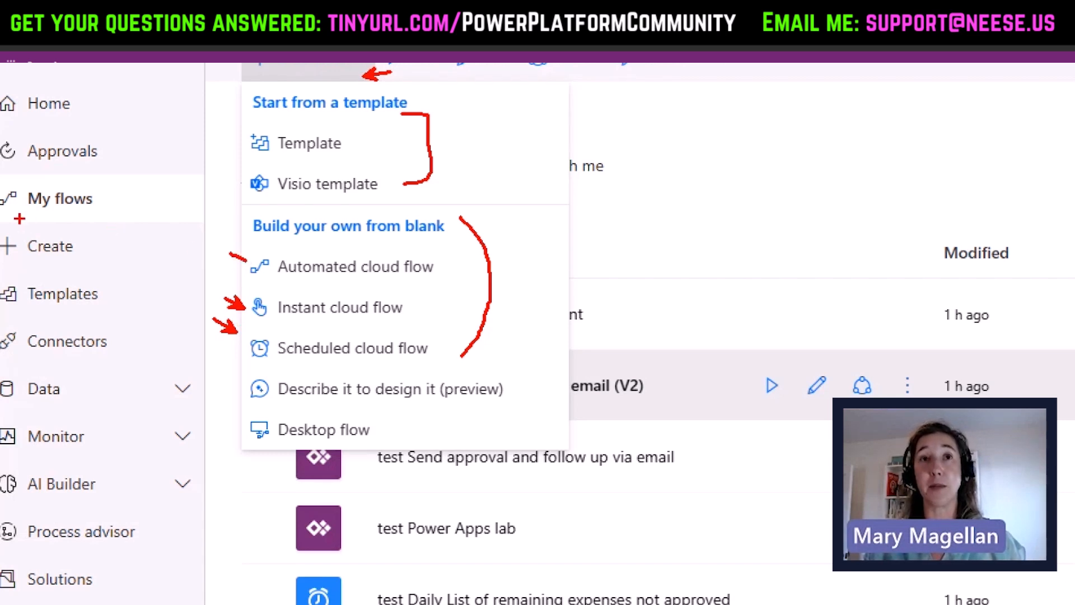
mouse_move(6, 222)
mouse_down()
mouse_move(112, 278)
mouse_move(109, 252)
mouse_move(156, 243)
mouse_up()
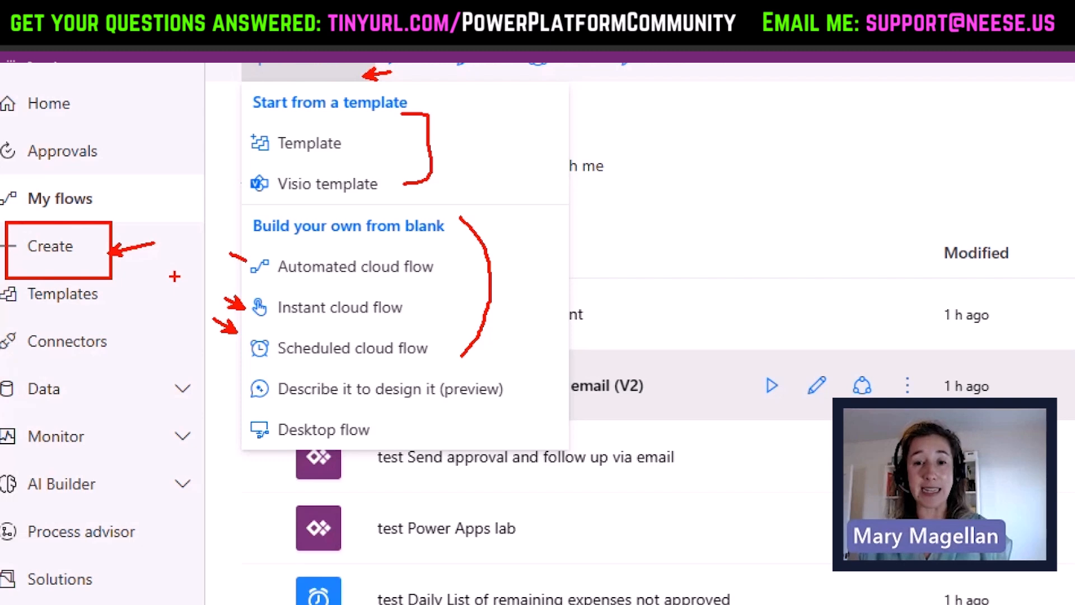
key(Escape)
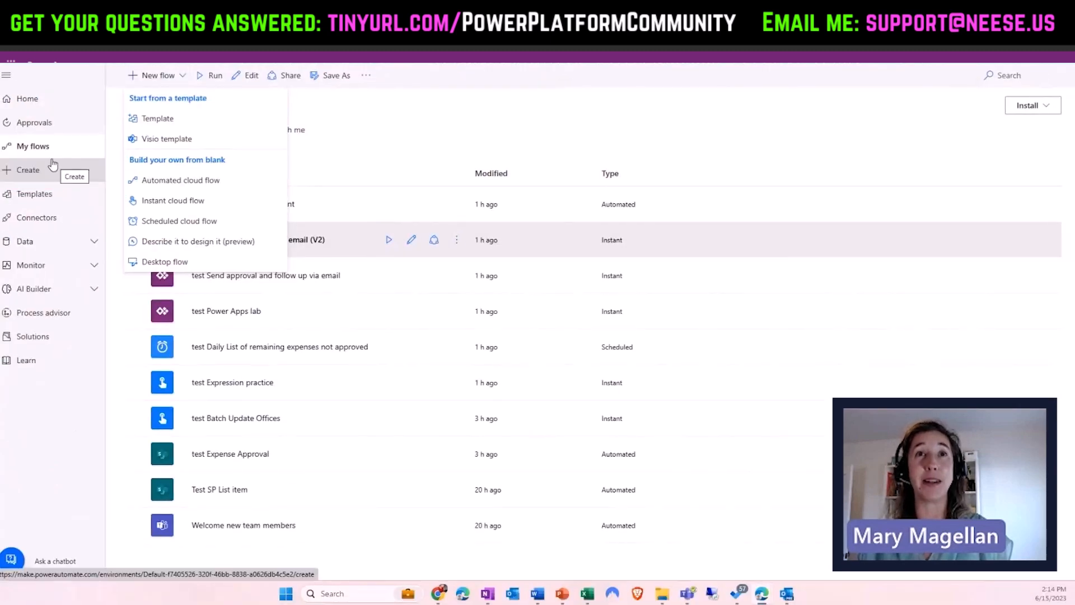
- Look over the Create page's blank automated, instant and scheduled flows and template picks
click(53, 174)
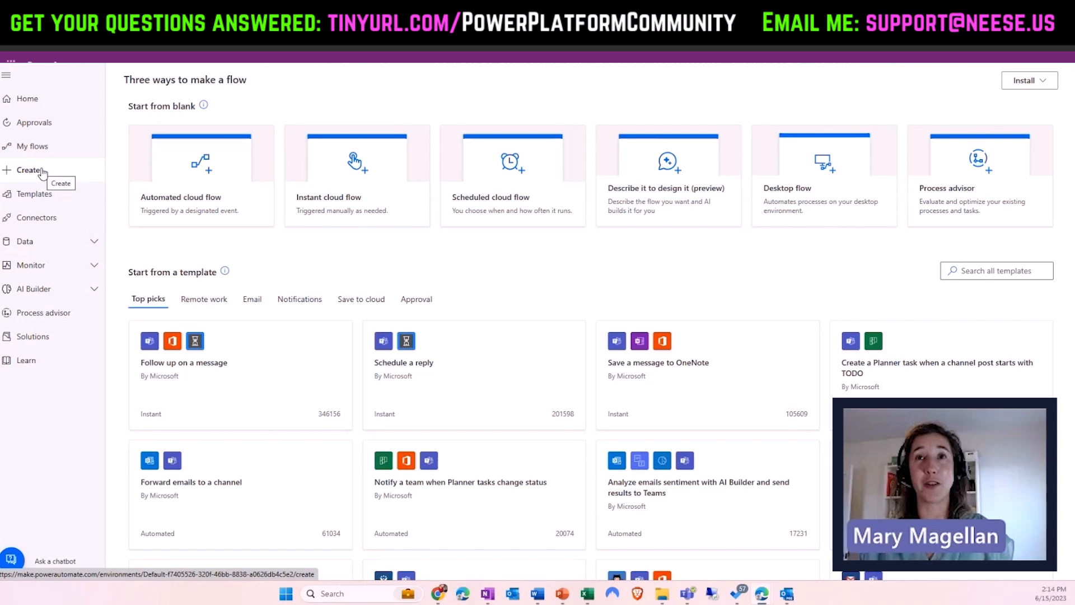
key(ctrl+1)
click(220, 119)
drag(221, 131, 246, 105)
drag(464, 128, 495, 94)
drag(792, 133, 816, 104)
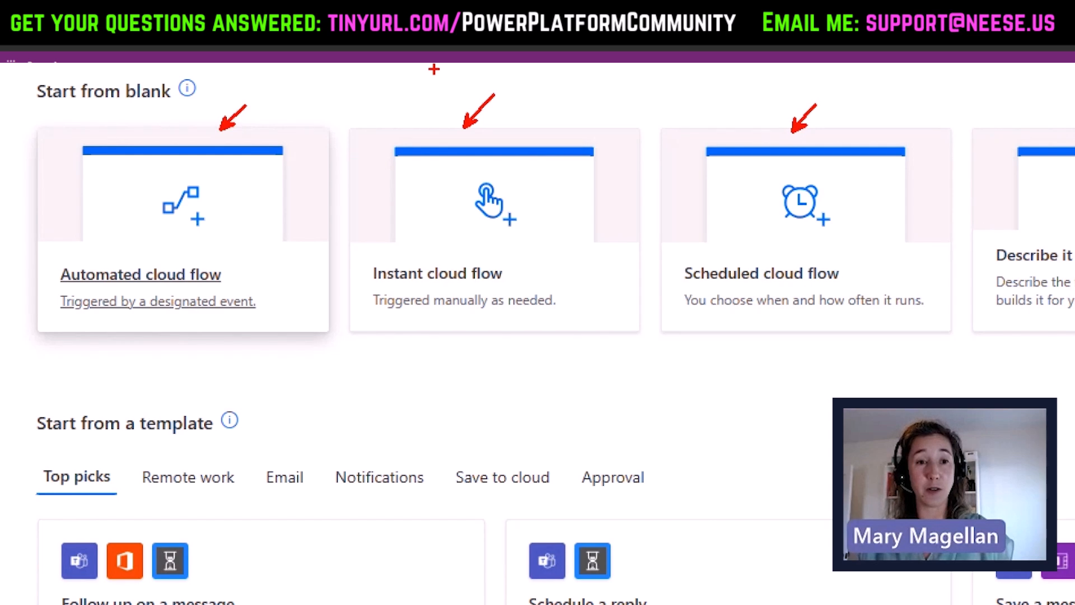
drag(93, 324, 104, 334)
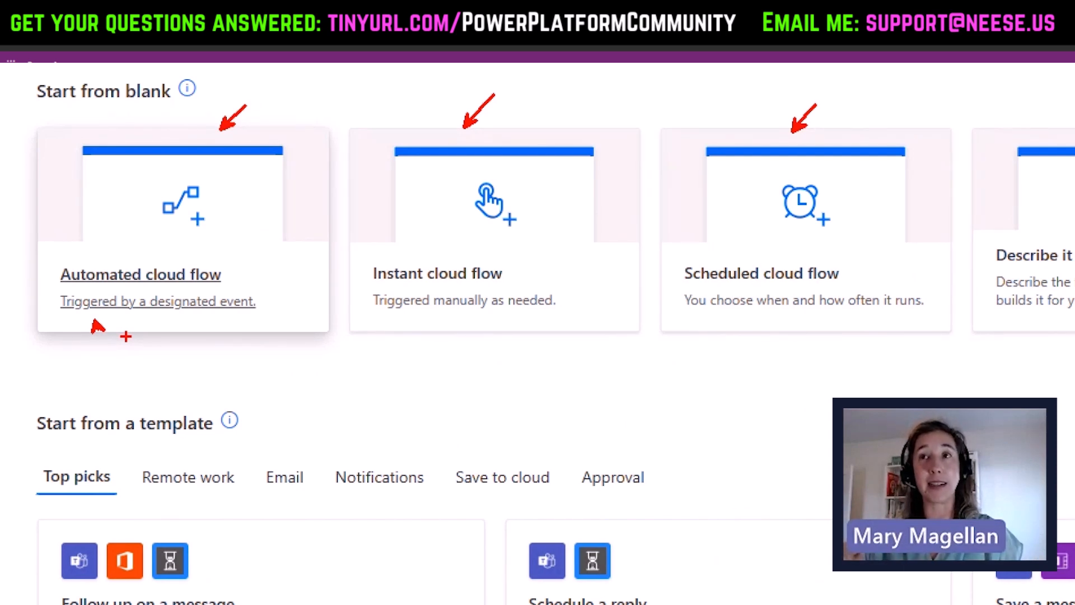
mouse_move(341, 92)
mouse_down()
mouse_move(533, 331)
mouse_move(610, 384)
mouse_move(629, 382)
mouse_up()
drag(577, 315, 611, 349)
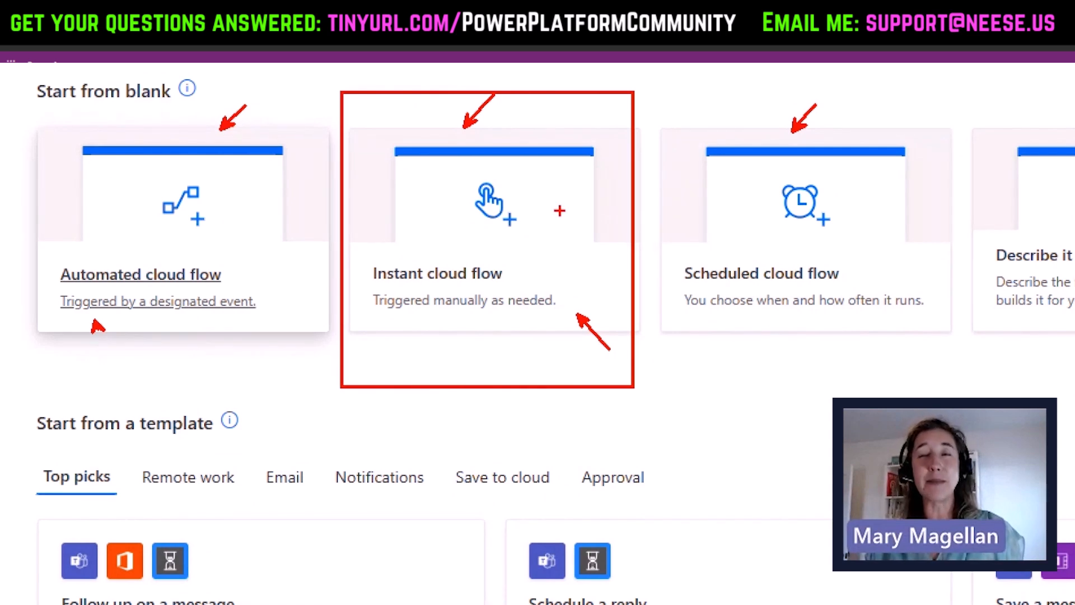
drag(529, 273, 548, 274)
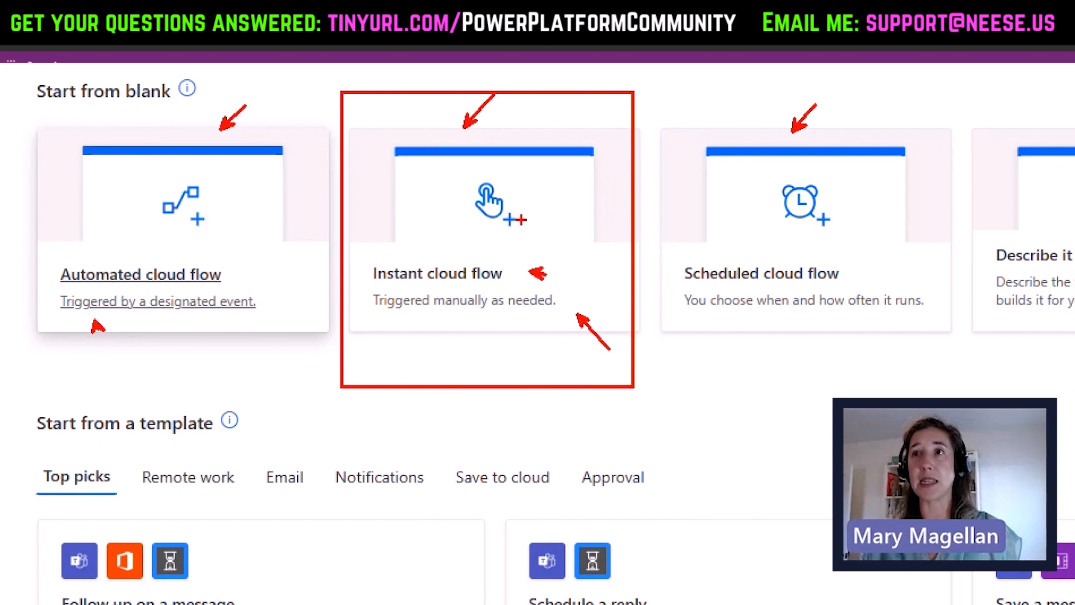
mouse_move(832, 75)
mouse_down()
mouse_move(765, 68)
mouse_move(636, 325)
mouse_move(933, 298)
mouse_move(839, 86)
mouse_up()
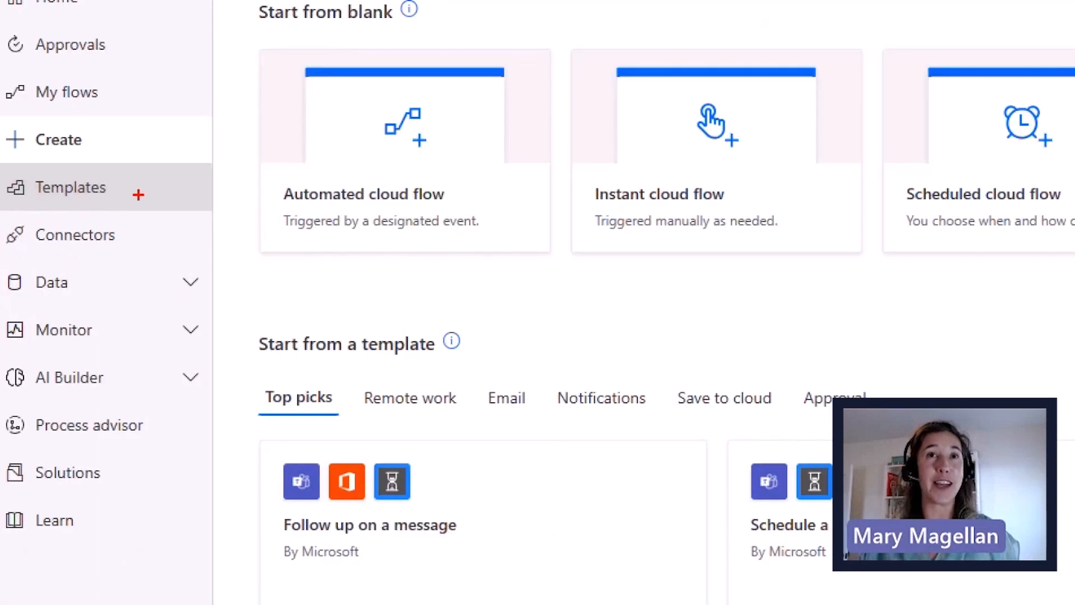
drag(138, 194, 227, 148)
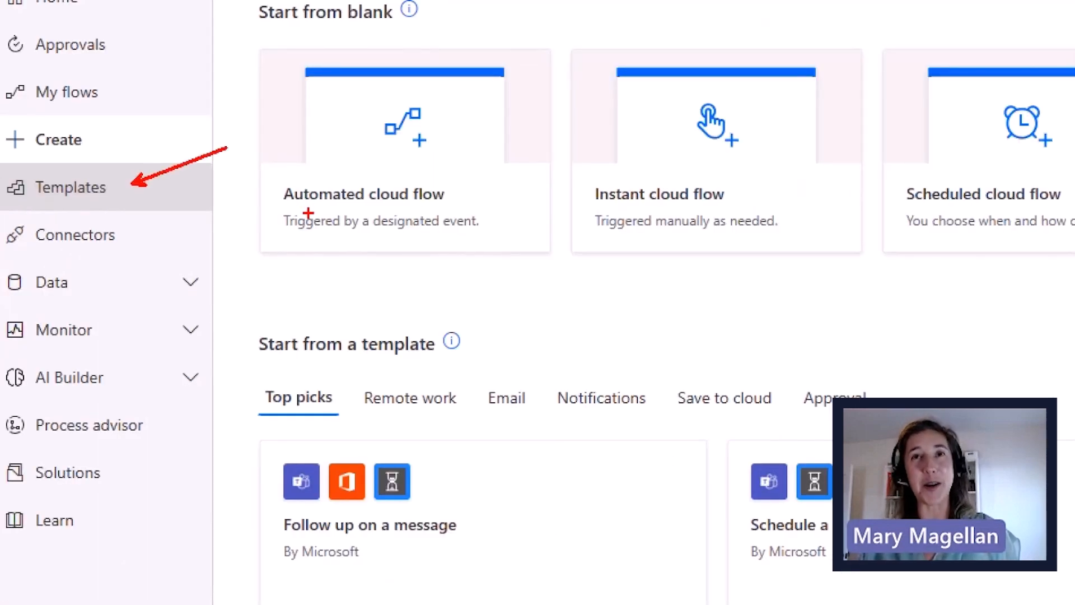
- Choose the Follow up on a message card under Start from a template
mouse_move(446, 466)
mouse_down()
mouse_move(332, 433)
mouse_move(215, 577)
mouse_move(333, 583)
mouse_move(466, 477)
mouse_move(423, 438)
mouse_up()
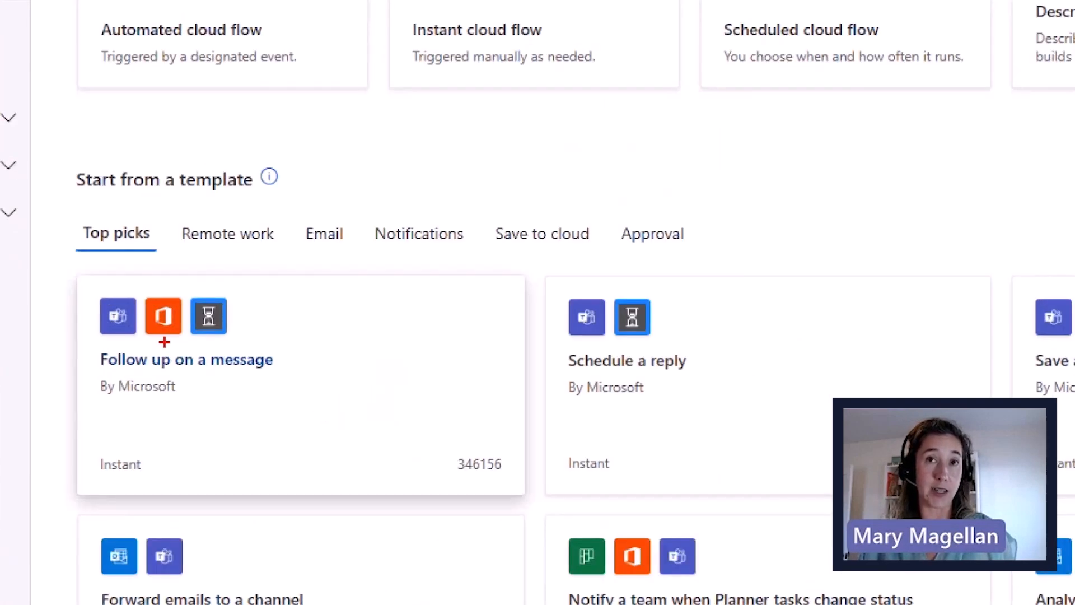
drag(177, 295, 256, 275)
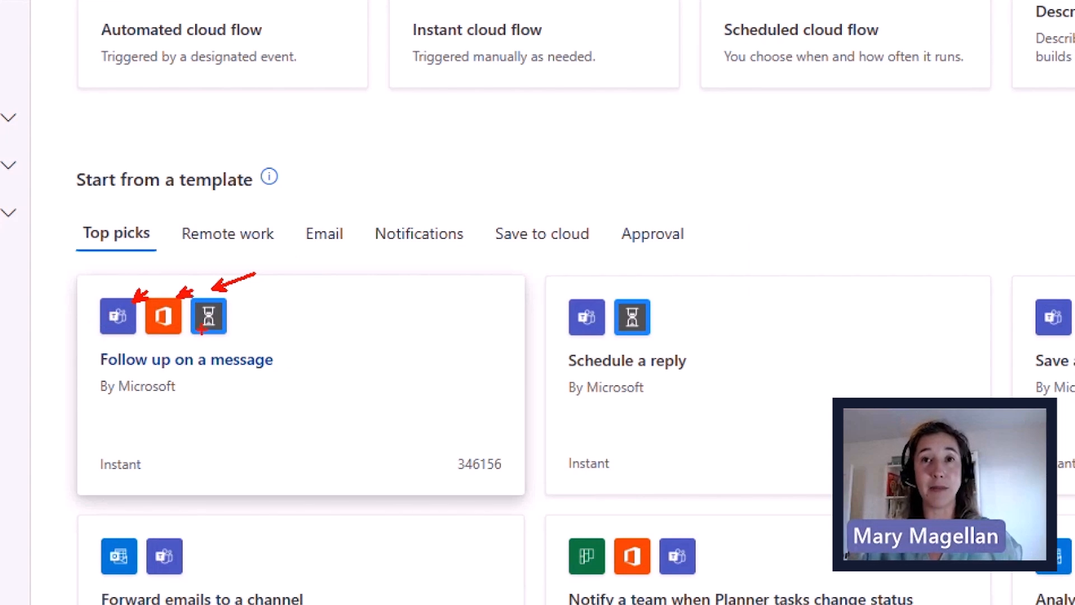
drag(231, 326, 249, 331)
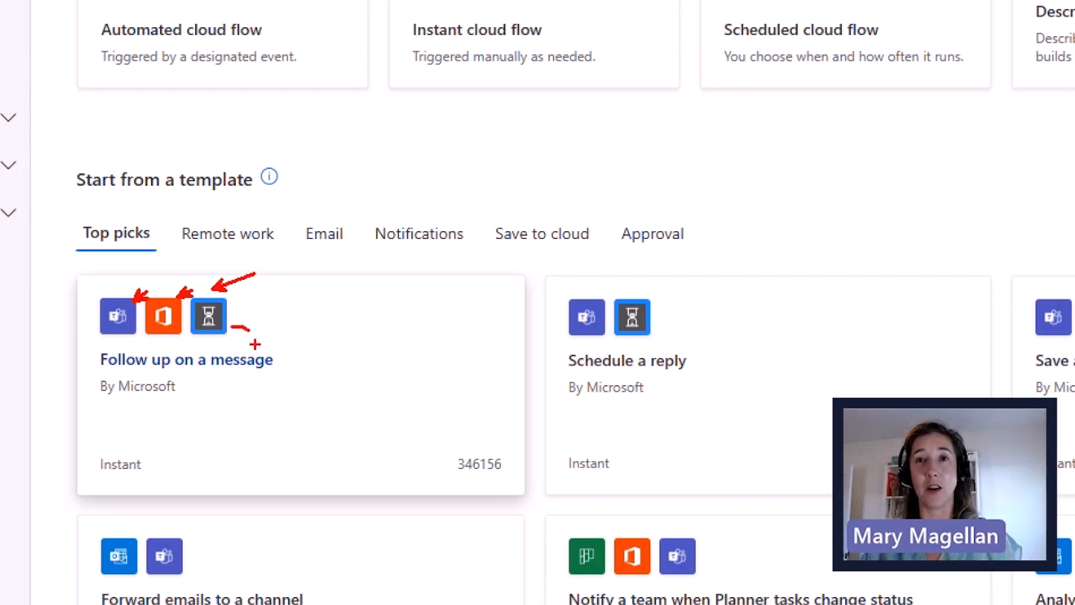
click(257, 359)
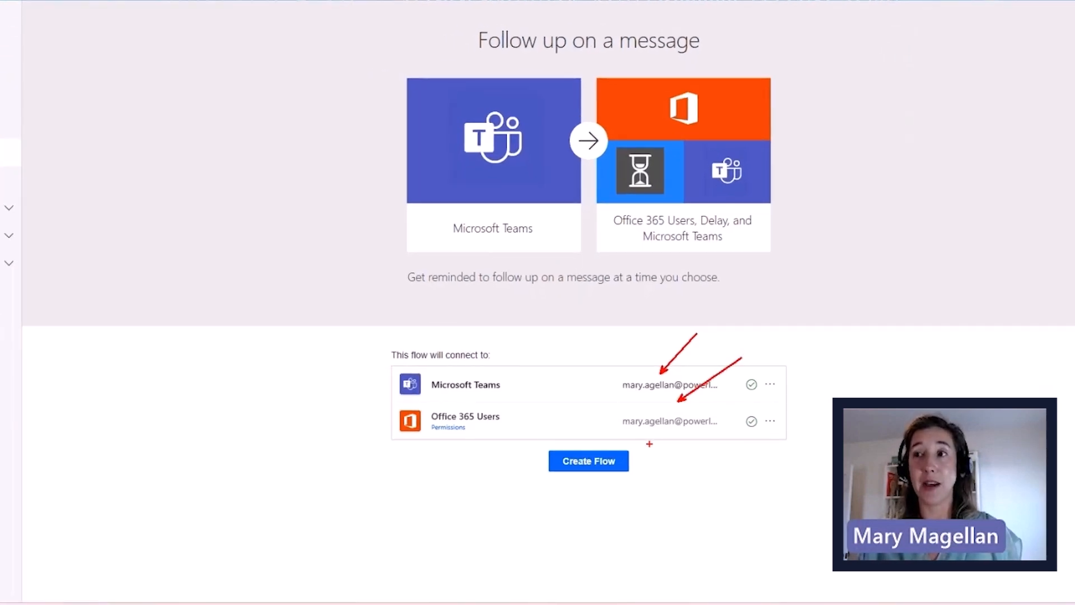
- Create the Follow up on a message flow using the Teams and Office 365 Users connections
drag(635, 458, 660, 463)
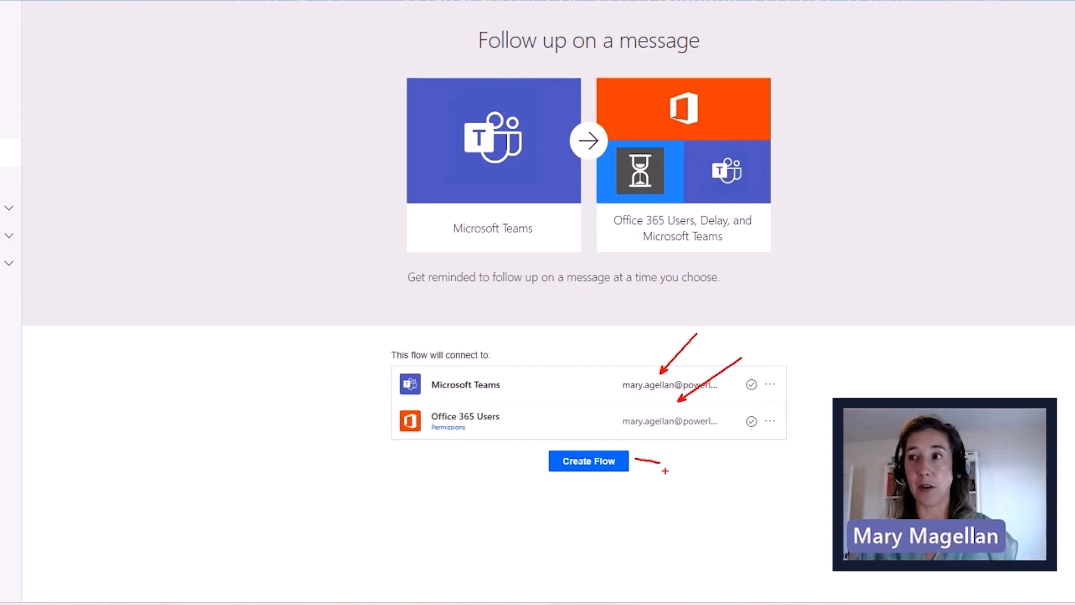
key(Escape)
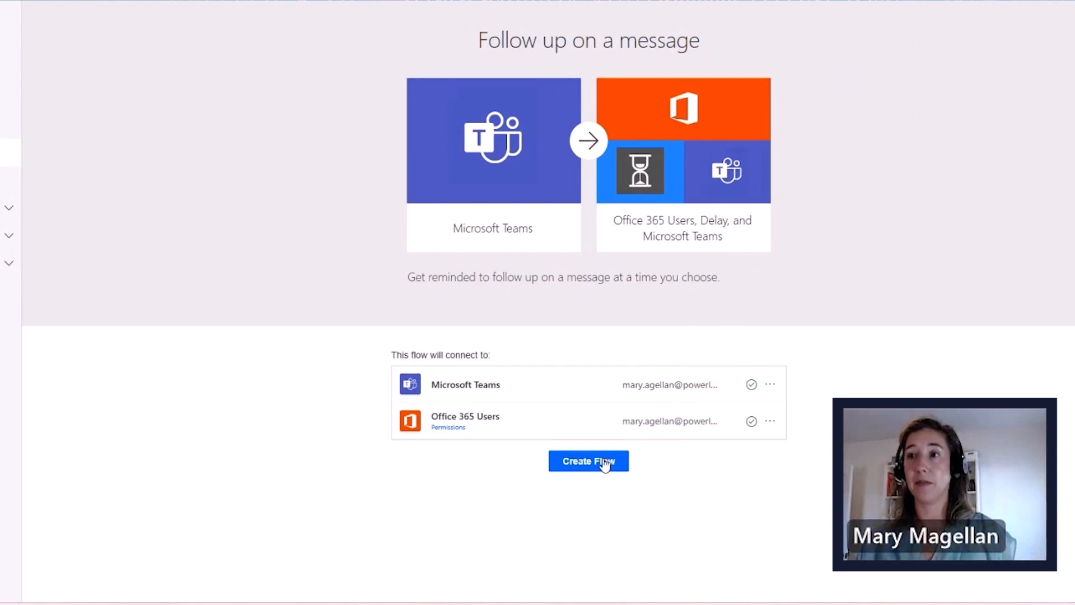
click(605, 463)
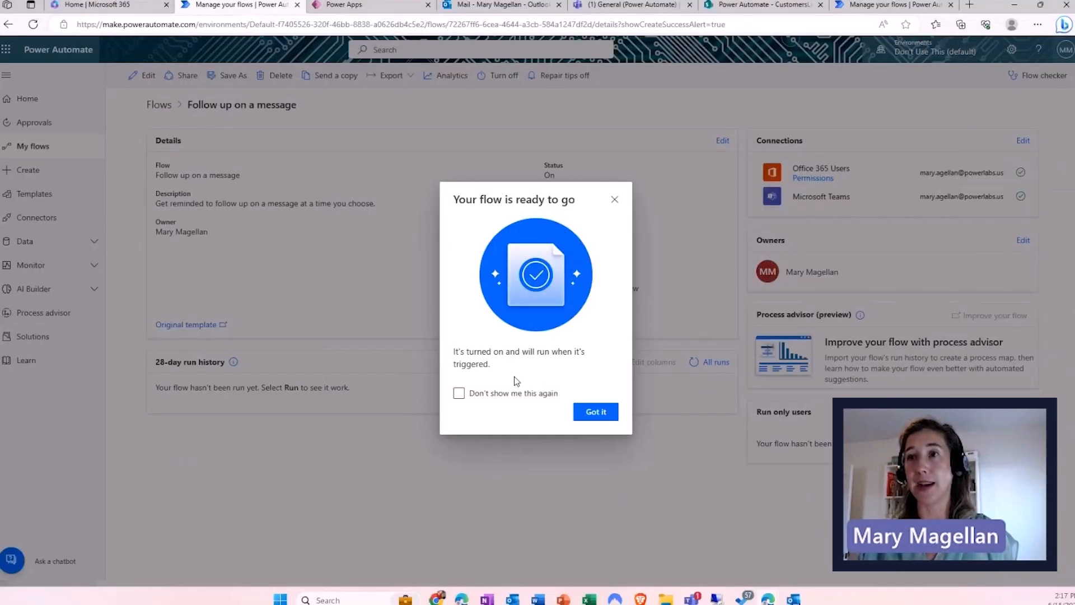
- Dismiss the 'Your flow is ready to go' notice permanently to reach the flow's details
click(411, 474)
click(595, 412)
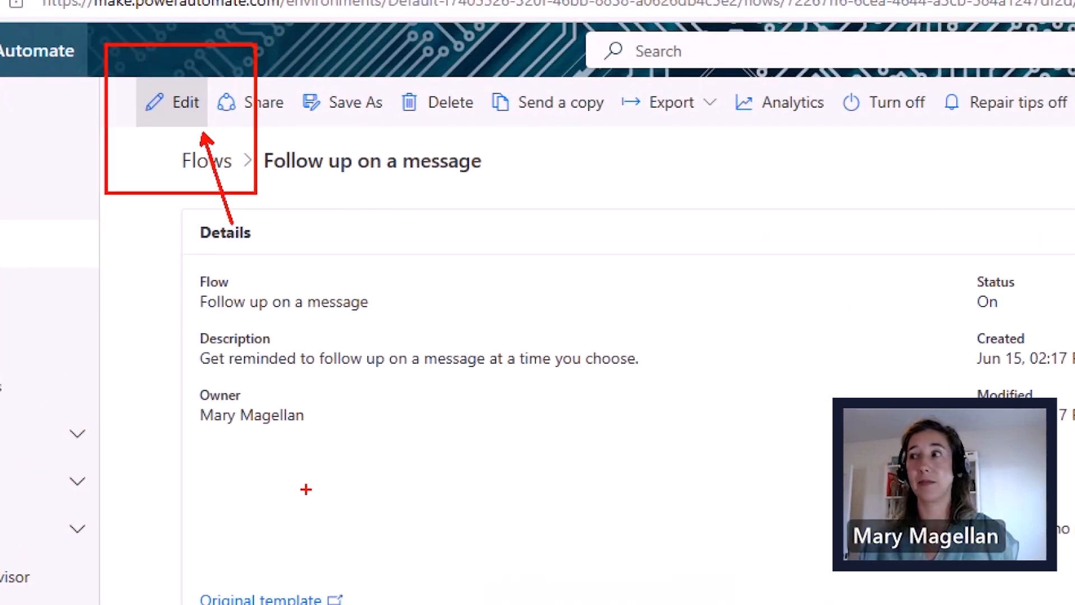
- Open the Follow up on a message flow in the flow editor
mouse_move(281, 175)
mouse_down()
mouse_move(367, 227)
mouse_move(424, 213)
mouse_up()
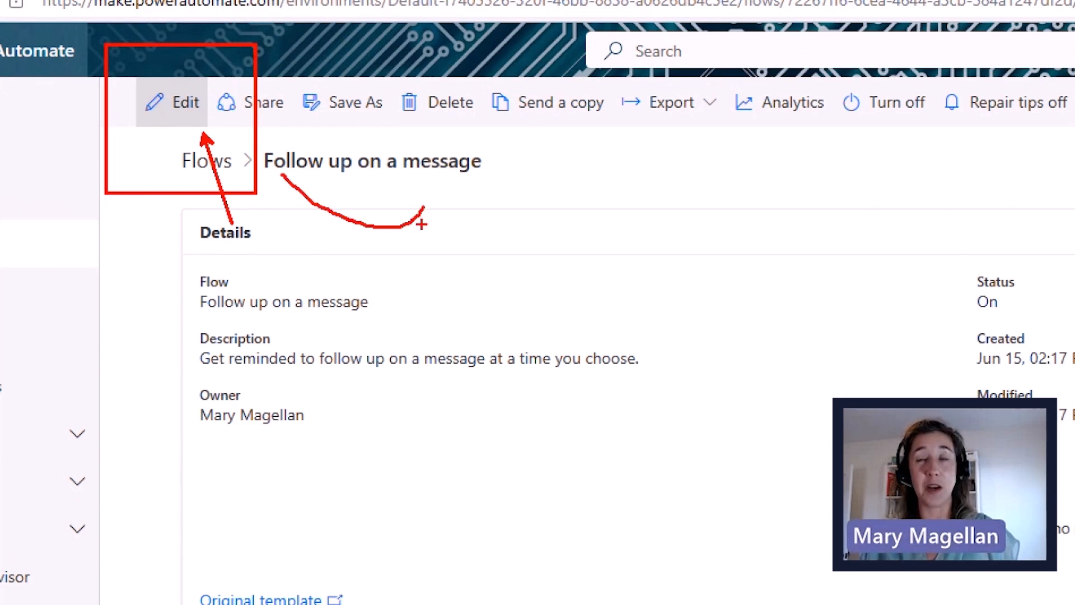
click(173, 102)
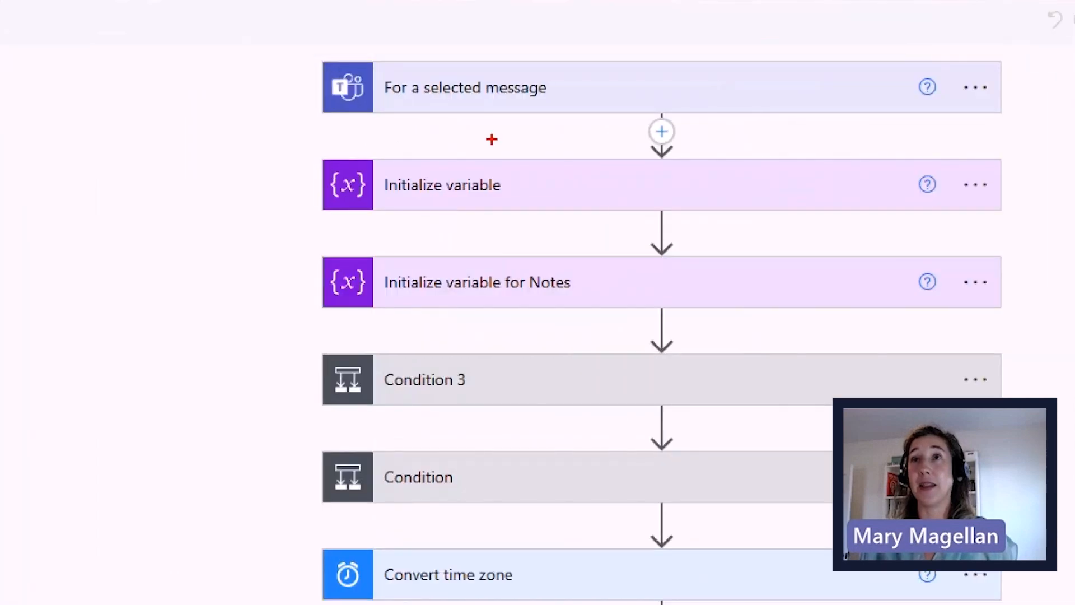
- Expand the Delay until step to reveal its timestamp from the converted time
mouse_move(326, 43)
mouse_down()
mouse_move(287, 56)
mouse_move(317, 136)
mouse_move(327, 136)
mouse_up()
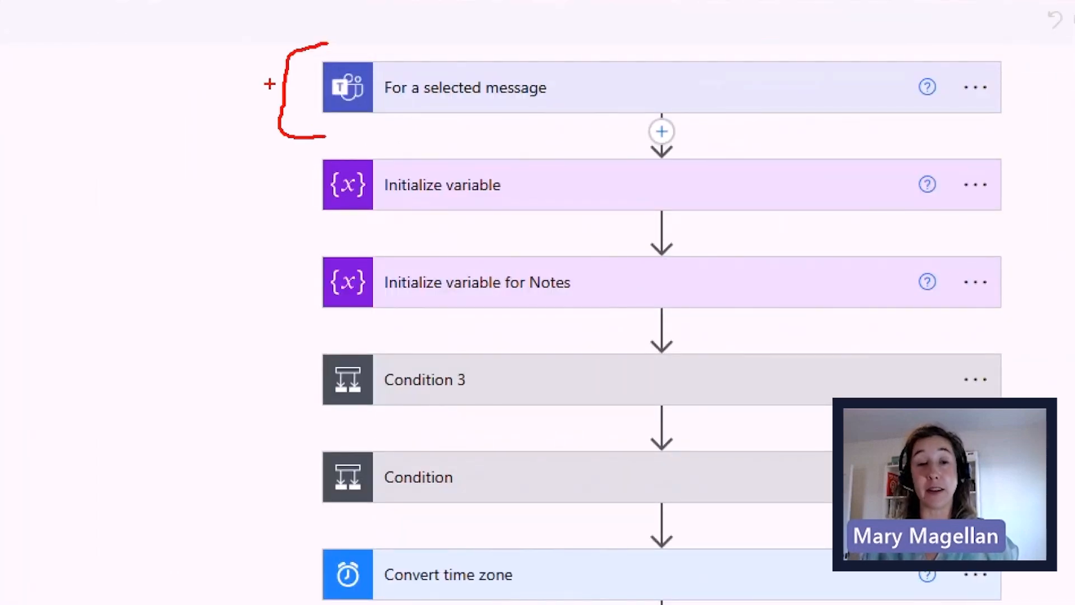
drag(211, 84, 272, 84)
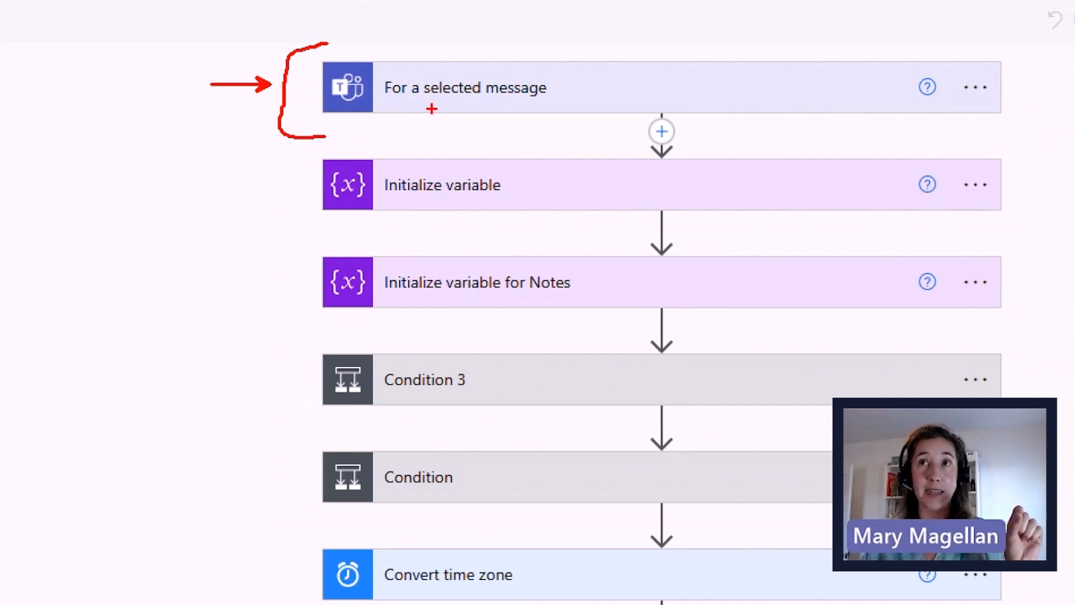
drag(431, 109, 472, 111)
mouse_move(390, 140)
mouse_down()
mouse_move(327, 152)
mouse_move(322, 238)
mouse_move(334, 235)
mouse_up()
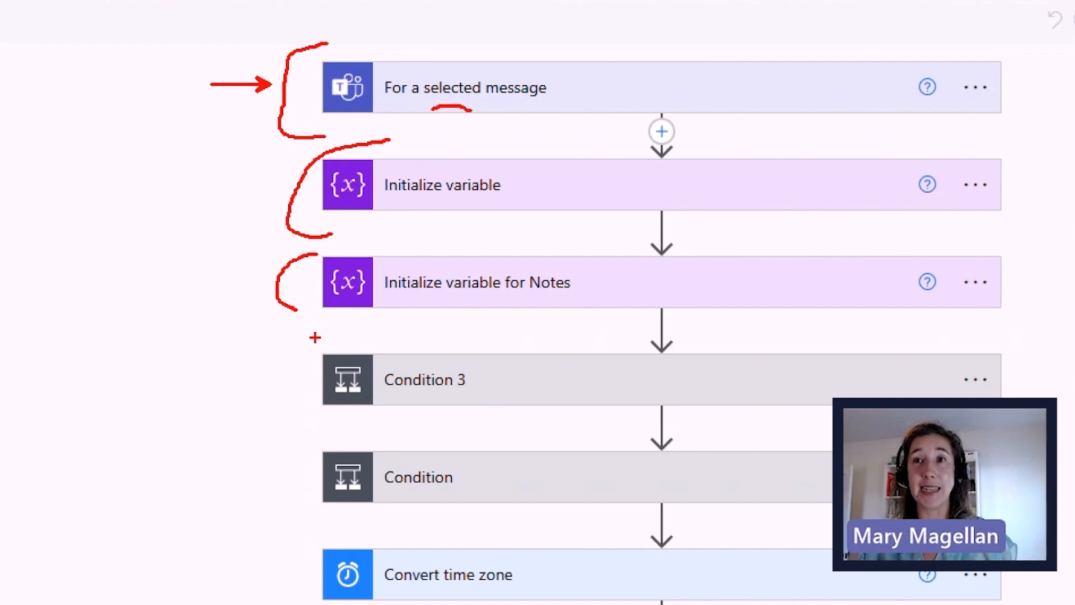
drag(308, 386, 278, 380)
drag(298, 455, 259, 421)
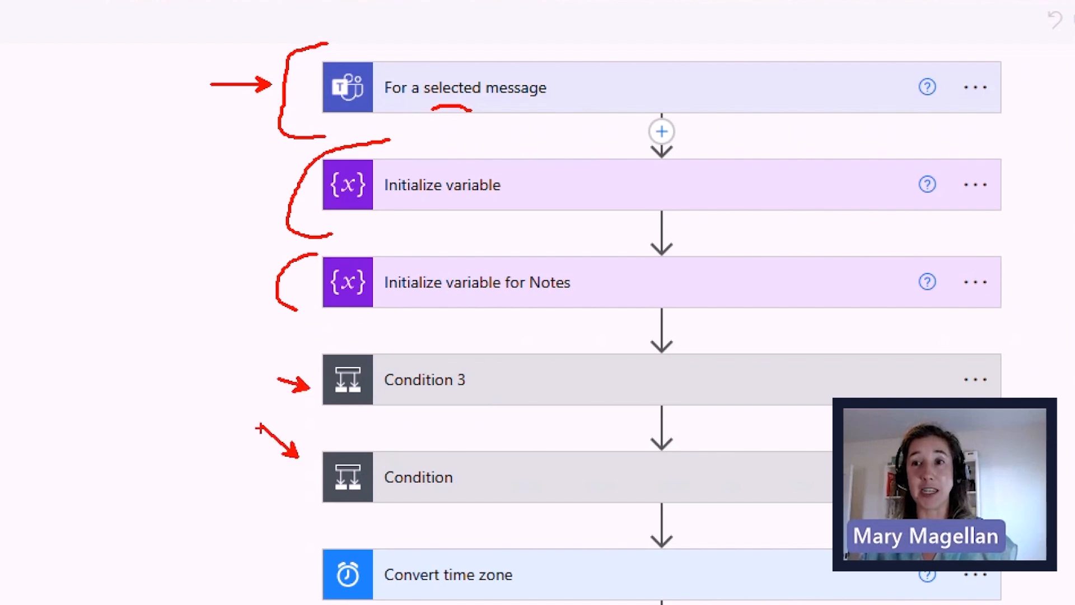
key(Escape)
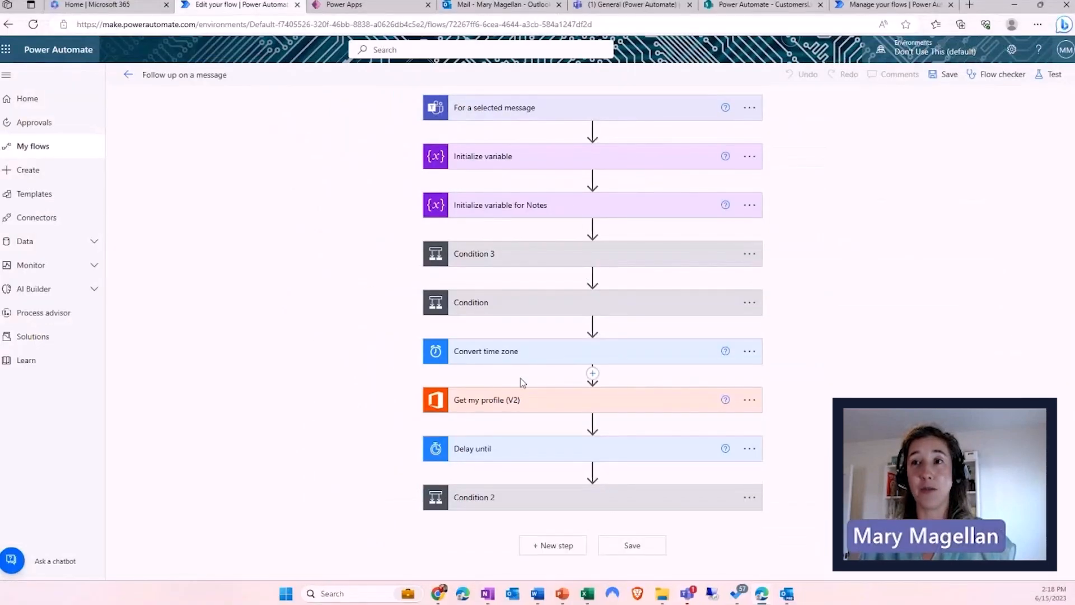
key(ctrl+1)
click(511, 356)
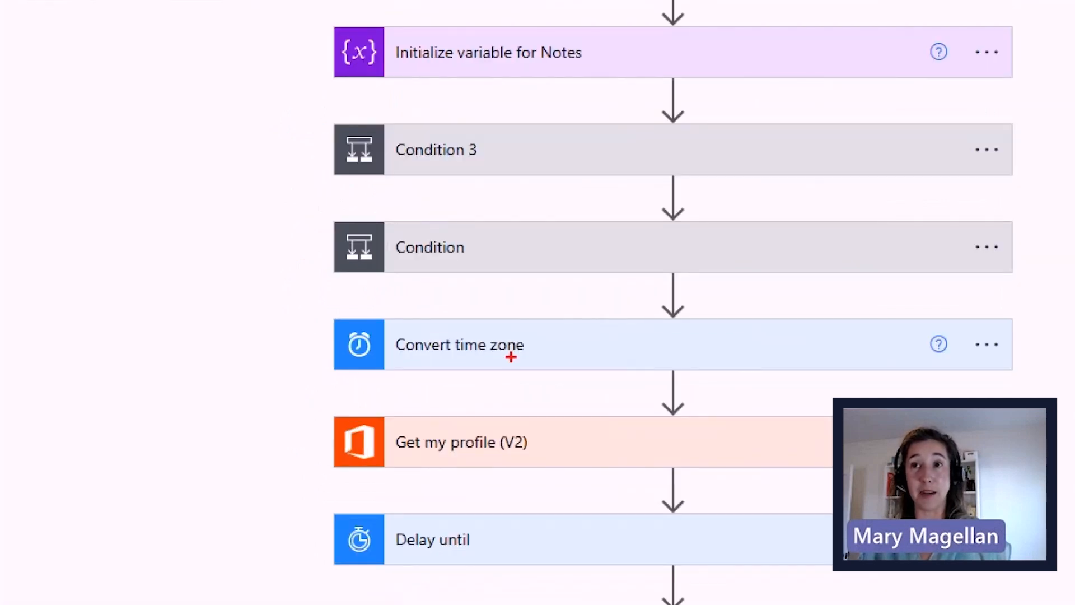
drag(320, 338, 286, 337)
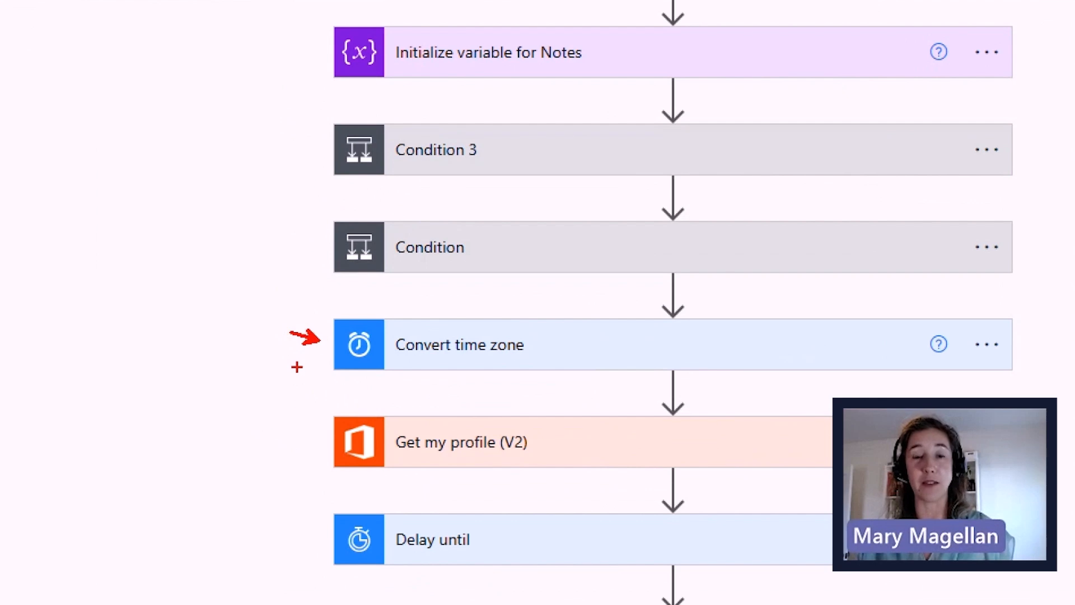
mouse_move(333, 410)
mouse_down()
mouse_move(322, 476)
mouse_move(403, 507)
mouse_up()
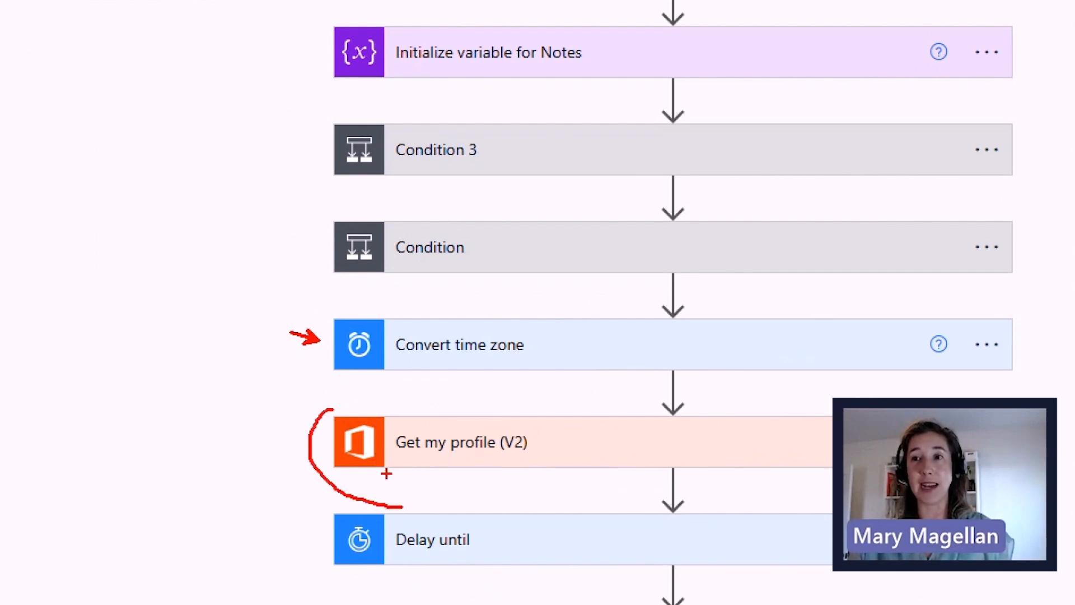
key(Escape)
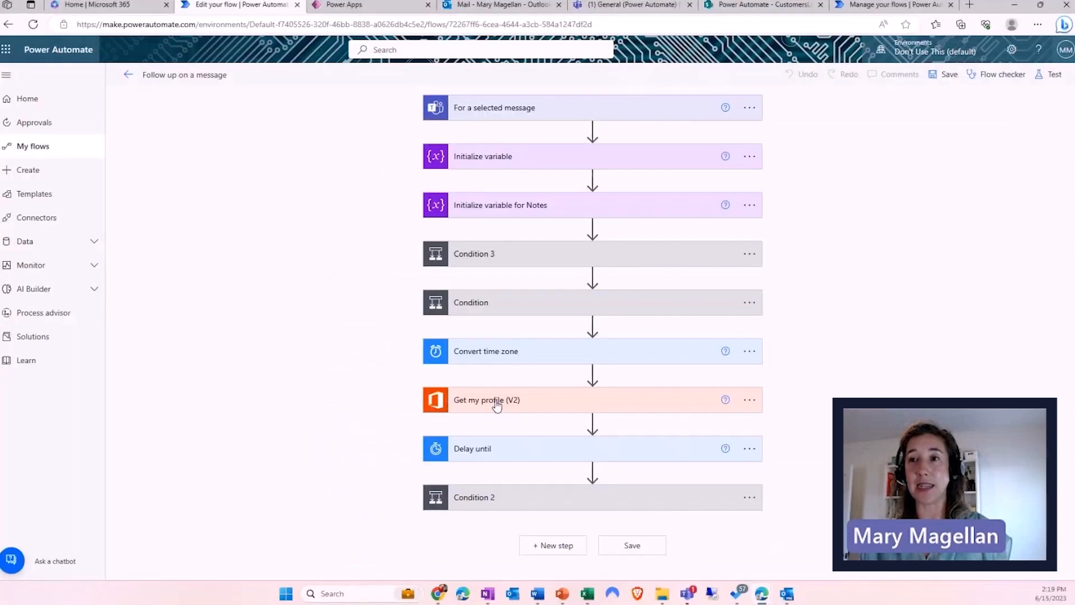
click(465, 452)
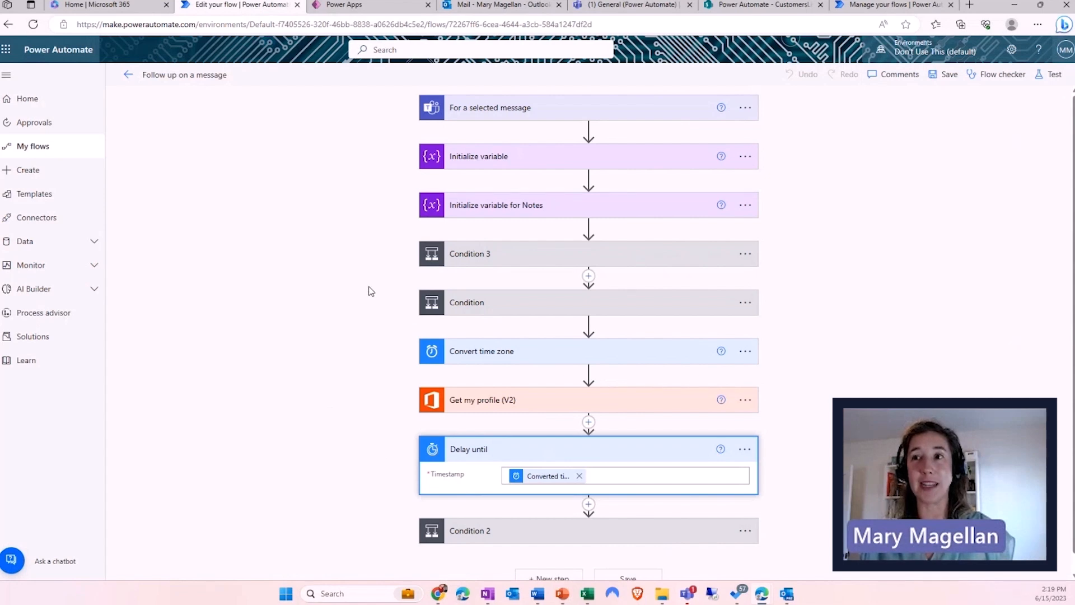
- Switch to the '(1) General (Power Automate)' Teams channel tab
scroll(370, 291, down, 1)
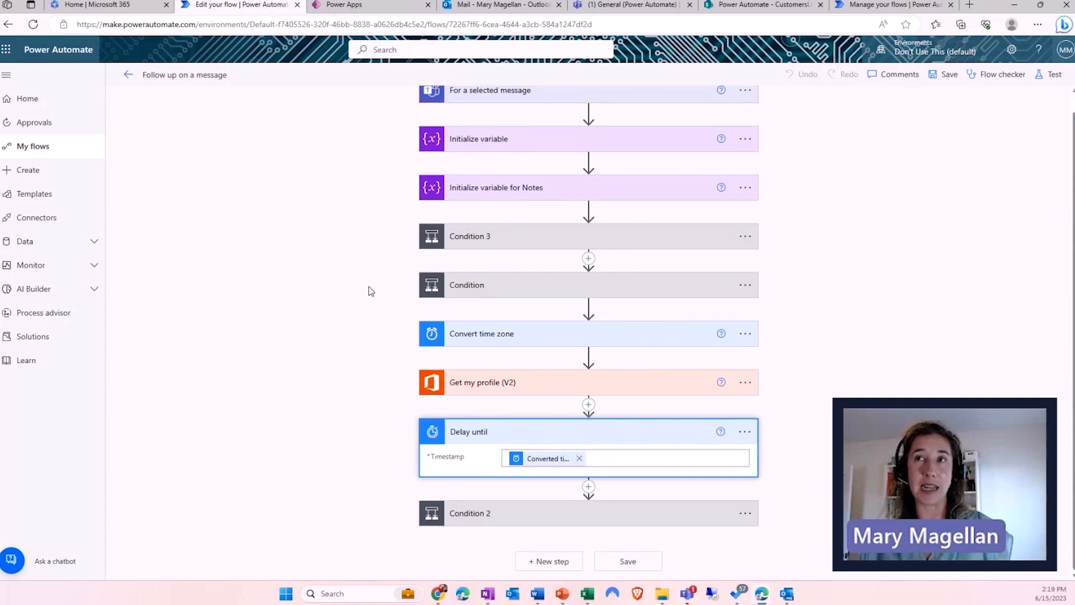
scroll(368, 291, up, 1)
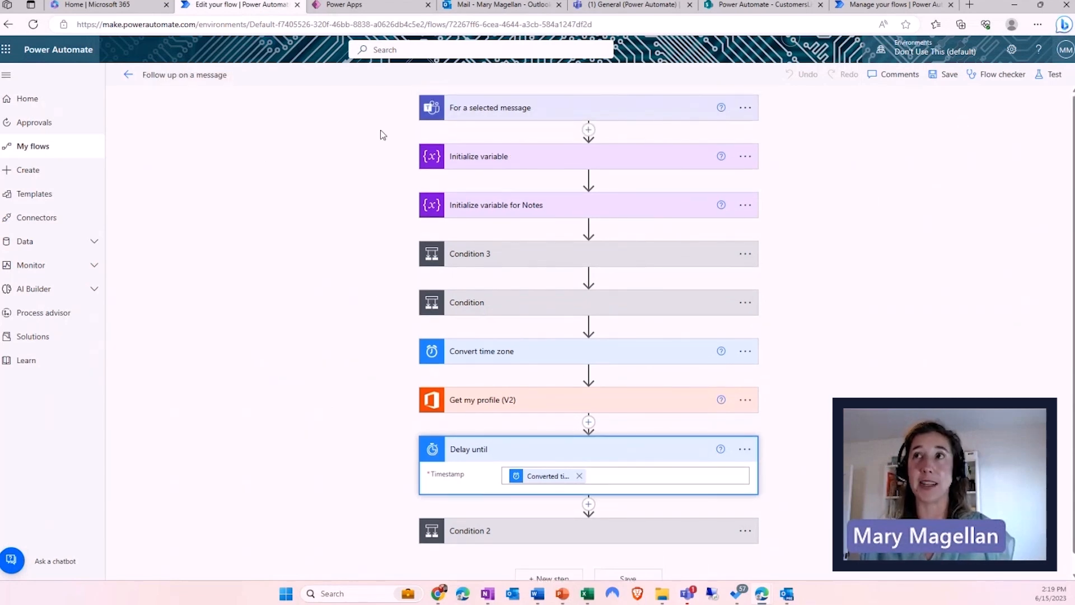
click(608, 6)
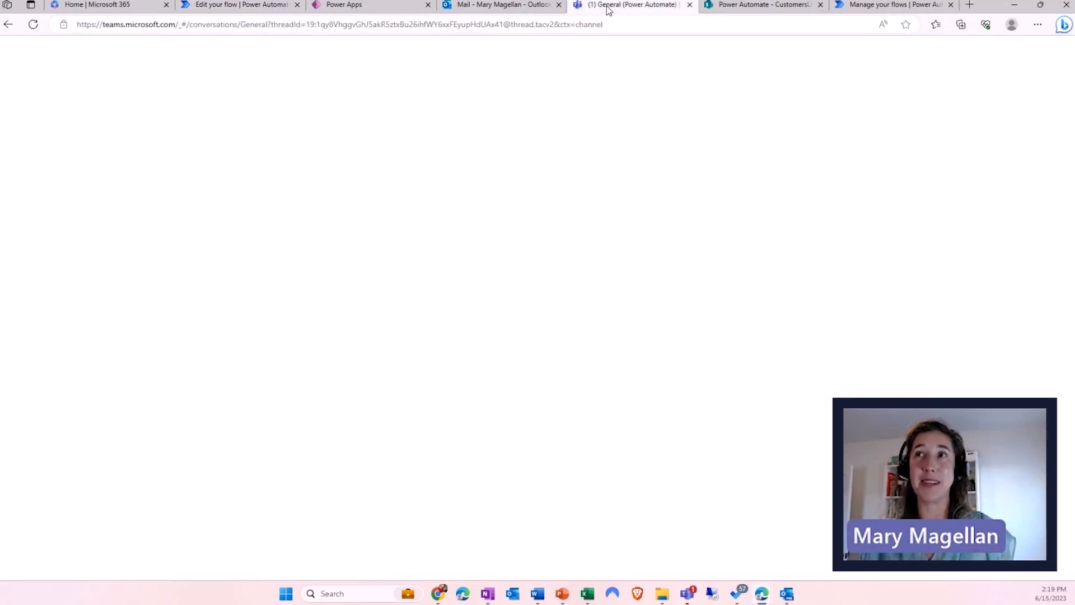
- Close the apps flyout and open the Power Automate 2 Hour Crash Course chat
click(301, 189)
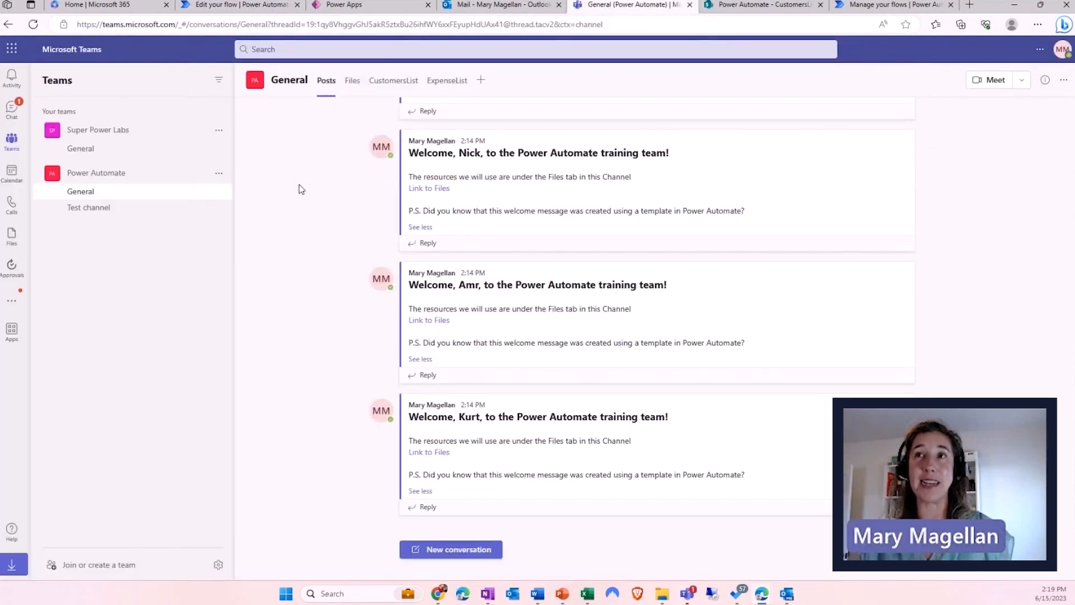
click(14, 112)
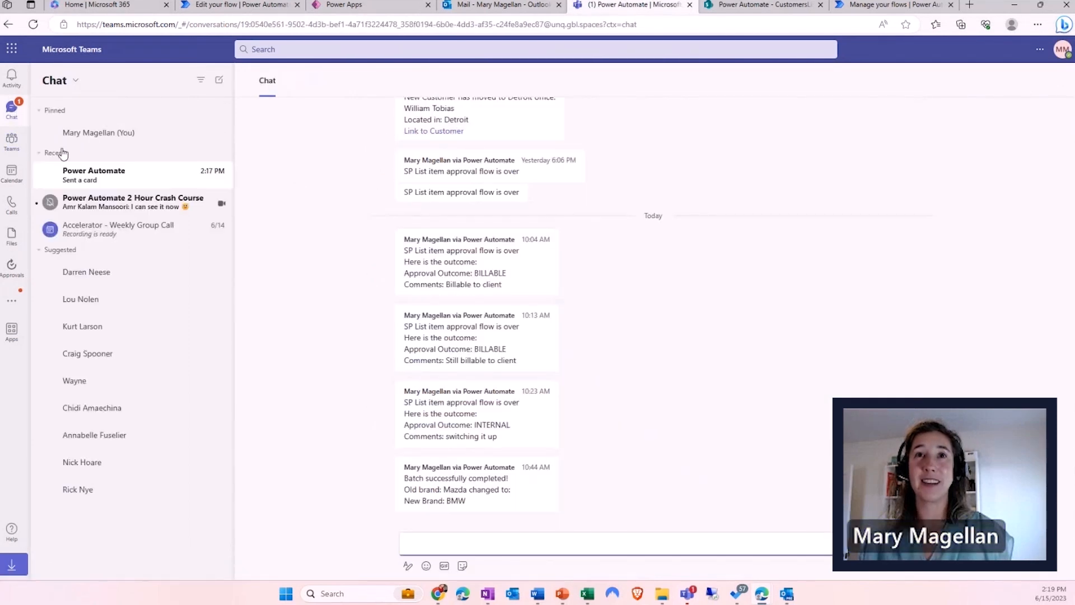
click(123, 208)
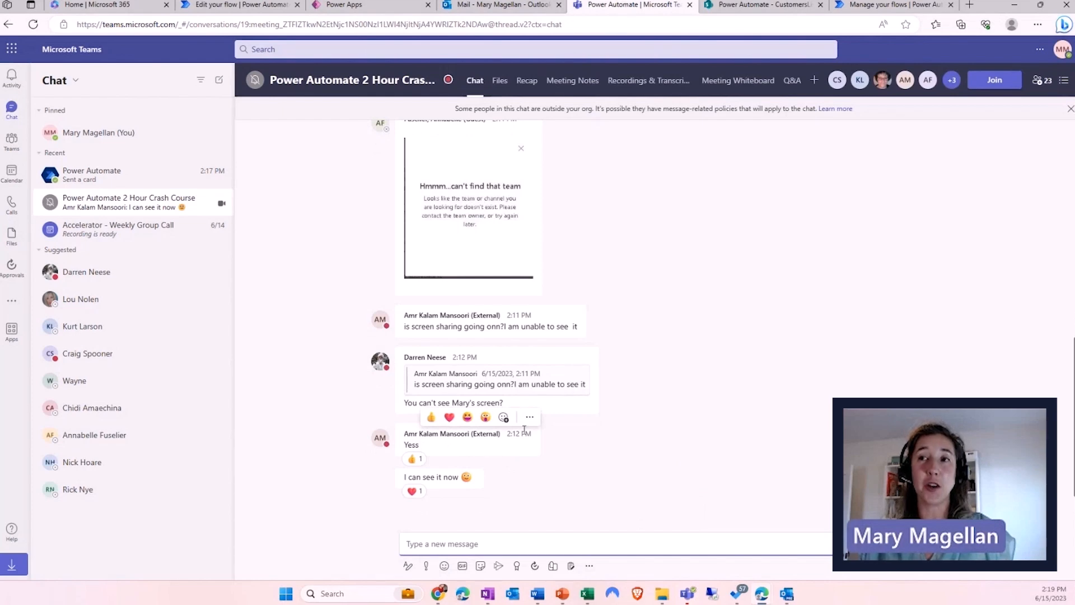
key(ctrl+1)
click(542, 426)
mouse_move(543, 426)
mouse_down()
mouse_move(562, 451)
mouse_move(588, 398)
mouse_up()
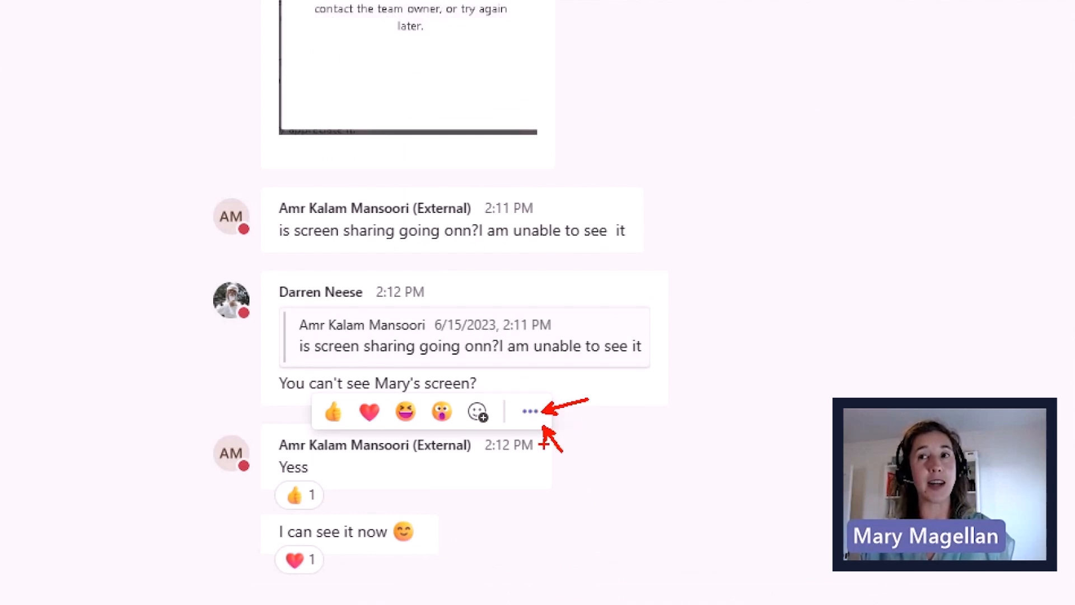
key(Escape)
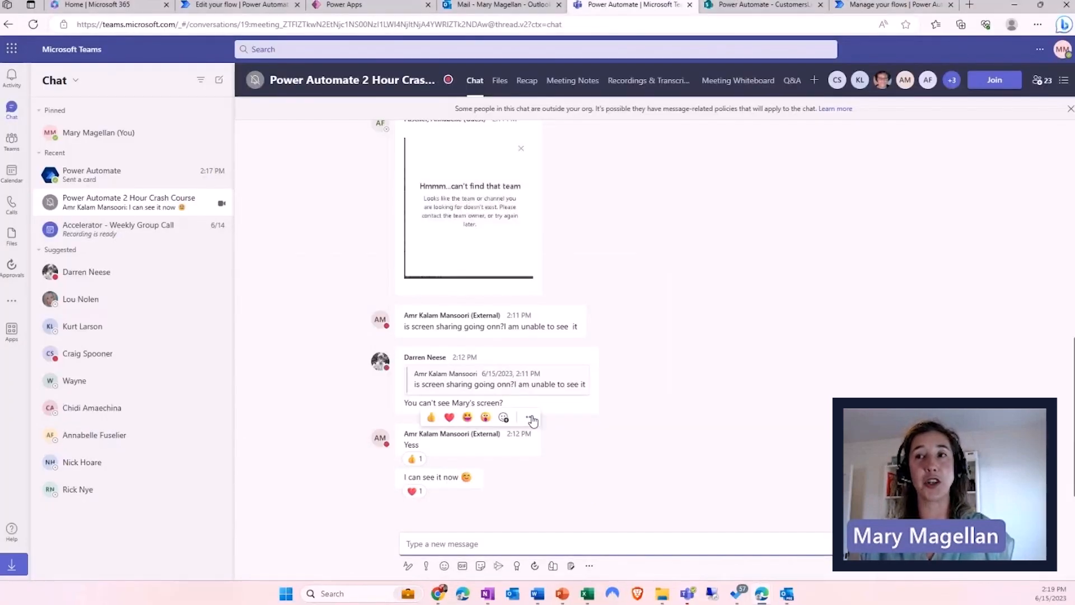
- Open the 'Follow up on a message' reminder form from a chat message's actions menu
click(530, 418)
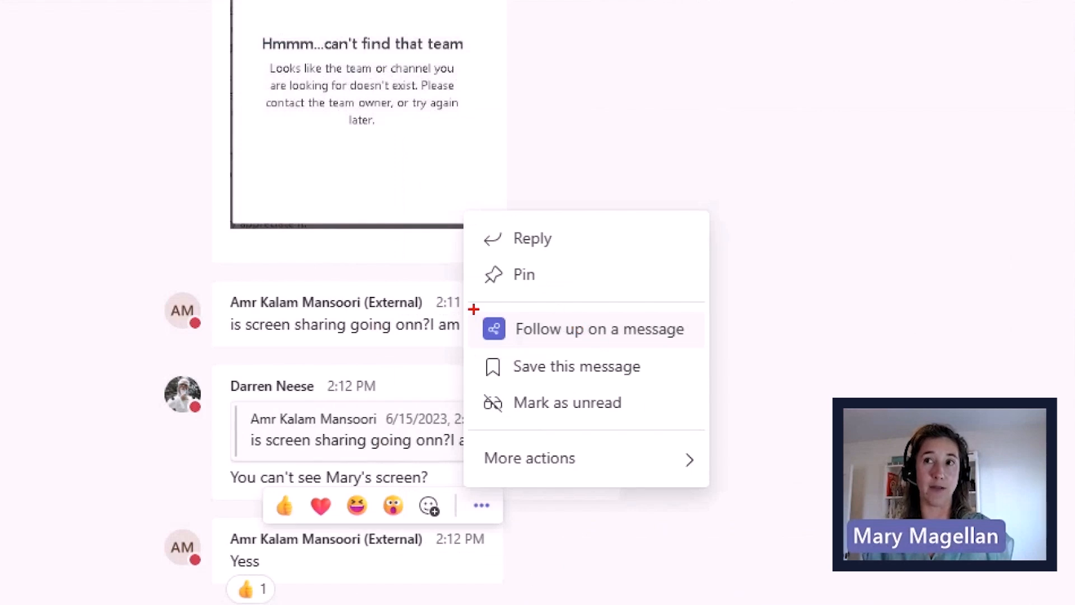
mouse_move(473, 309)
mouse_down()
mouse_move(675, 366)
mouse_move(713, 358)
mouse_move(757, 302)
mouse_up()
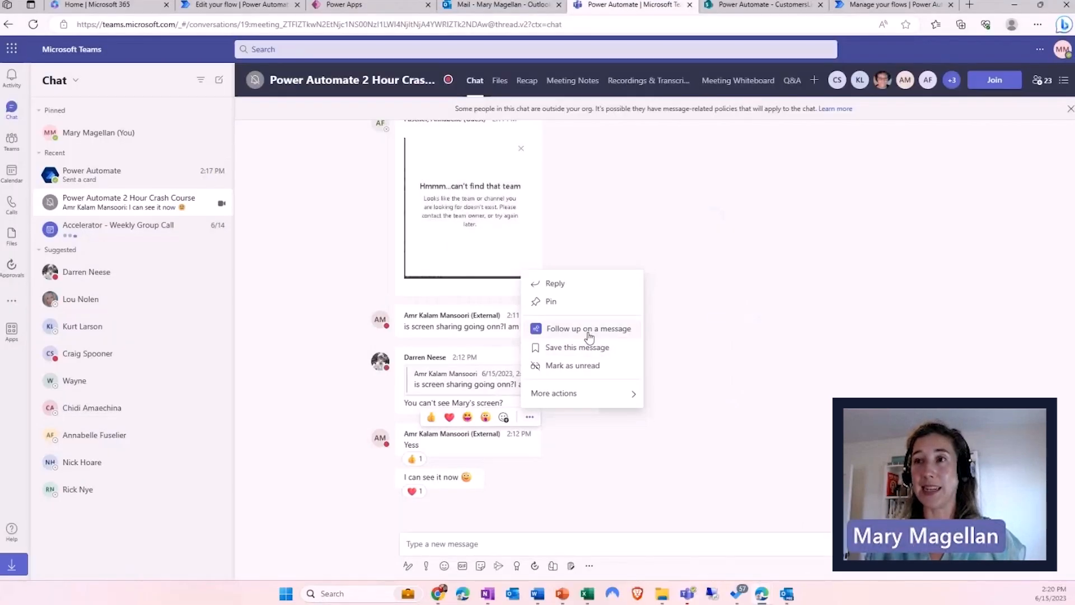
click(484, 340)
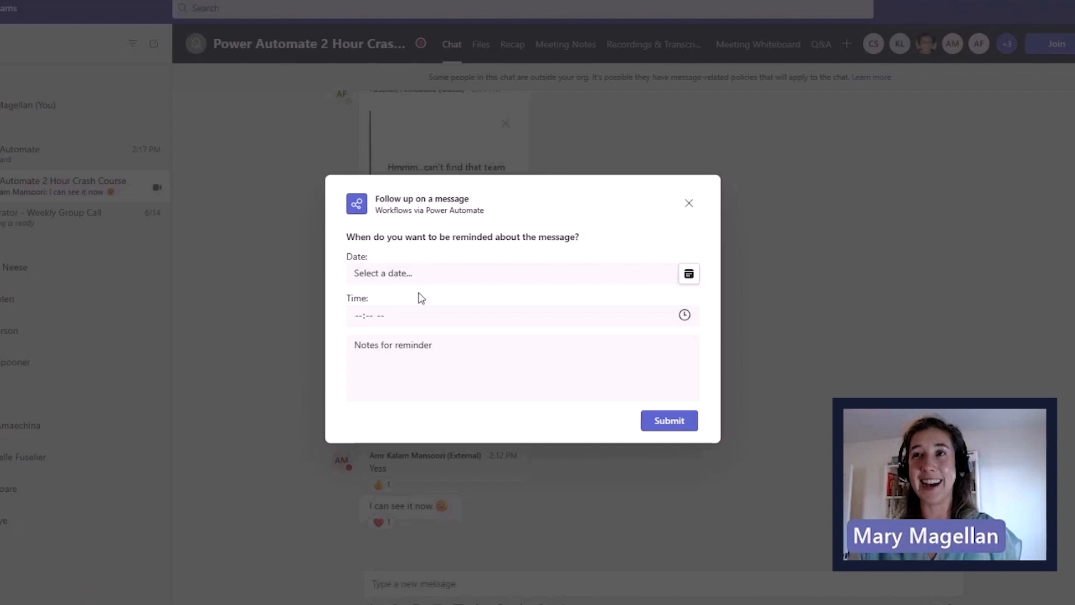
- Set the follow-up reminder to Jun 15, 2023 at 03:00 PM
click(383, 274)
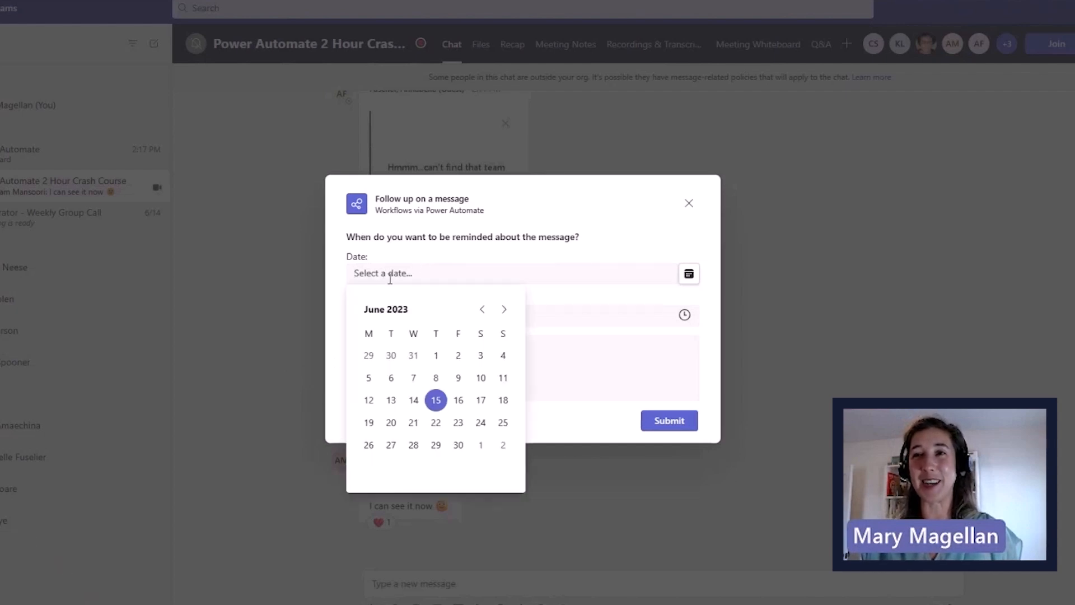
click(437, 400)
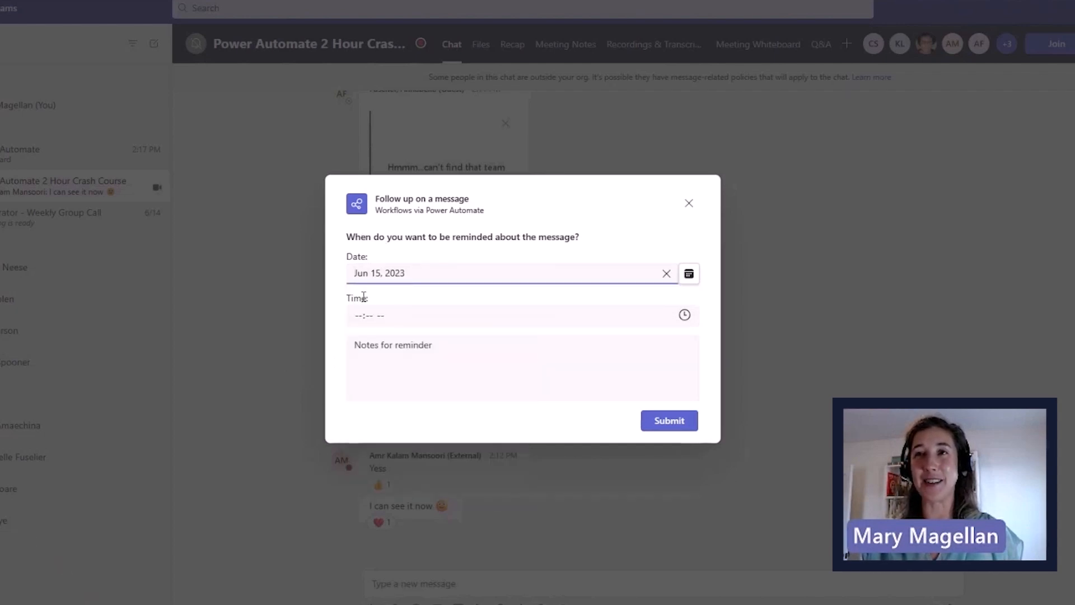
click(356, 315)
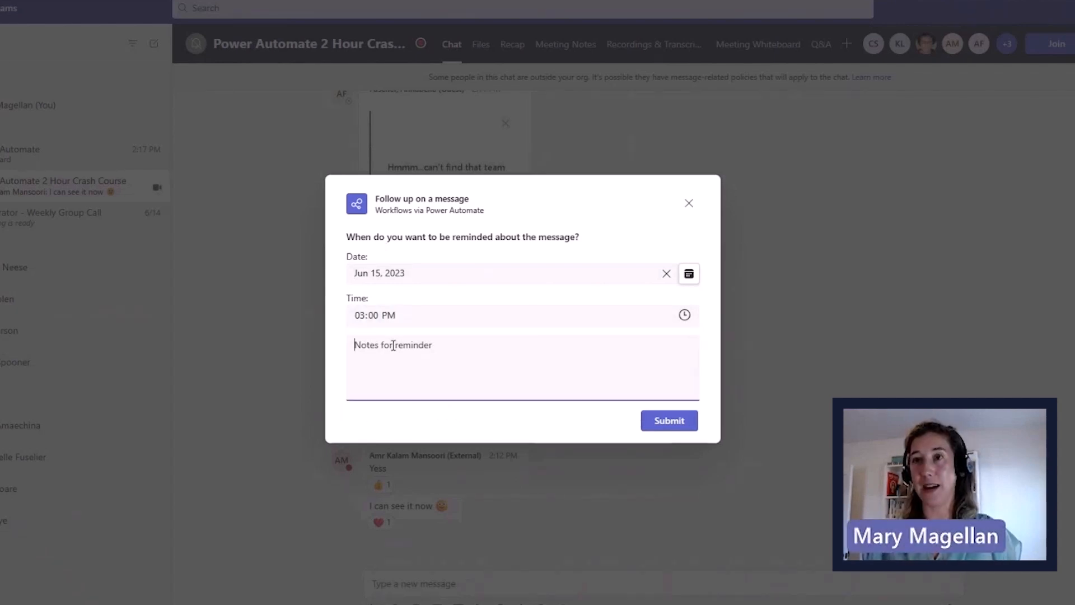
- Add a note about sending a colleague the SharePoint list automation video tutorial, fix typos, and submit
text(Remind)
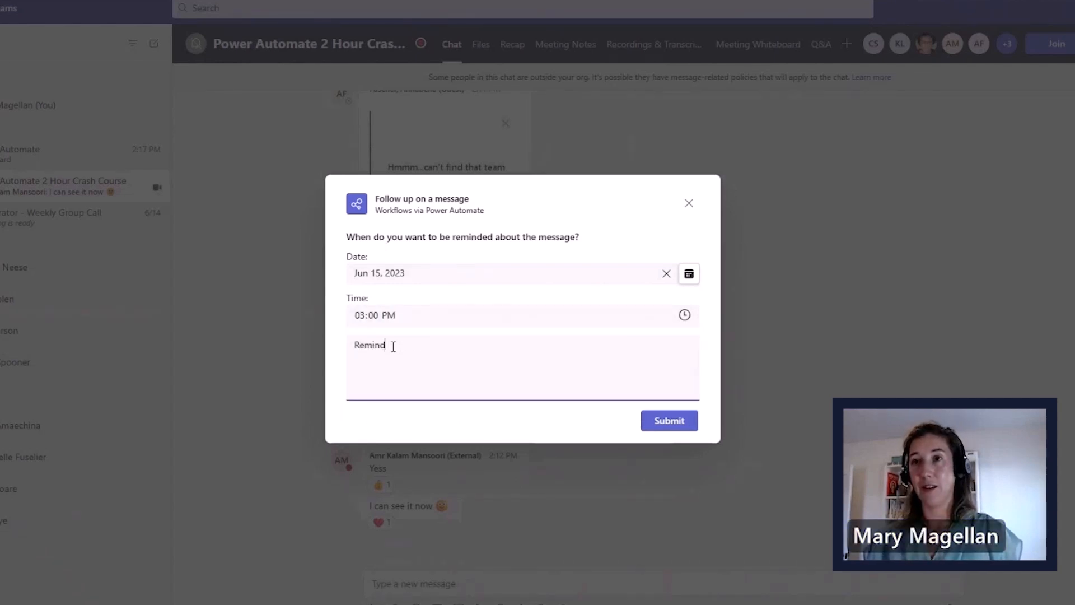
text( me to send Amr)
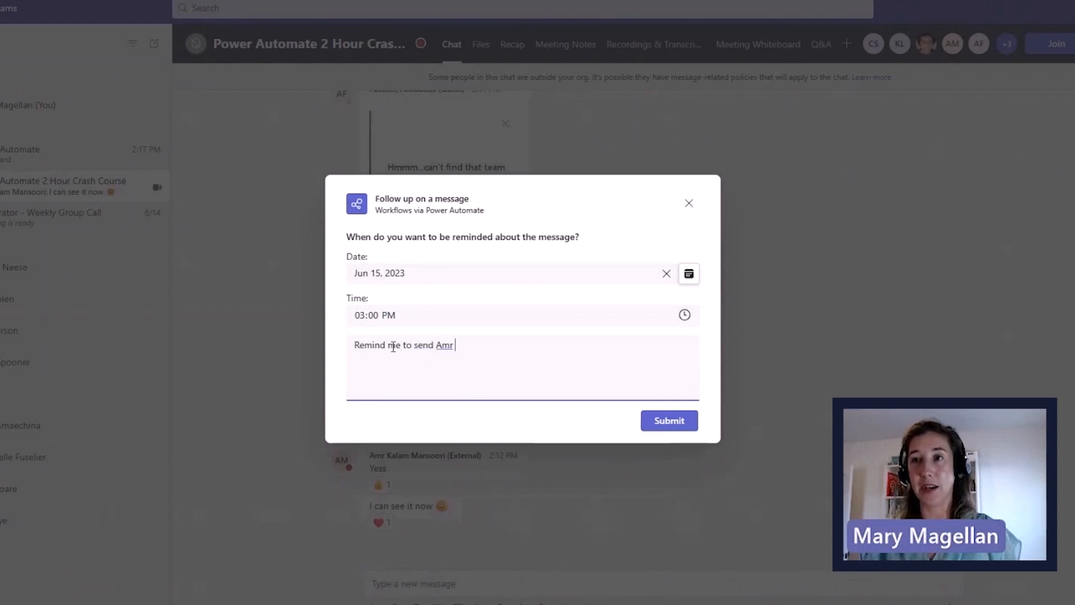
text( my )
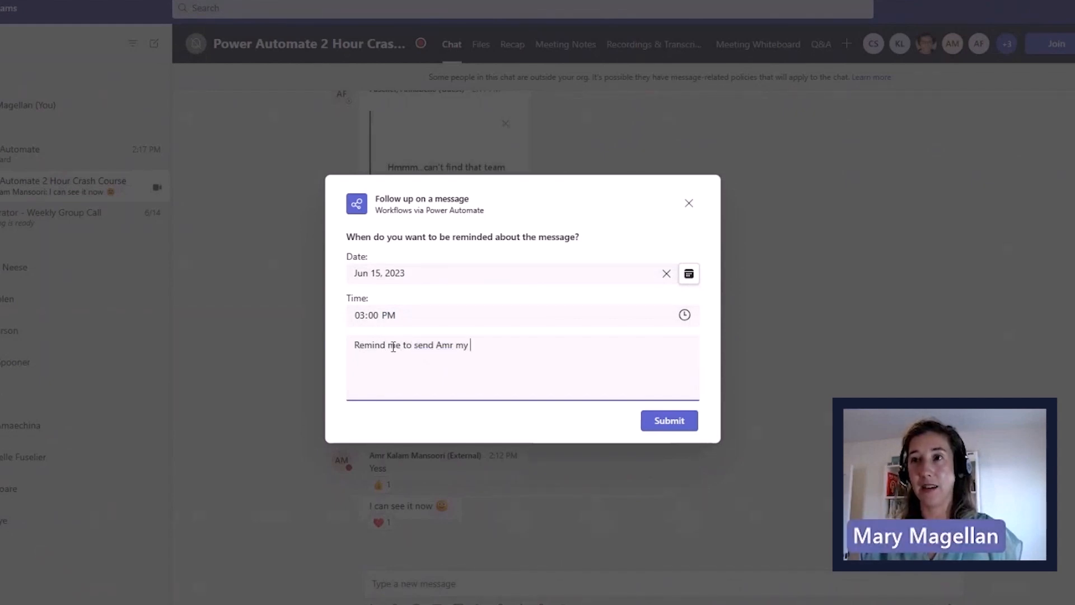
text(video tutorial )
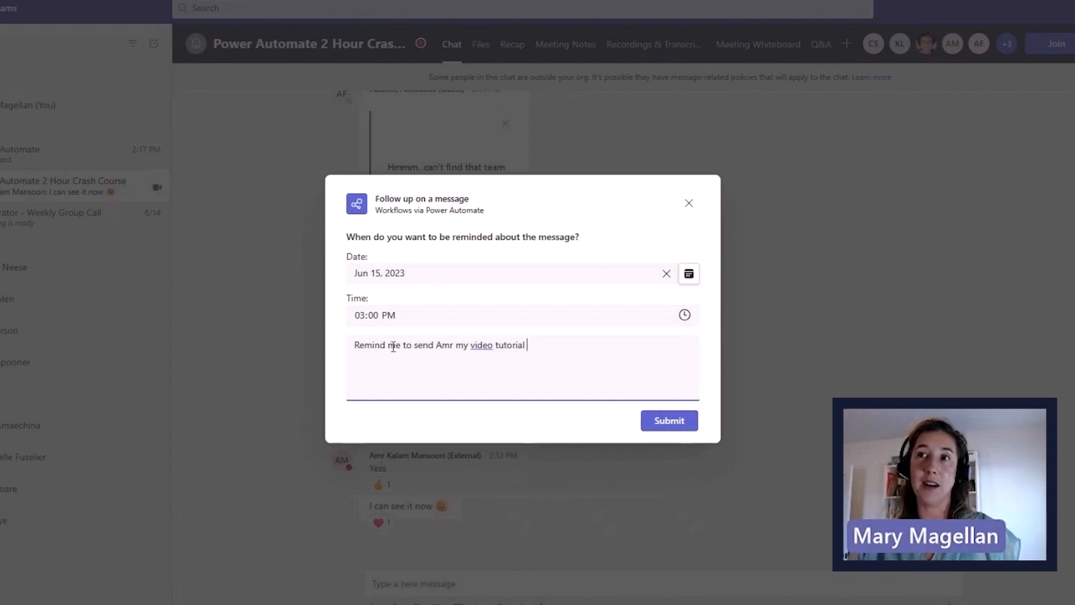
text(on SHarepoint lists)
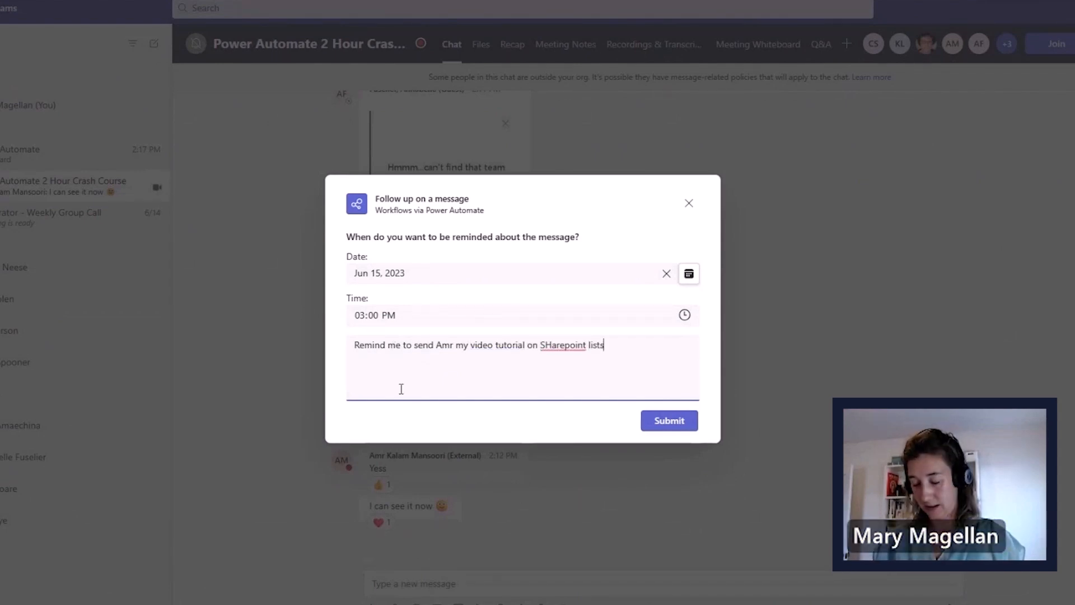
click(551, 345)
key(BackSpace)
text(h)
click(630, 346)
key(BackSpace)
text(automation)
click(679, 421)
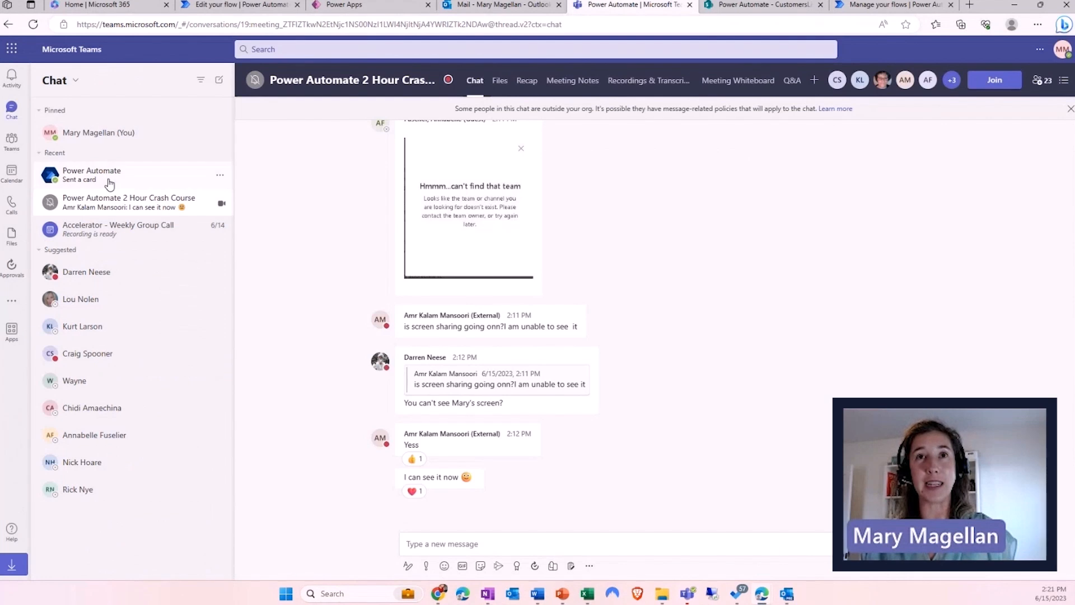
- Open the Power Automate bot chat and scroll up to the 'Your flow is ready to be run!' card
click(104, 178)
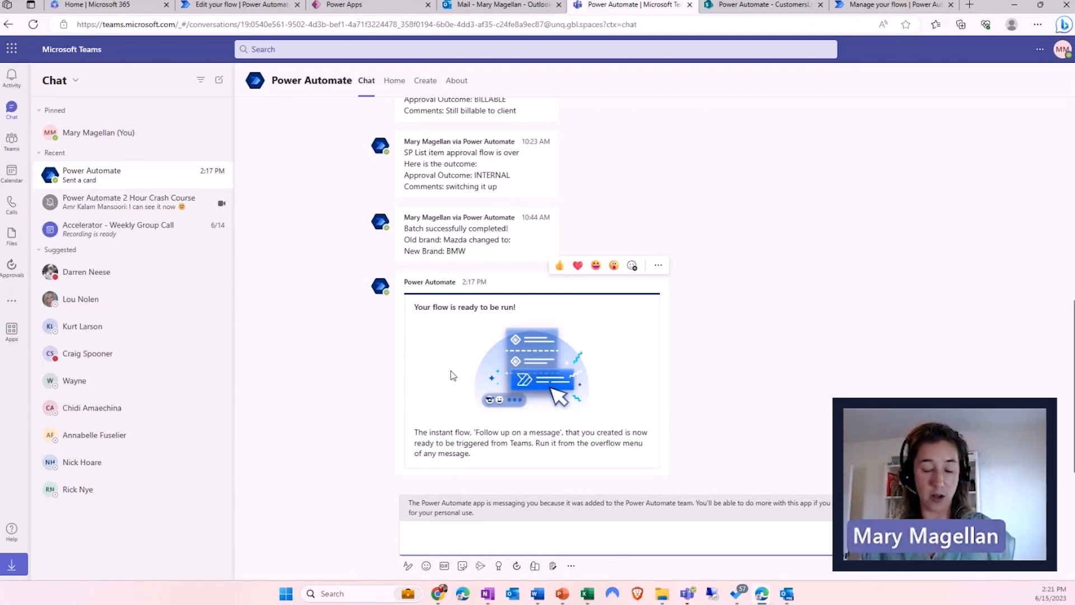
scroll(562, 243, up, 1)
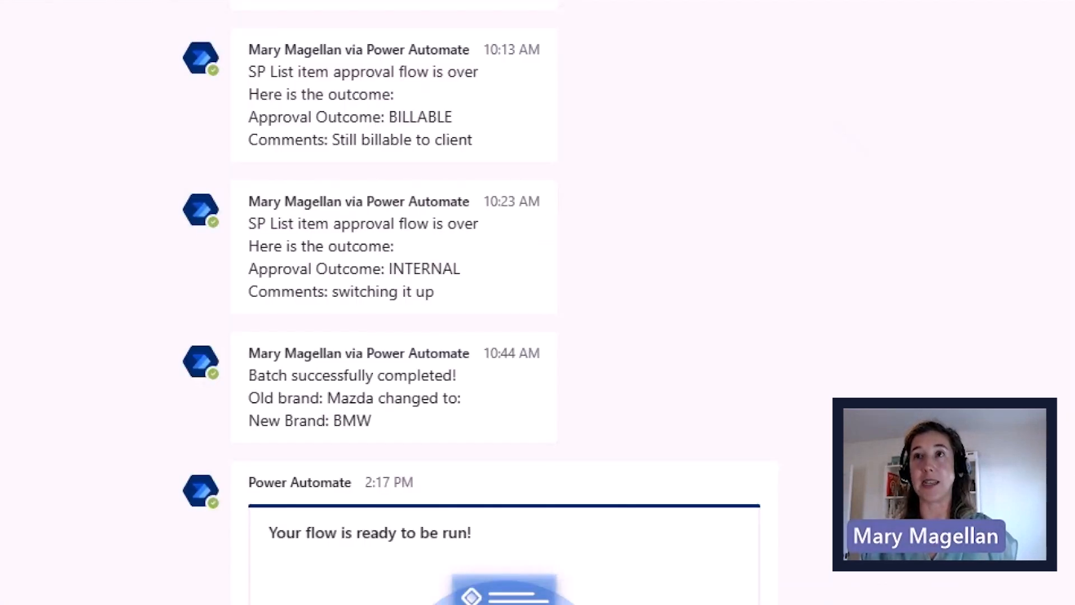
drag(471, 107, 493, 103)
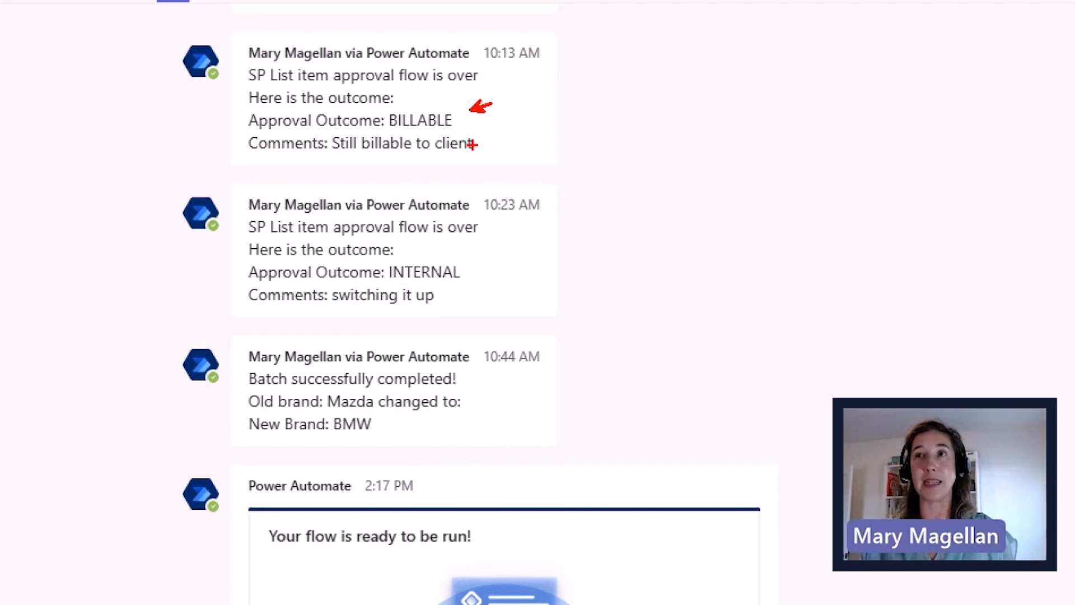
drag(475, 145, 530, 142)
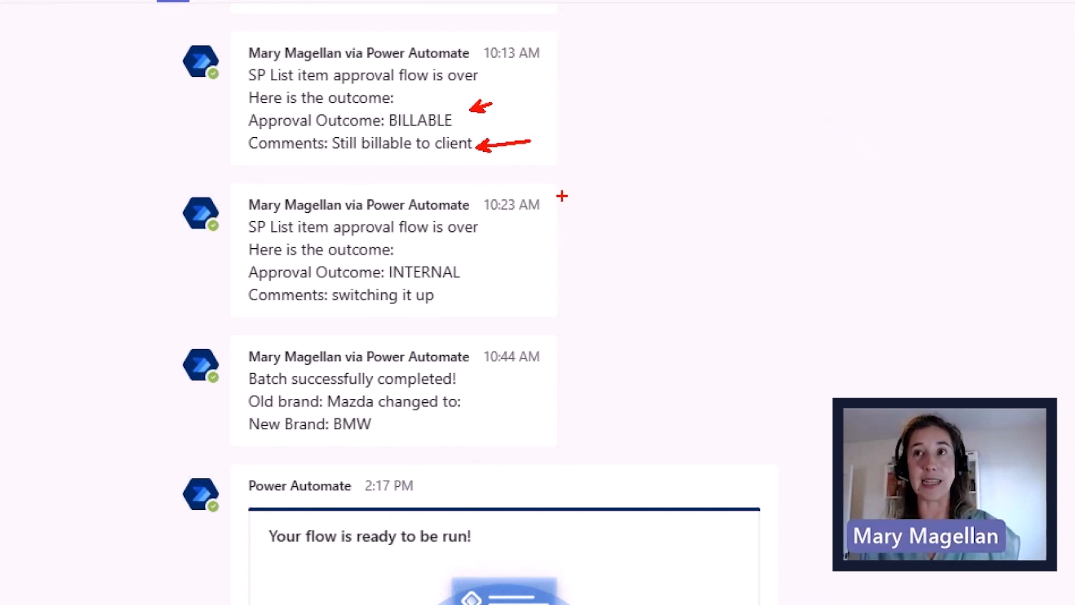
drag(466, 514, 502, 500)
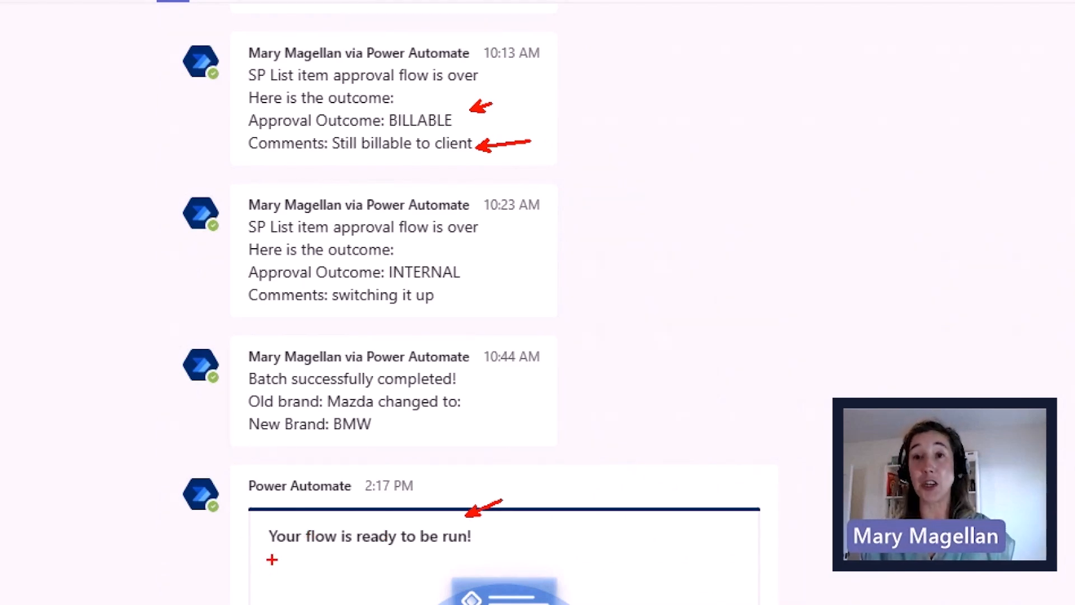
key(Escape)
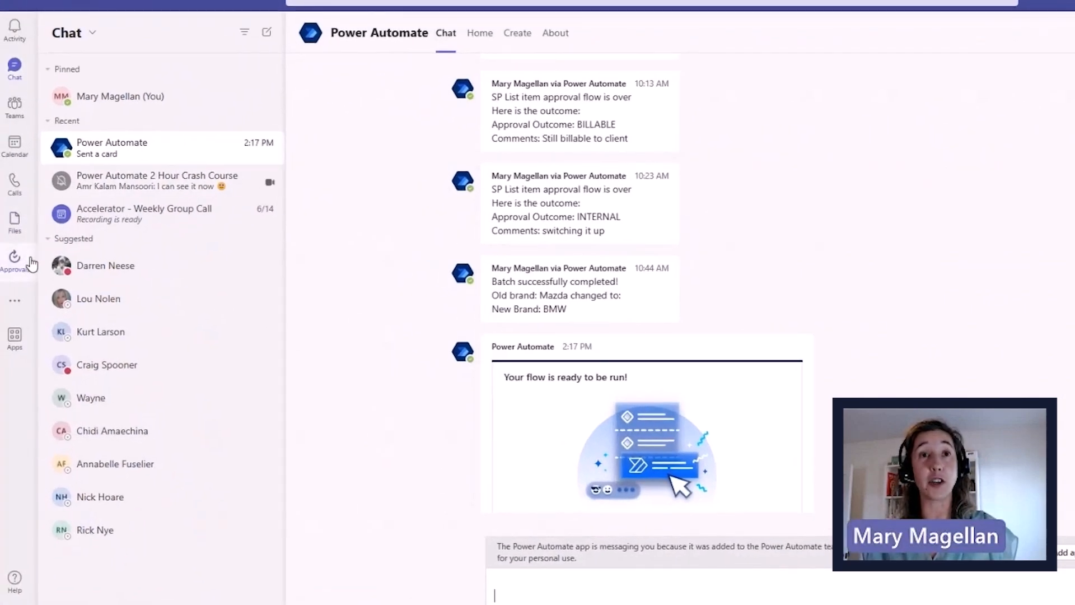
click(16, 303)
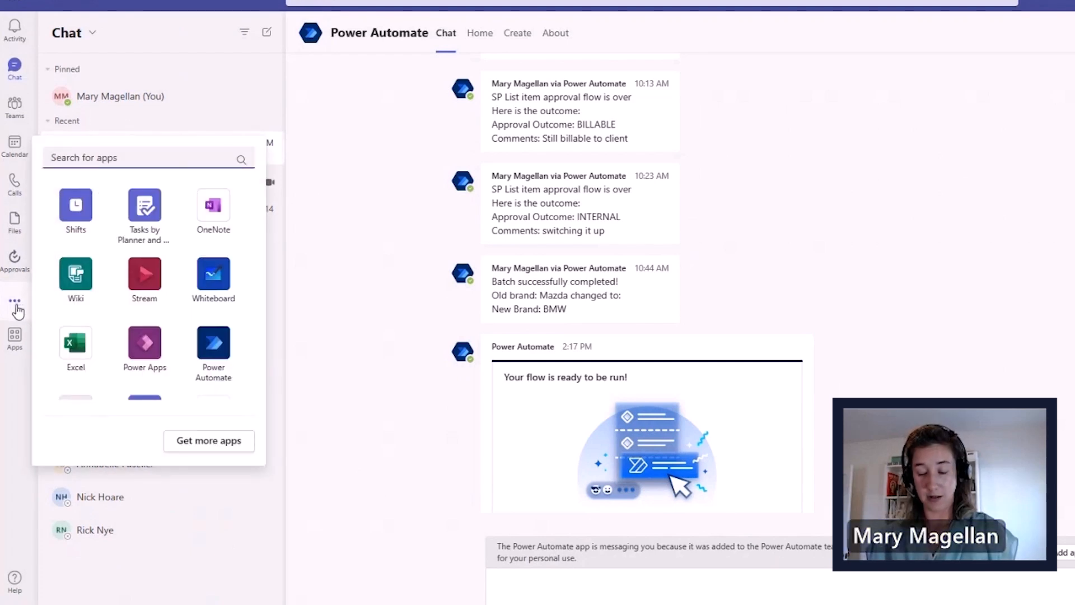
- Search added apps for 'power' to find Power Apps and Power Automate, then close the list
text(power)
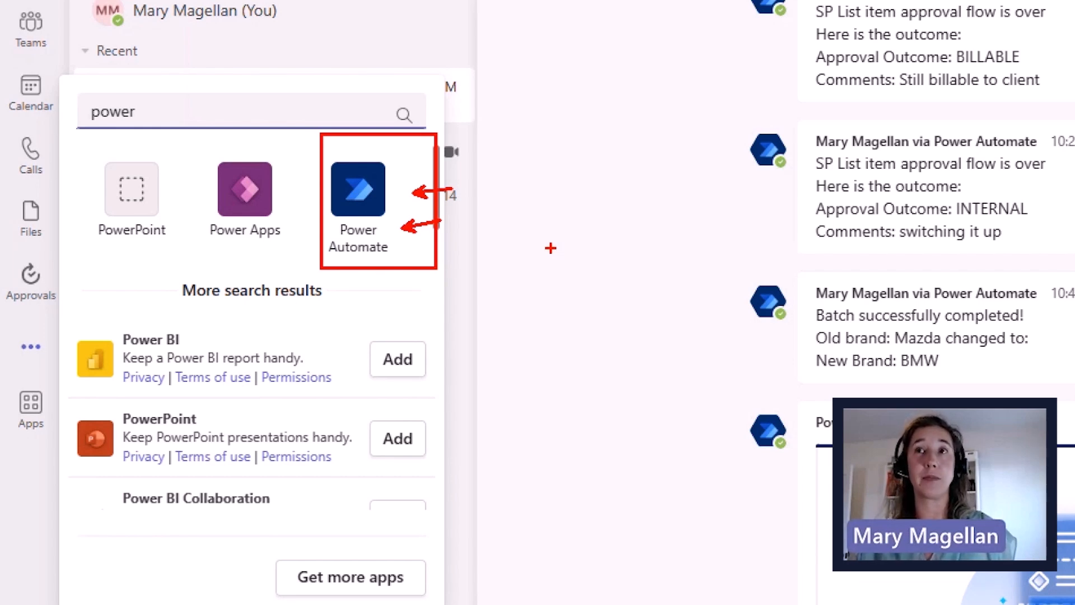
key(Escape)
click(275, 235)
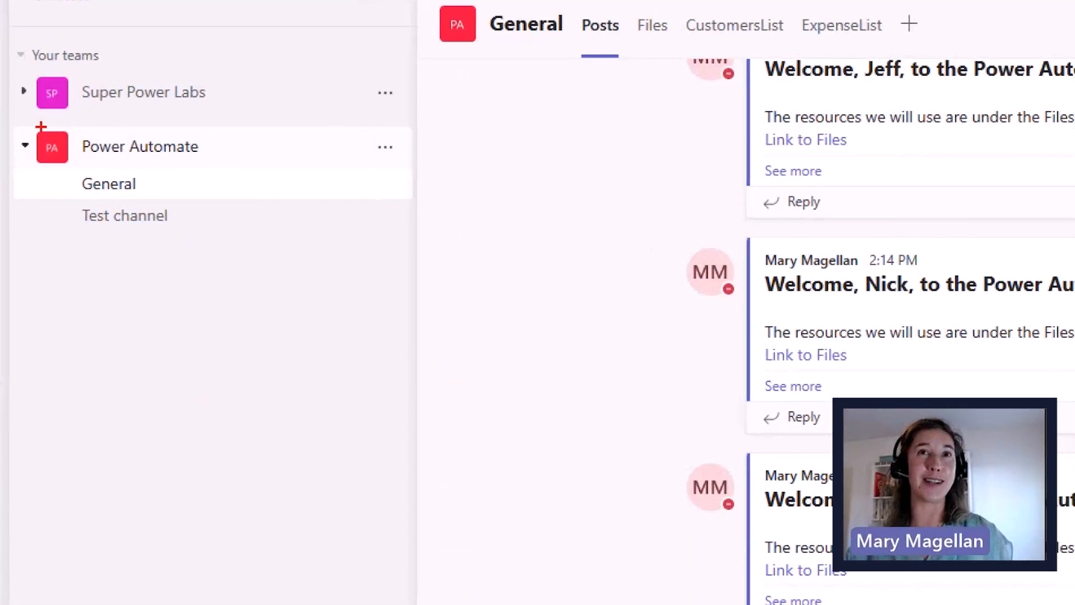
- Review the 'Welcome … to the Power Automate training team!' posts in the General channel
drag(38, 146, 174, 208)
drag(296, 250, 303, 261)
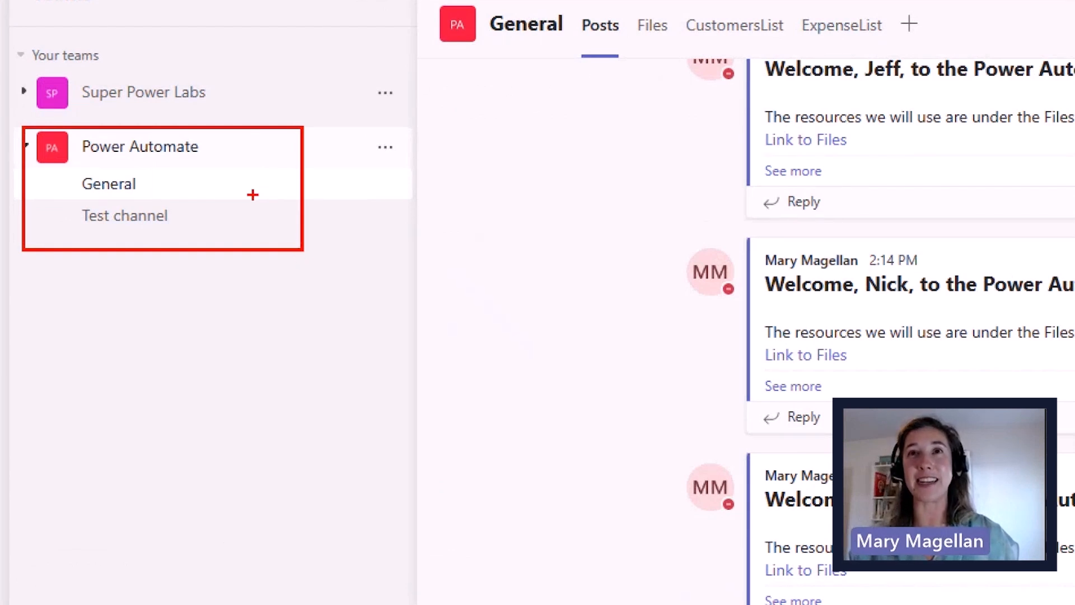
drag(190, 183, 235, 183)
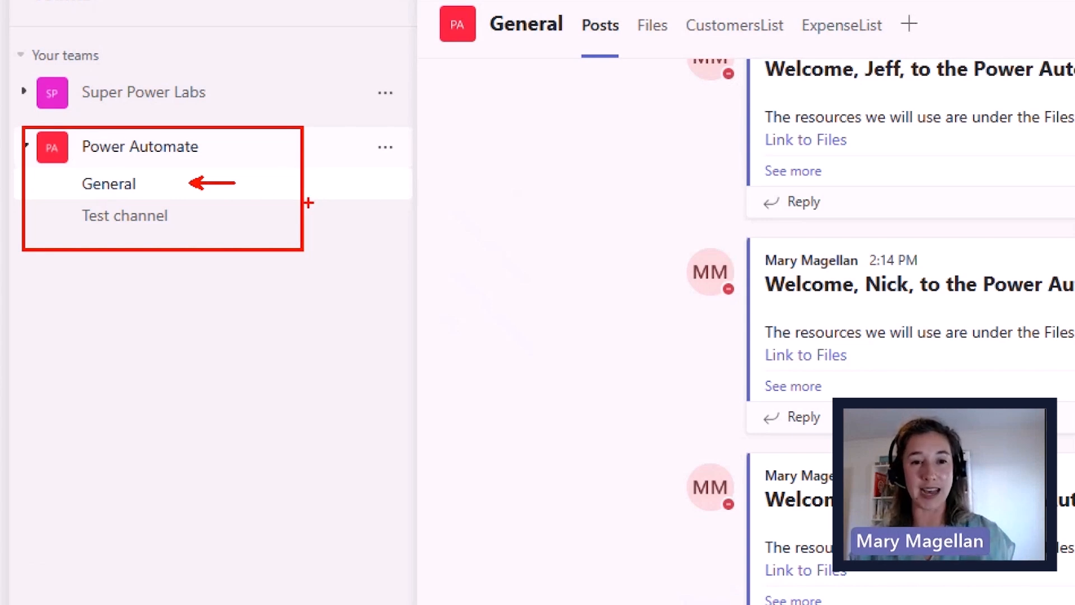
key(Escape)
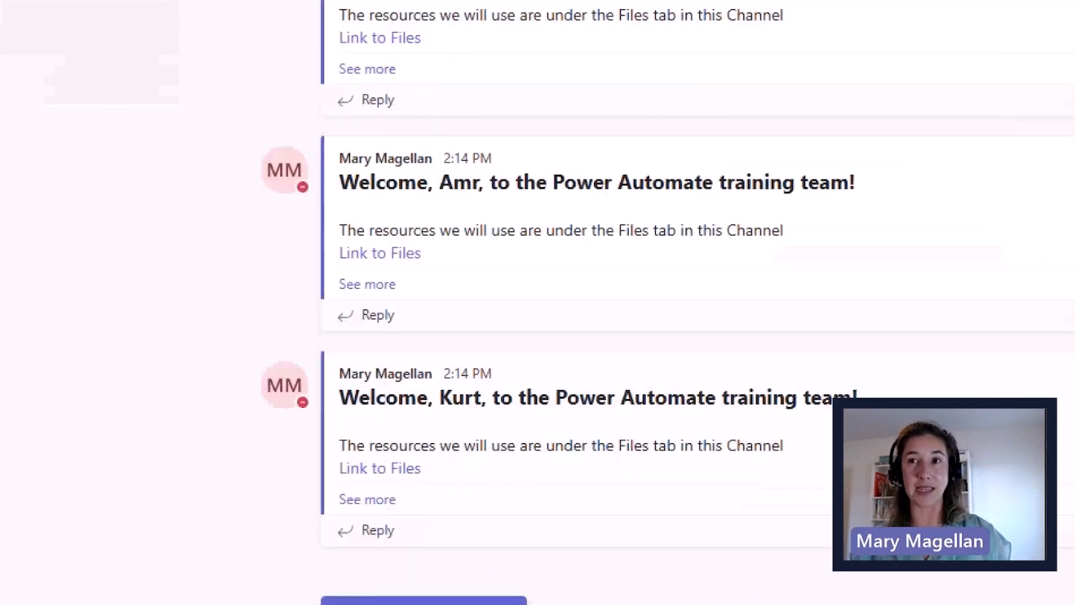
drag(225, 463, 223, 464)
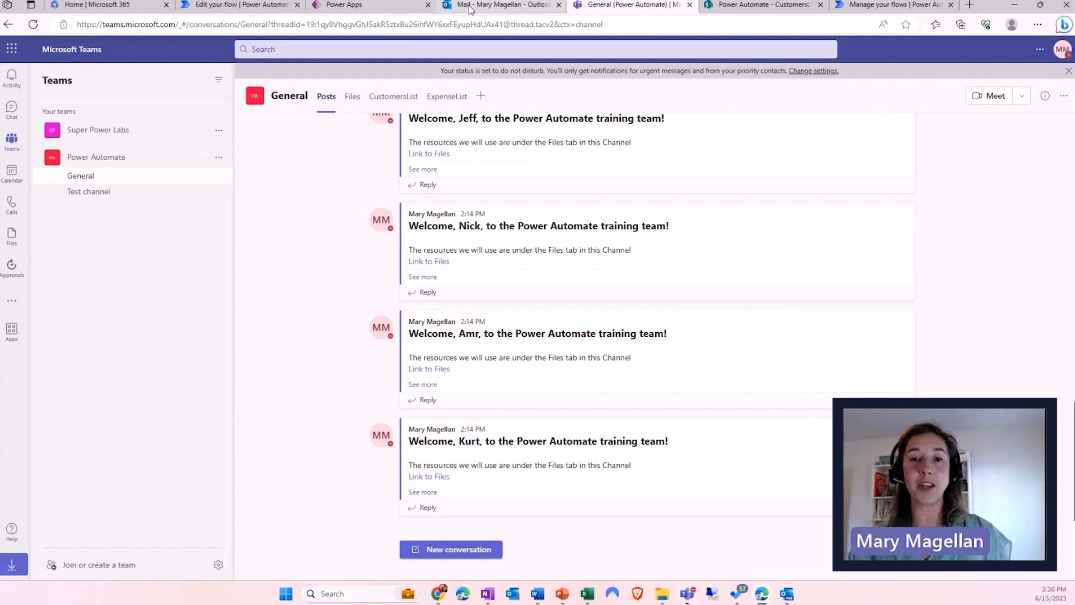
- Return to the Power Automate cloud flows list in the 'Manage your flows' browser tab
mouse_move(469, 8)
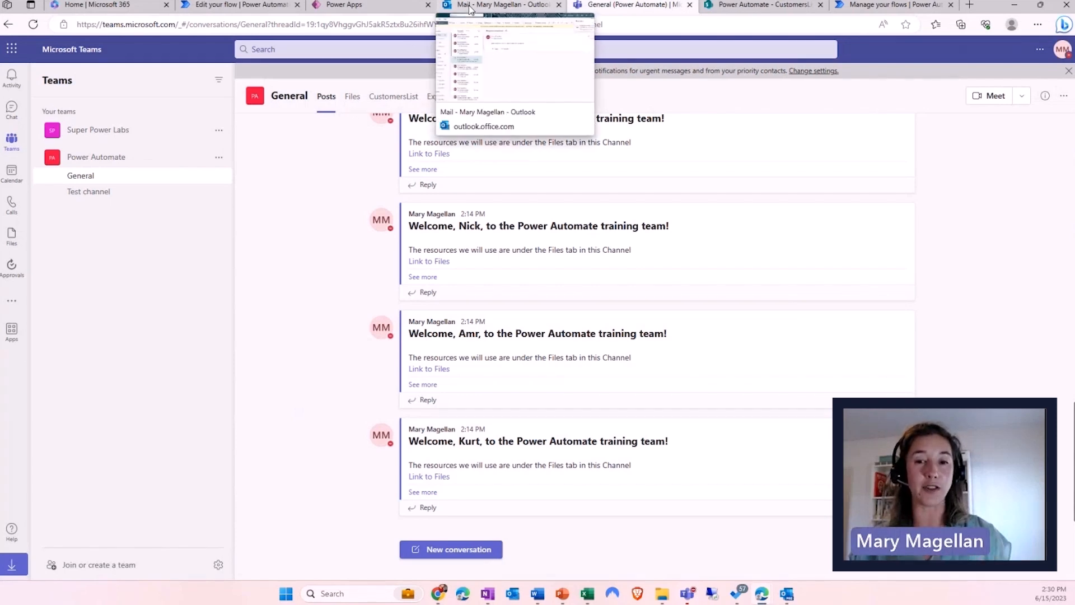
click(872, 5)
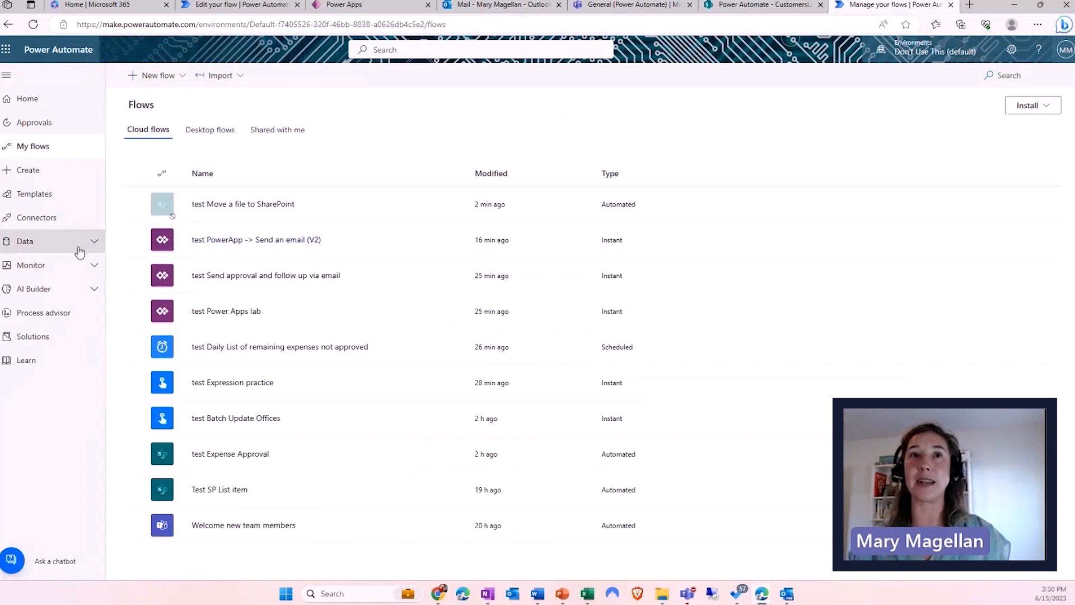
key(ctrl+1)
- Open the Power Automate Templates gallery, listing all templates sorted by popularity
click(94, 194)
mouse_move(9, 162)
mouse_down()
mouse_move(139, 208)
mouse_move(176, 213)
mouse_move(211, 197)
mouse_up()
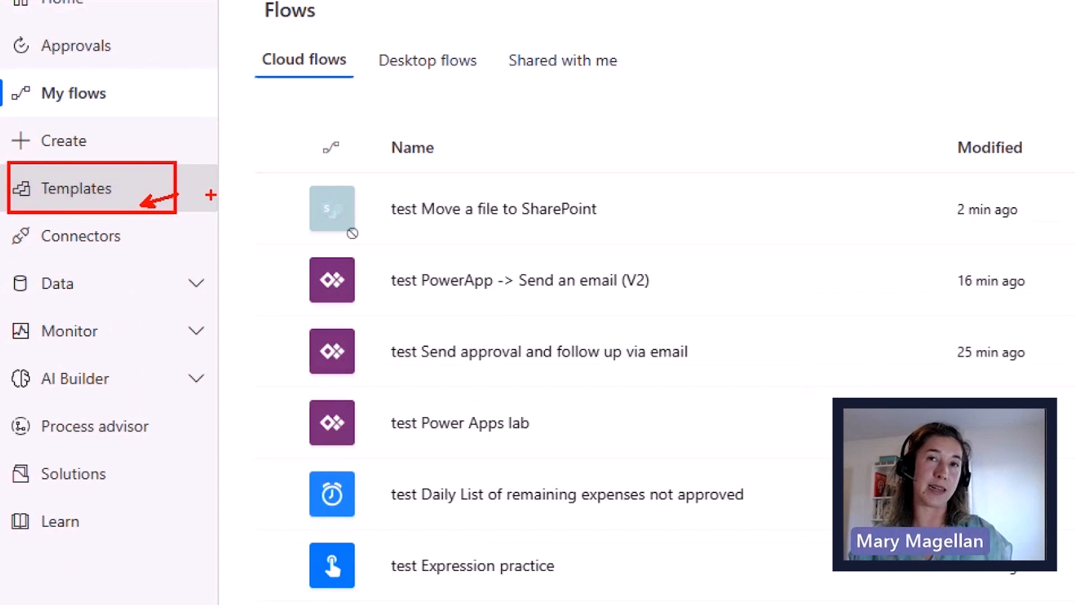
key(Escape)
click(64, 195)
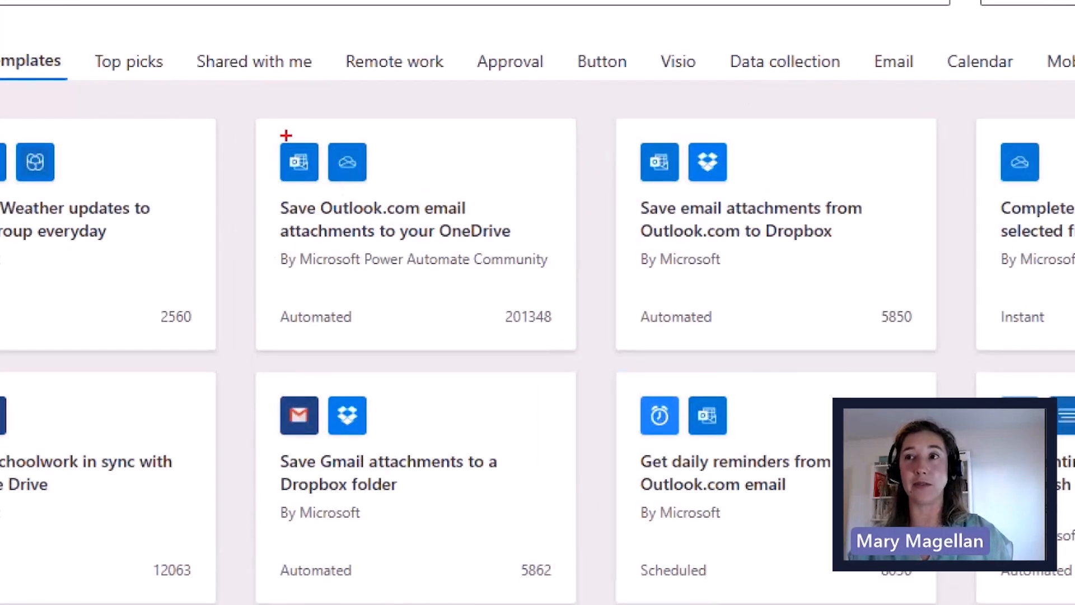
drag(263, 121, 592, 379)
drag(422, 192, 487, 138)
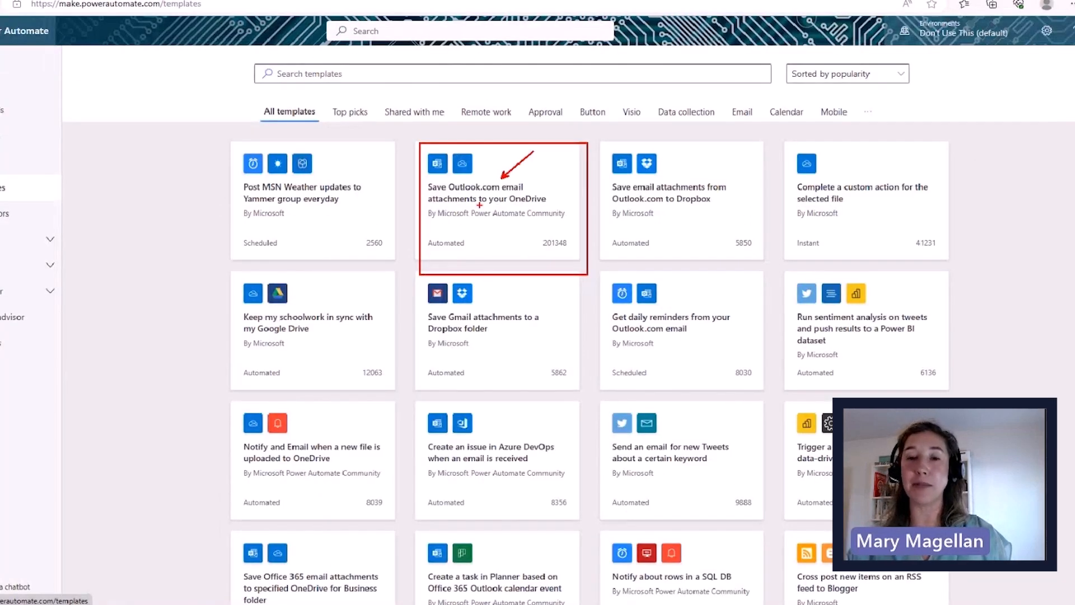
click(347, 89)
text(outlook onedrive)
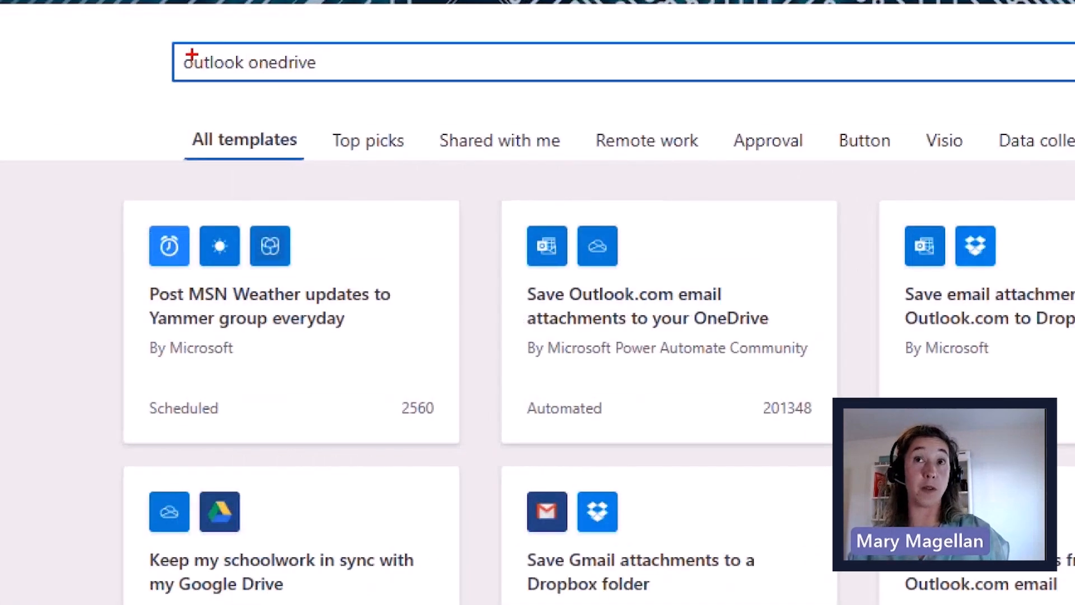
click(274, 29)
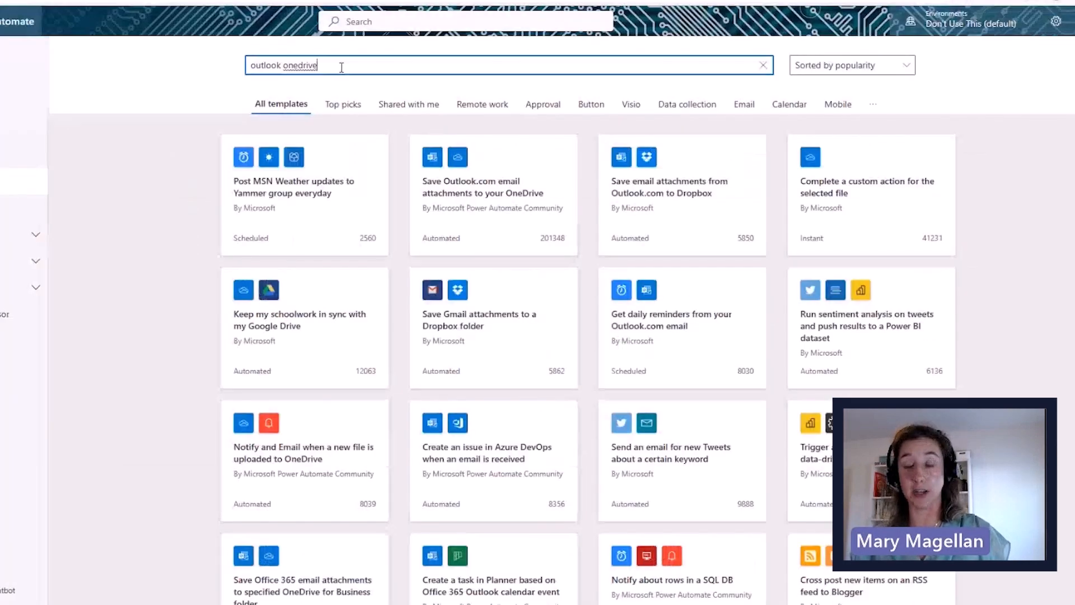
right_click(365, 64)
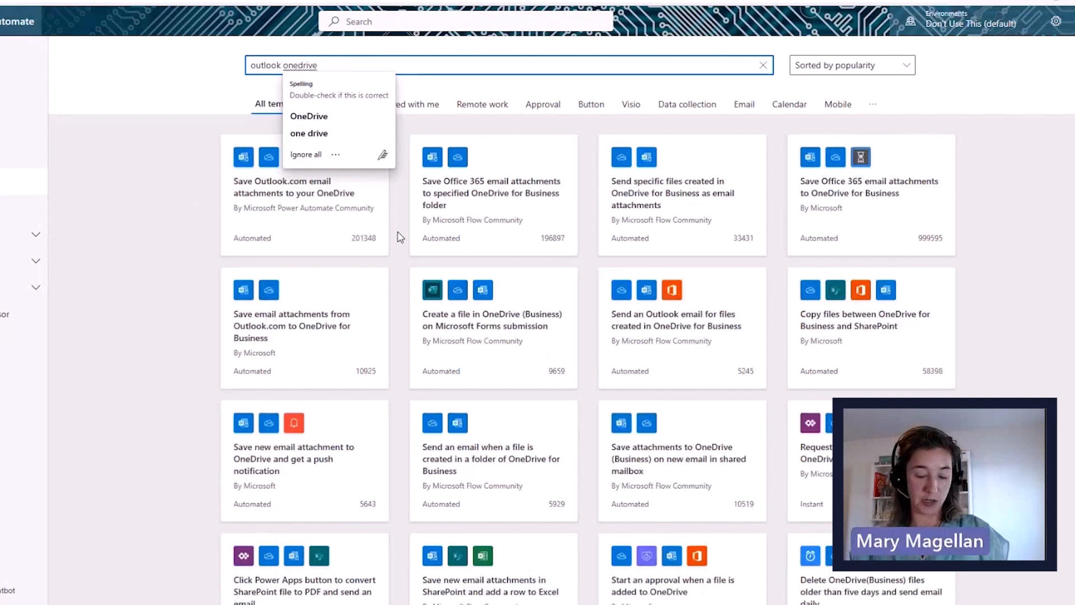
click(404, 211)
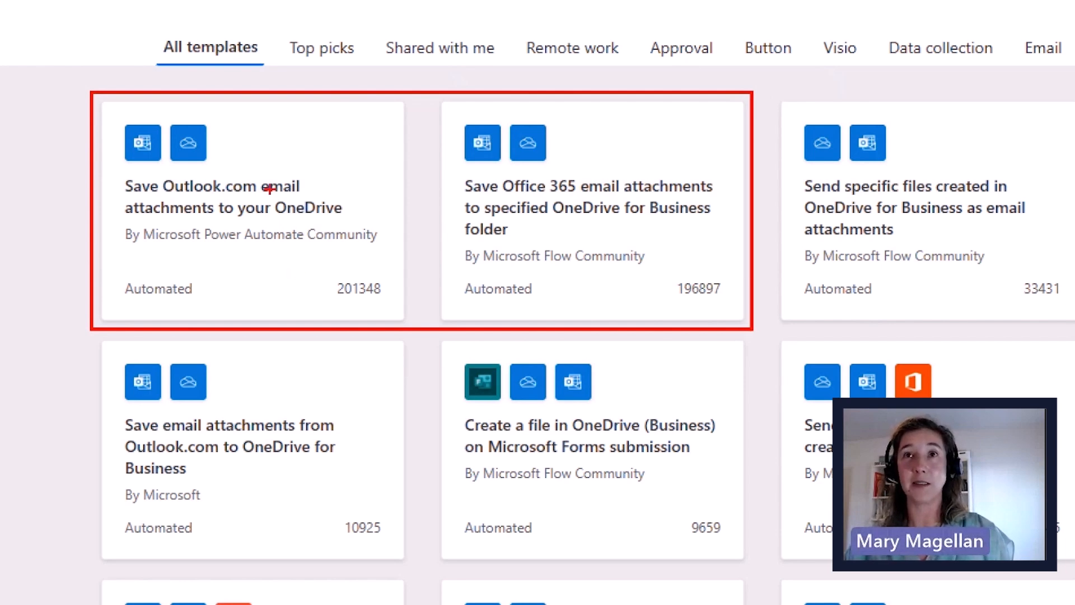
drag(219, 180, 256, 136)
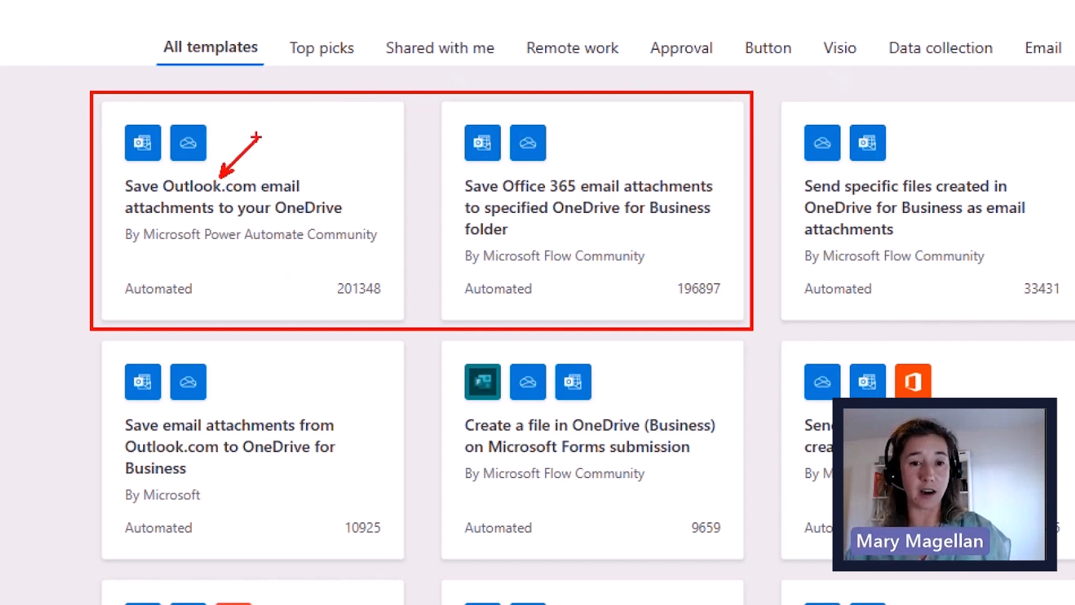
drag(499, 166, 586, 198)
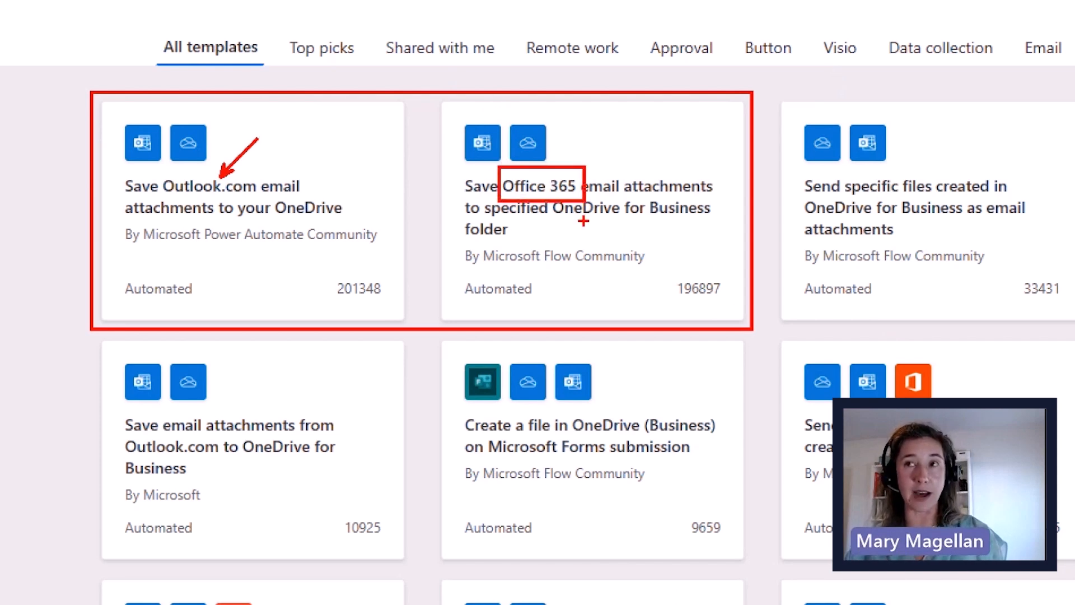
mouse_move(192, 169)
mouse_down()
mouse_move(228, 202)
mouse_move(153, 224)
mouse_up()
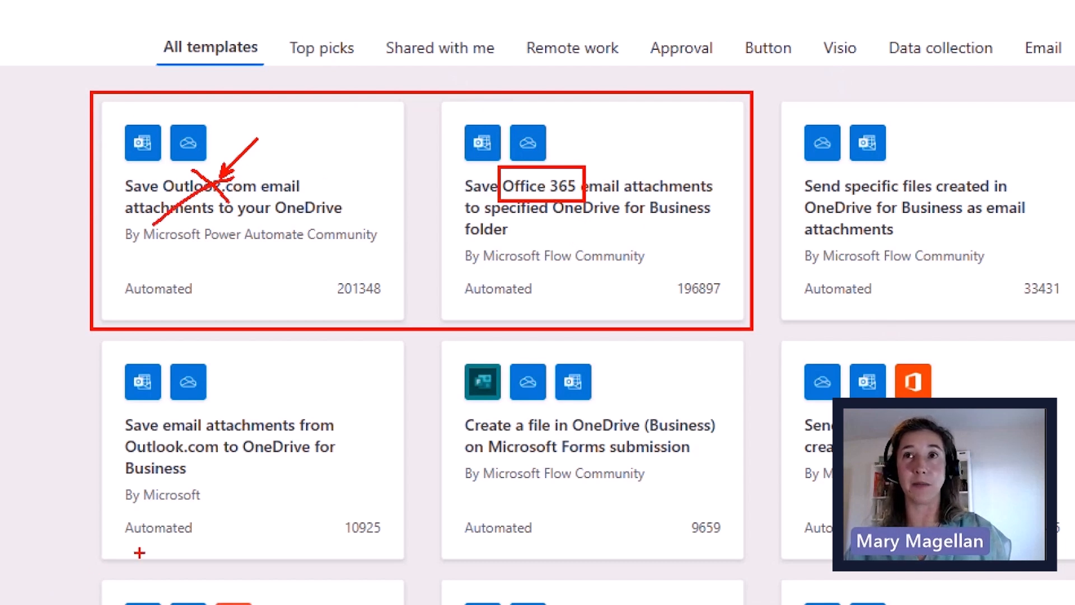
drag(547, 196, 737, 220)
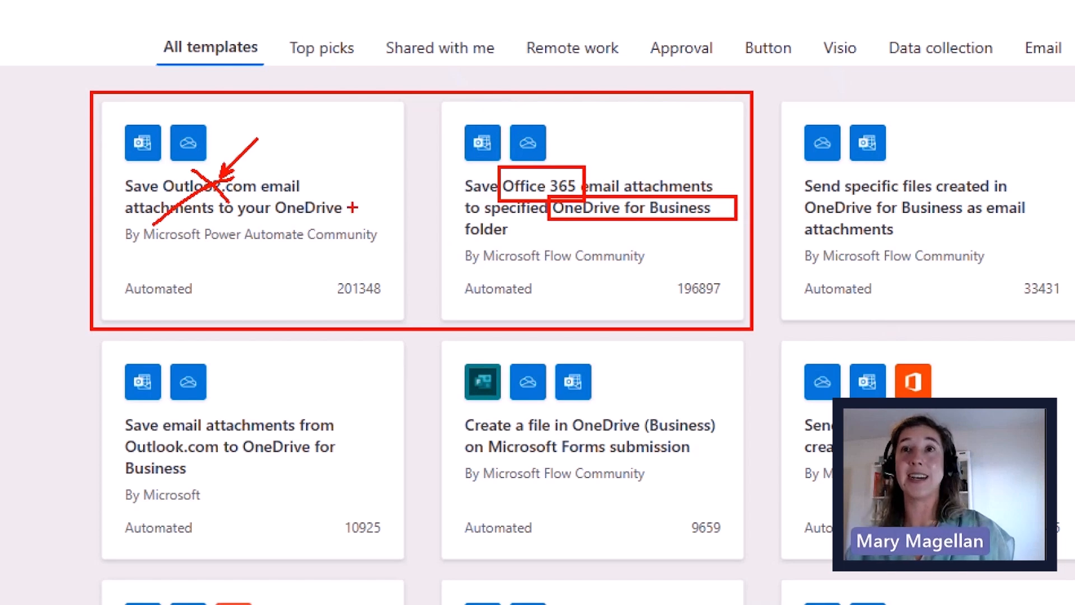
mouse_move(286, 200)
mouse_down()
mouse_move(316, 222)
mouse_move(280, 231)
mouse_up()
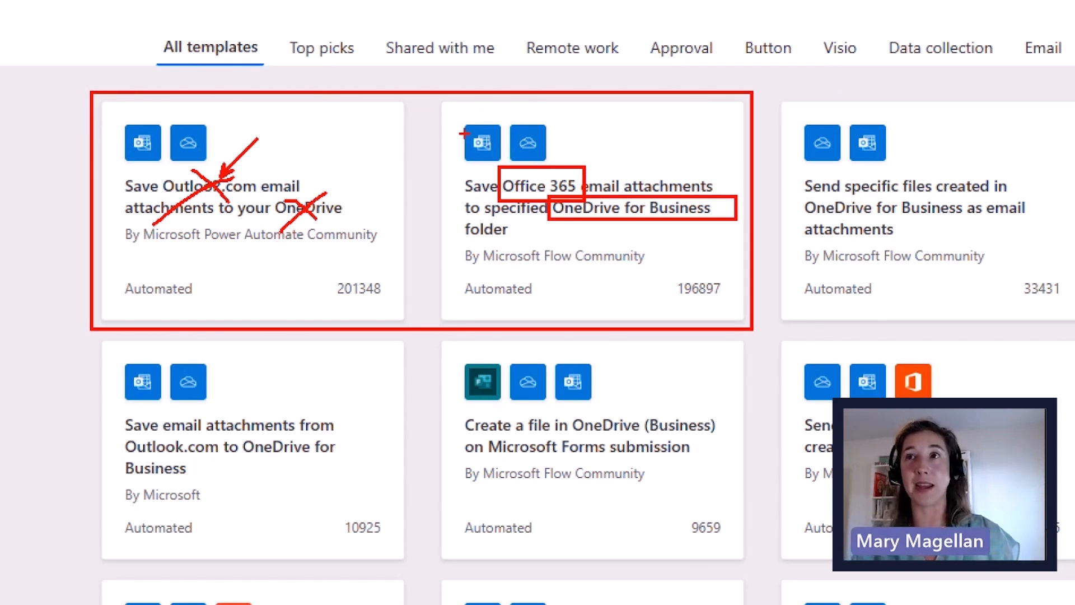
mouse_move(450, 98)
mouse_down()
mouse_move(723, 315)
mouse_move(741, 316)
mouse_up()
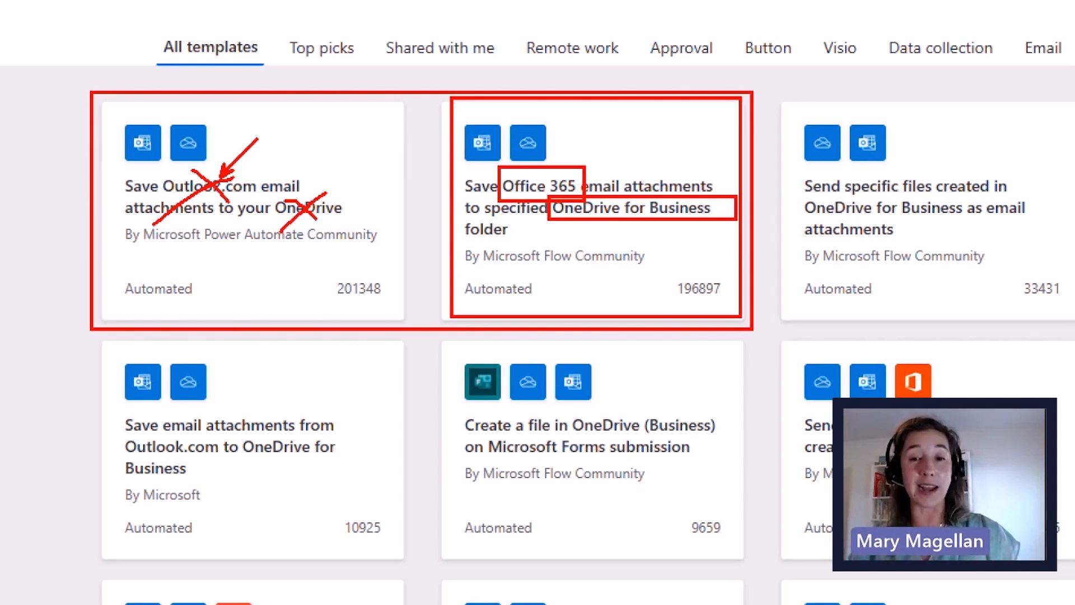
drag(131, 130, 139, 115)
click(178, 119)
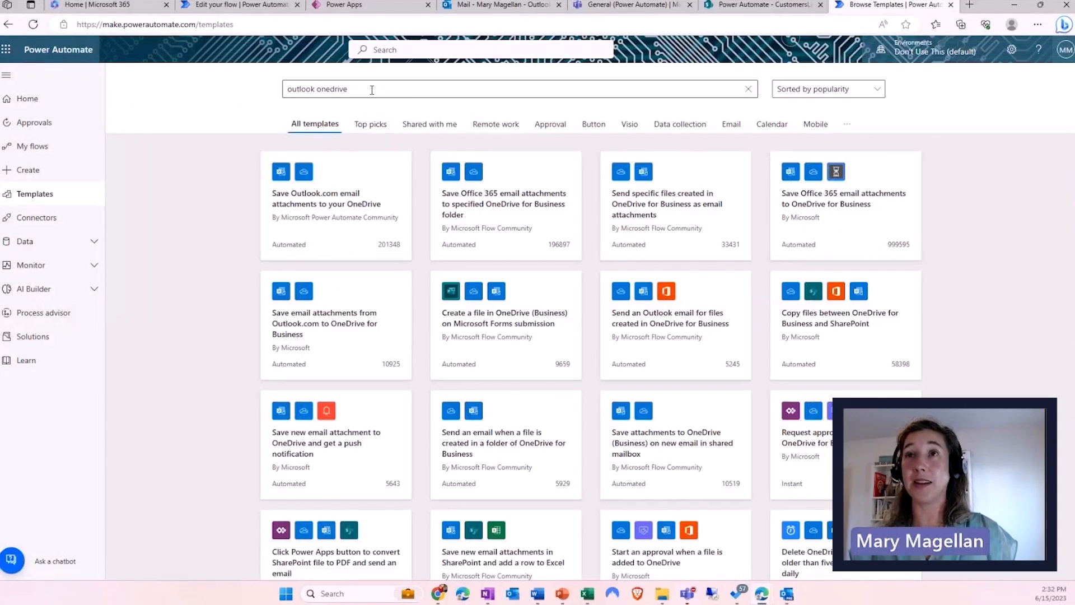
drag(356, 89, 288, 89)
- Search templates for 'teams welcome', open Welcome new team members, and continue past connections
text(teams)
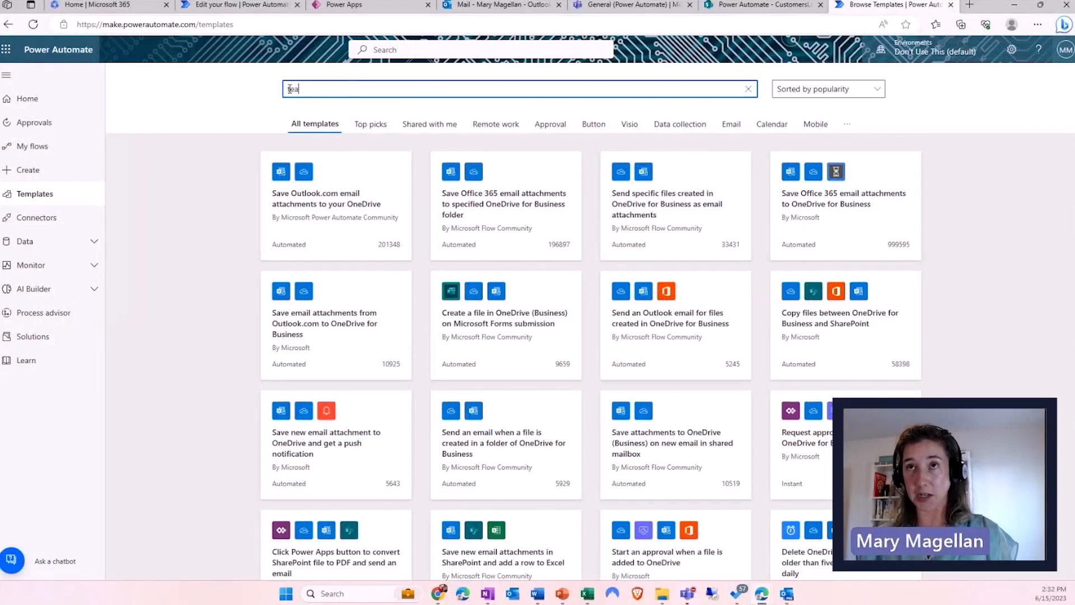
text( welcome)
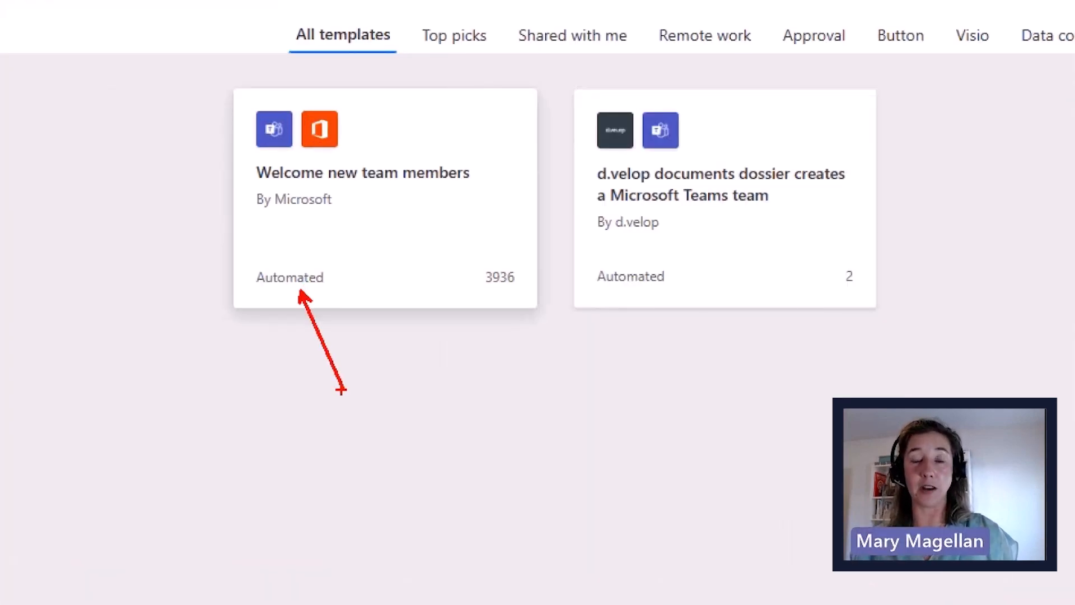
drag(345, 192, 376, 190)
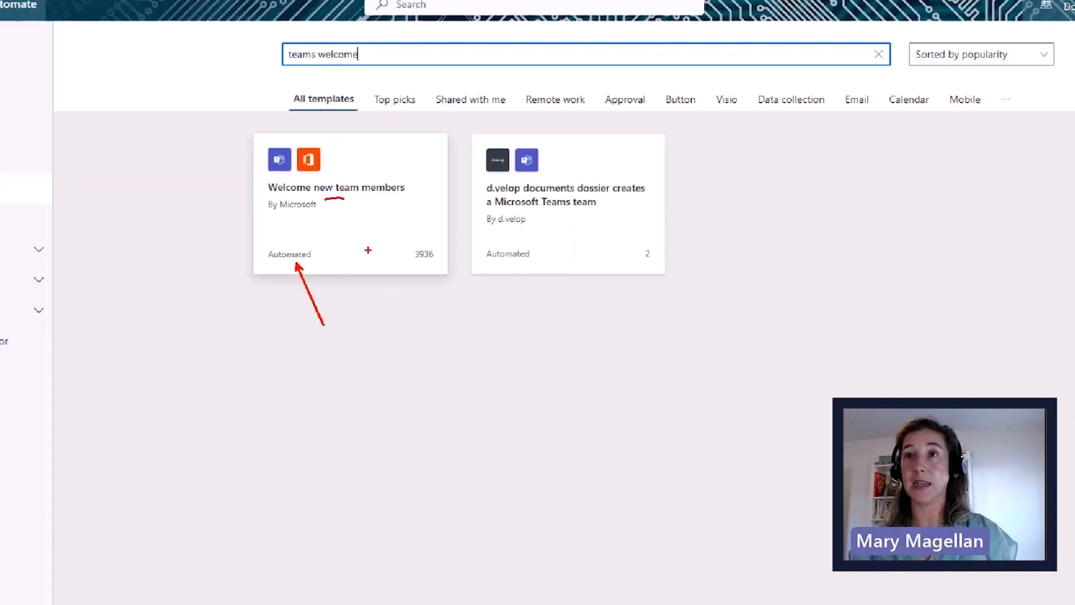
click(401, 239)
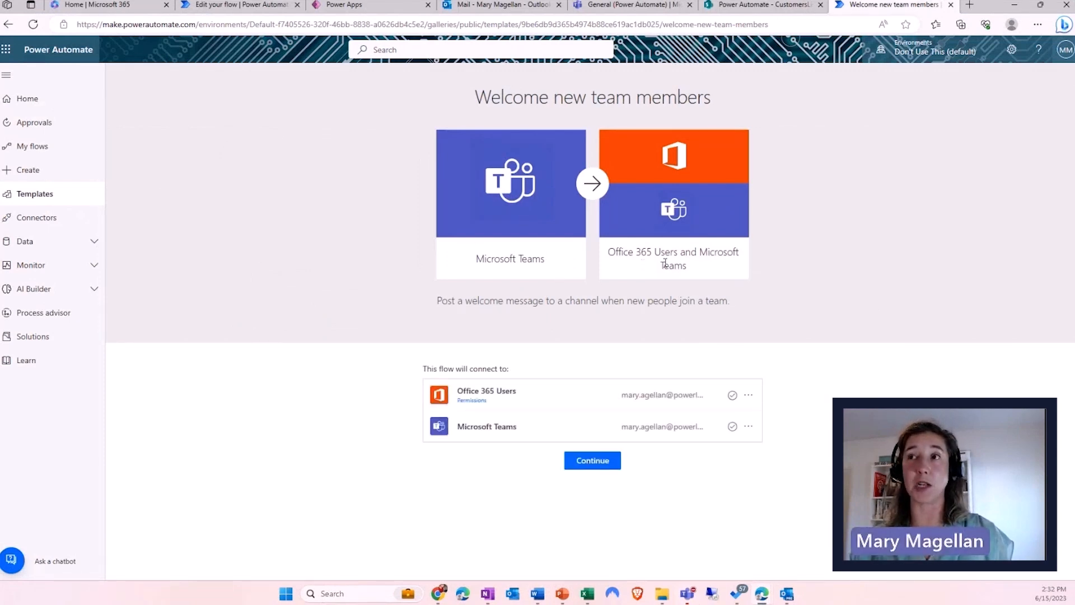
click(595, 464)
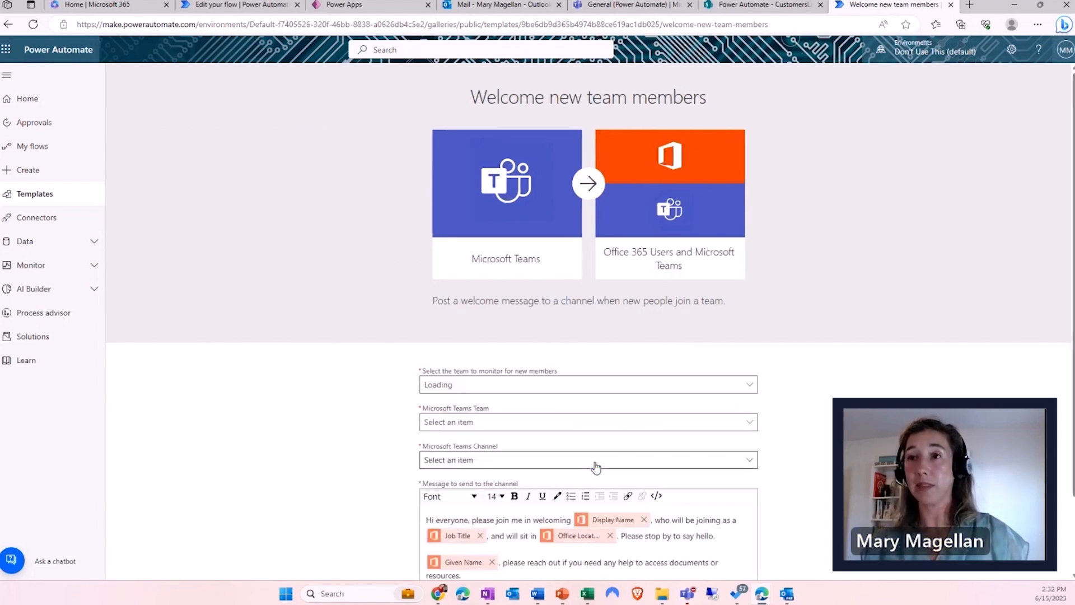
- Highlight the advanced editing option on the setup form, crossing out the simple setup fields
scroll(386, 391, down, 2)
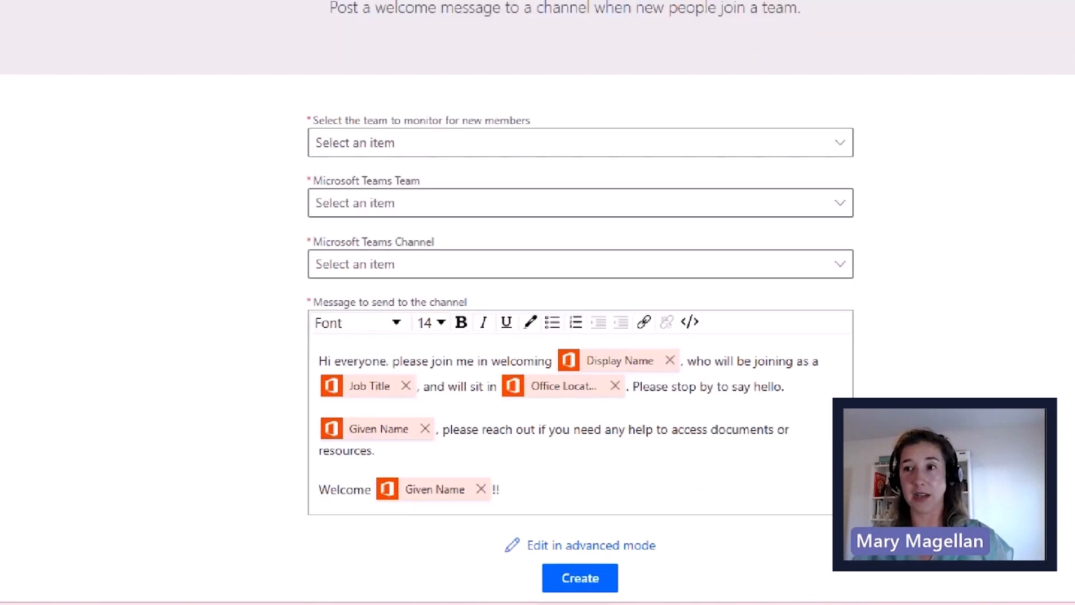
drag(503, 526, 664, 578)
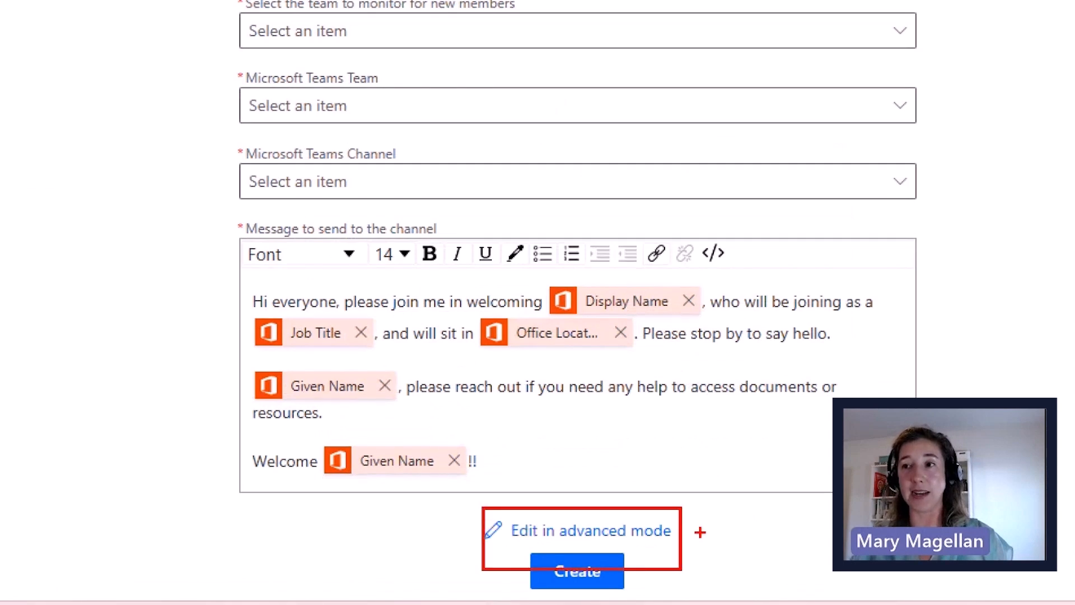
drag(700, 532, 724, 534)
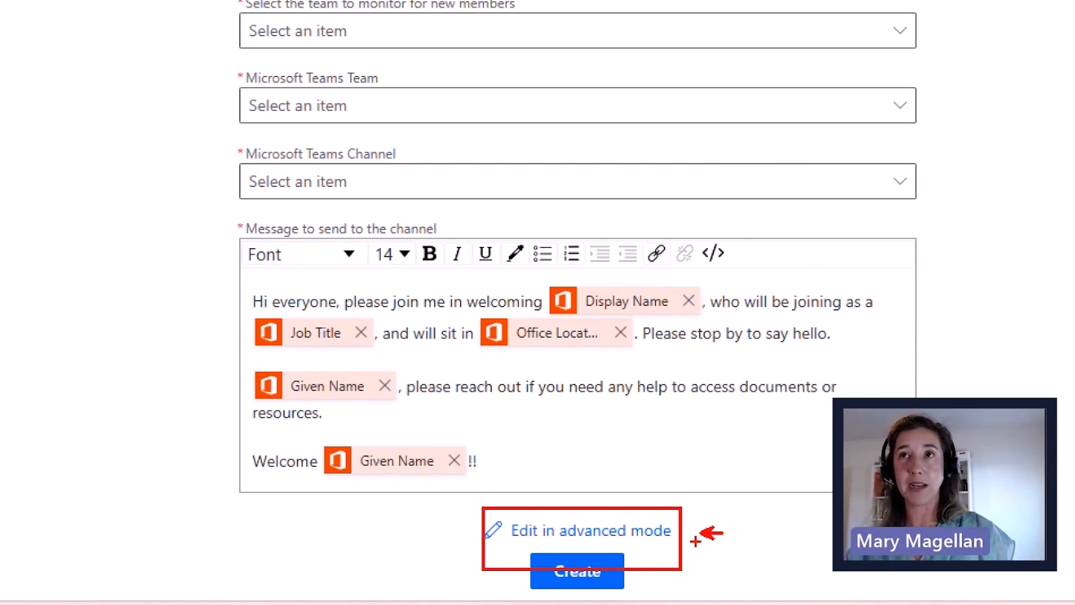
drag(378, 49, 409, 71)
drag(485, 35, 345, 208)
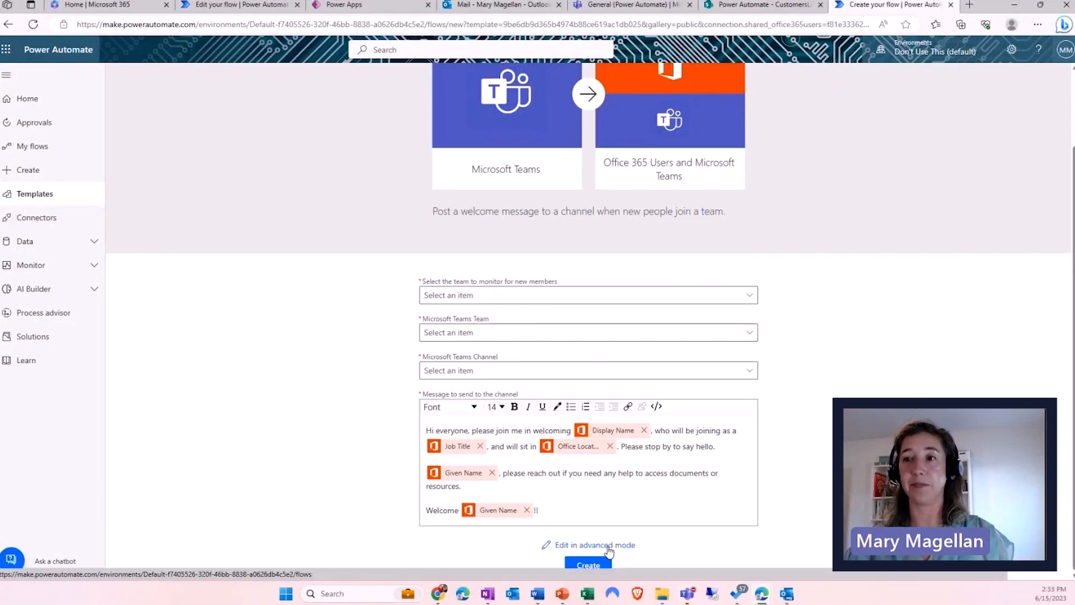
- Open the template in advanced mode and rename it 'Welcome Power Labs Automate team members'
click(608, 547)
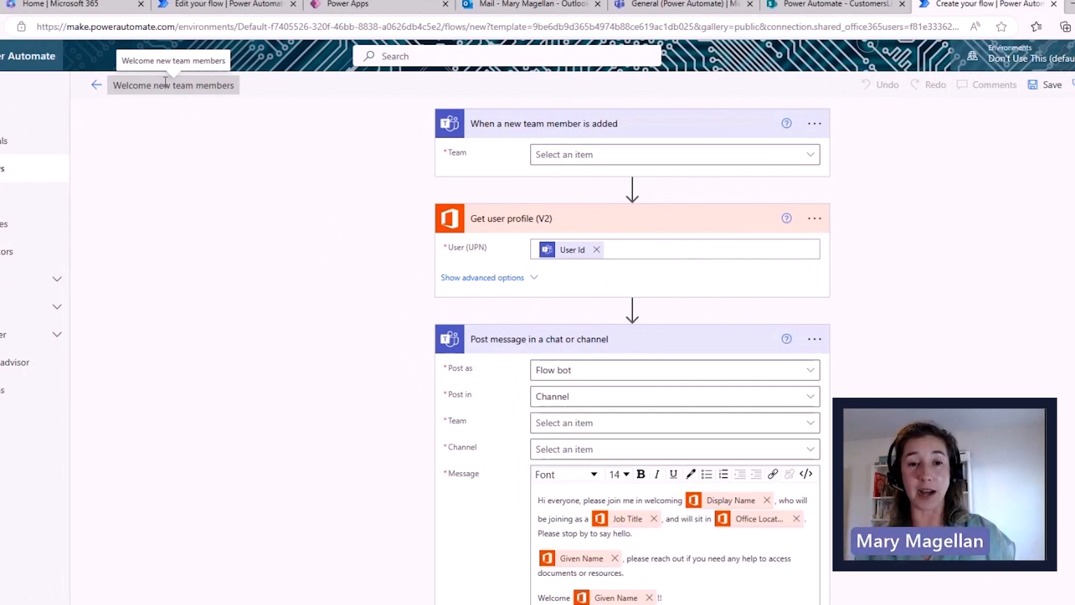
click(163, 82)
click(159, 84)
drag(155, 84, 171, 82)
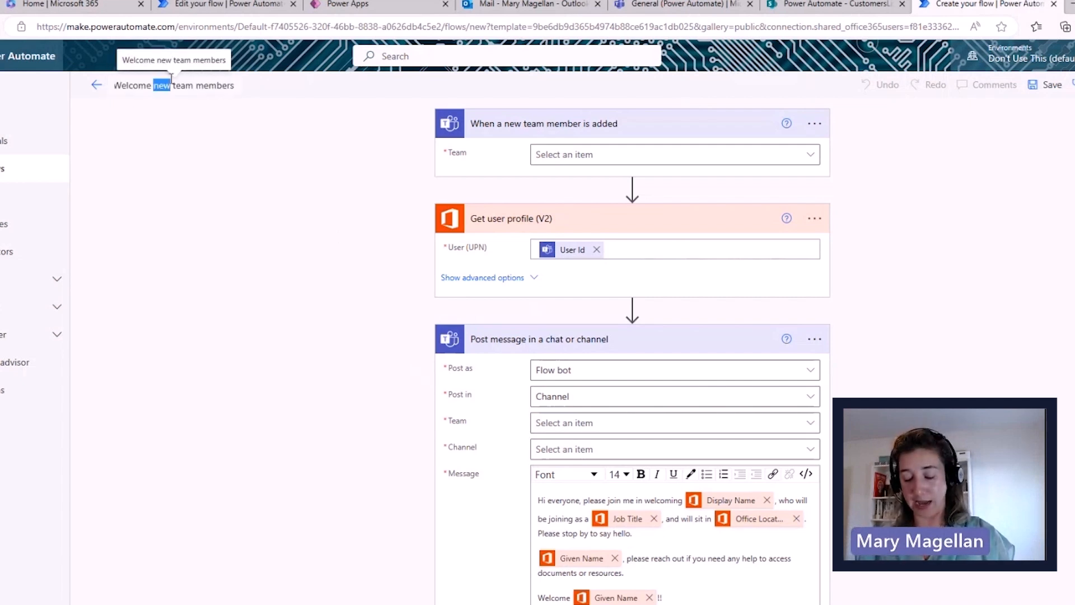
text(Power Labs)
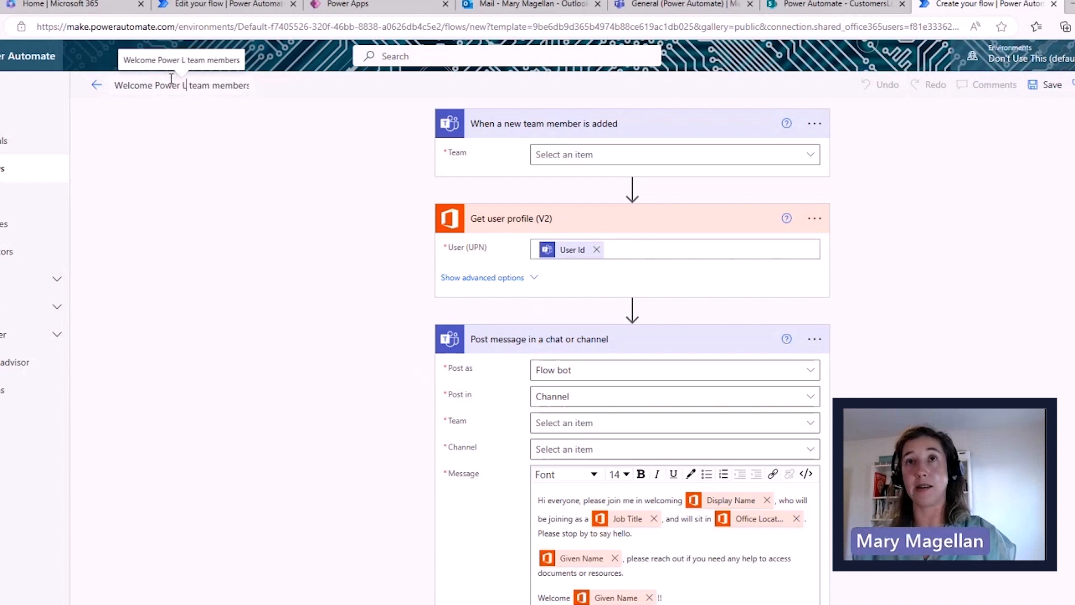
text( Automate)
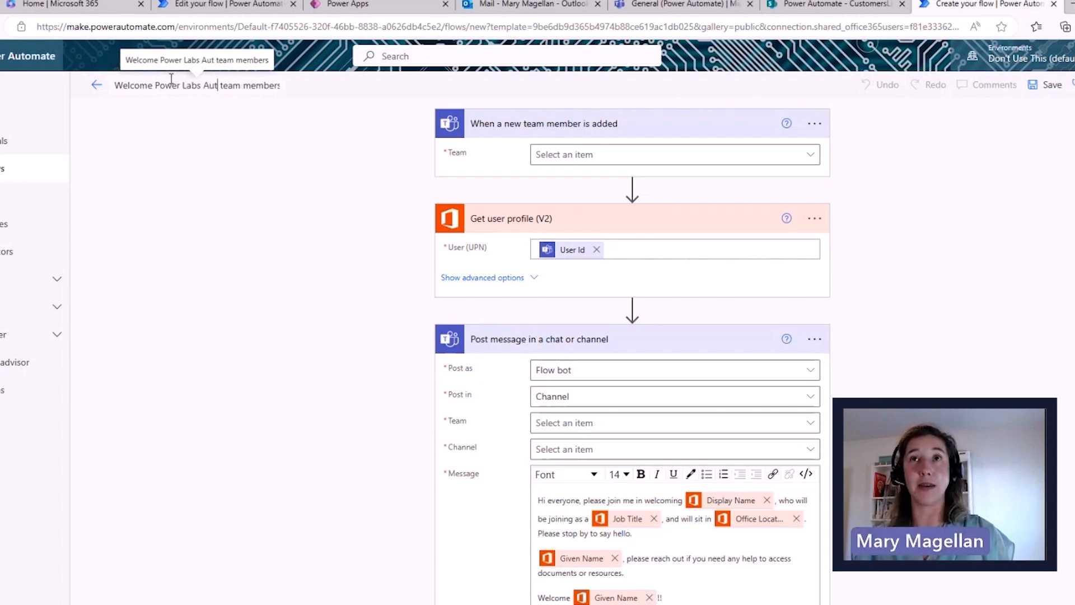
click(273, 109)
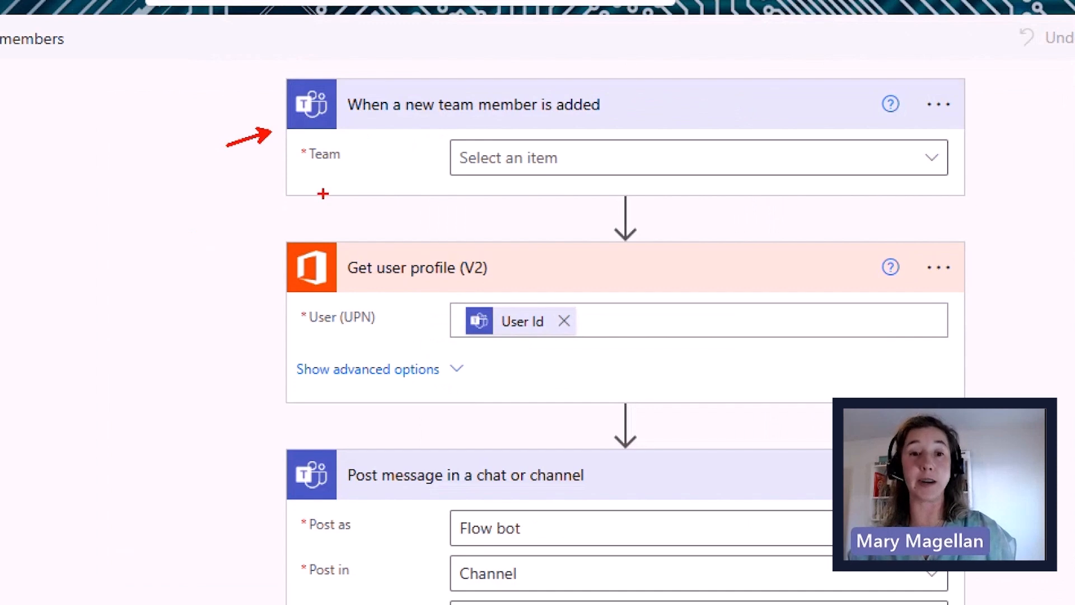
- Set the new-team-member trigger's Team to Power Automate and mark the following steps
mouse_move(401, 120)
mouse_down()
mouse_move(465, 138)
mouse_move(509, 127)
mouse_up()
drag(449, 163, 404, 162)
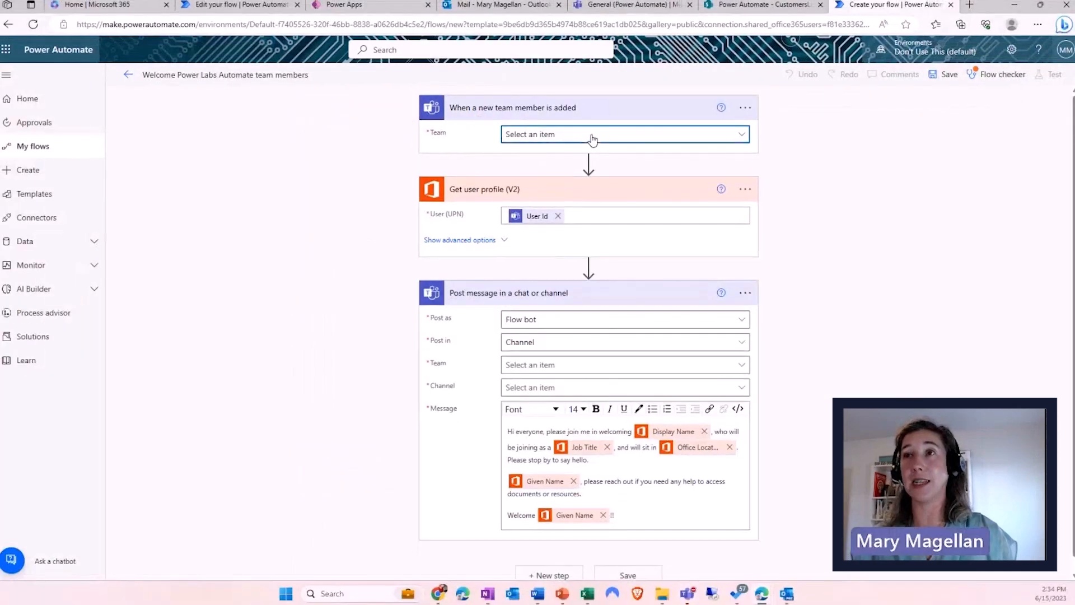
click(629, 160)
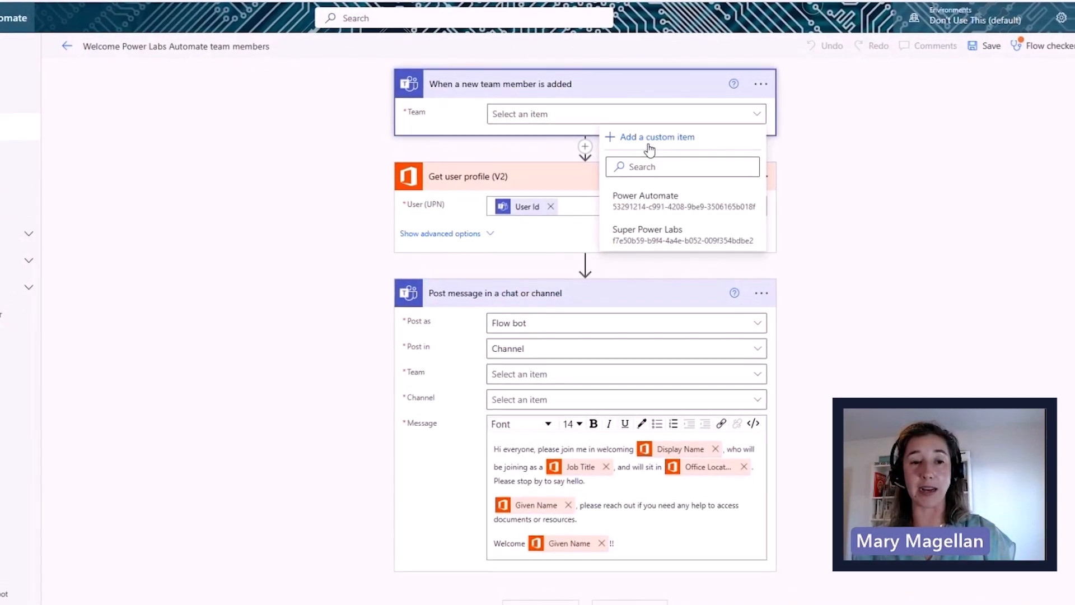
click(676, 202)
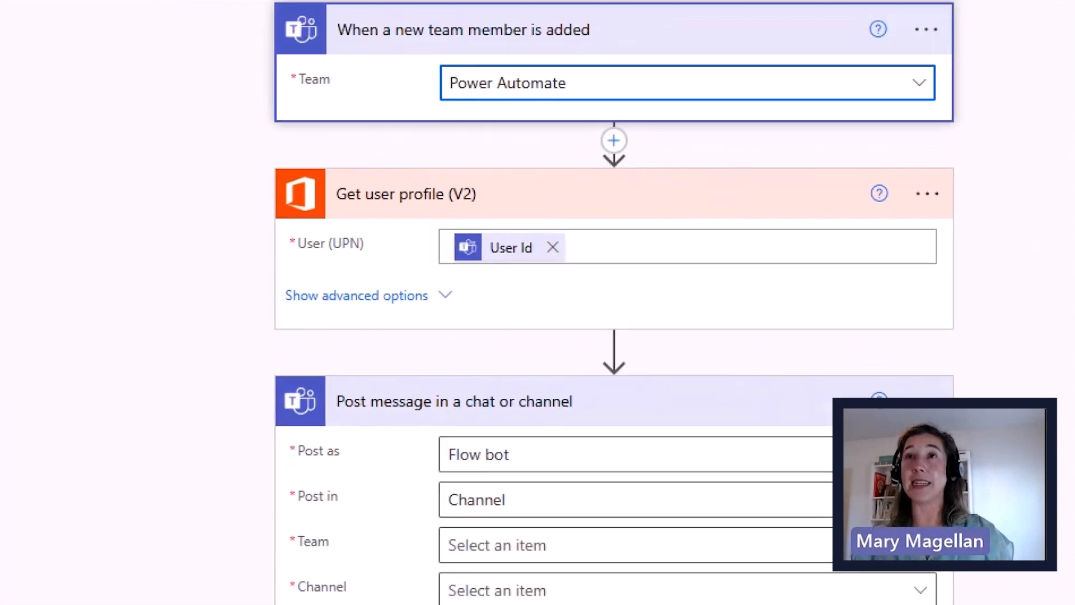
drag(227, 77, 268, 86)
drag(257, 261, 221, 251)
drag(252, 395, 208, 380)
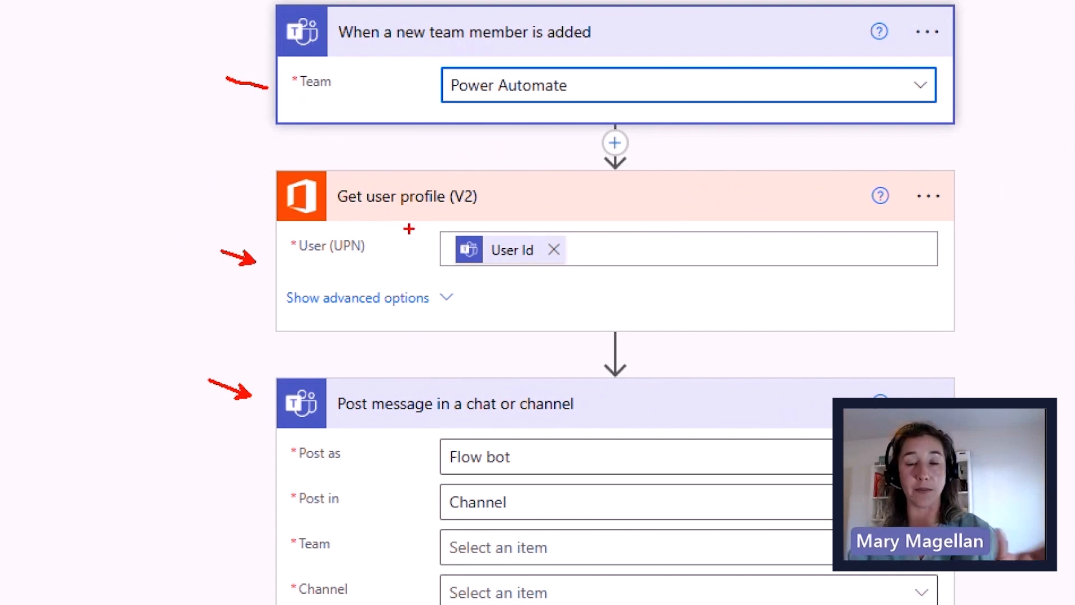
- Annotate Get user profile's User Id as dynamic content from the trigger, then highlight Post message
drag(435, 225, 595, 281)
drag(595, 245, 673, 230)
text(tdynamic)
key(Return)
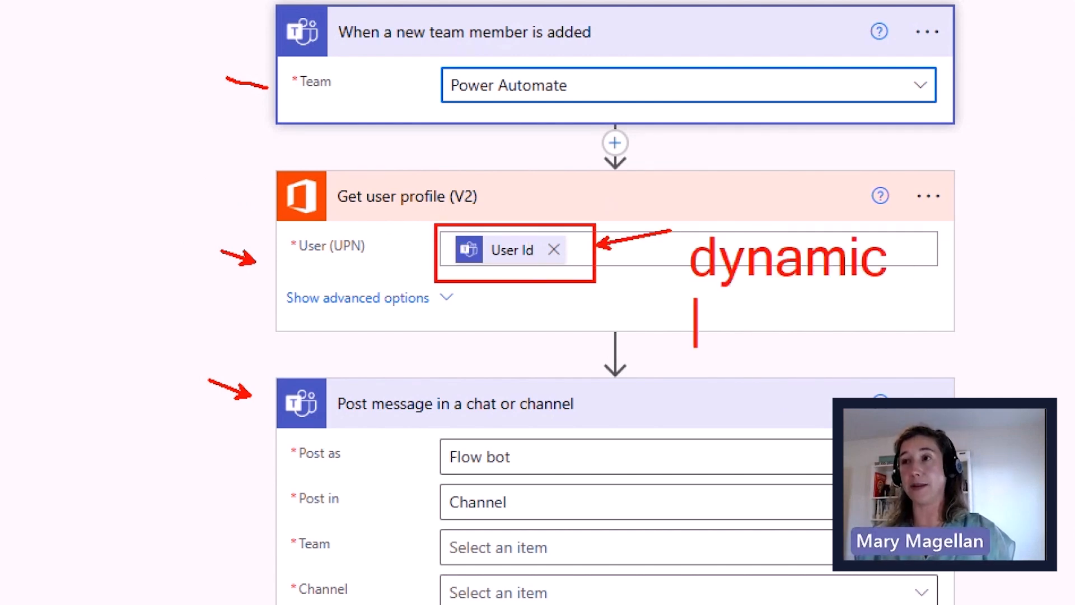
text(content)
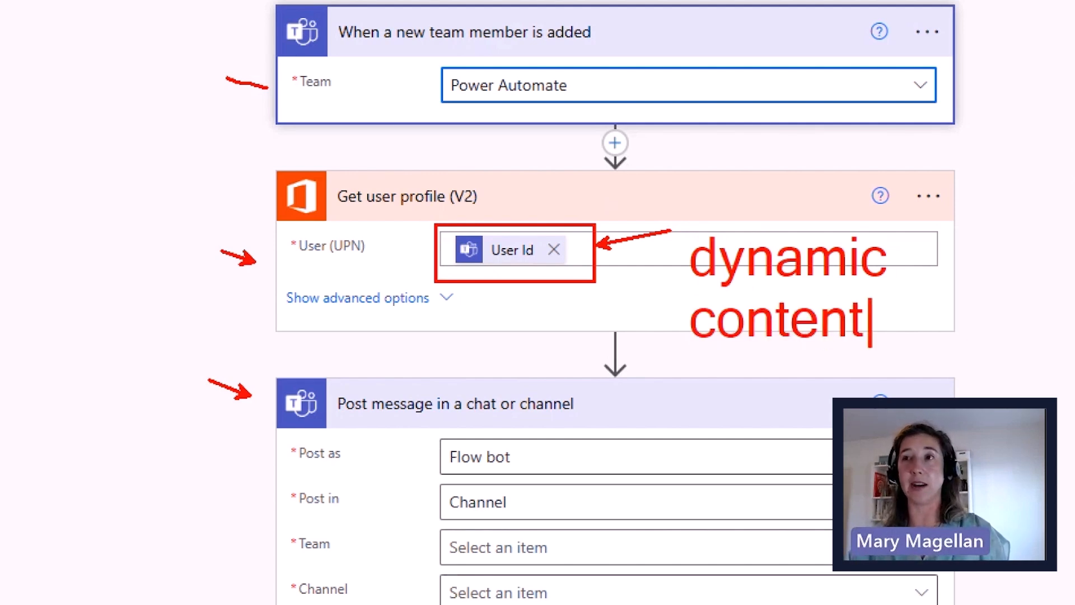
key(Escape)
drag(483, 182, 485, 137)
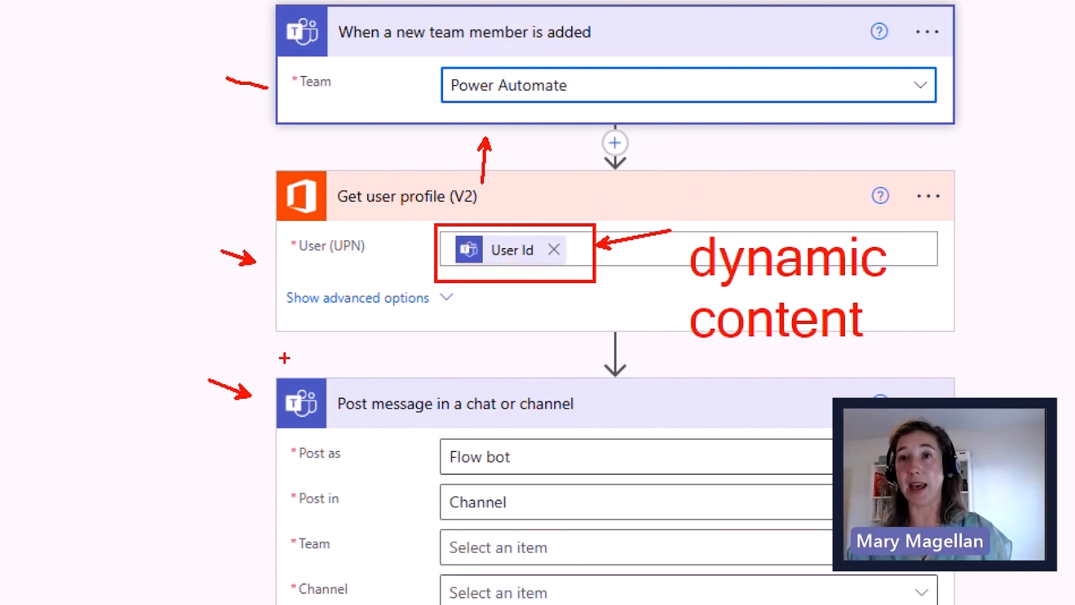
drag(259, 420, 189, 420)
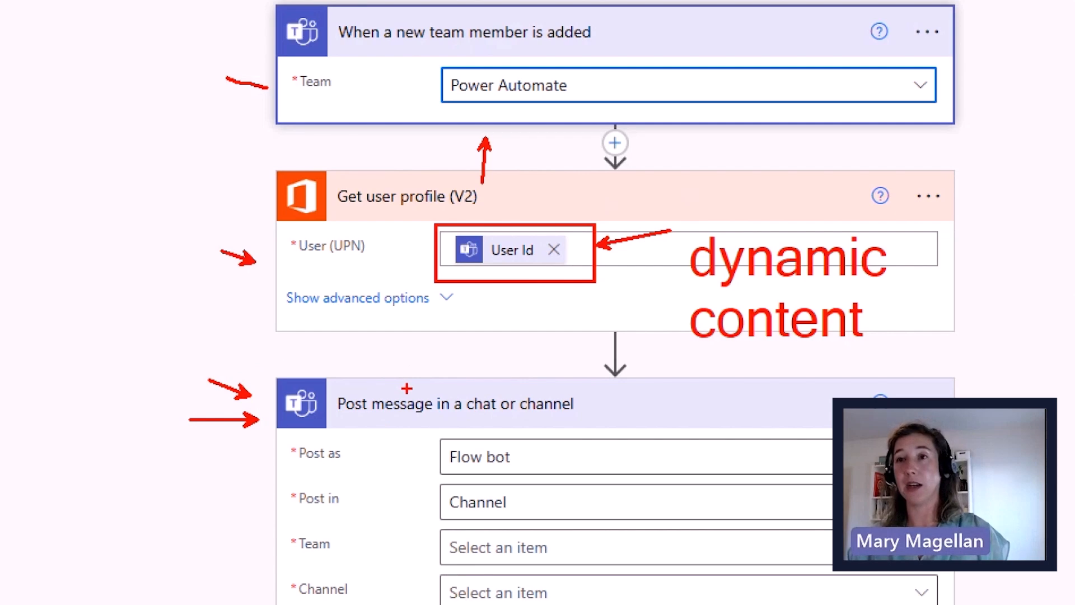
key(Escape)
scroll(483, 333, down, 1)
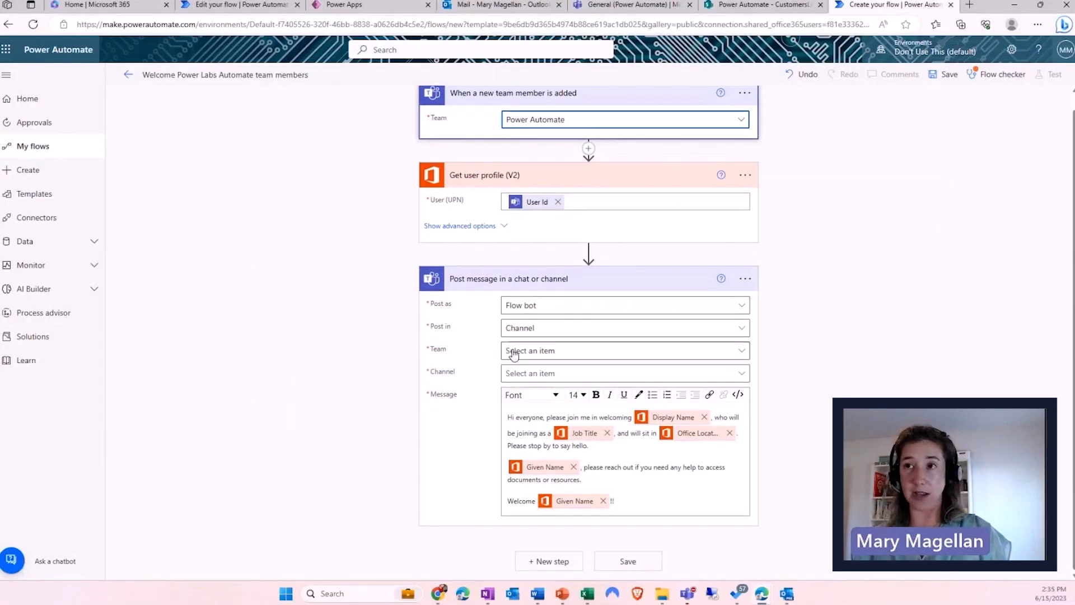
- Set the Post message step's Post as option to User instead of Flow bot
key(ctrl+1)
drag(492, 308, 462, 304)
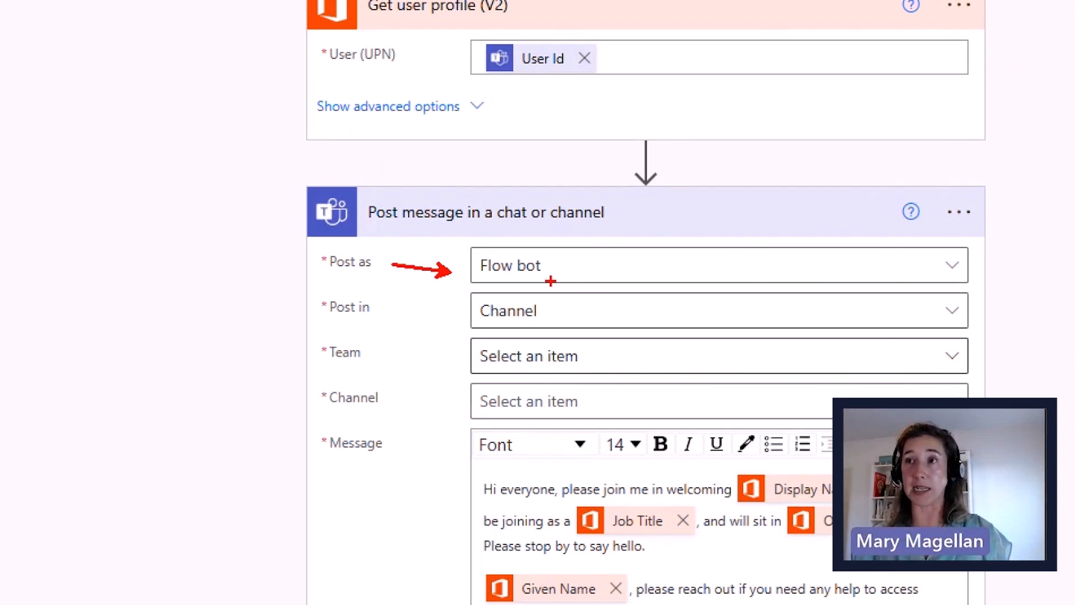
click(574, 277)
click(574, 277)
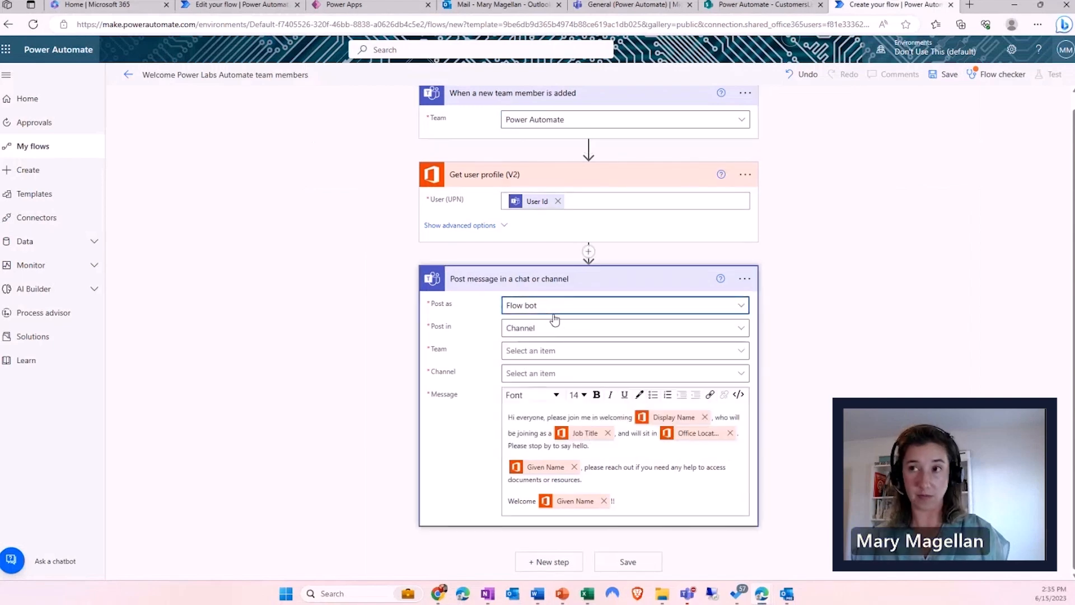
click(560, 311)
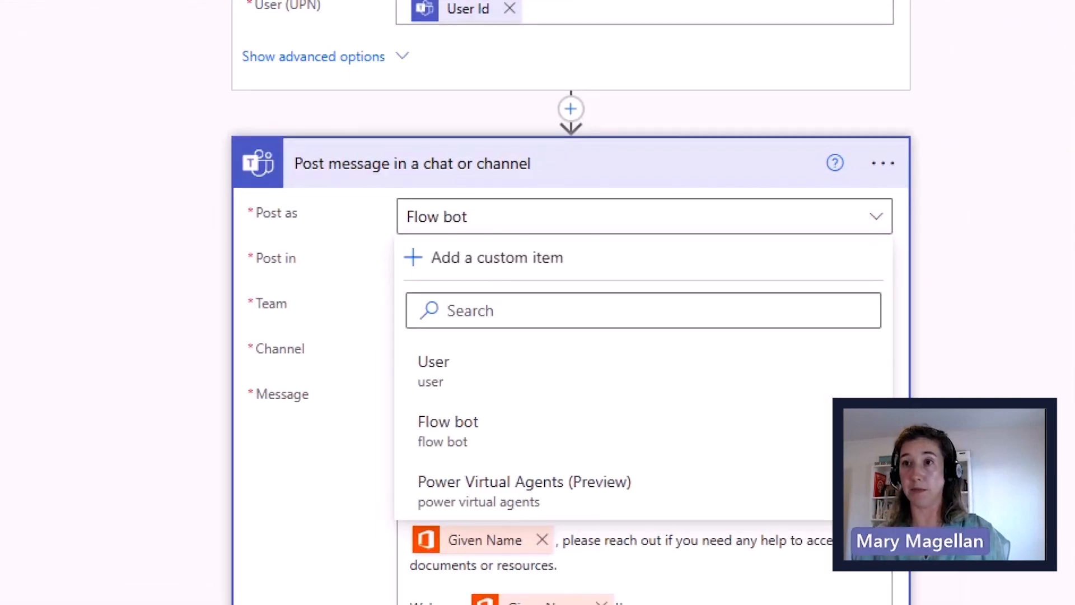
drag(243, 181, 306, 216)
mouse_move(401, 315)
mouse_down()
mouse_move(684, 545)
mouse_move(697, 542)
mouse_up()
mouse_move(518, 417)
mouse_down()
mouse_move(495, 423)
mouse_move(531, 416)
mouse_up()
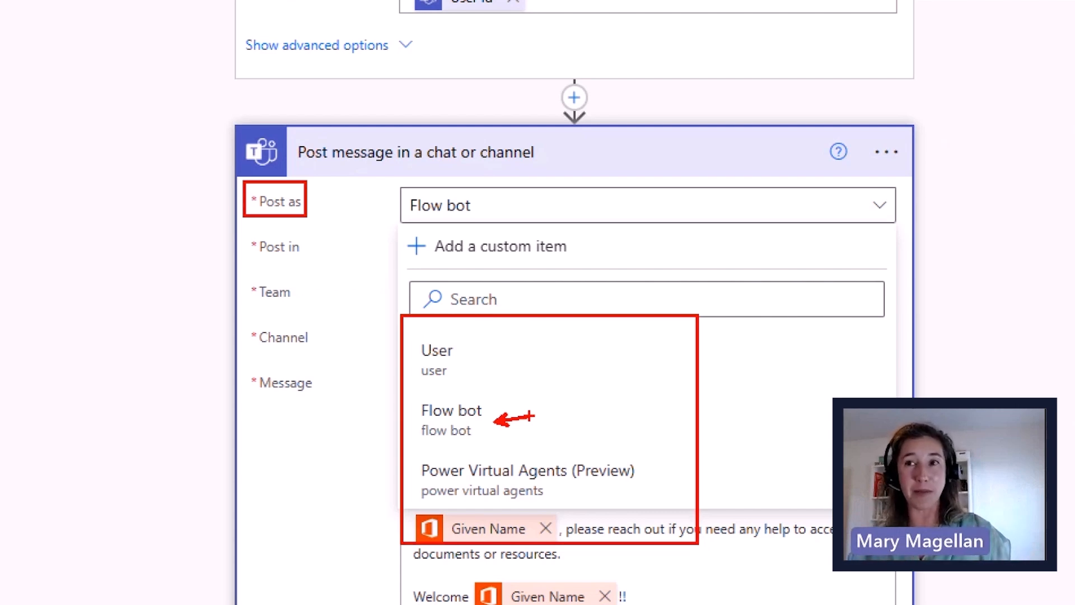
drag(408, 333, 502, 389)
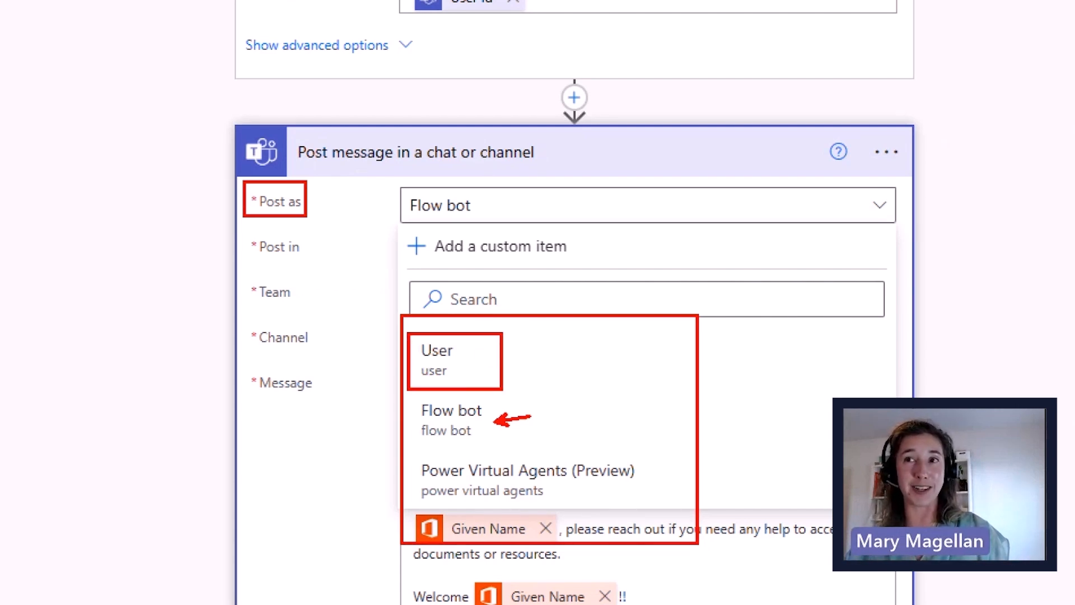
drag(468, 353, 539, 322)
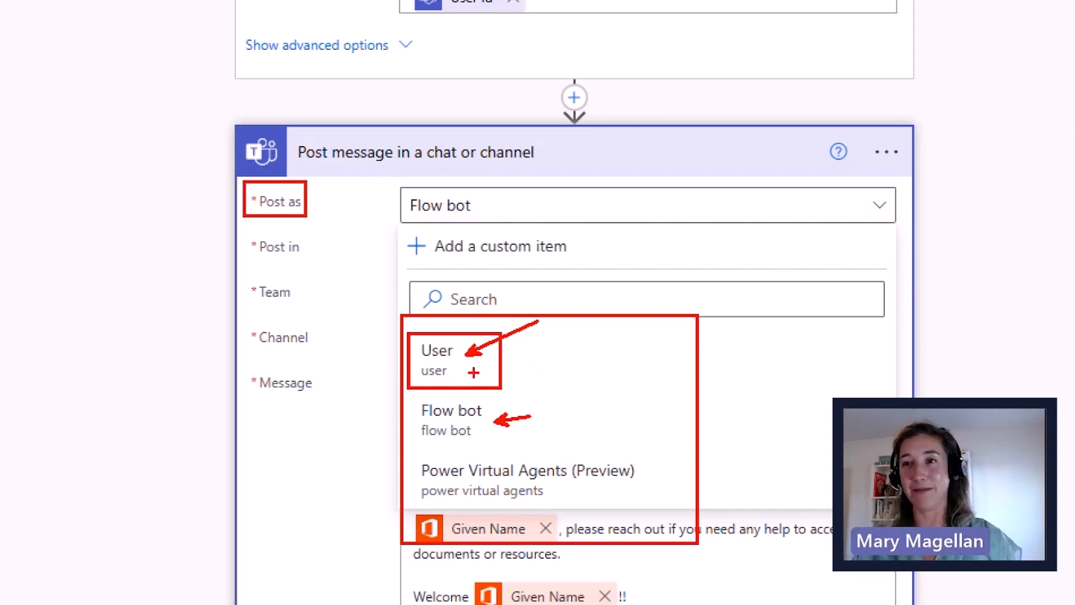
click(437, 358)
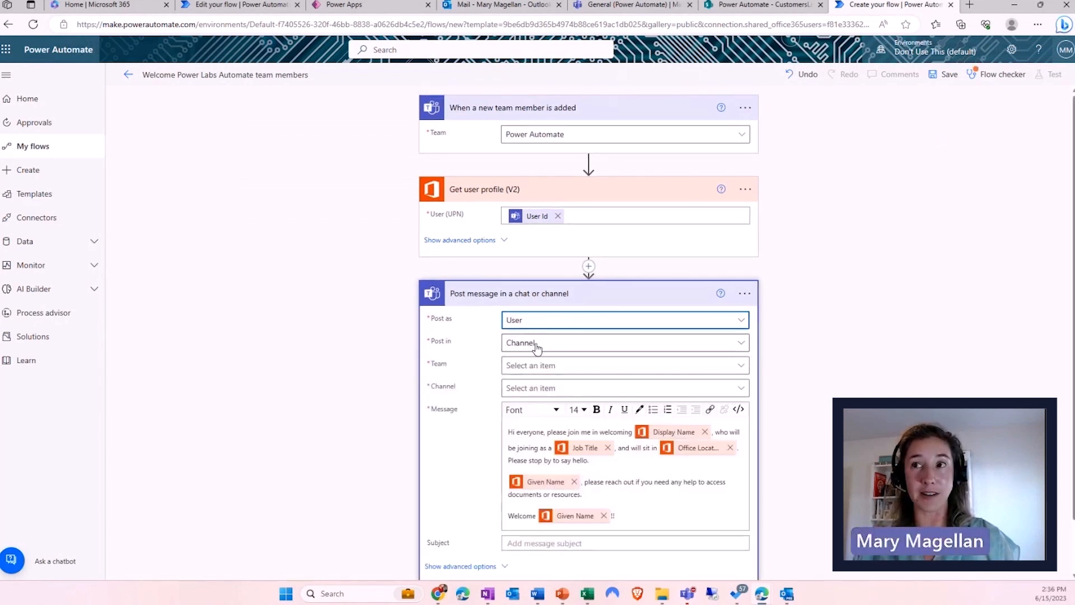
- Target the post at the Power Automate team's General channel
click(560, 370)
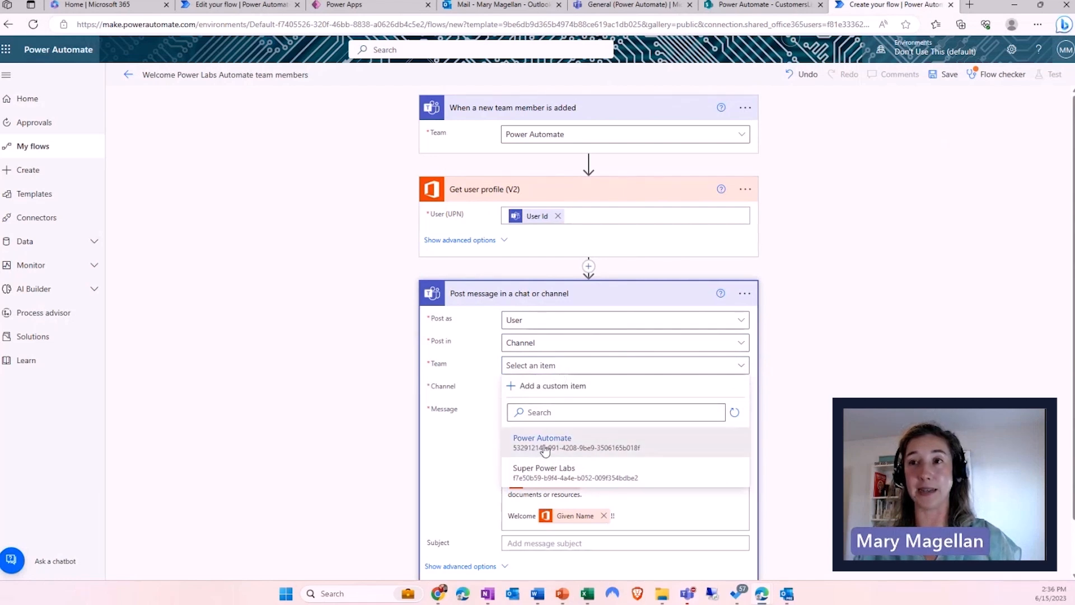
click(548, 451)
click(548, 390)
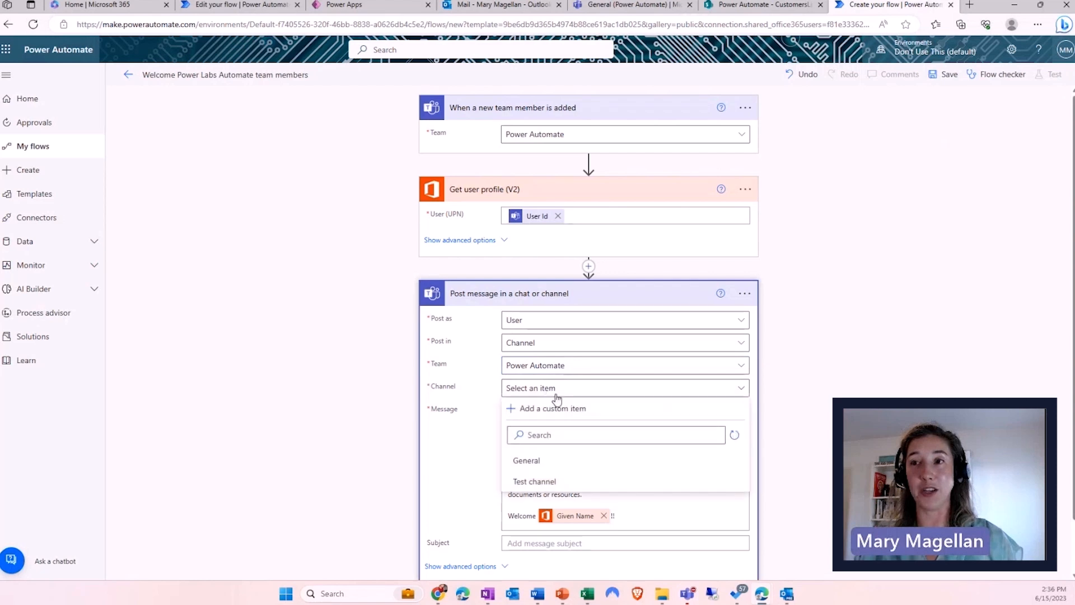
click(547, 462)
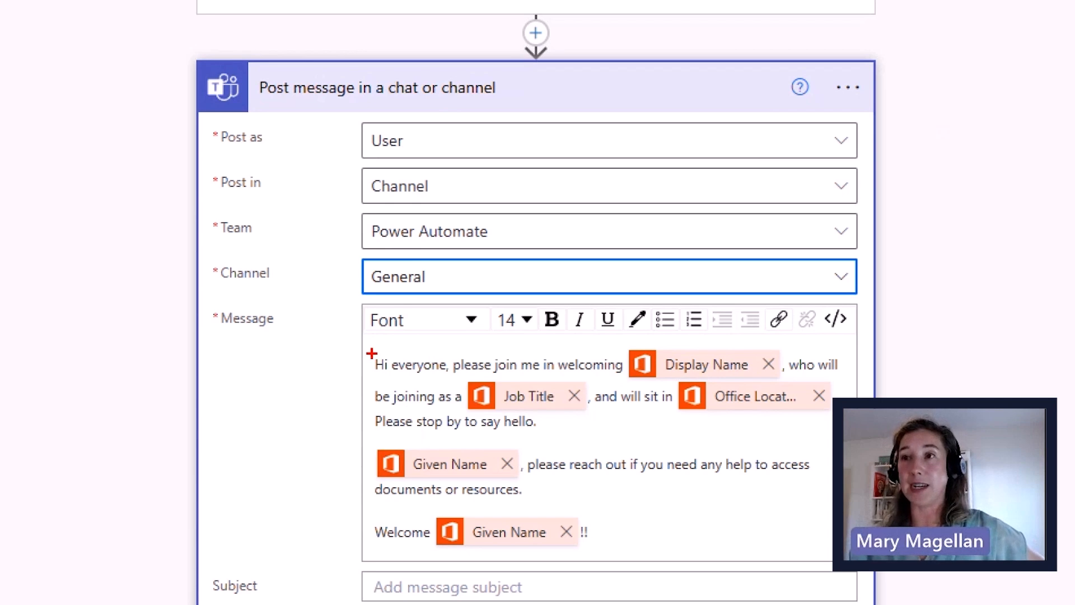
mouse_move(821, 297)
mouse_down()
mouse_move(832, 338)
mouse_move(858, 311)
mouse_move(825, 296)
mouse_up()
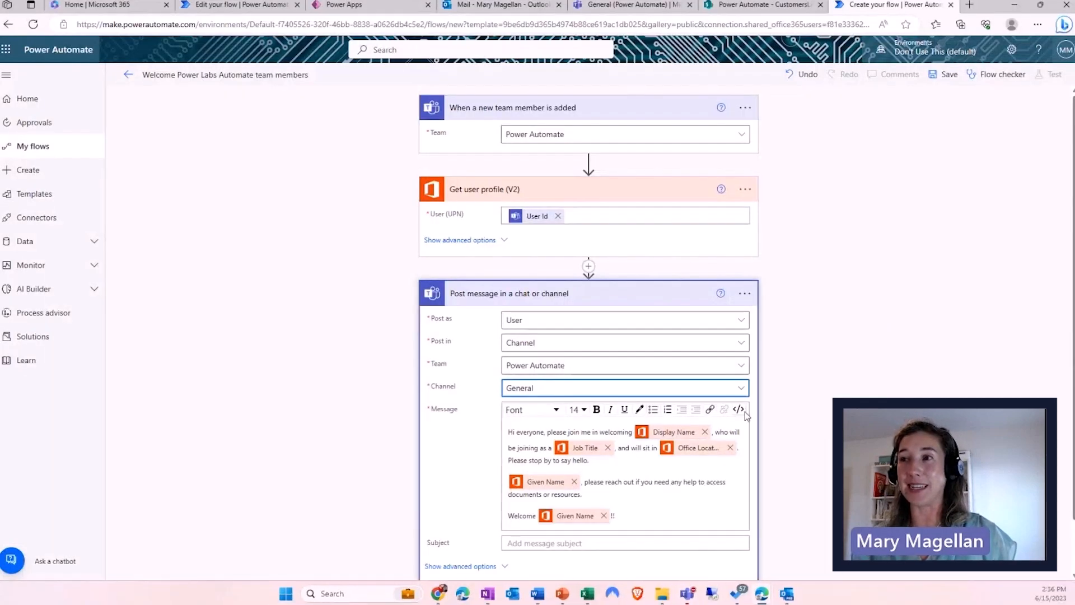
- Show the welcome message as HTML code and remove its Job Title token
click(839, 320)
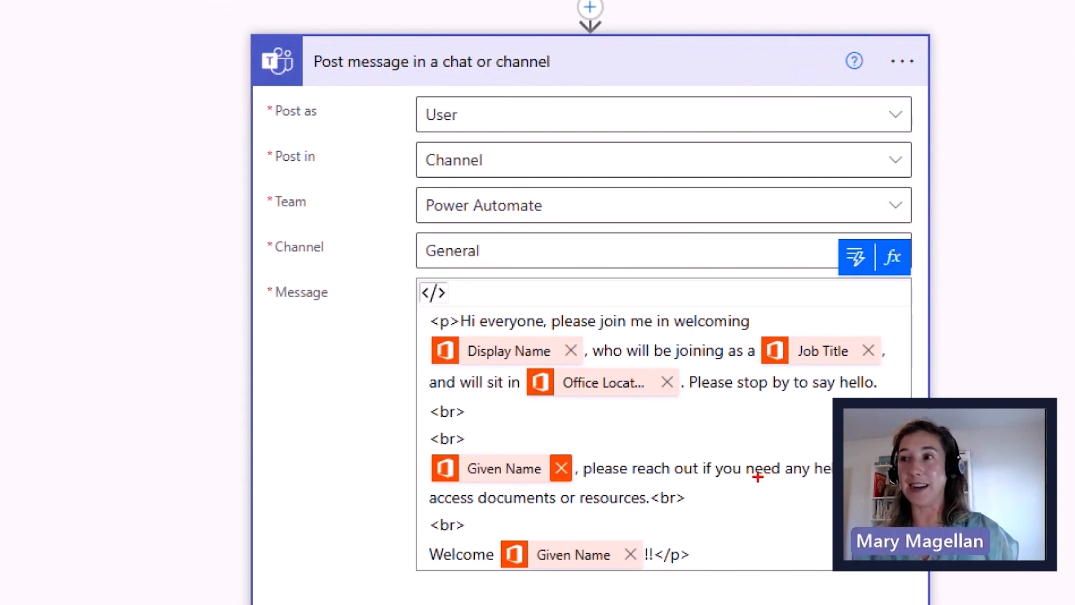
drag(756, 328, 900, 371)
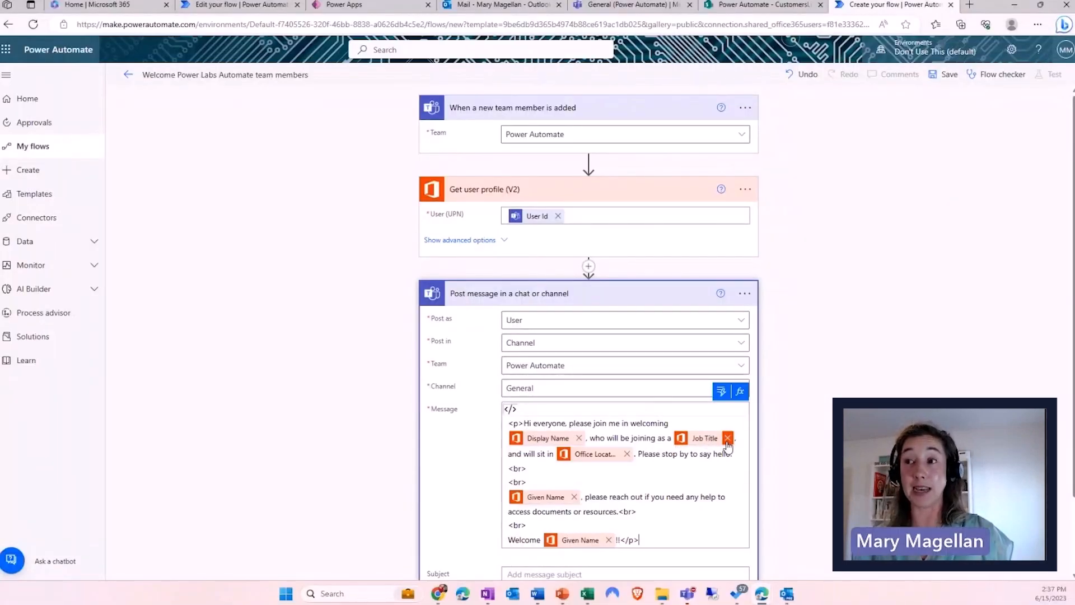
click(728, 438)
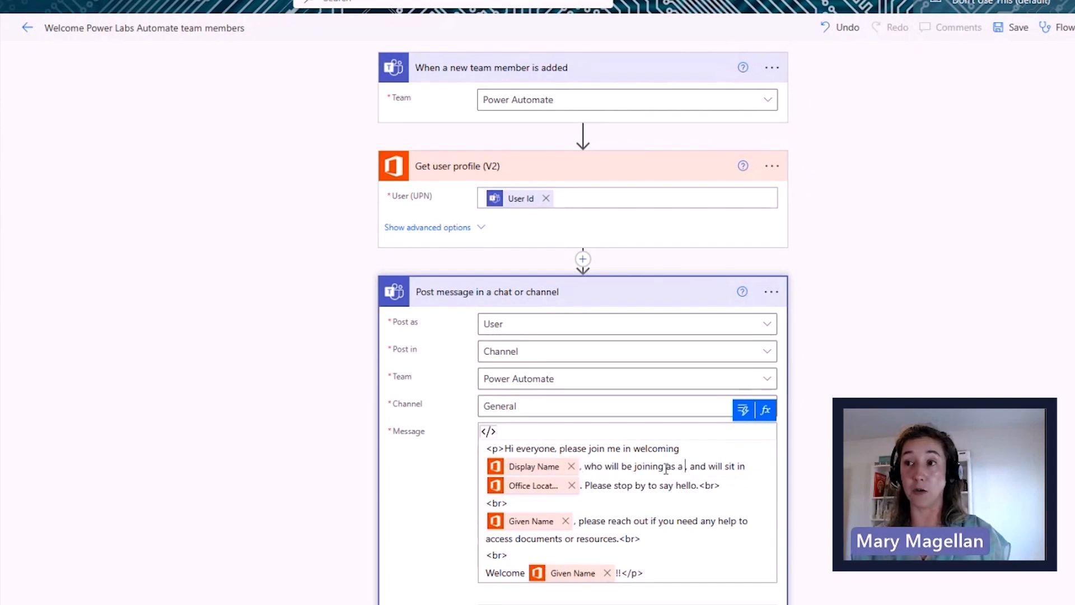
- Replace 'as a' after 'joining' with 'from Office location' in the welcome message
key(BackSpace)
key(BackSpace)
key(BackSpace)
key(BackSpace)
key(BackSpace)
text(from)
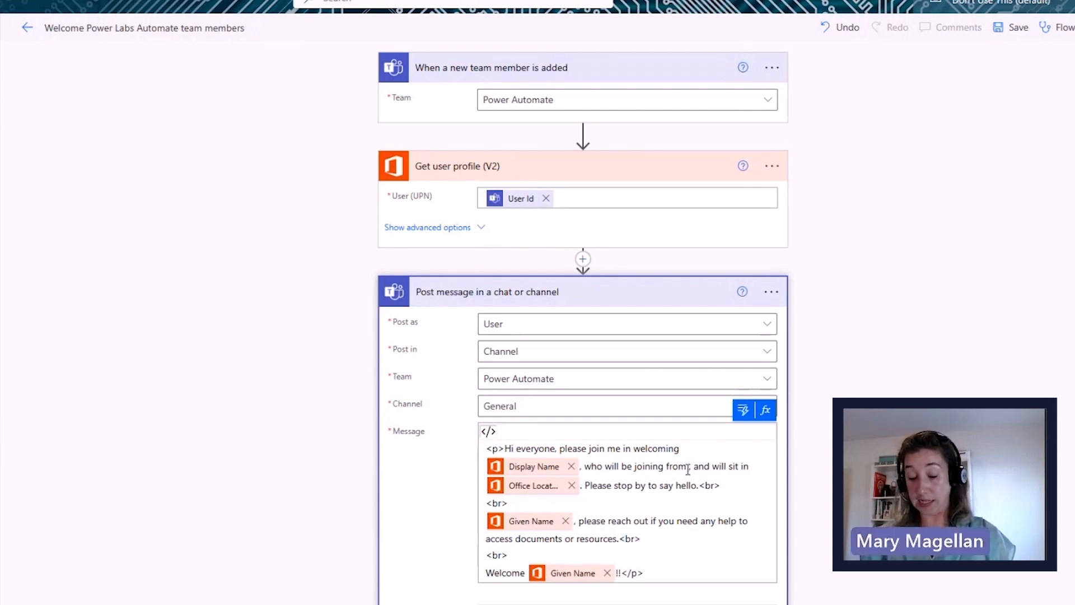
text( Office )
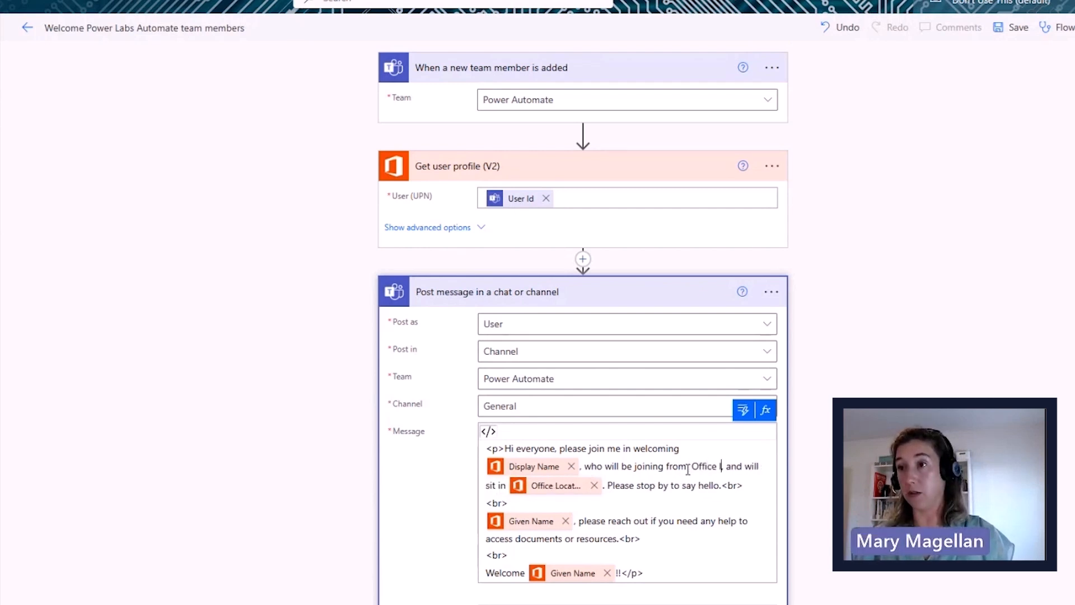
text(location)
click(689, 466)
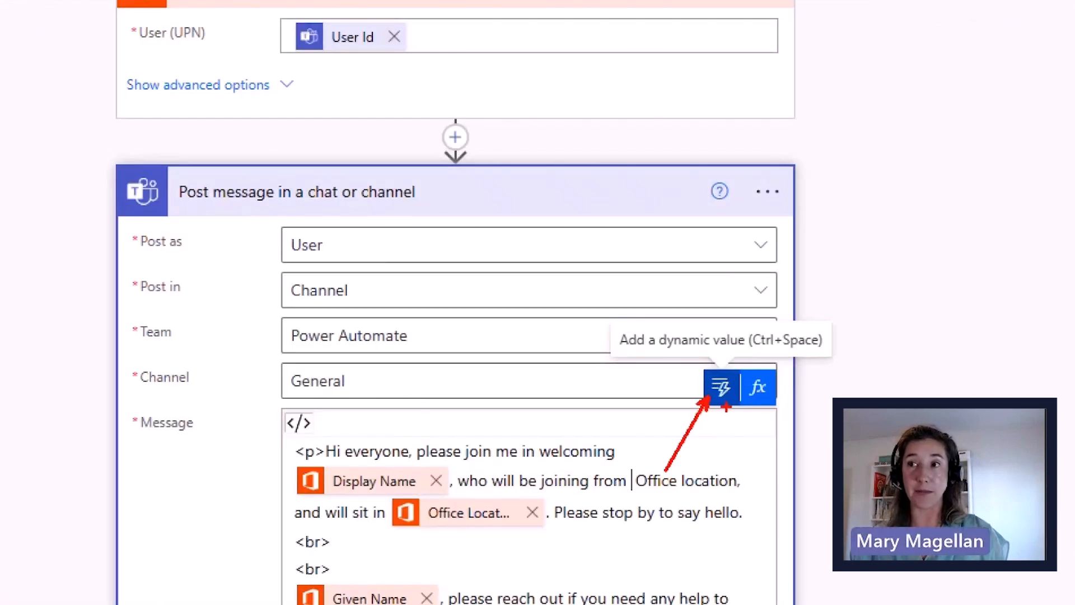
drag(765, 406, 776, 445)
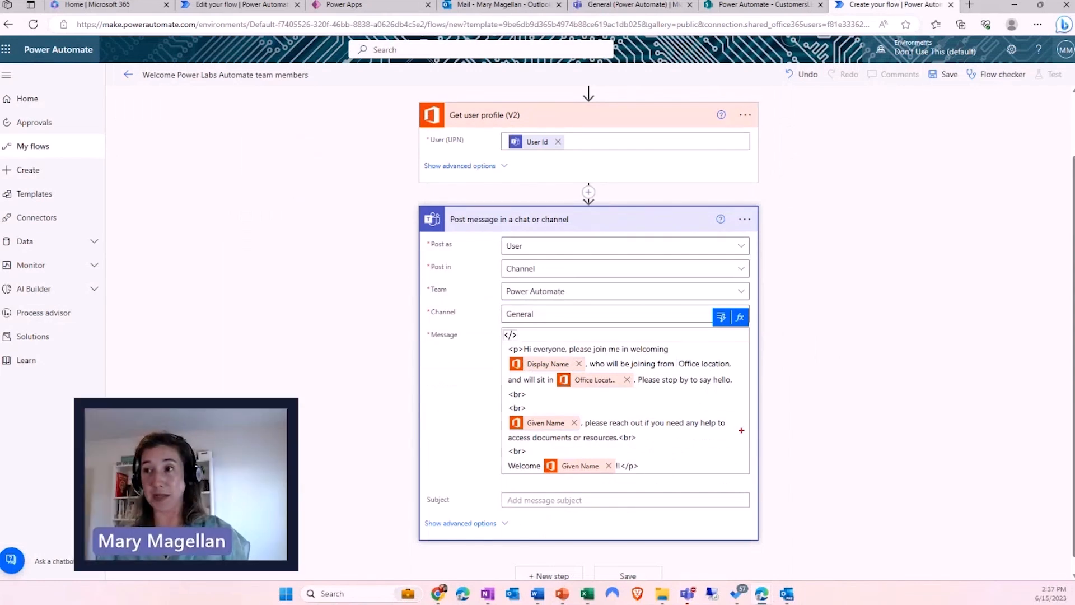
mouse_move(742, 430)
mouse_down()
mouse_move(897, 515)
mouse_move(948, 559)
mouse_up()
drag(872, 490, 884, 478)
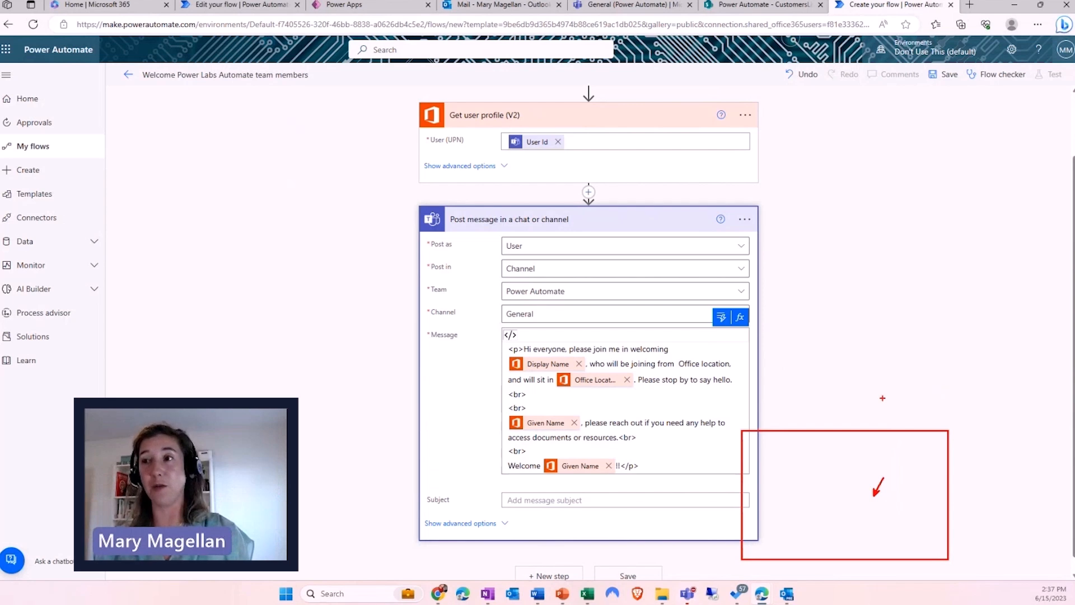
drag(640, 474, 751, 486)
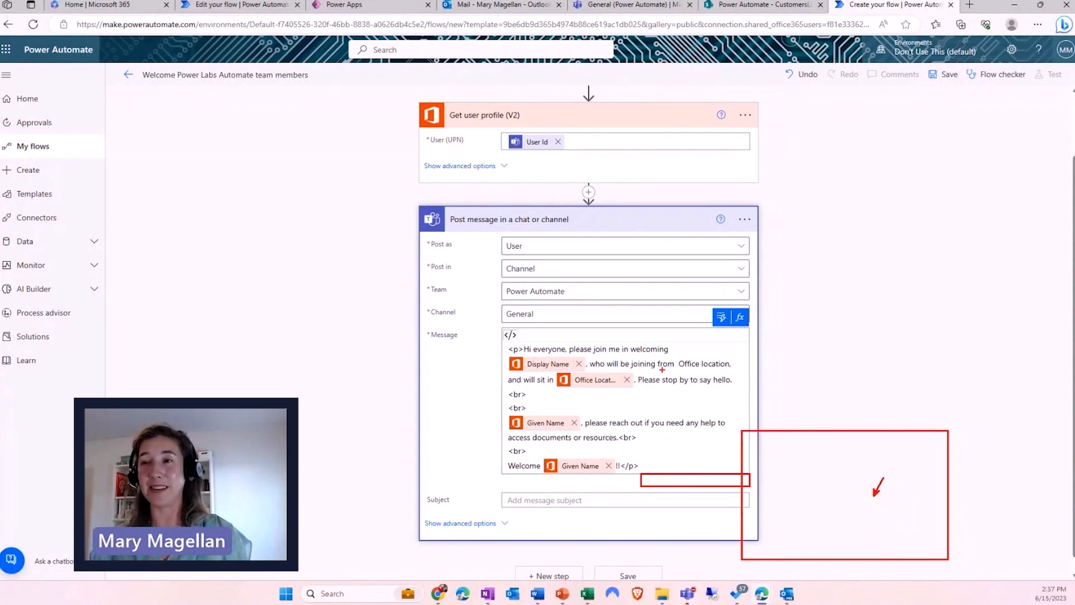
drag(710, 298, 732, 342)
key(Escape)
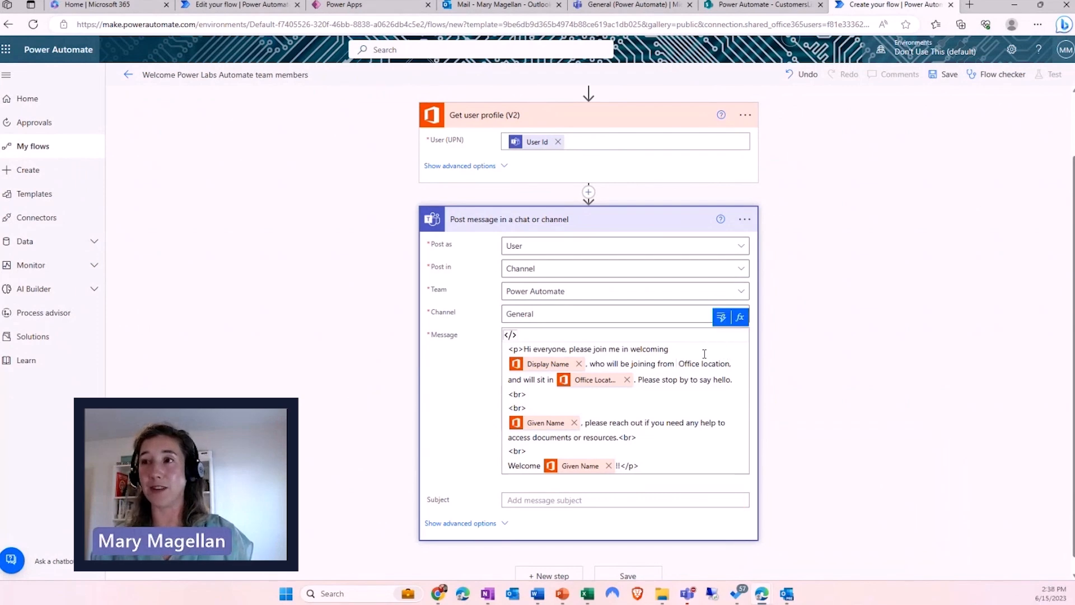
- Insert the user's City dynamic value into the welcome message
click(721, 317)
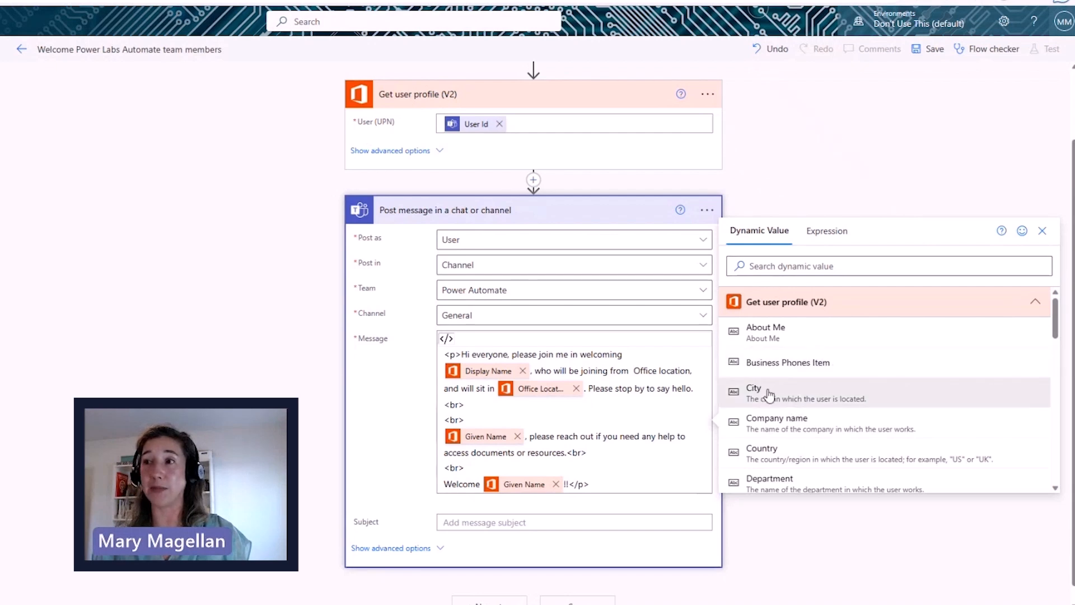
scroll(780, 401, down, 3)
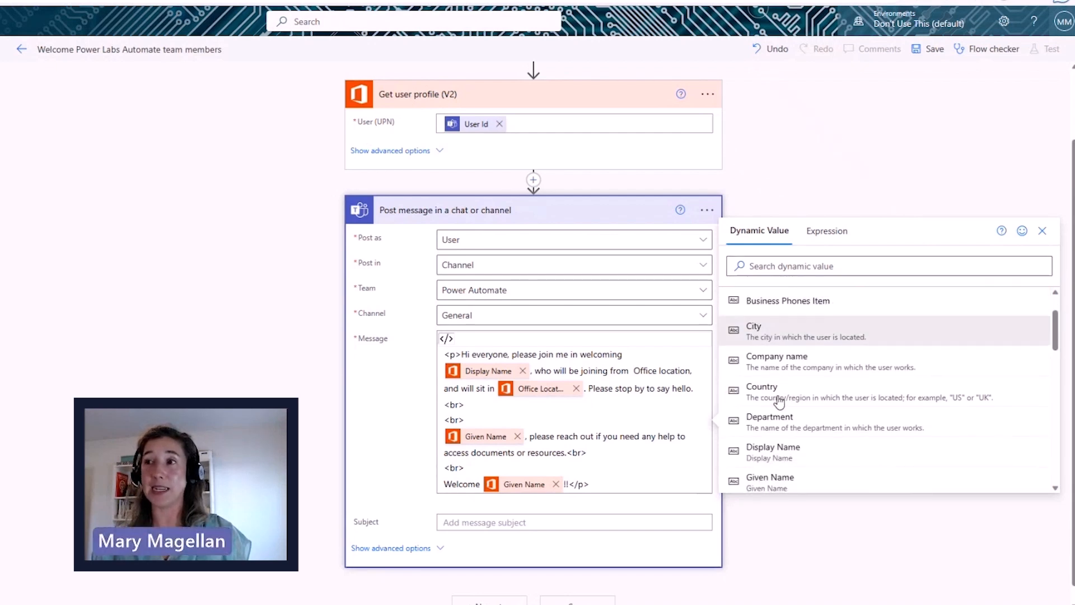
scroll(780, 402, down, 5)
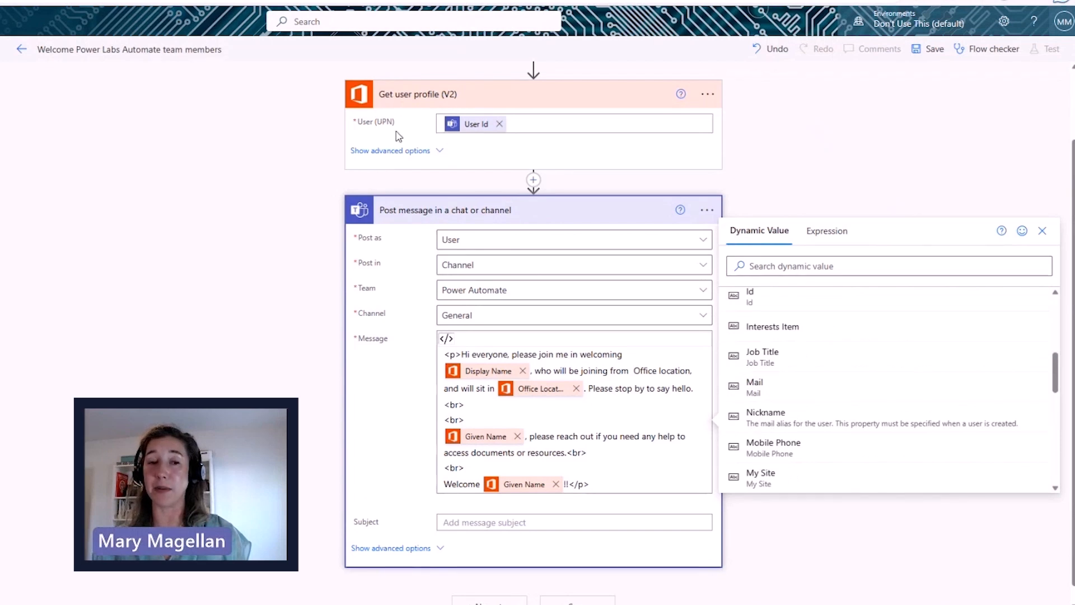
scroll(840, 446, up, 4)
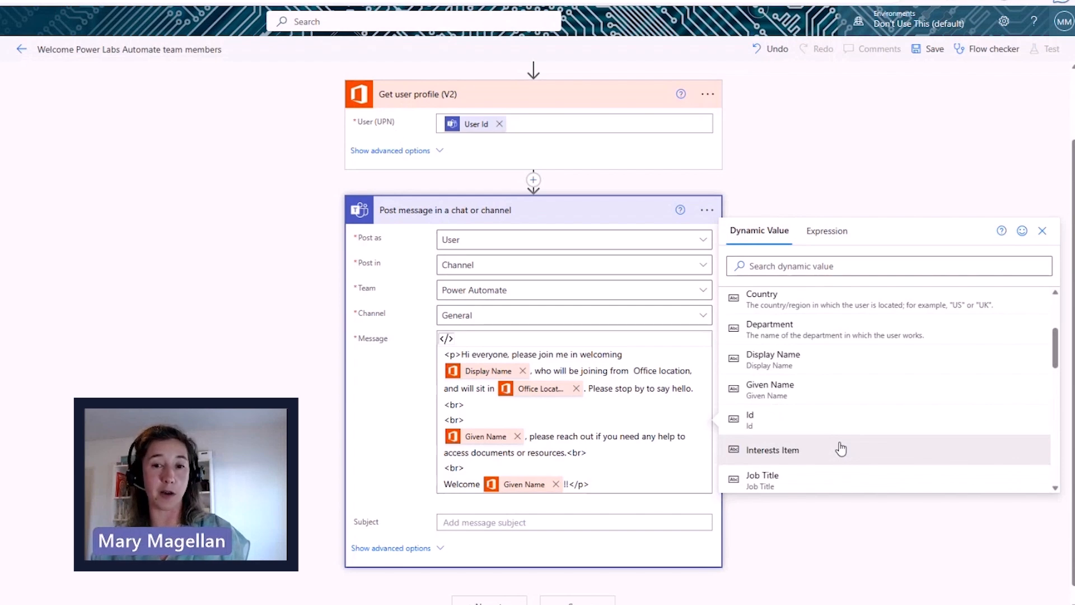
scroll(840, 448, up, 1)
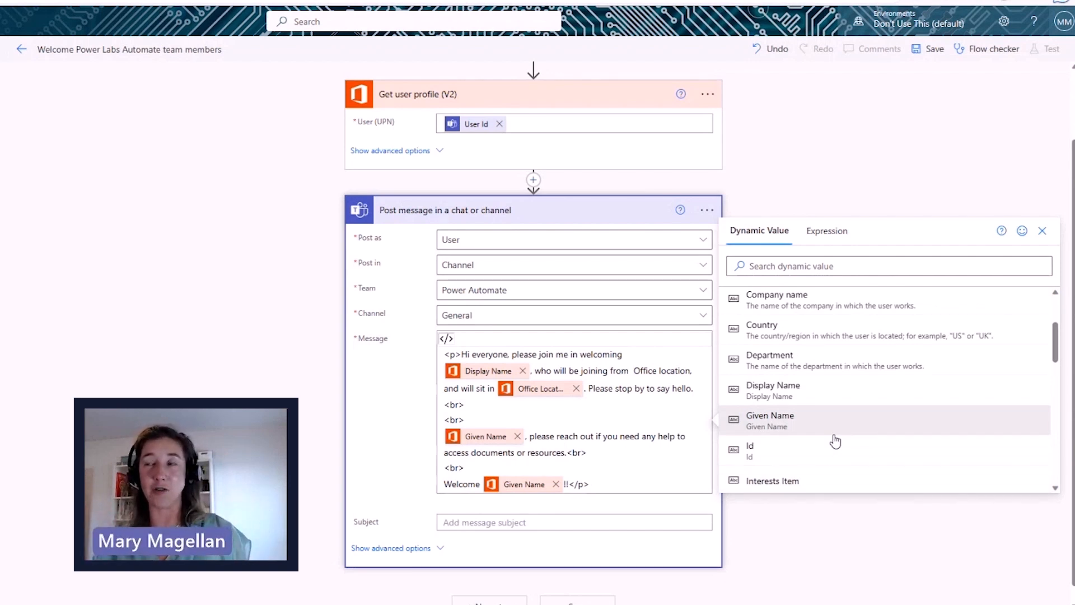
scroll(773, 314, up, 1)
click(784, 304)
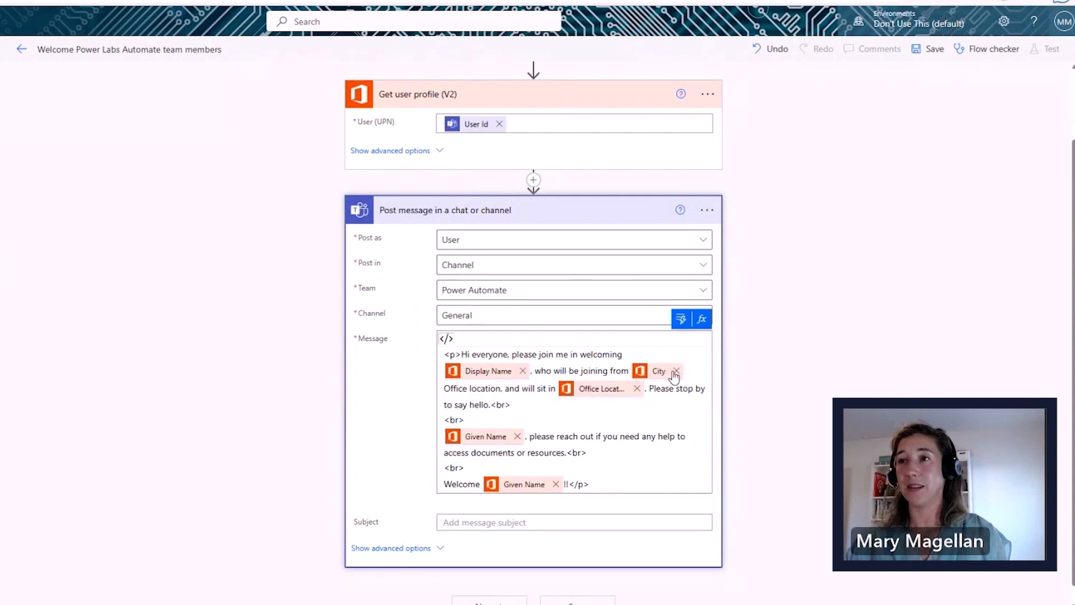
- Delete the sit-in and stop-by sentence so the paragraph ends at 'Office location.'
drag(505, 388, 493, 404)
key(BackSpace)
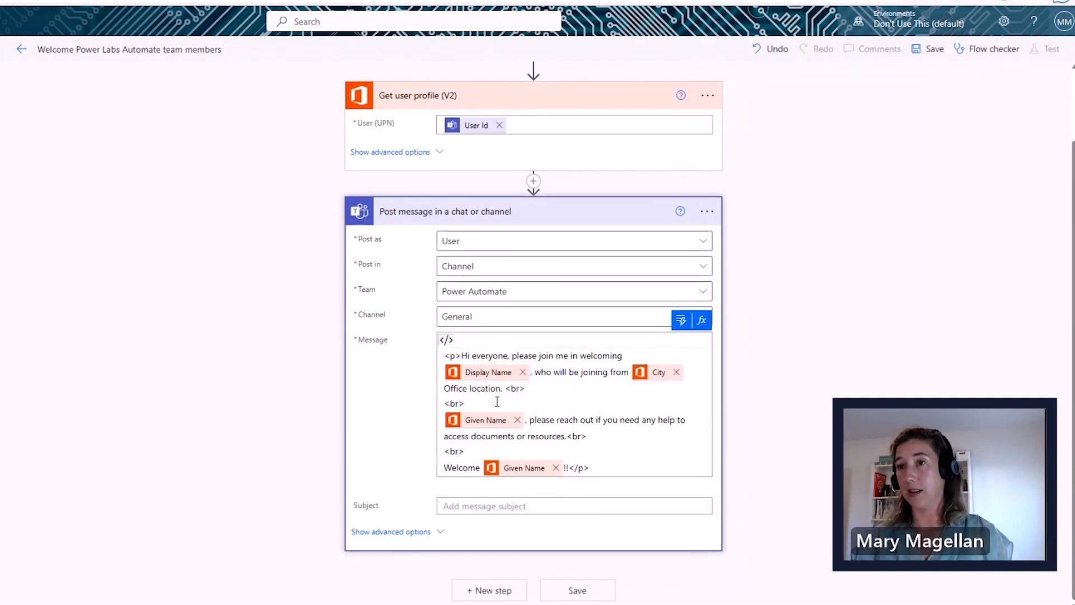
key(BackSpace)
click(604, 439)
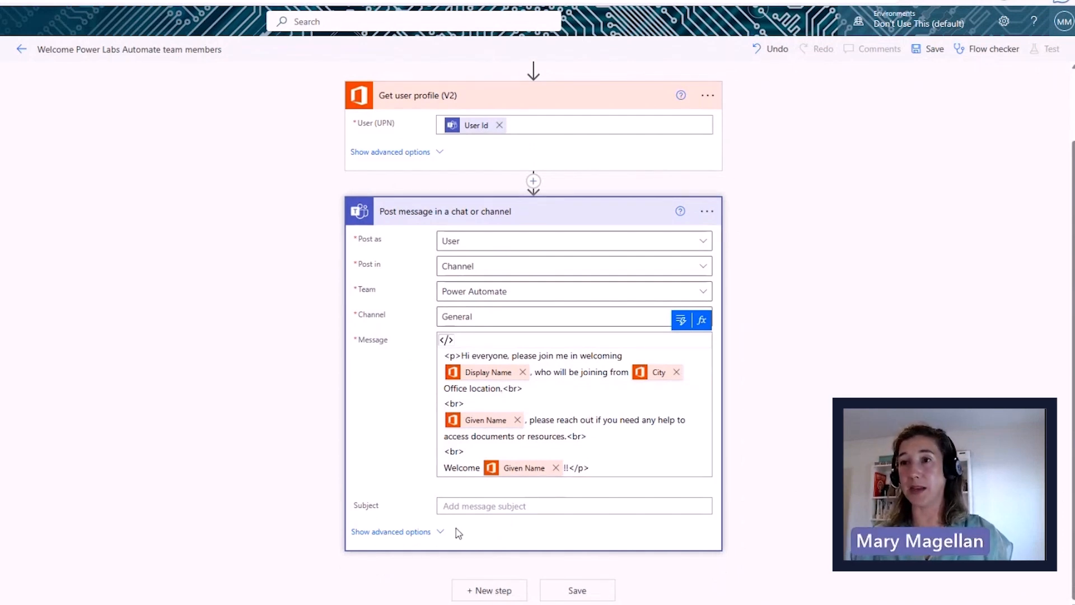
- Leave the Subject empty and save the Welcome Power Labs Automate team members flow
click(452, 504)
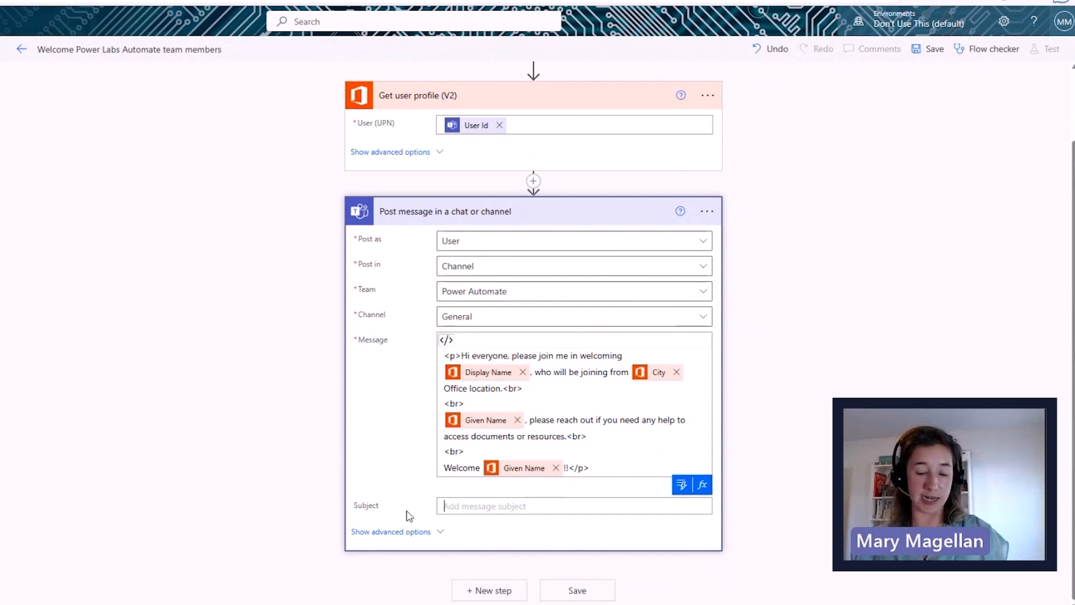
drag(271, 472, 696, 587)
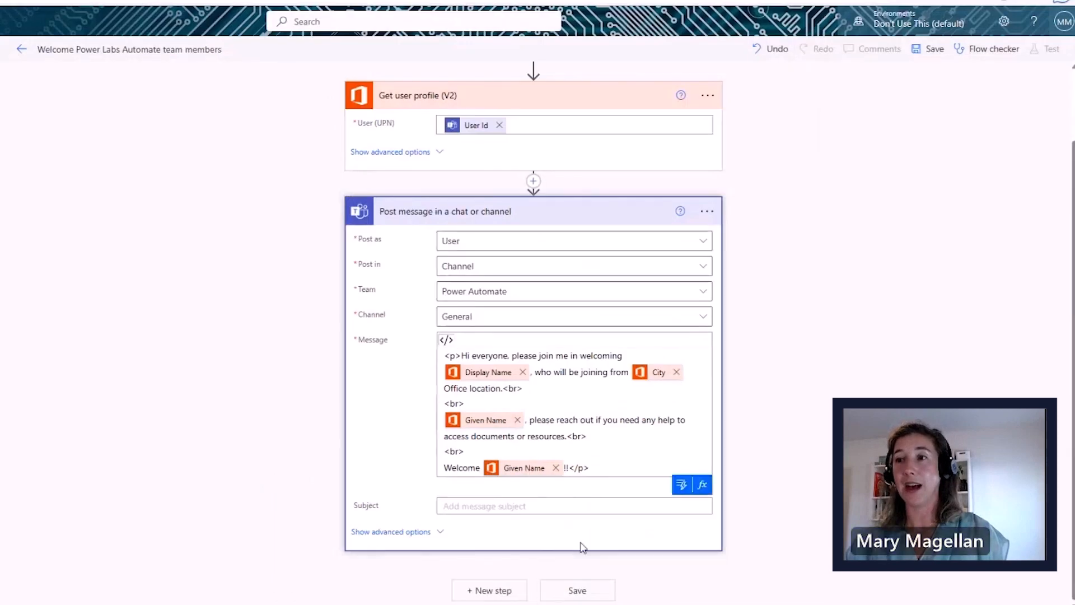
click(628, 562)
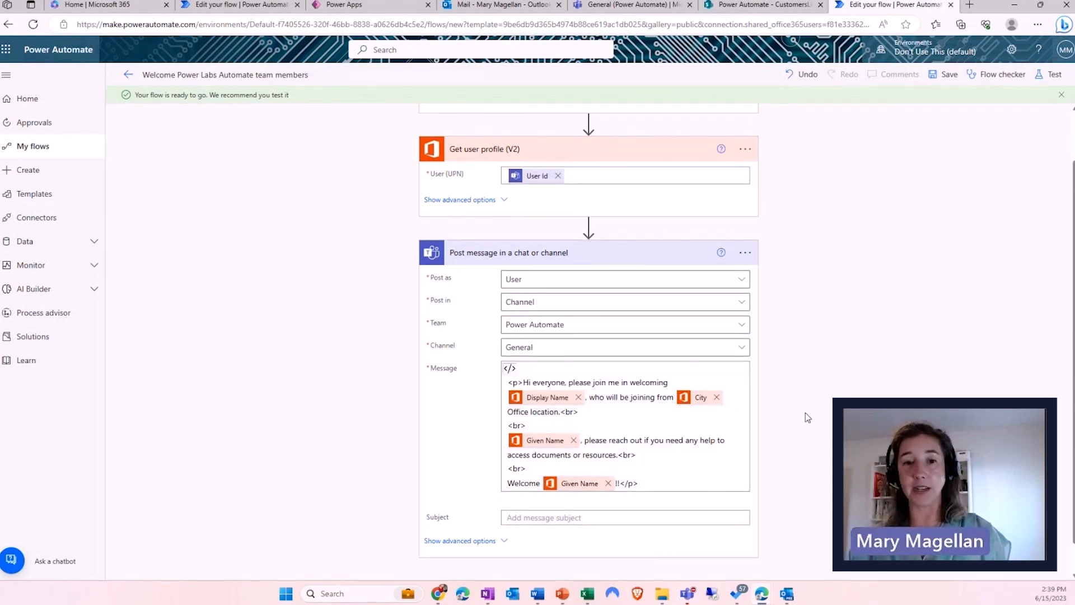
scroll(804, 424, up, 1)
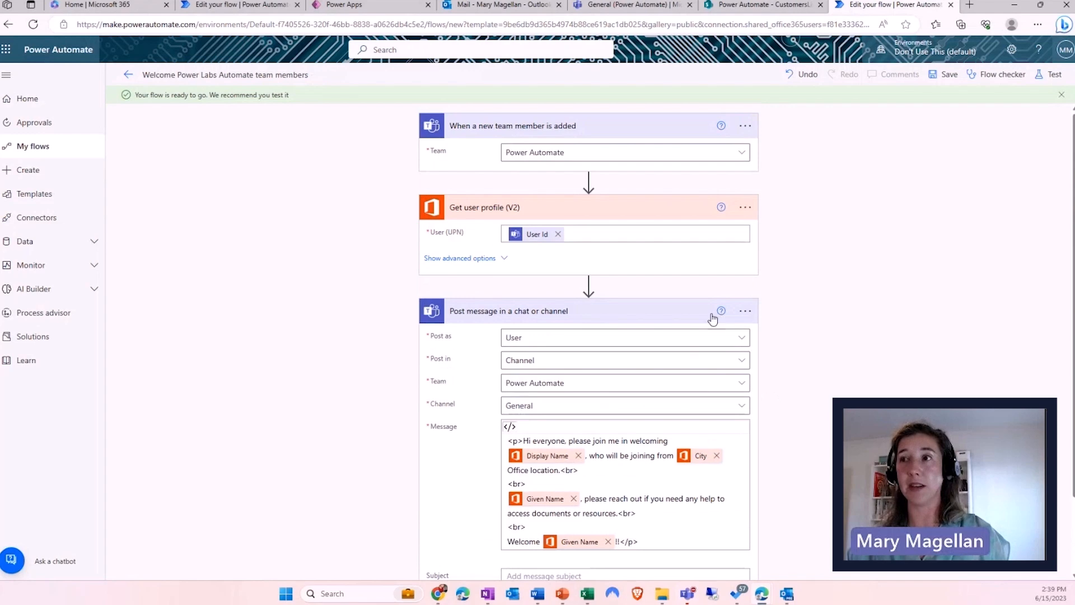
click(747, 315)
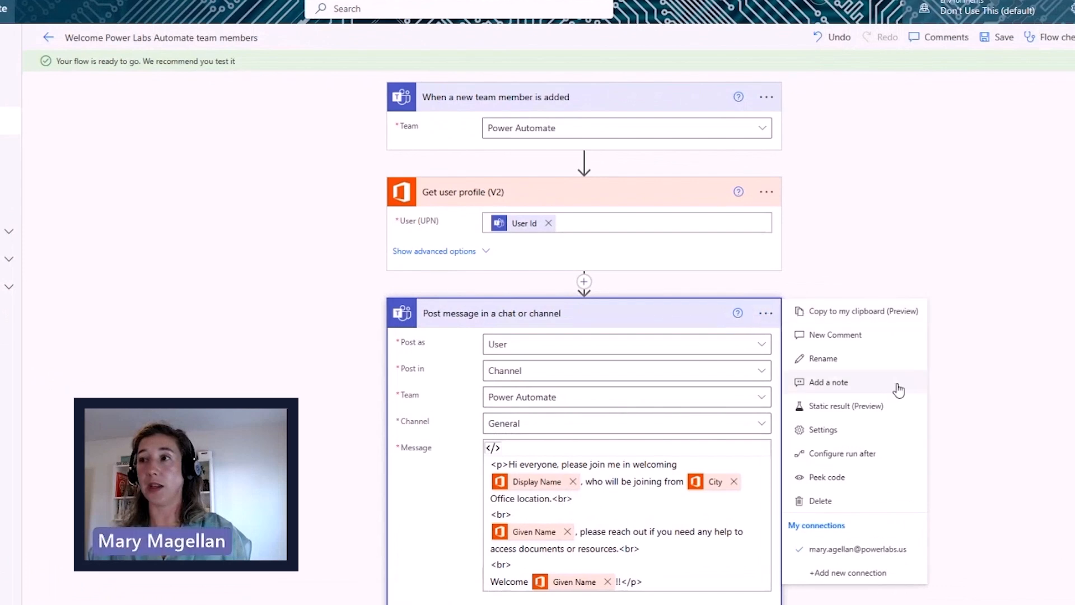
click(827, 477)
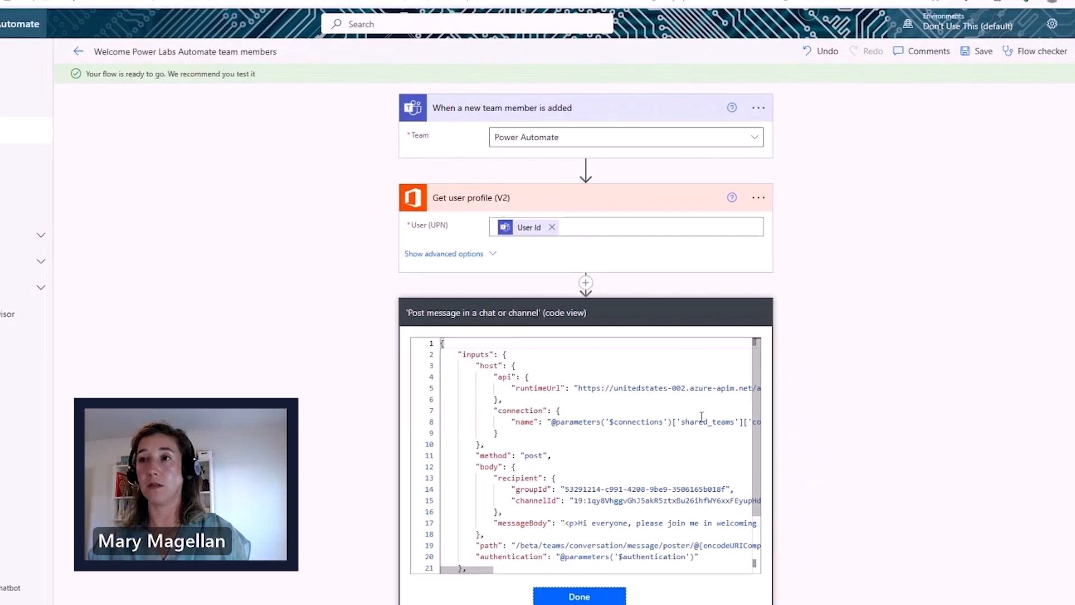
scroll(702, 418, down, 2)
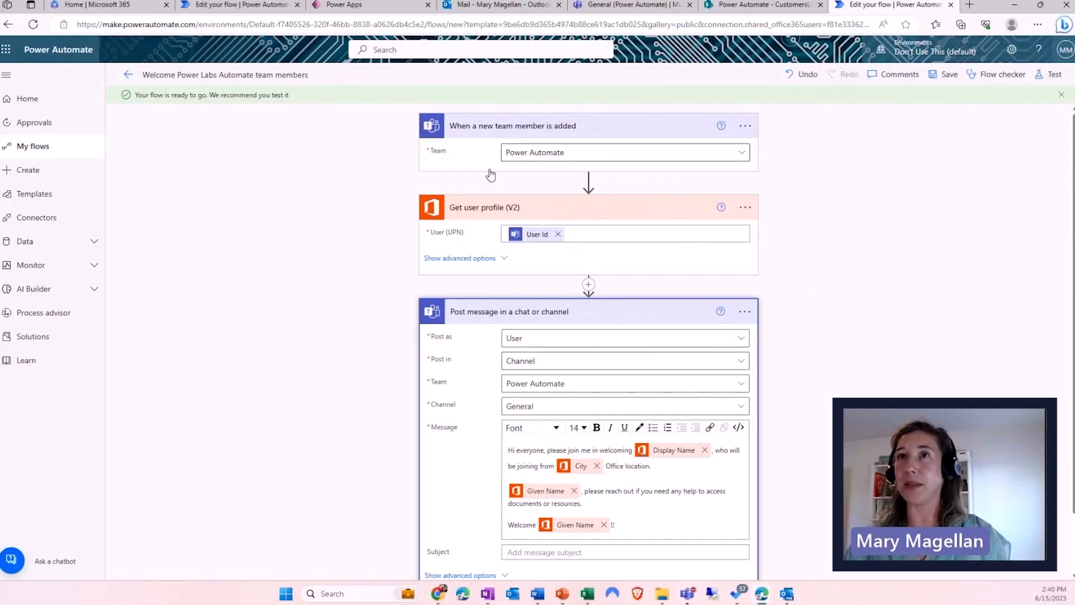
- Run the Flow checker (0 errors, 0 warnings), then start a manual test of the flow
key(ctrl+2)
drag(177, 100, 181, 130)
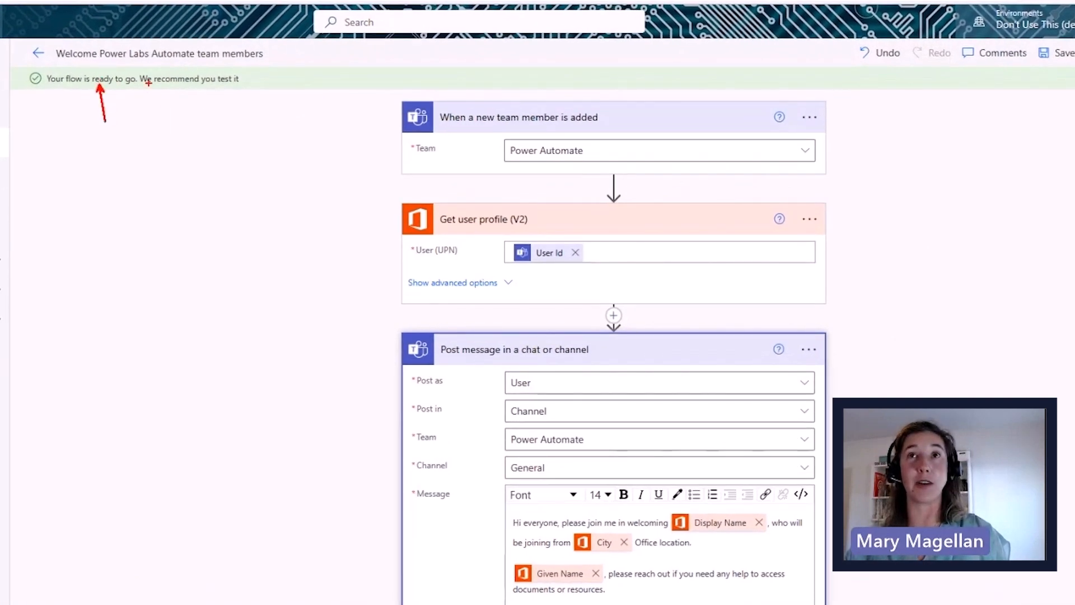
drag(168, 89, 161, 140)
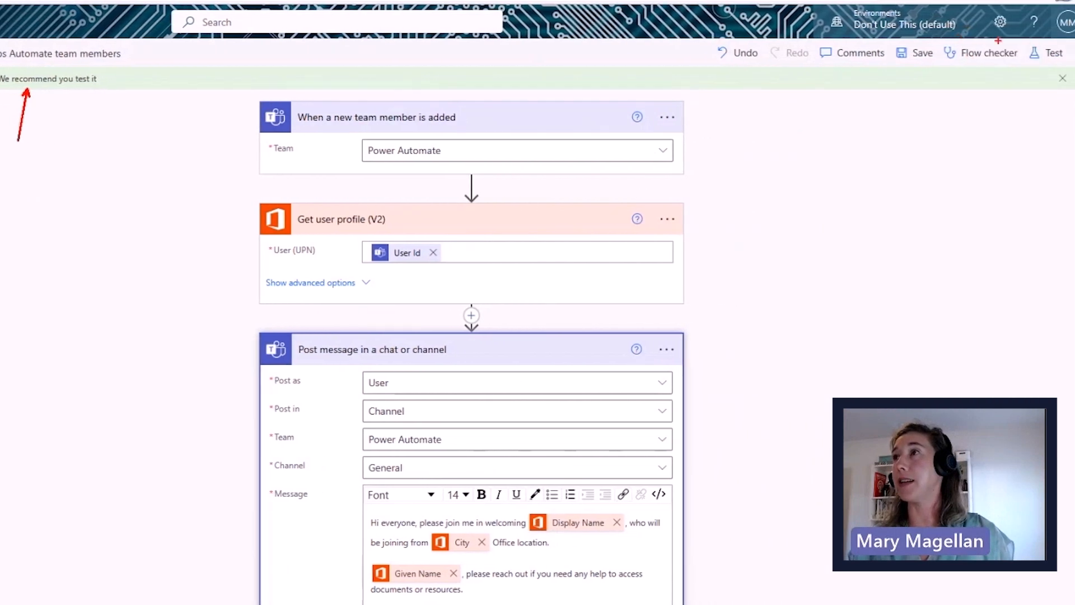
mouse_move(941, 36)
mouse_down()
mouse_move(1025, 81)
mouse_move(963, 141)
mouse_up()
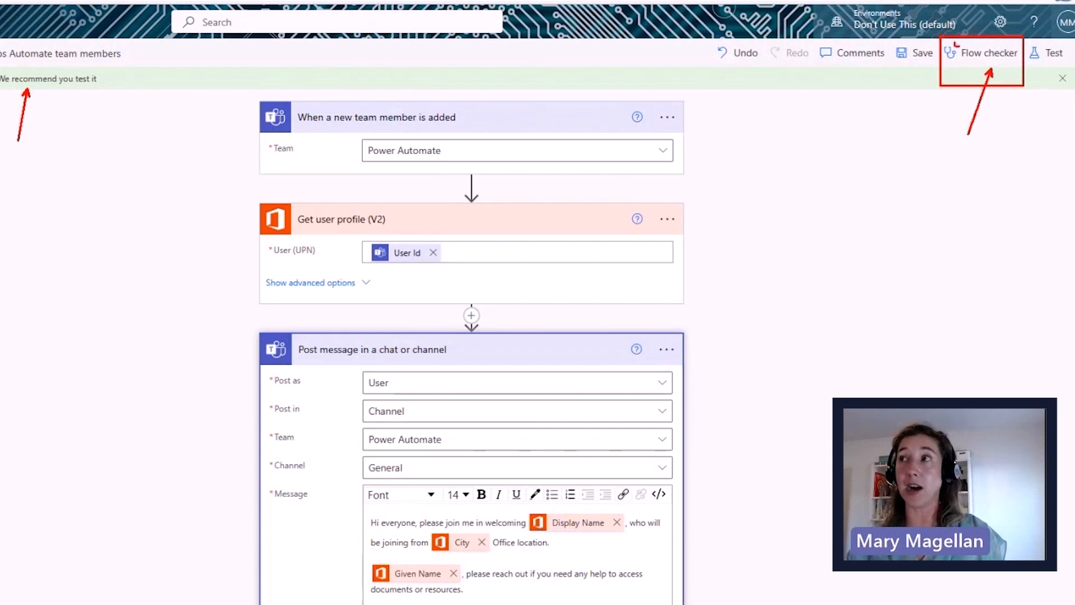
click(977, 53)
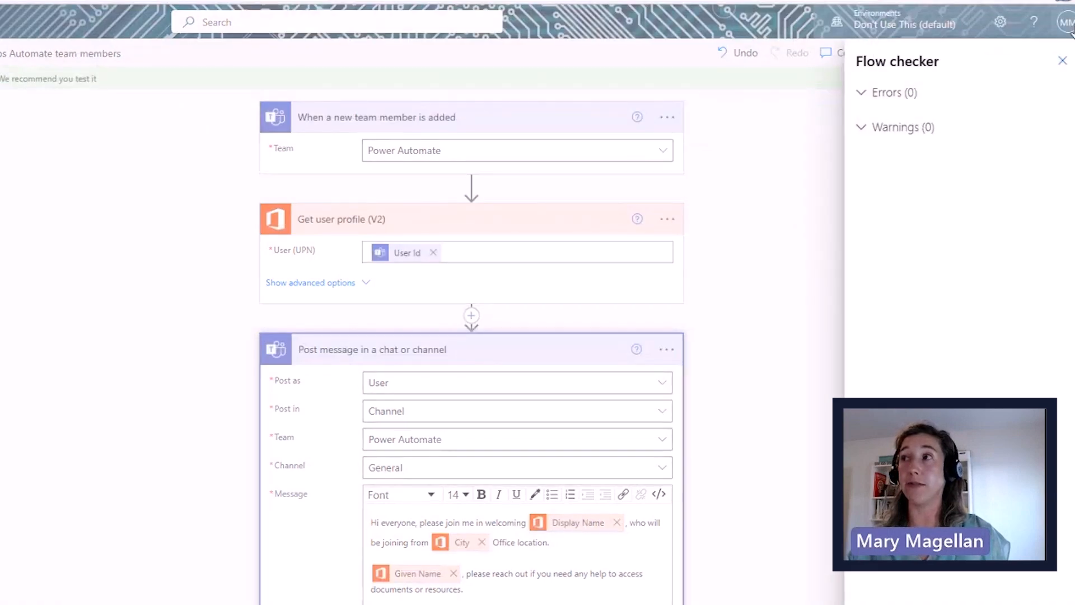
click(1062, 61)
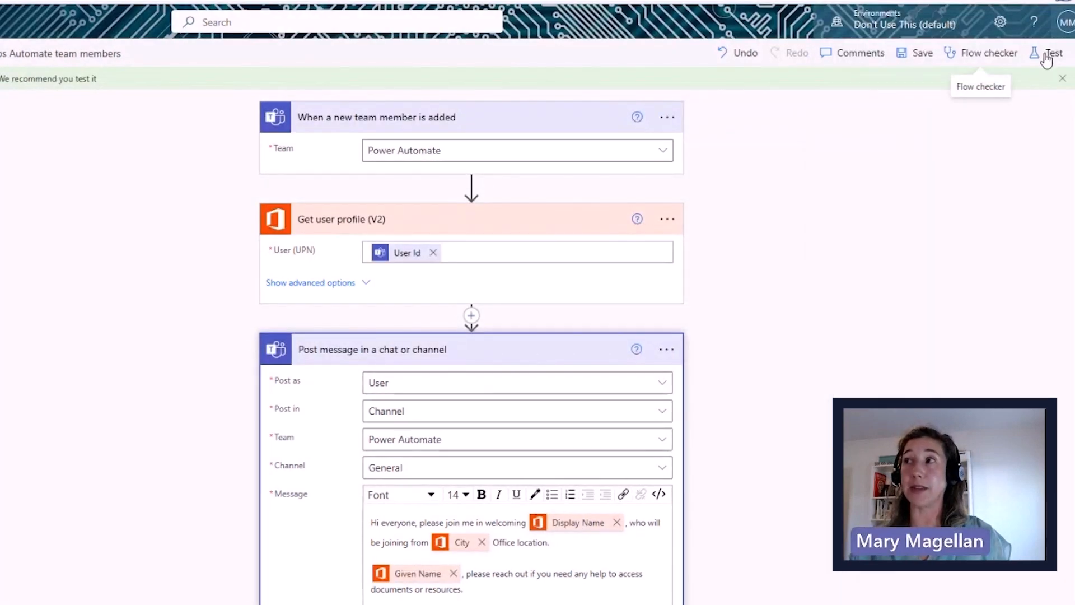
click(1045, 54)
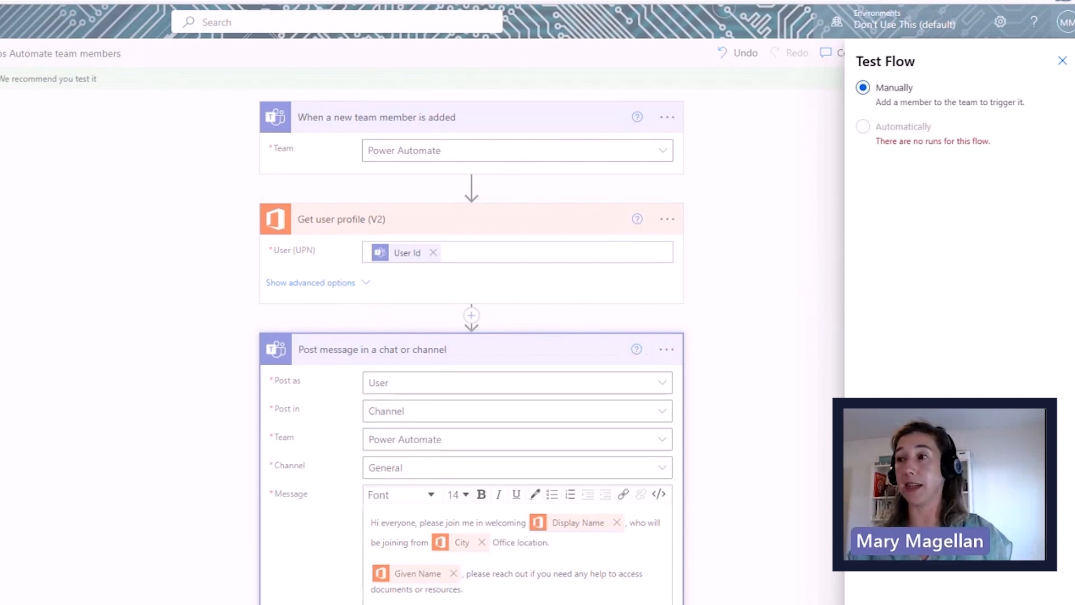
click(880, 600)
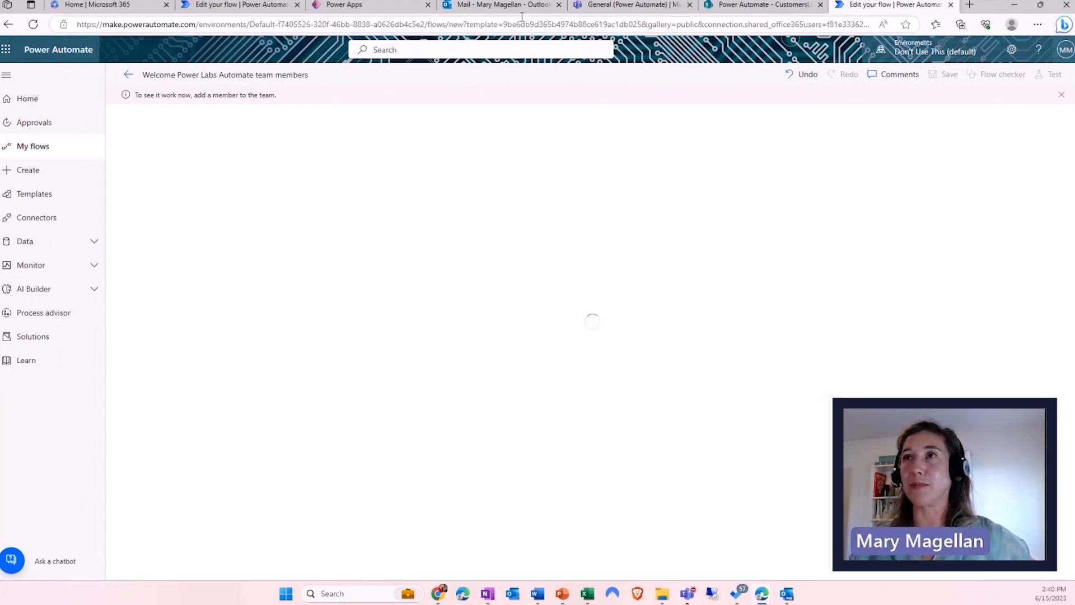
- Turn off the older 'Welcome new team members' flow in the My flows list
click(601, 8)
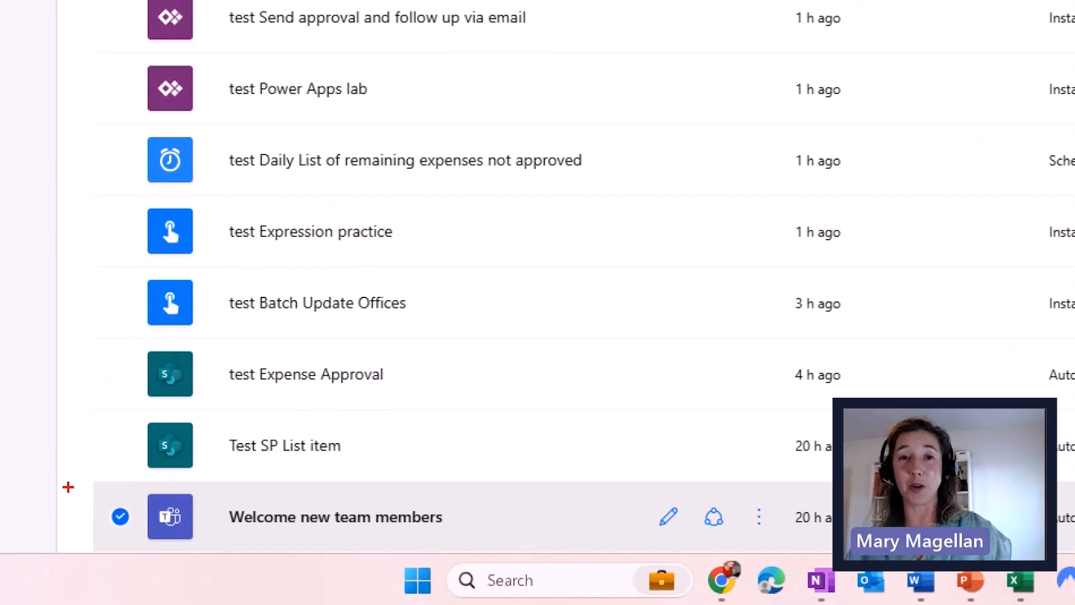
mouse_move(85, 473)
mouse_down()
mouse_move(228, 541)
mouse_move(537, 565)
mouse_up()
drag(473, 510, 528, 490)
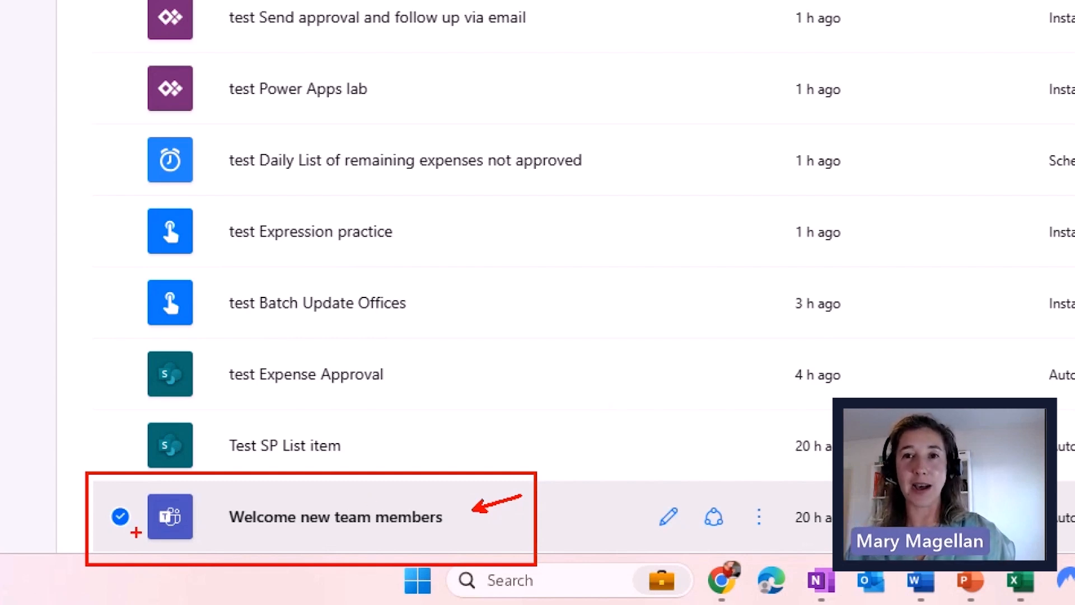
drag(137, 498, 88, 440)
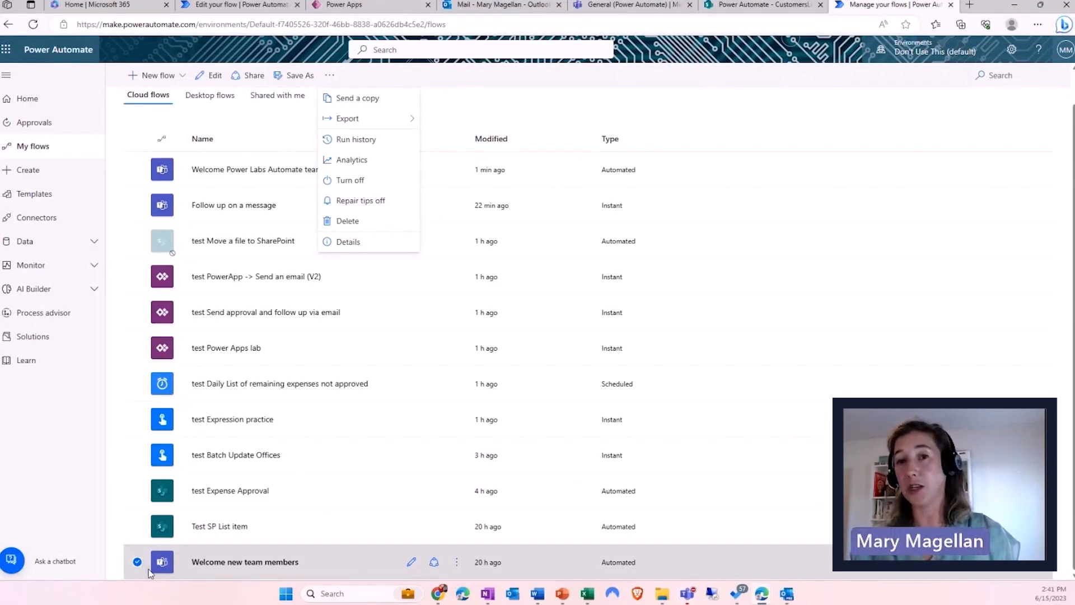
click(457, 562)
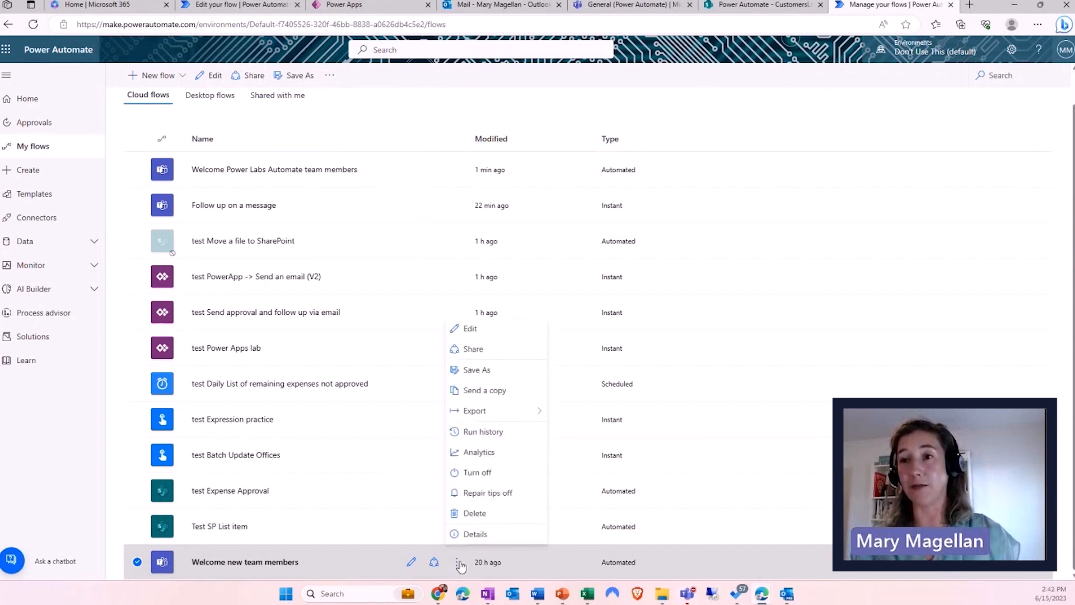
click(485, 475)
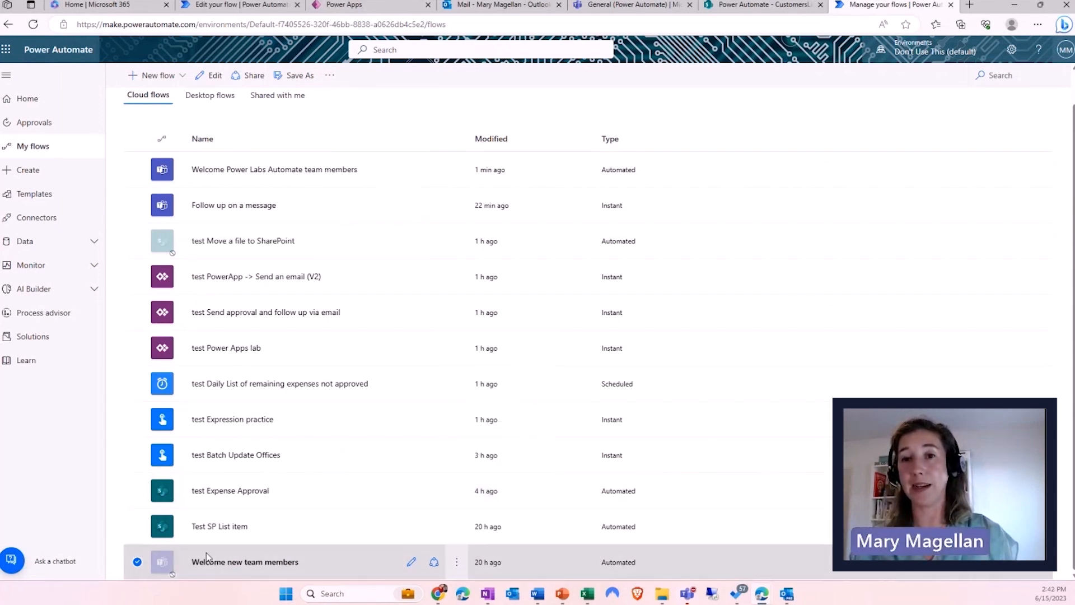
- Reopen the Welcome Power Labs Automate team members flow for editing, then open the Power Automate team's menu in Teams
click(273, 170)
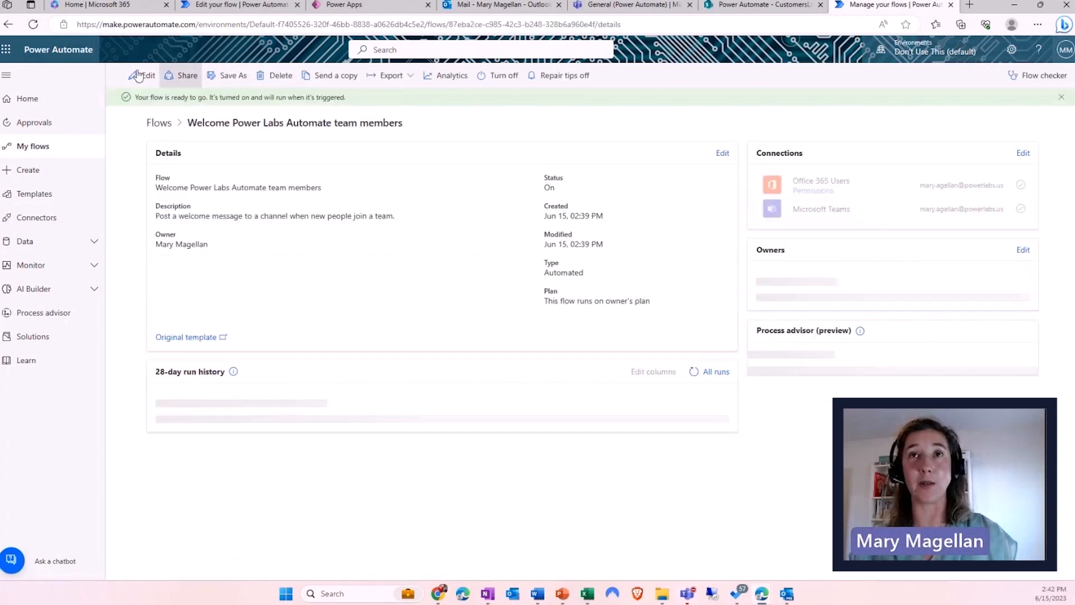
click(144, 75)
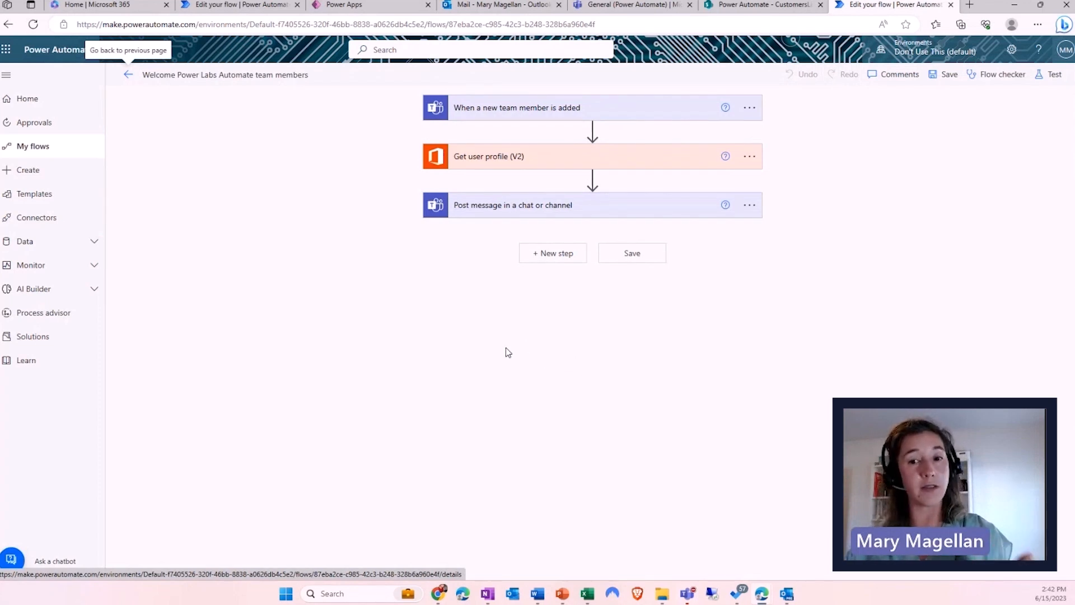
click(623, 5)
click(219, 158)
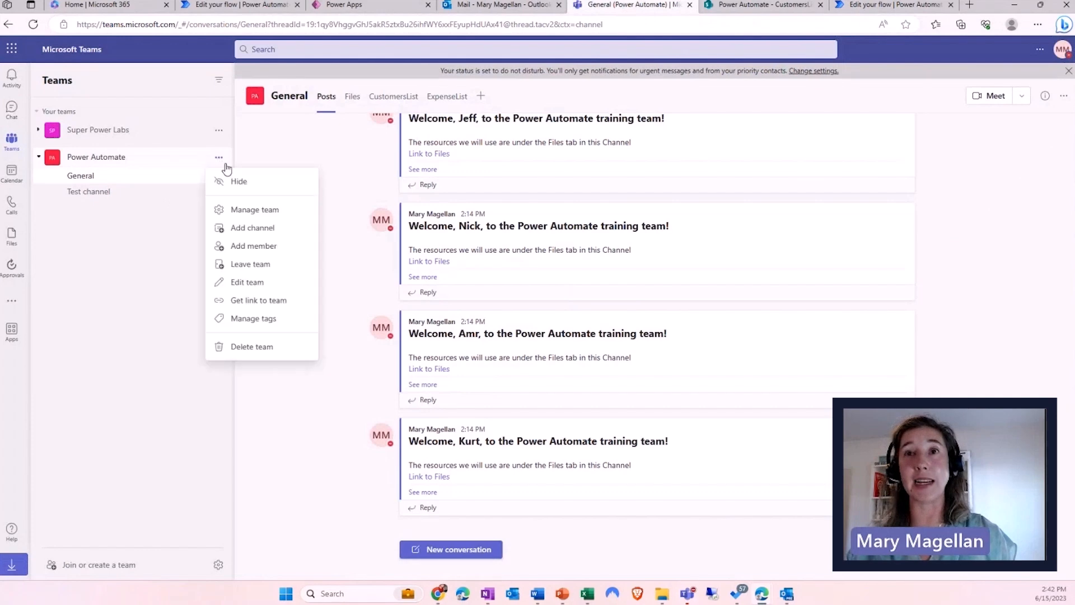
- Add a new person as a member of the Power Automate team and close the dialog
click(263, 246)
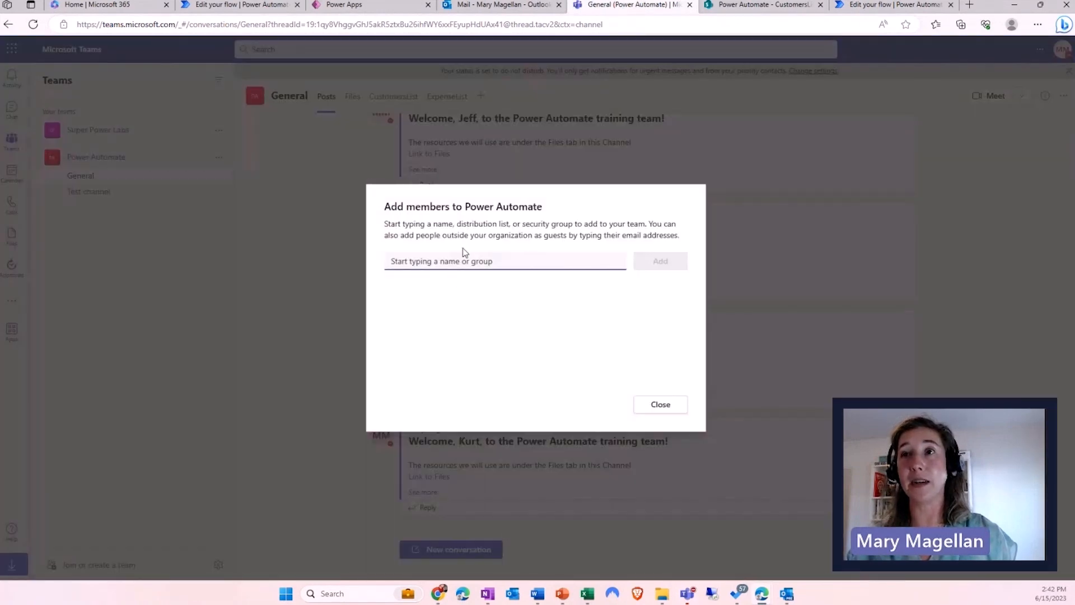
text(an)
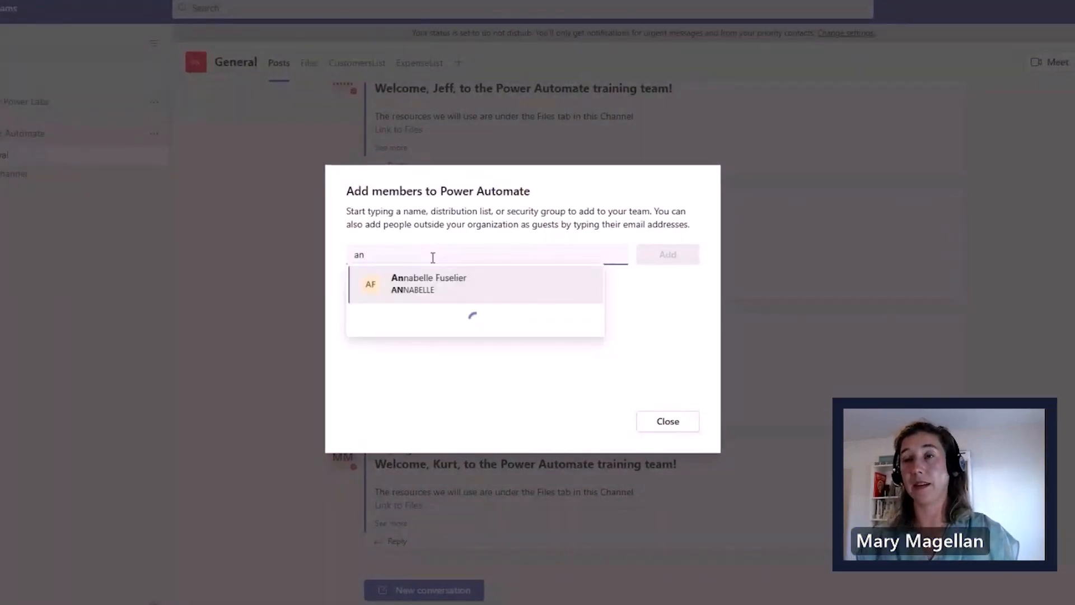
click(435, 295)
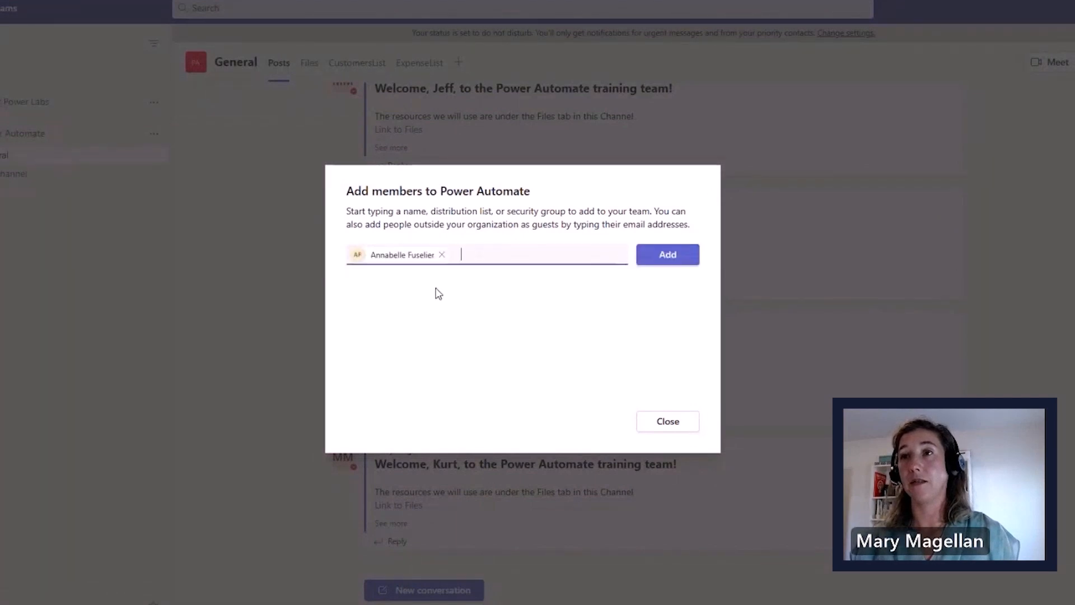
click(644, 257)
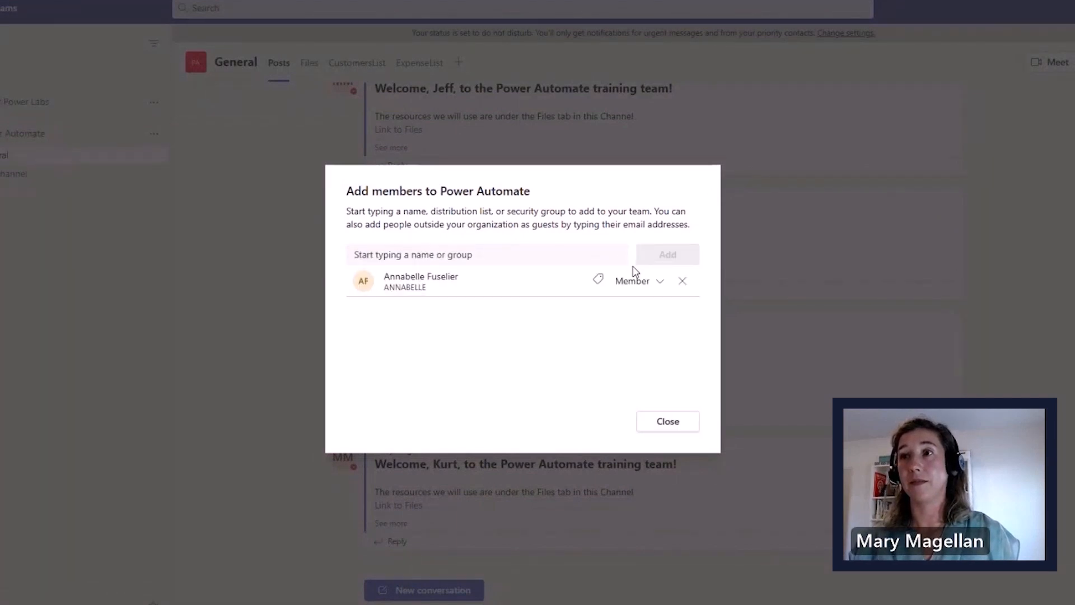
click(644, 421)
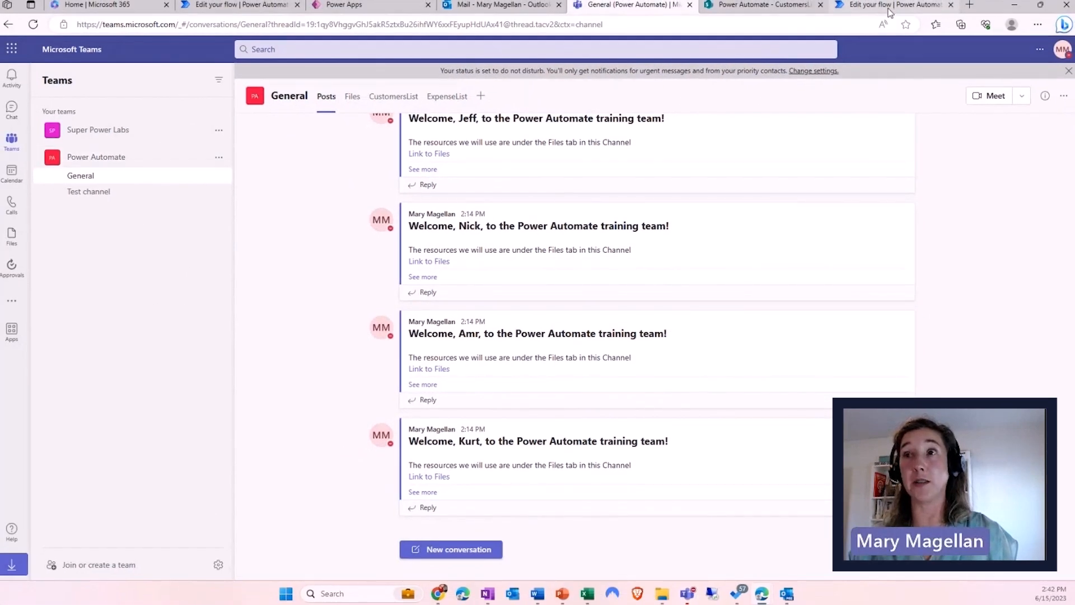
click(891, 11)
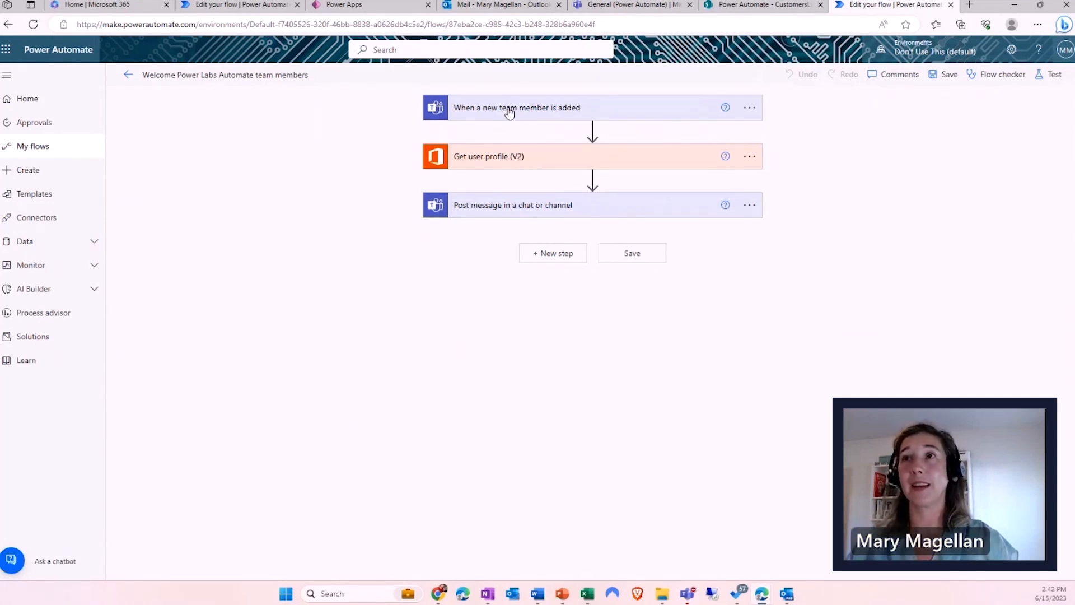
- Leave the editor for the flow's details page, showing an empty 28-day run history
click(127, 78)
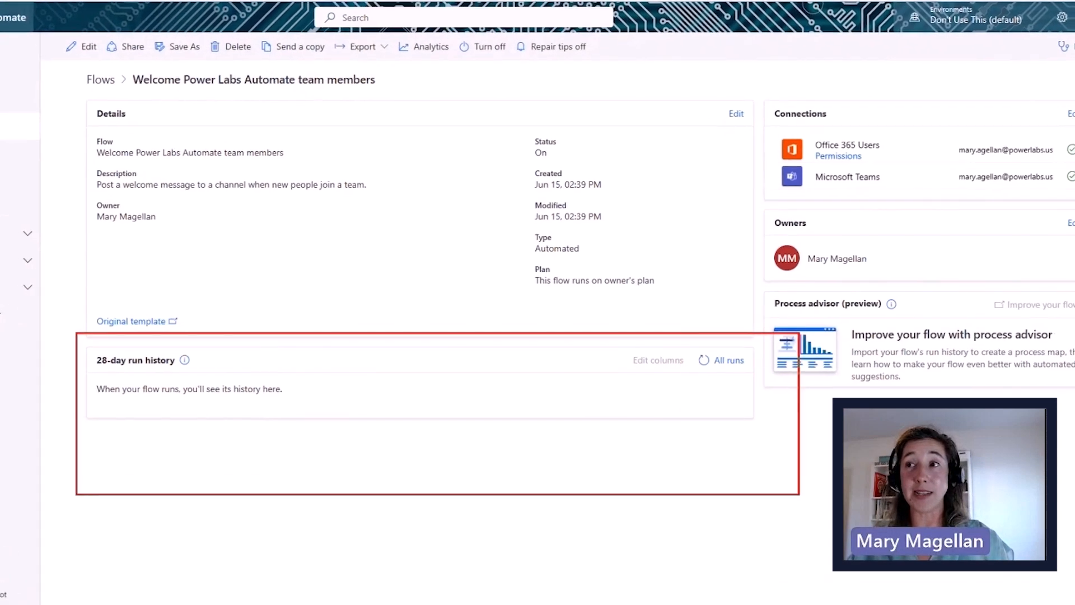
drag(679, 480, 798, 493)
drag(738, 401, 779, 419)
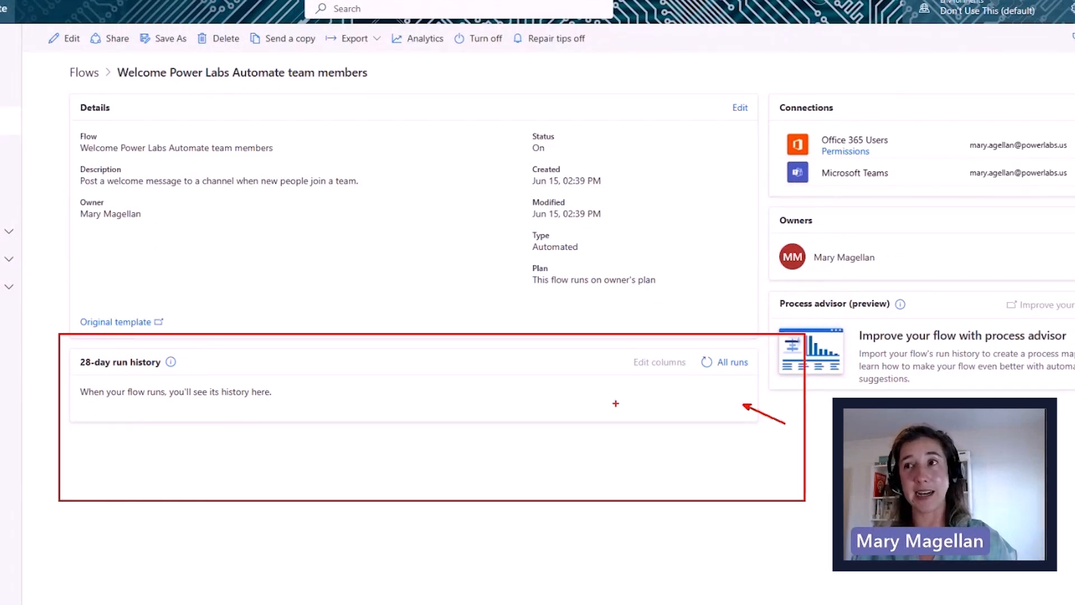
mouse_move(639, 380)
mouse_down()
mouse_move(736, 414)
mouse_move(716, 398)
mouse_up()
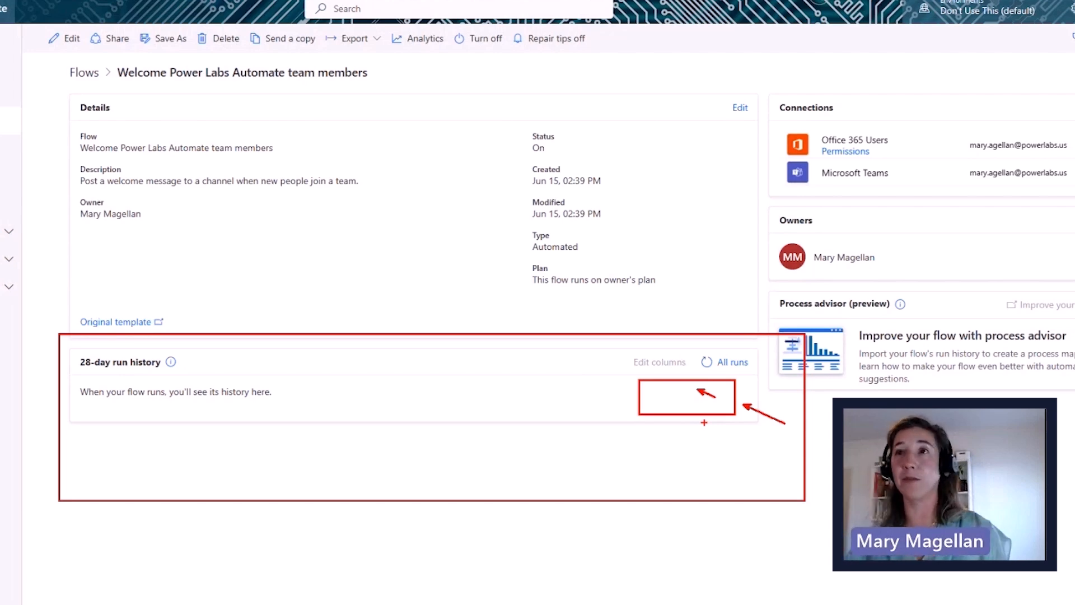
key(Escape)
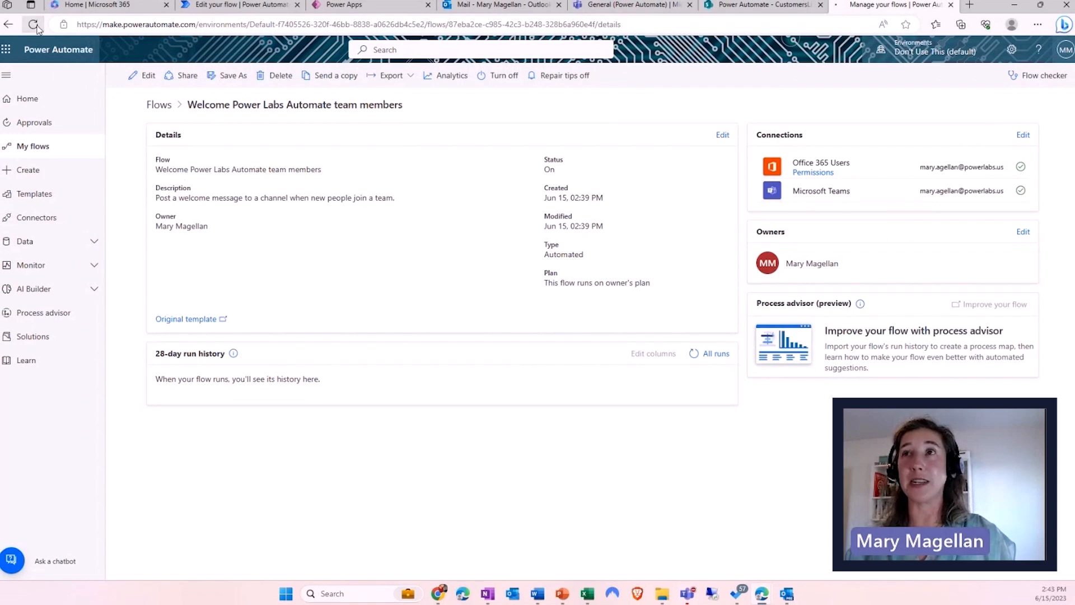
- Reload the flow details page, then switch to the Teams General channel
click(33, 25)
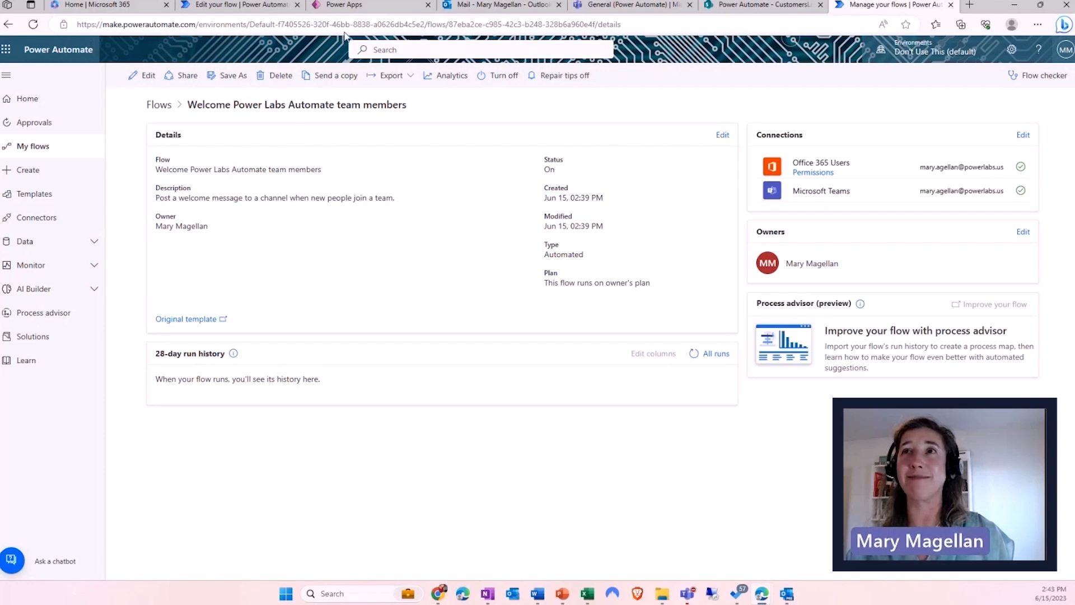
click(622, 9)
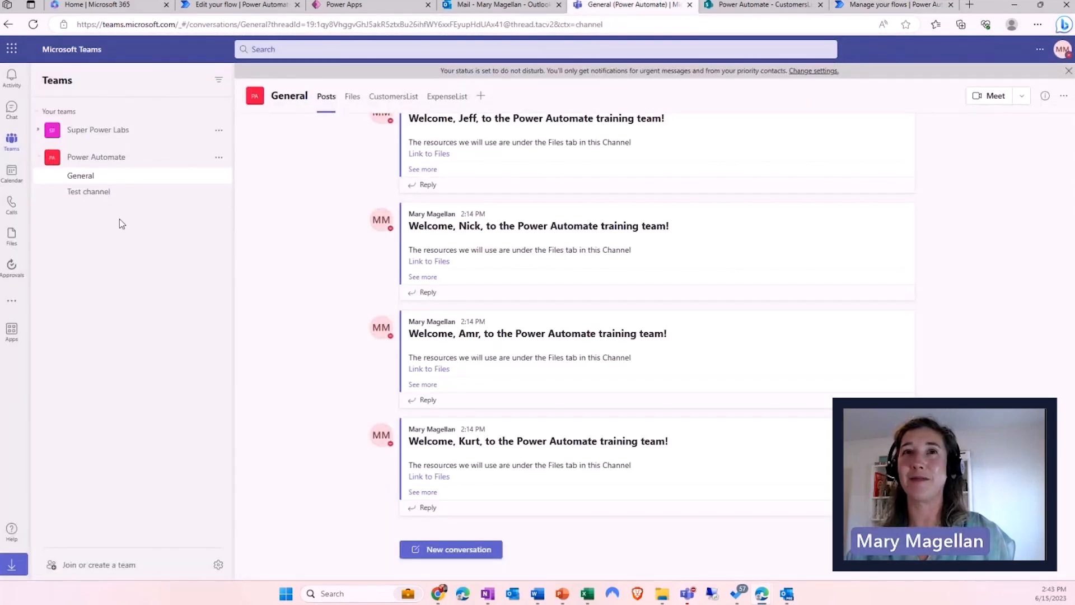
- Browse the General channel's CustomersList, ExpenseList and Files tabs, then return to the flow's details page
click(126, 175)
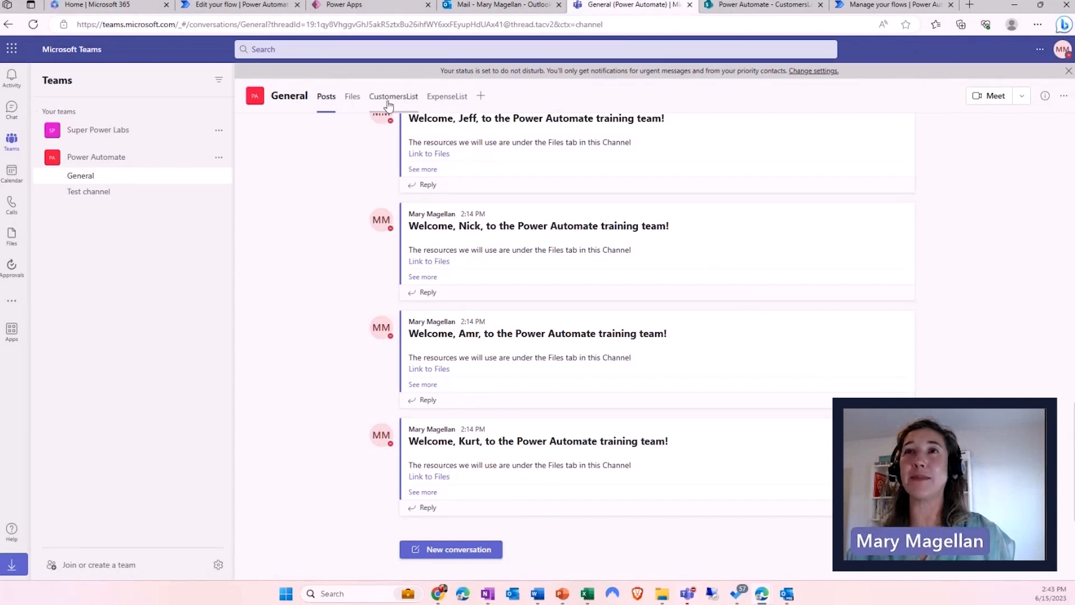
click(390, 98)
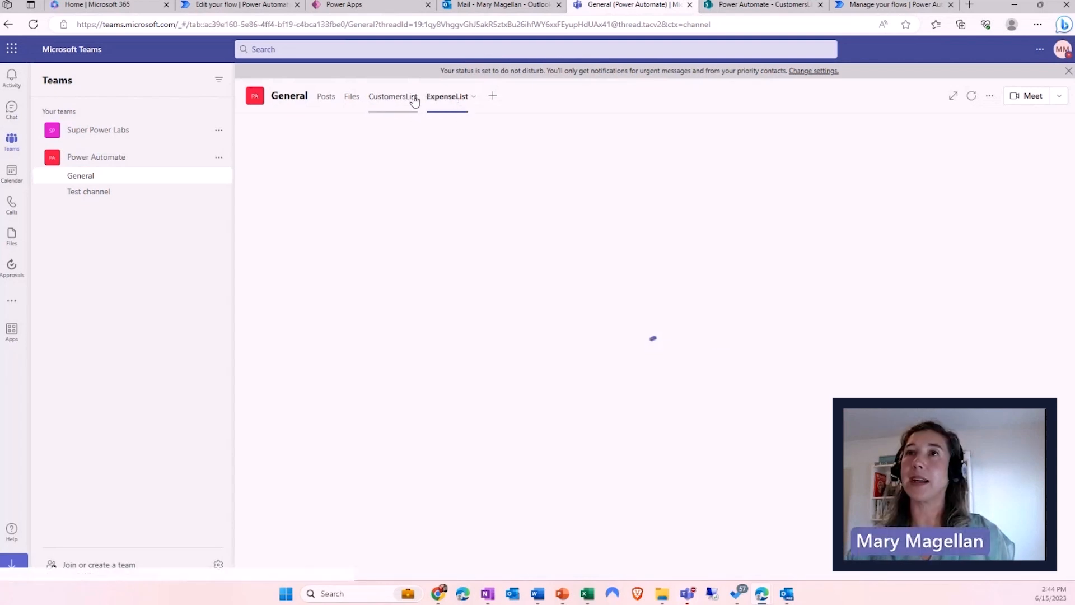
click(446, 99)
click(352, 99)
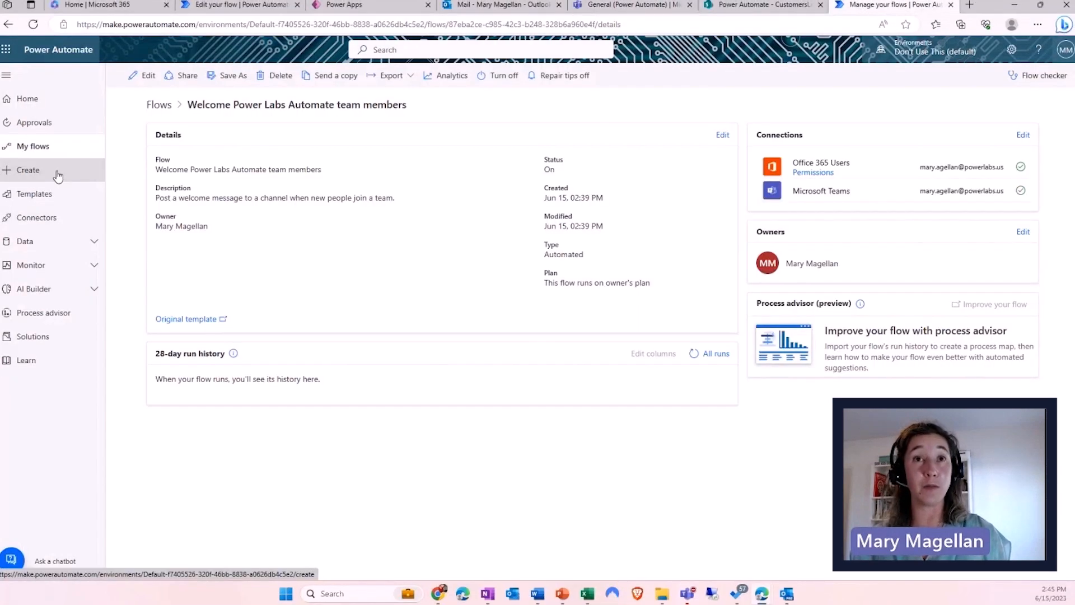
key(ctrl+1)
click(101, 169)
- Start a new automated cloud flow from the Create page
drag(100, 170, 154, 176)
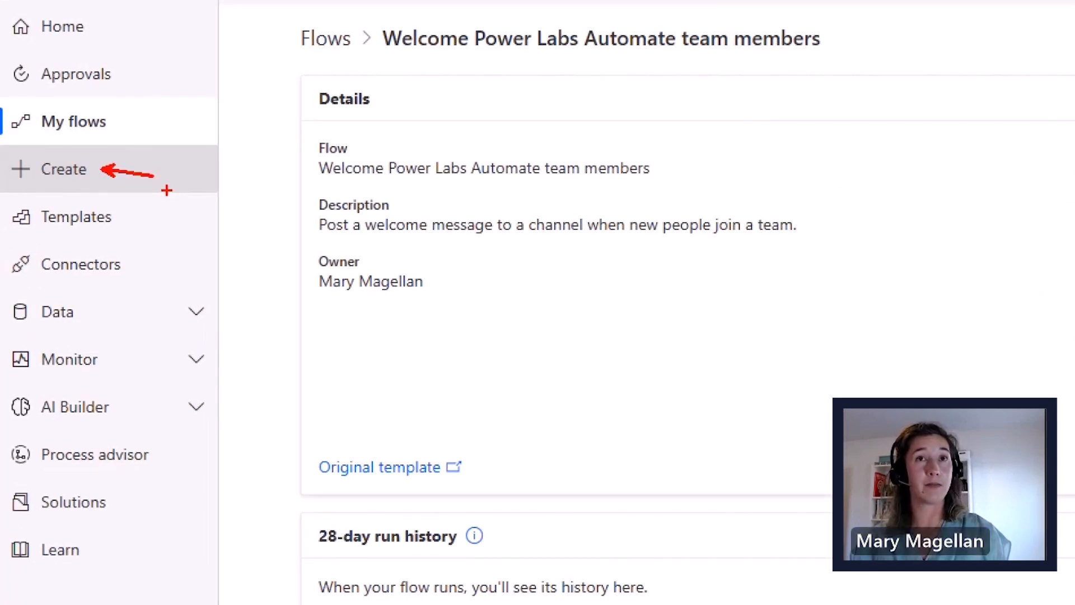
key(Escape)
click(53, 174)
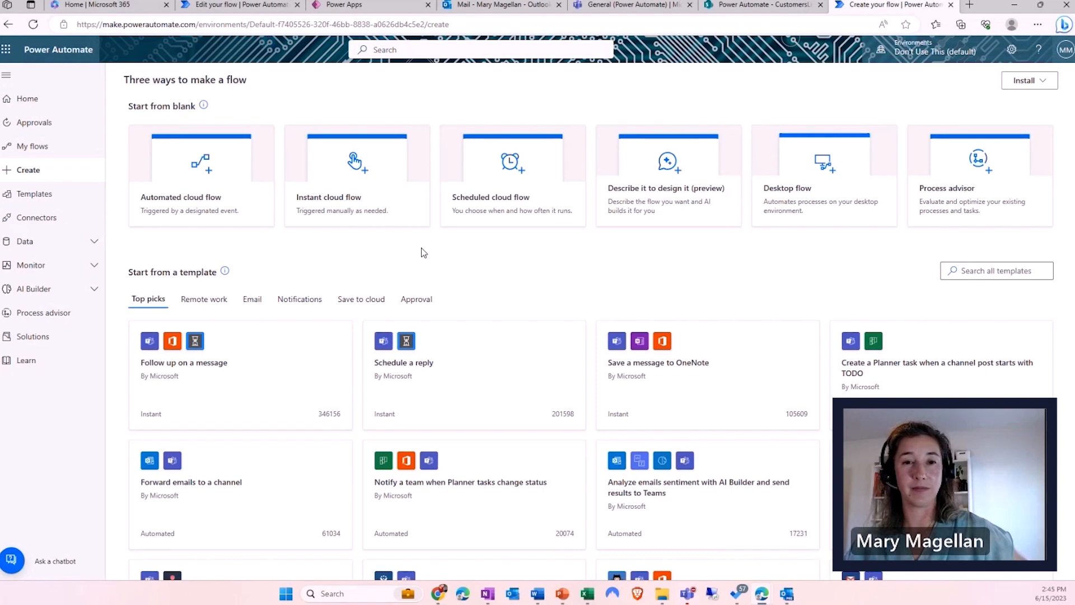
click(210, 207)
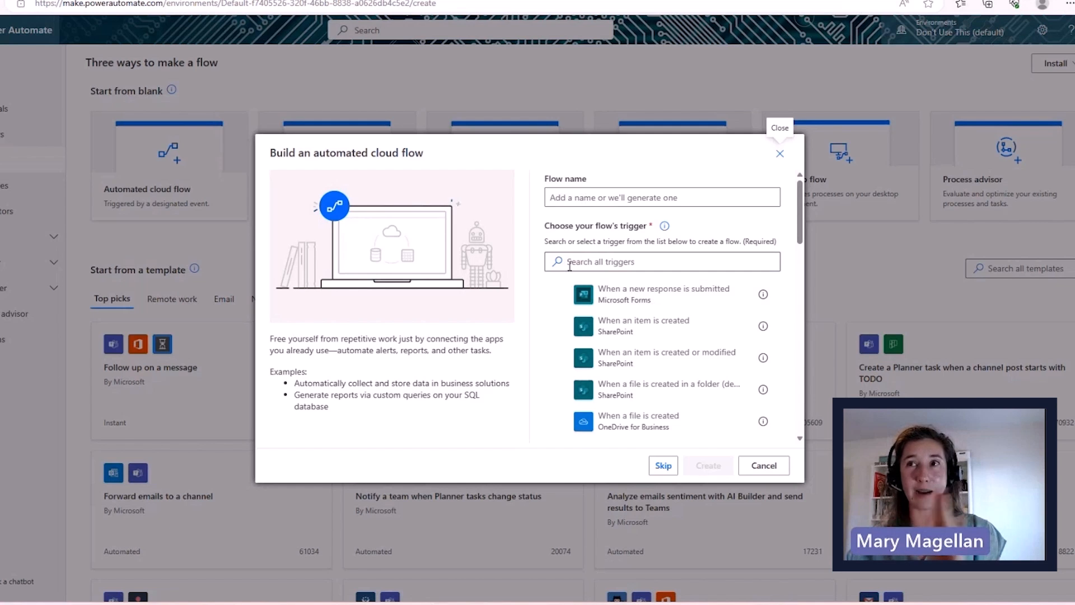
- Skip the trigger choice, search connectors and triggers for 'sharepoint', then switch to Teams
click(664, 467)
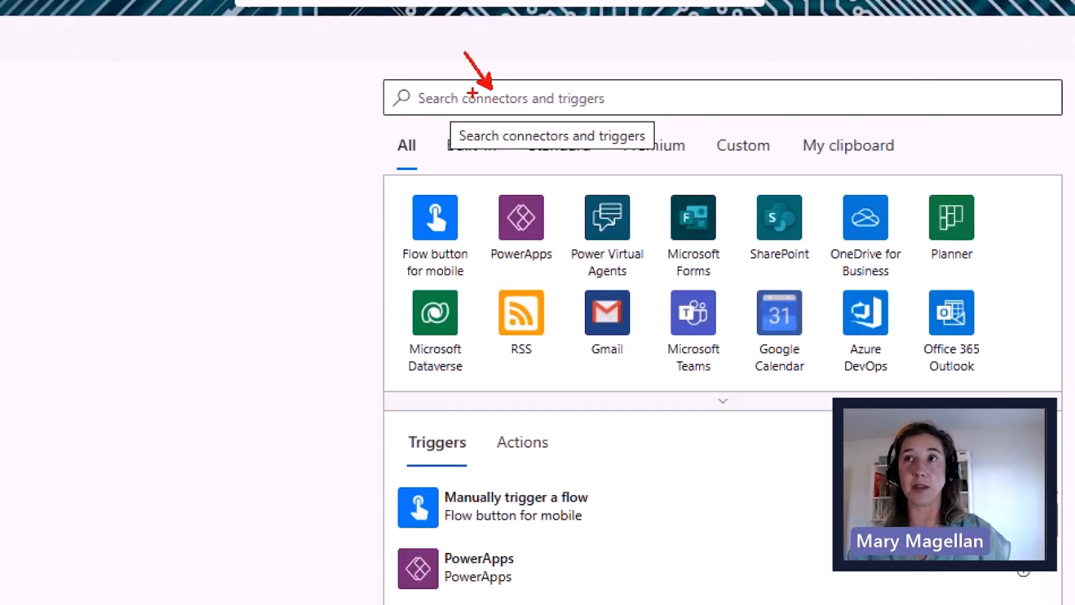
click(473, 100)
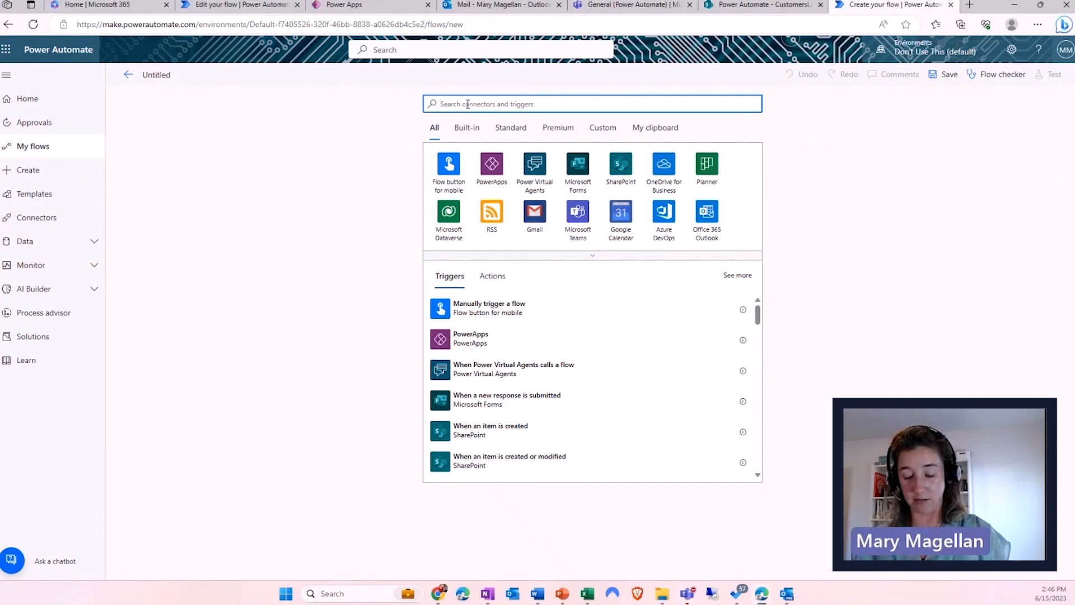
text(sharepoint)
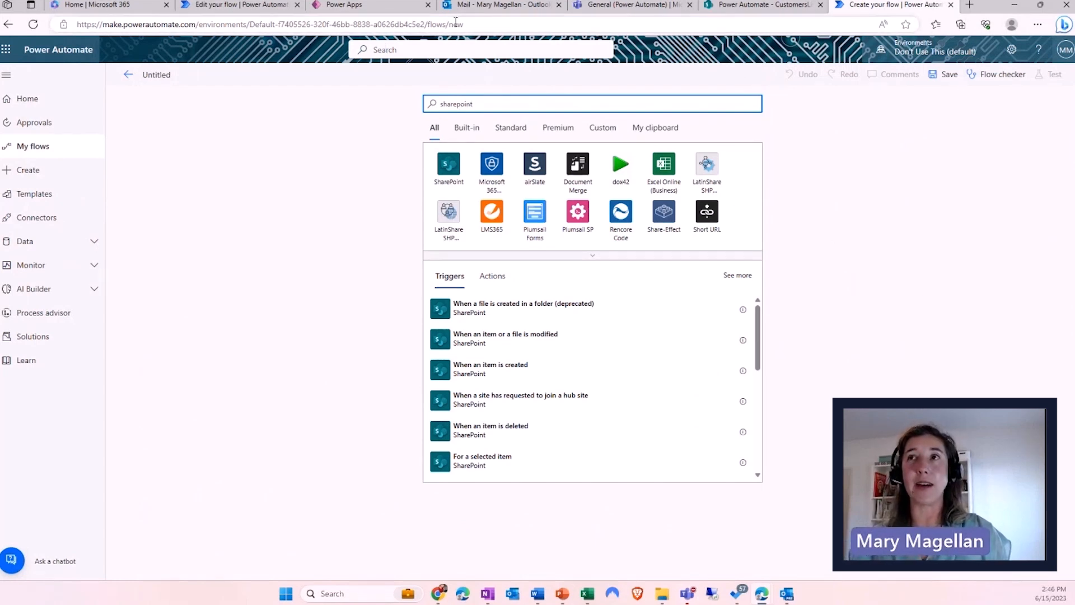
click(594, 11)
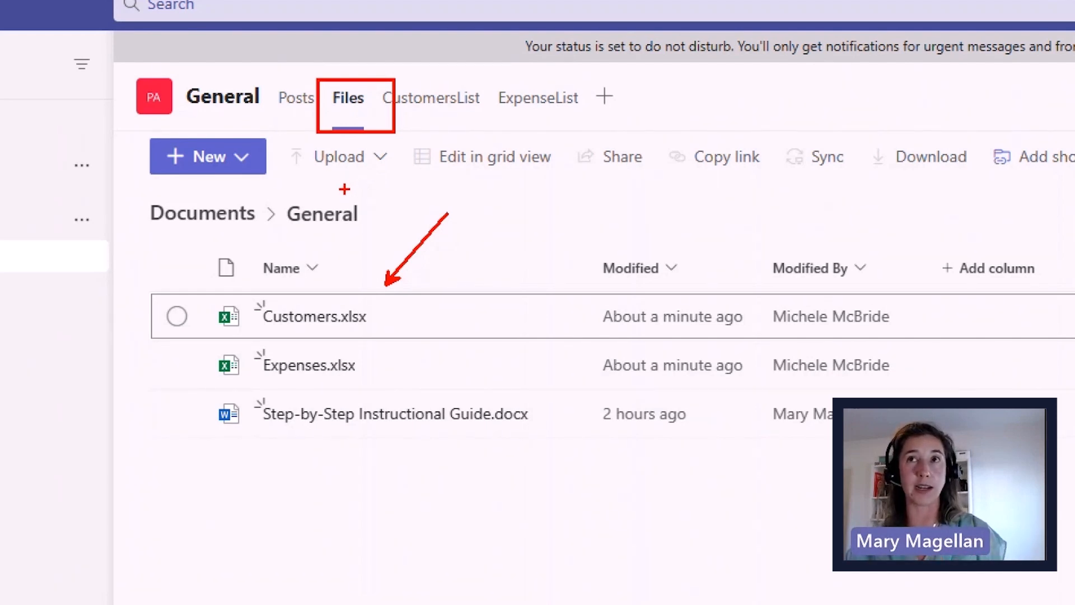
- Review Customers.xlsx and Expenses.xlsx in the channel Files, then go back to the Untitled flow
mouse_move(311, 69)
mouse_down()
mouse_move(352, 128)
mouse_move(385, 151)
mouse_up()
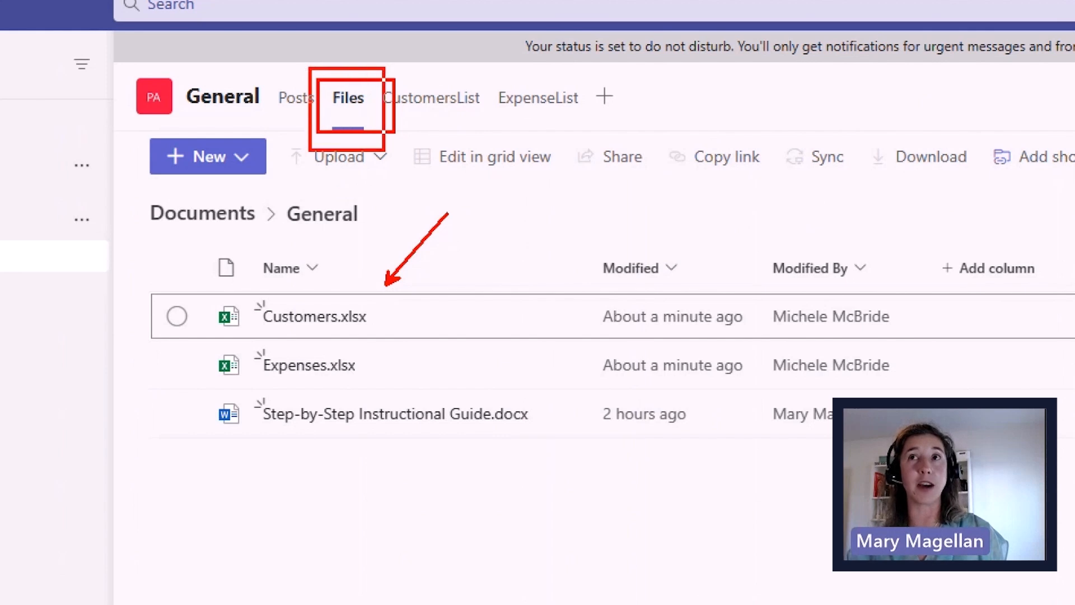
drag(400, 69, 477, 134)
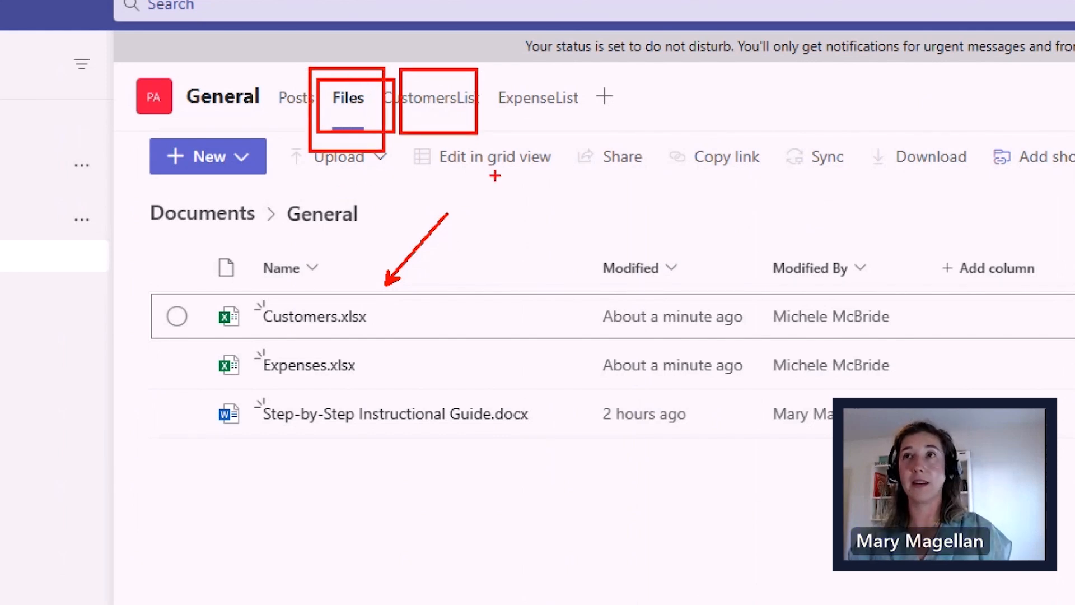
key(Escape)
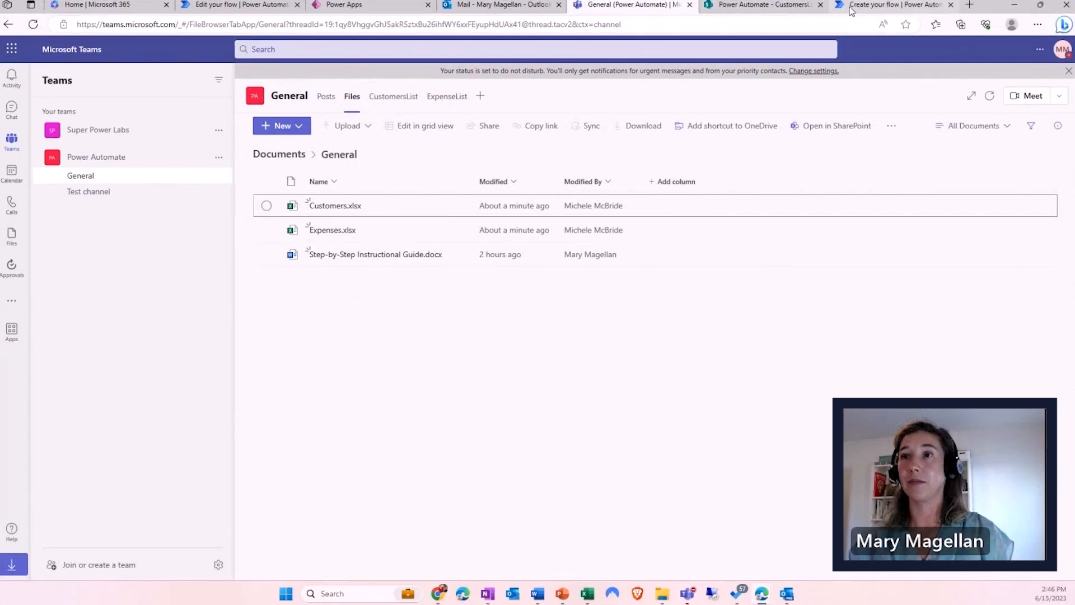
click(849, 10)
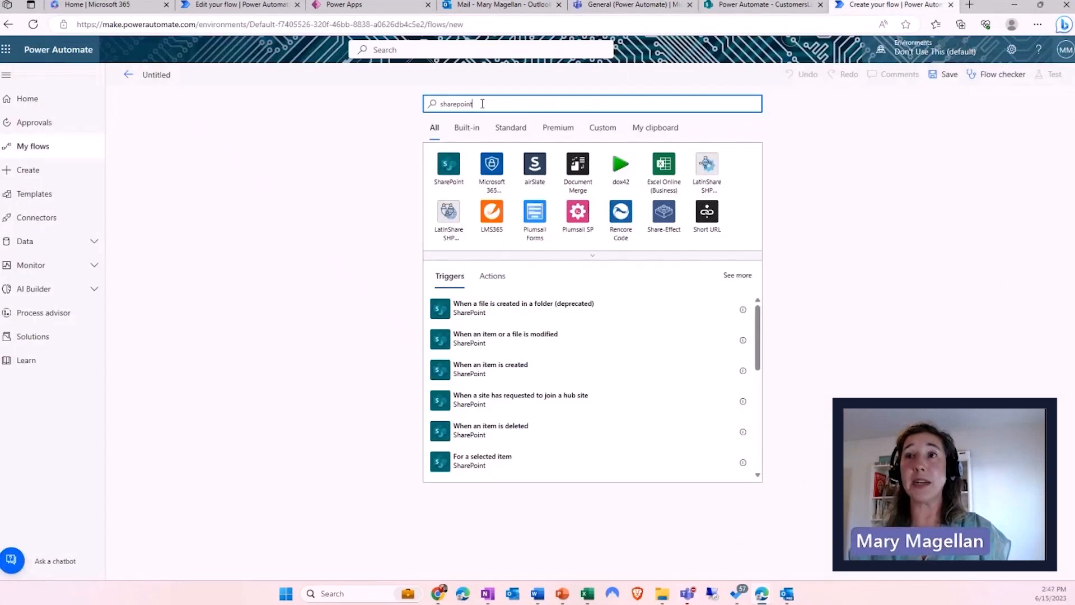
- Pick the SharePoint connector to list its triggers, such as When an item is created
click(453, 163)
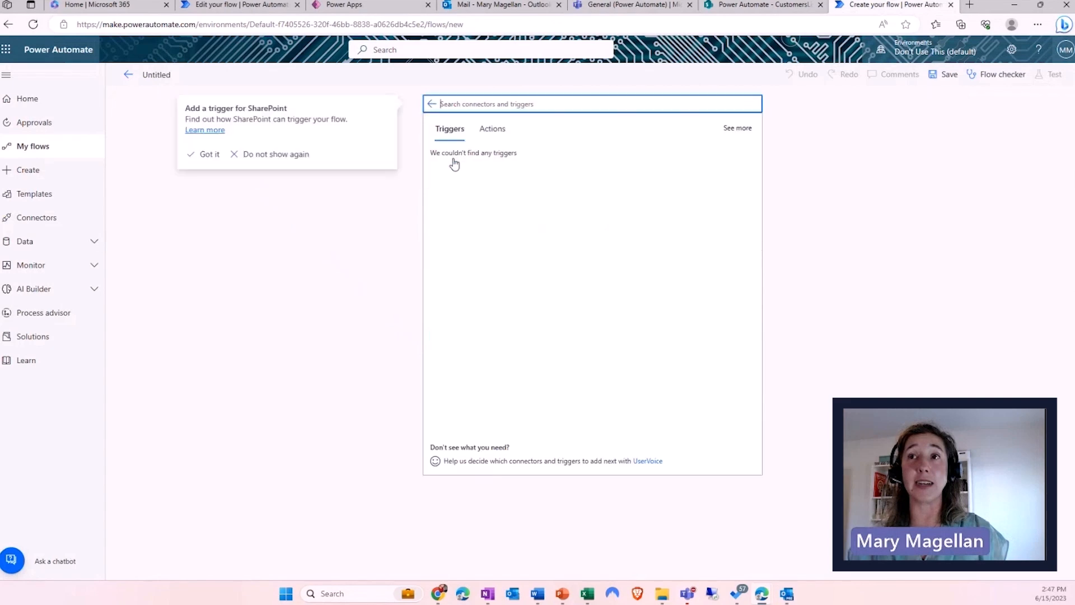
key(ctrl+1)
click(535, 134)
drag(384, 112, 372, 90)
drag(497, 114, 550, 108)
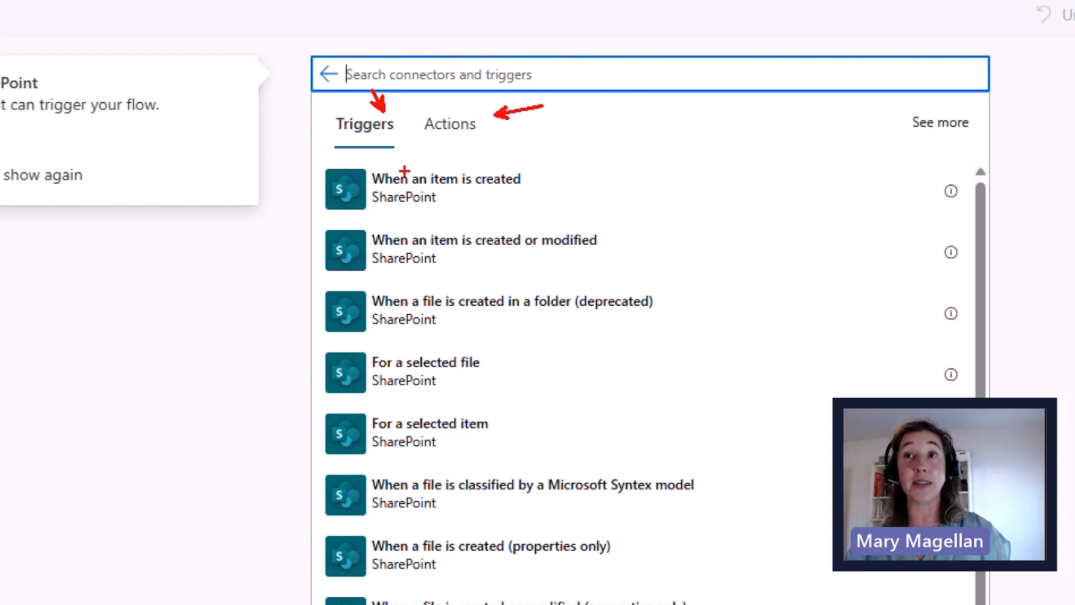
mouse_move(320, 162)
mouse_down()
mouse_move(386, 214)
mouse_move(611, 222)
mouse_up()
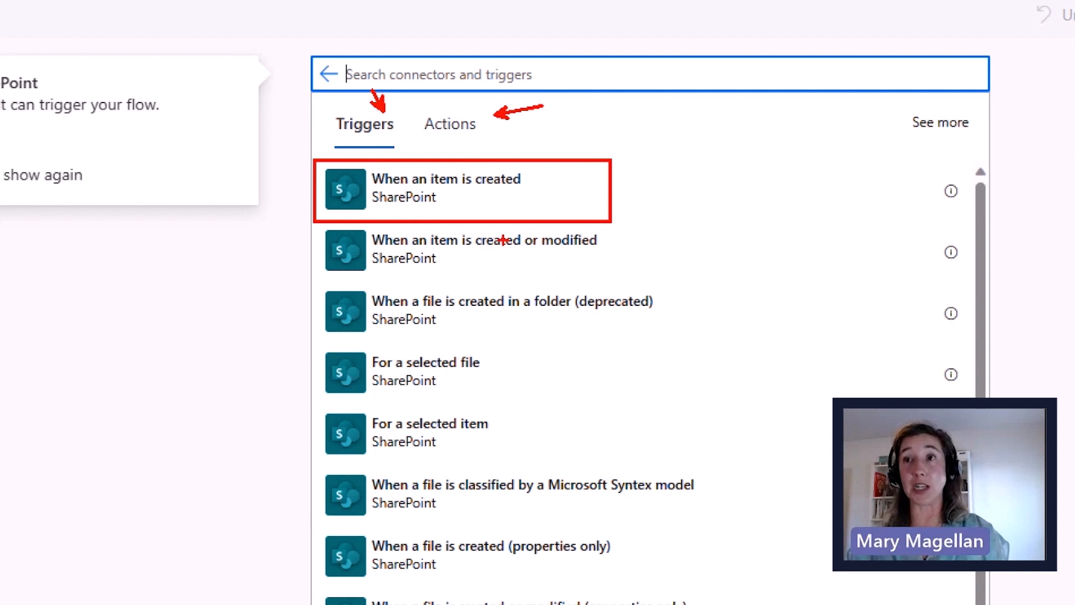
drag(507, 256, 547, 251)
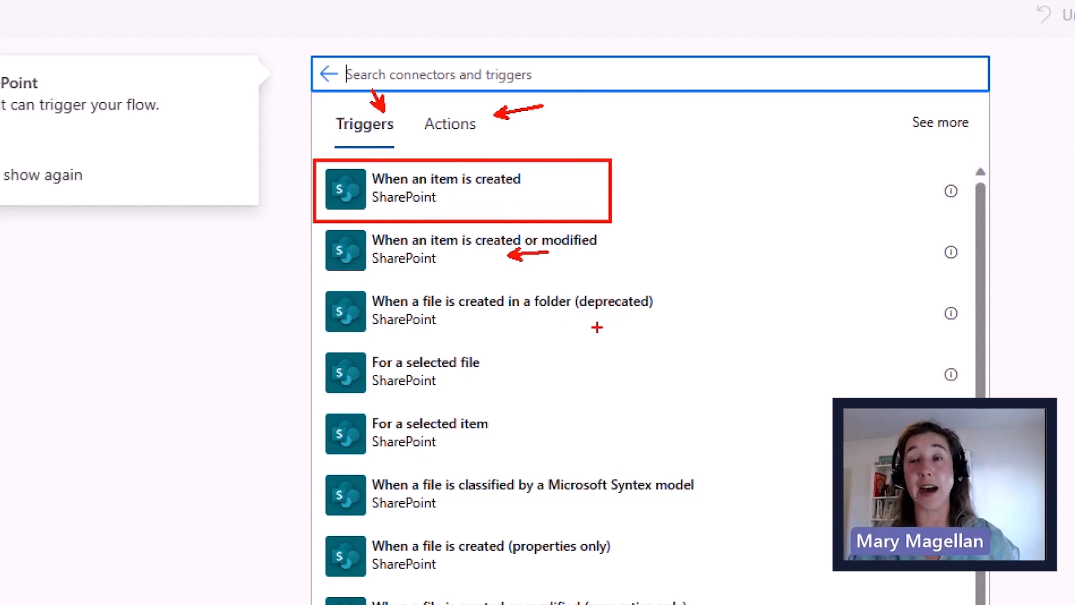
drag(603, 296, 653, 257)
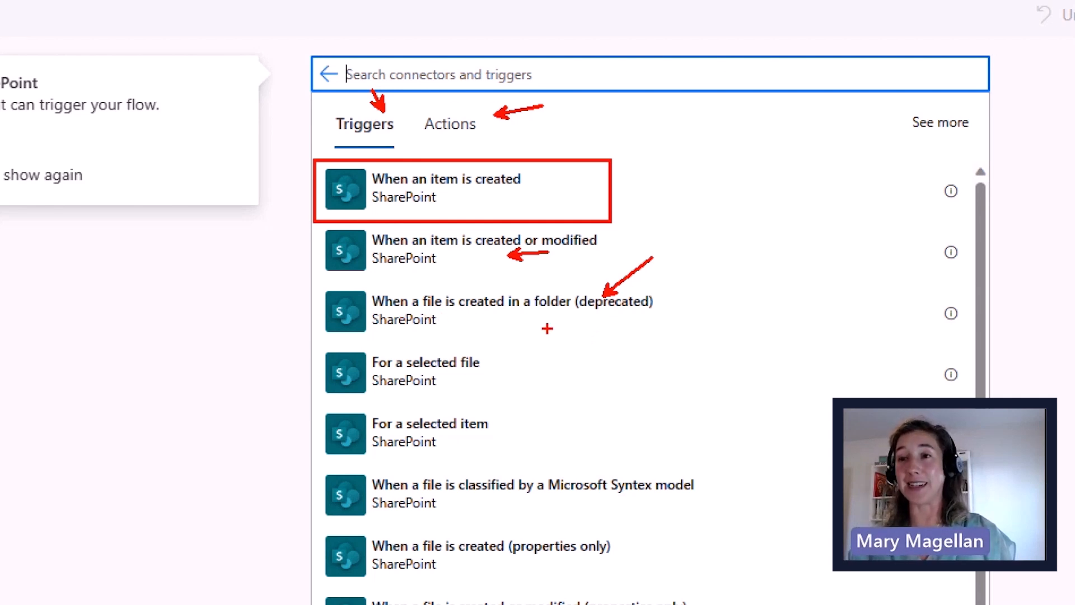
mouse_move(315, 531)
mouse_down()
mouse_move(447, 577)
mouse_move(597, 604)
mouse_move(634, 595)
mouse_move(652, 538)
mouse_move(671, 529)
mouse_up()
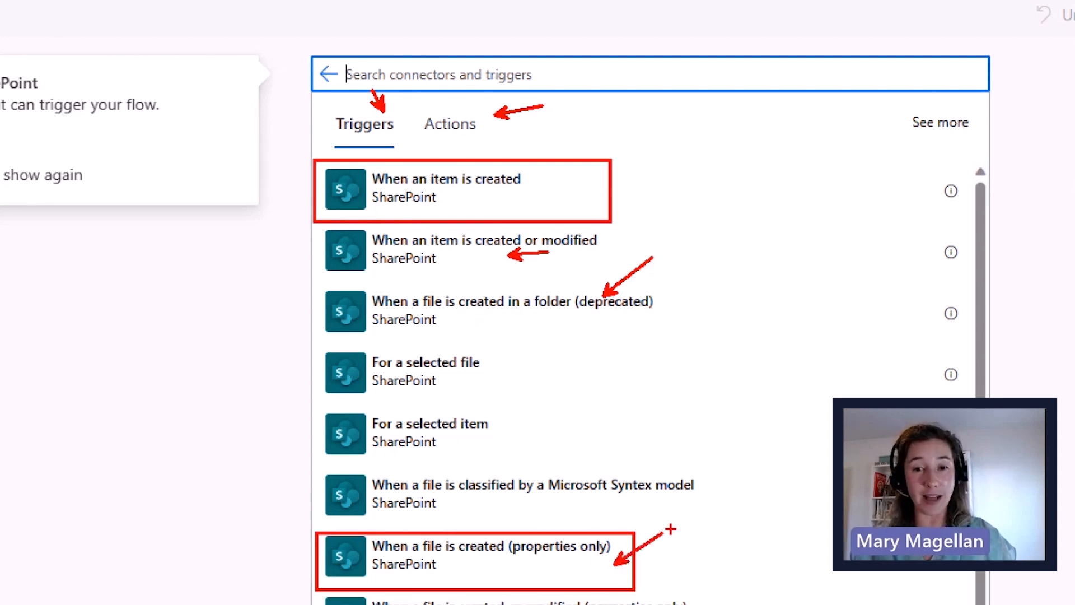
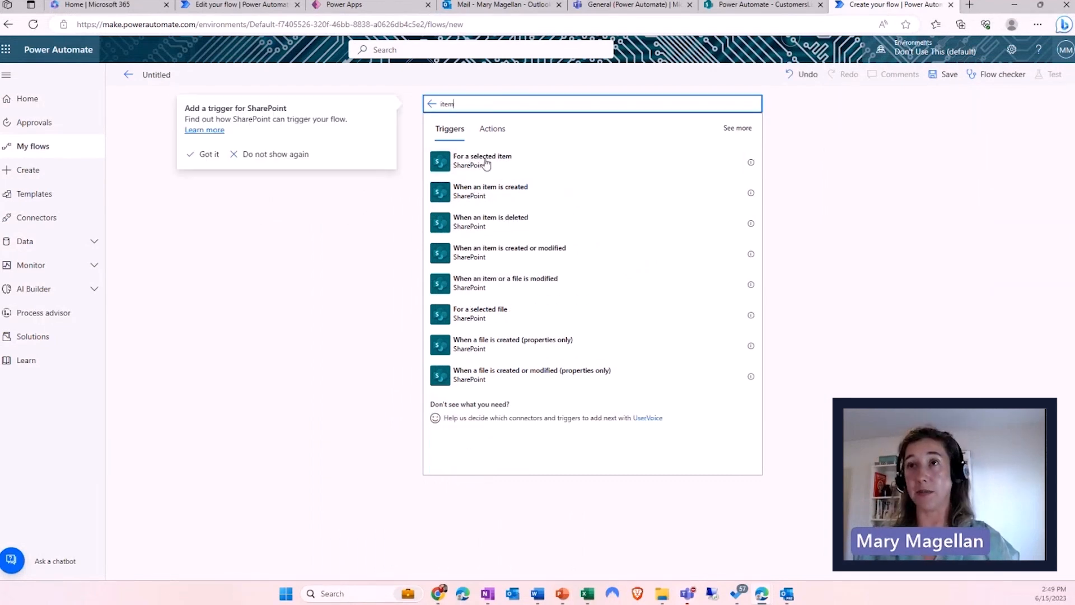
- Add the SharePoint 'When an item is created' trigger watching CustomersList on the Power Automate site
click(483, 193)
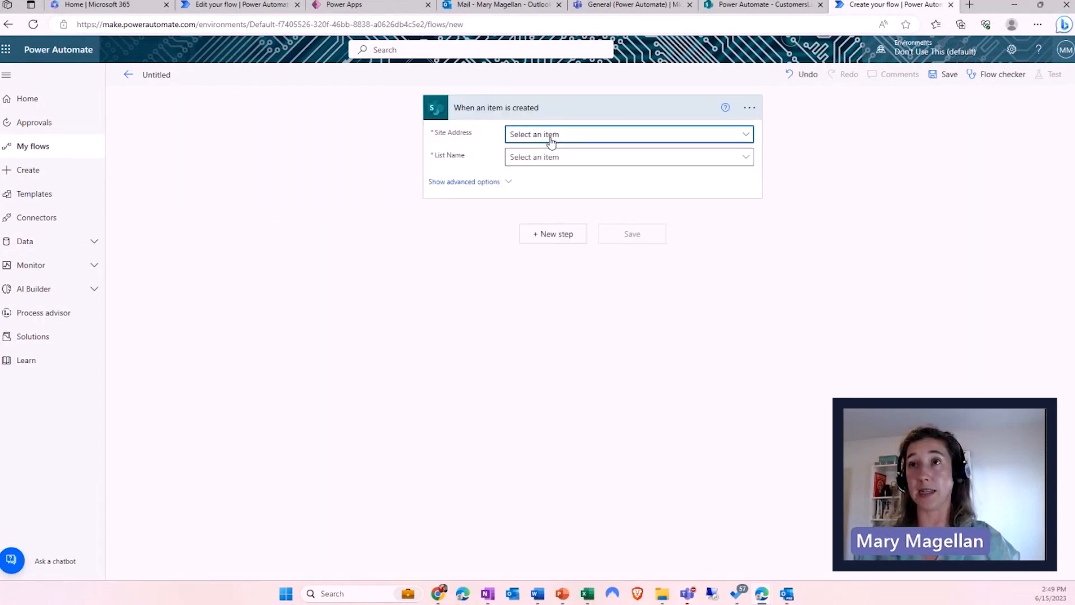
click(552, 137)
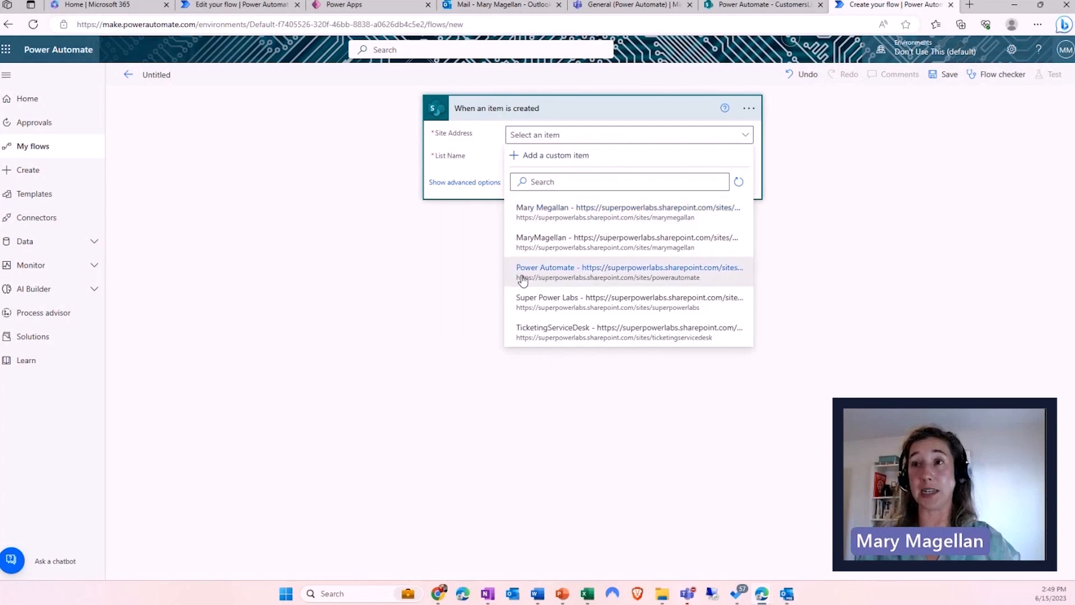
click(546, 276)
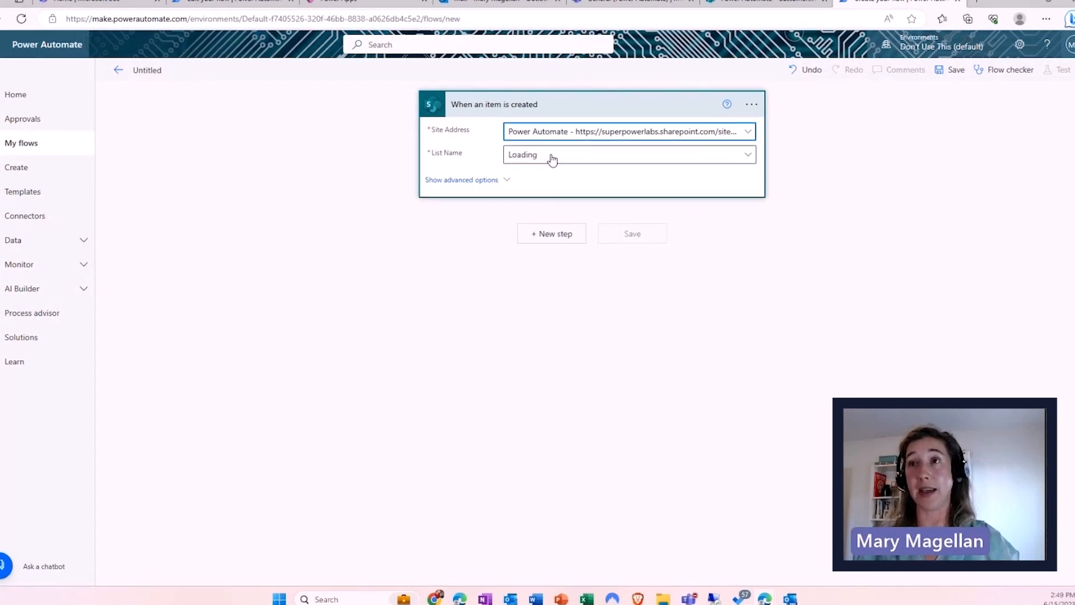
click(552, 160)
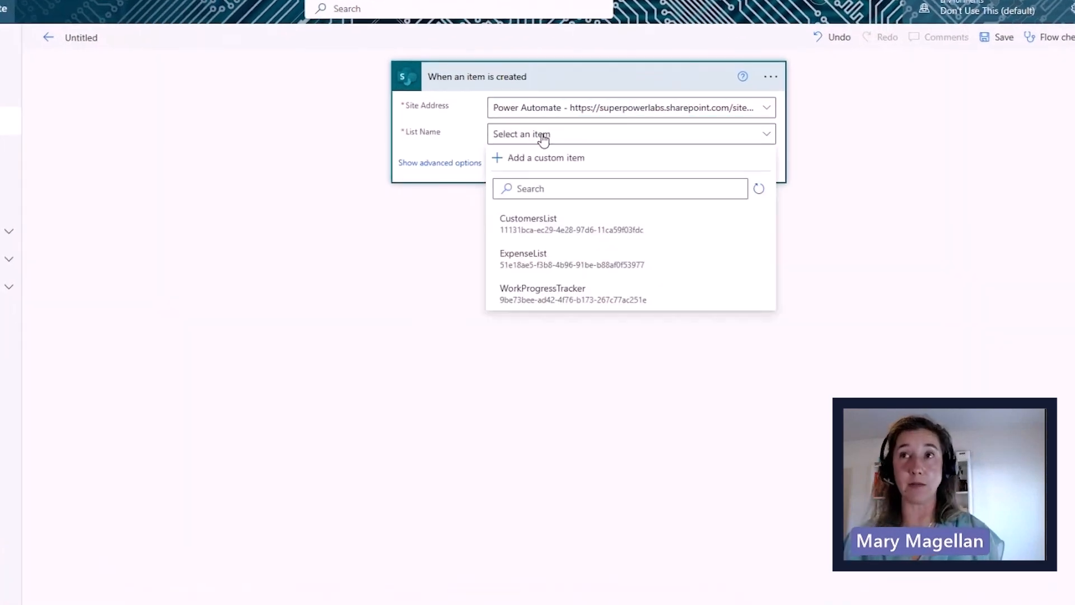
click(551, 231)
click(421, 164)
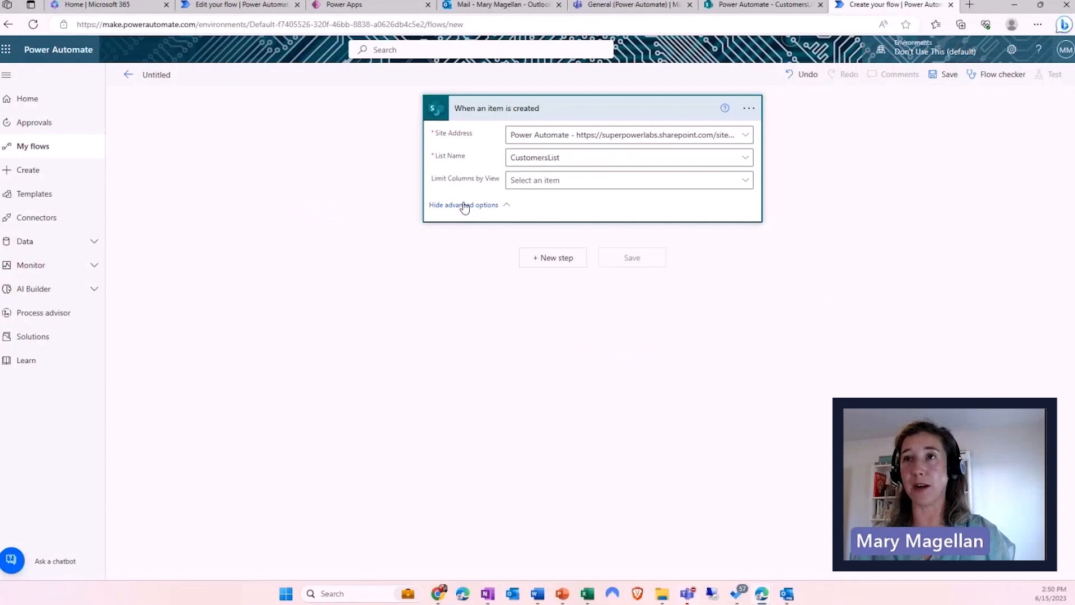
click(463, 205)
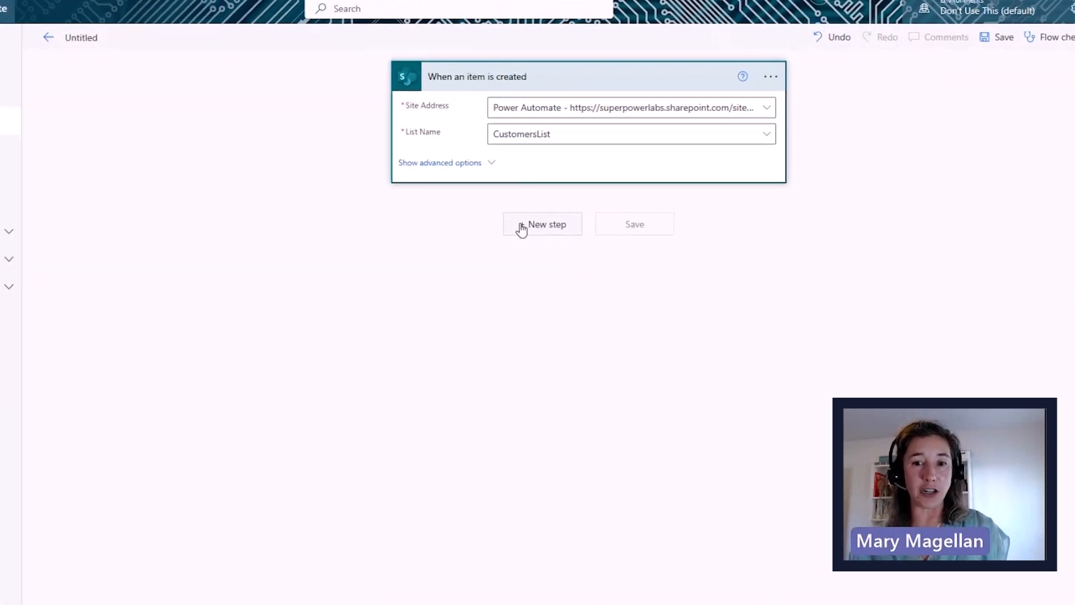
- Add a new step after the trigger and search connectors for 'outlook'
click(521, 229)
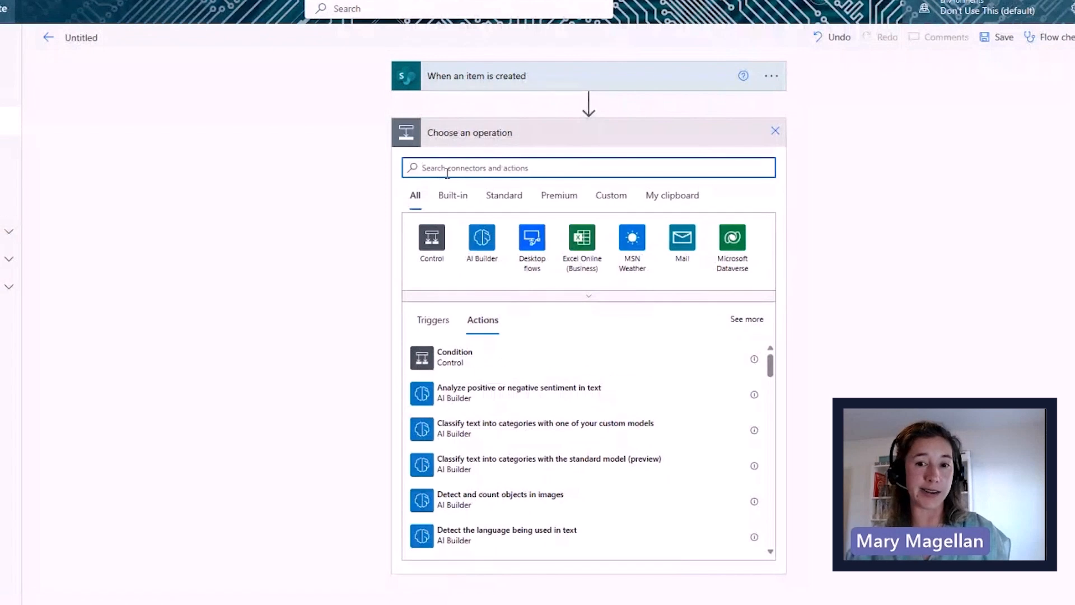
text(outlook)
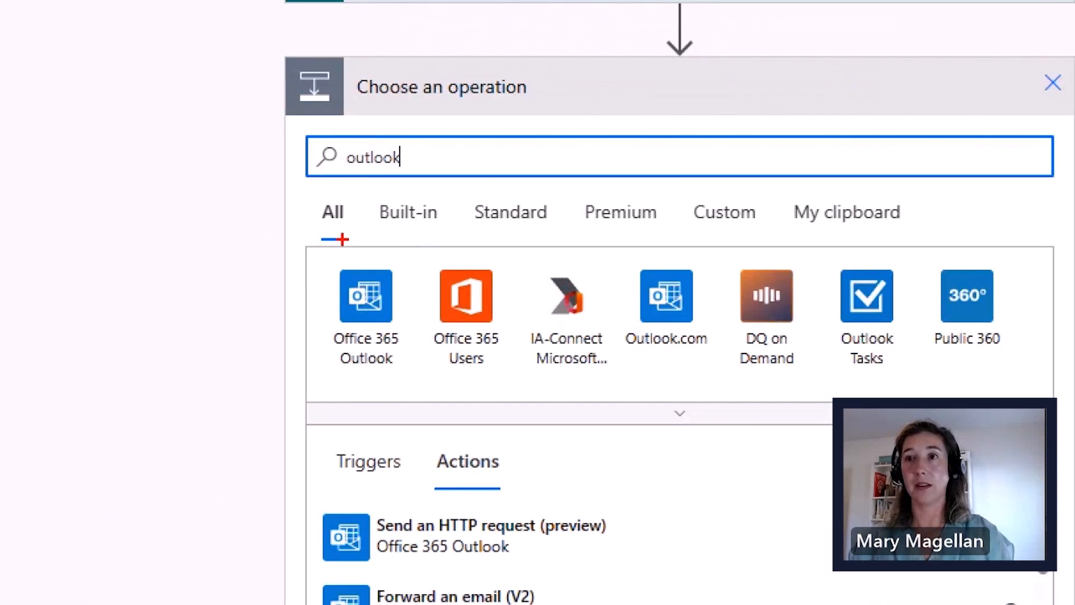
mouse_move(292, 246)
mouse_down()
mouse_move(463, 409)
mouse_move(427, 401)
mouse_up()
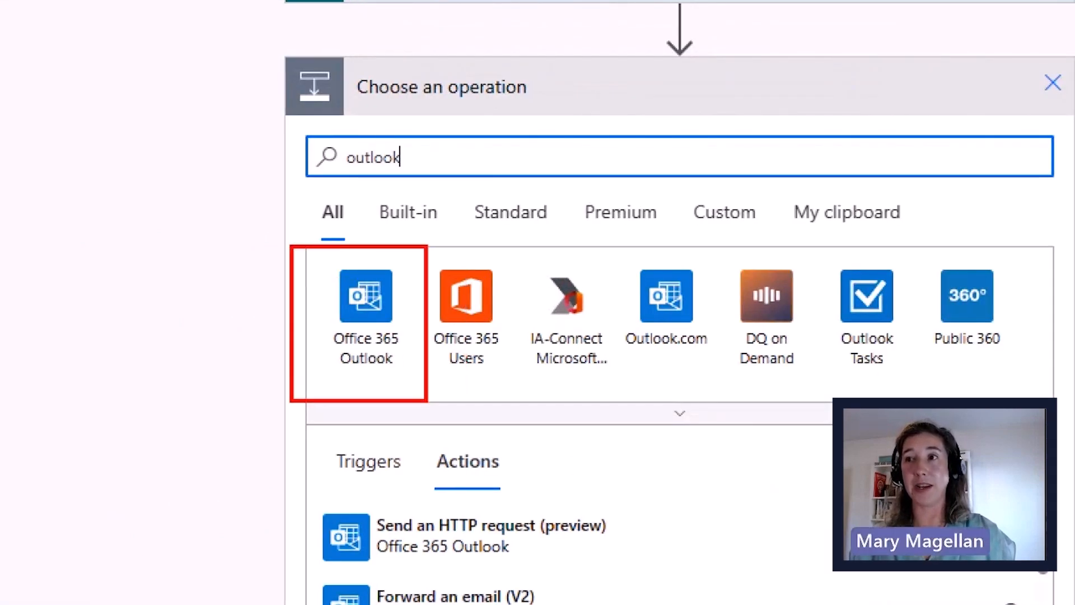
drag(637, 274, 703, 348)
drag(722, 268, 602, 393)
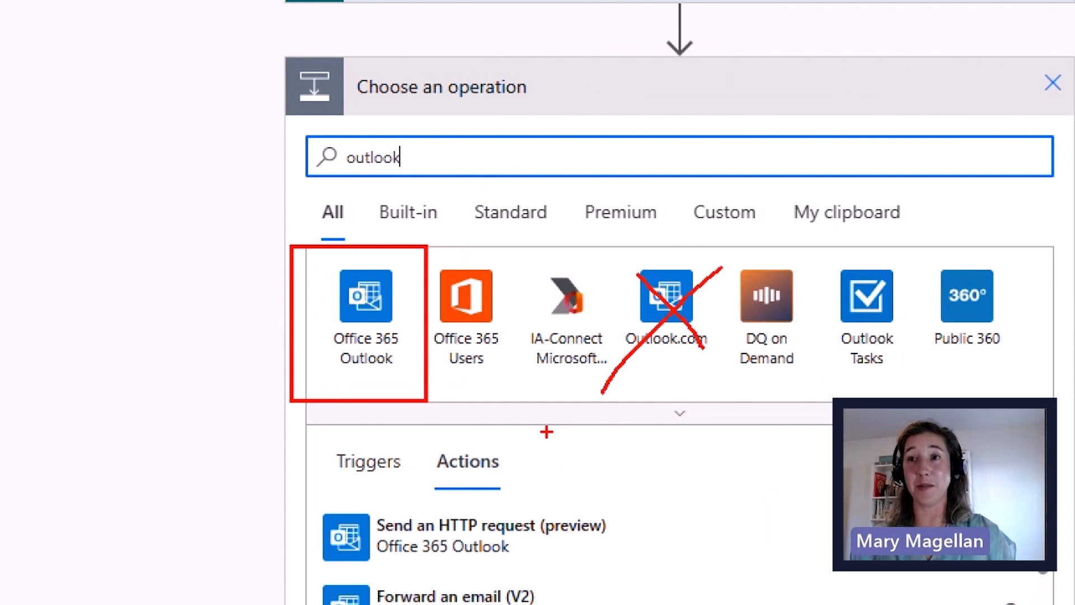
drag(409, 353, 440, 385)
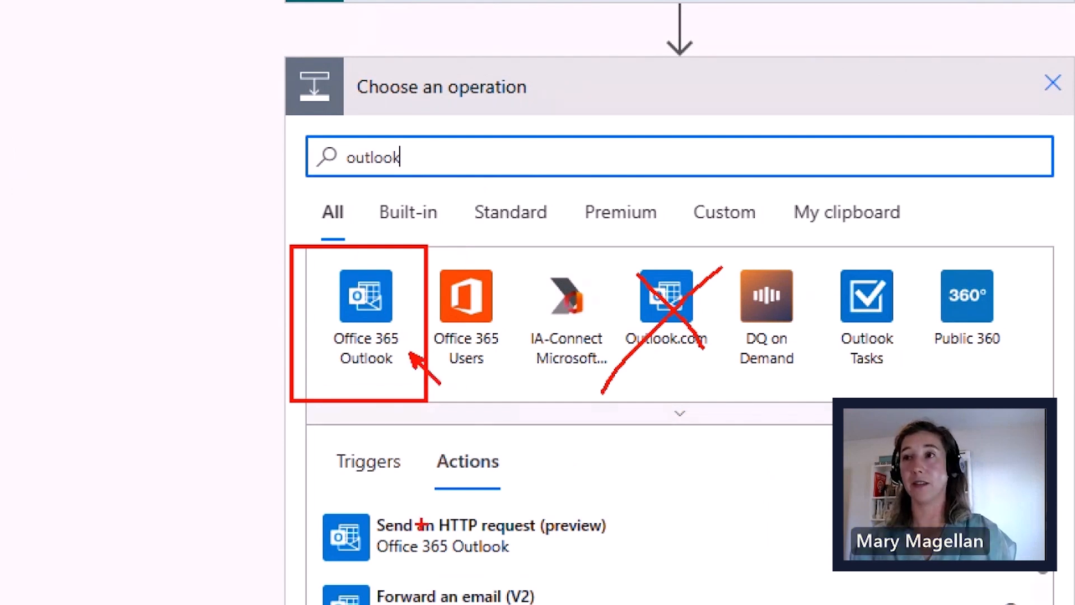
- Choose the Office 365 Outlook connector and add its Send an email (V2) action
click(366, 302)
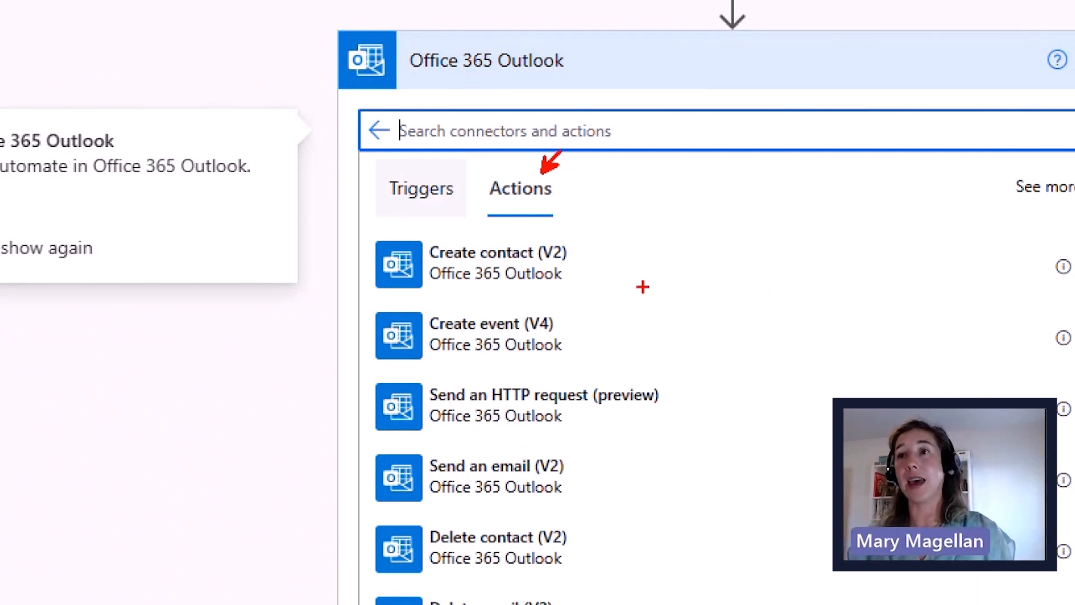
drag(347, 447, 610, 509)
drag(570, 465, 610, 458)
drag(582, 532, 608, 528)
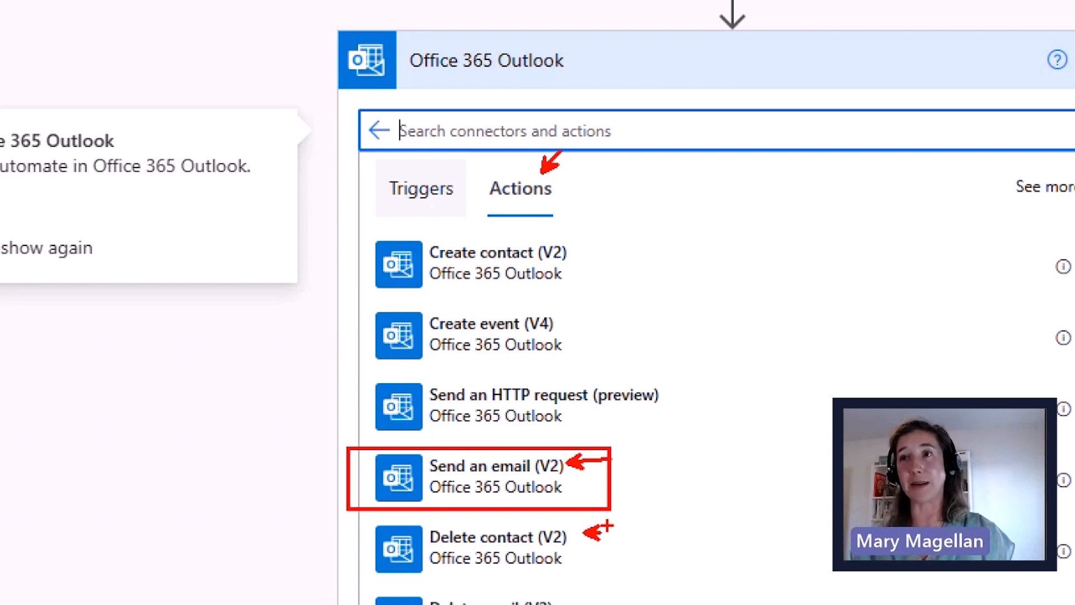
key(Escape)
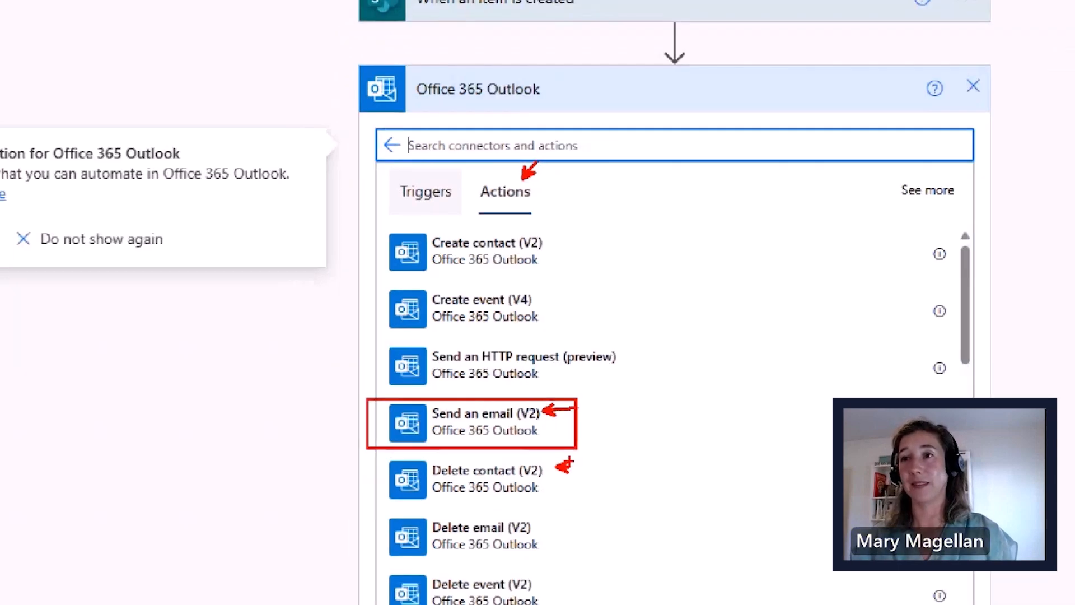
click(455, 347)
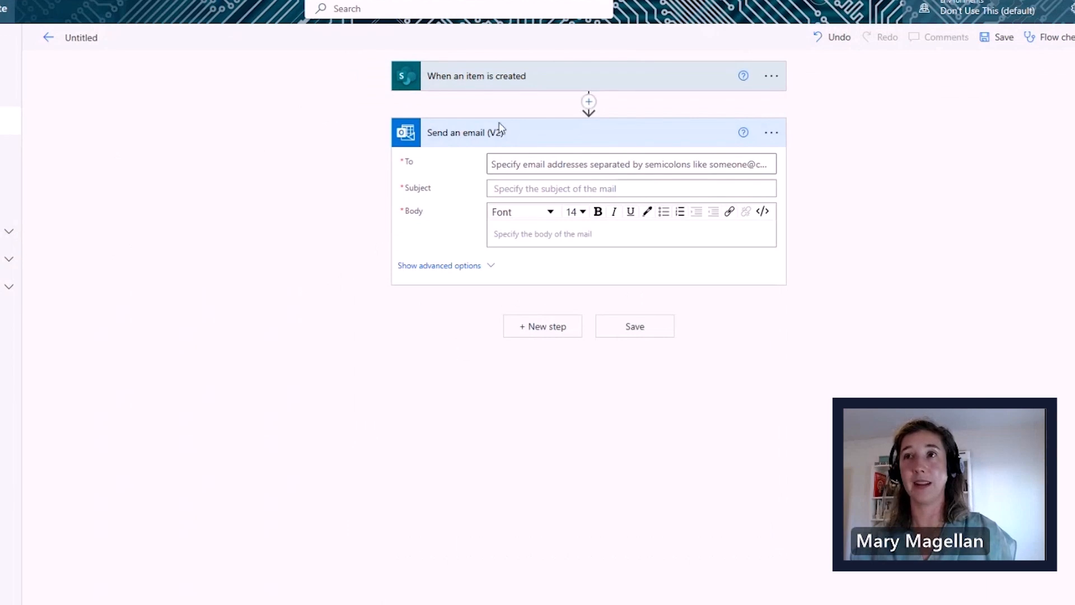
- Set the recipient from Suggested People and the subject 'New Customer add to our list'
click(519, 161)
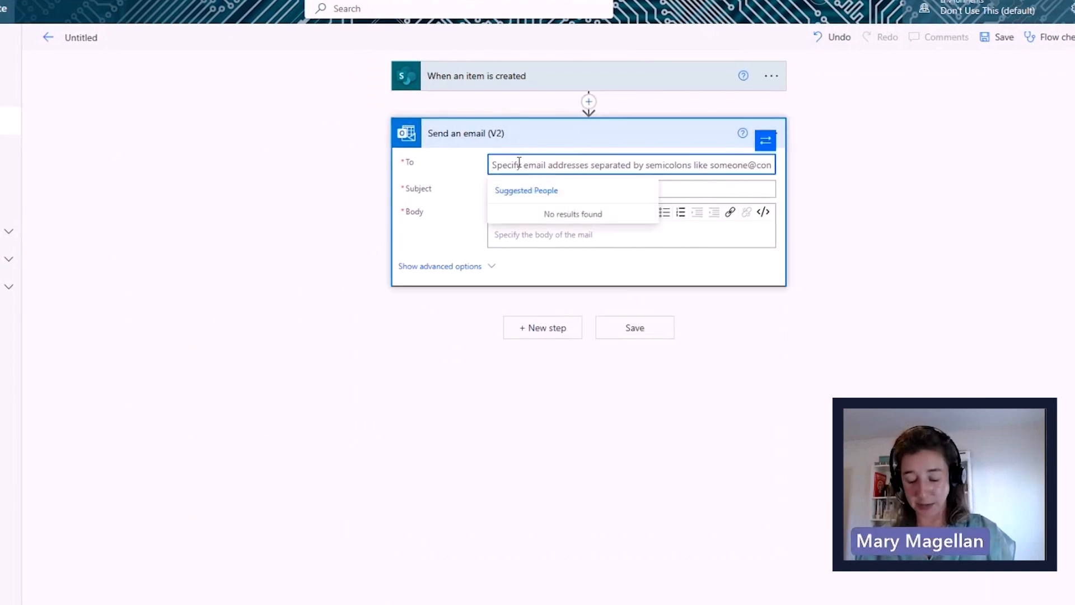
text(mary)
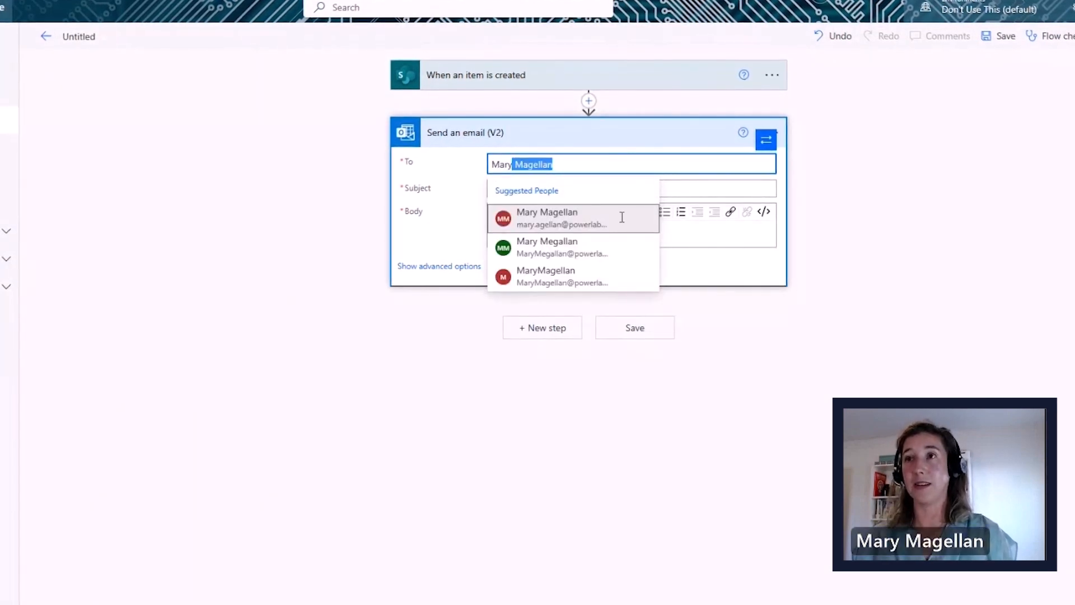
click(533, 221)
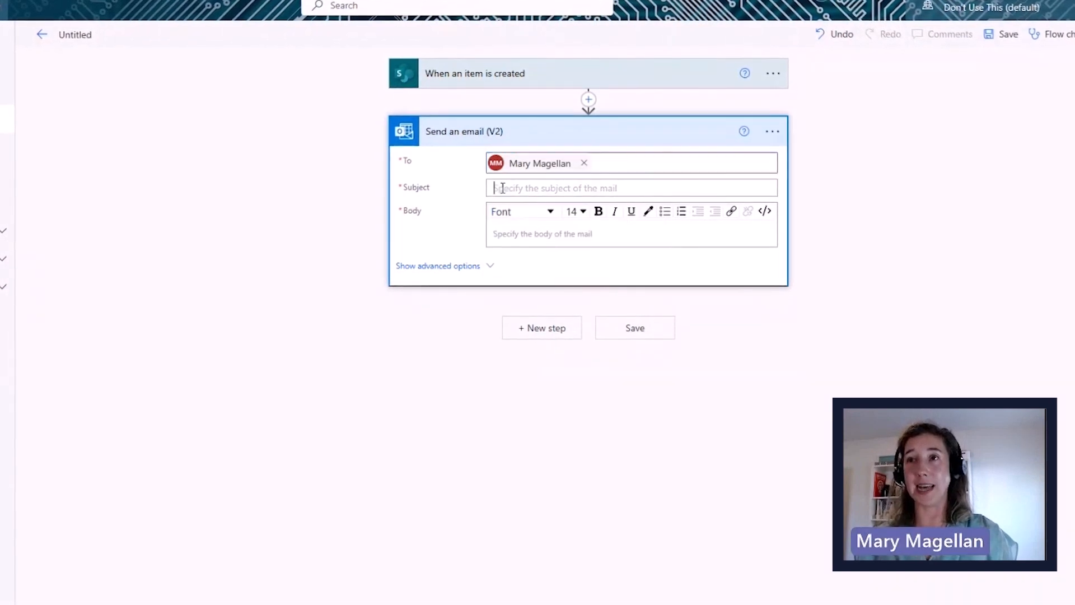
click(501, 188)
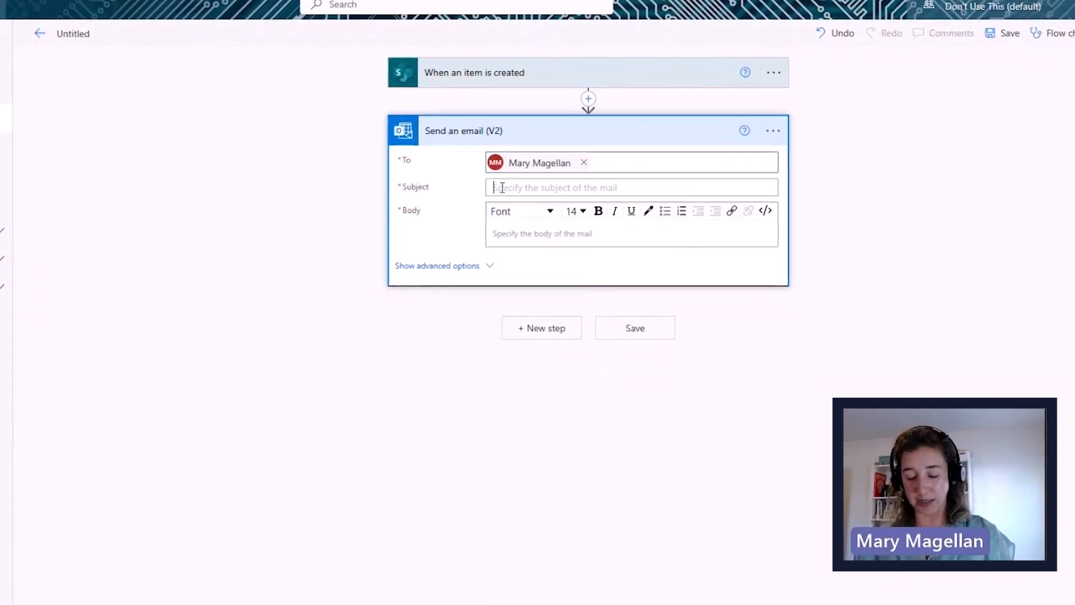
text(New Customer )
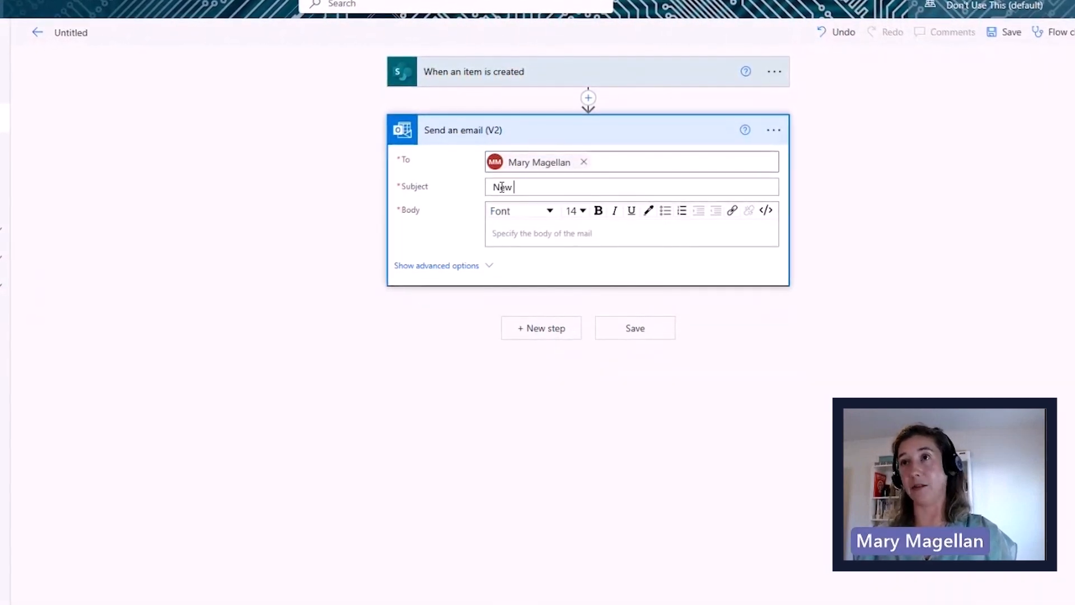
text(add to our list)
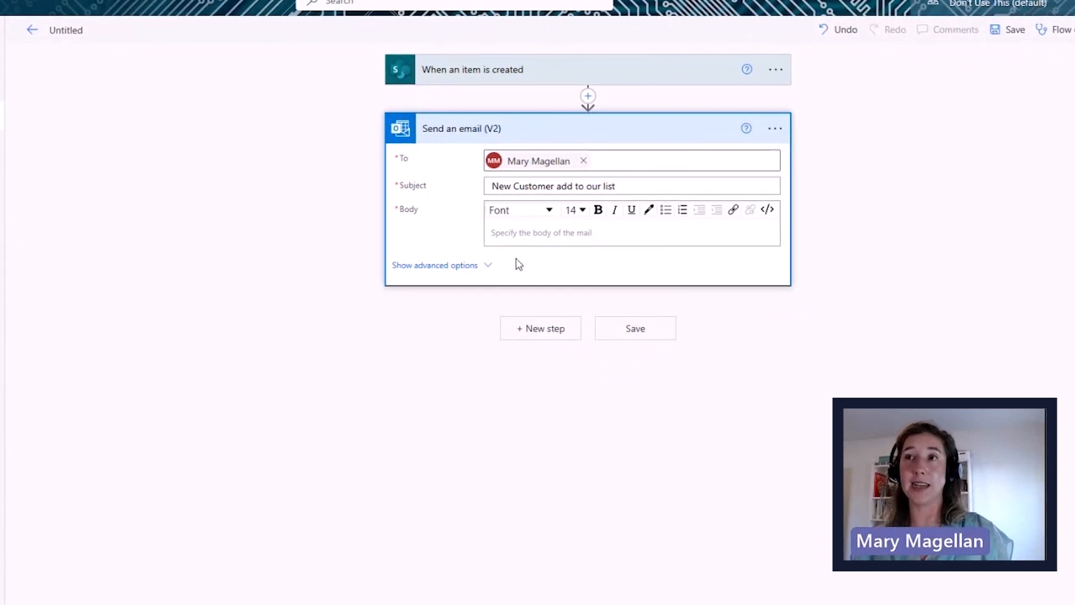
- Start the email body with the text 'New Customer is:'
click(509, 229)
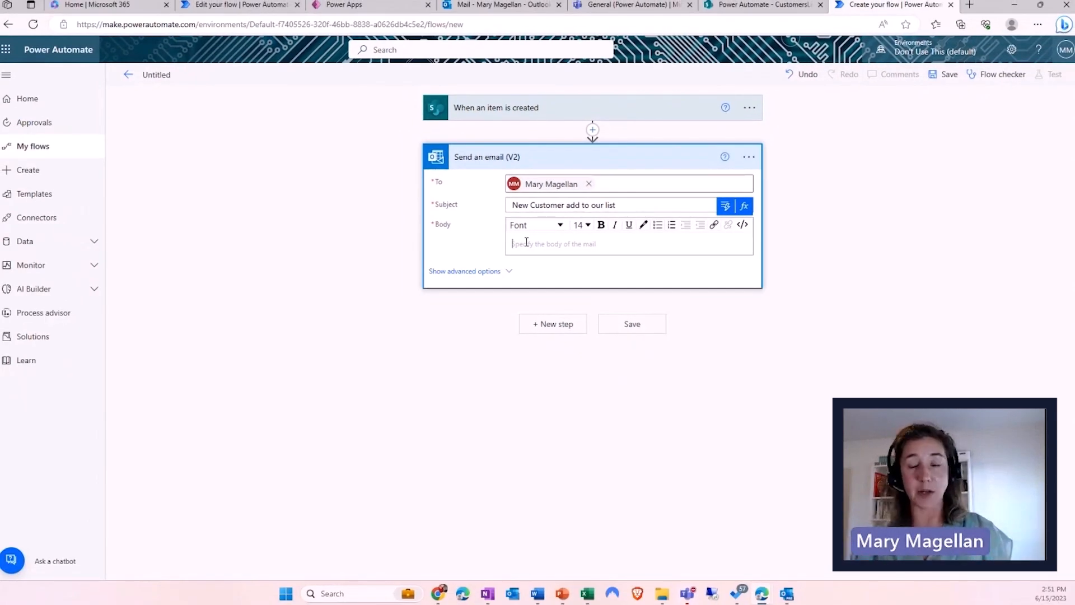
text(New Customer is:)
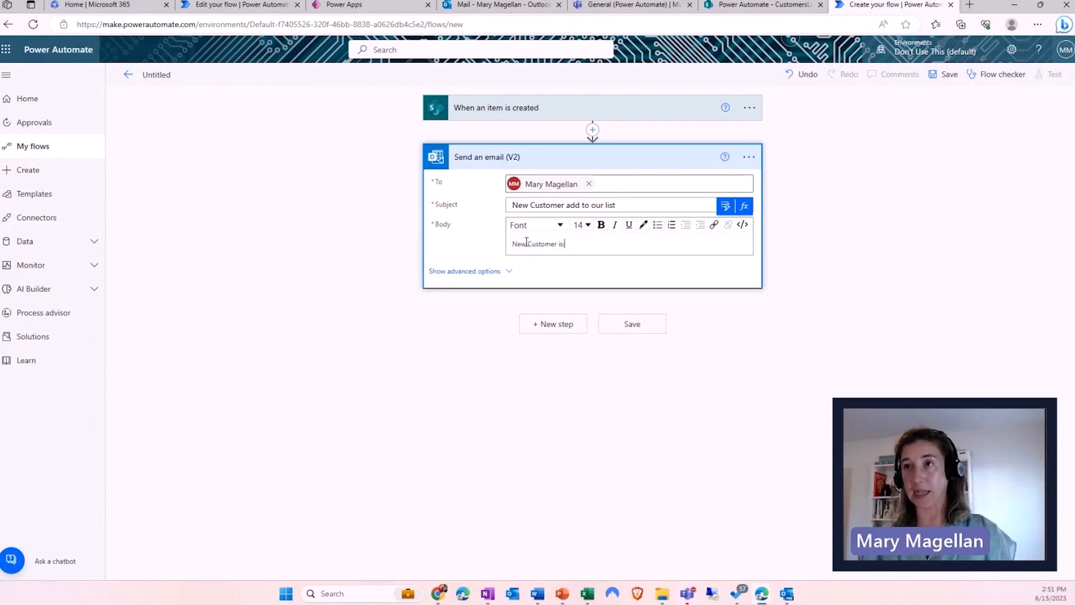
key(ctrl+1)
click(726, 207)
drag(723, 218, 698, 280)
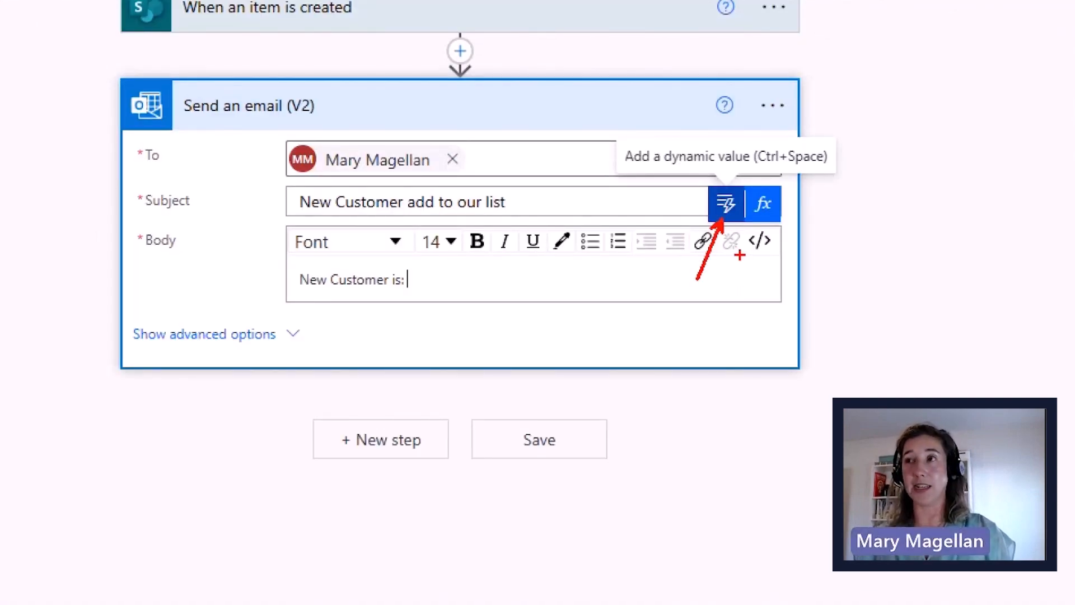
key(Escape)
- Insert the trigger's First Name and Last Name dynamic values into the email body
click(726, 205)
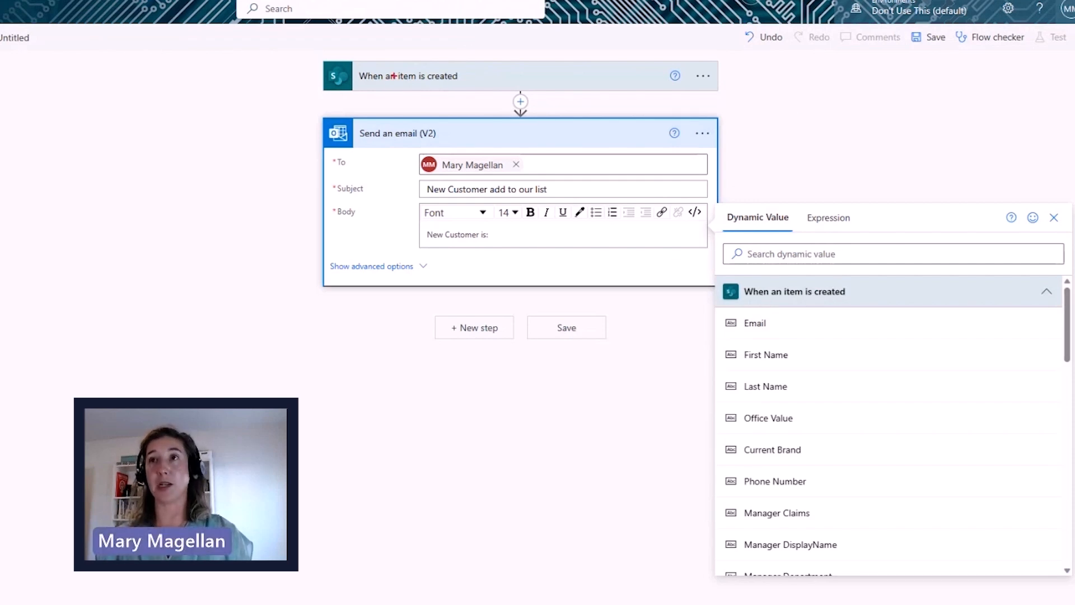
drag(389, 89, 380, 154)
mouse_move(291, 47)
mouse_down()
mouse_move(696, 136)
mouse_move(758, 123)
mouse_up()
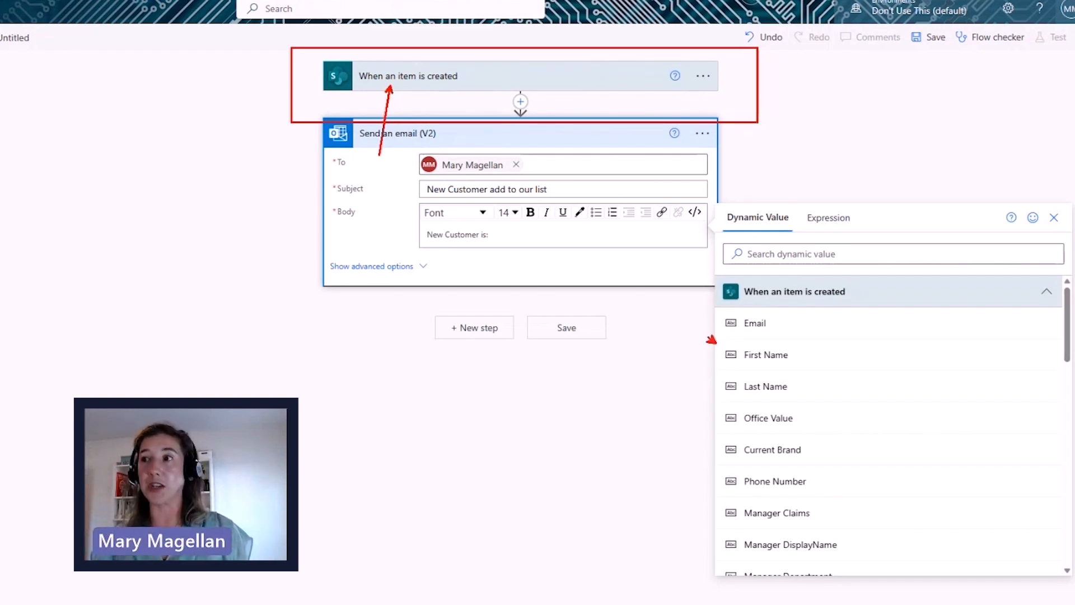
drag(719, 511, 710, 503)
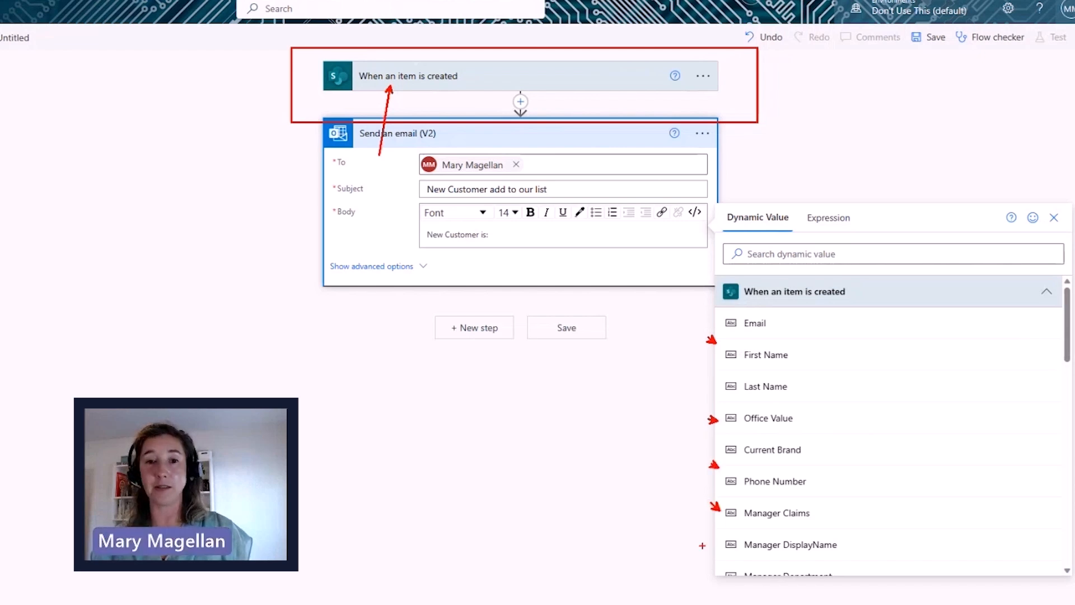
key(Escape)
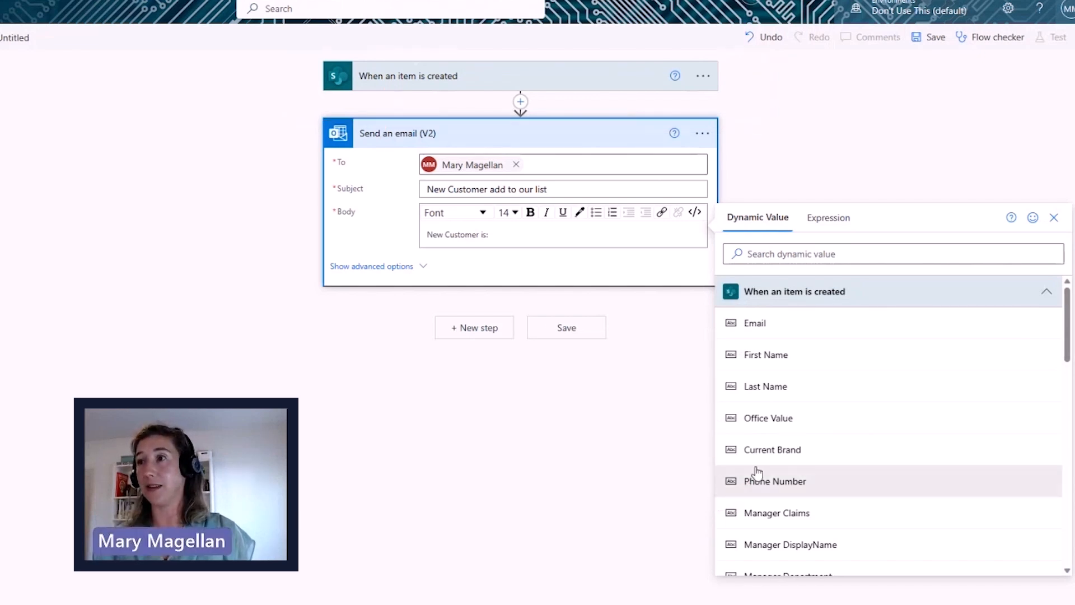
click(753, 359)
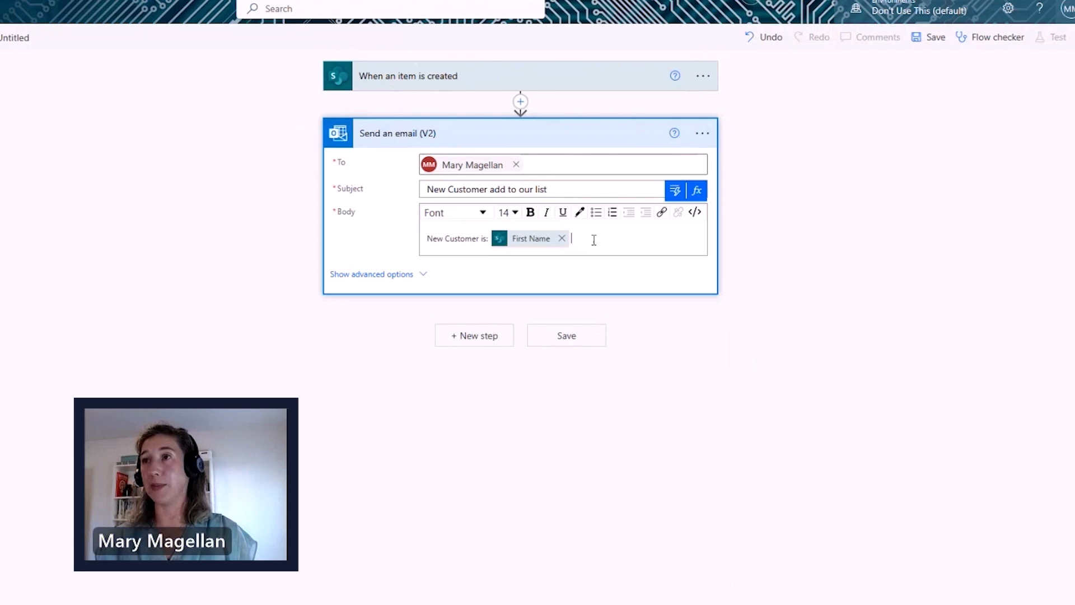
click(675, 190)
click(742, 395)
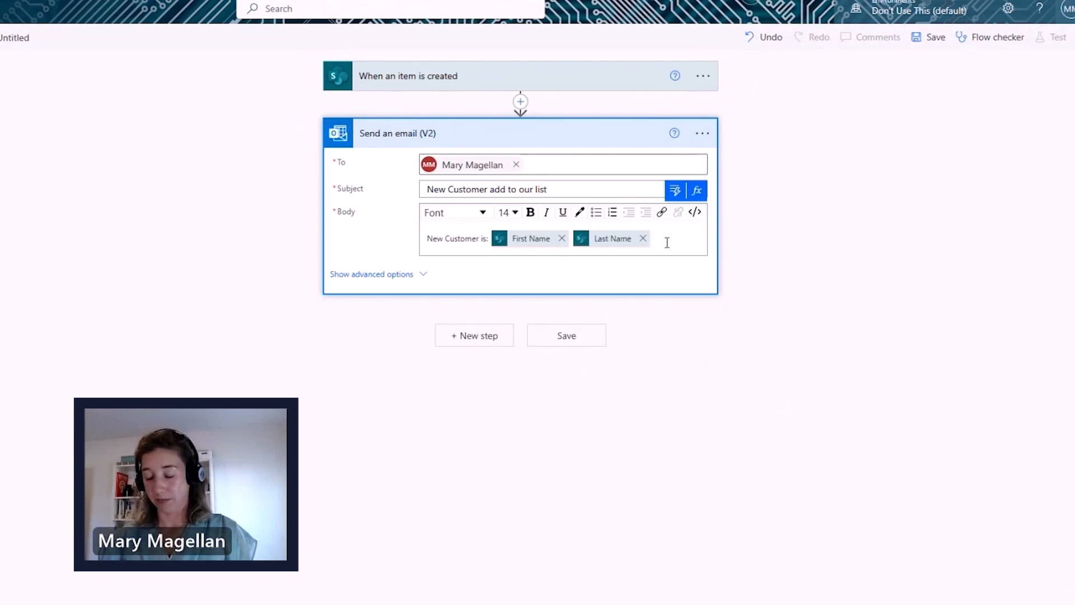
- Append 'in This office:' followed by the Office Value dynamic field to the body
text(in This)
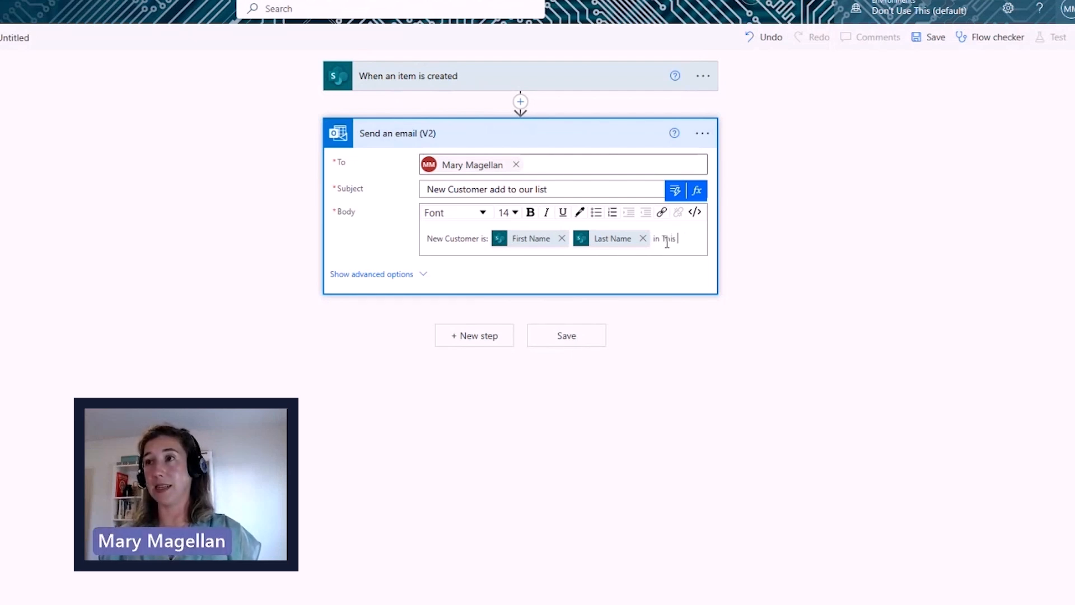
text( office:)
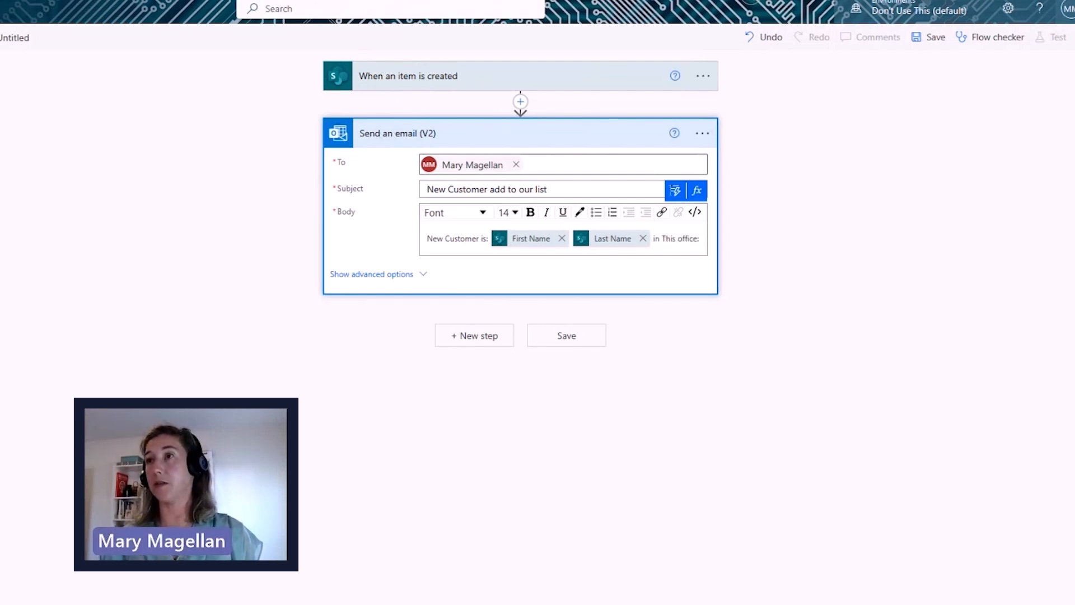
click(675, 191)
click(792, 419)
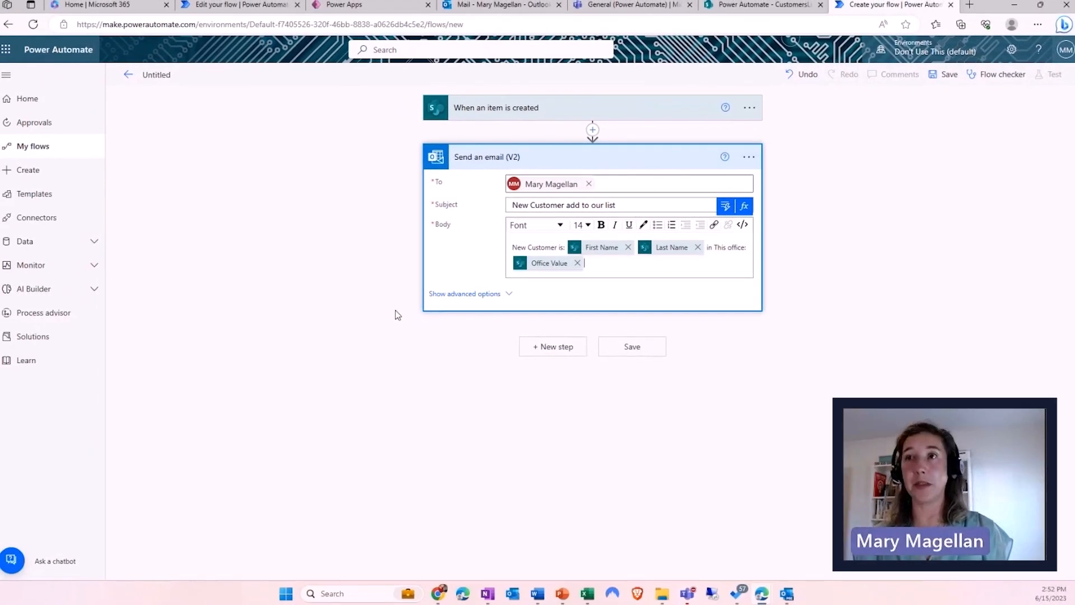
click(477, 294)
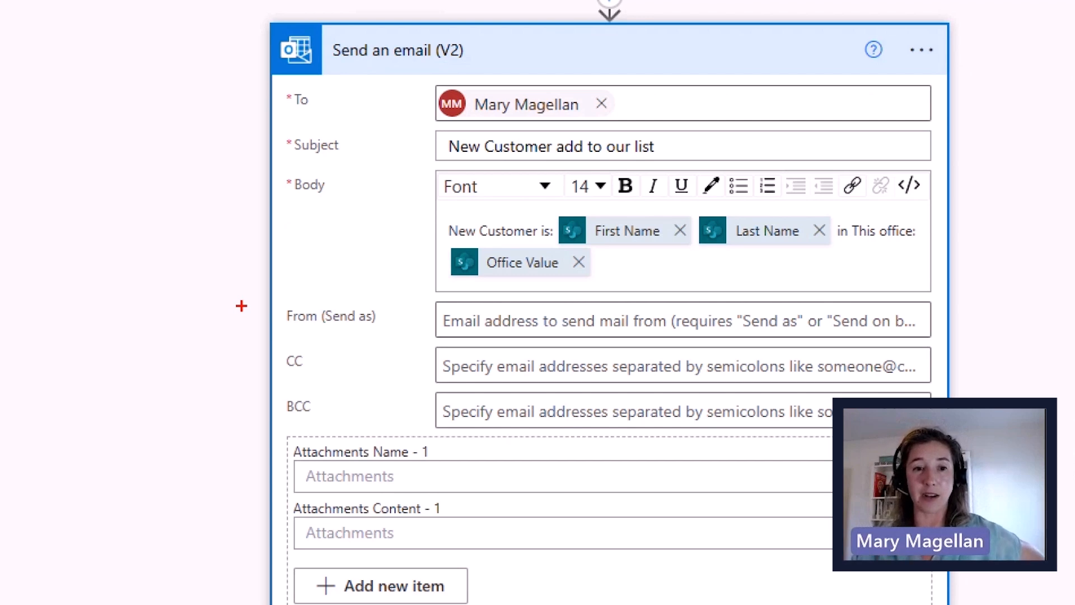
- Save the flow as 'When an item is created -> Send an email (V2)'
drag(415, 368, 336, 362)
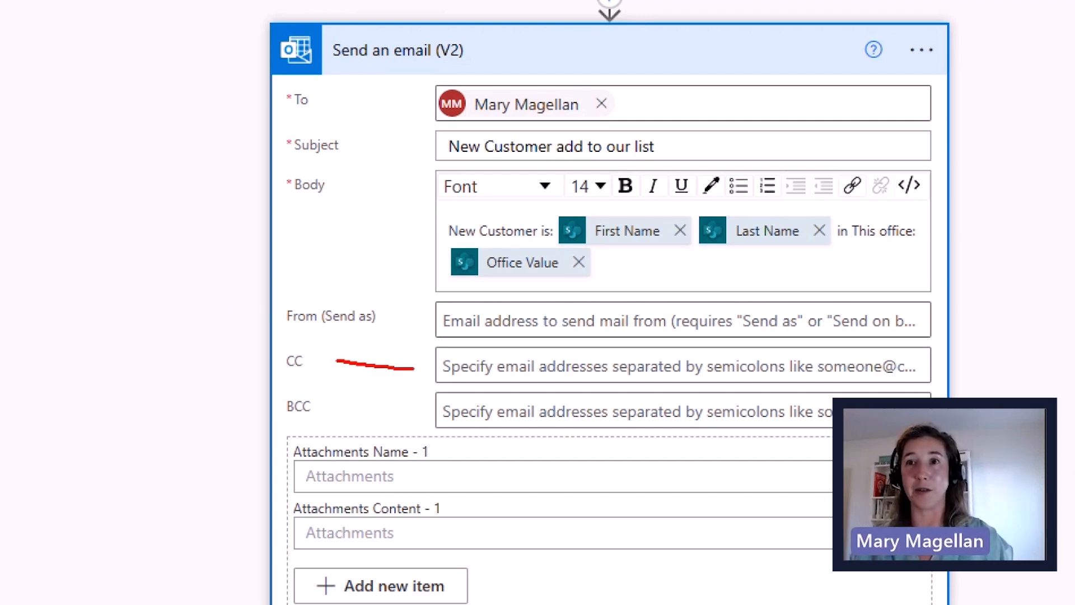
drag(375, 412, 348, 412)
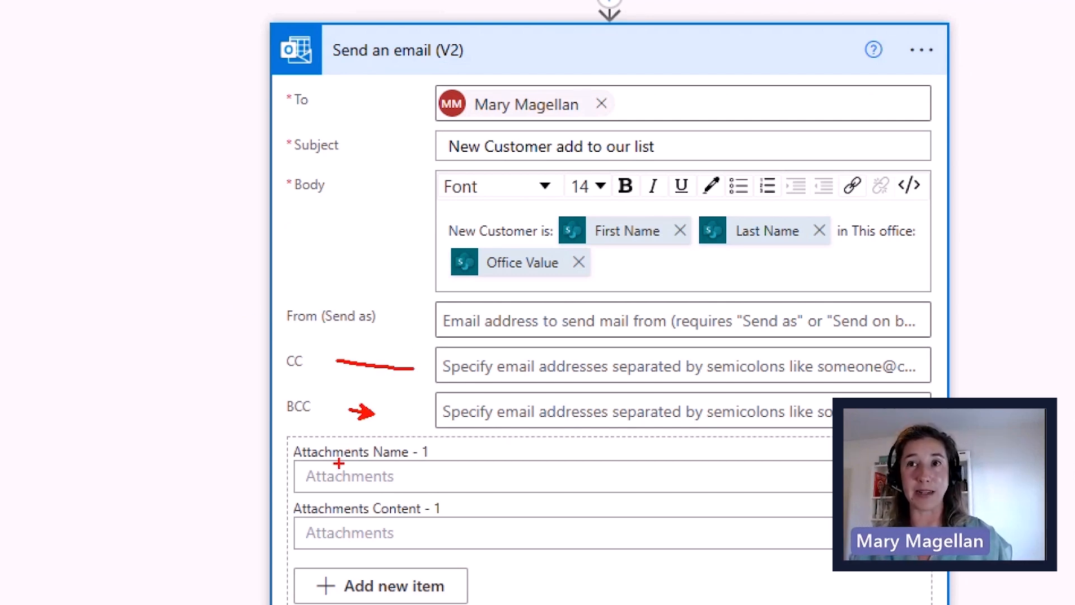
drag(278, 473, 247, 472)
drag(254, 522, 239, 522)
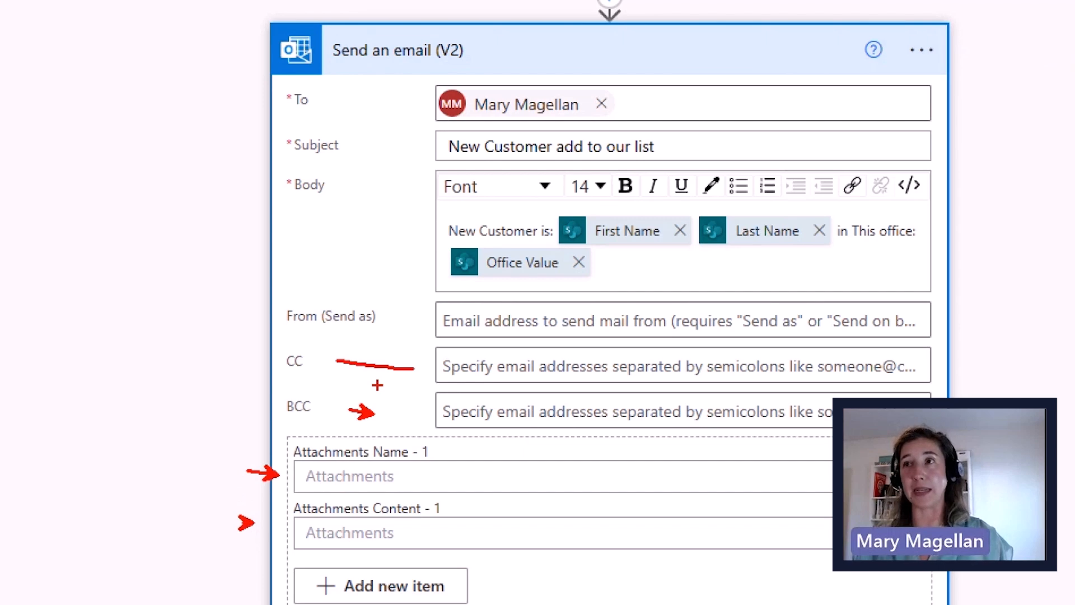
key(Escape)
scroll(453, 396, down, 1)
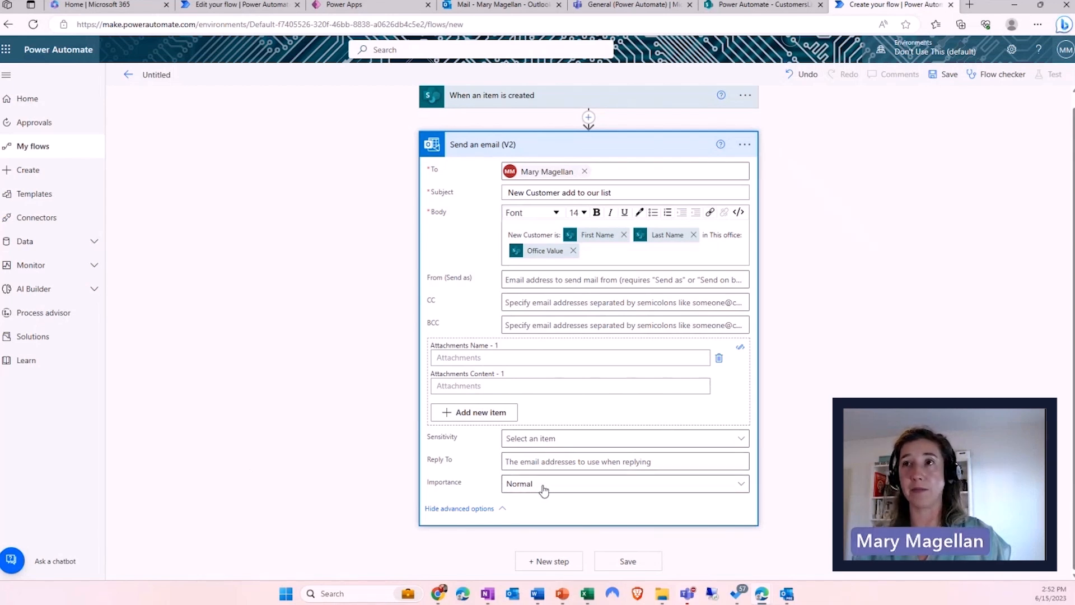
click(628, 561)
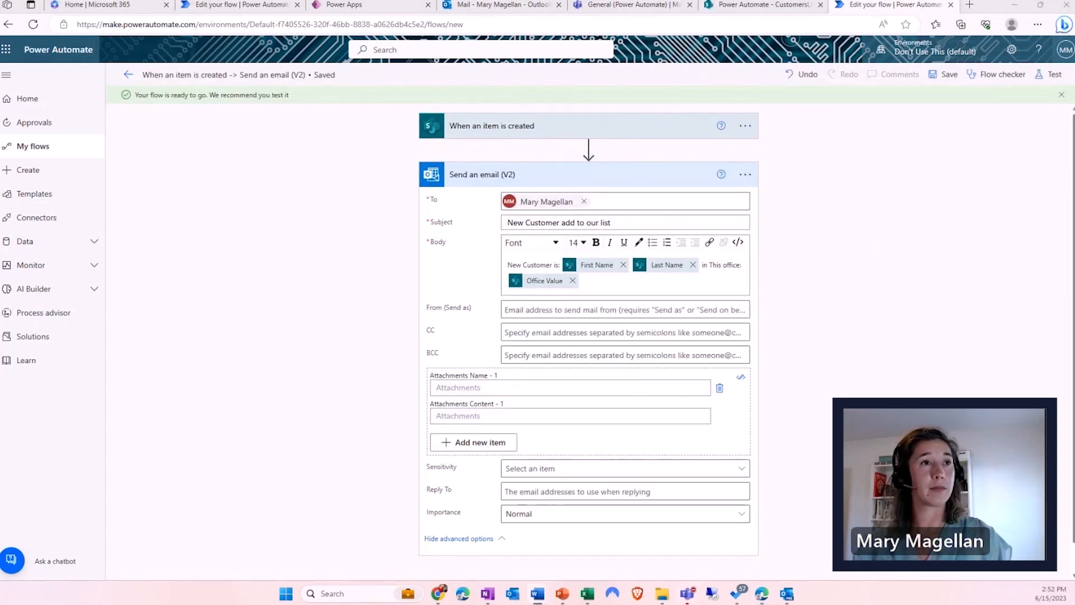
- Start a manual test of the flow
click(1046, 75)
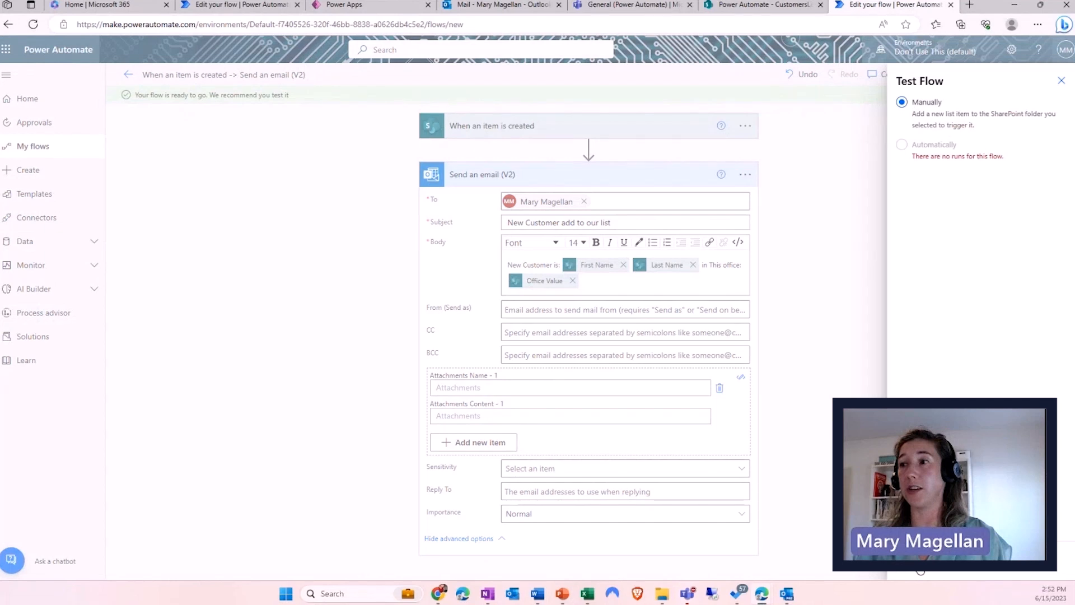
click(919, 560)
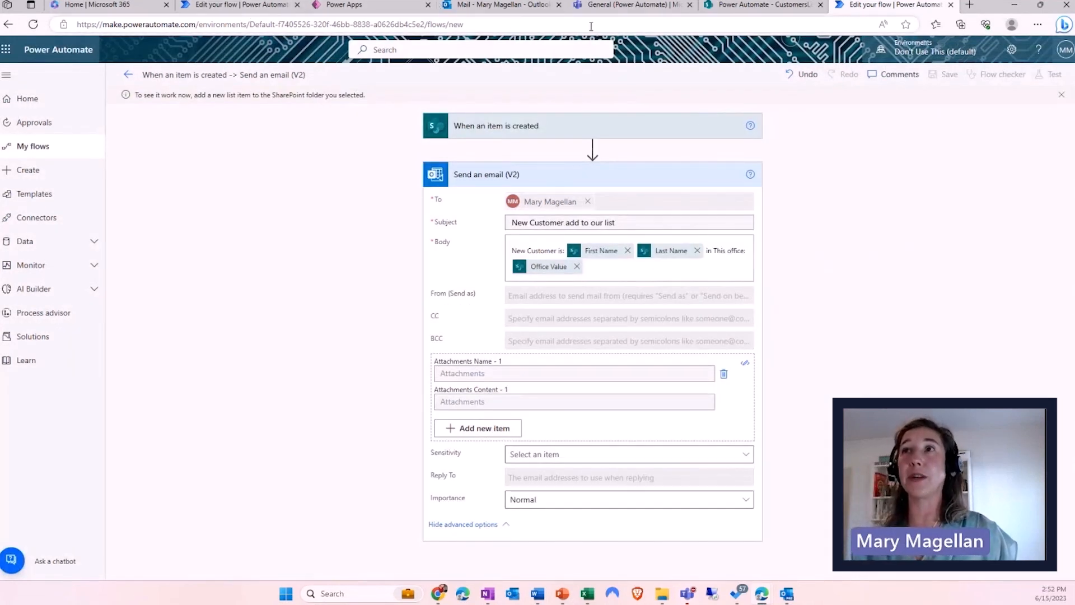
- Add a CustomersList item with the customer's first and last name, Date Joined 6/15/2023, Office Toronto
click(787, 5)
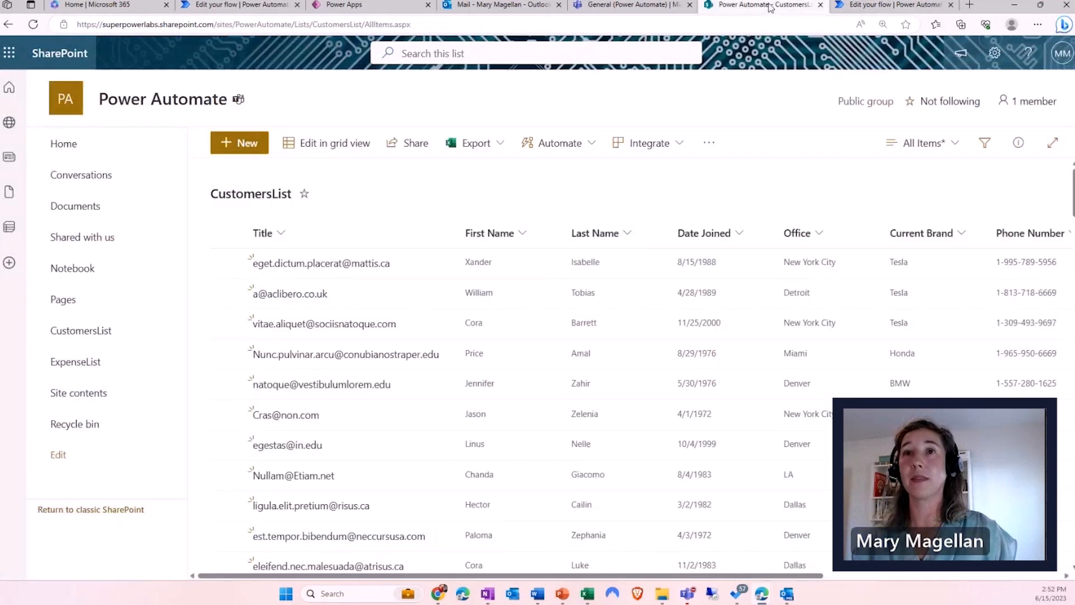
click(242, 147)
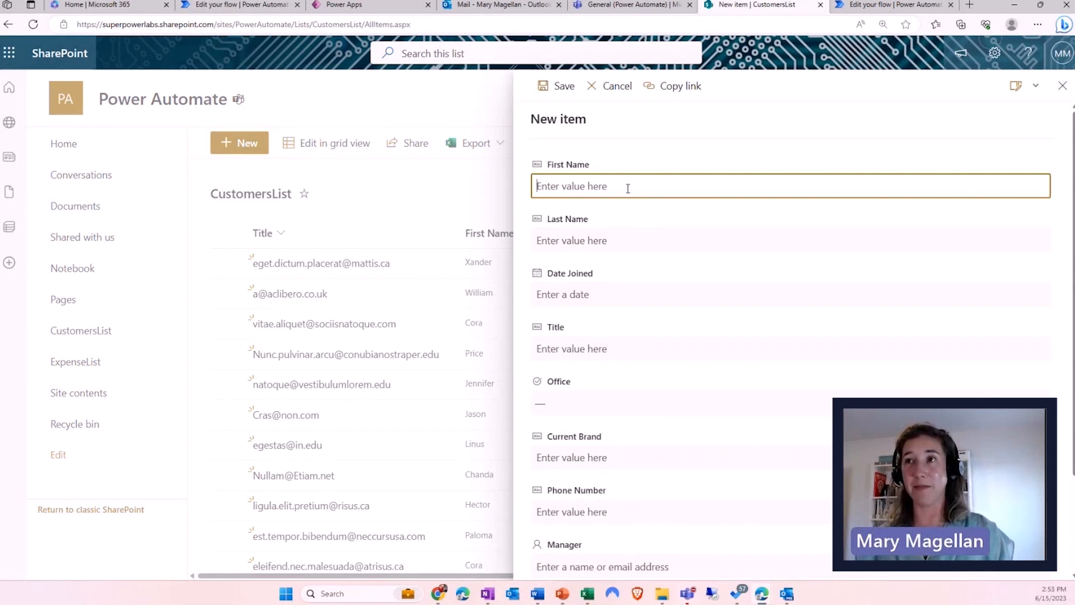
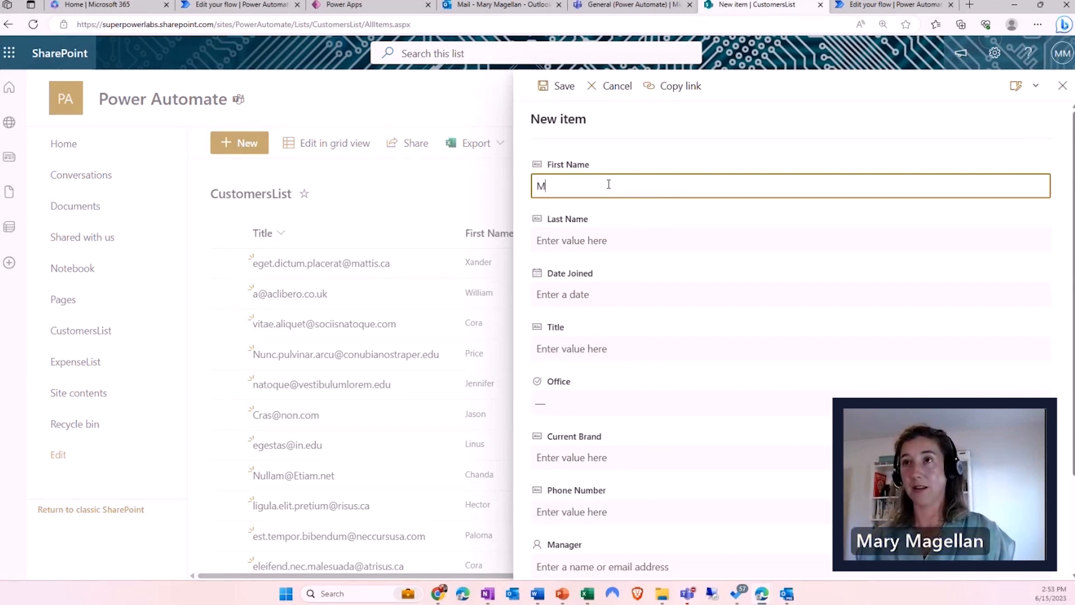
click(591, 240)
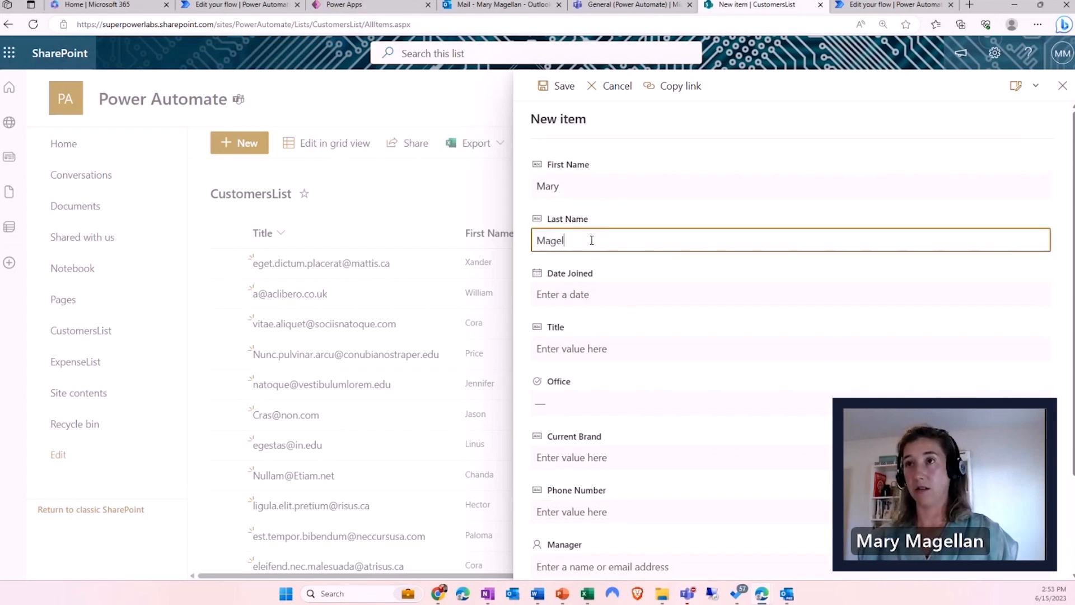
click(586, 292)
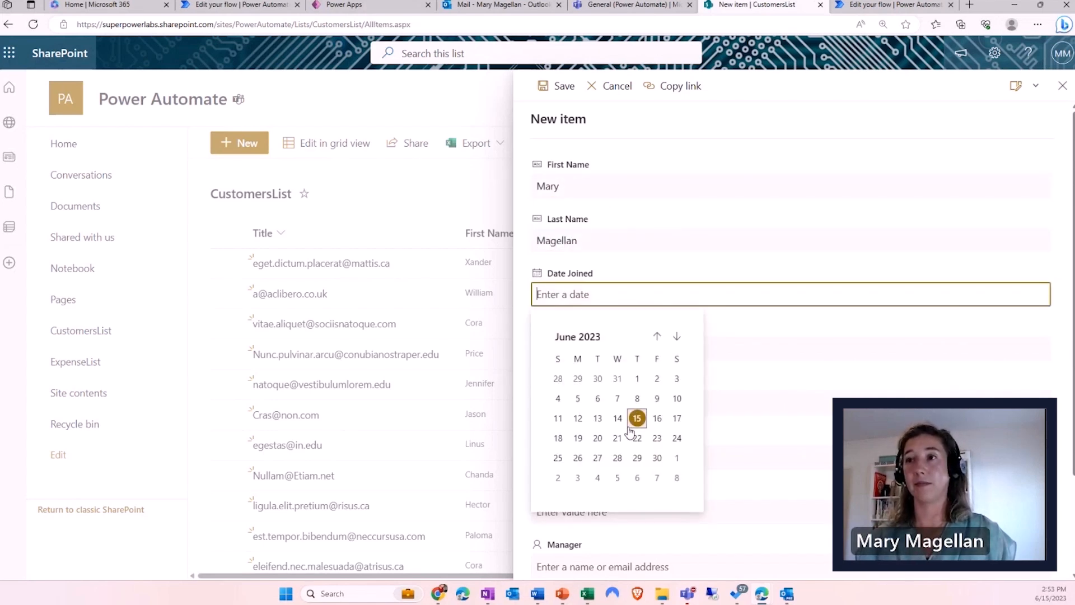
click(638, 415)
click(574, 405)
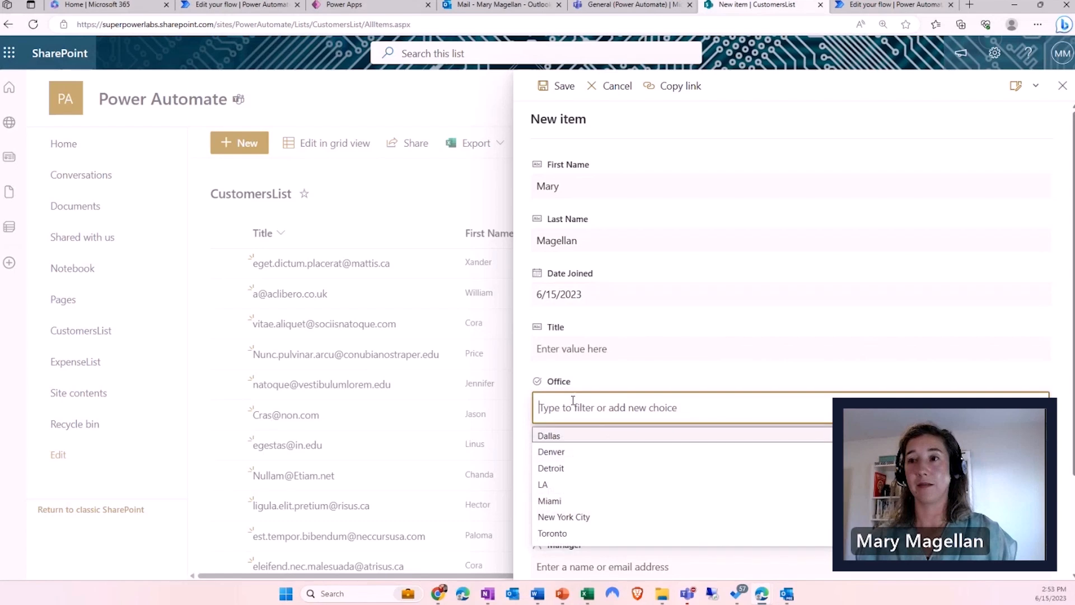
click(566, 534)
scroll(653, 396, down, 3)
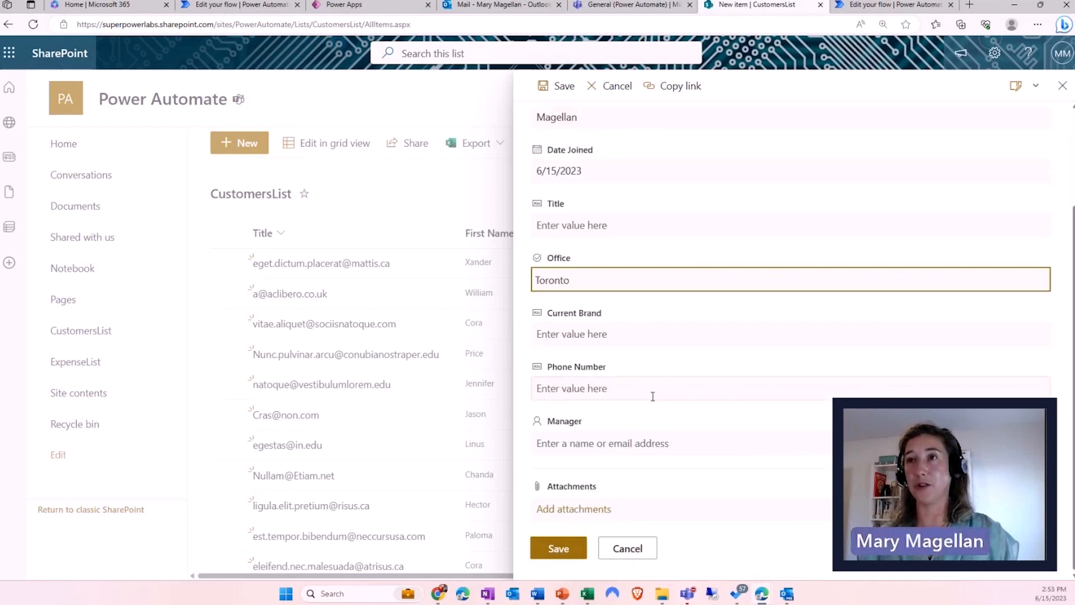
click(558, 548)
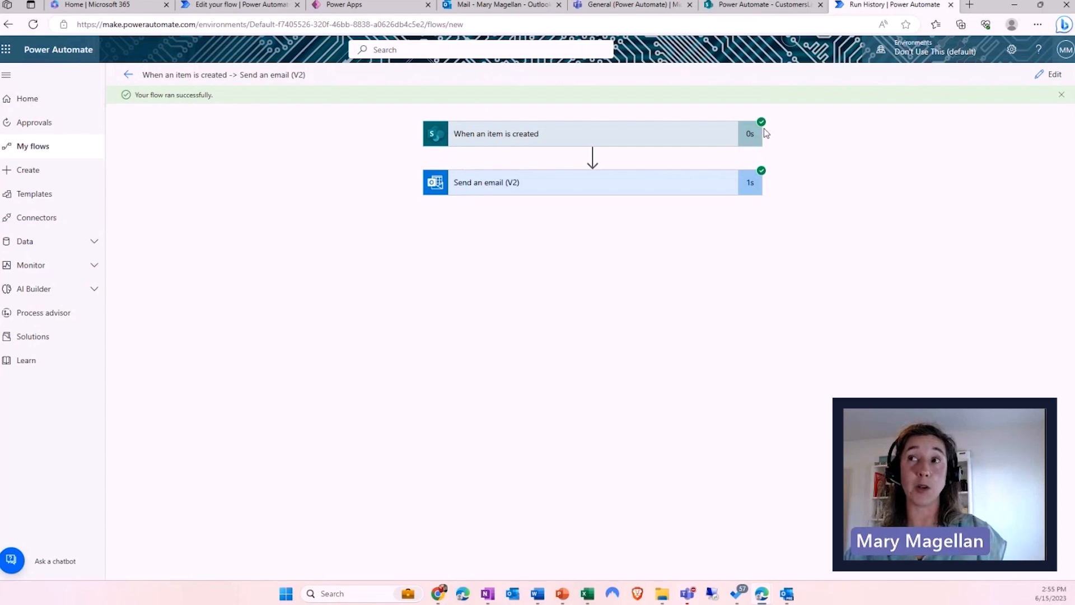
- Expand the trigger and email steps of the successful run to inspect their details
drag(773, 128, 781, 128)
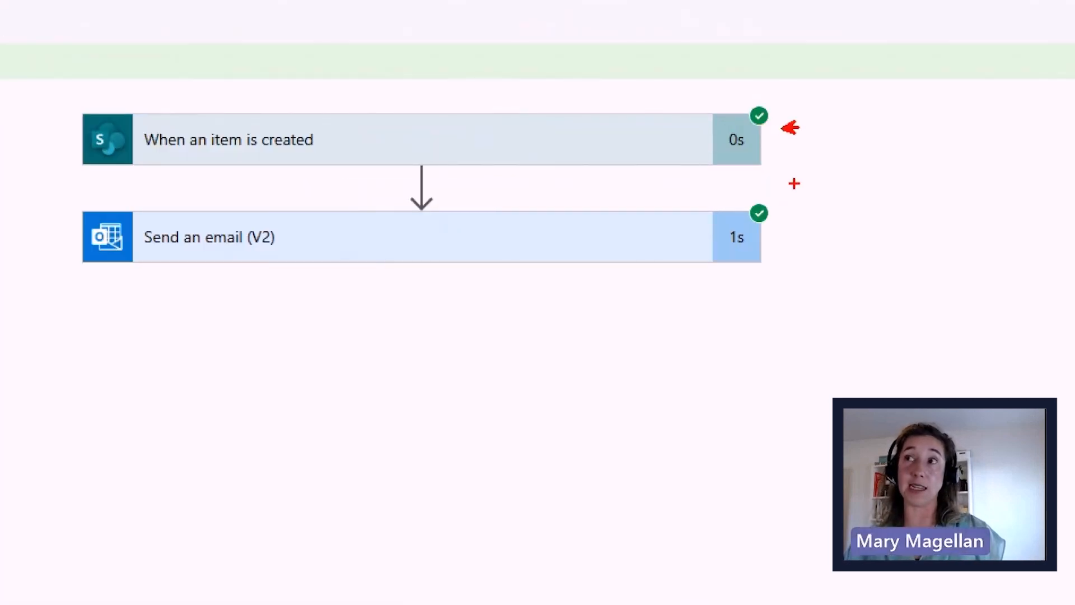
drag(775, 168, 801, 169)
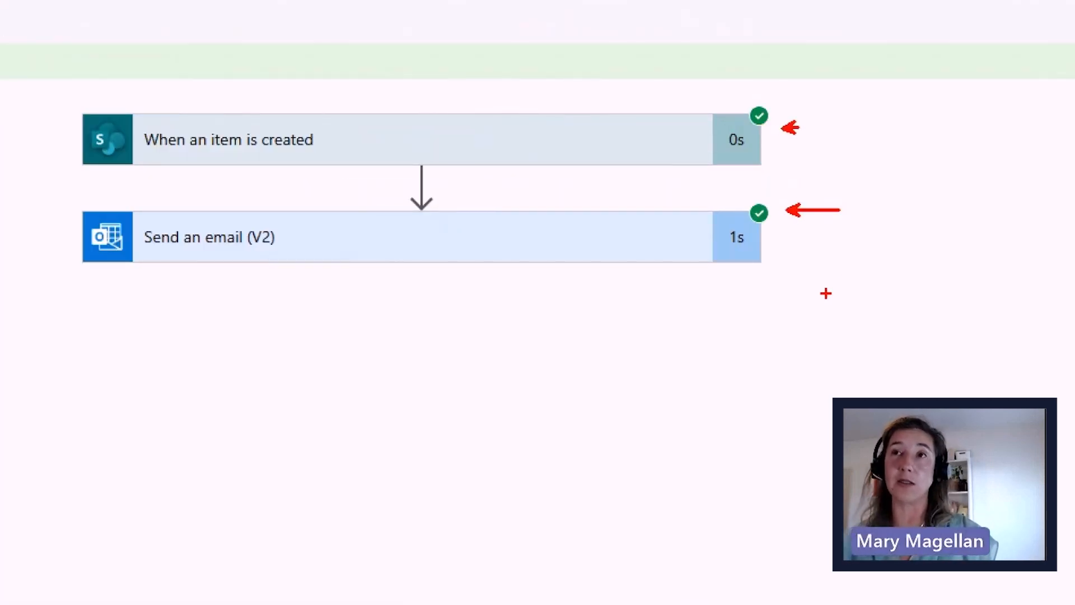
drag(745, 207, 783, 227)
drag(775, 208, 727, 250)
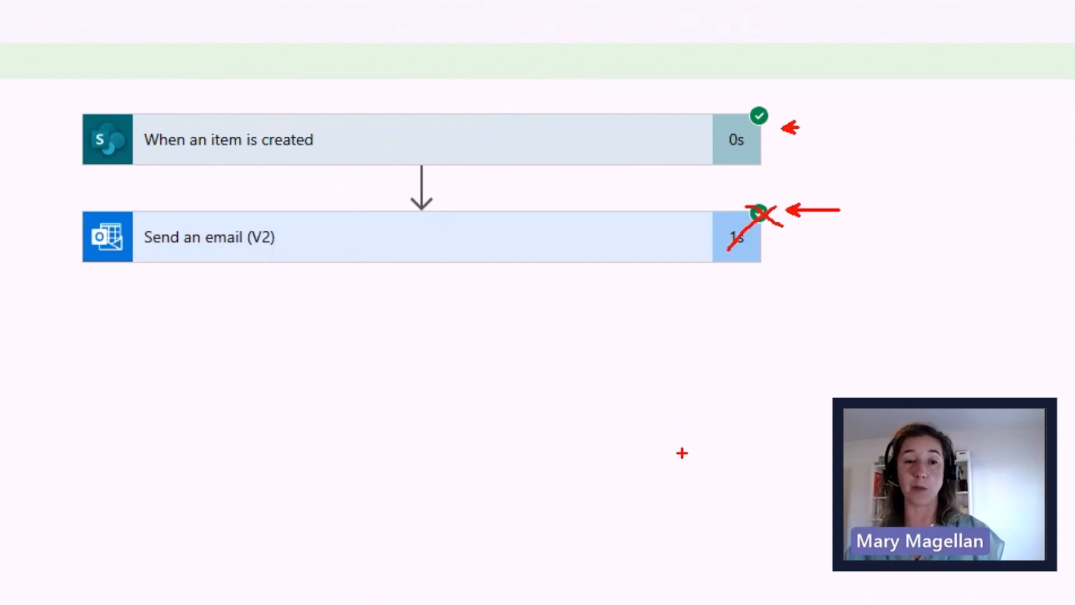
key(Escape)
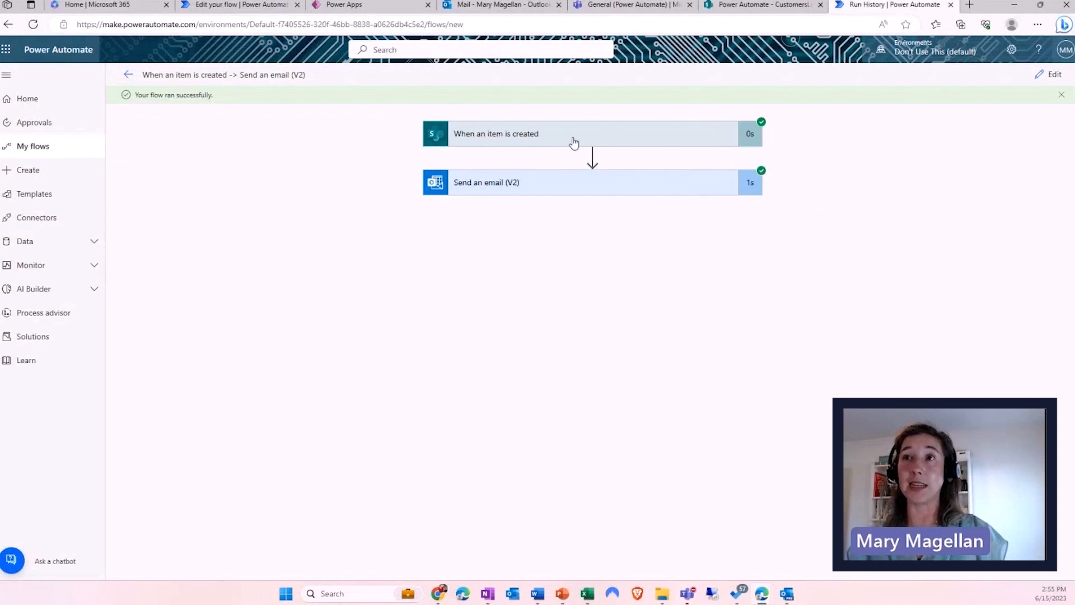
click(575, 143)
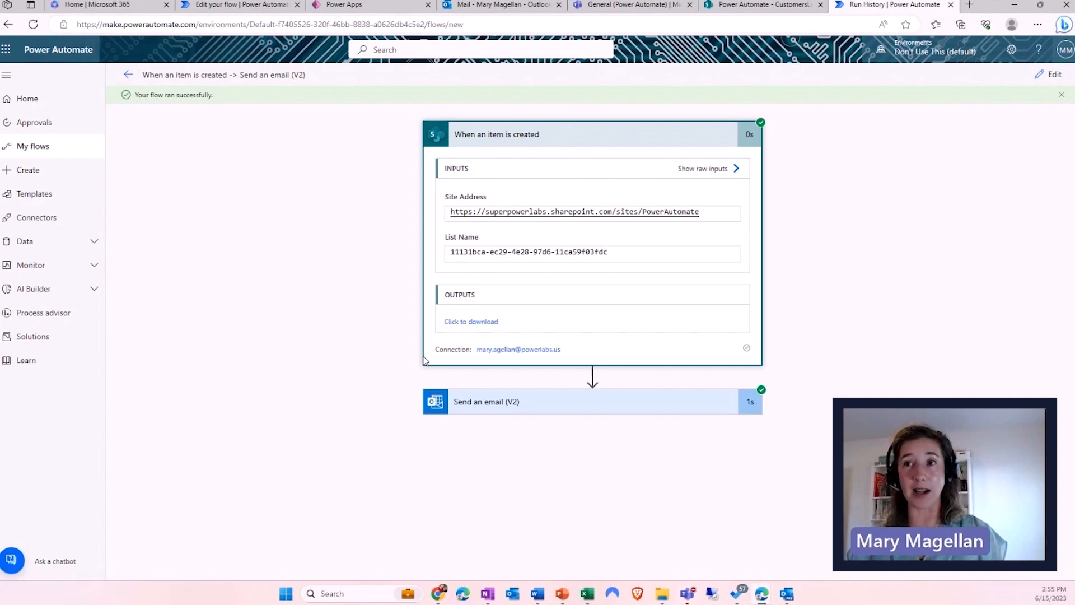
click(479, 412)
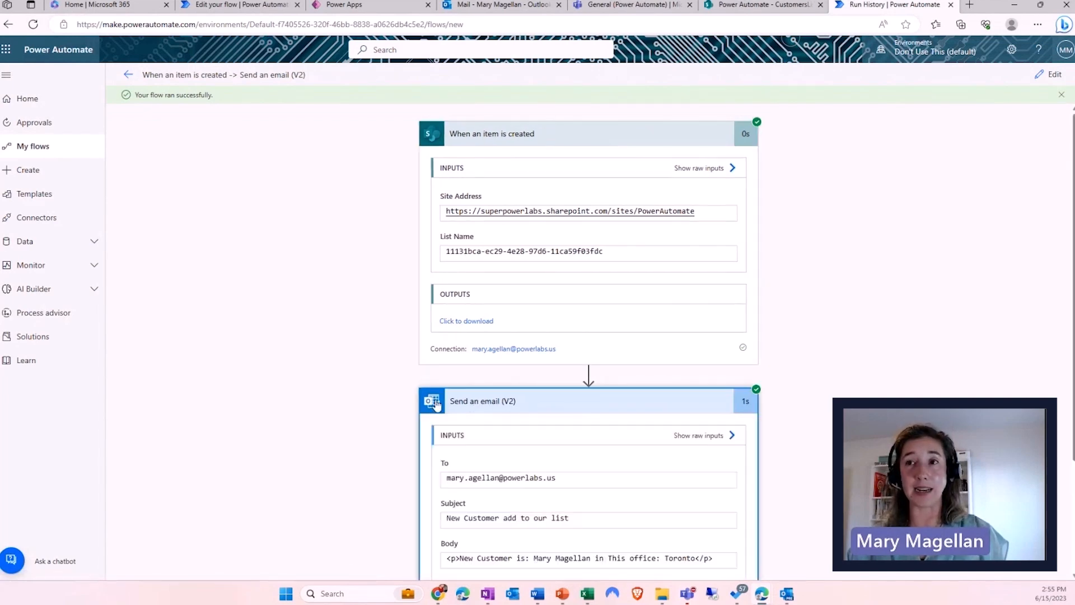
scroll(407, 409, down, 3)
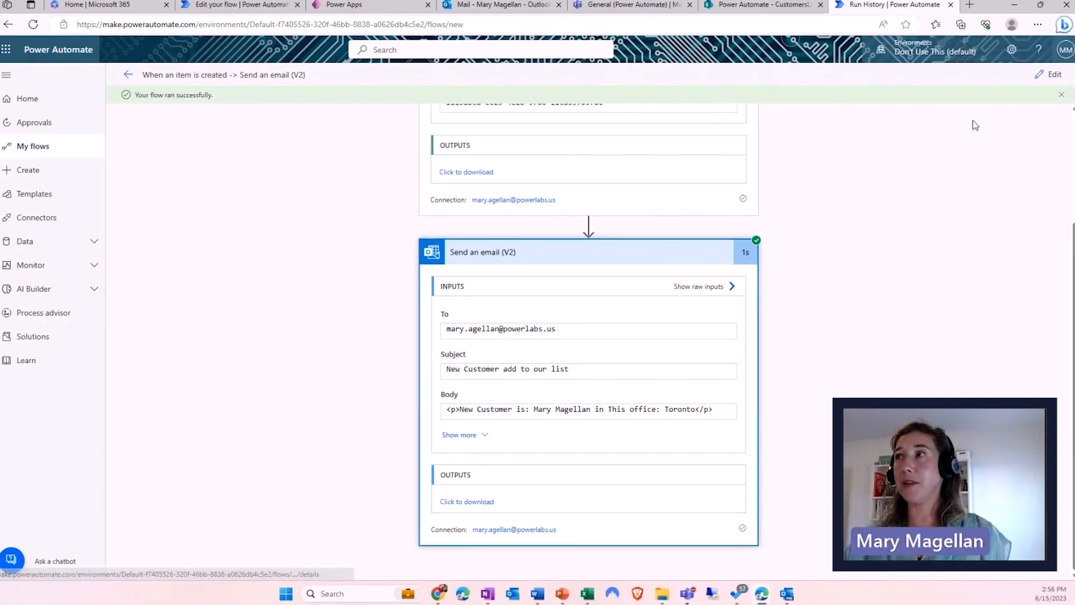
- Return the flow to edit mode, then go back to the SharePoint CustomersList page
click(1040, 76)
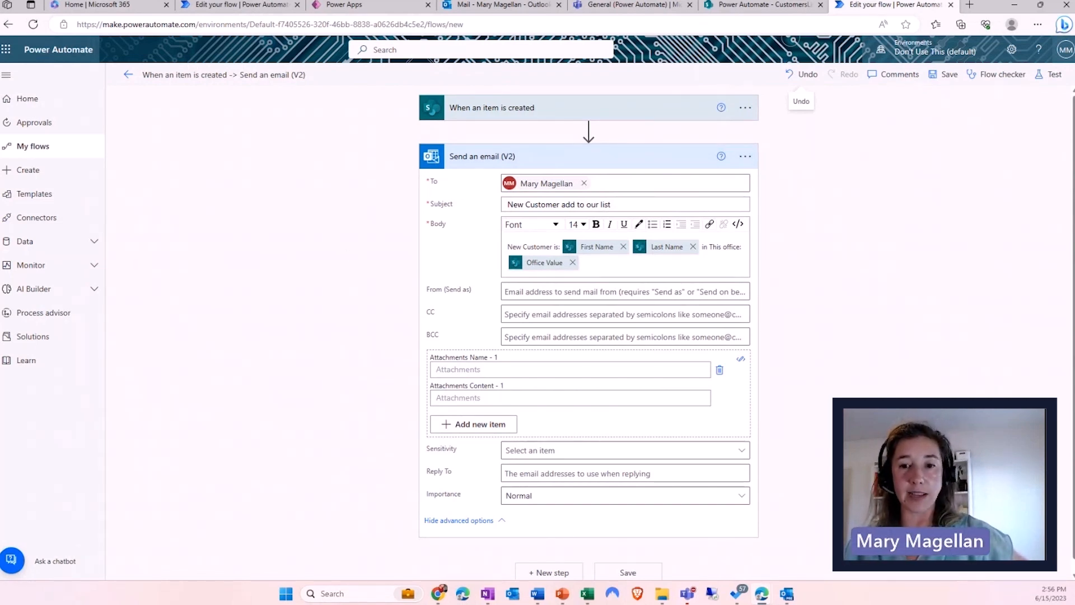
key(alt+Tab)
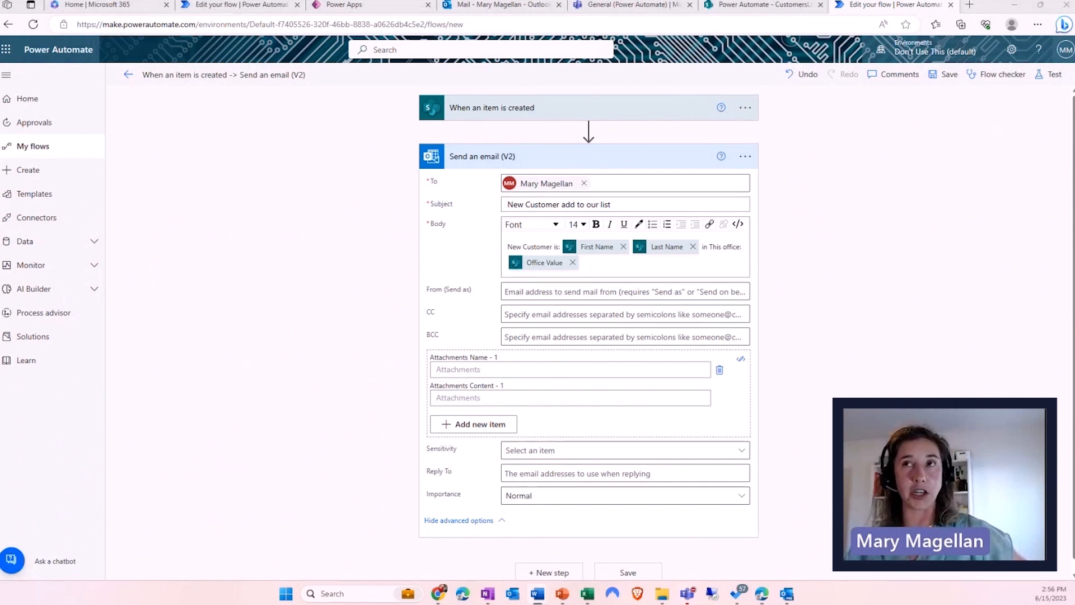
click(724, 12)
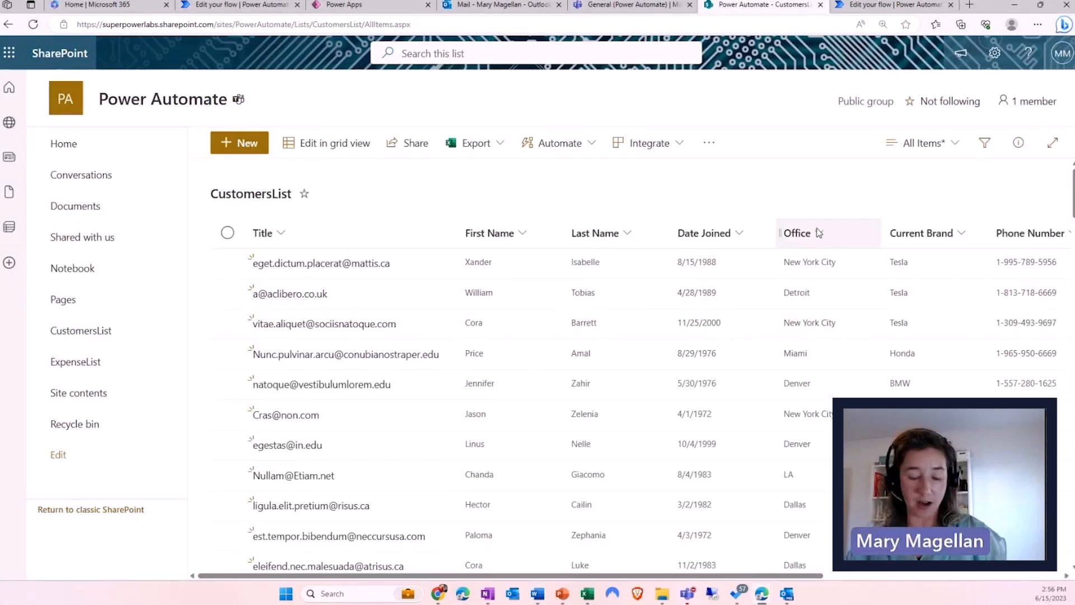
- Look over the CustomersList Office column, then return to the flow editor
drag(784, 206, 863, 461)
drag(825, 287, 866, 252)
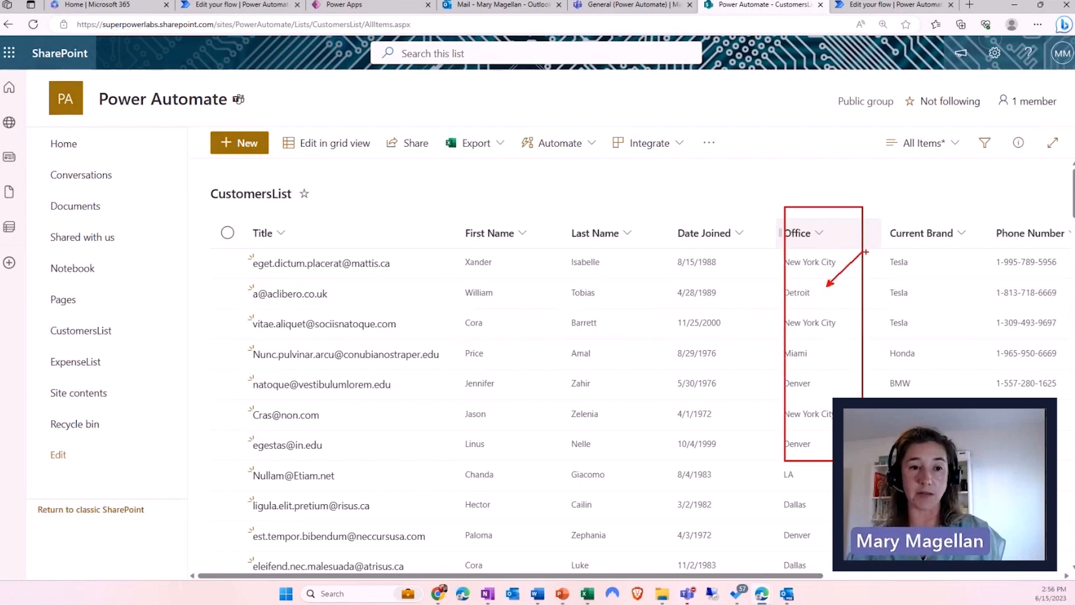
key(Escape)
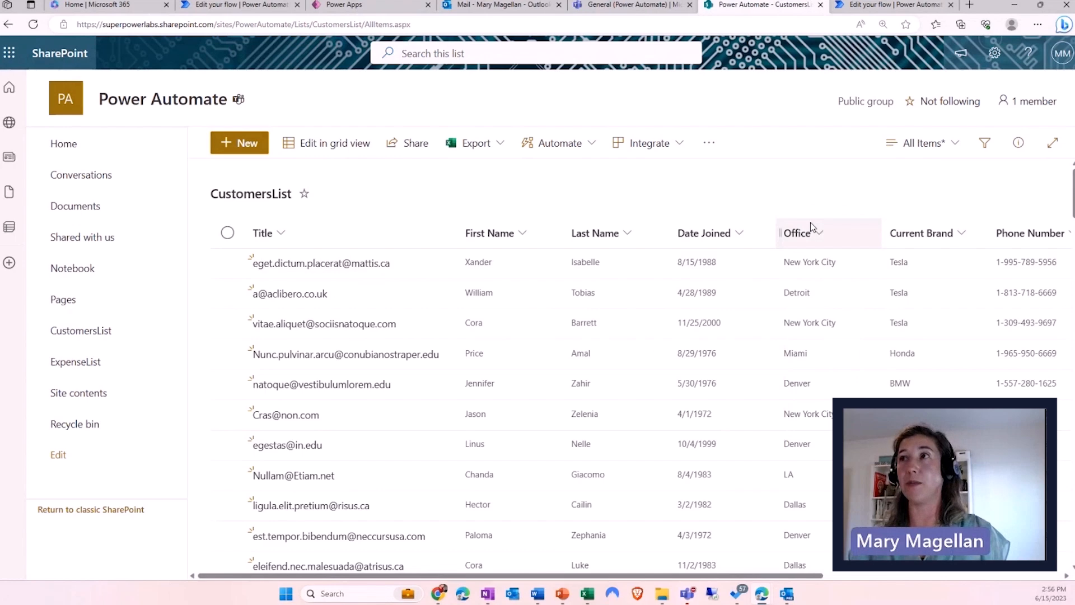
click(874, 10)
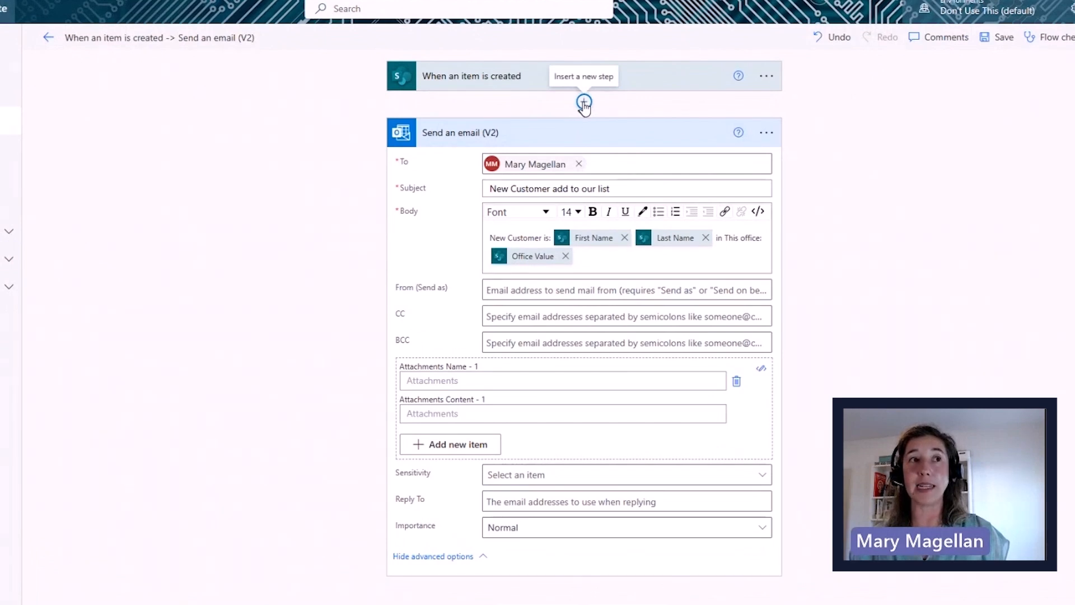
- Insert a new action after the trigger and pick the SharePoint connector
click(583, 104)
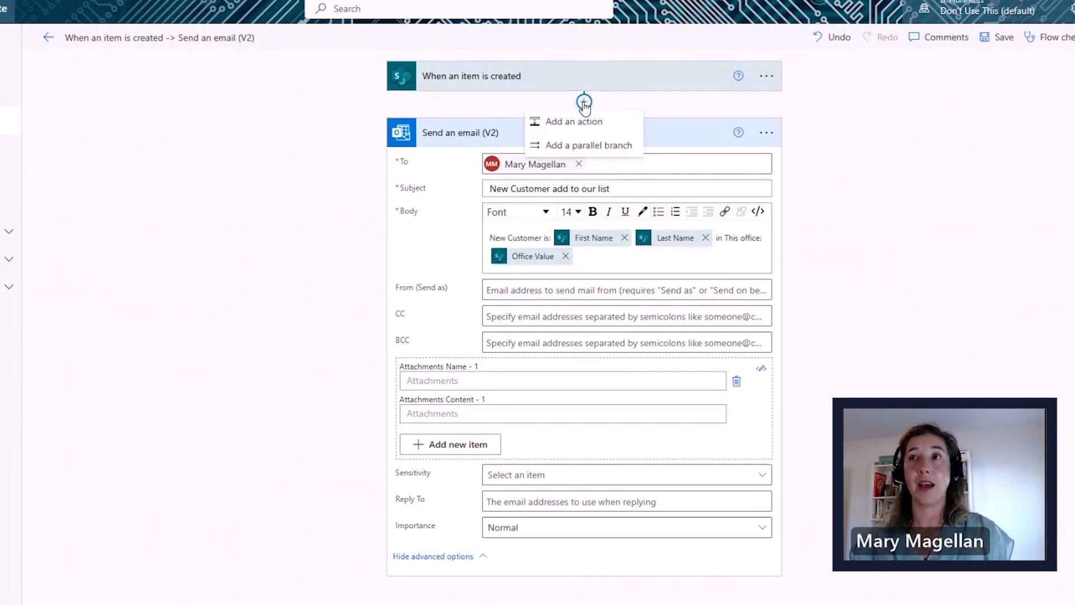
click(571, 122)
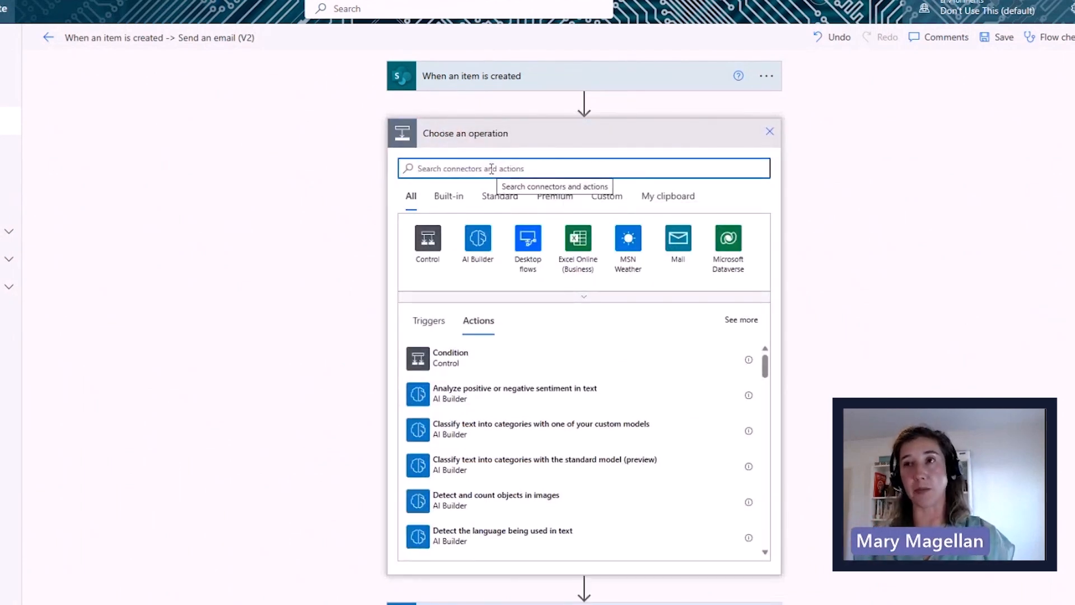
text(sharepoint)
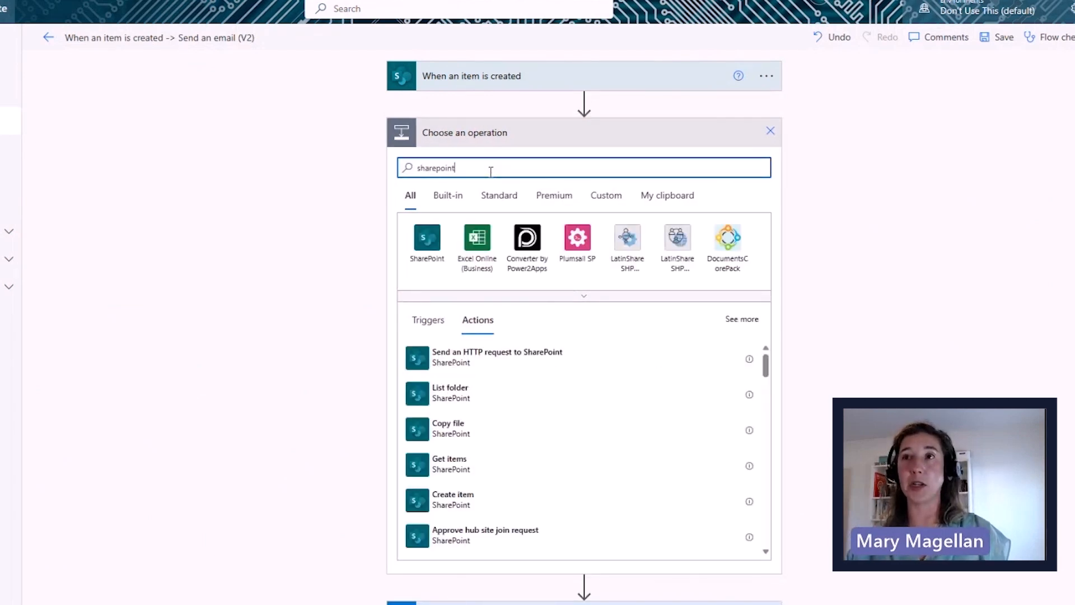
click(427, 241)
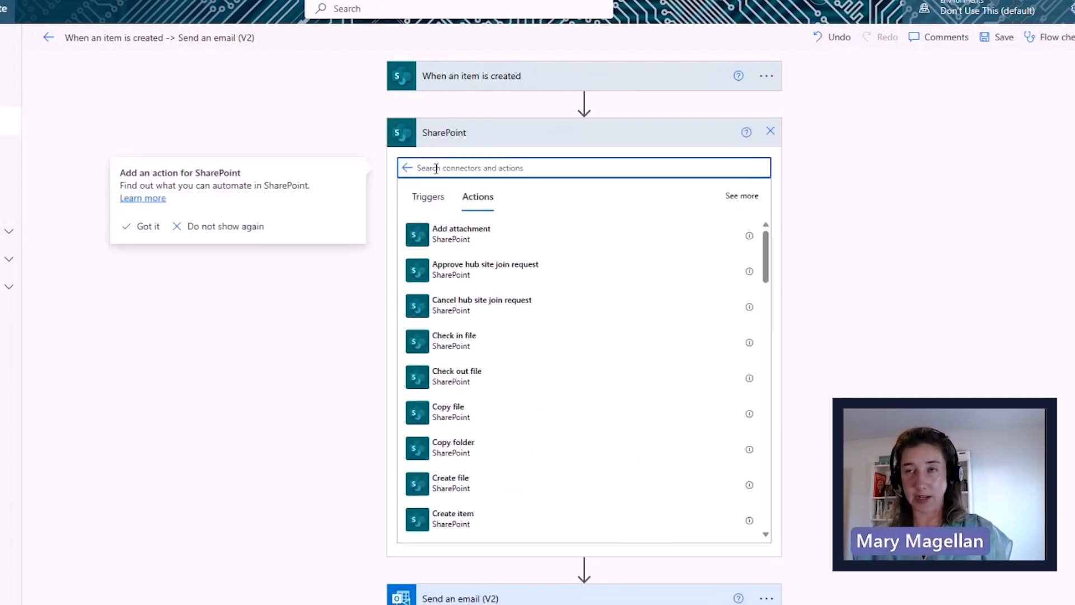
- Search 'get changes' and add Get changes for an item or a file (properties only)
text(get)
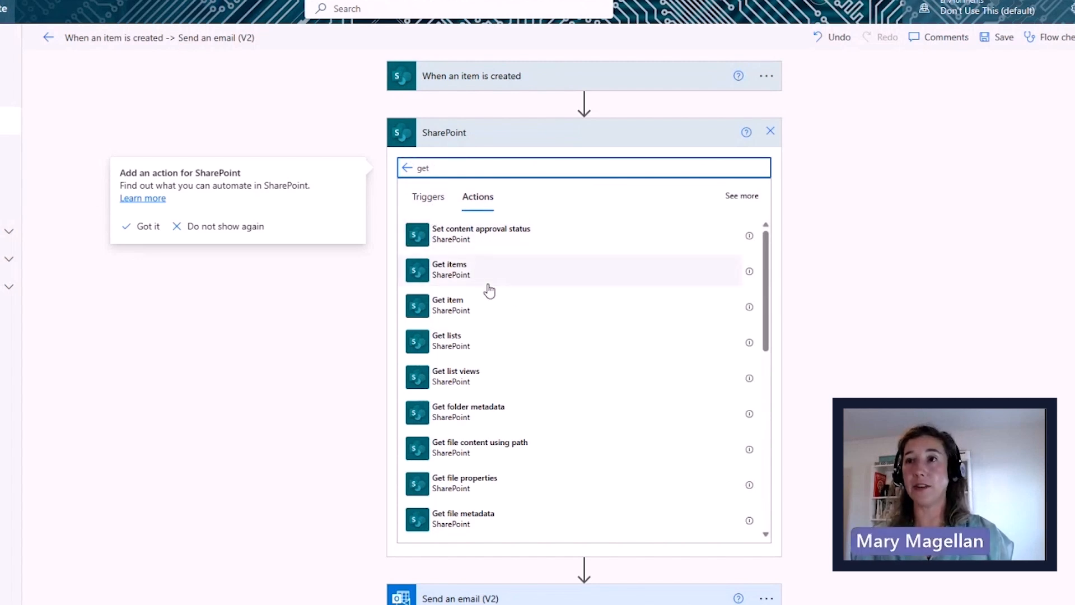
scroll(524, 424, down, 3)
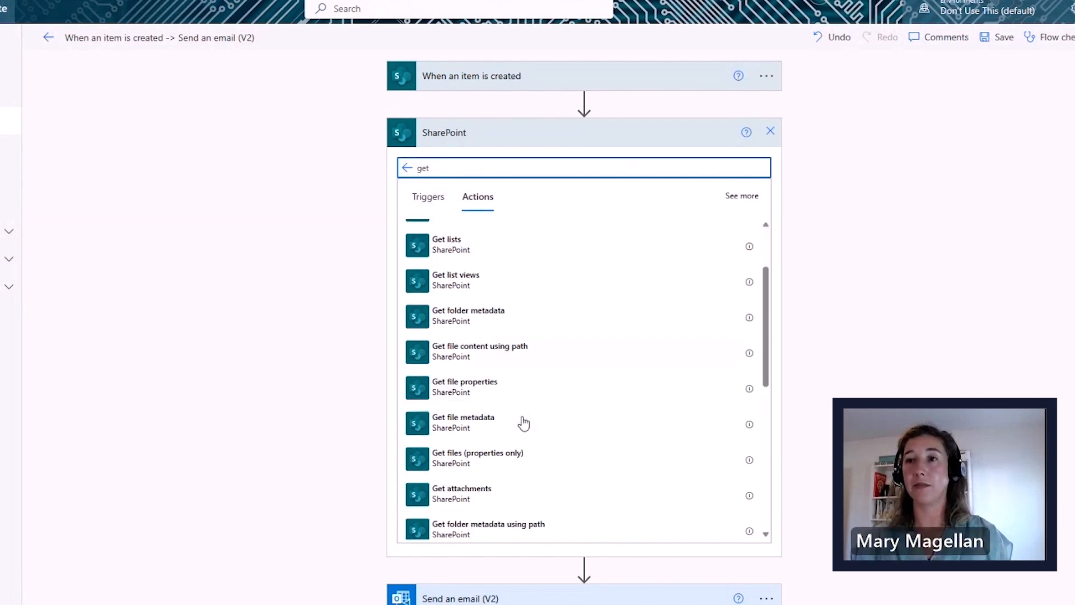
scroll(524, 424, down, 3)
scroll(523, 420, up, 6)
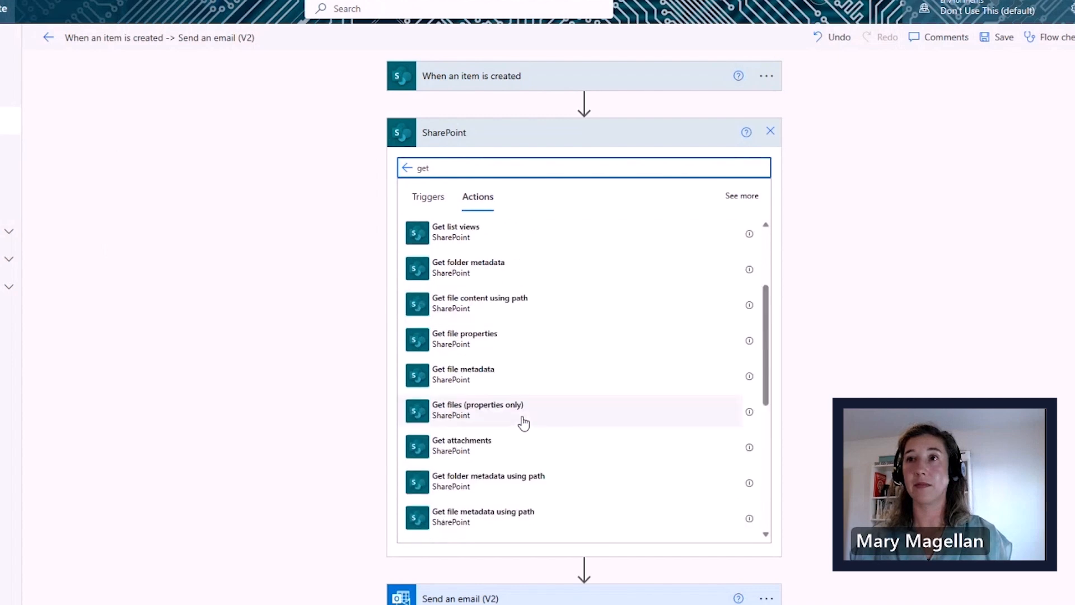
text(changes)
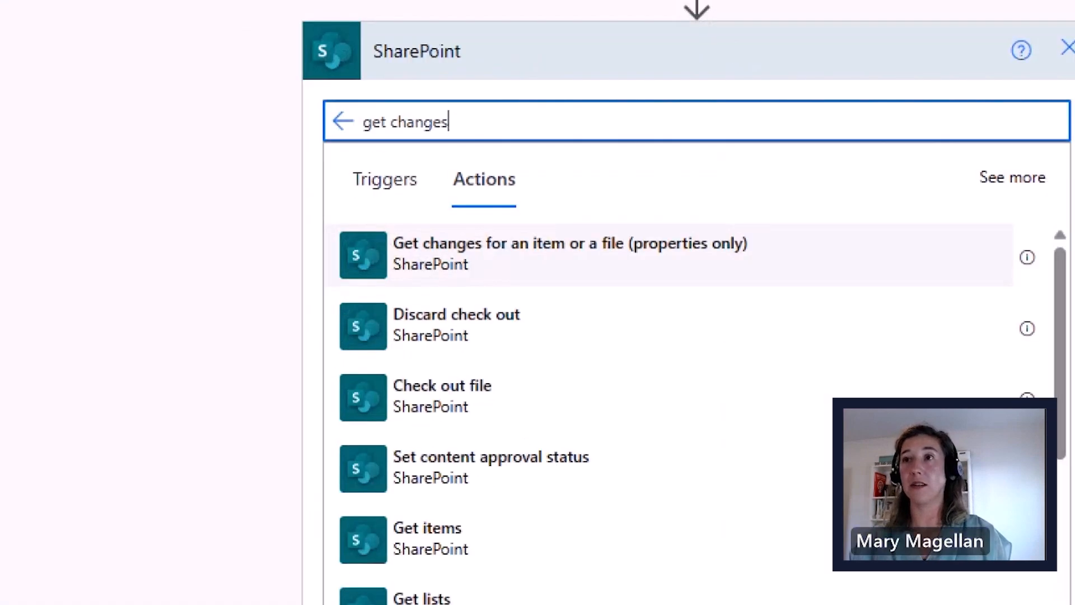
drag(355, 240, 287, 227)
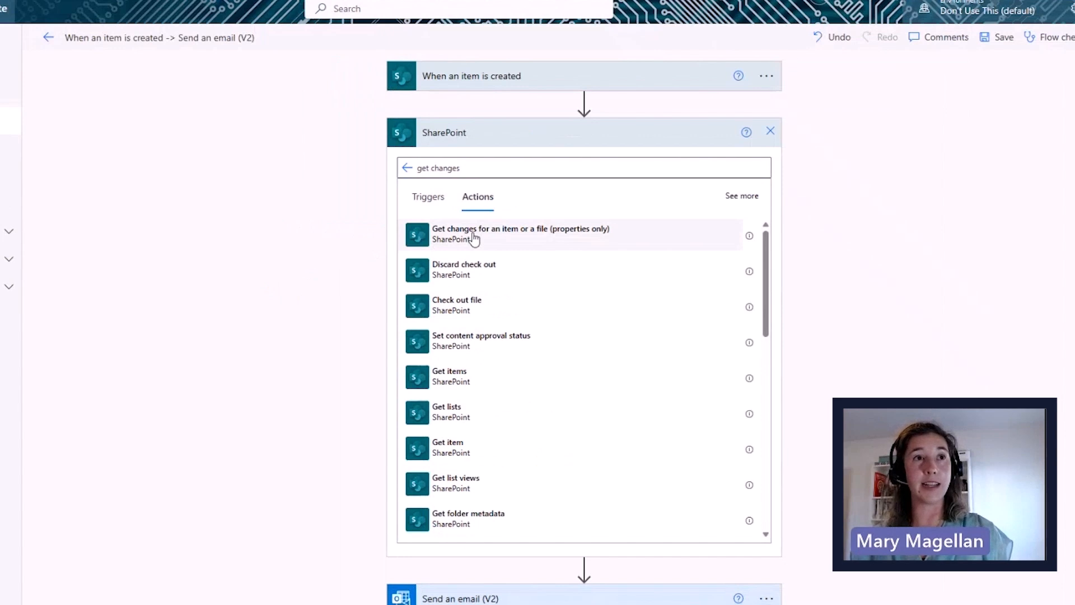
click(474, 239)
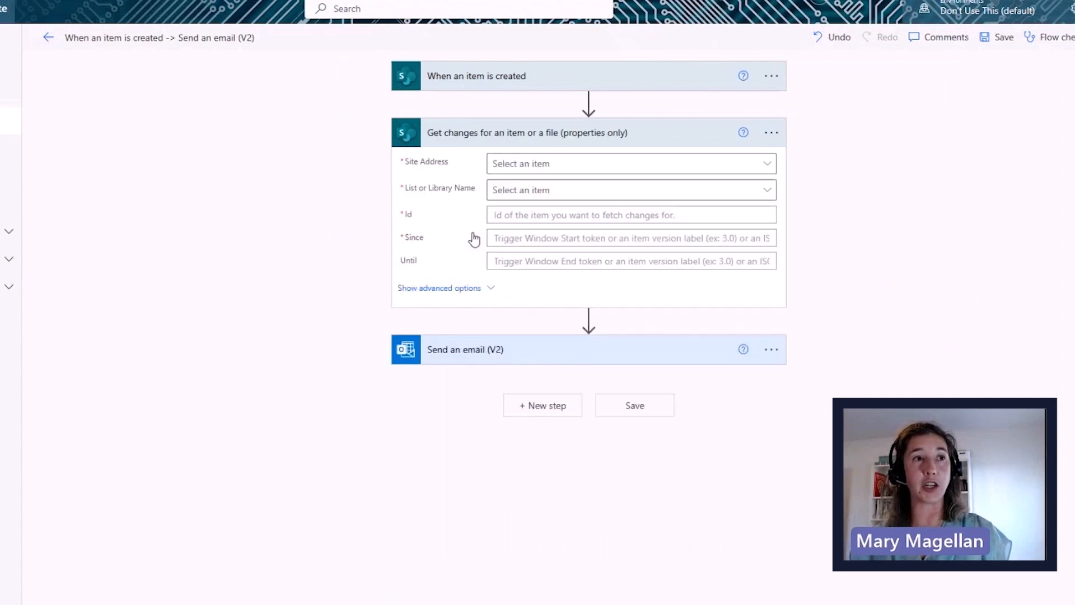
- In the Get changes card, select the Power Automate site address and the CustomersList list
click(529, 171)
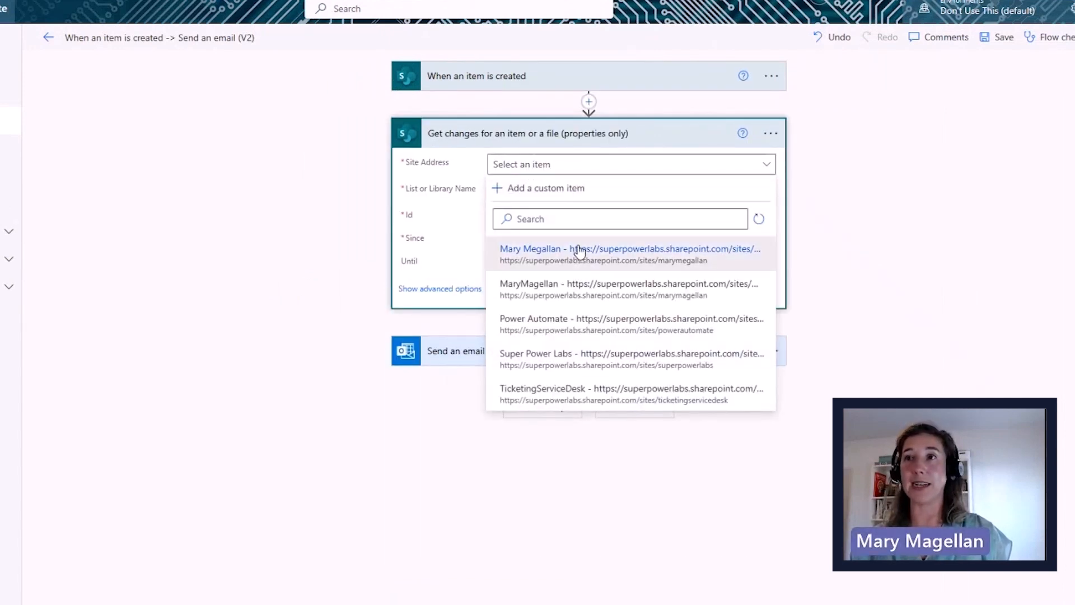
click(552, 319)
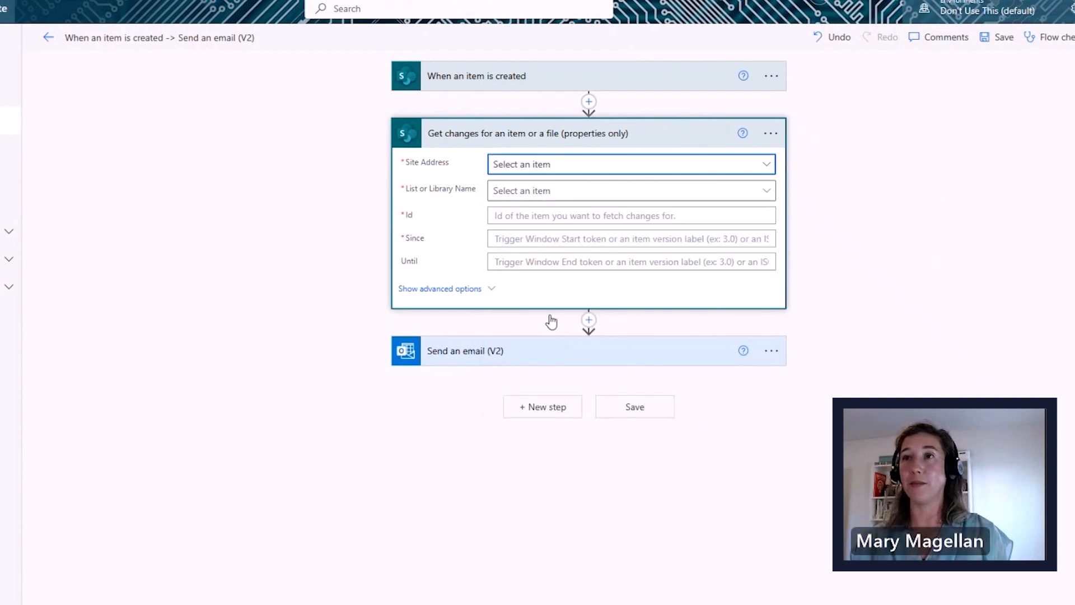
click(531, 195)
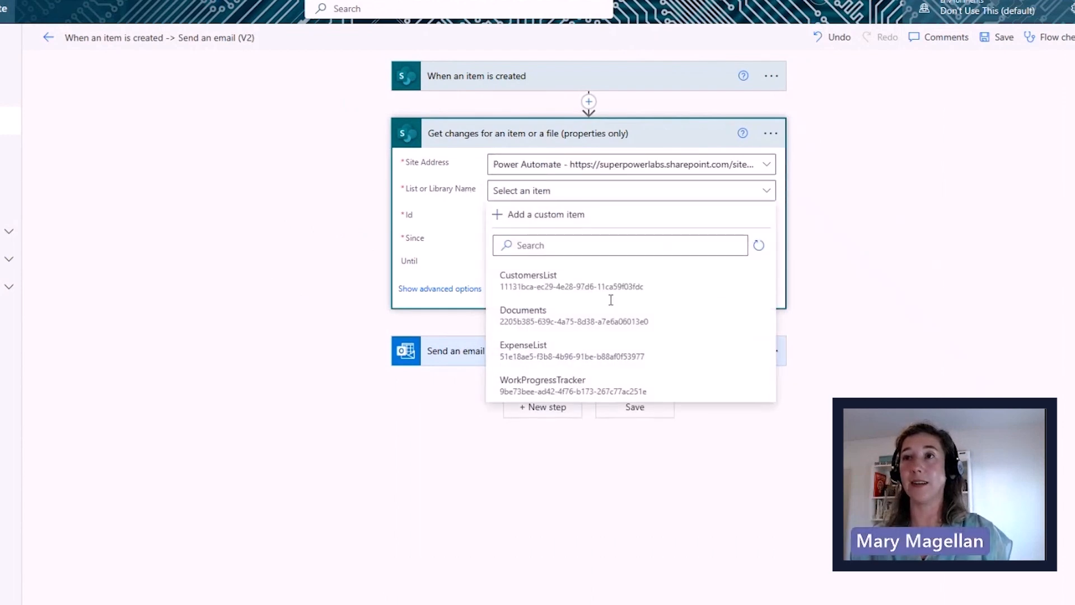
click(529, 280)
click(504, 215)
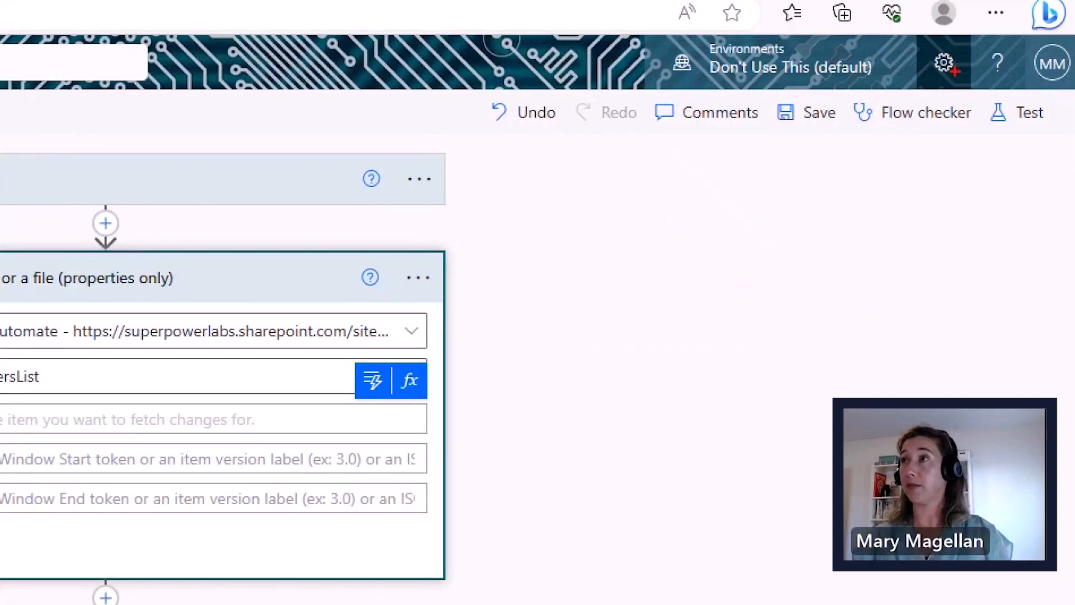
mouse_move(940, 80)
mouse_down()
mouse_move(923, 182)
mouse_move(979, 181)
mouse_up()
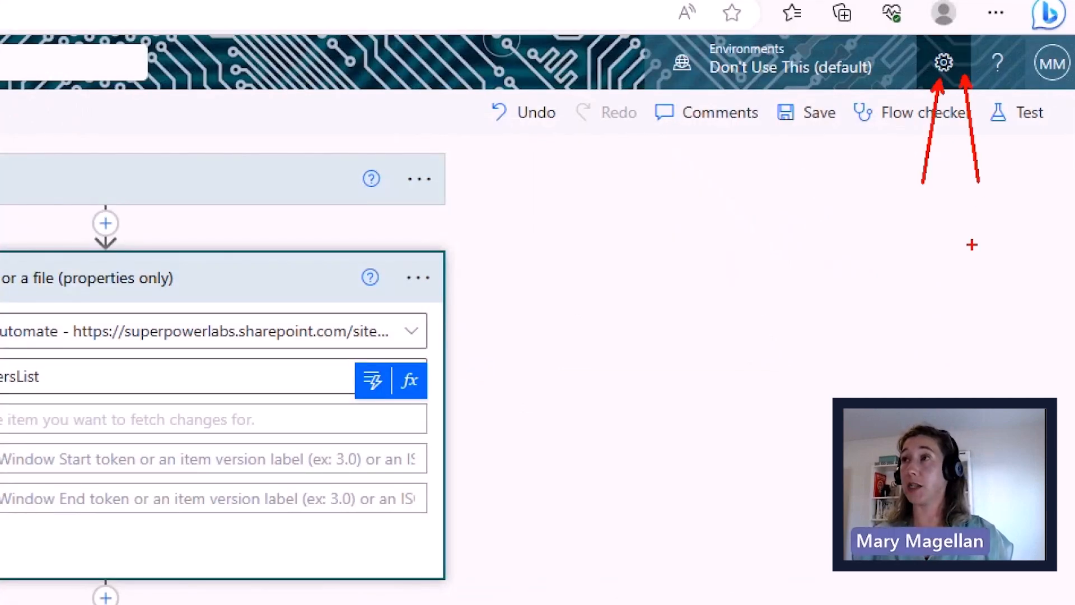
key(Escape)
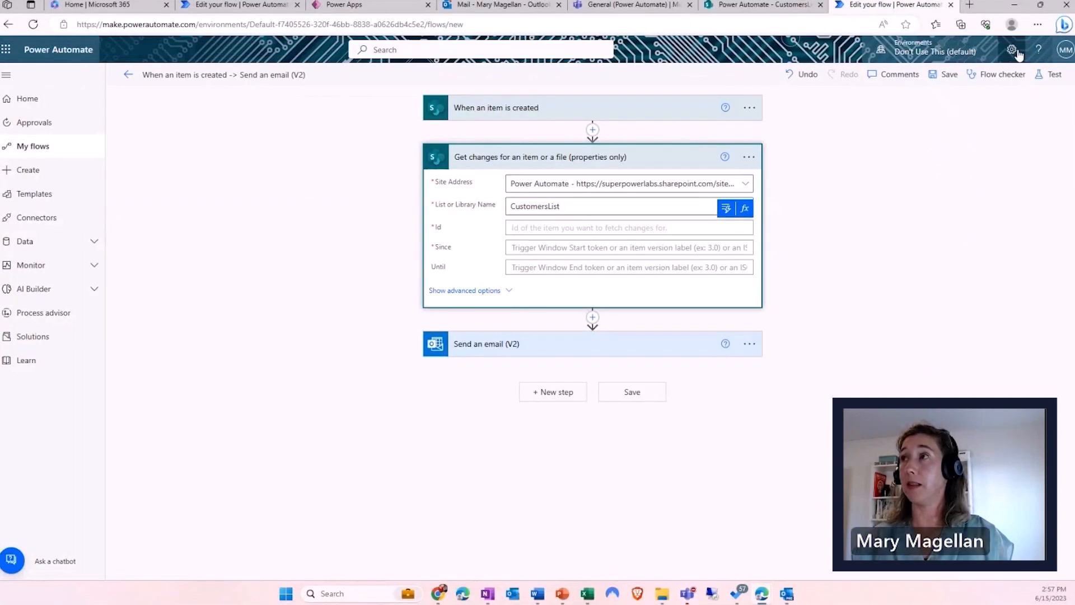
- Open all Power Automate settings, confirm Experimental Features is On, and save
click(1013, 52)
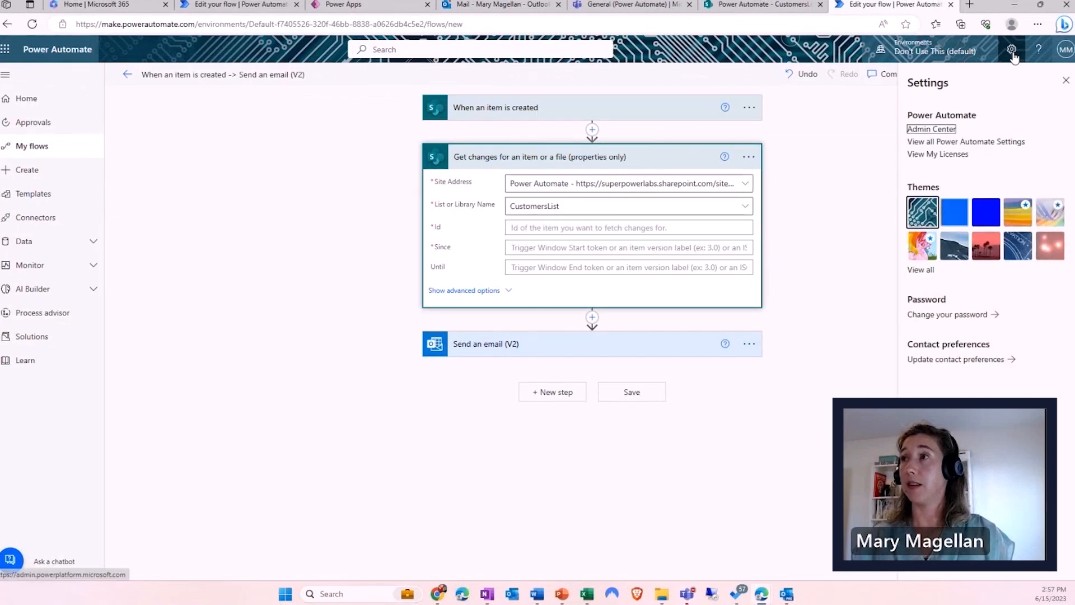
click(968, 118)
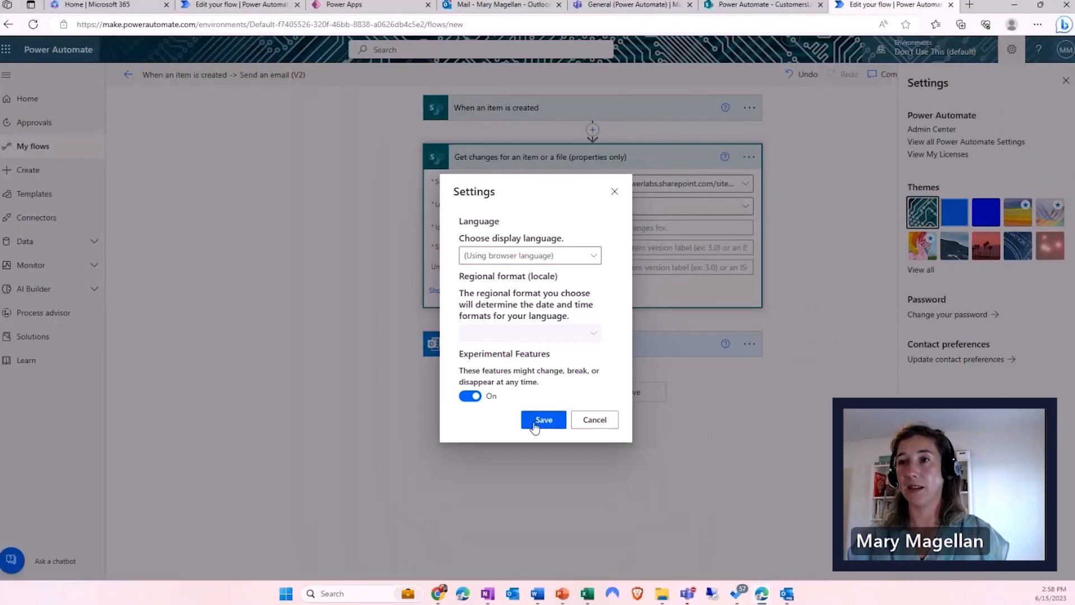
click(552, 443)
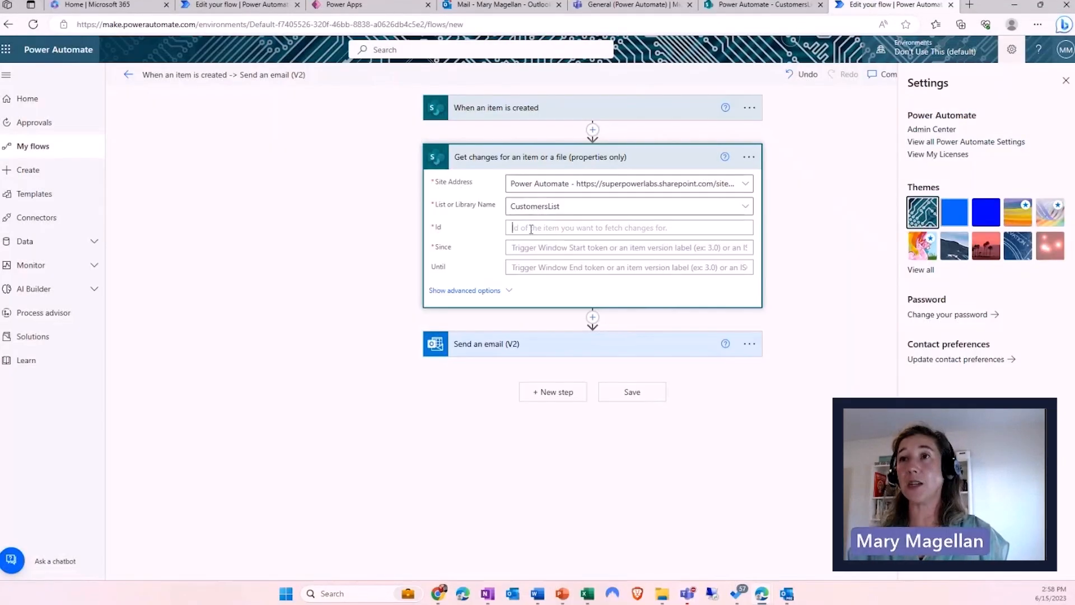
- Insert the trigger's ID into the Id field and search dynamic values for 'trigger'
click(726, 209)
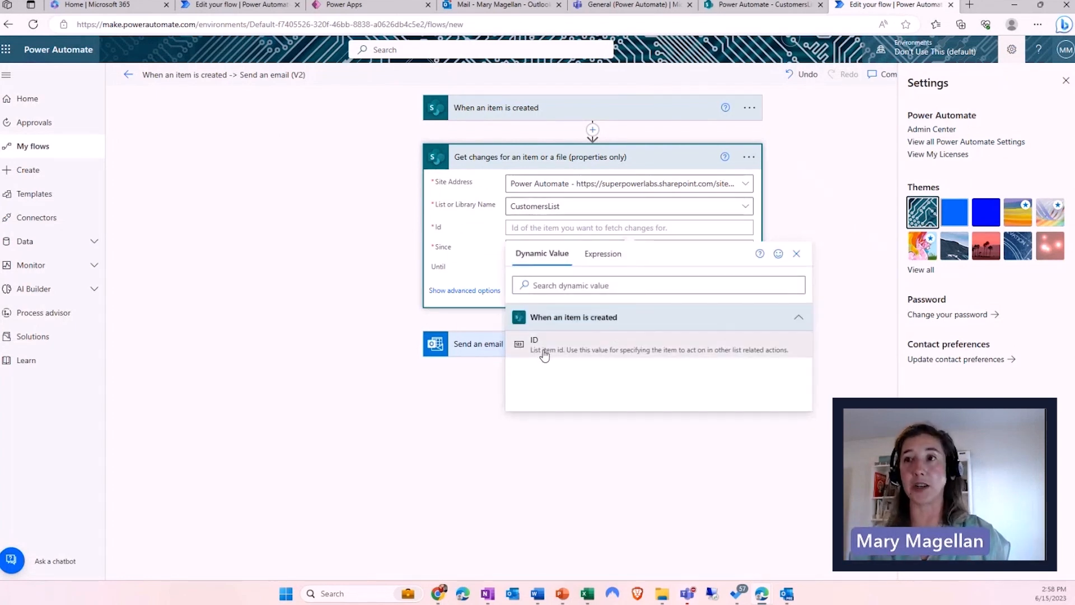
click(535, 343)
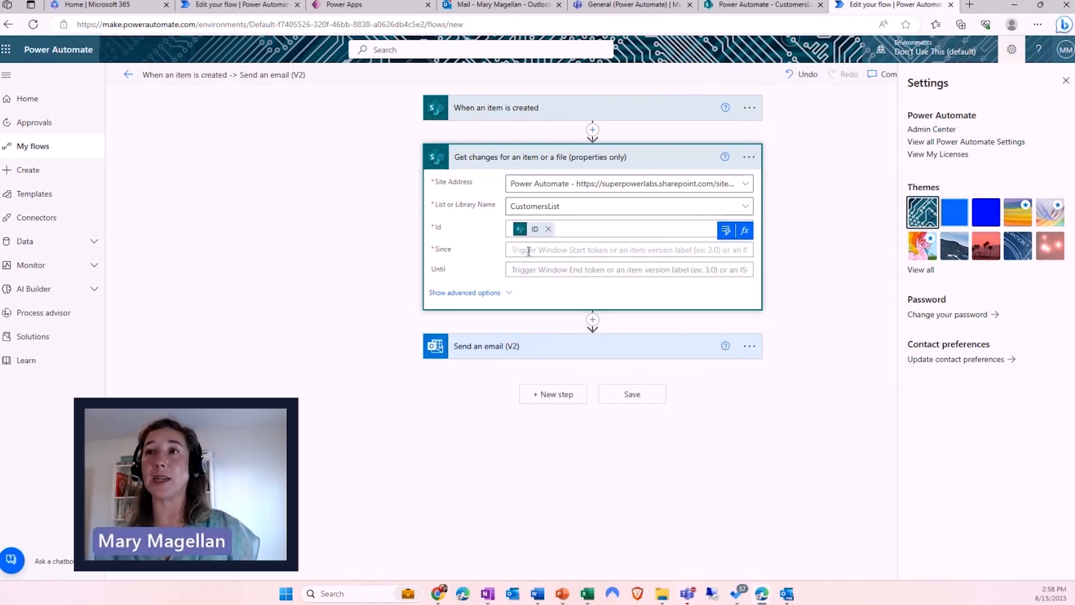
click(725, 230)
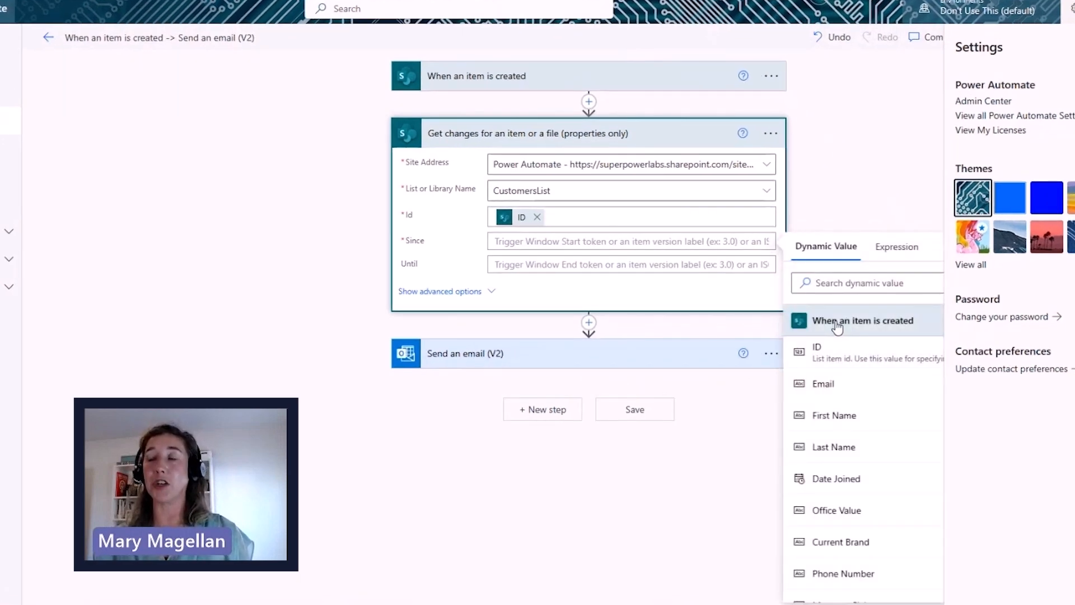
click(847, 287)
text(trigger)
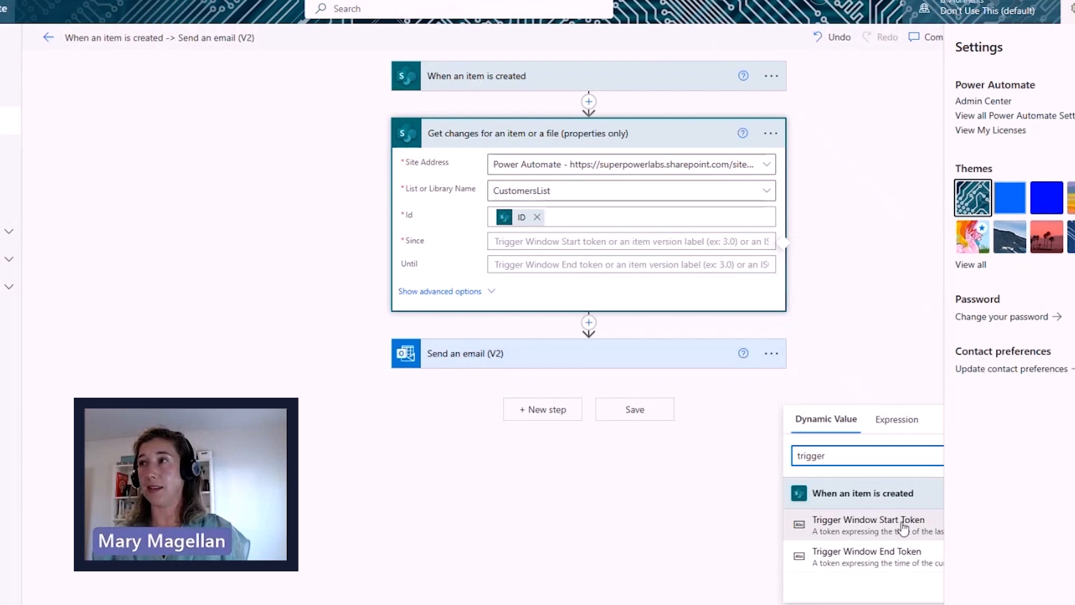
- Close the Settings panel and set Since to the Trigger Window Start Token
click(1068, 81)
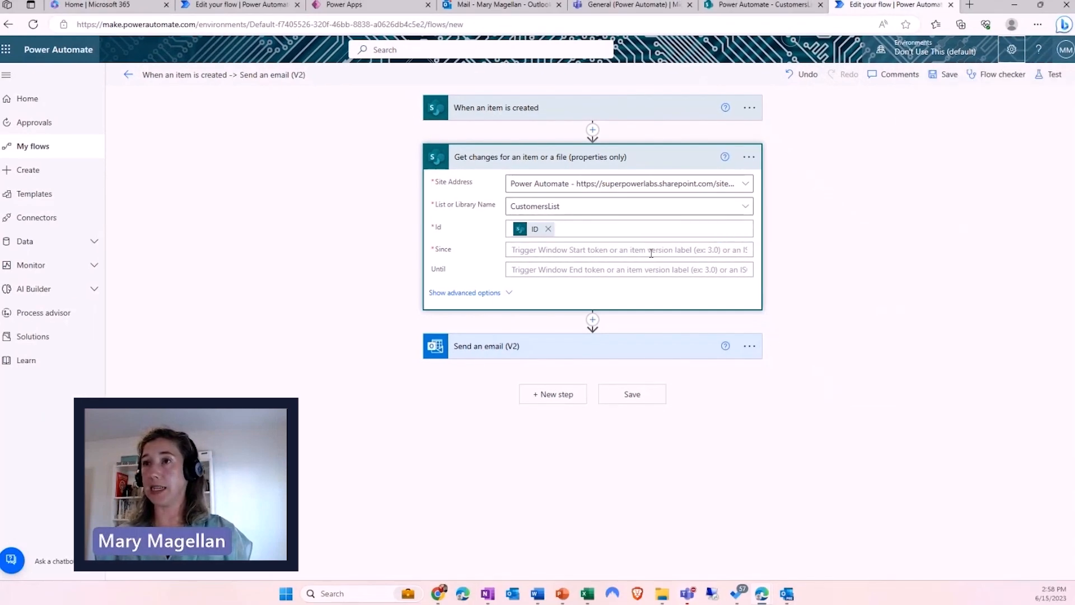
click(726, 231)
click(793, 285)
text(trigger)
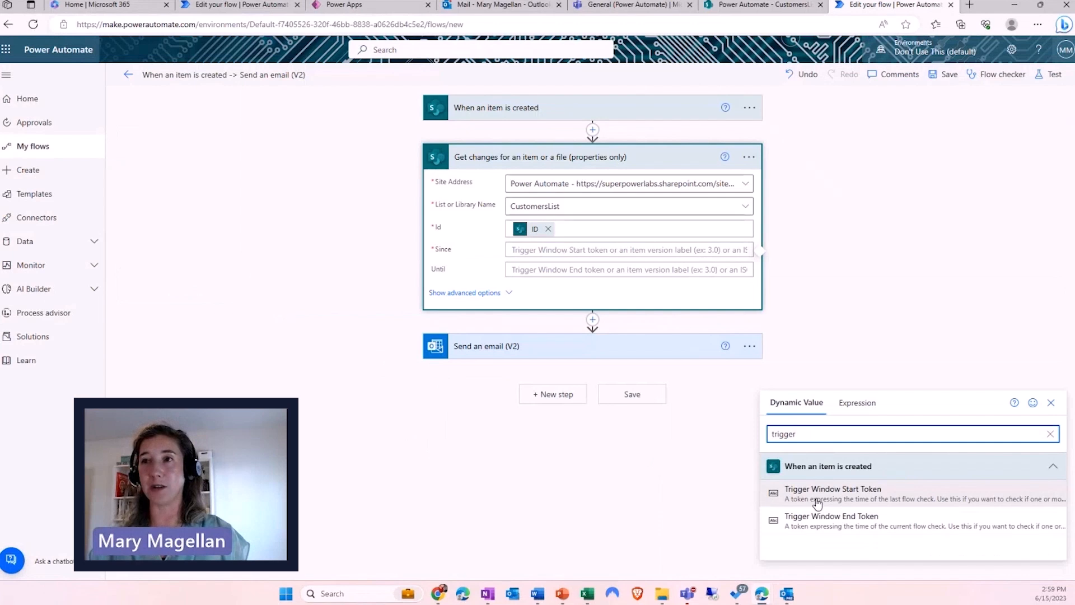
click(818, 496)
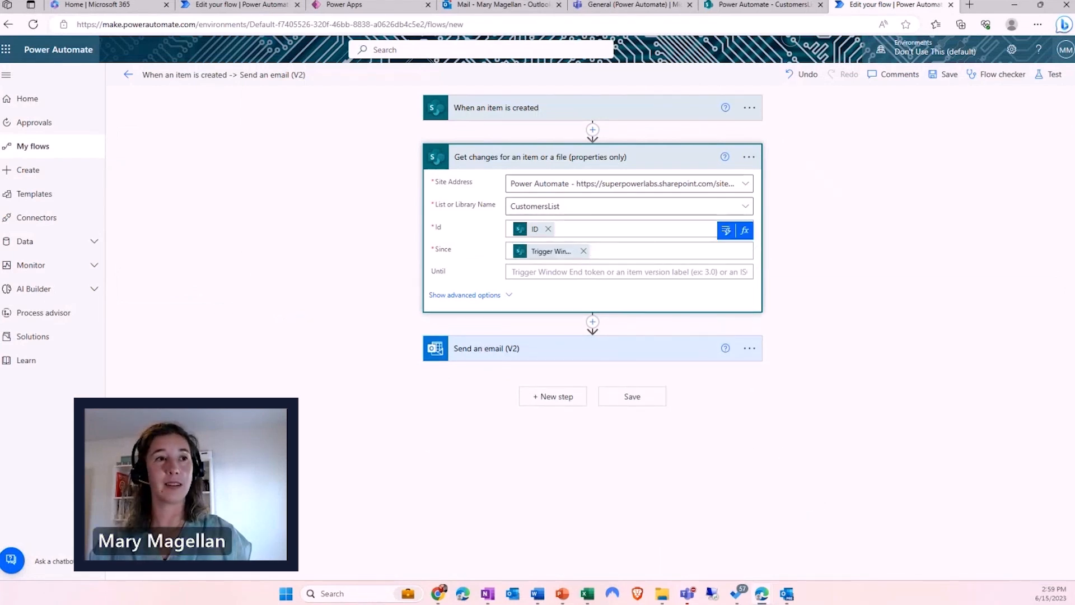
key(alt+Tab)
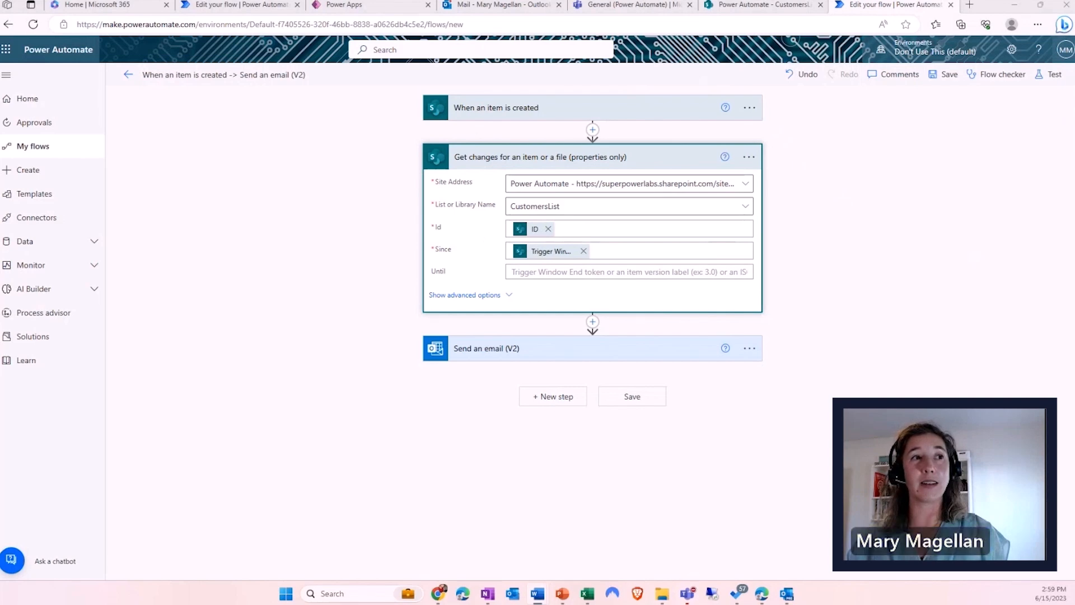
- Save the flow and test it automatically with the most recent successful trigger
click(630, 399)
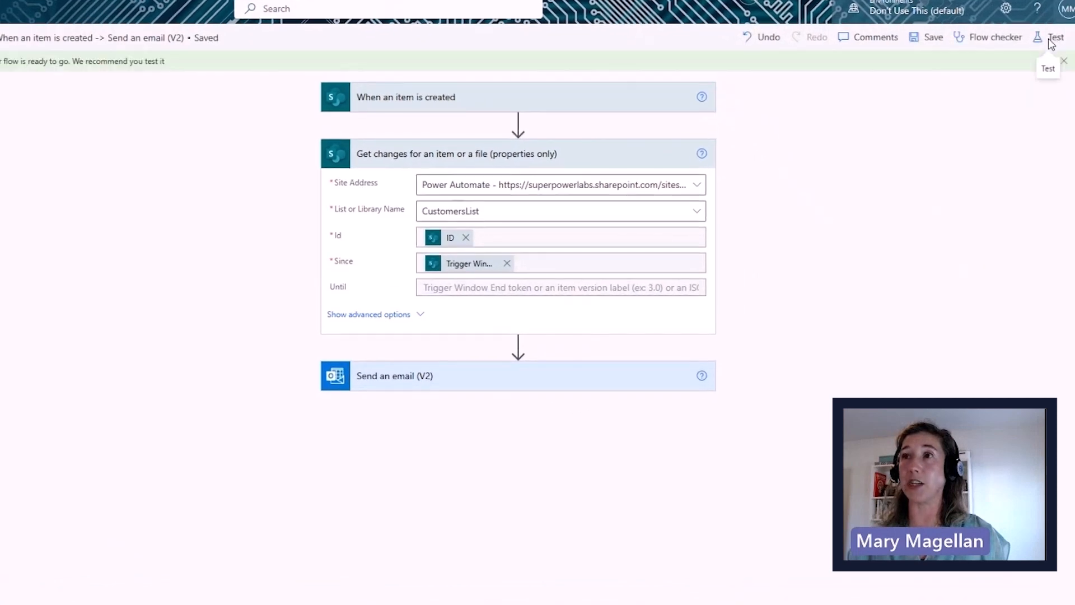
click(1052, 43)
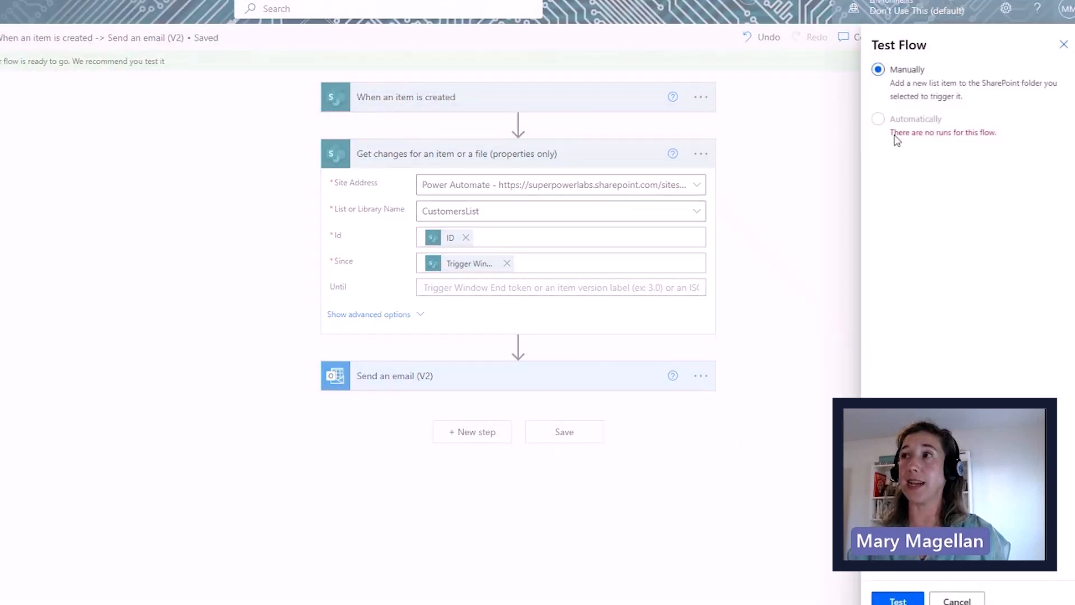
click(878, 120)
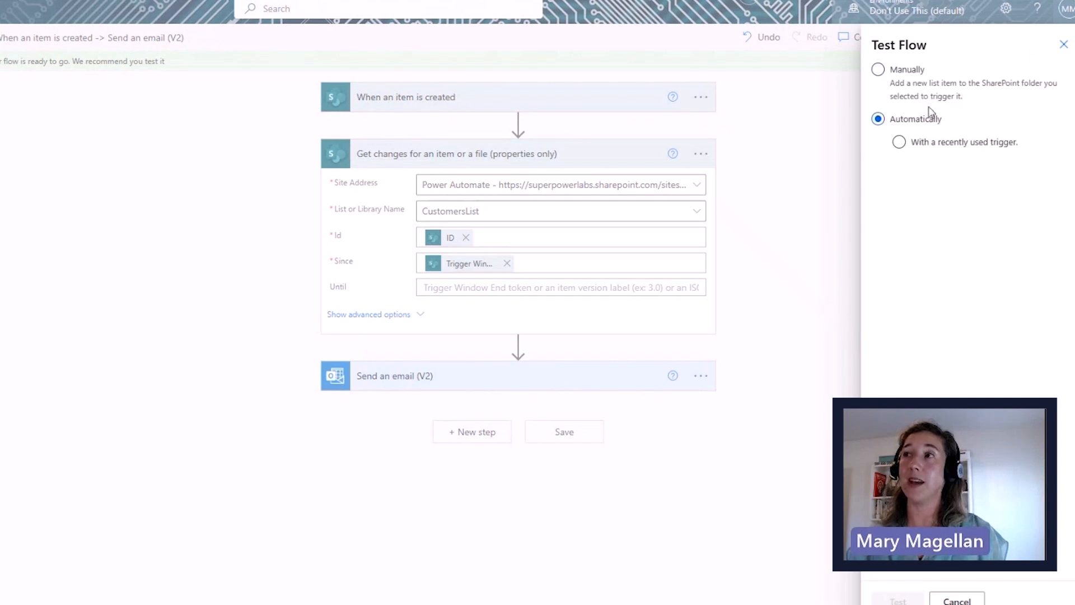
click(899, 142)
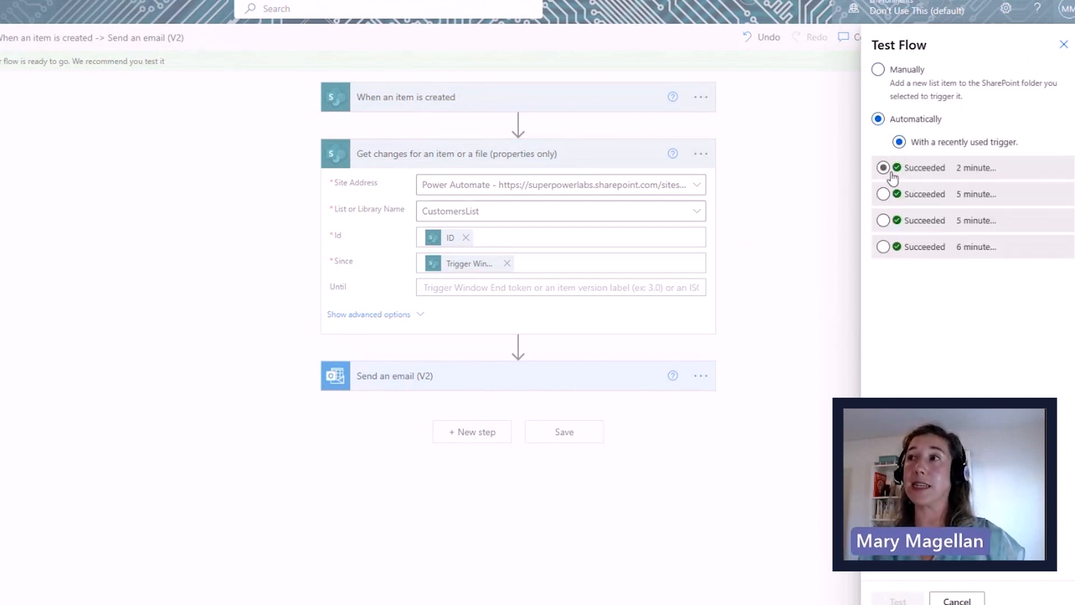
click(883, 168)
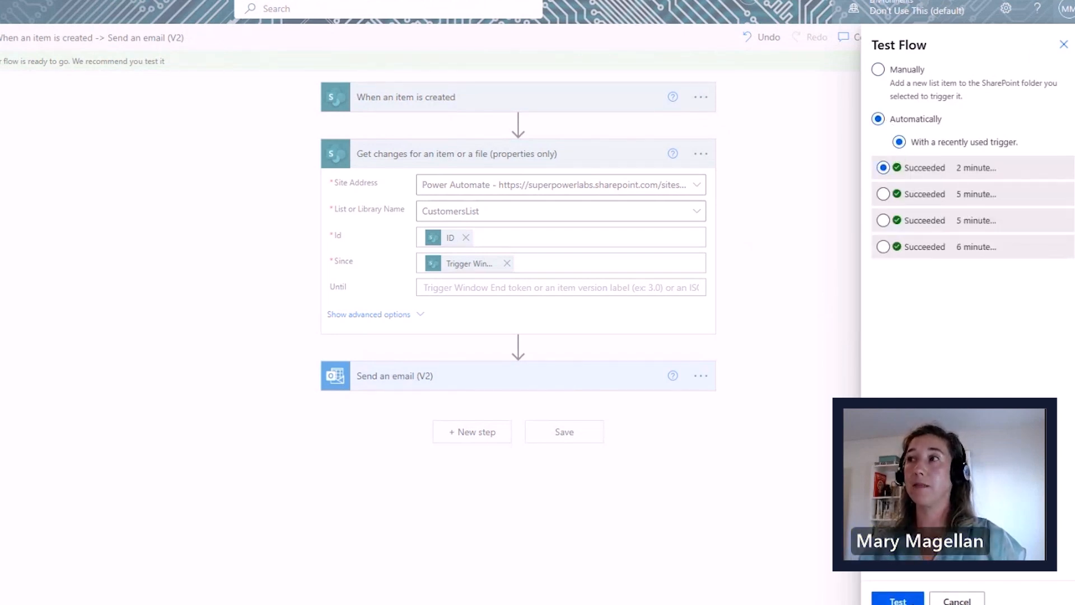
click(898, 599)
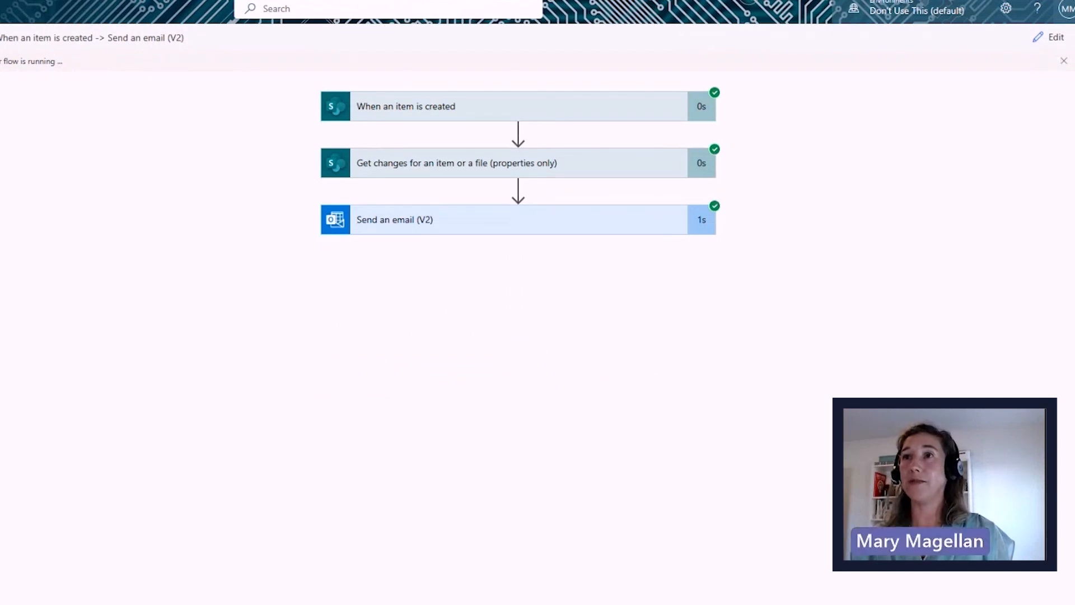
- Review the Get changes run outputs, all Has Column Changed showing No, then return to editing
click(437, 167)
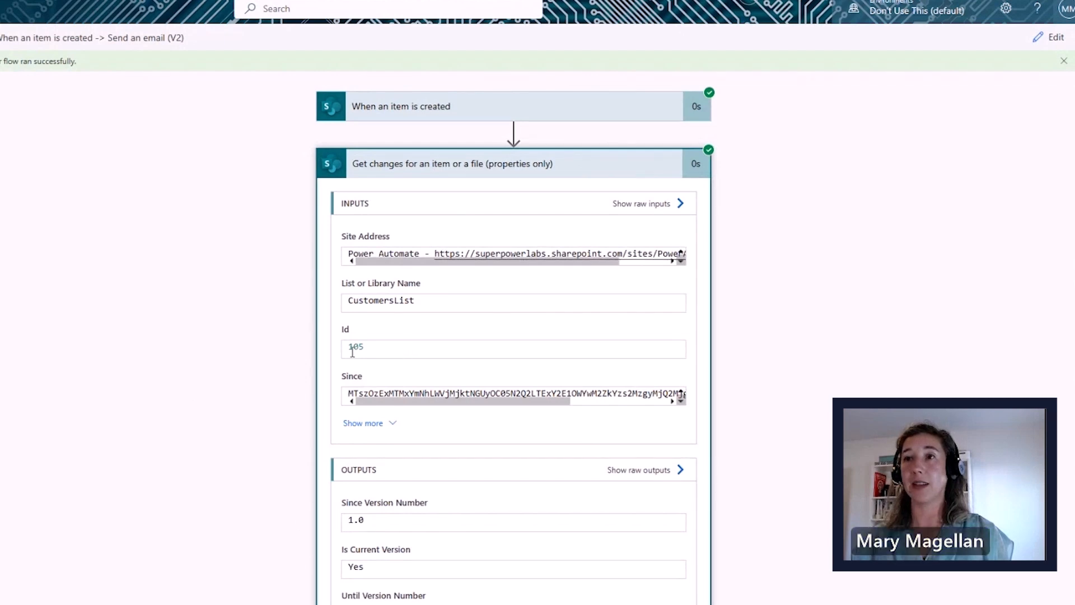
scroll(365, 375, down, 6)
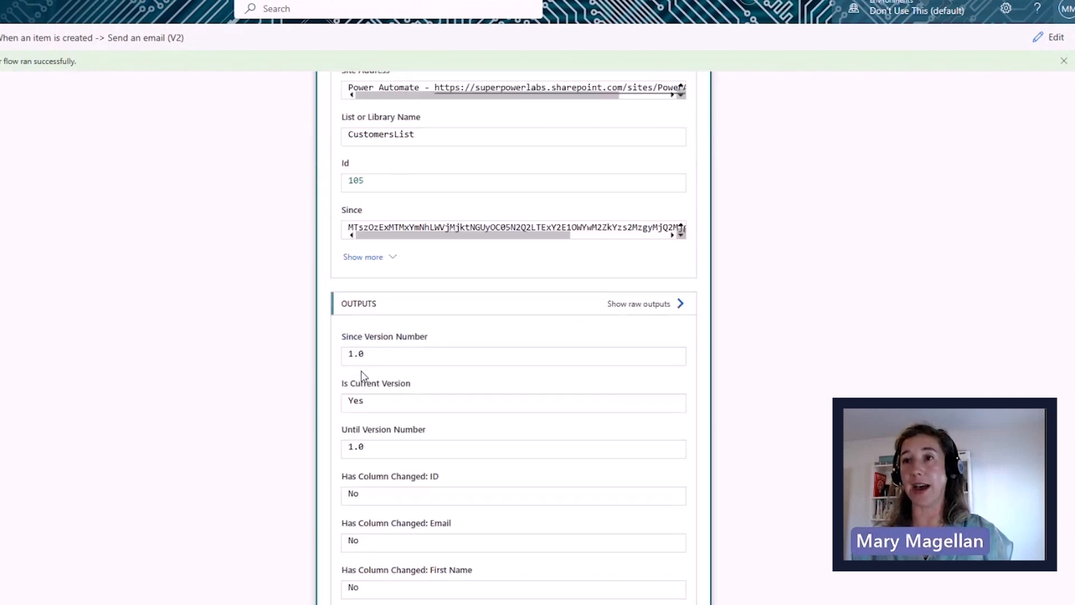
scroll(343, 392, down, 2)
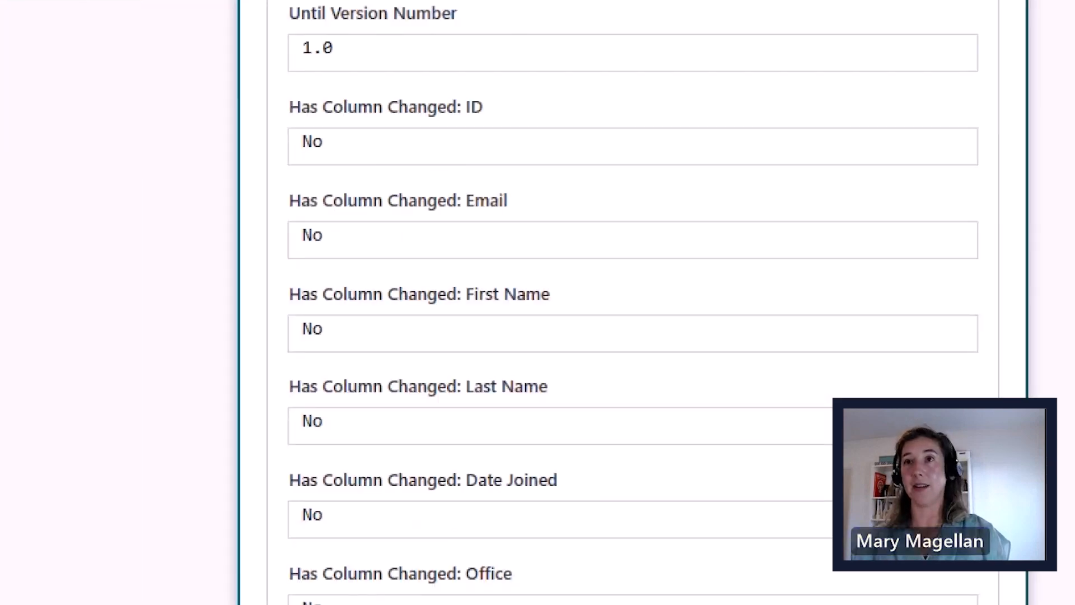
drag(496, 106, 559, 66)
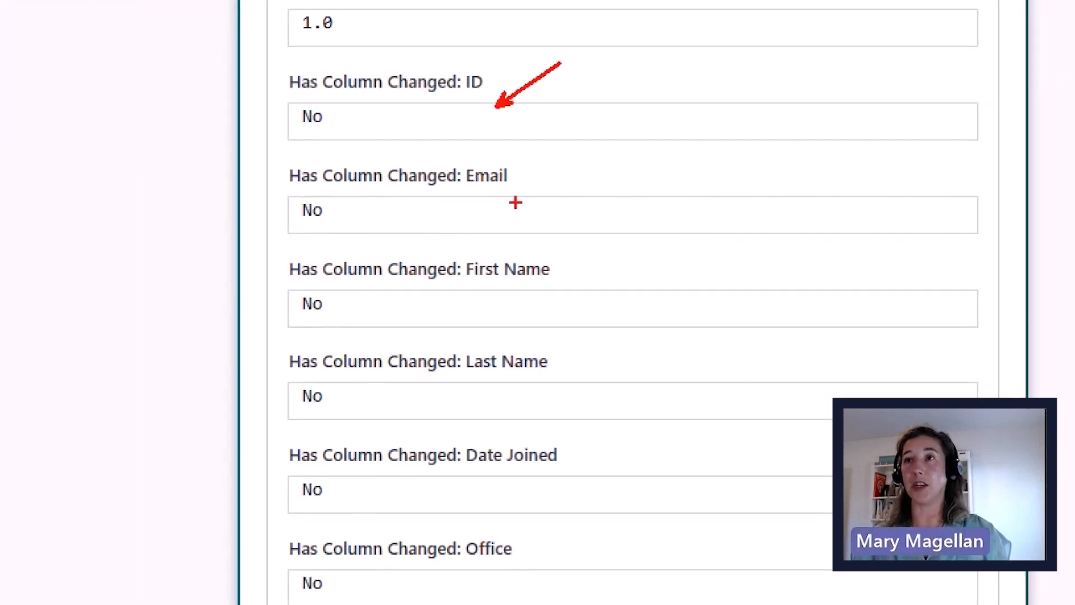
drag(515, 201, 565, 179)
drag(536, 306, 562, 301)
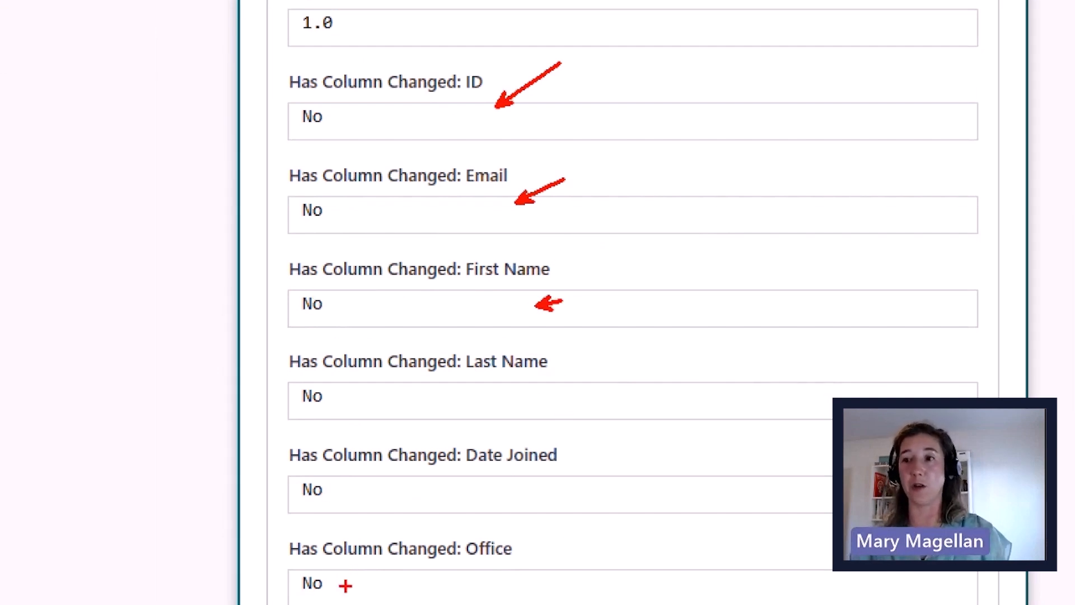
scroll(367, 468, down, 5)
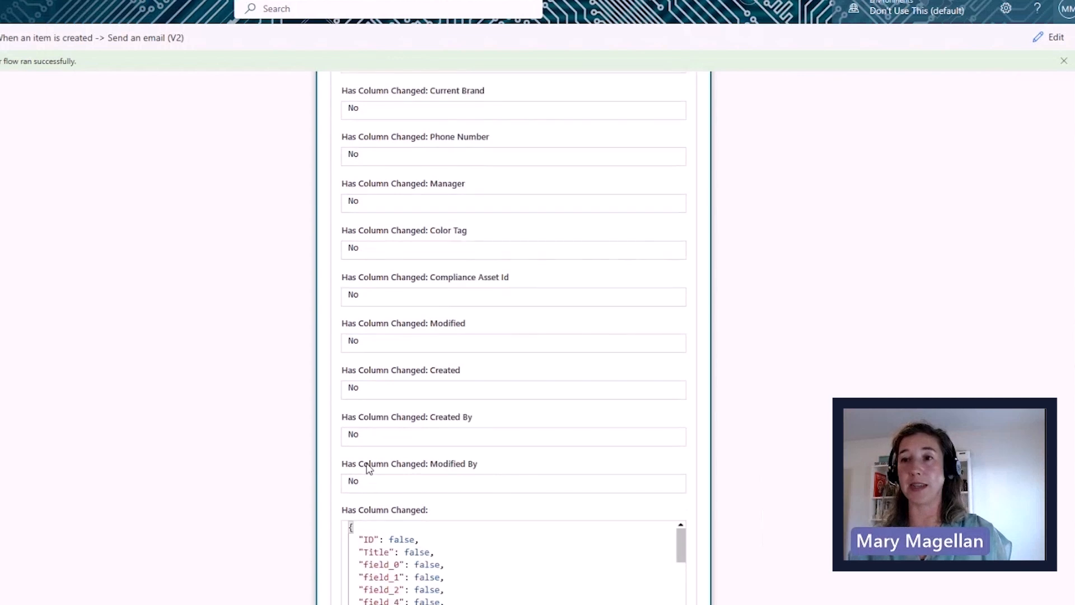
scroll(368, 467, down, 1)
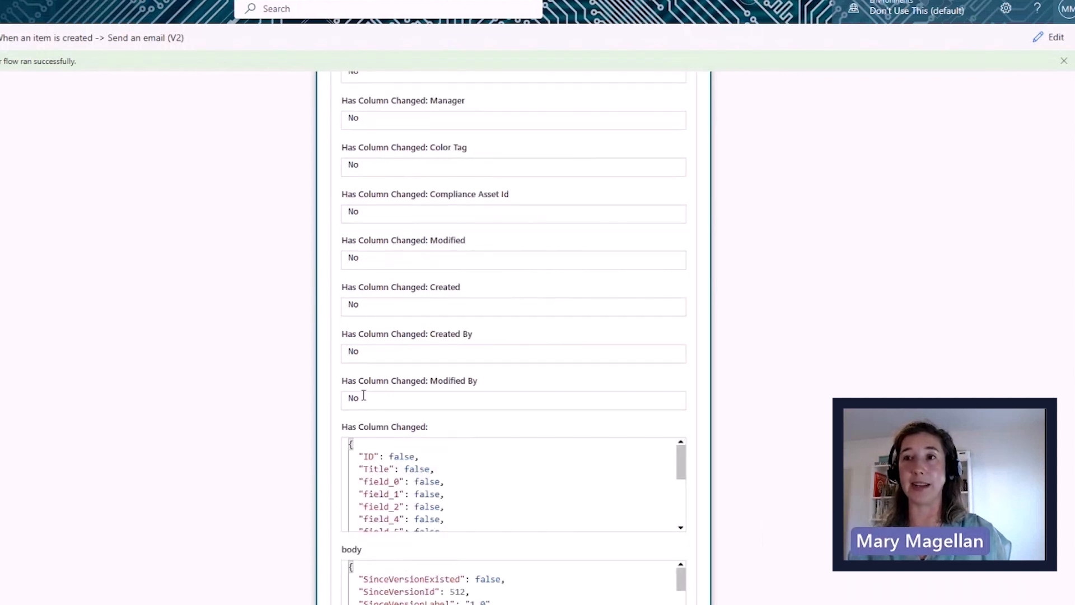
scroll(314, 440, down, 2)
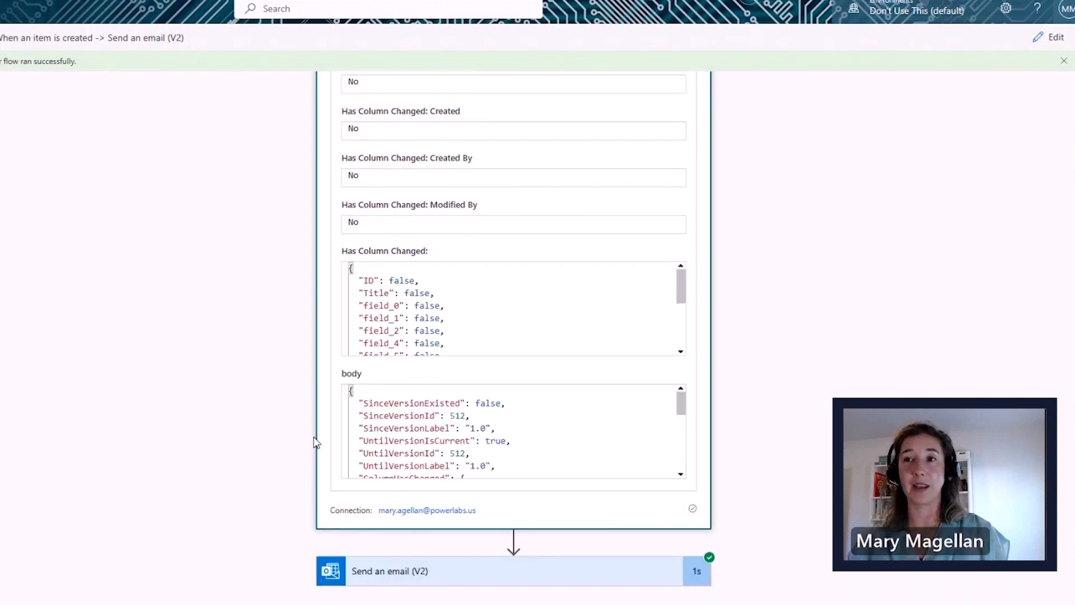
scroll(315, 443, up, 7)
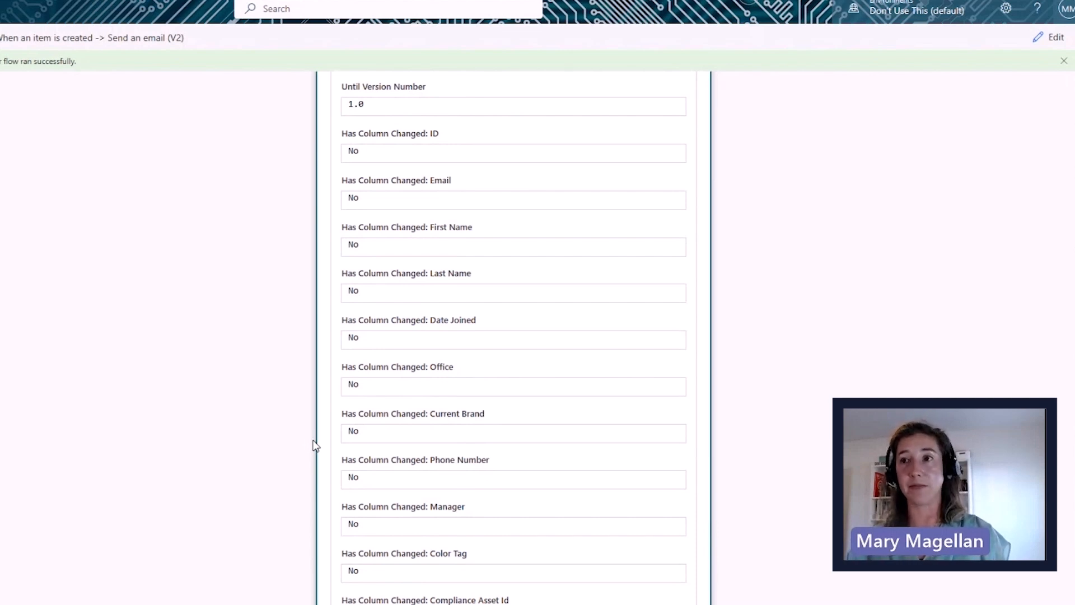
scroll(313, 444, up, 4)
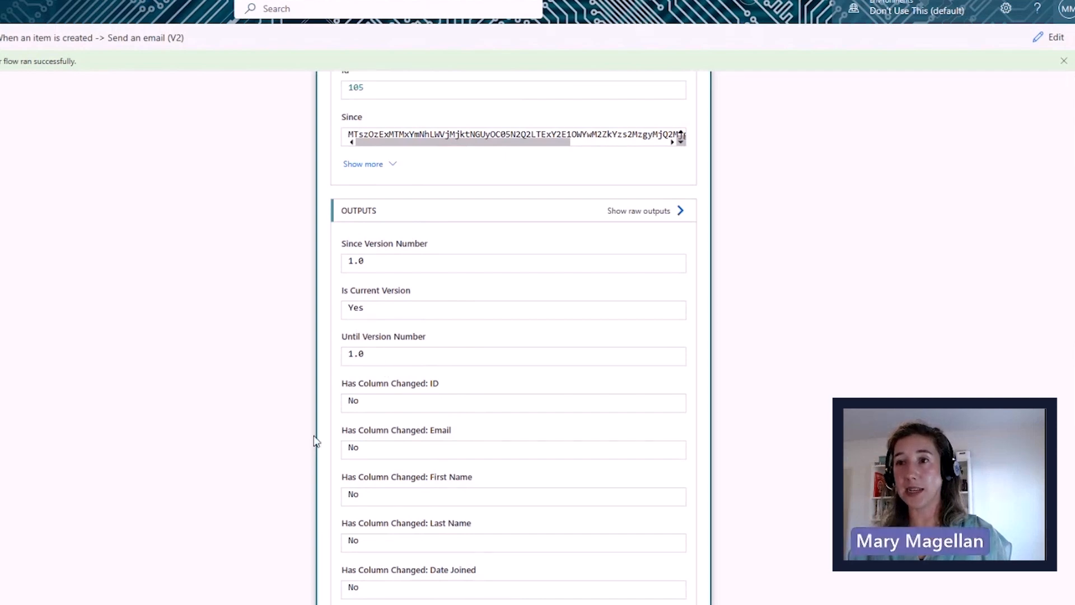
scroll(308, 437, down, 10)
scroll(312, 438, down, 3)
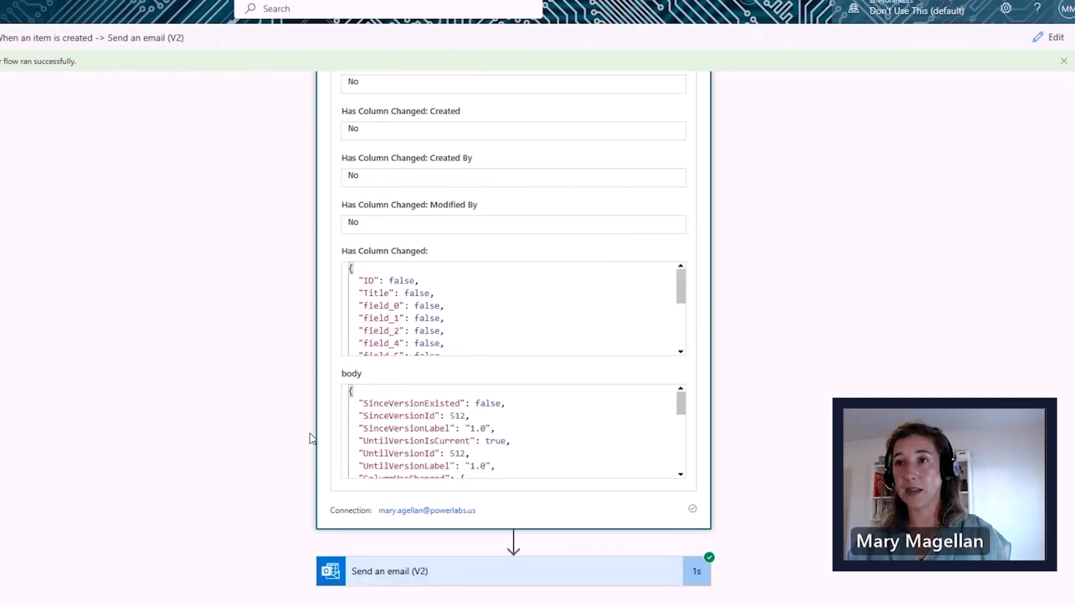
scroll(420, 290, down, 5)
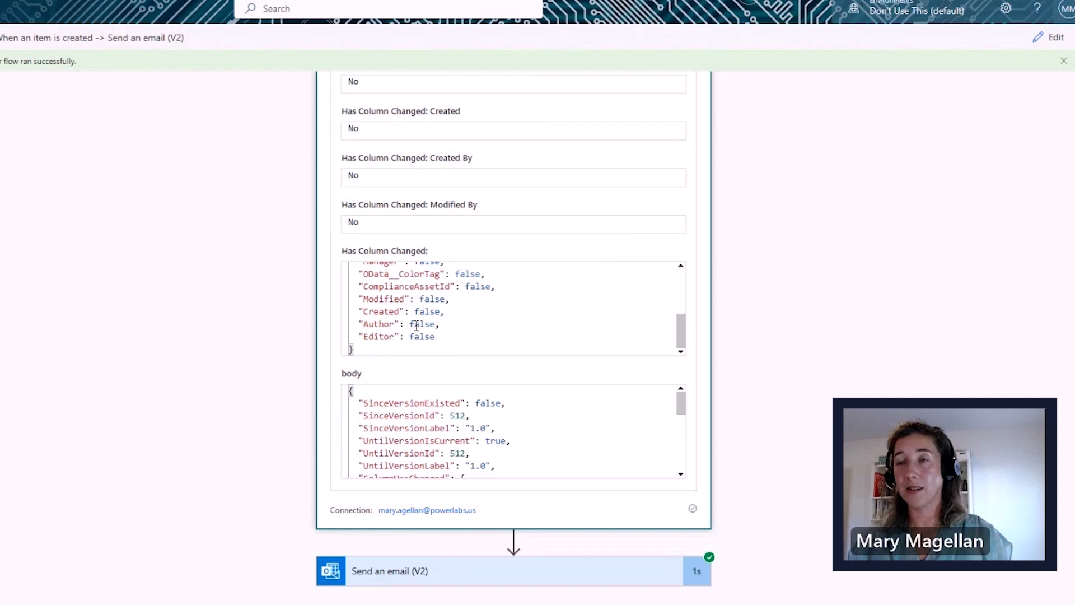
scroll(417, 326, up, 5)
scroll(417, 324, down, 5)
scroll(504, 429, down, 10)
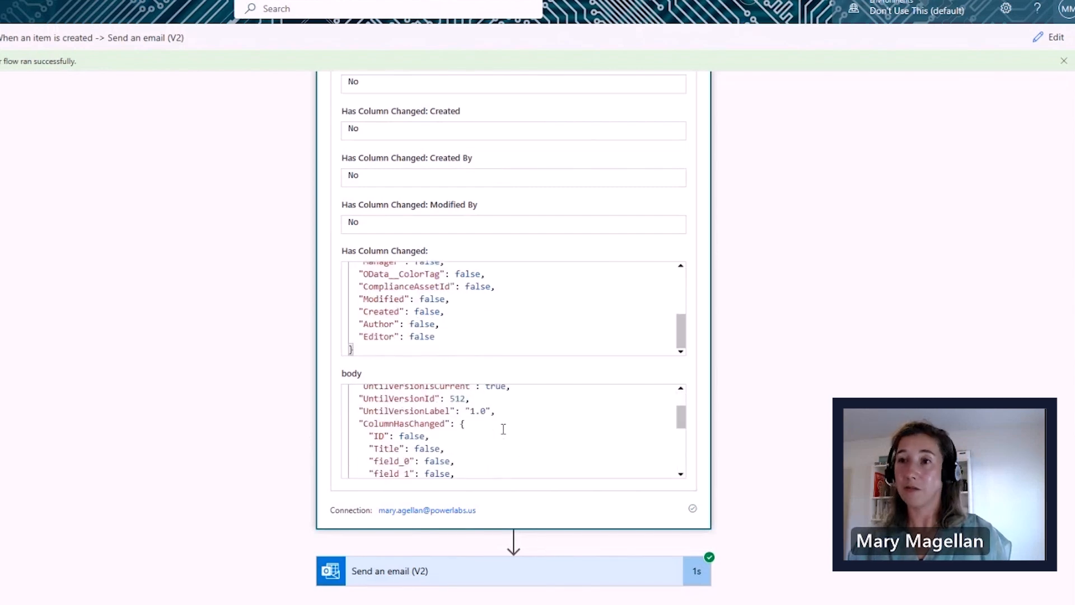
scroll(502, 426, up, 5)
scroll(572, 448, down, 1)
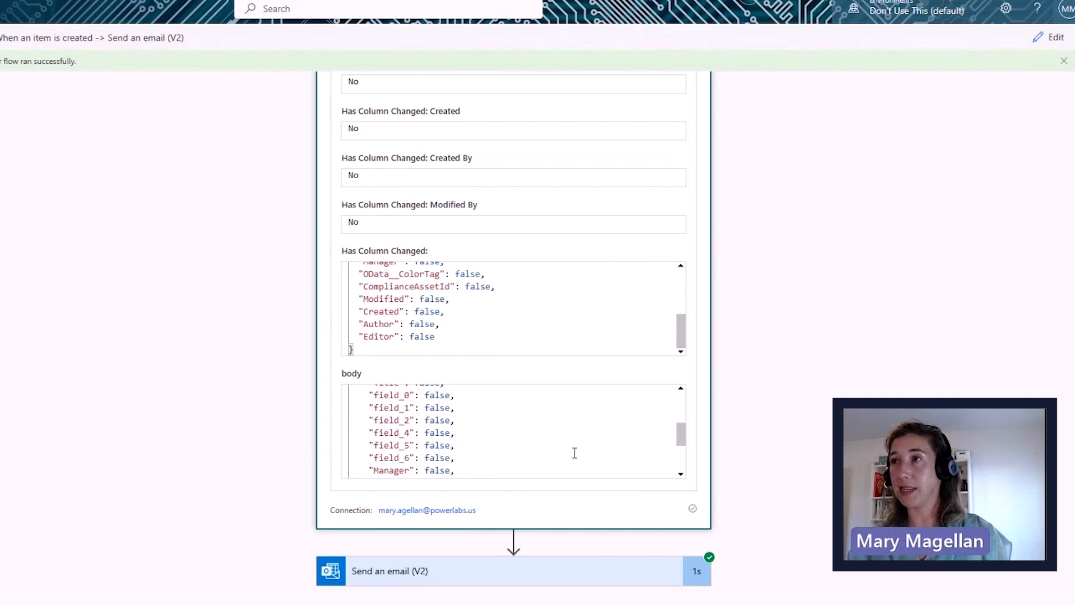
click(1049, 38)
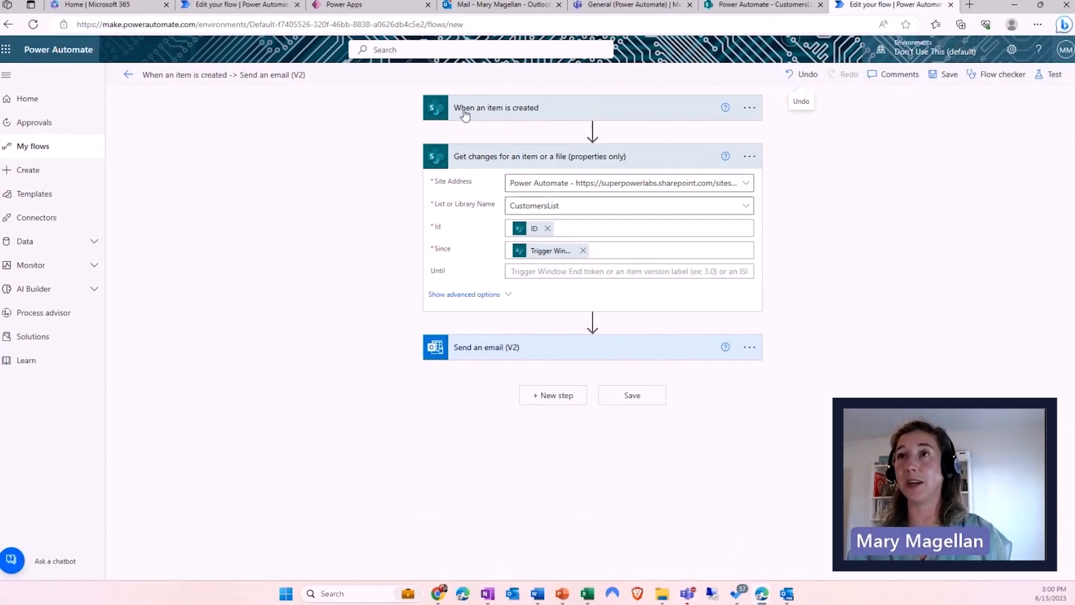
- Insert a Condition action between Get changes and Send an email (V2)
mouse_move(593, 323)
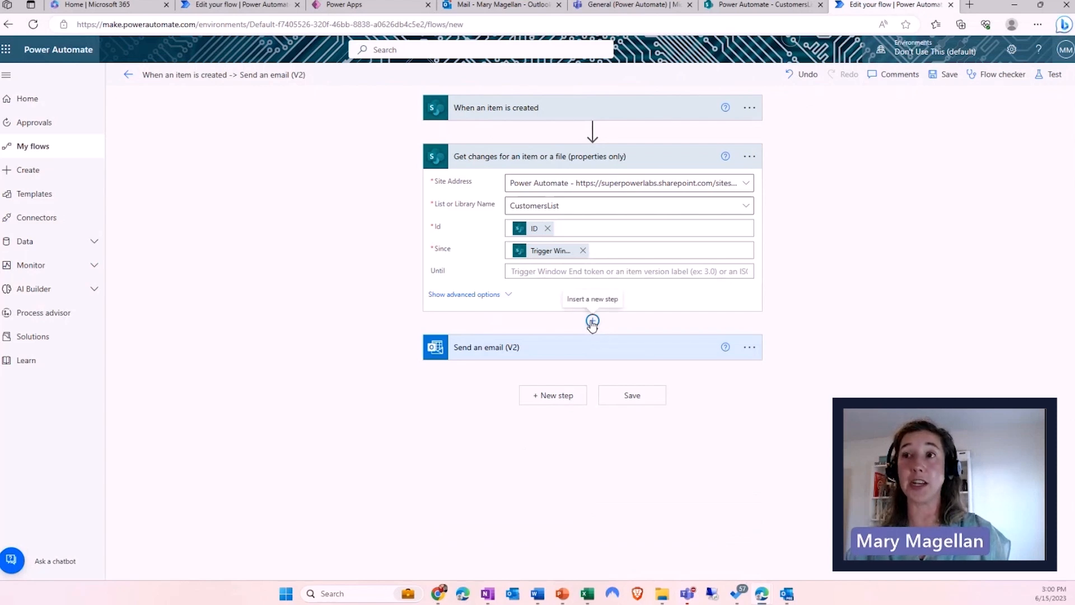
click(593, 322)
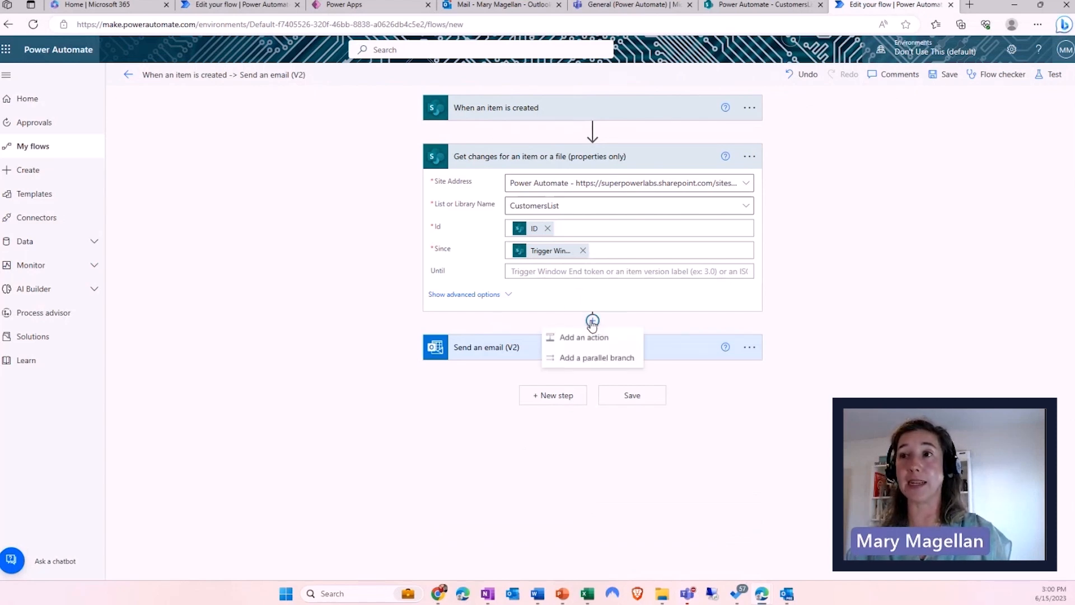
click(567, 338)
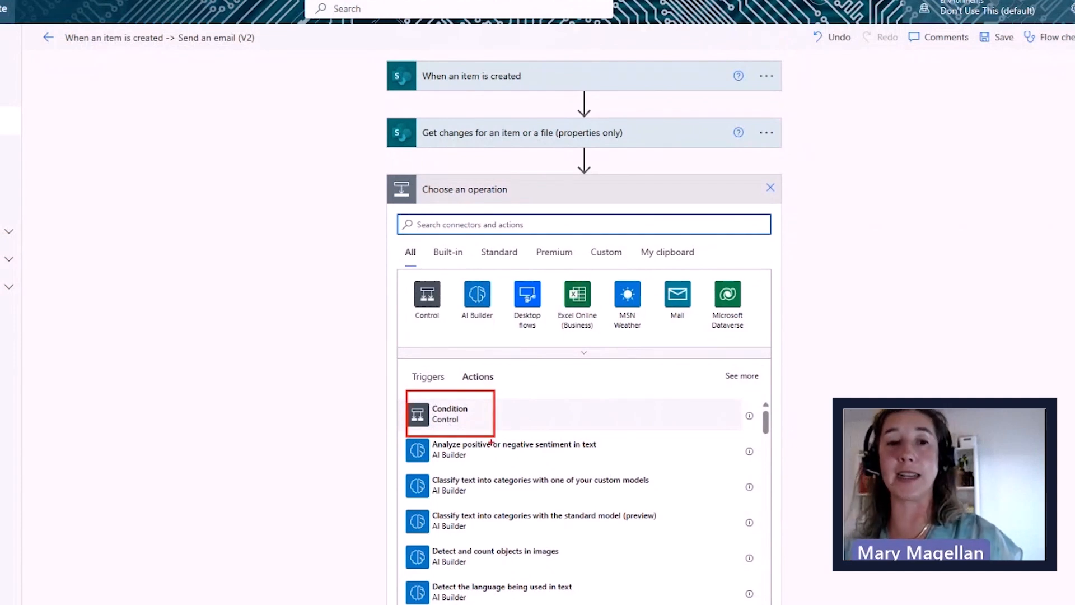
click(468, 420)
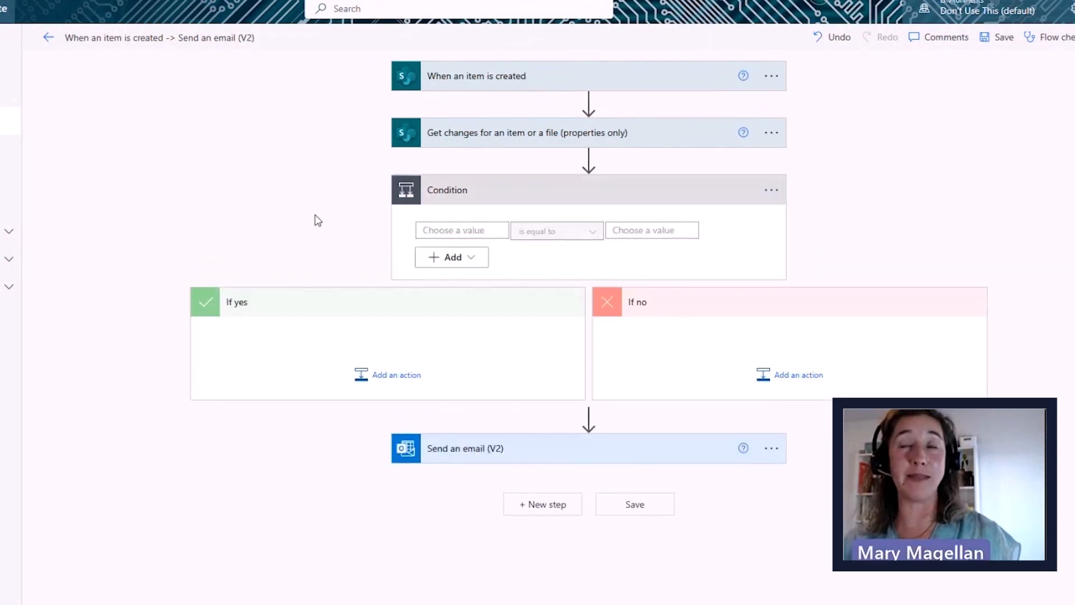
- Make the Condition compare a Has Column Changed dynamic value, is equal to, true
click(440, 231)
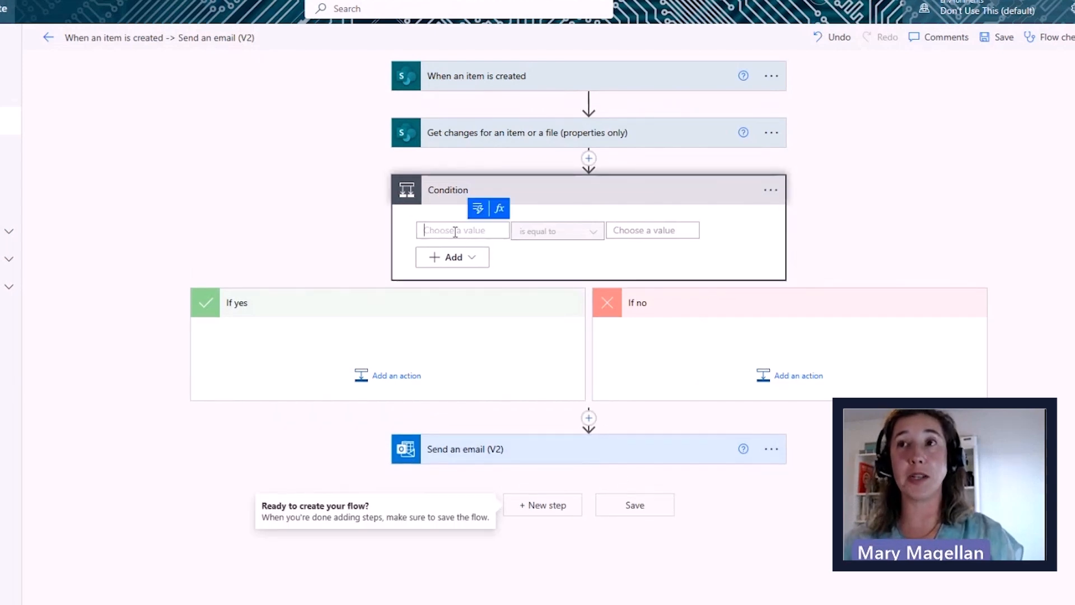
click(477, 208)
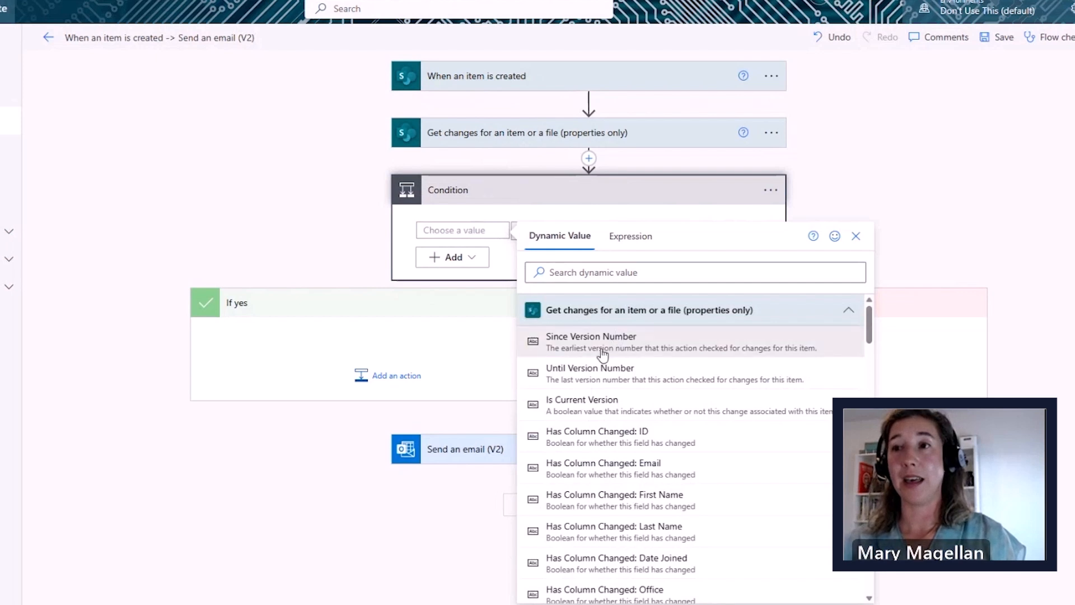
scroll(630, 473, down, 2)
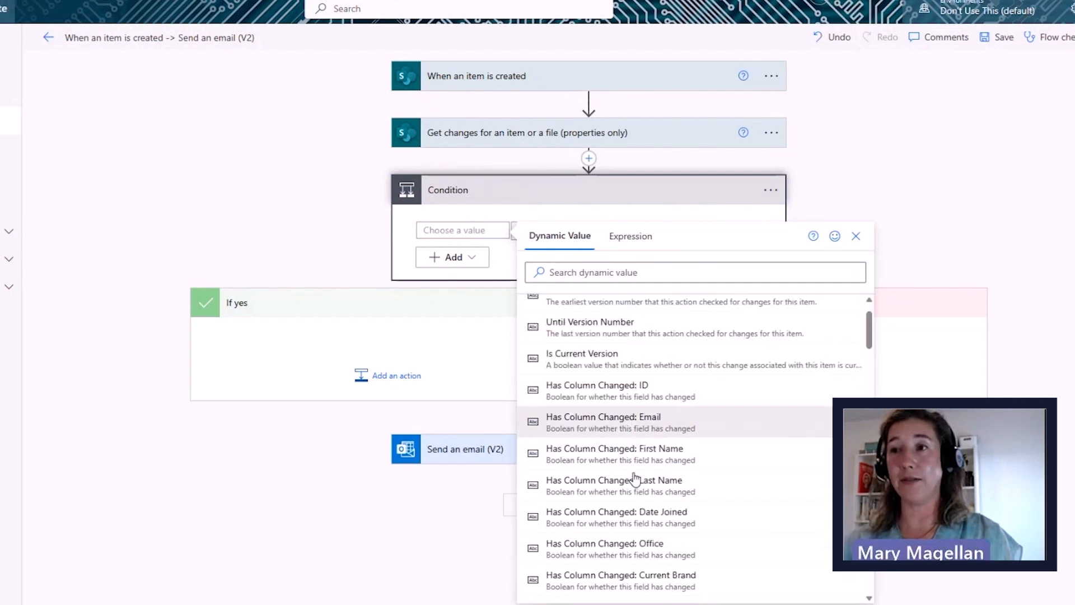
scroll(595, 504, down, 2)
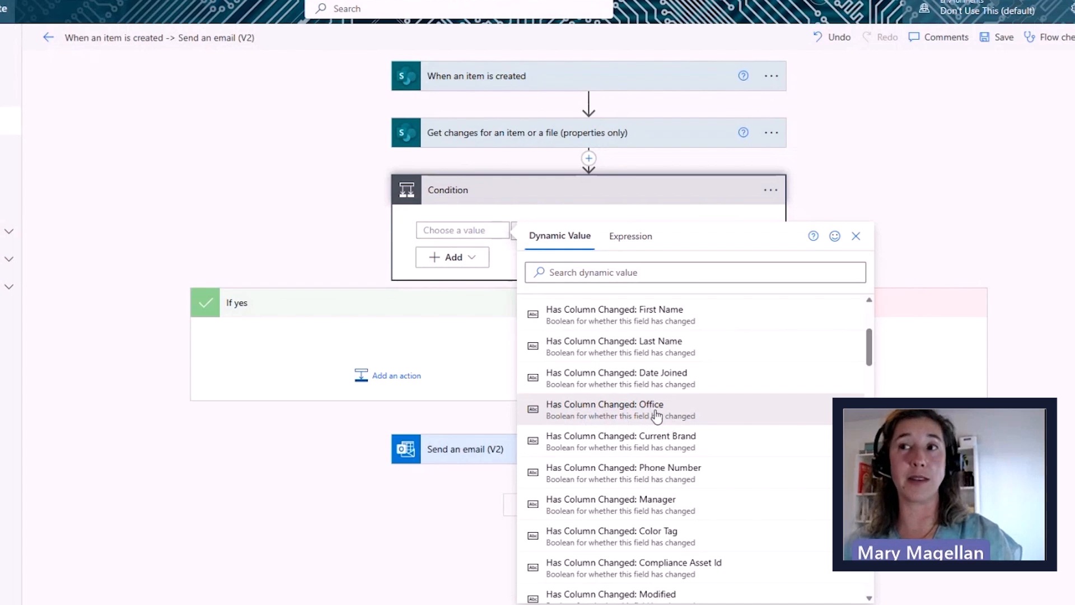
click(595, 416)
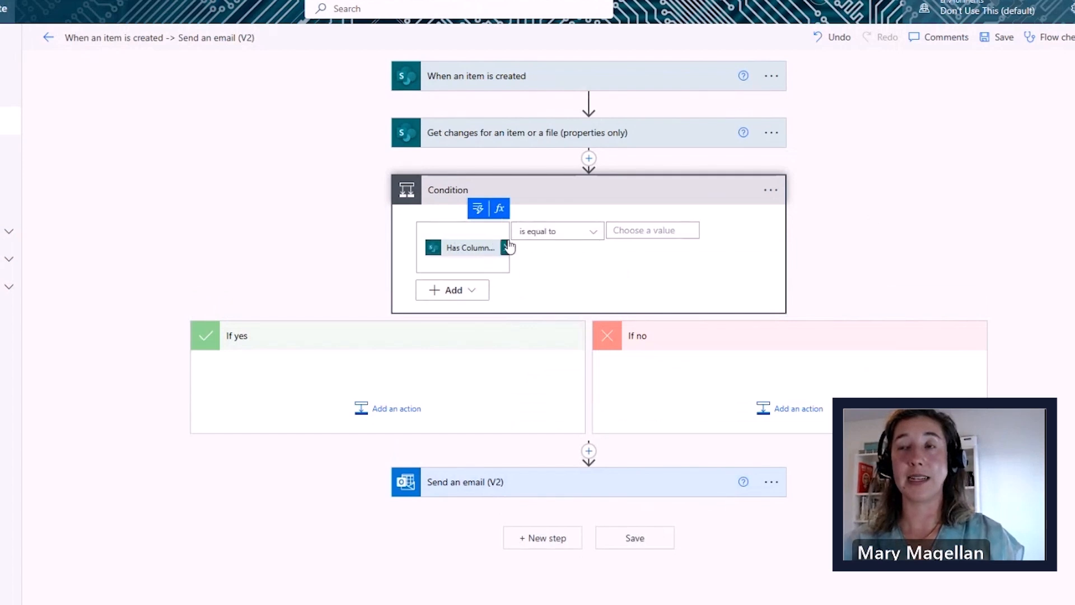
click(652, 232)
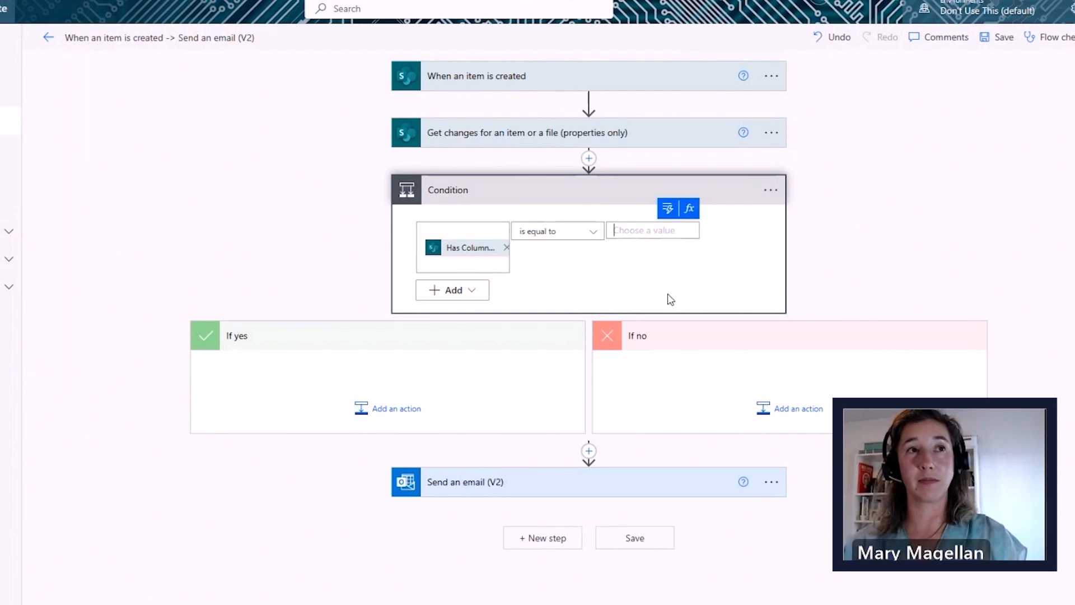
text(true)
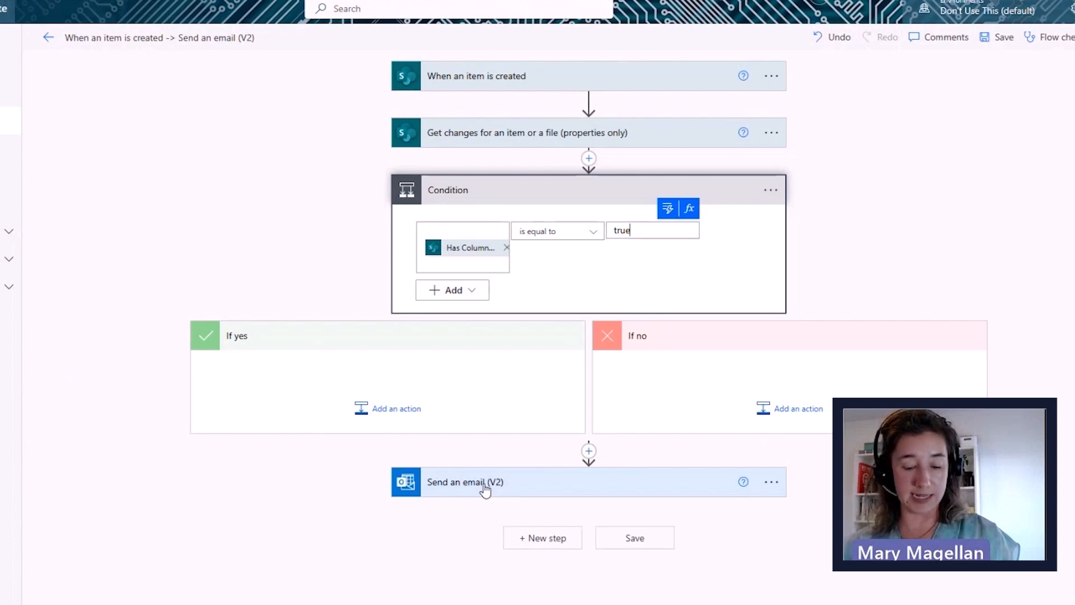
- Copy the Send an email (V2) step to the clipboard
mouse_move(474, 460)
mouse_down()
mouse_move(404, 468)
mouse_move(487, 449)
mouse_up()
drag(382, 382, 426, 467)
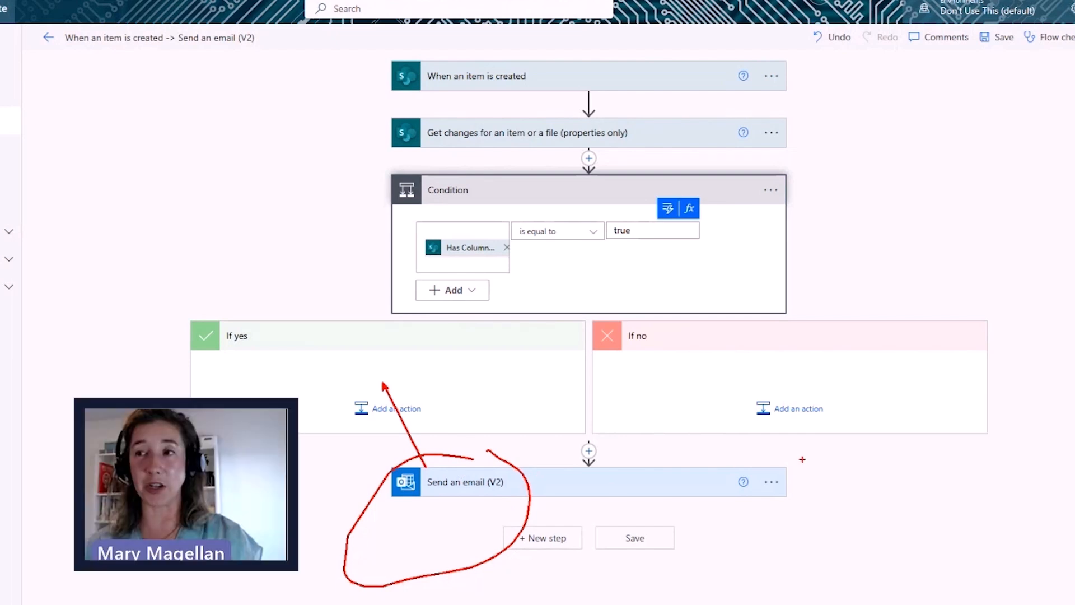
mouse_move(794, 460)
mouse_down()
mouse_move(751, 471)
mouse_move(819, 470)
mouse_move(757, 466)
mouse_up()
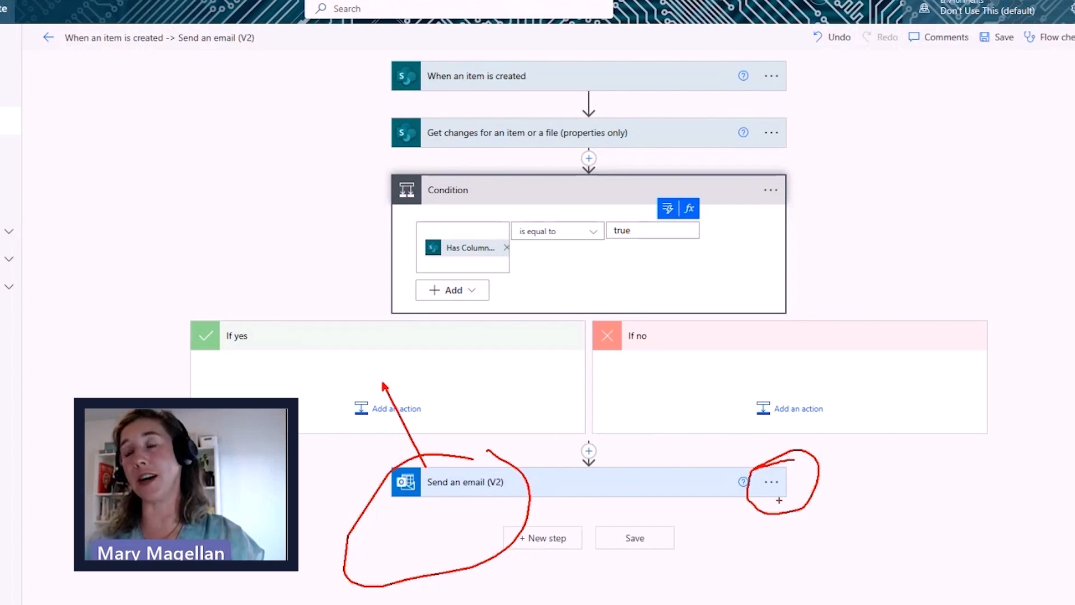
key(Escape)
click(772, 483)
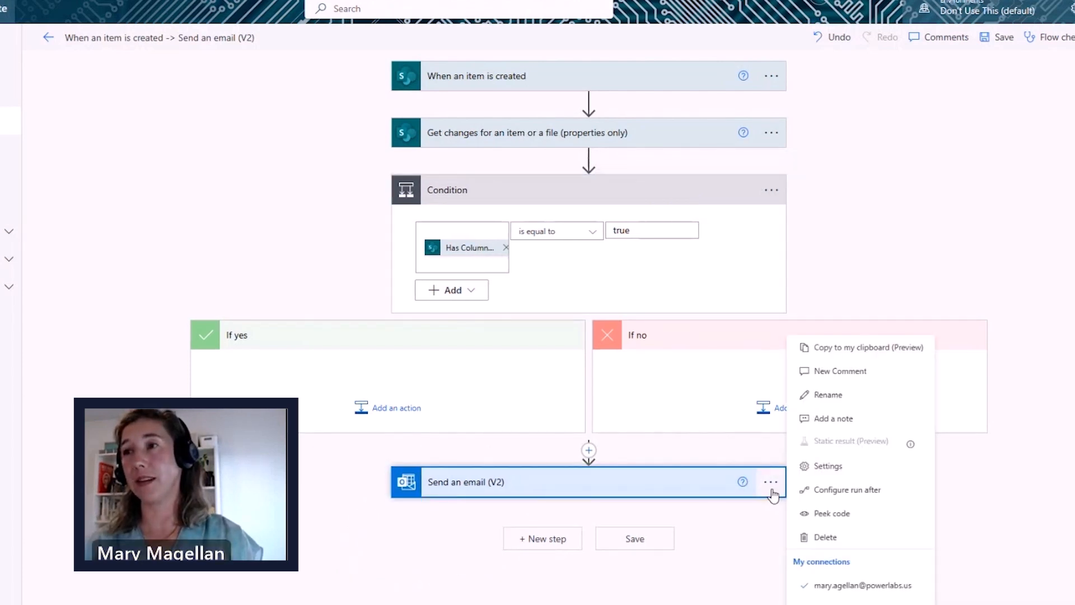
key(ctrl+1)
click(852, 347)
drag(864, 325, 964, 228)
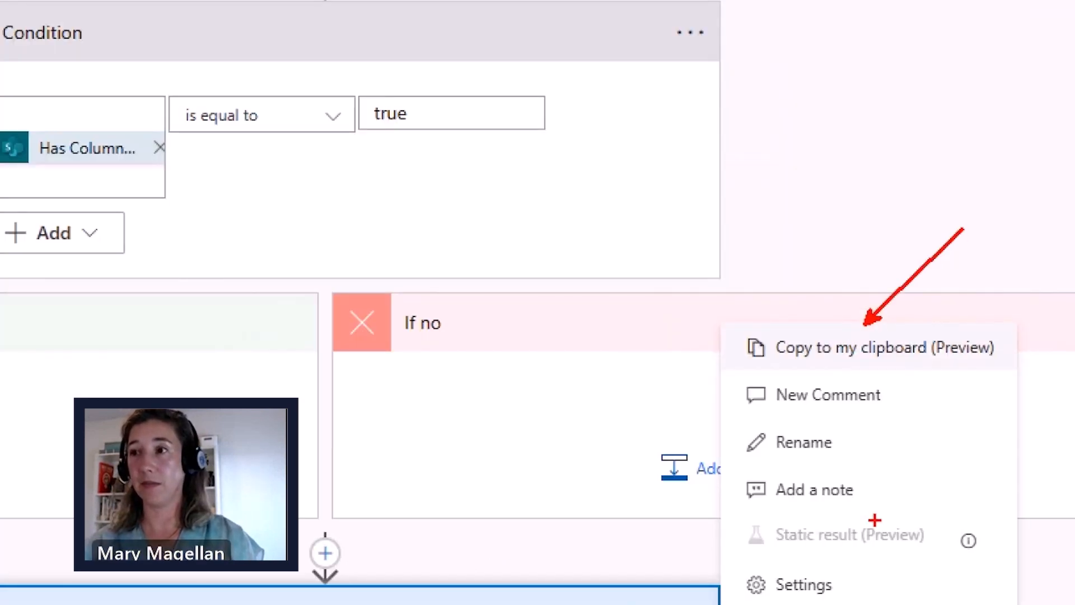
key(Escape)
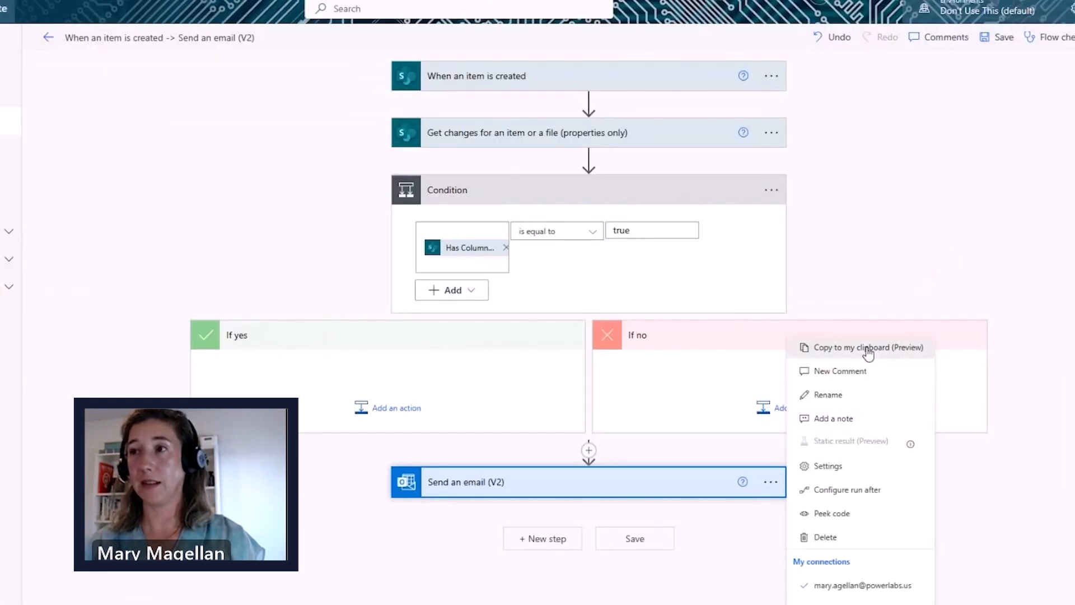
click(847, 349)
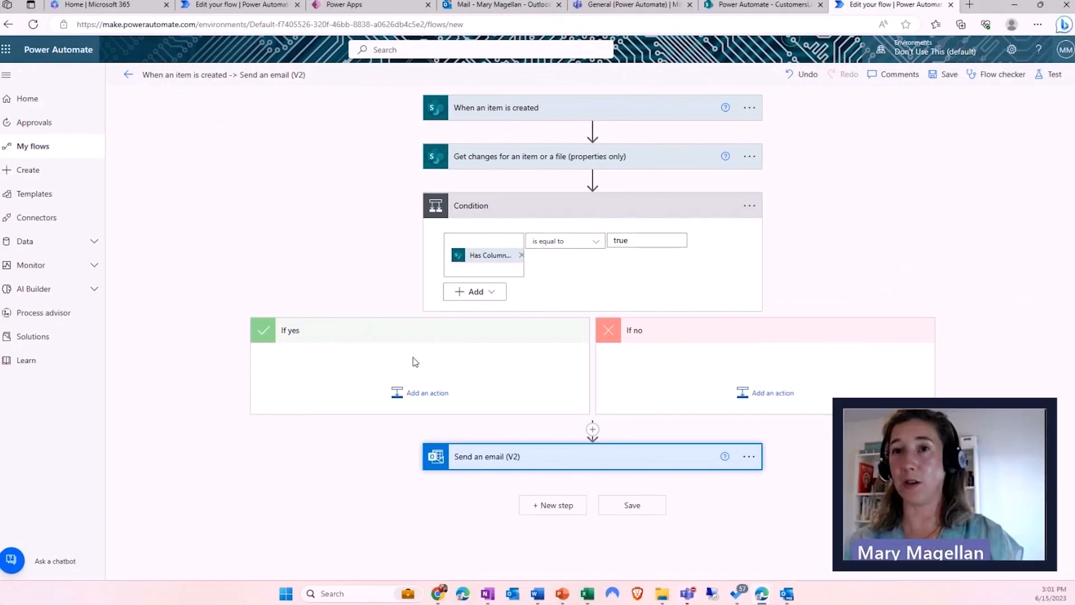
- Paste the copied email step from My clipboard into the If yes branch
click(410, 394)
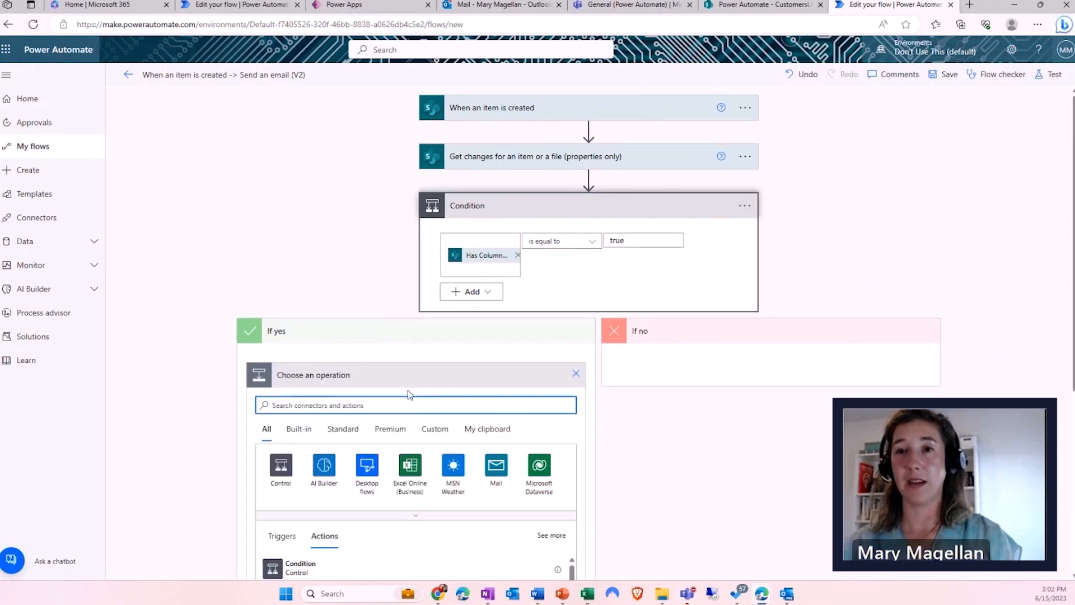
scroll(407, 392, down, 1)
scroll(408, 396, down, 1)
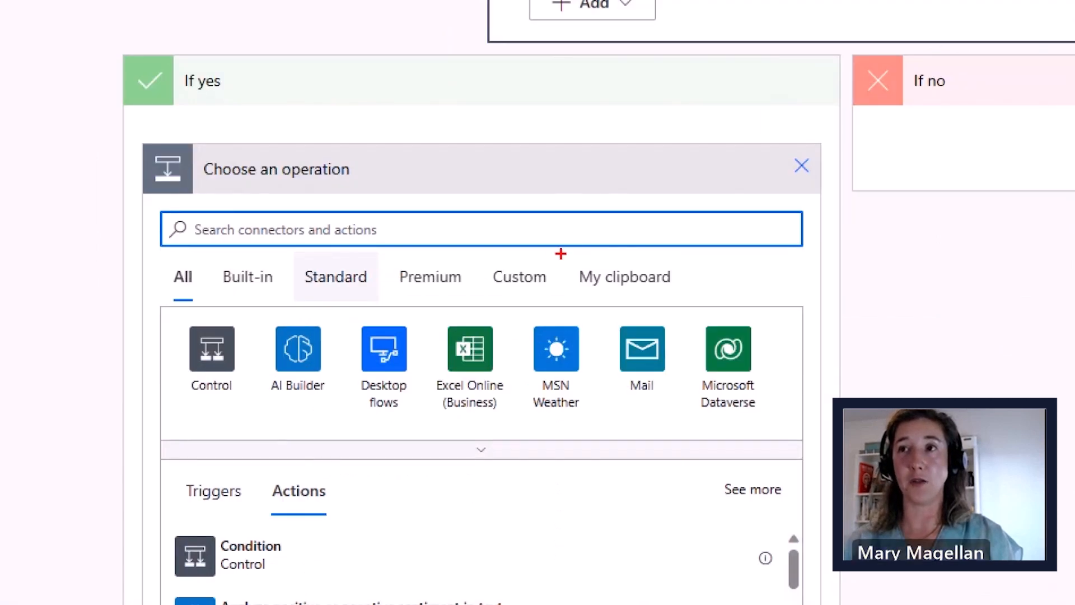
mouse_move(561, 255)
mouse_down()
mouse_move(721, 291)
mouse_move(730, 303)
mouse_move(734, 260)
mouse_up()
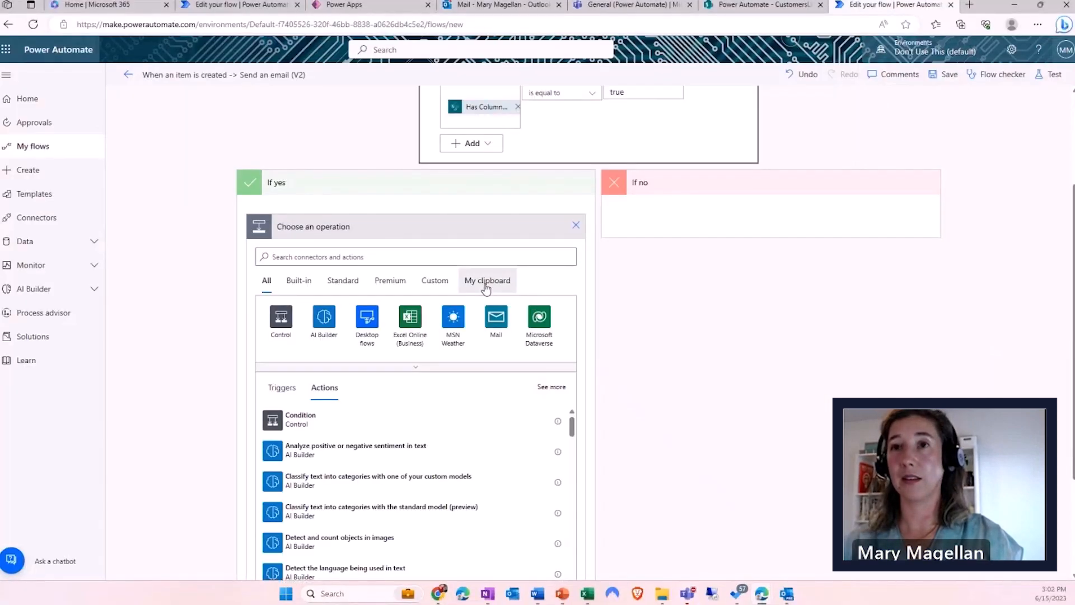
click(625, 277)
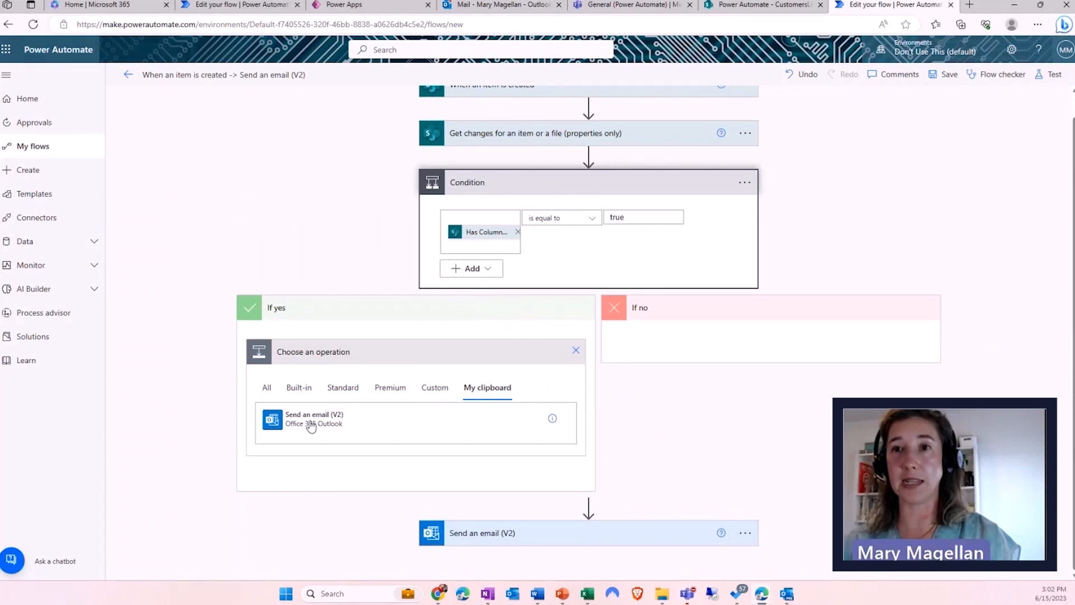
click(312, 427)
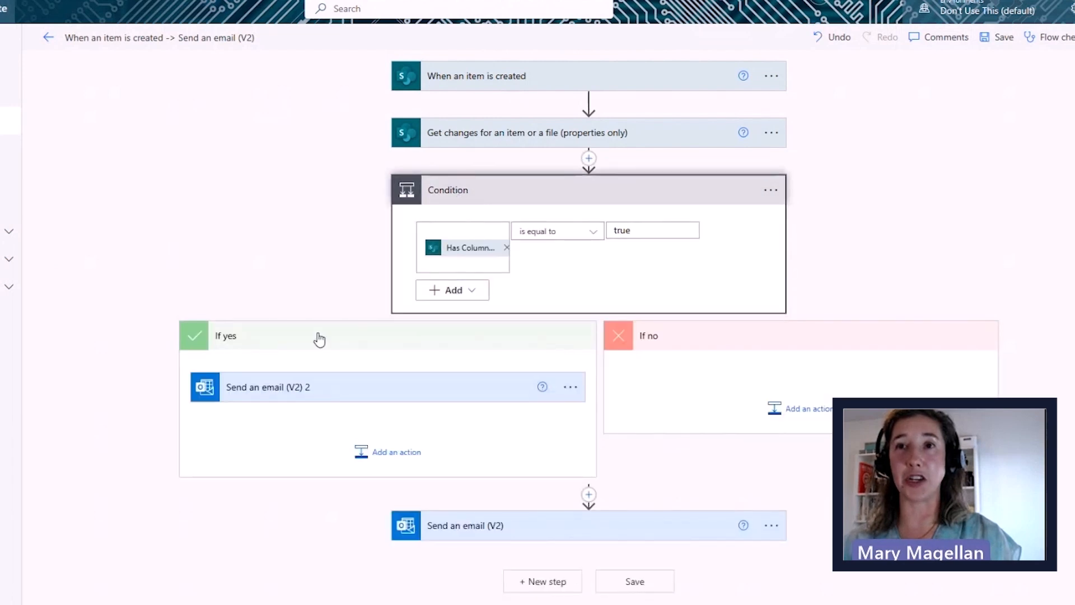
- Change the copied email's subject to 'New Customer office updated'
click(273, 389)
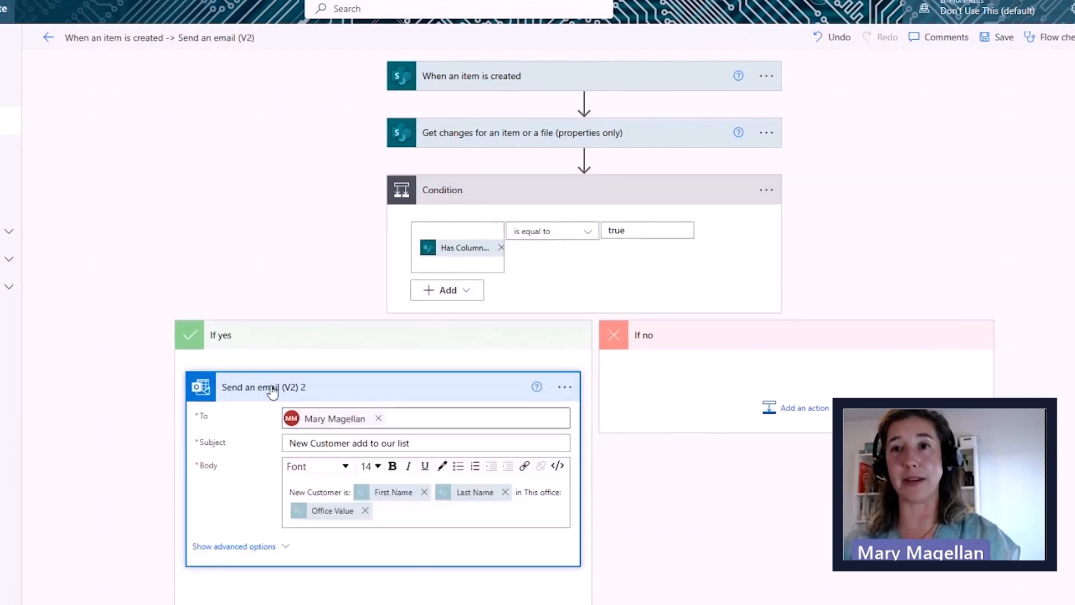
scroll(273, 392, down, 2)
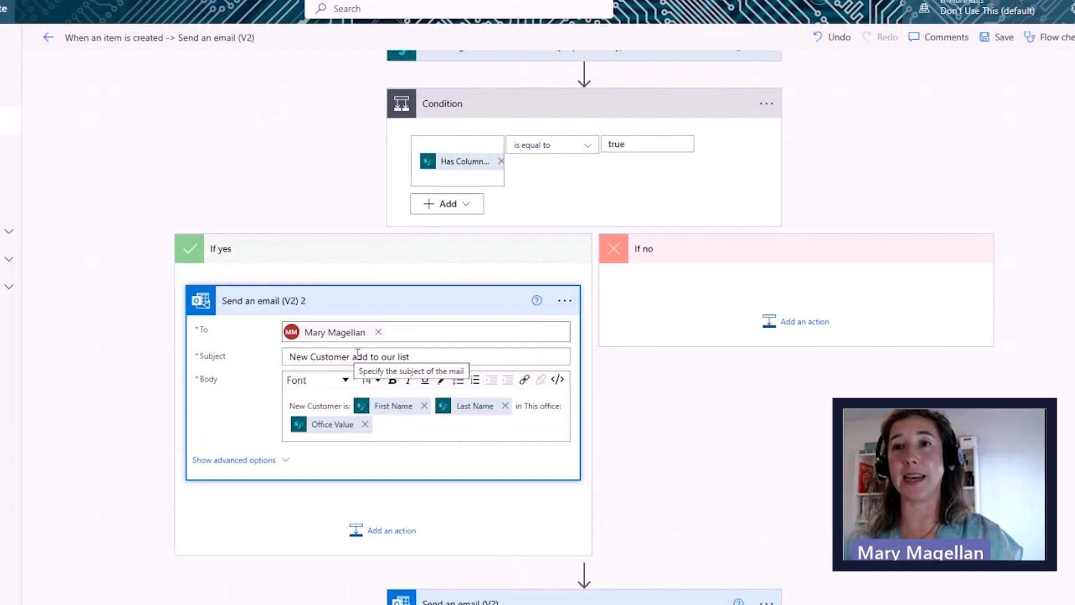
drag(355, 355, 444, 351)
text(off)
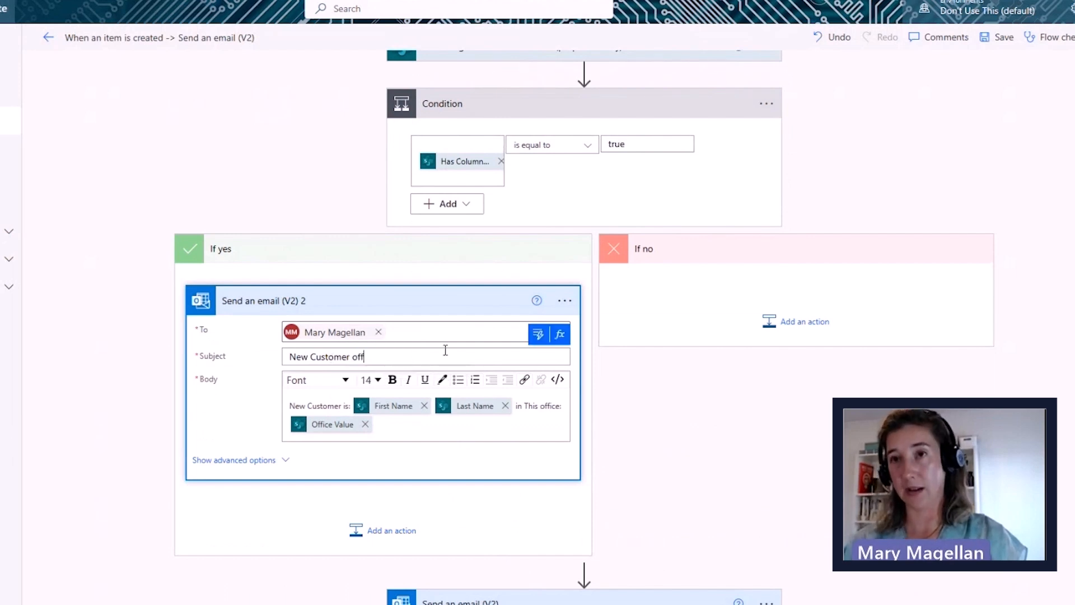
text(ice updated)
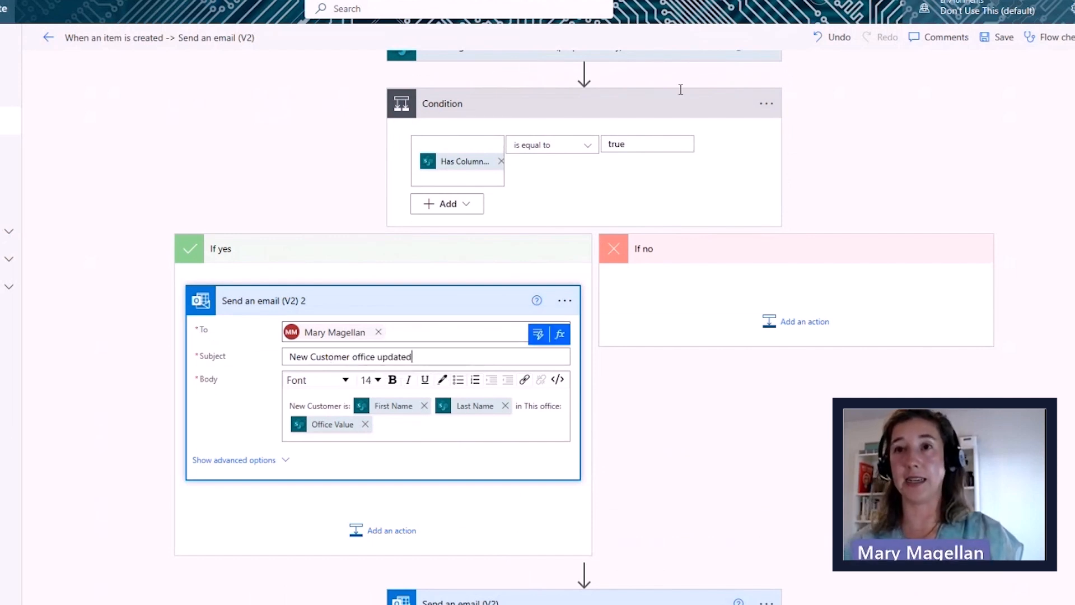
click(386, 430)
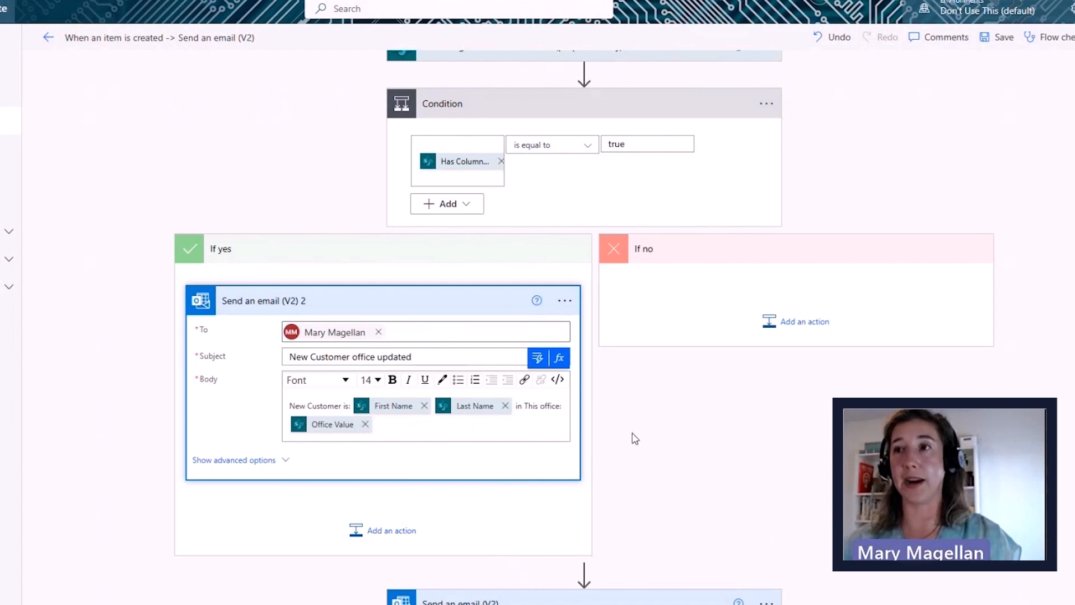
- Delete the original Send an email (V2) step below the condition
scroll(633, 437, down, 1)
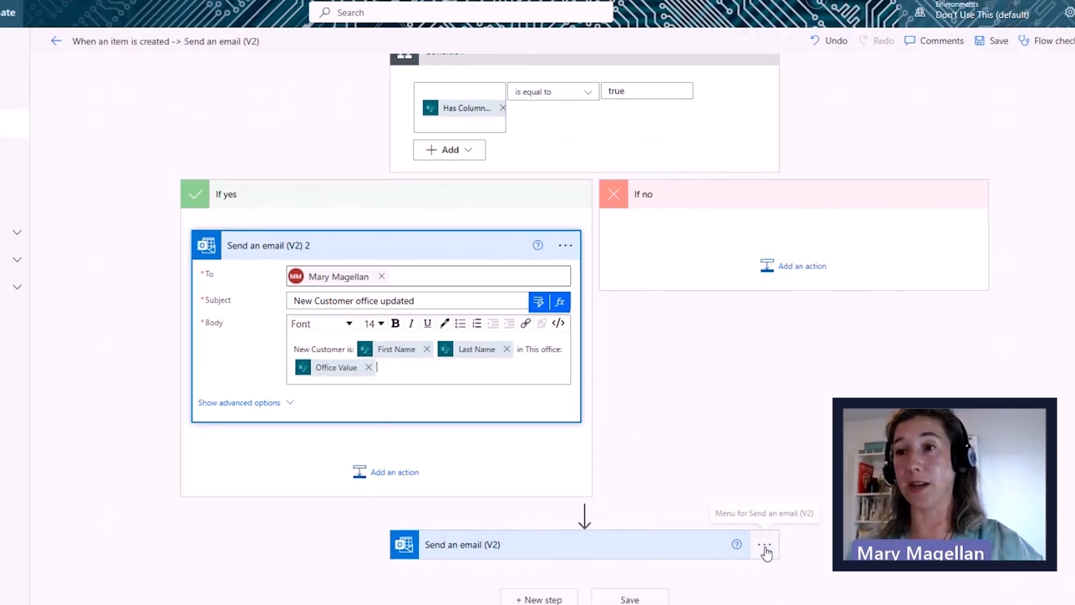
click(765, 546)
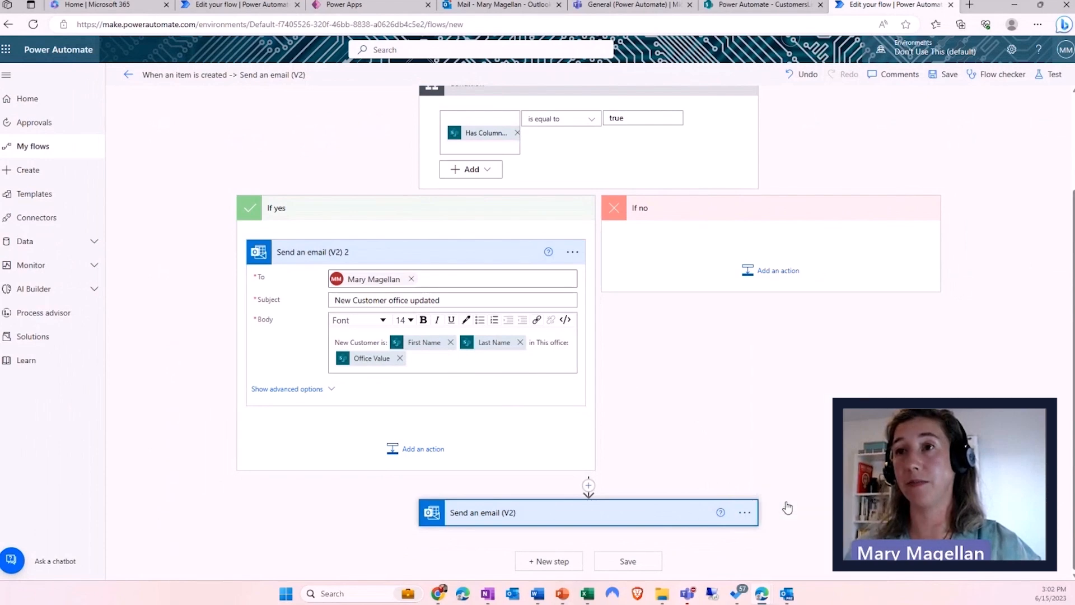
click(790, 504)
click(544, 334)
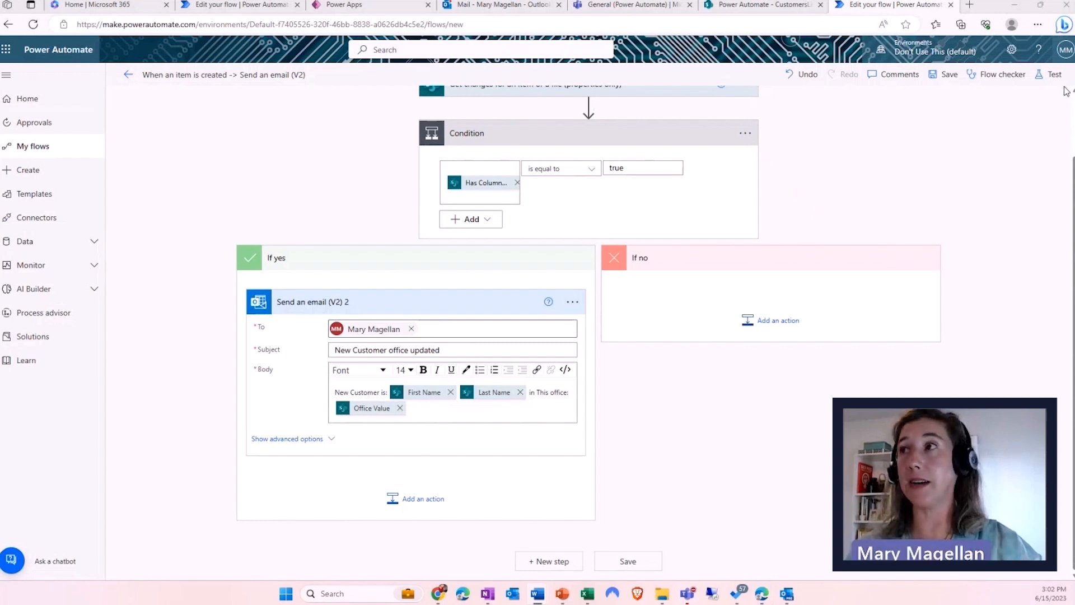
- Save the flow and open the When an item is created trigger's options menu
click(943, 78)
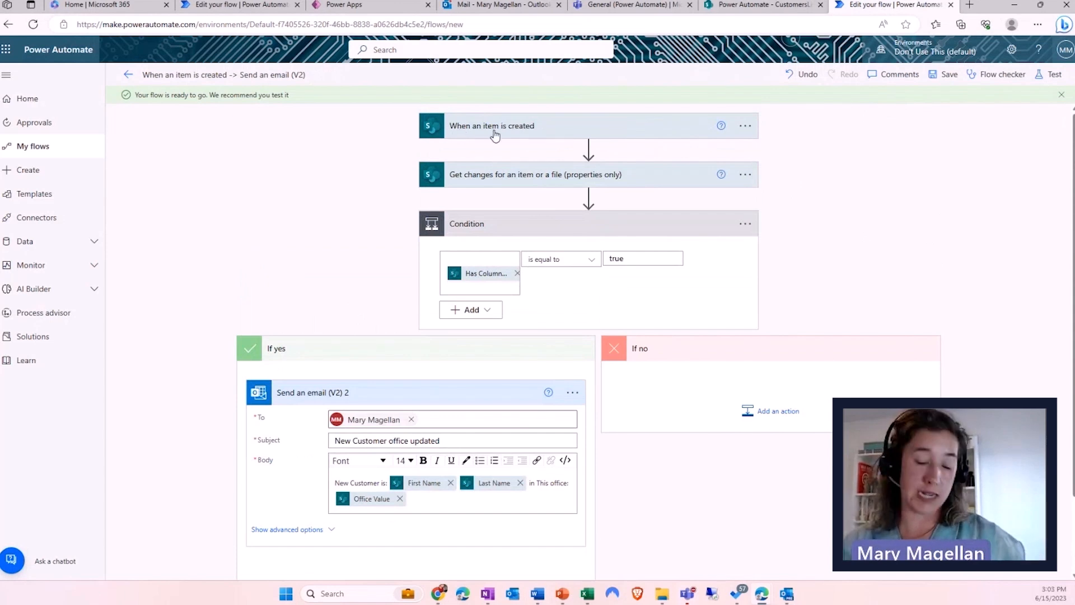
key(ctrl+1)
click(477, 124)
drag(322, 78, 655, 173)
drag(527, 126, 541, 190)
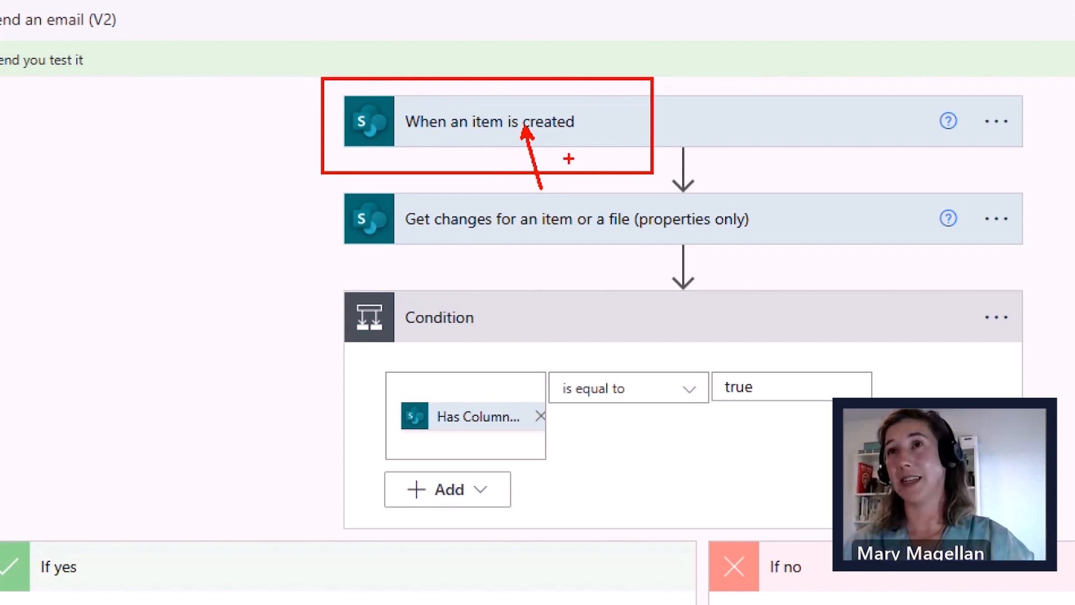
key(Escape)
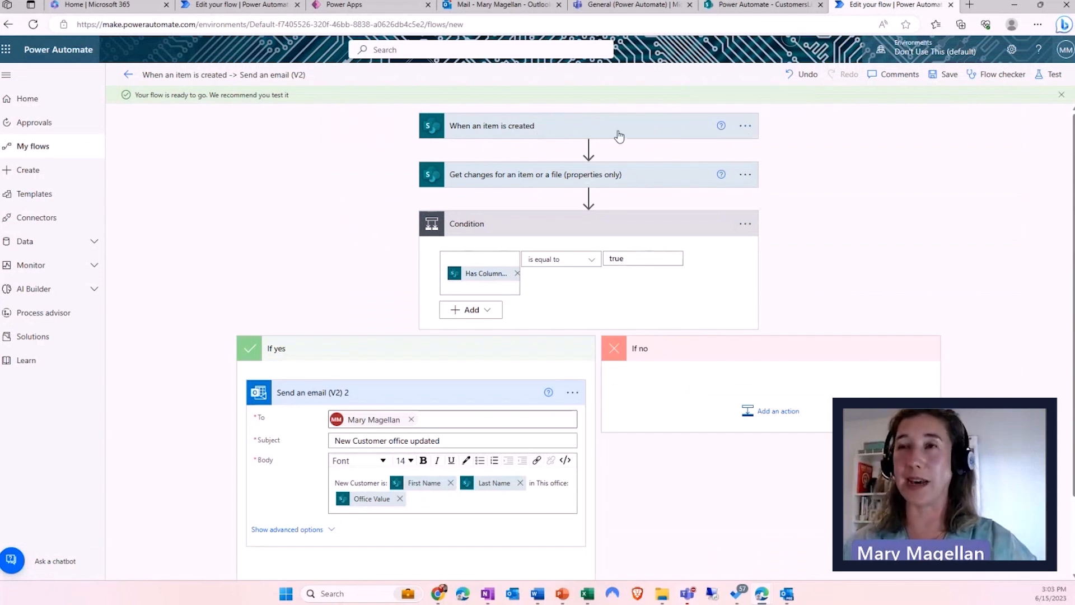
click(745, 128)
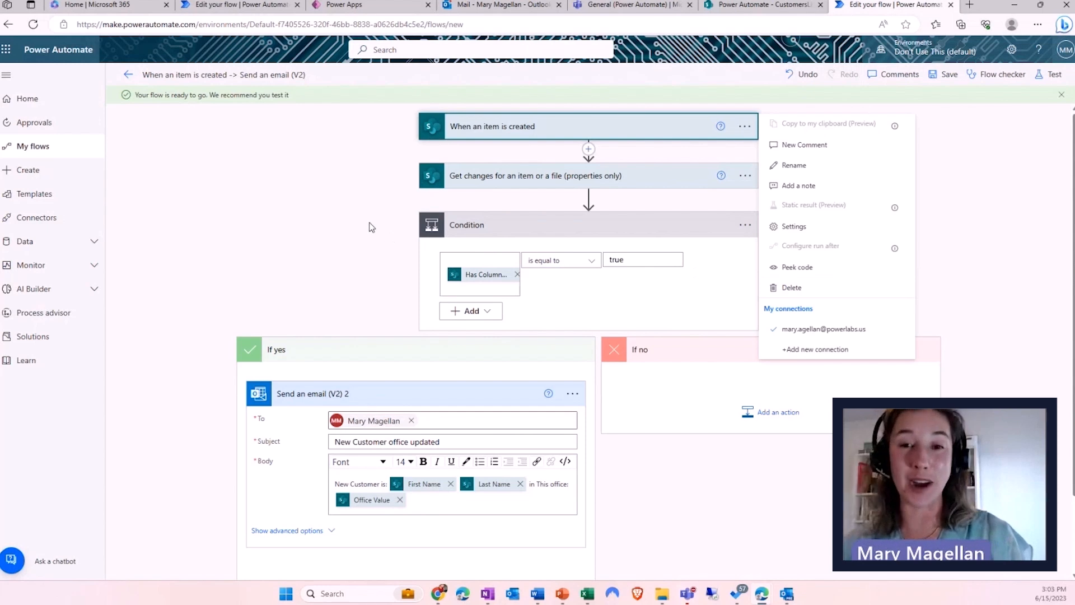
- Replace the trigger with SharePoint 'When an item is created or modified' on CustomersList
click(805, 293)
click(554, 339)
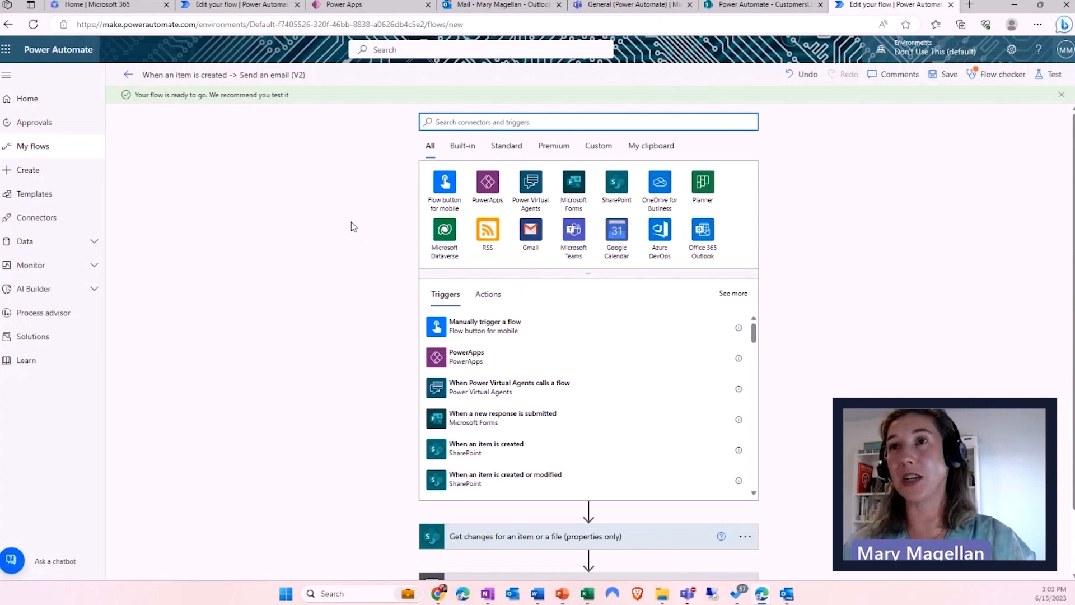
click(618, 183)
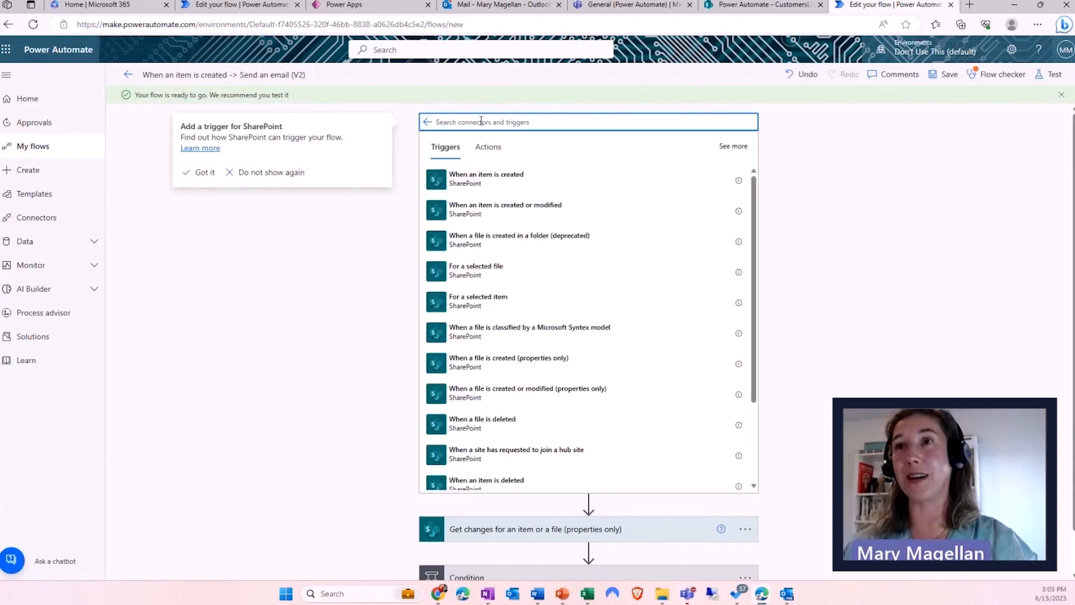
click(490, 216)
click(490, 216)
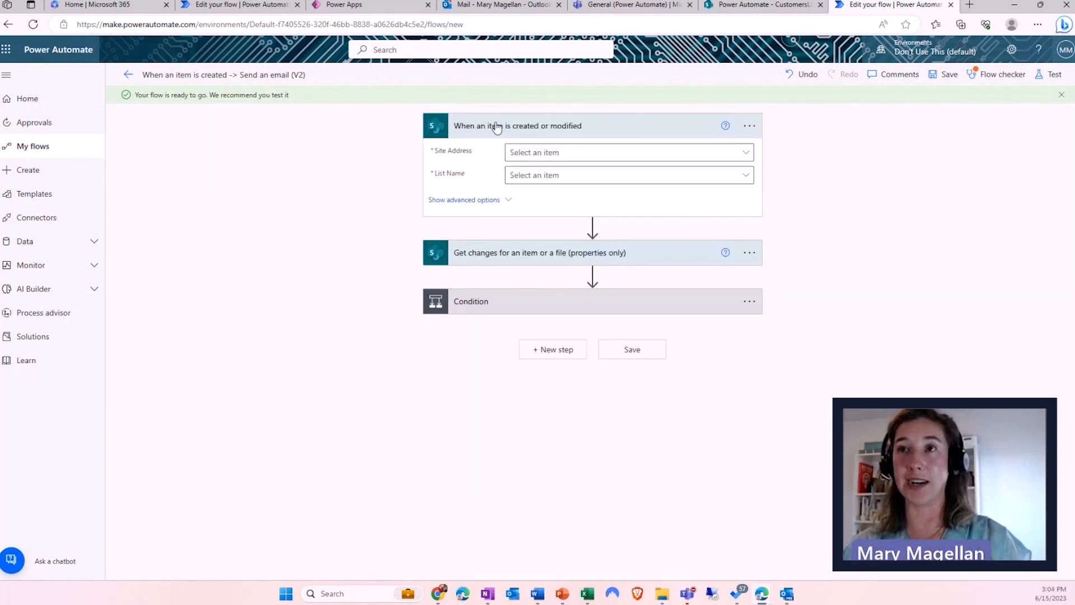
click(544, 152)
click(557, 284)
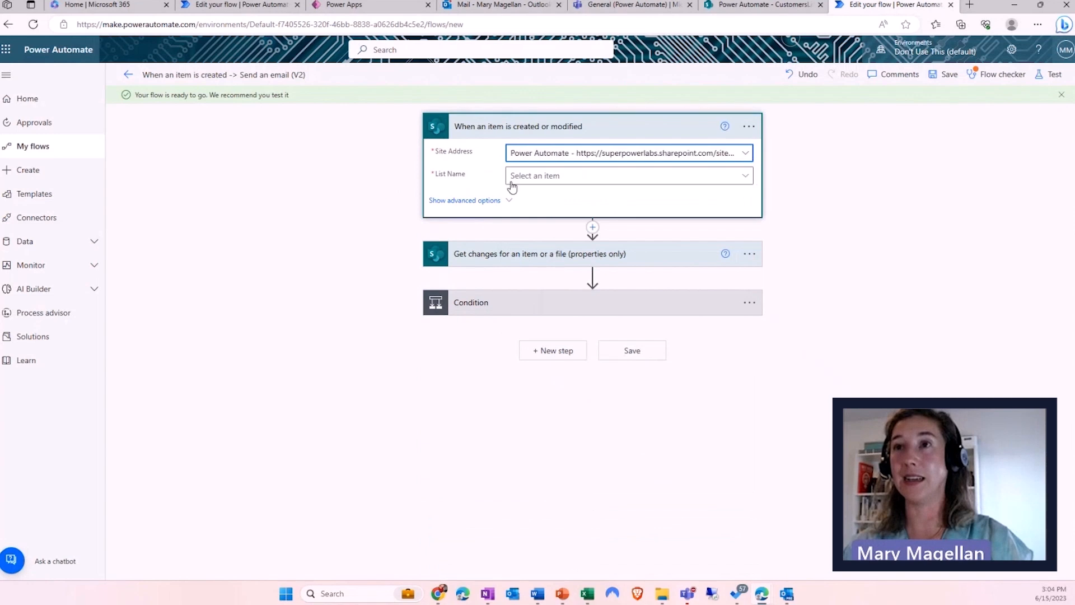
click(518, 178)
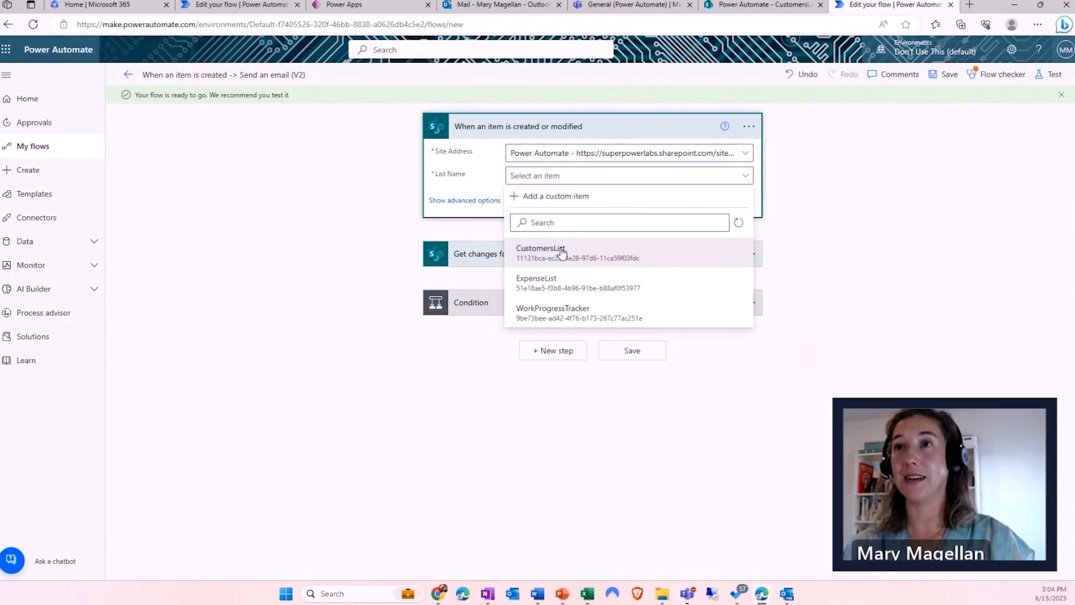
click(557, 248)
- Set Get changes Id to ID and Since to Trigger Window Start Token
click(487, 258)
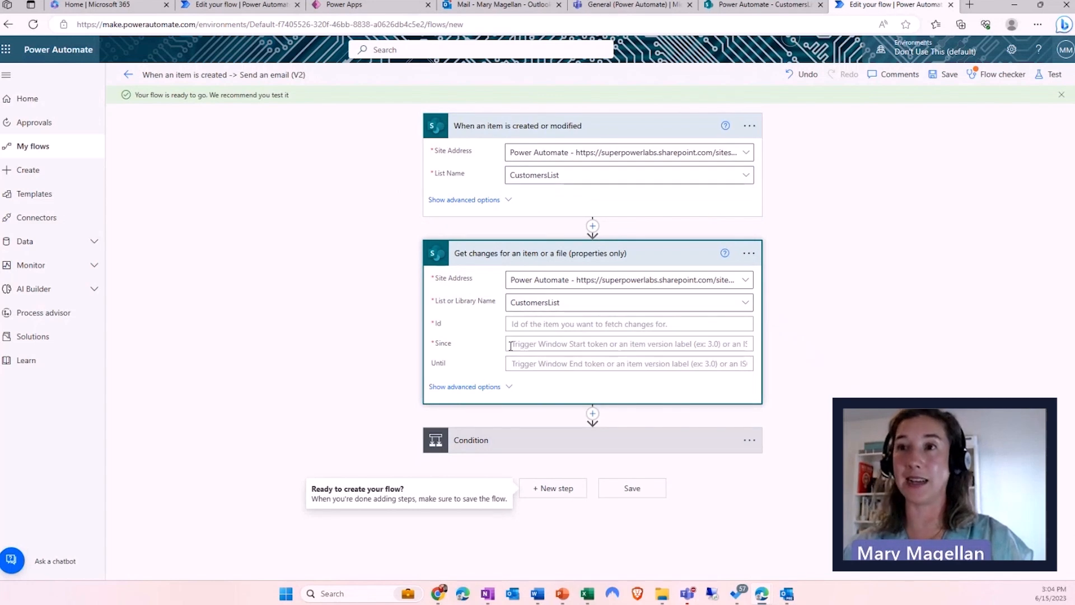
click(519, 326)
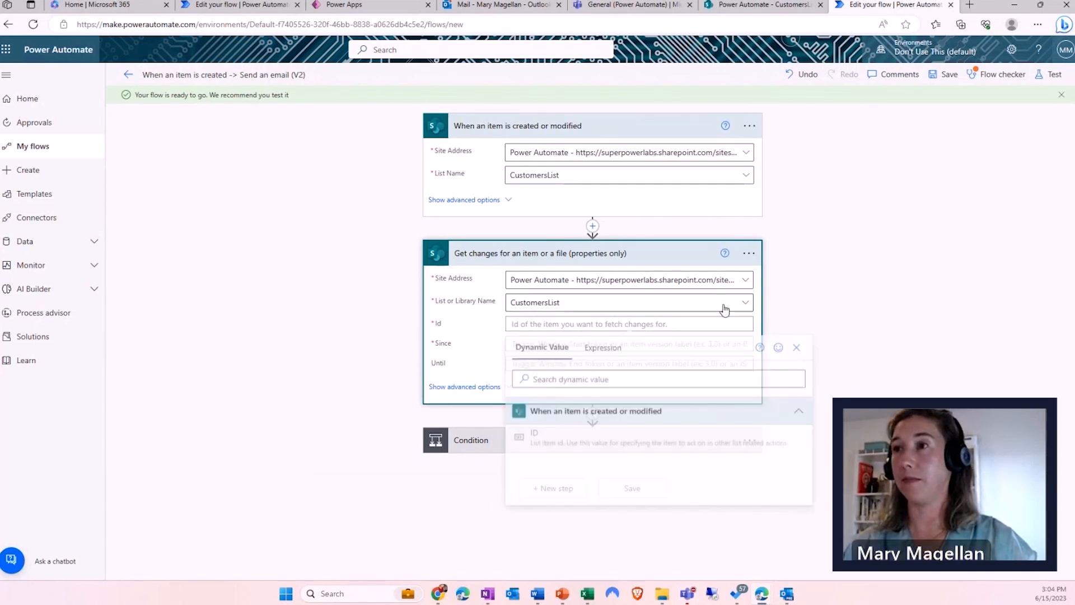
click(555, 438)
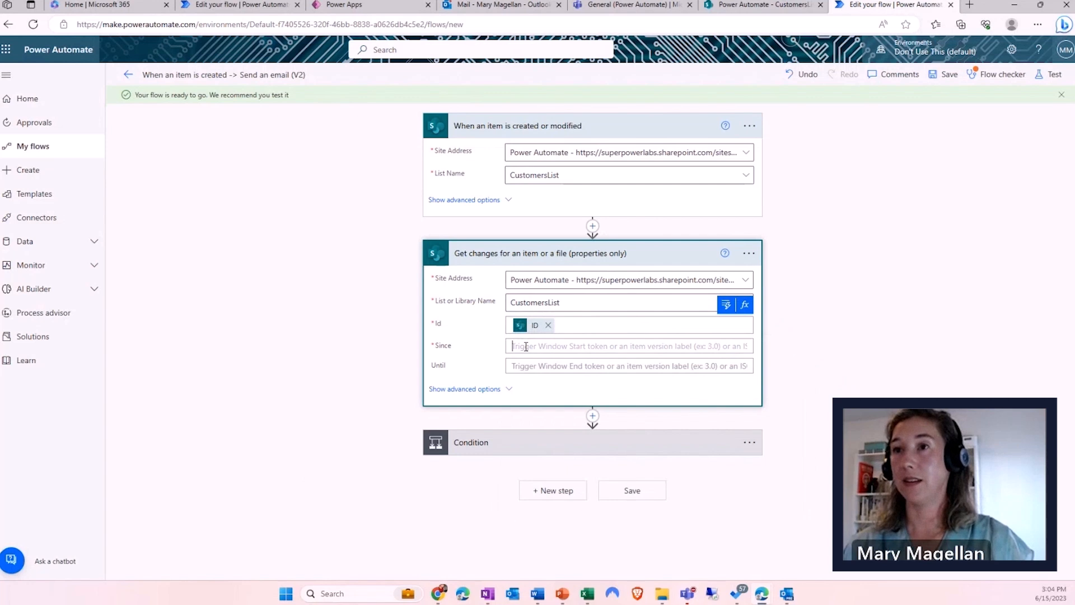
click(726, 327)
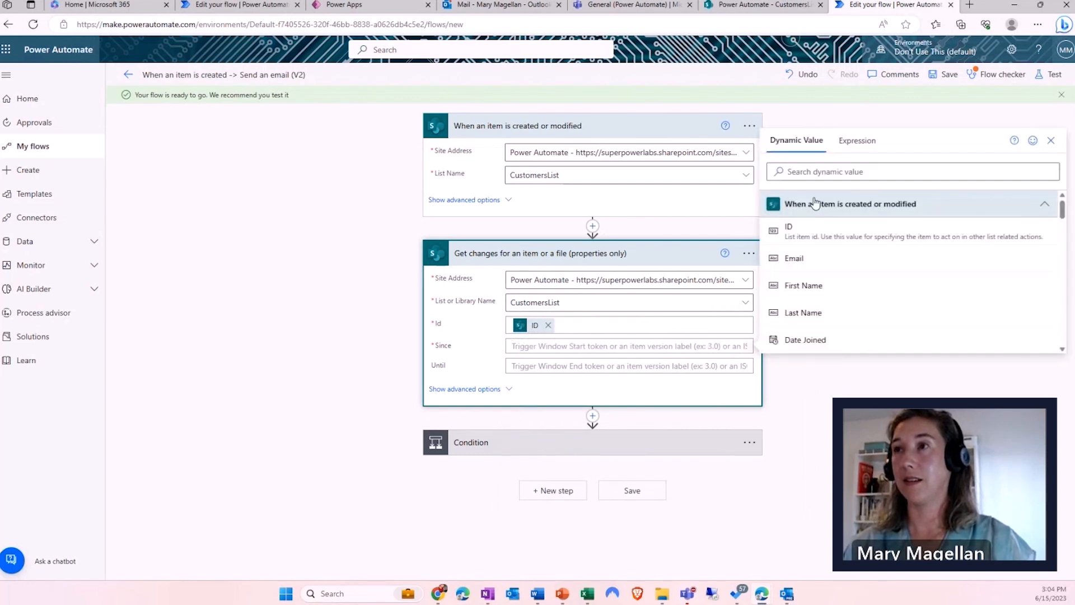
text(start)
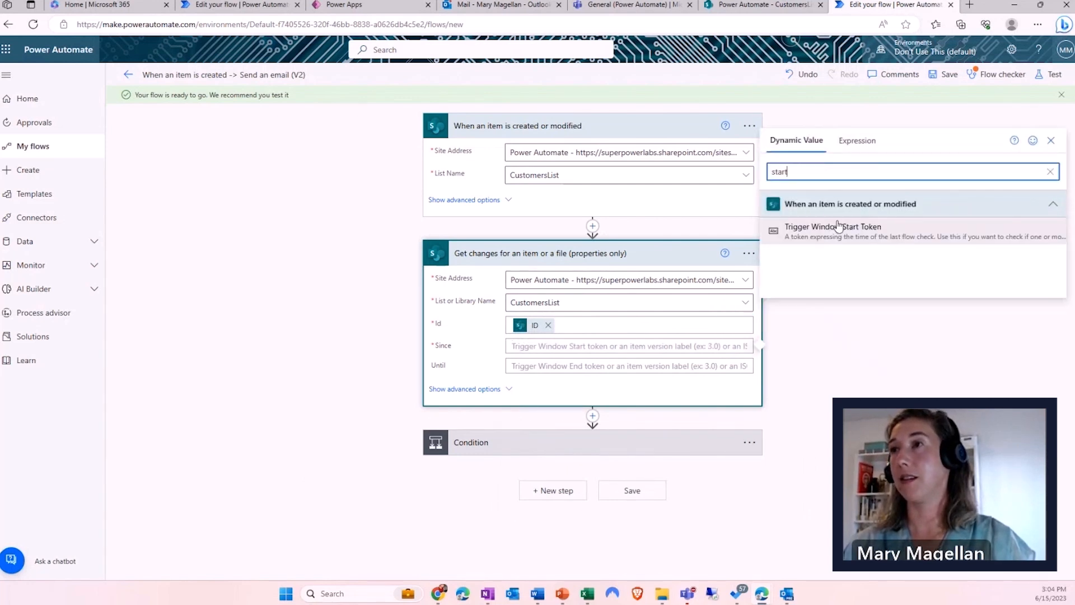
click(839, 232)
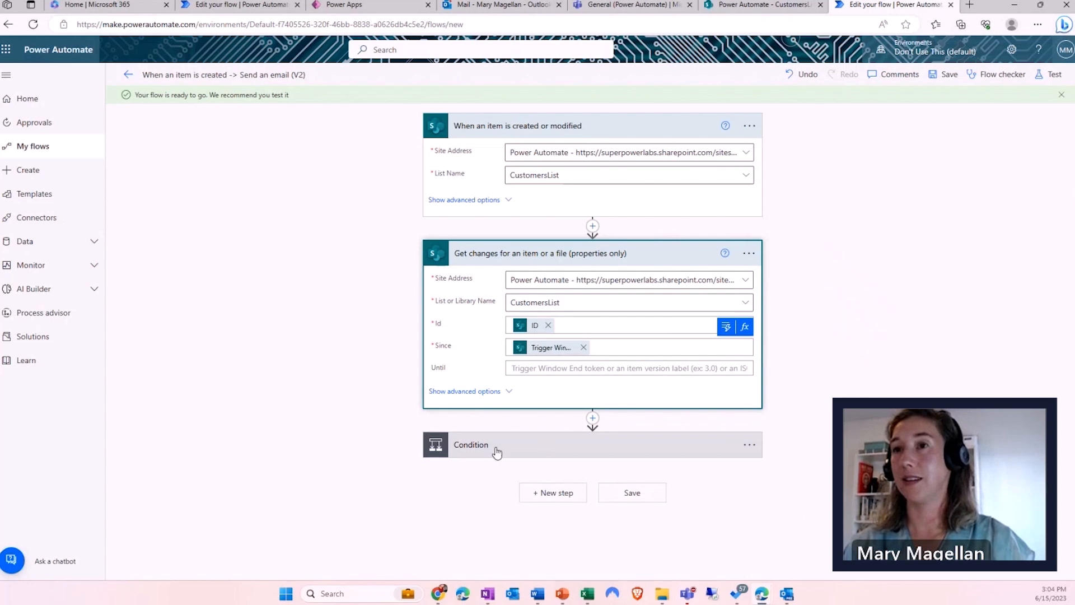
click(458, 441)
scroll(391, 447, down, 3)
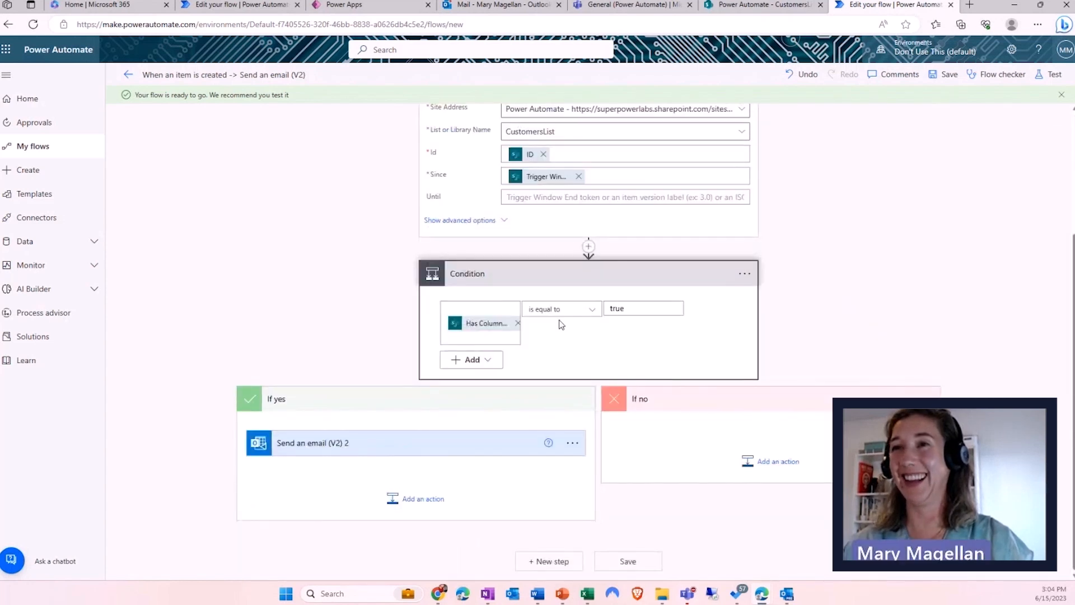
- Change the condition to test Has Column Changed: Office
click(517, 323)
click(494, 318)
scroll(591, 471, down, 1)
scroll(590, 470, down, 3)
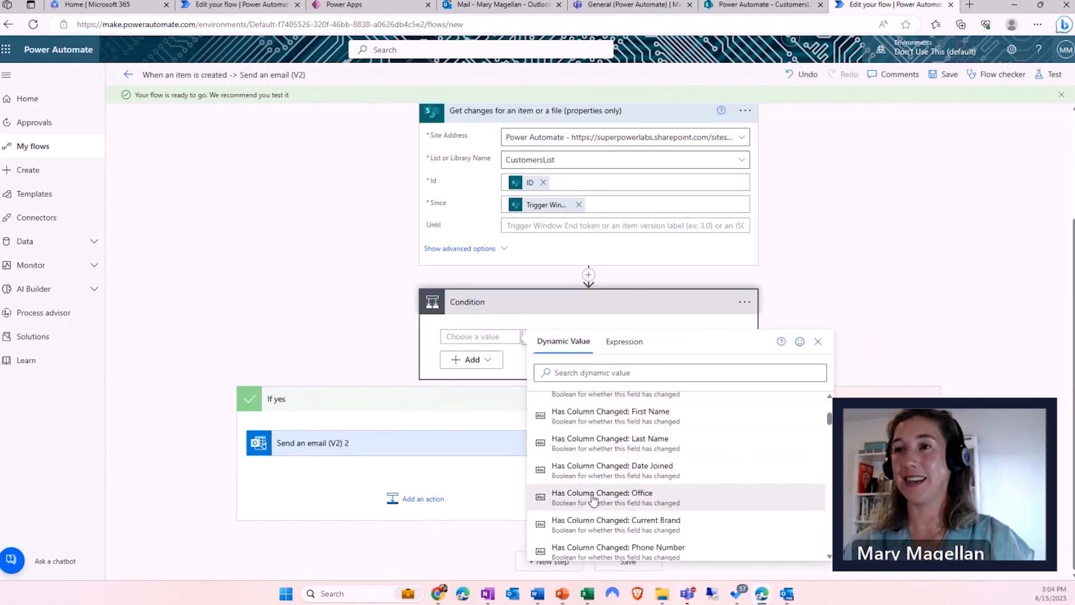
click(592, 504)
- Insert the Office Value dynamic content at the end of the email body
click(347, 473)
scroll(339, 449, down, 3)
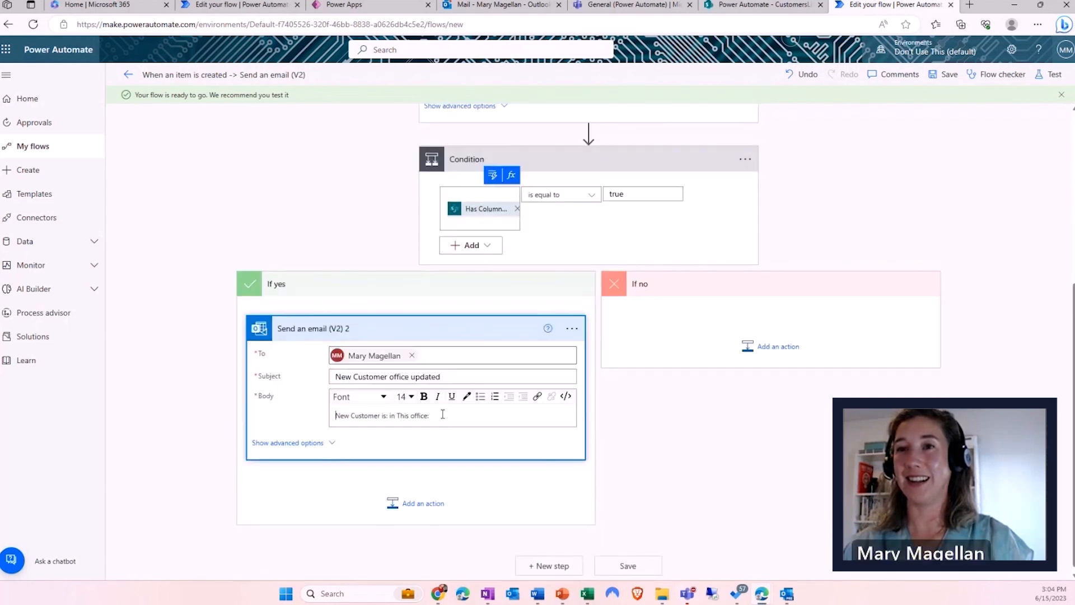
click(532, 376)
click(549, 376)
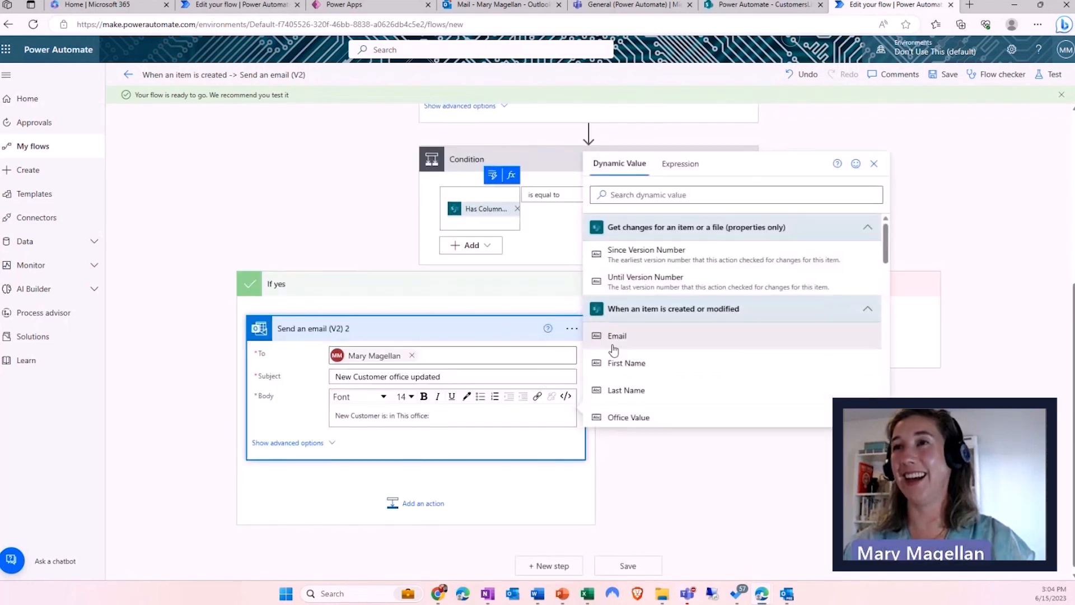
text(offic)
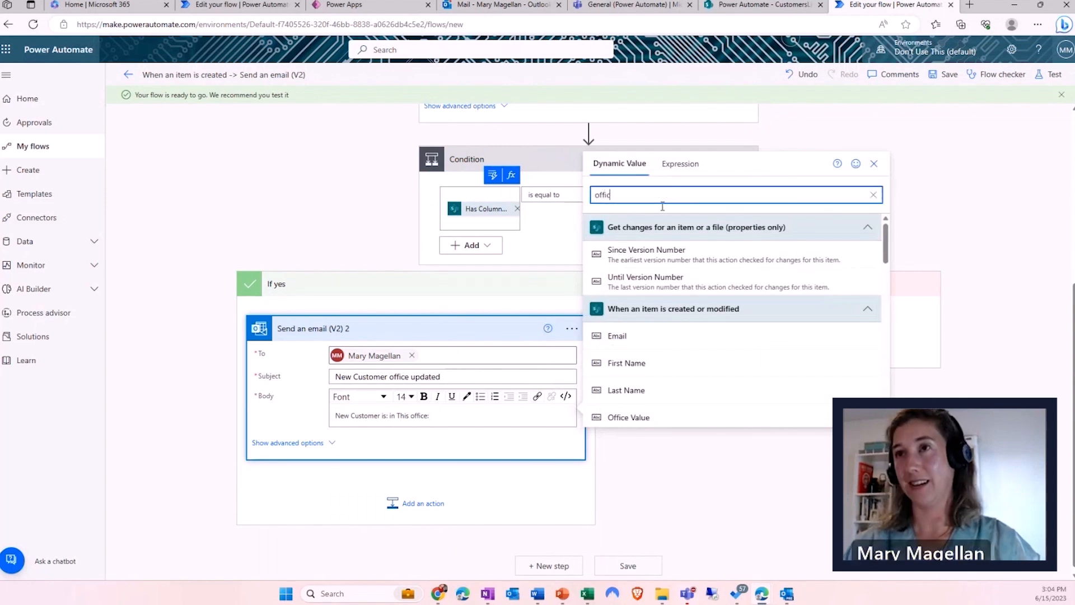
text(e)
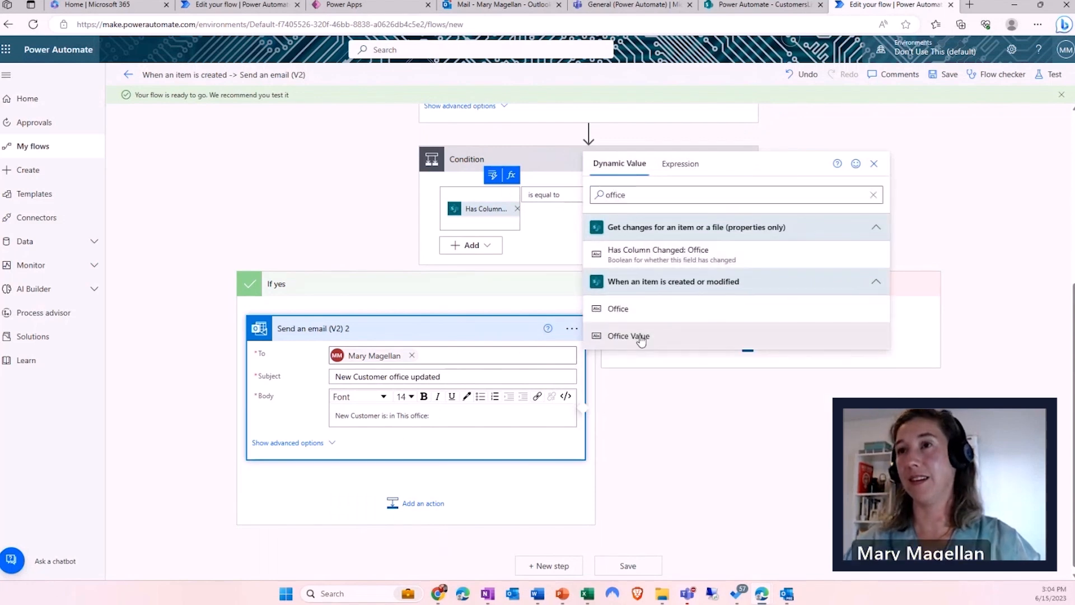
click(638, 336)
- Save the flow, start a manual test, and switch to SharePoint's CustomersList
click(626, 572)
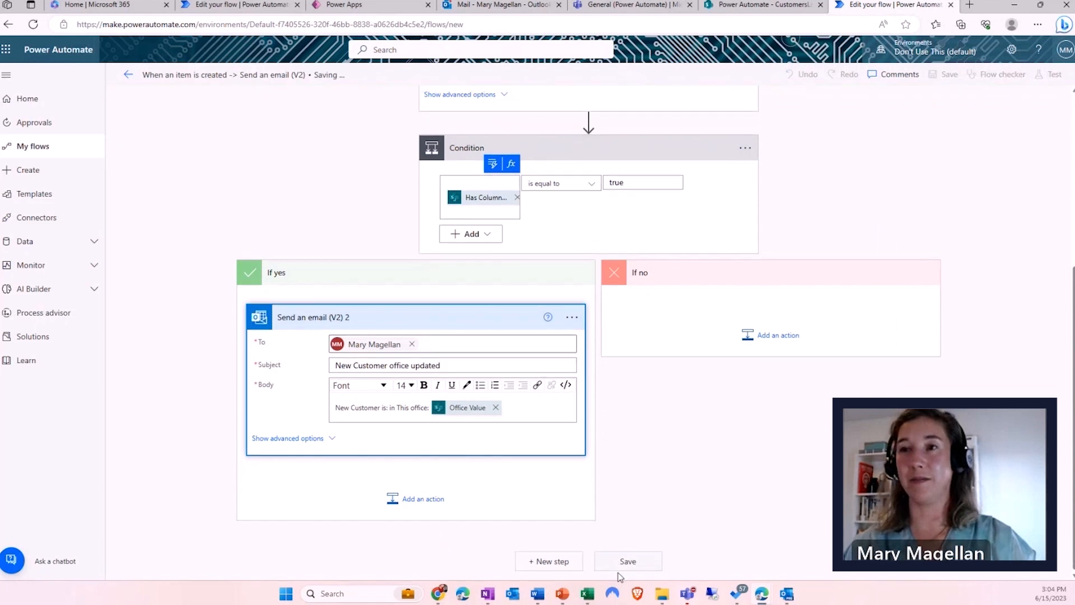
scroll(859, 241, up, 4)
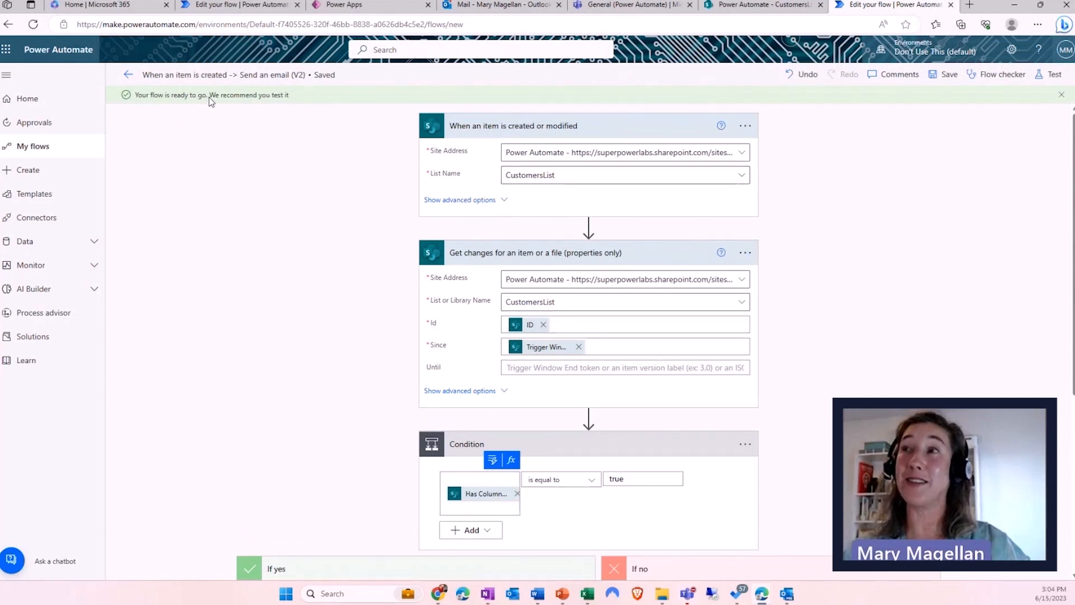
click(1048, 76)
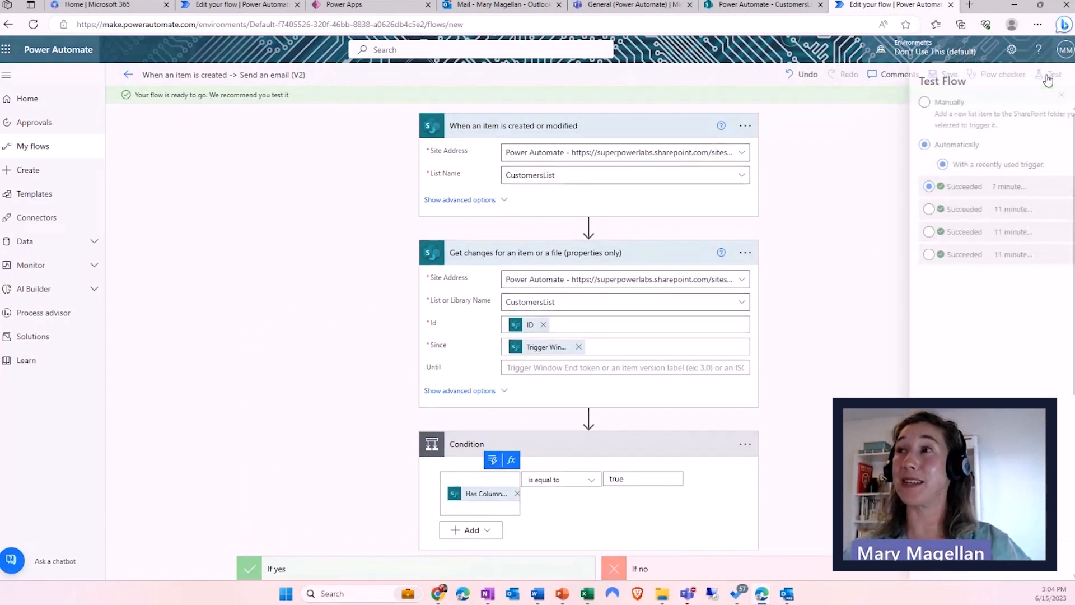
click(903, 102)
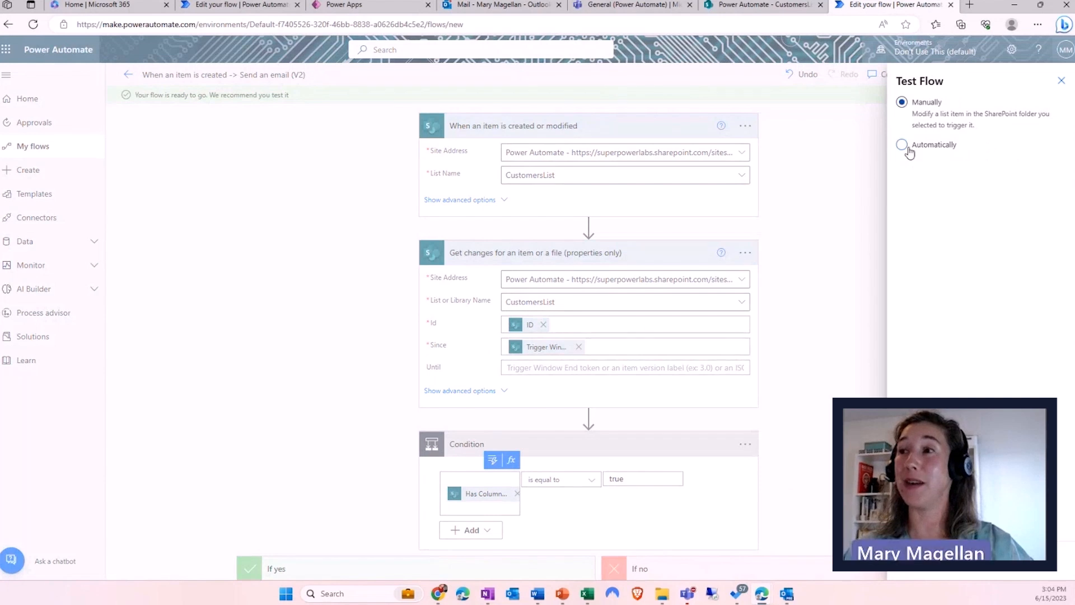
click(918, 560)
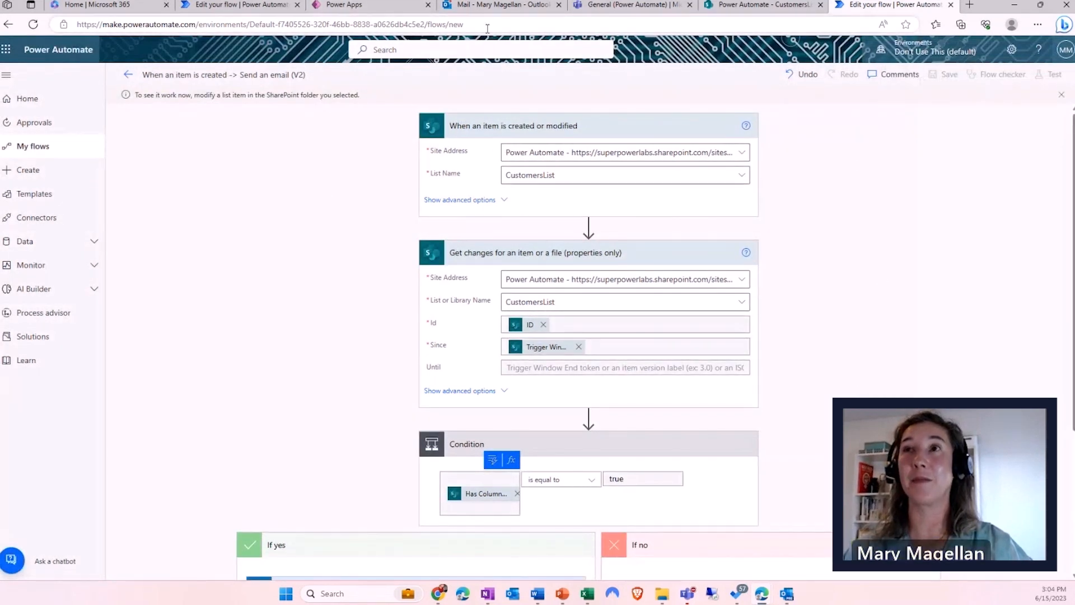
click(752, 8)
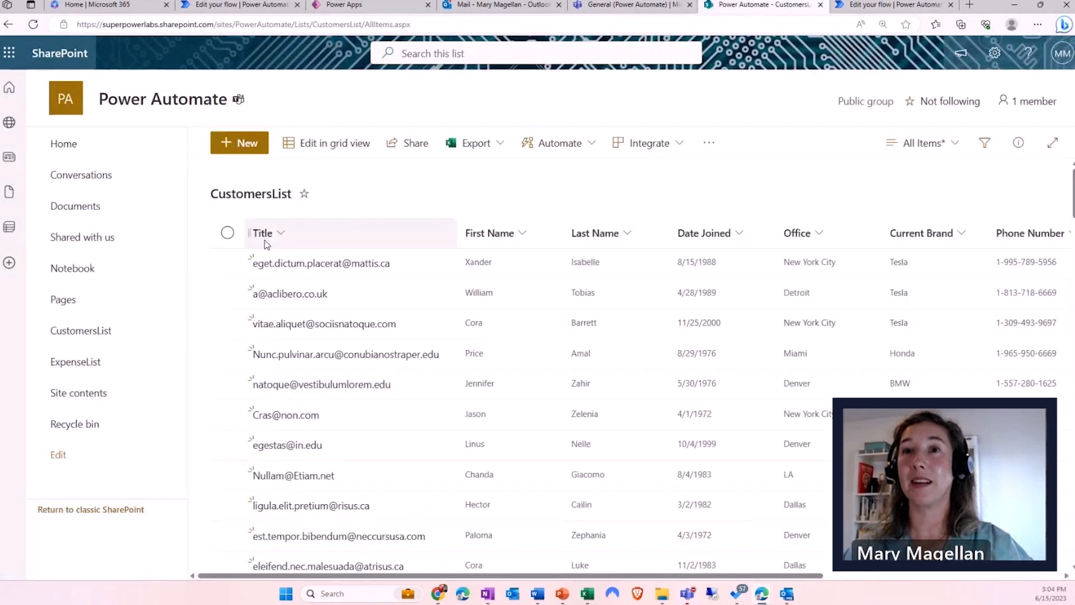
- Change the first customer's Office from New York City to Denver, save, and return to the flow
click(227, 264)
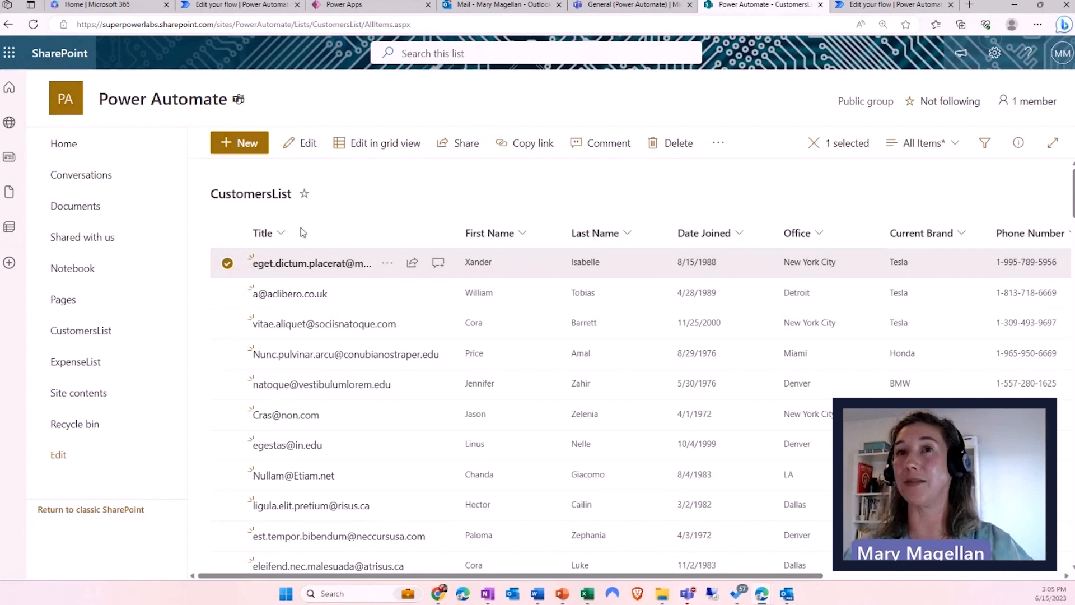
click(307, 143)
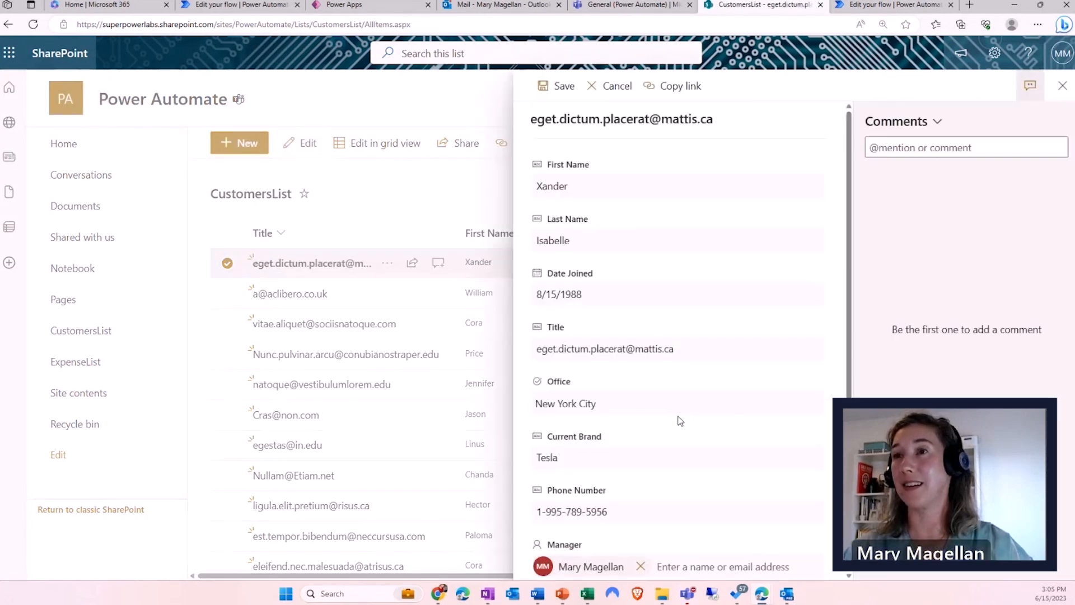
click(607, 402)
click(571, 473)
click(552, 85)
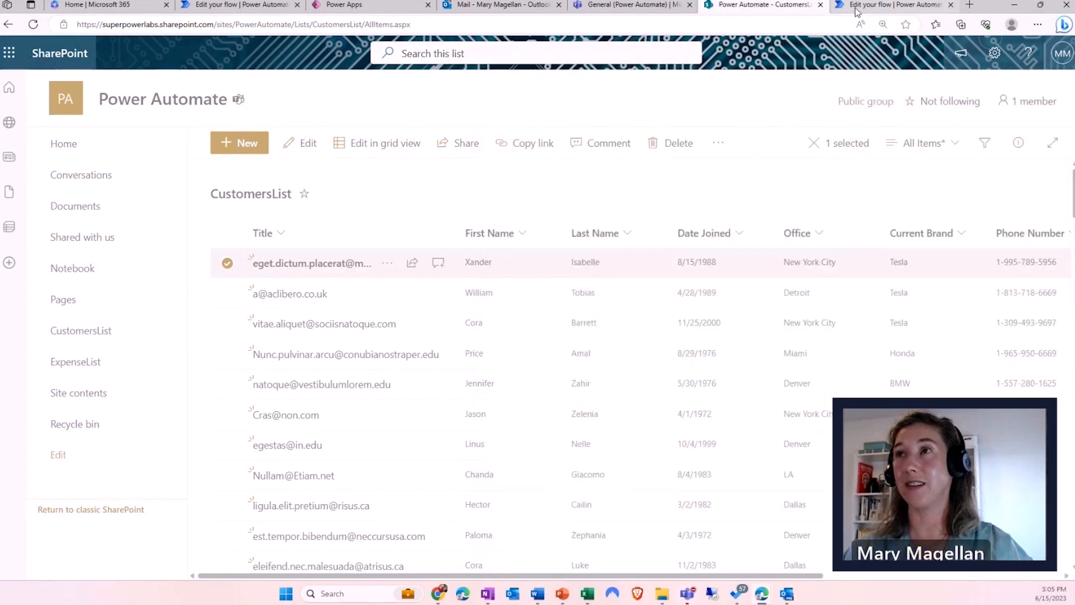
click(895, 4)
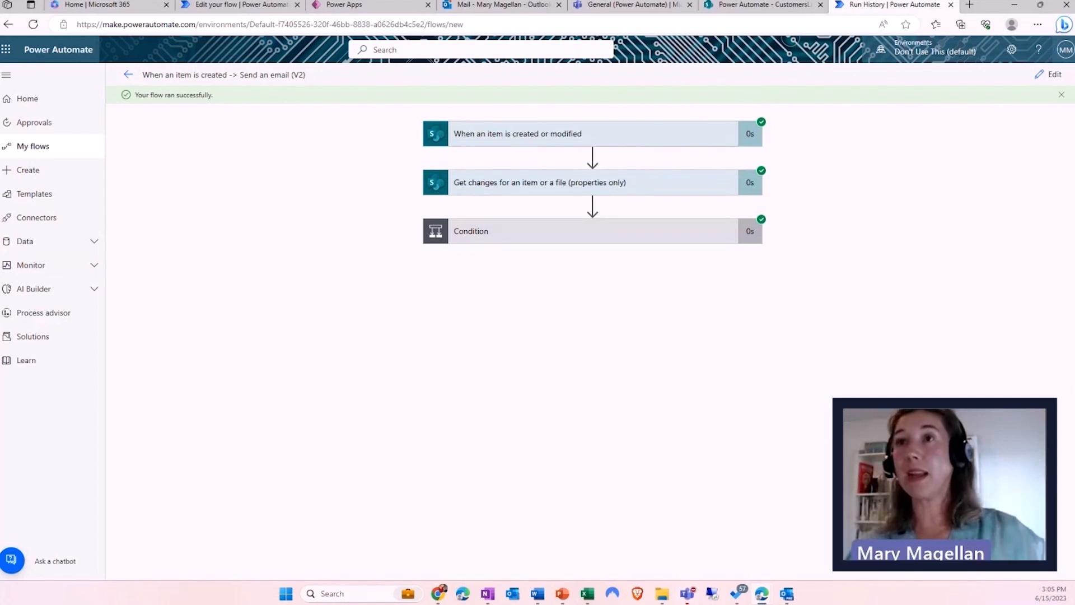
- Inspect the Get changes and Condition run details, confirming Office changed and the condition is true
click(578, 183)
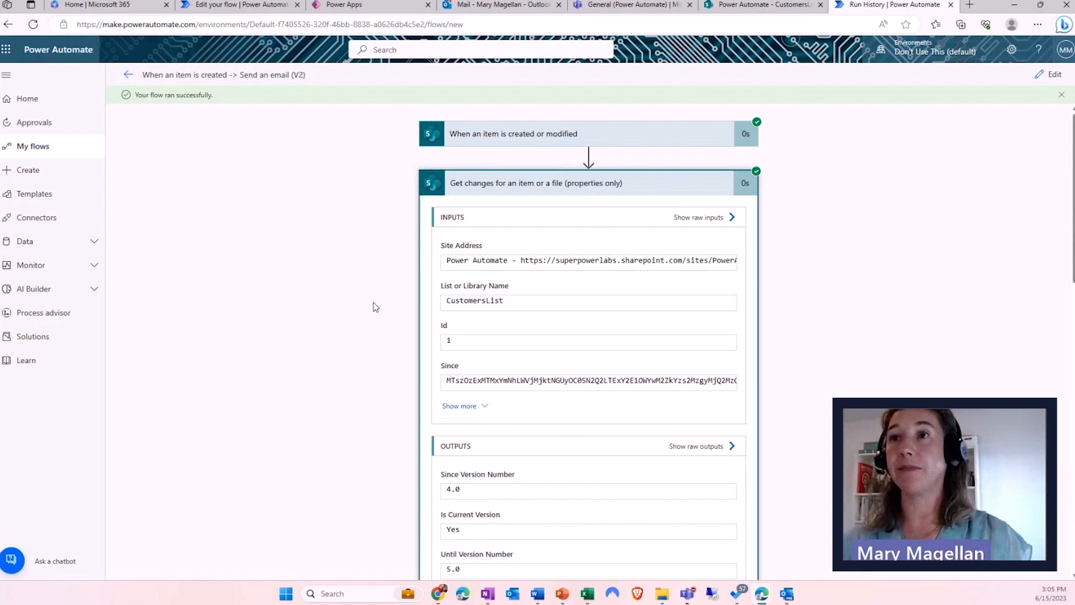
scroll(395, 324, down, 6)
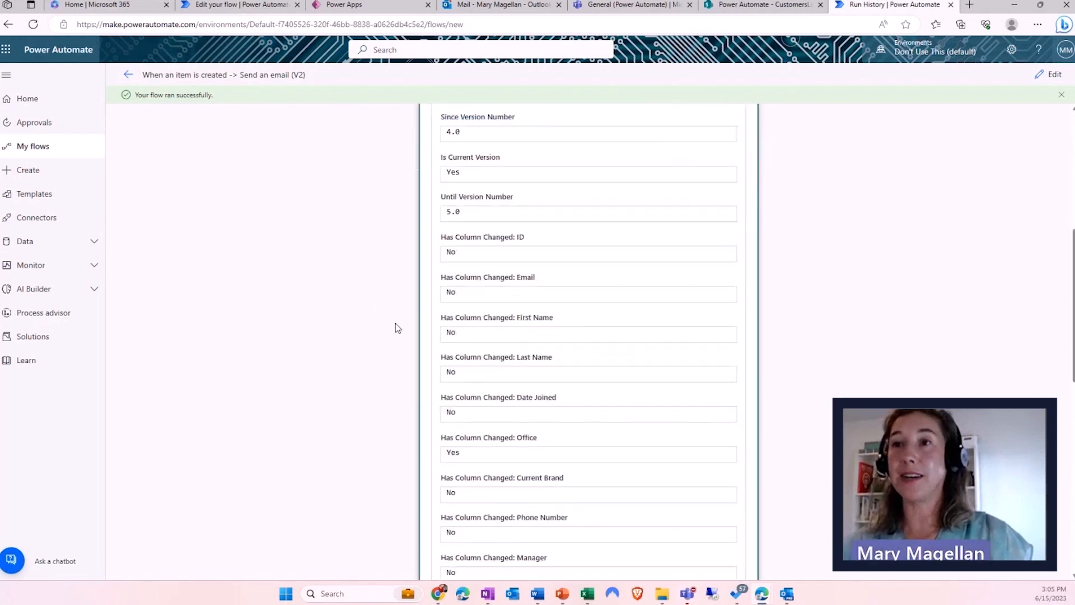
scroll(399, 335, down, 8)
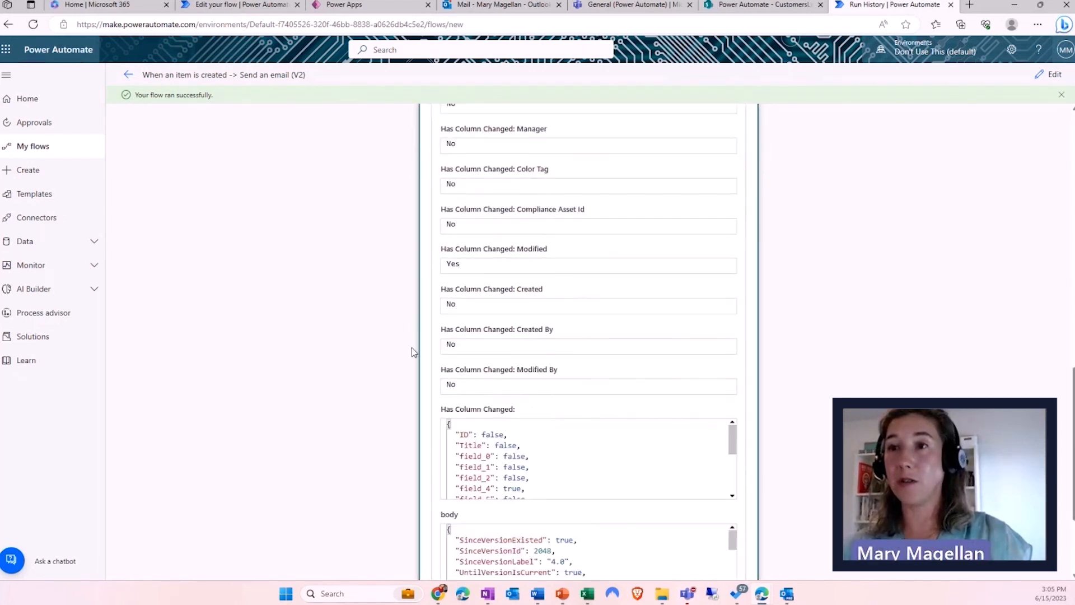
scroll(507, 271, up, 3)
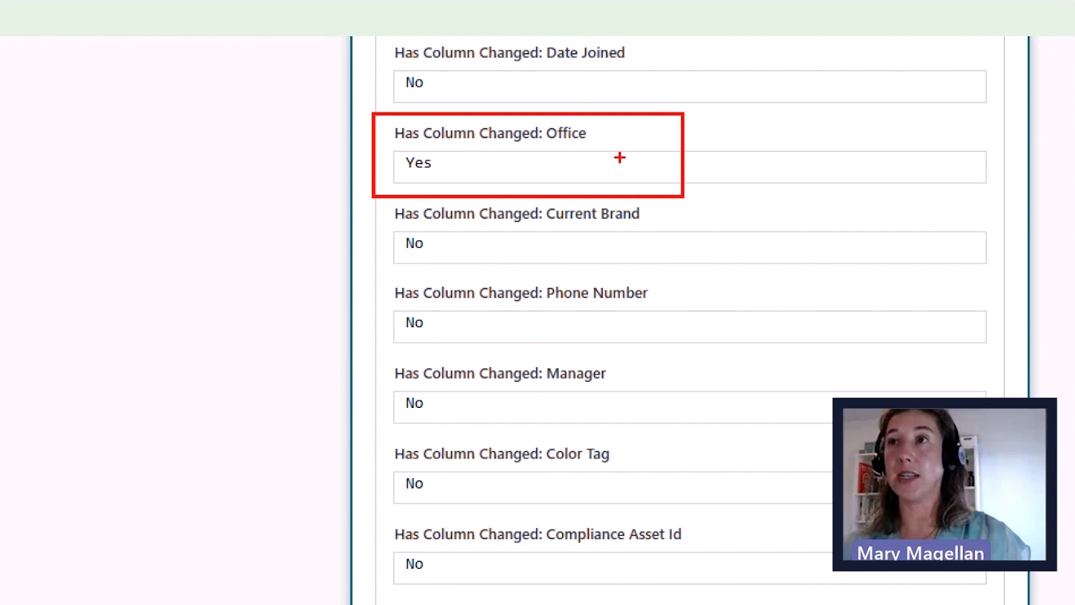
scroll(515, 280, down, 5)
click(515, 539)
scroll(379, 449, down, 3)
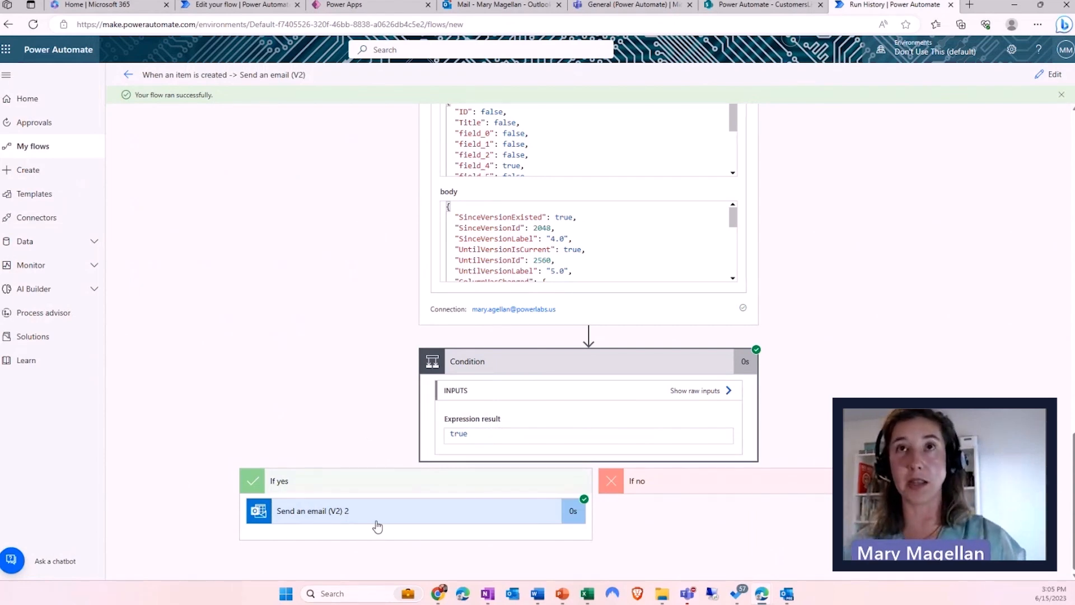
- Check the 'New Customer office updated' email showing Denver, then return to the run
click(503, 5)
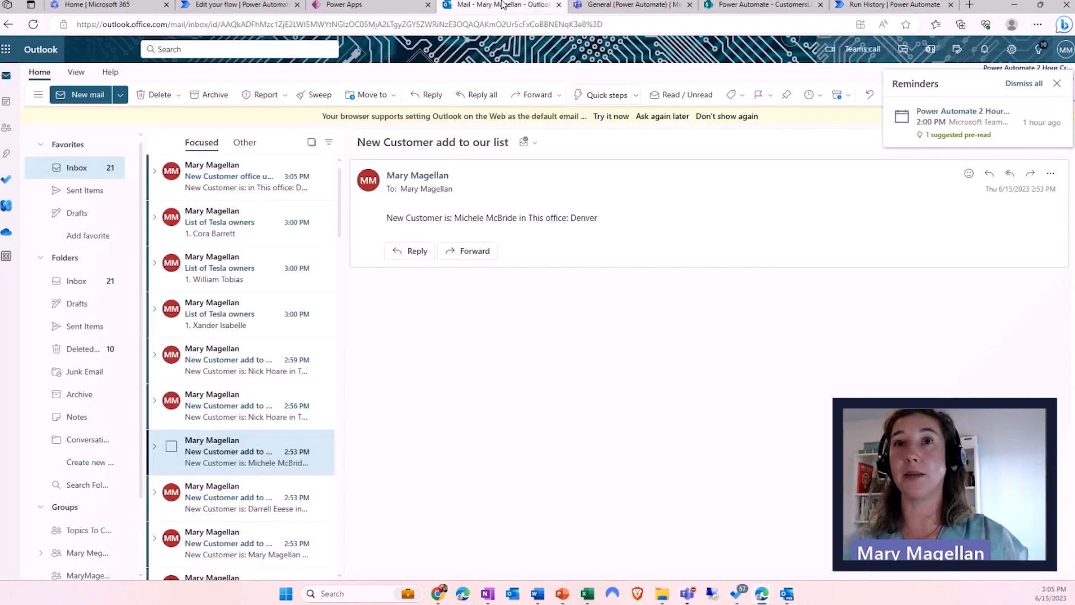
click(240, 176)
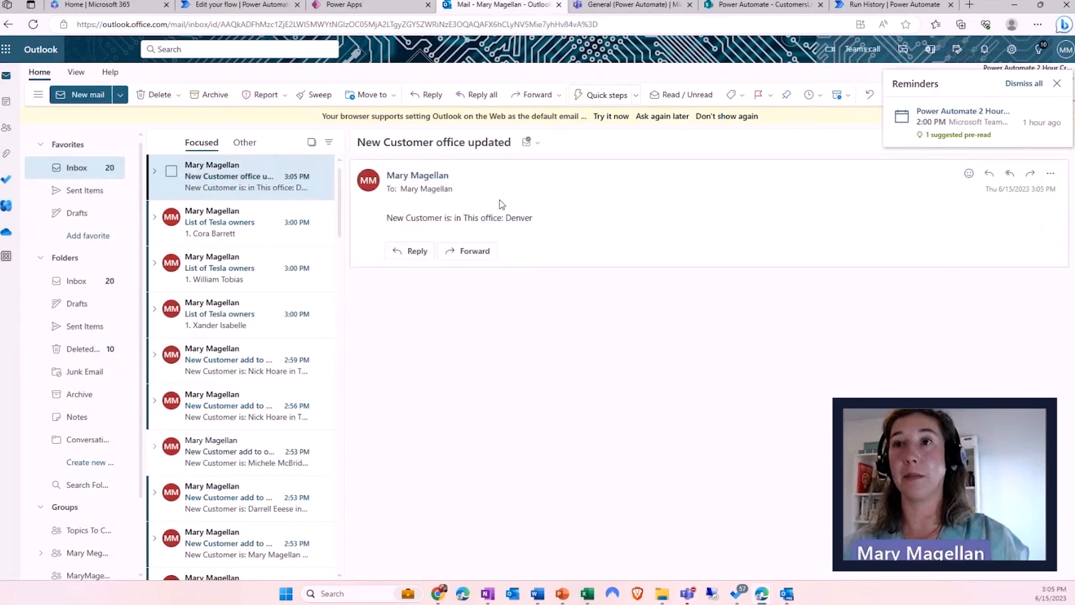
click(866, 11)
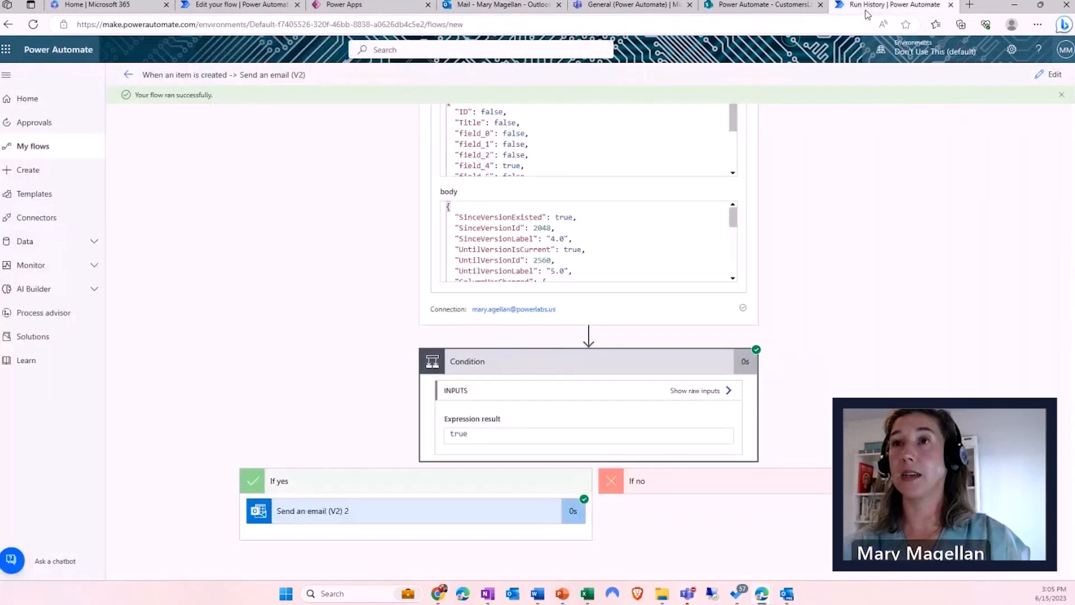
- Reopen the flow editor and add a second, empty Condition row joined by And
click(1048, 78)
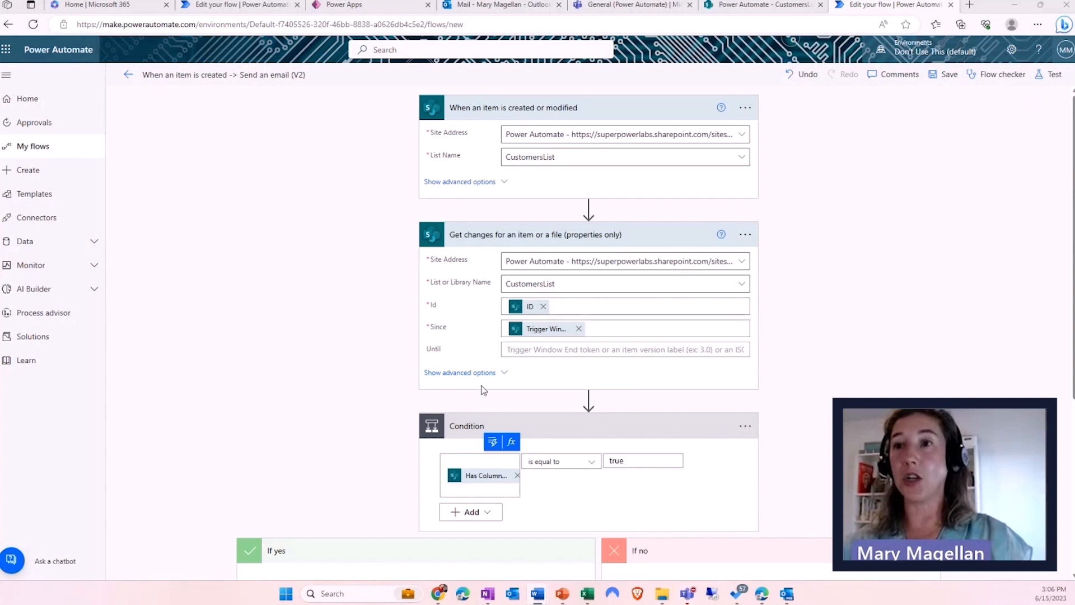
scroll(470, 400, down, 3)
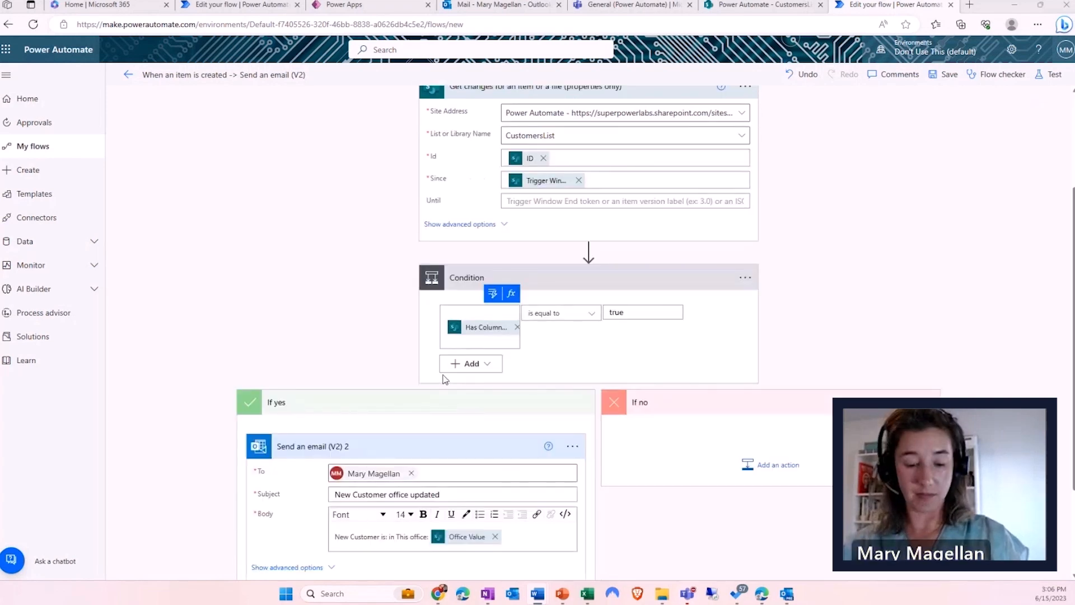
key(ctrl+1)
click(531, 381)
drag(516, 377, 634, 376)
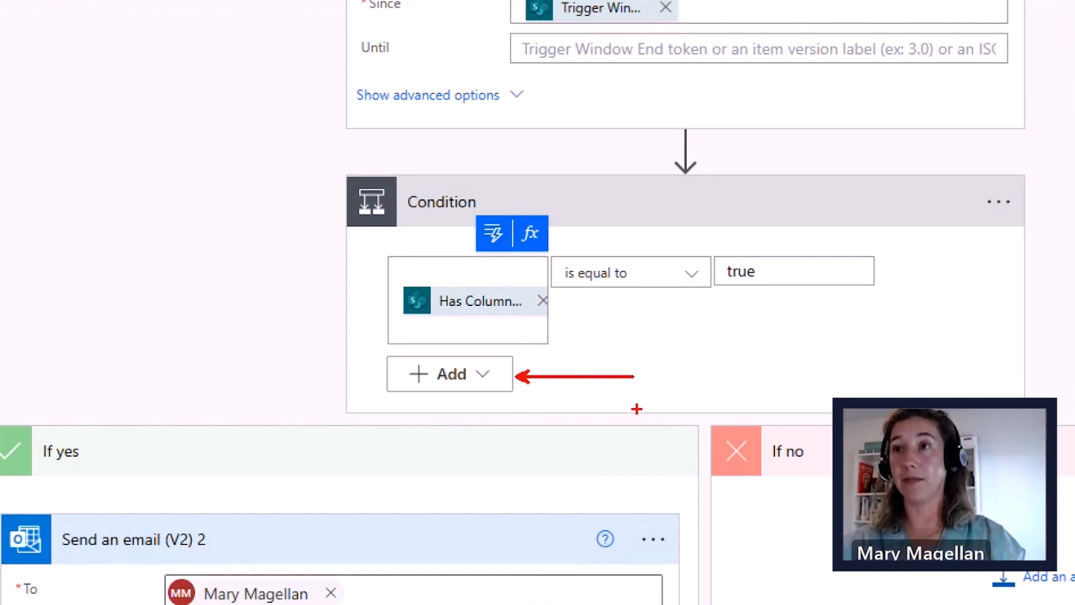
key(Escape)
click(465, 365)
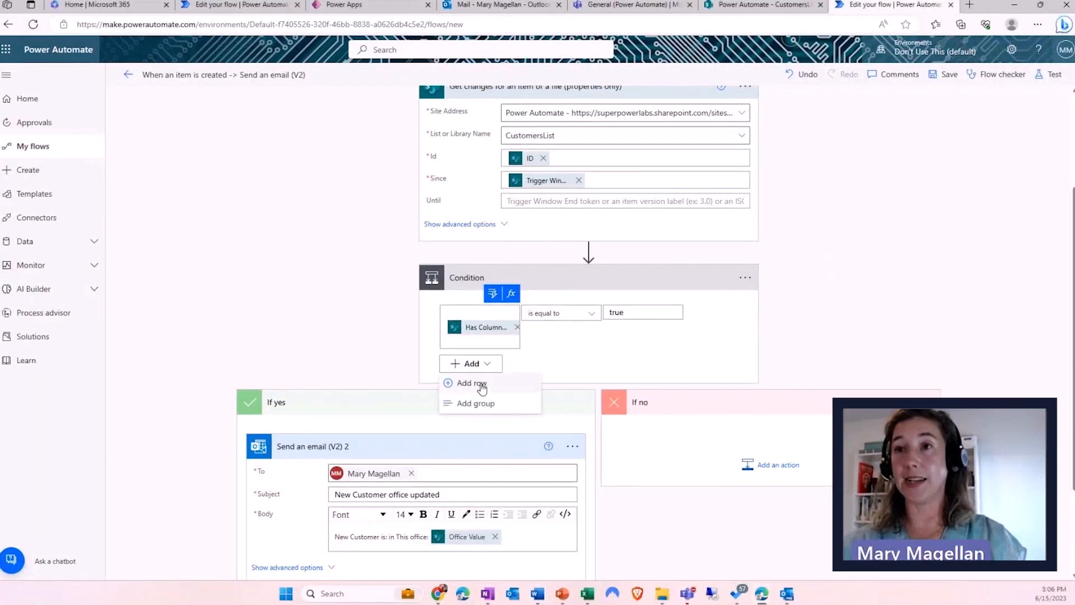
click(482, 384)
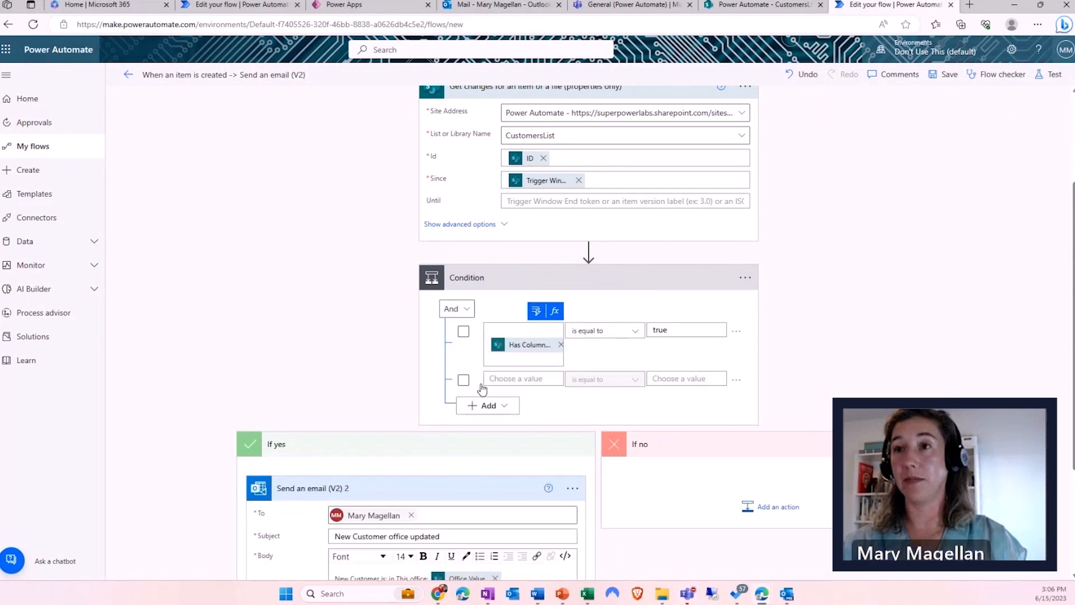
- Use Office Value as the second condition row's first operand
scroll(485, 369, down, 3)
click(518, 227)
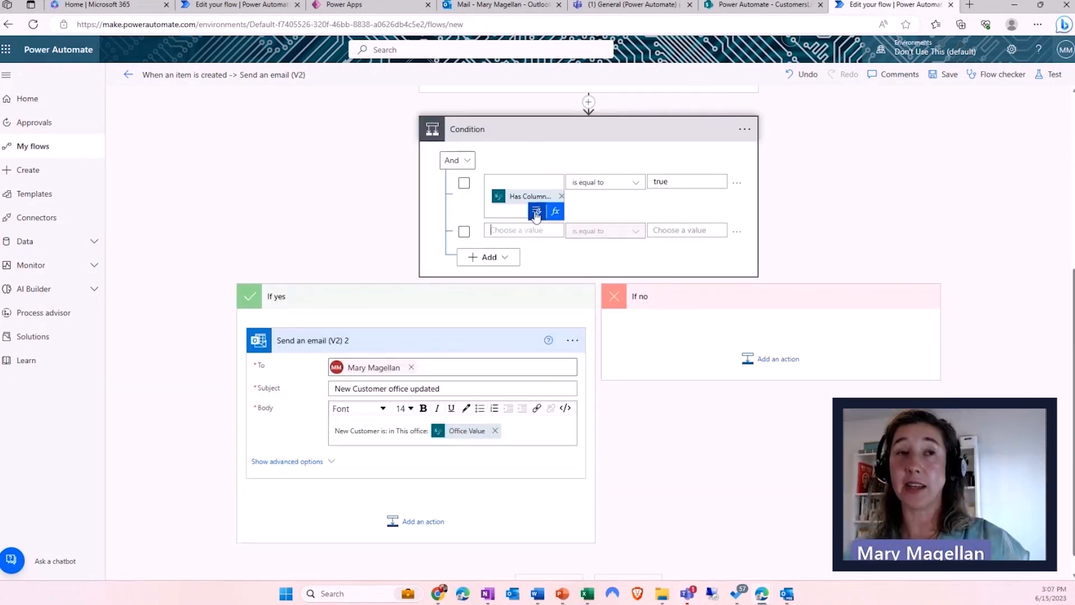
click(537, 213)
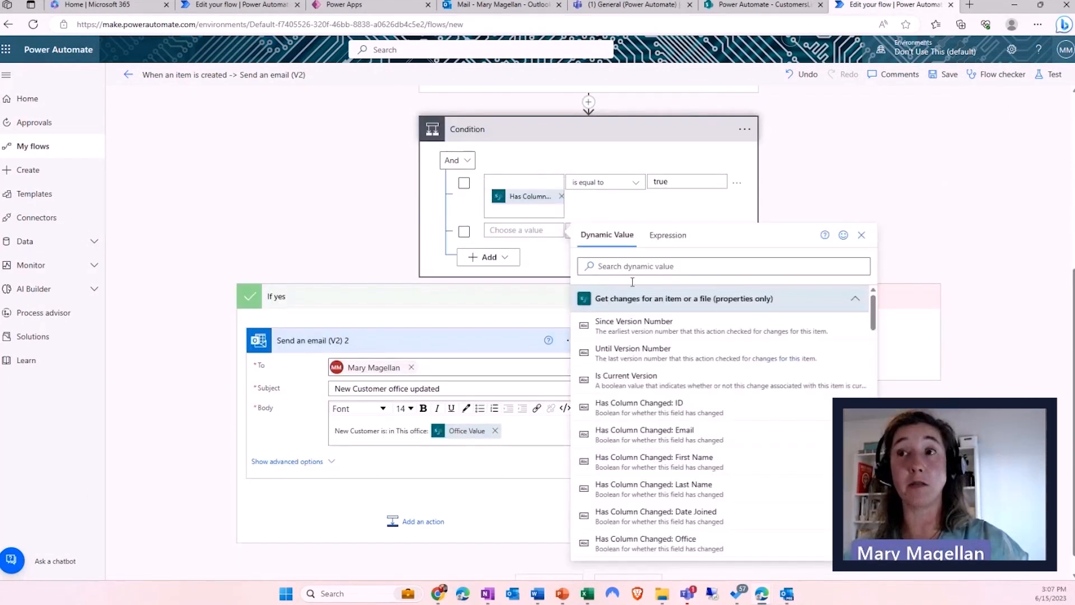
scroll(661, 406, down, 10)
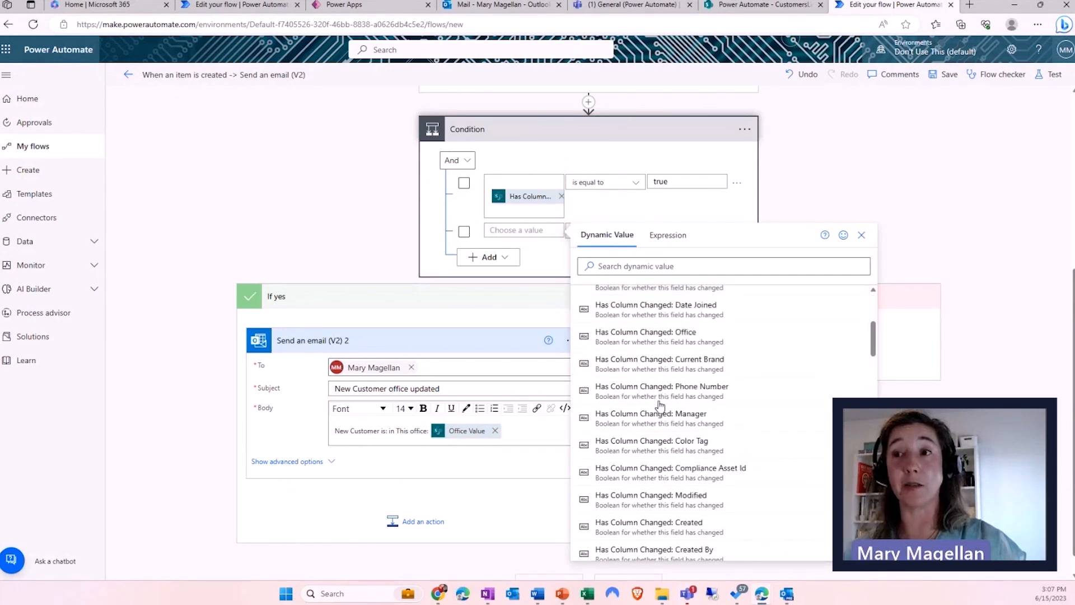
scroll(657, 412, down, 3)
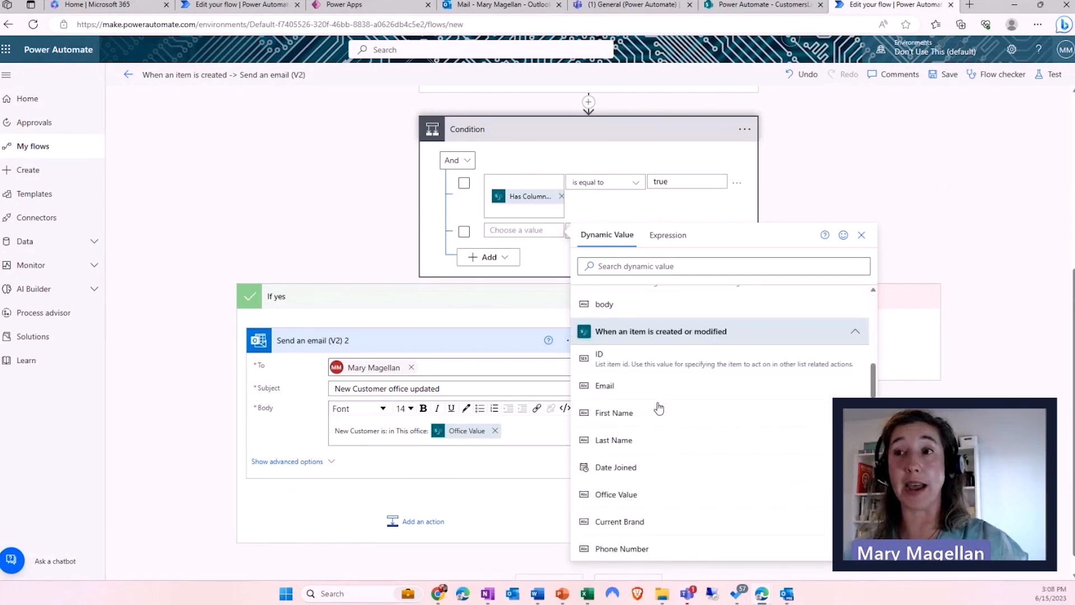
scroll(647, 429, down, 7)
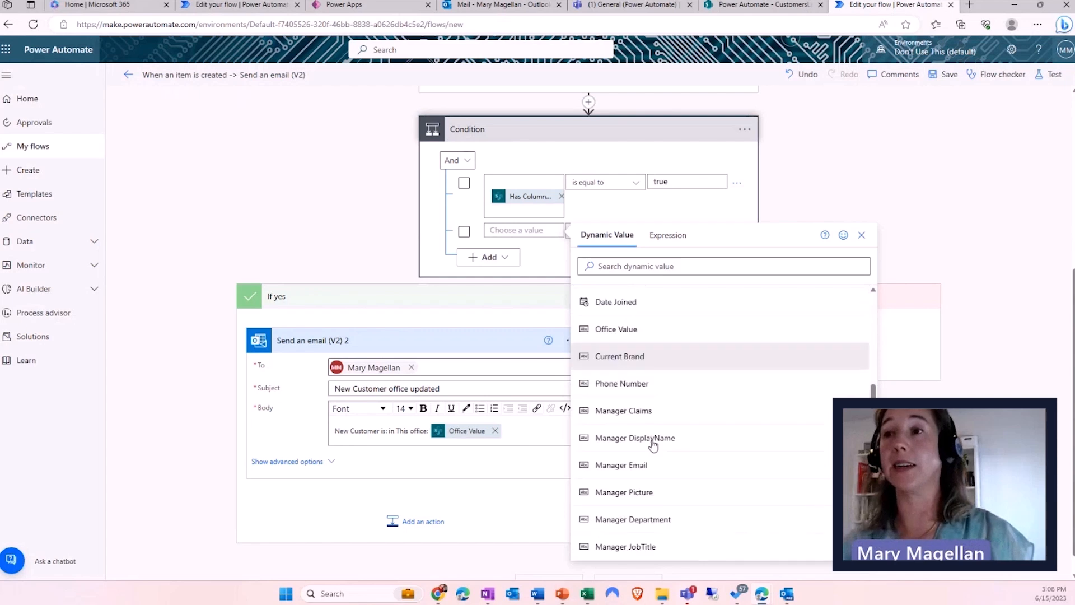
scroll(656, 447, down, 9)
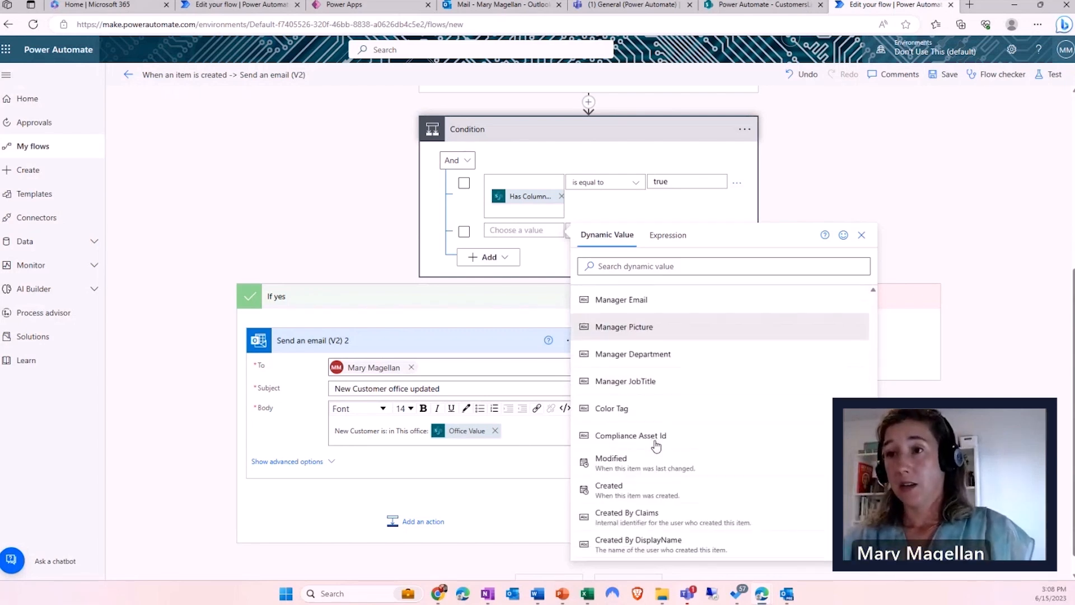
scroll(659, 381, up, 7)
click(664, 263)
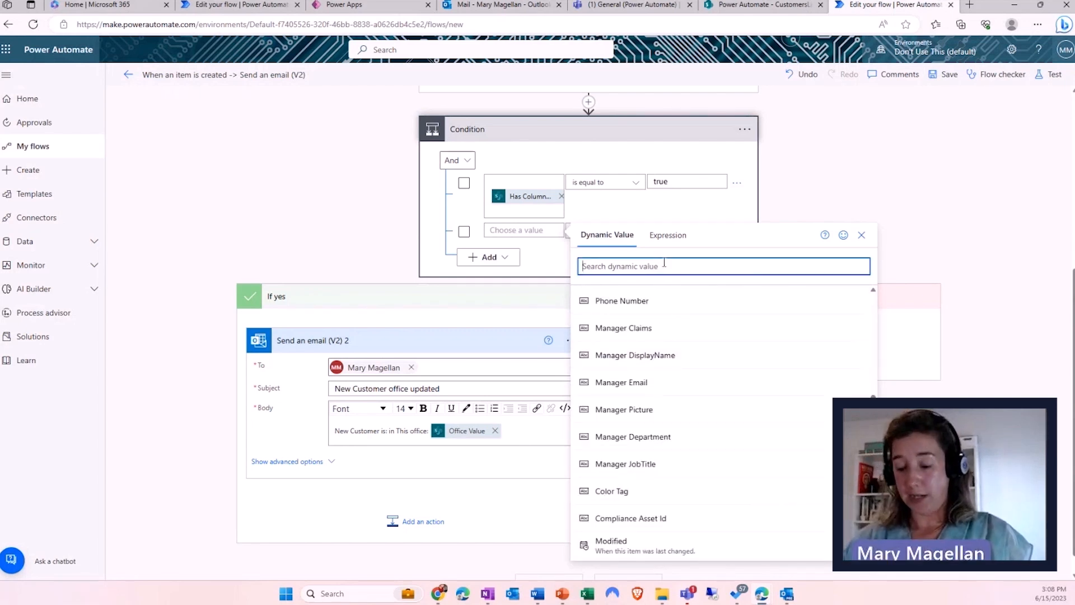
text(office)
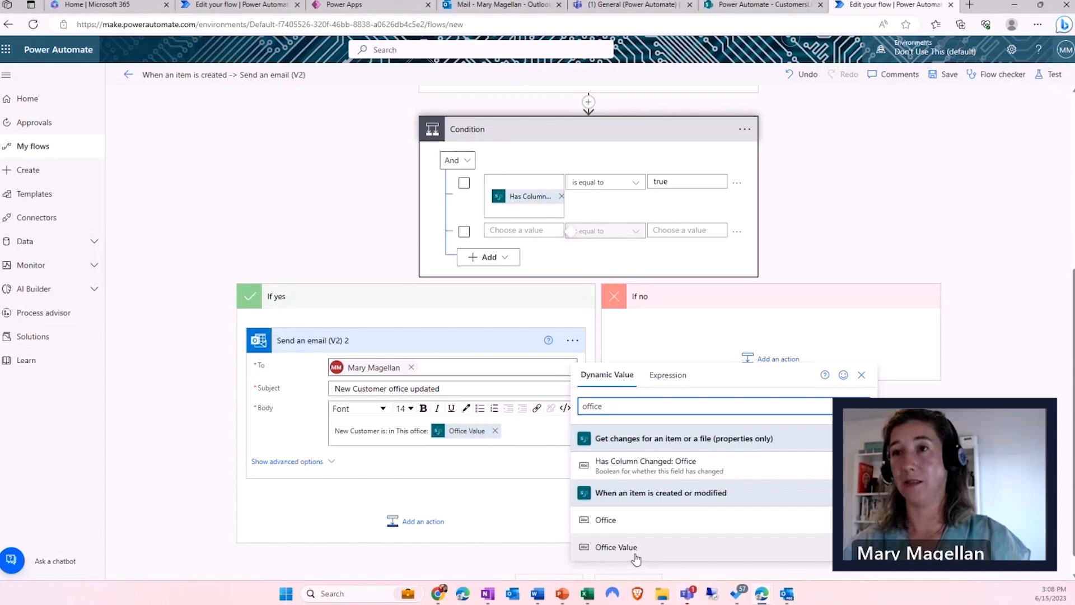
click(555, 556)
- Set the second row's comparison value to Toronto and save the flow
click(680, 235)
text(Toronto)
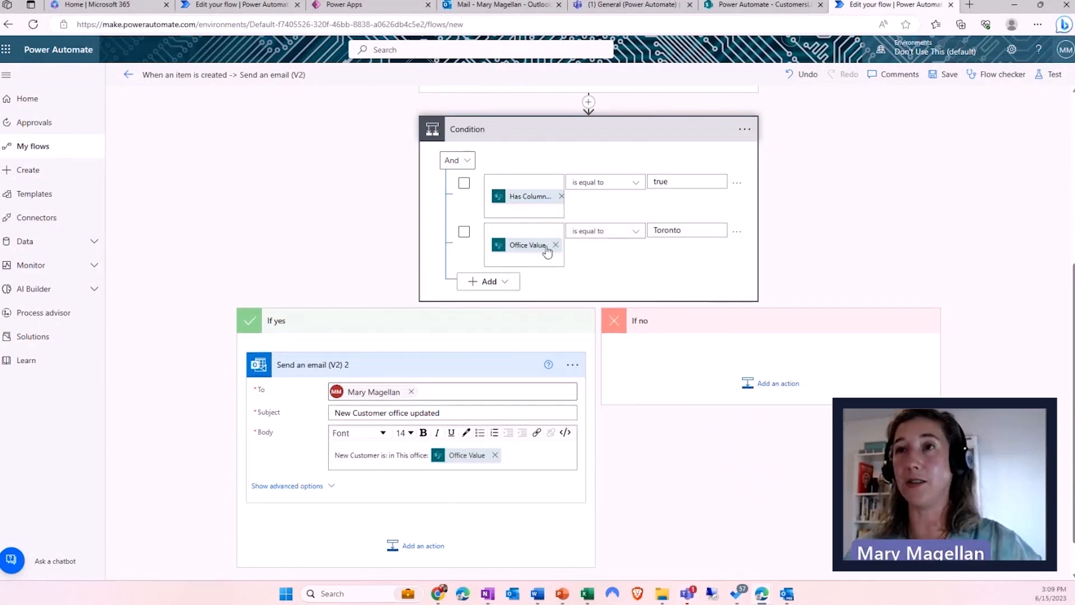
mouse_move(548, 253)
mouse_down()
mouse_move(566, 272)
mouse_move(614, 258)
mouse_up()
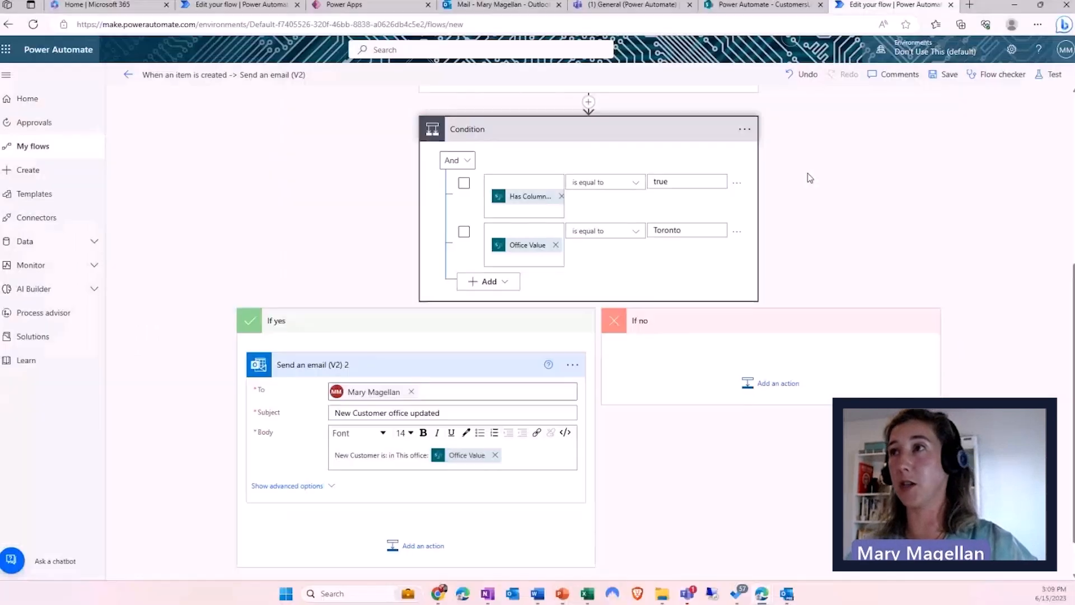
click(949, 78)
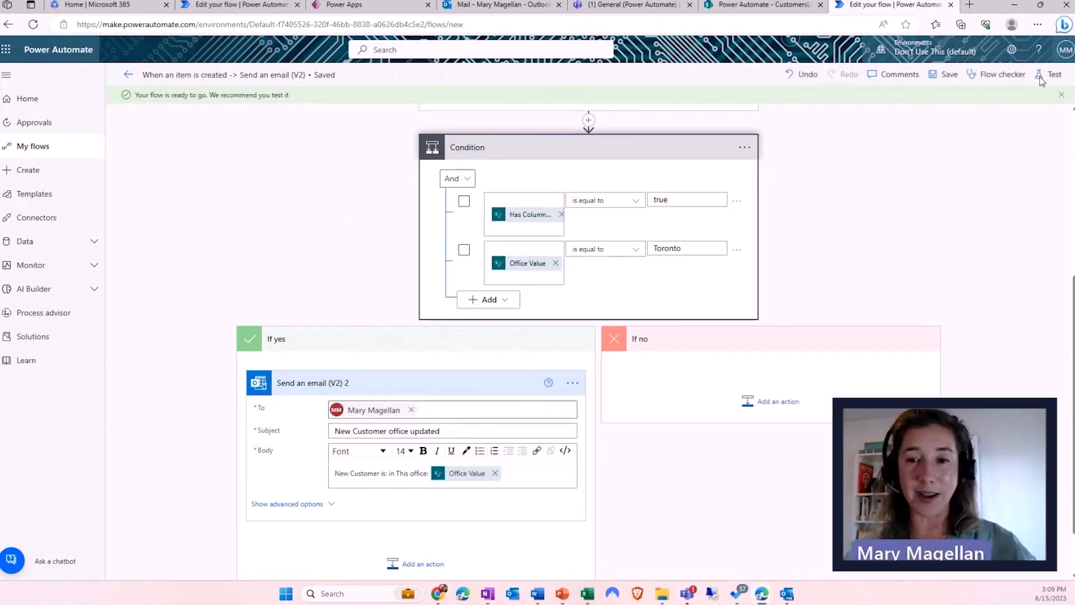
- Start a manual test run and switch to the SharePoint CustomersList tab
click(1041, 78)
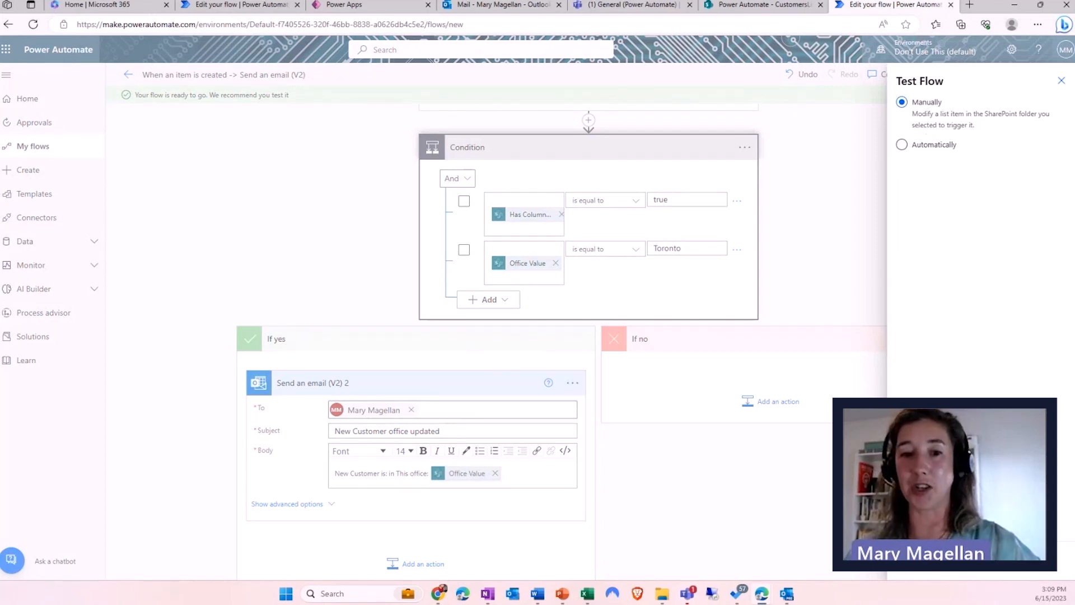
click(920, 560)
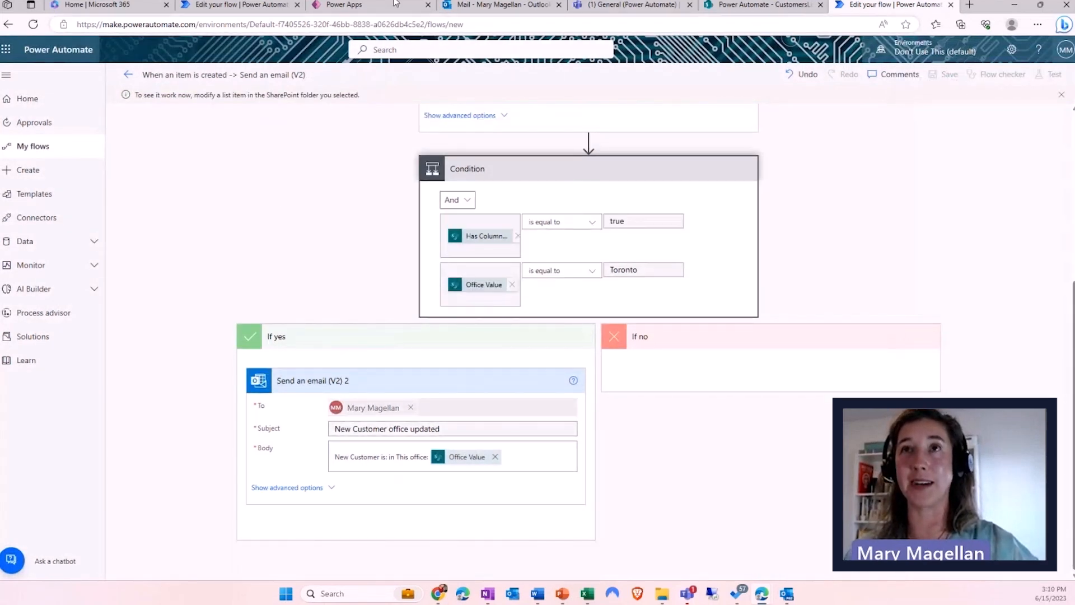
click(761, 4)
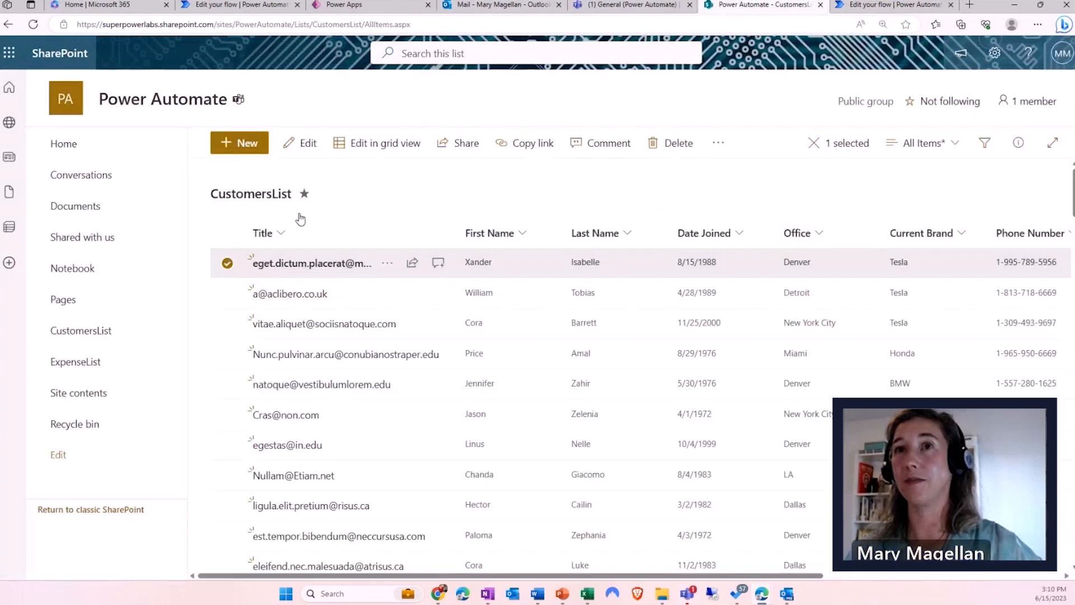
- Change the first customer's Office from Denver to Toronto, save, and return to the flow
click(293, 149)
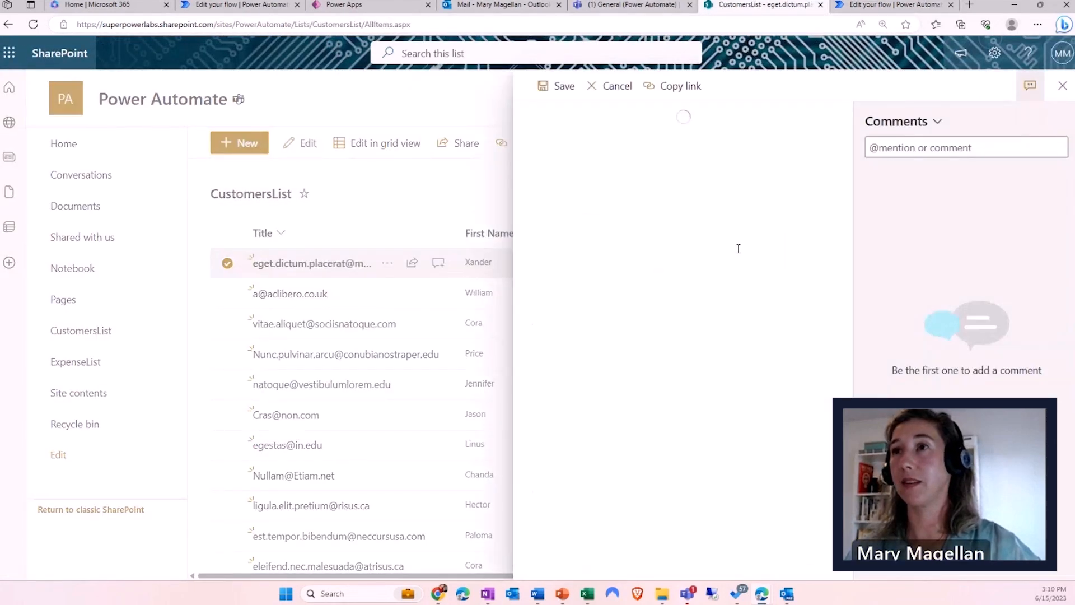
click(581, 411)
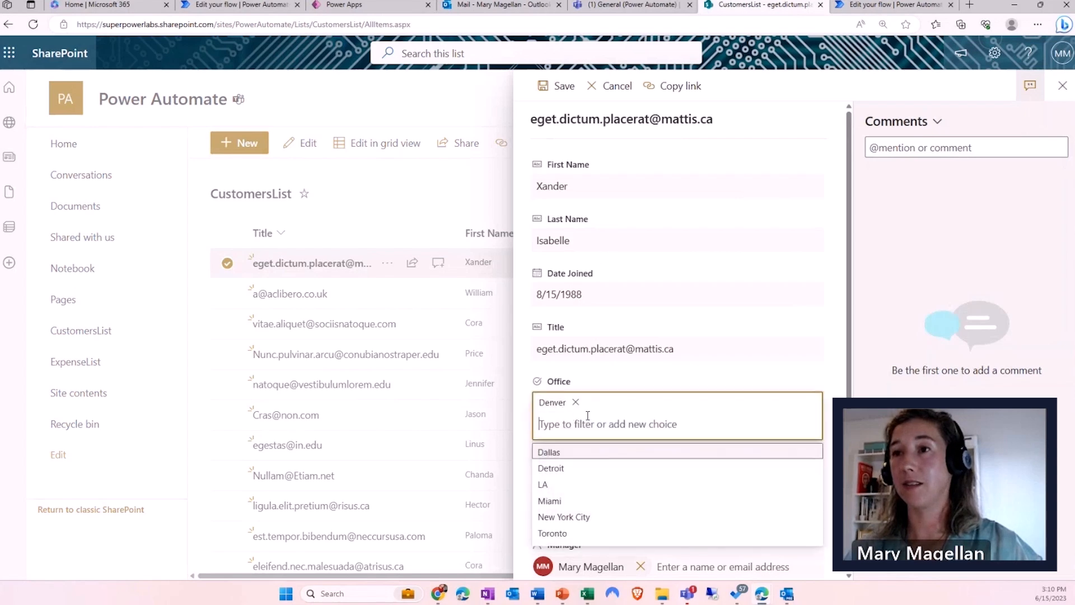
click(572, 534)
click(561, 86)
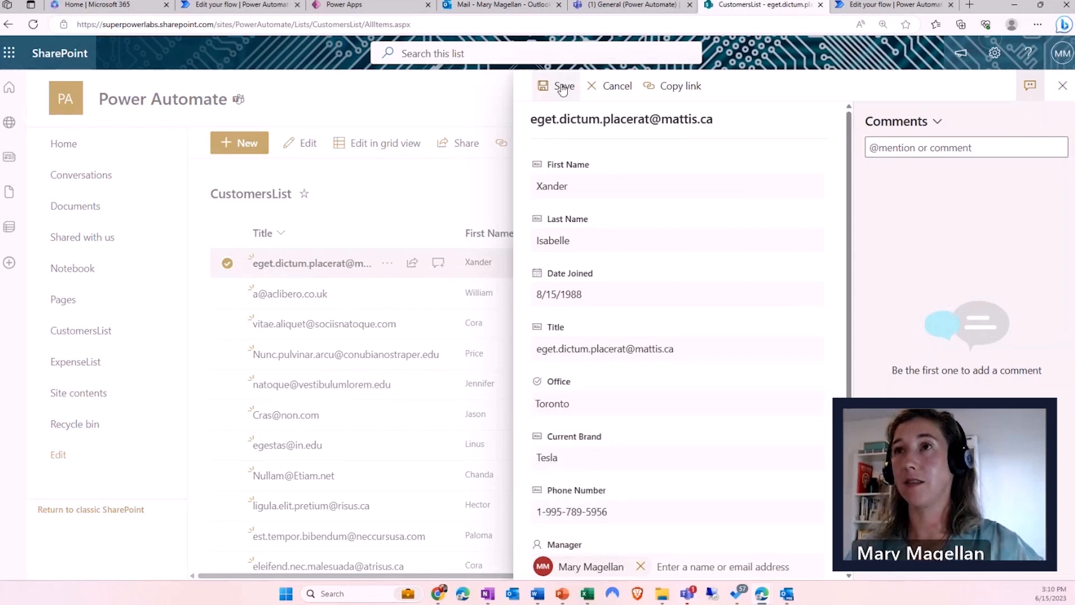
click(862, 6)
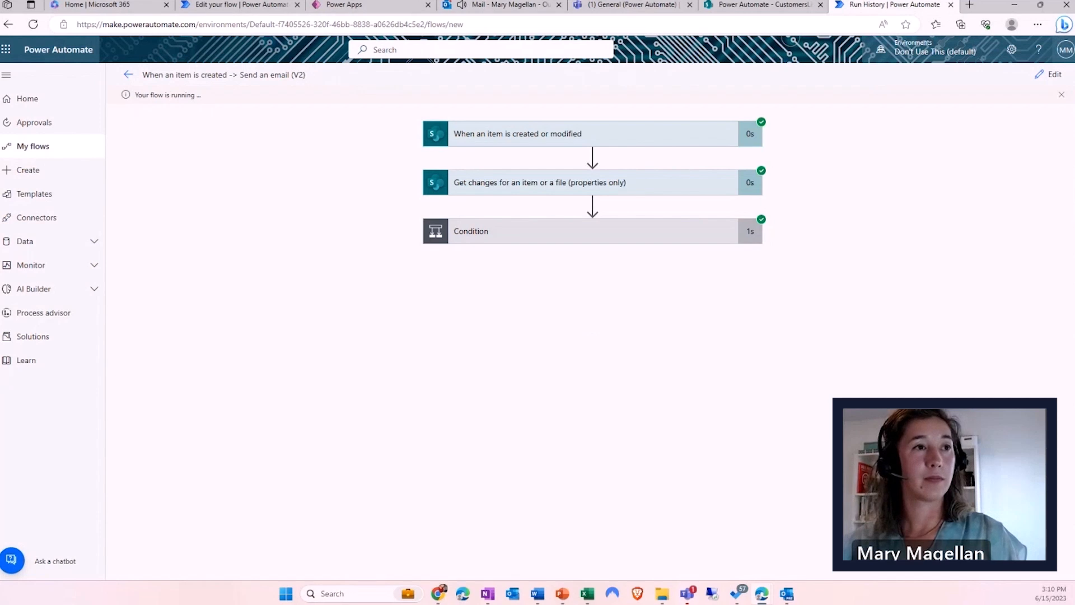
- Review the Condition and Get changes run outputs, then go to the Create page
click(583, 240)
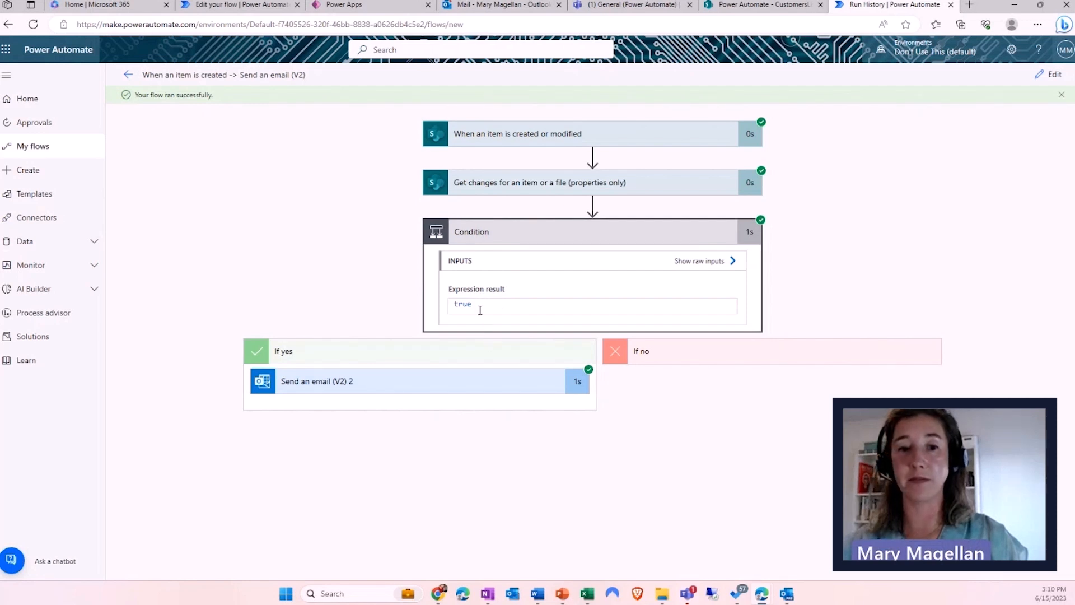
click(516, 190)
scroll(436, 345, down, 9)
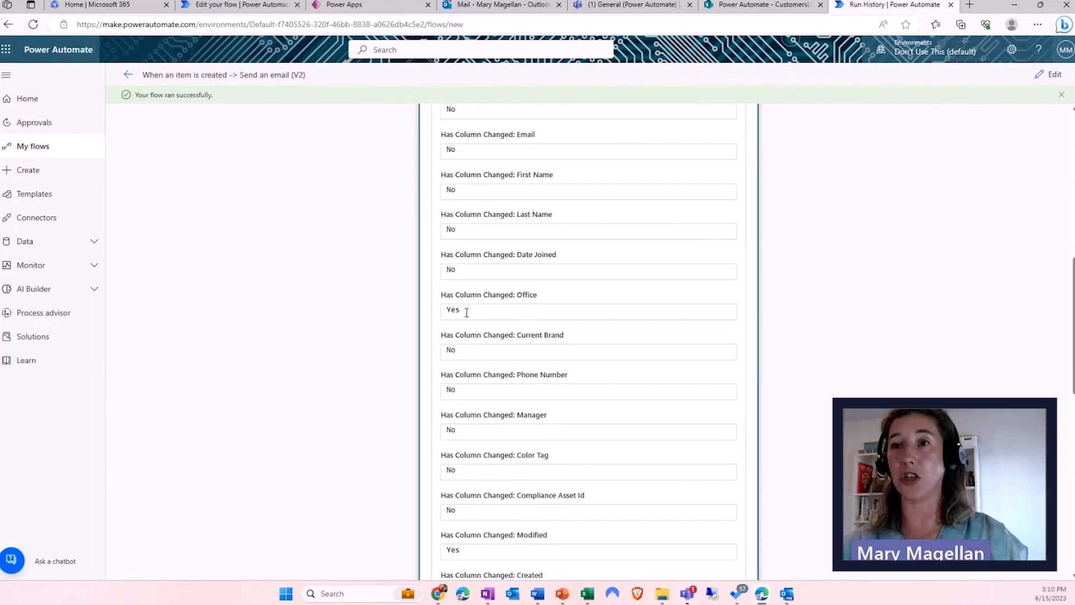
scroll(497, 386, down, 4)
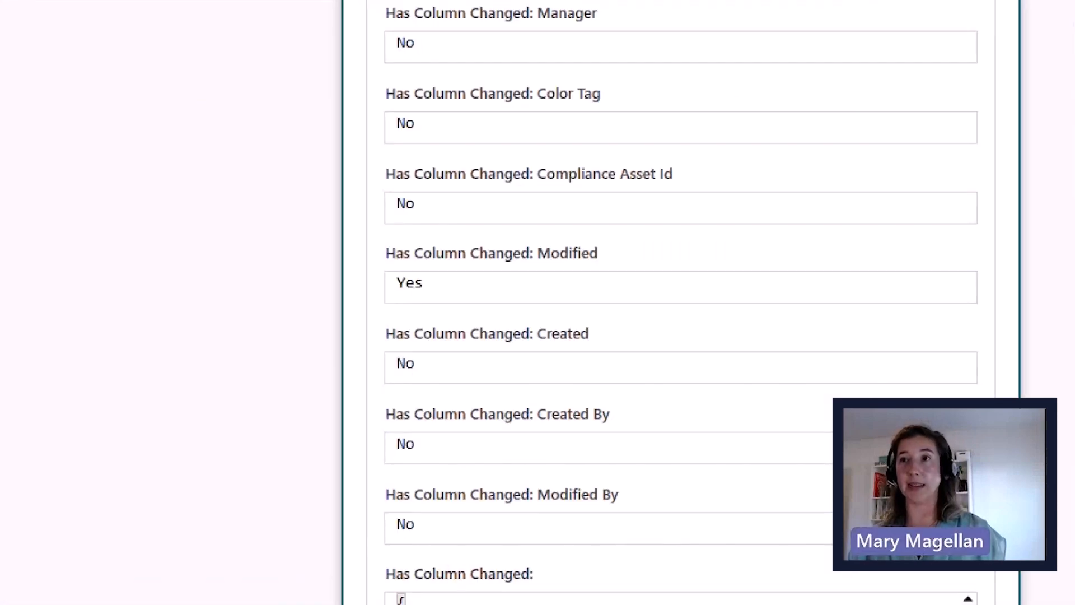
drag(374, 241, 703, 314)
drag(606, 267, 653, 244)
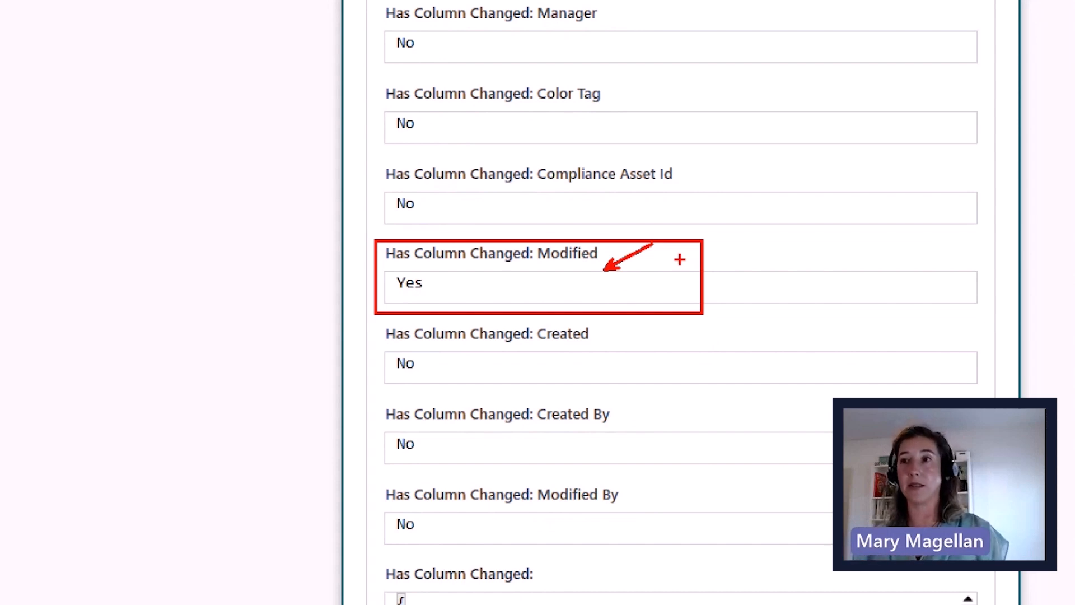
key(Escape)
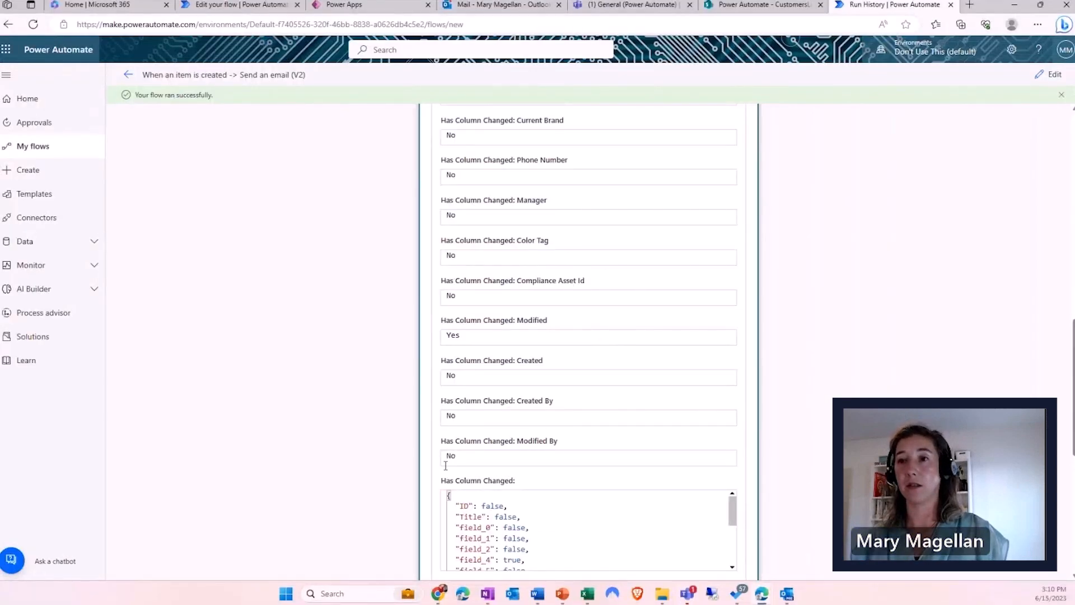
scroll(446, 466, up, 10)
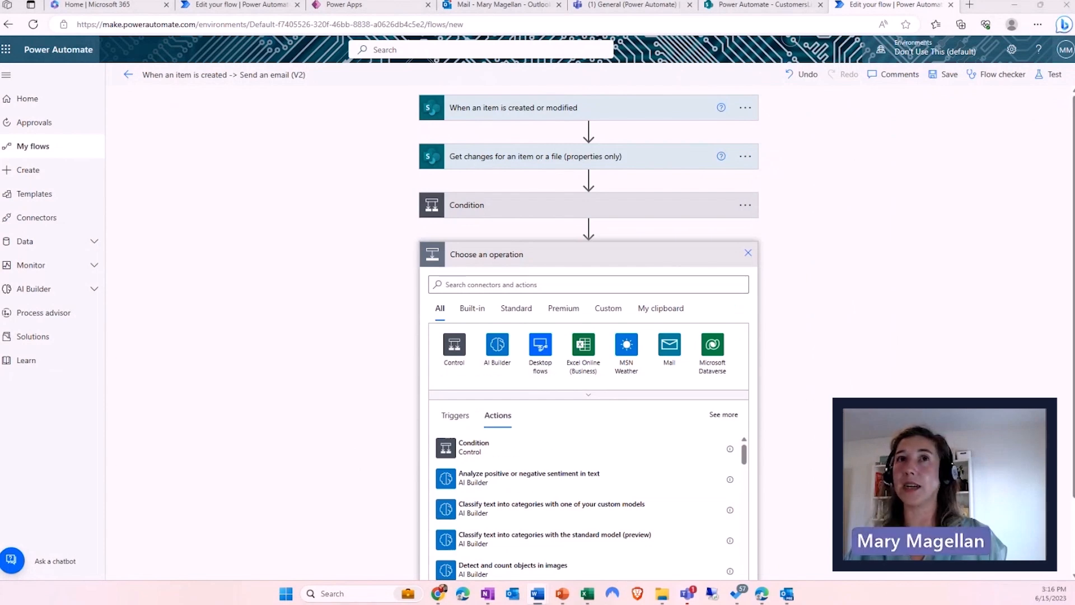
click(29, 172)
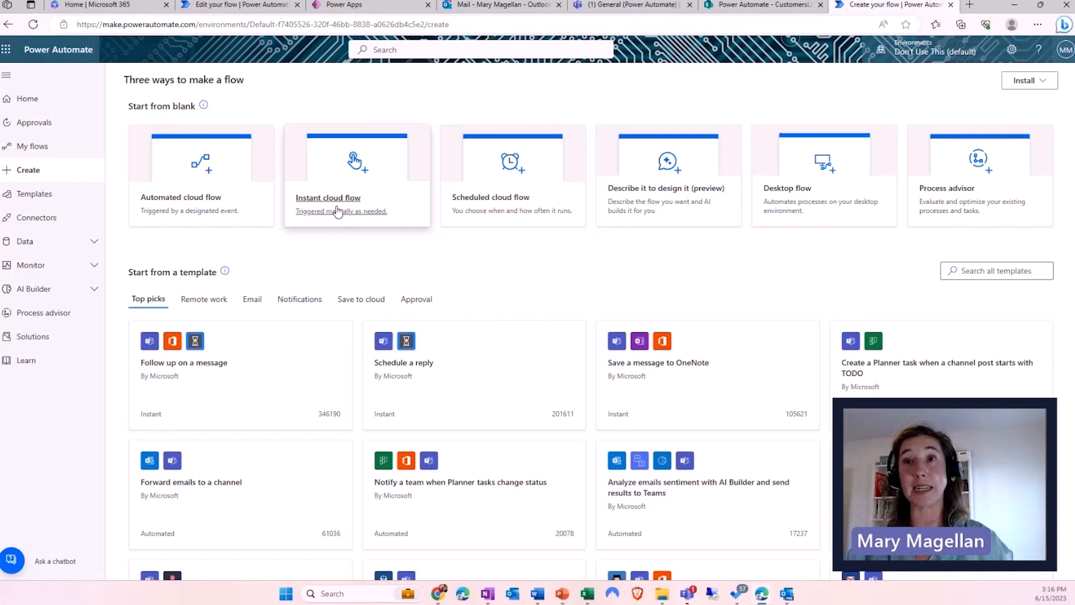
- Create an instant cloud flow with the 'Manually trigger a flow' trigger
click(337, 208)
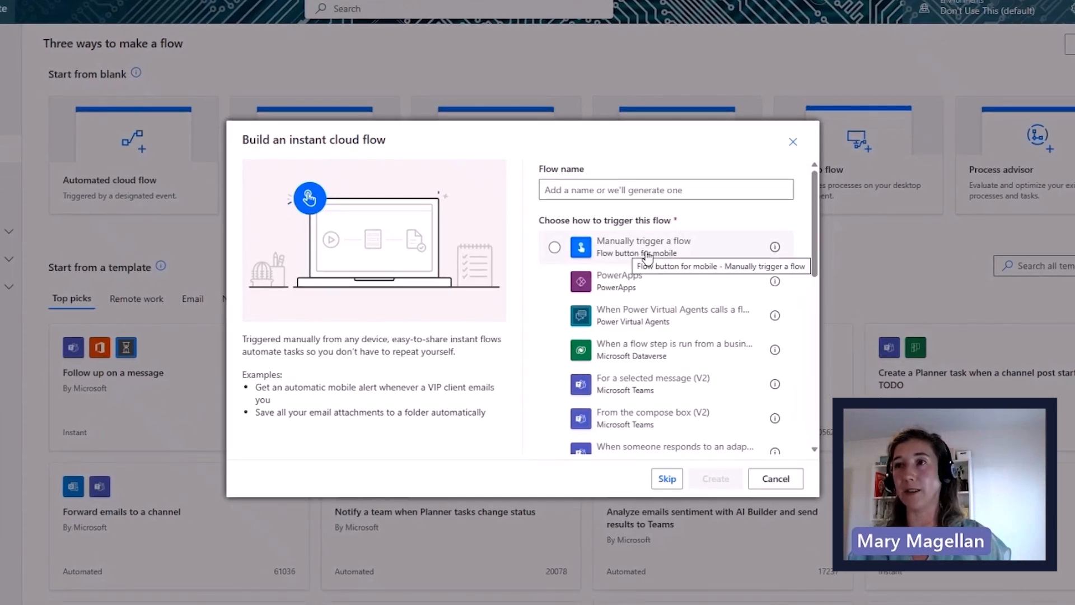
click(643, 256)
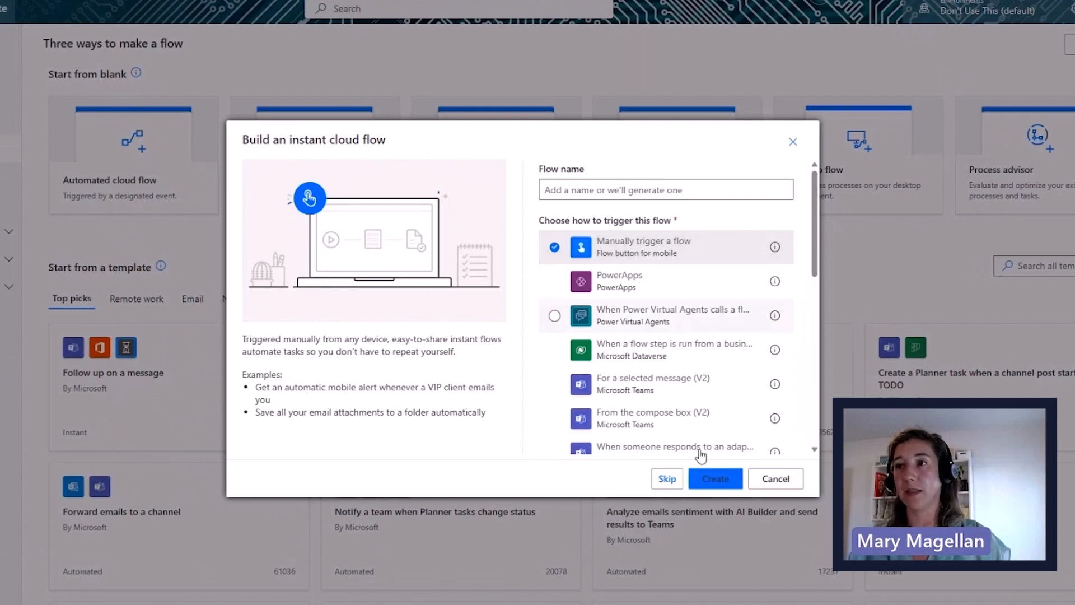
click(708, 481)
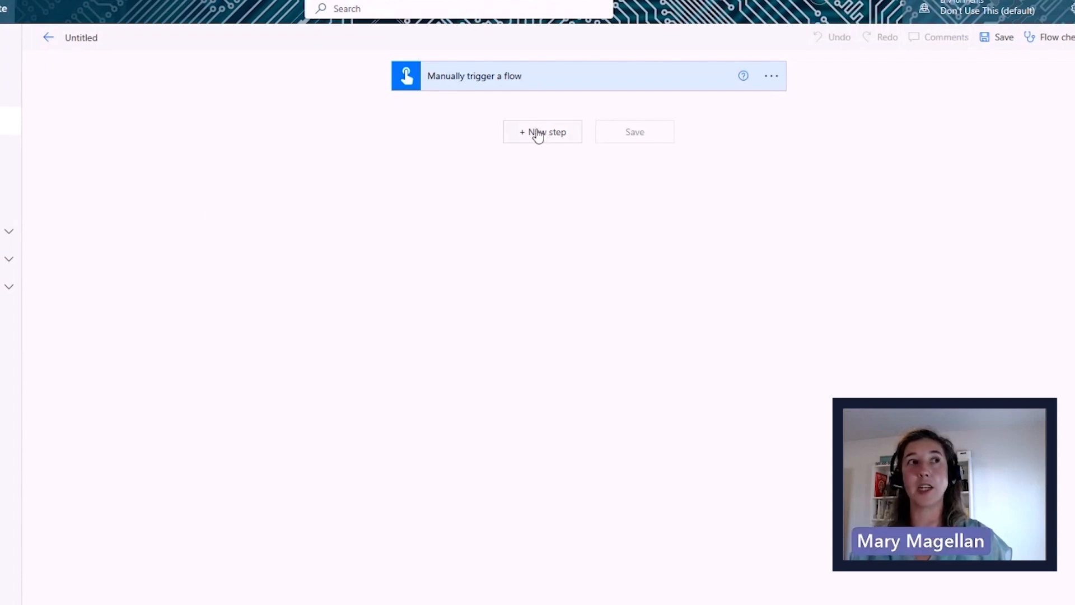
- Rename the flow from Untitled to 'Expression and variable practice'
click(95, 38)
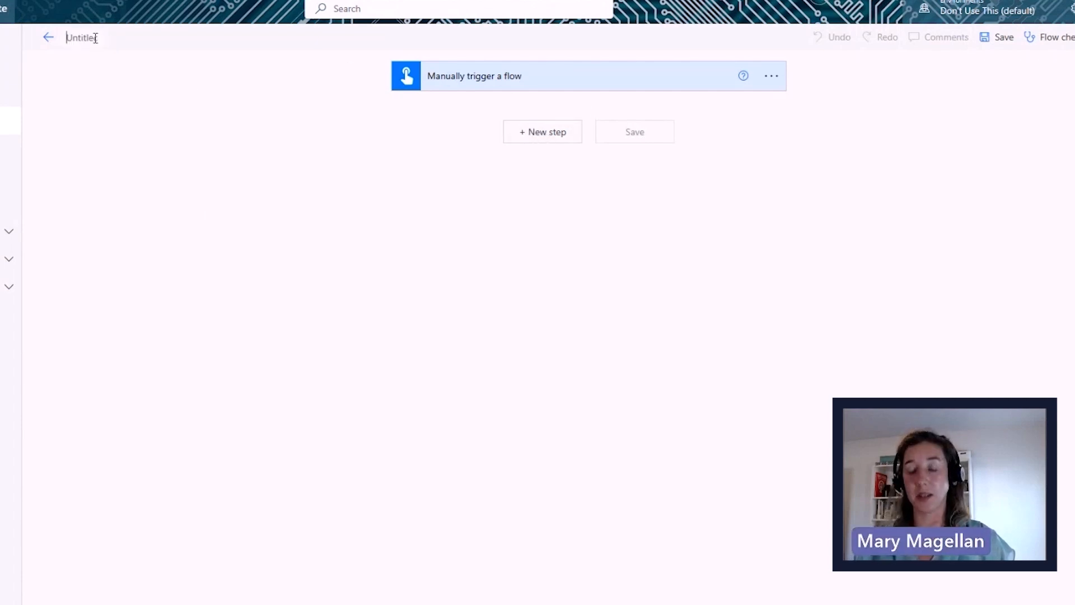
key(ctrl+a)
key(BackSpace)
text(Expressio)
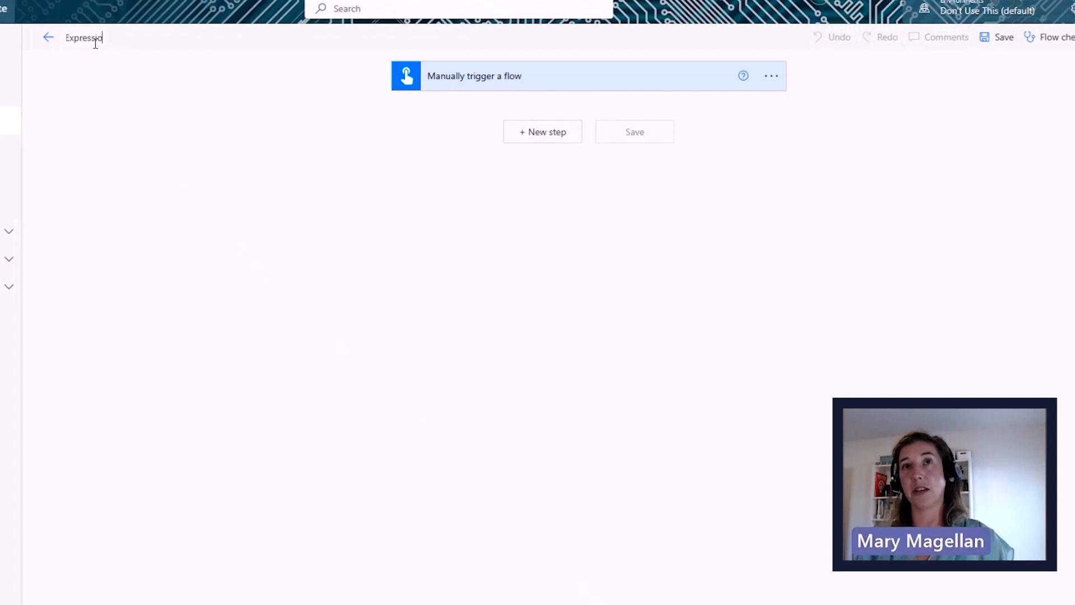
text(n and v)
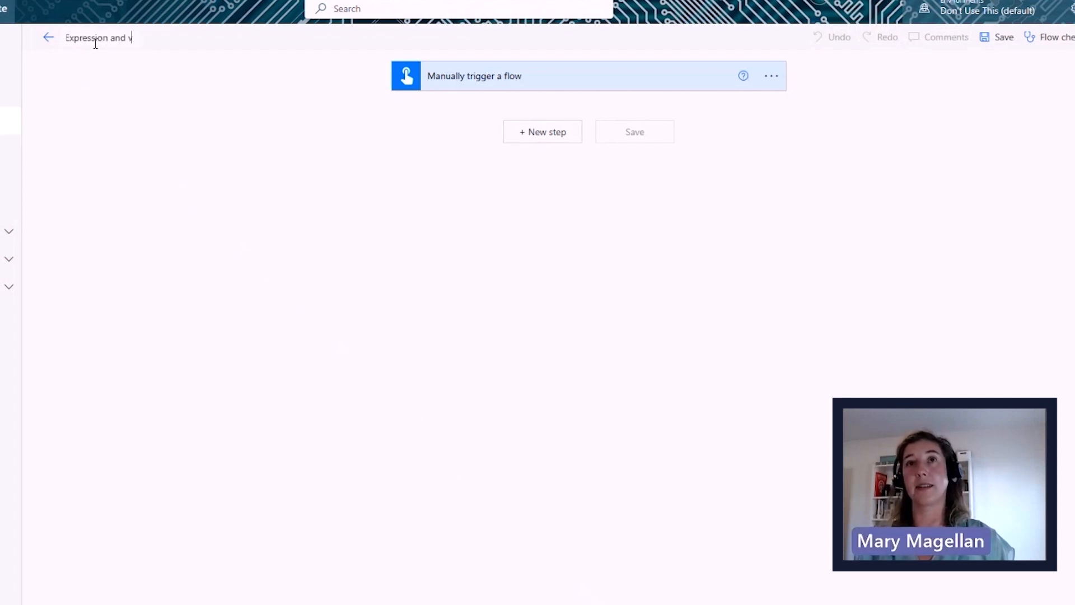
text(ariable practice)
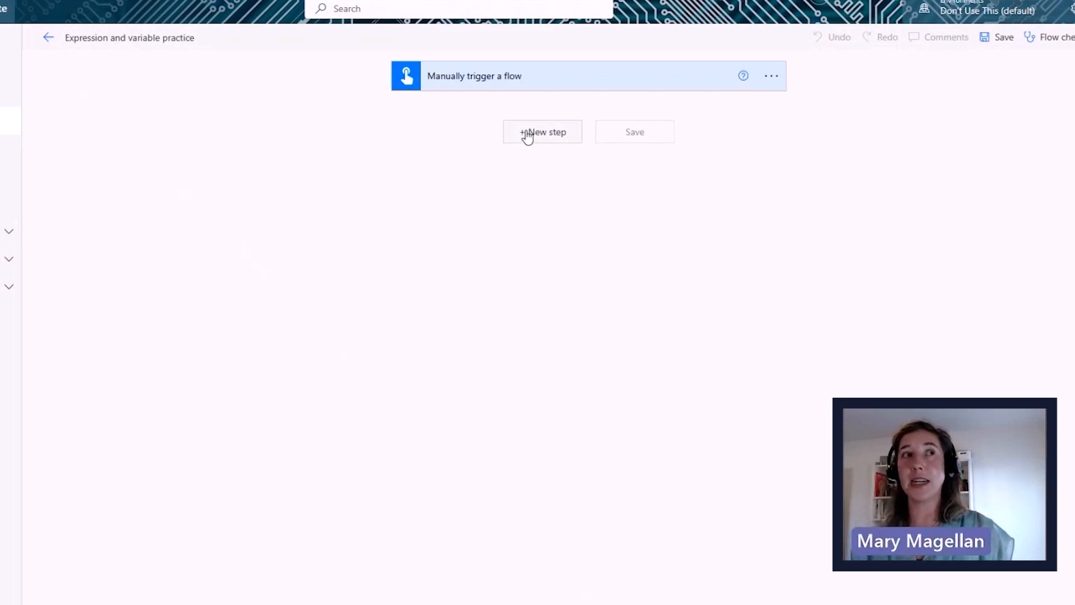
- Search for 'variabl' and add an Initialize variable action after the manual trigger
click(527, 135)
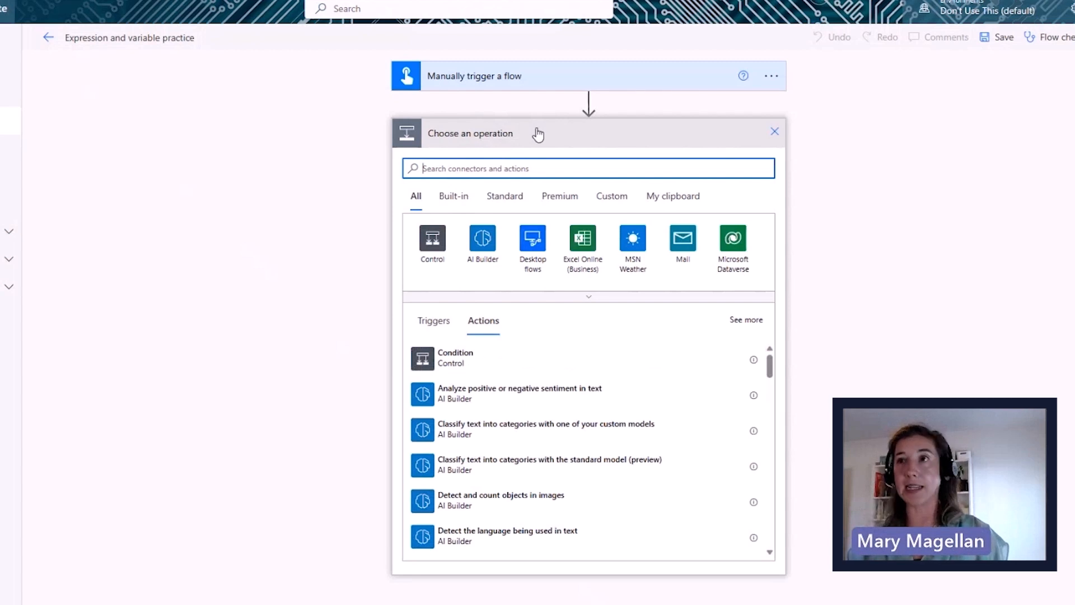
text(variabl)
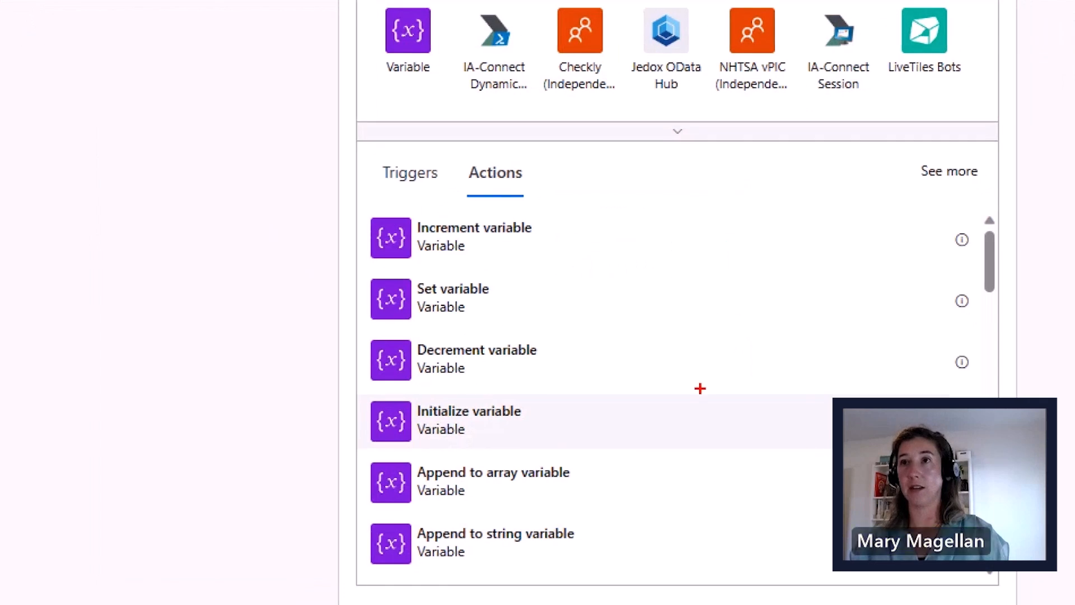
drag(507, 431, 563, 411)
drag(499, 310, 518, 302)
drag(505, 253, 535, 248)
drag(516, 380, 570, 375)
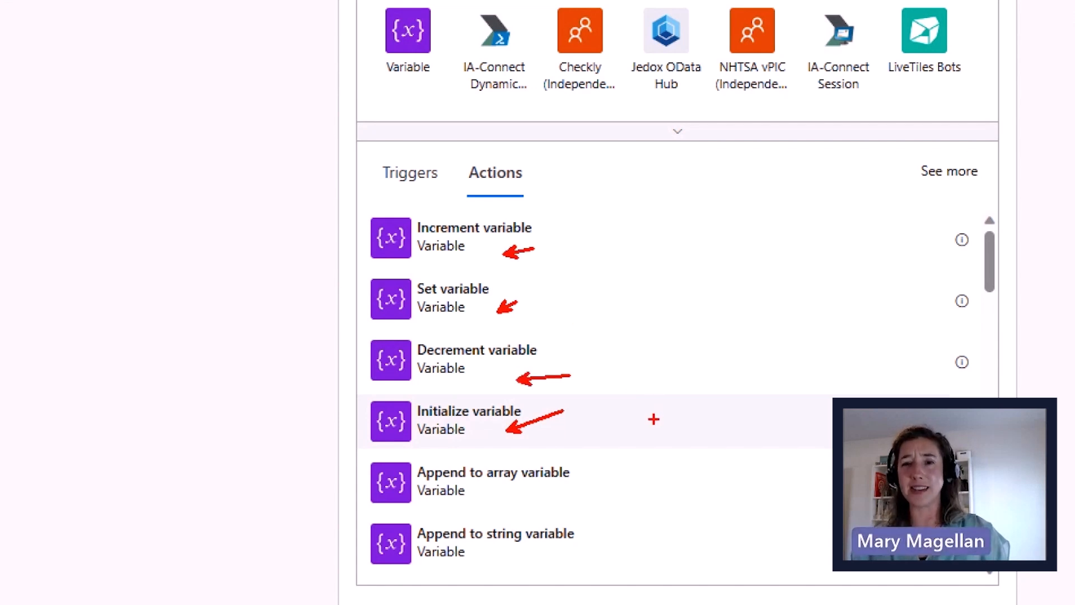
drag(580, 496, 605, 484)
drag(581, 543, 605, 542)
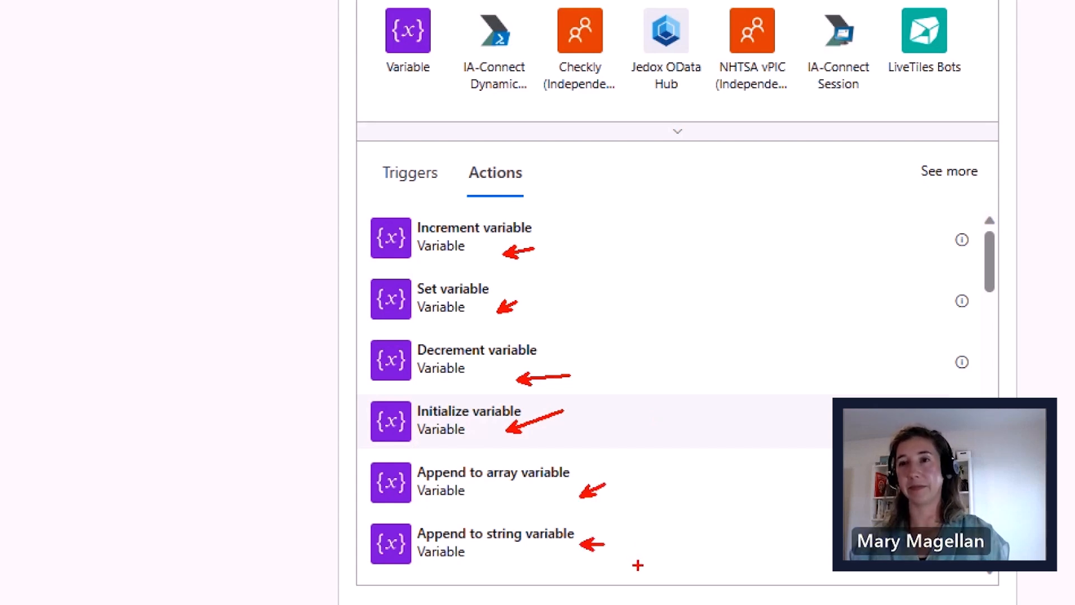
mouse_move(342, 455)
mouse_down()
mouse_move(327, 511)
mouse_move(363, 504)
mouse_up()
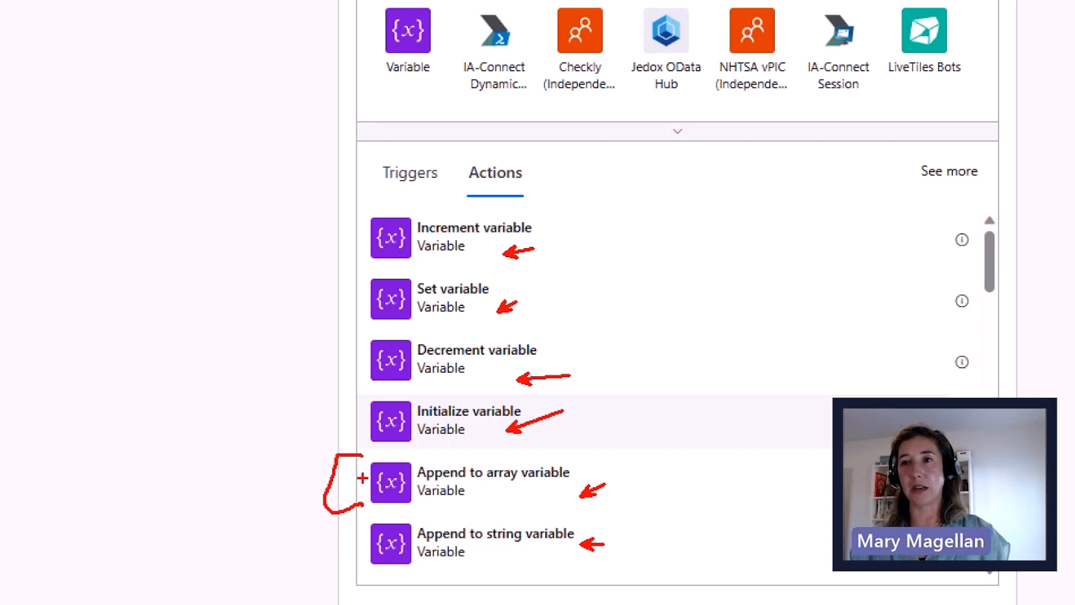
key(Escape)
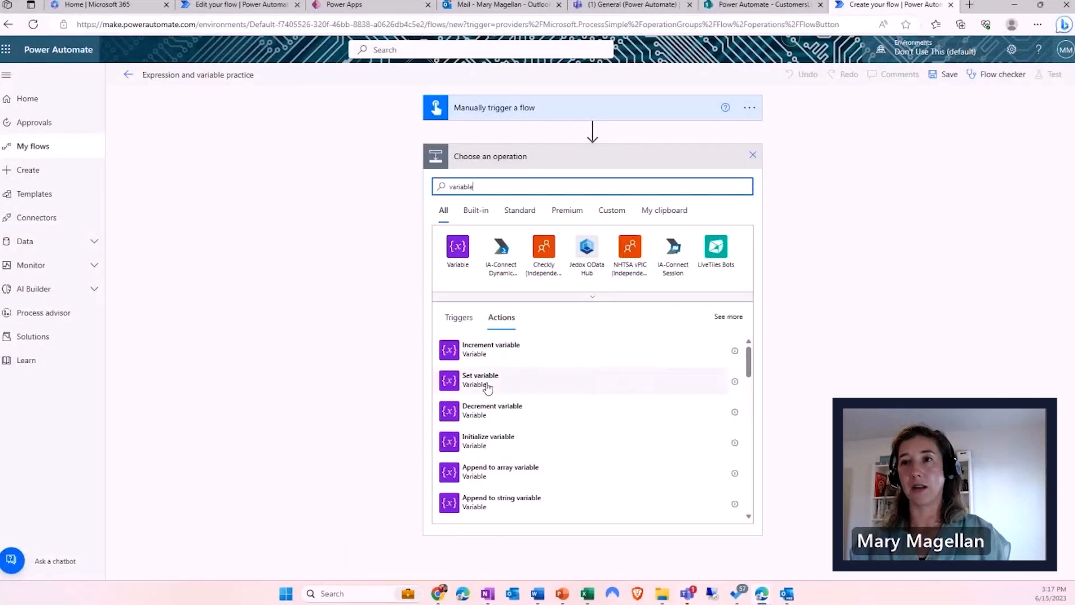
click(500, 444)
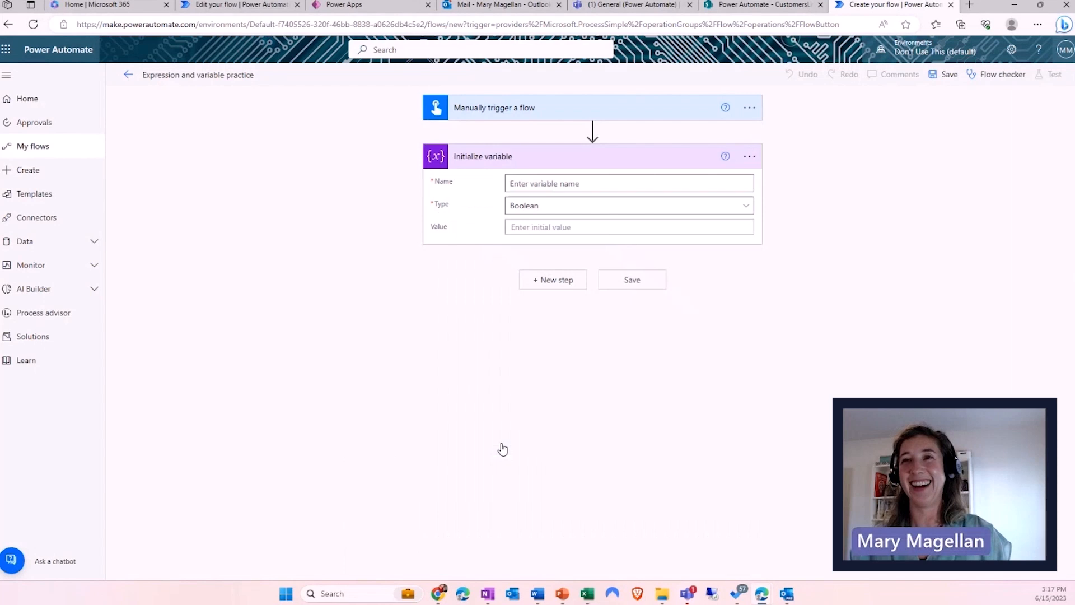
- Name the variable DateInput and set its type to String
click(548, 180)
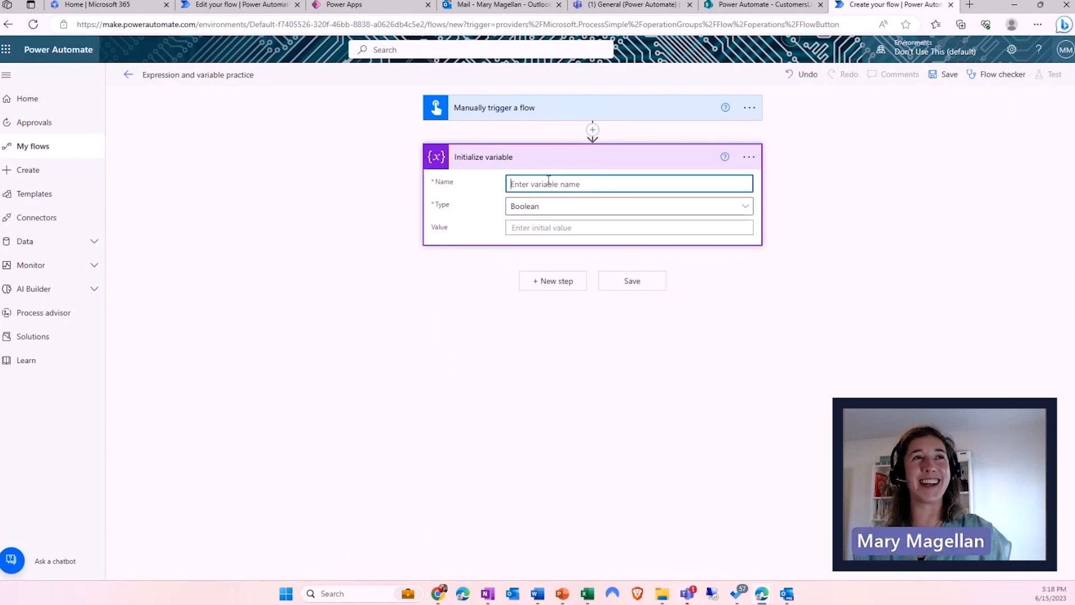
text(DateInpu)
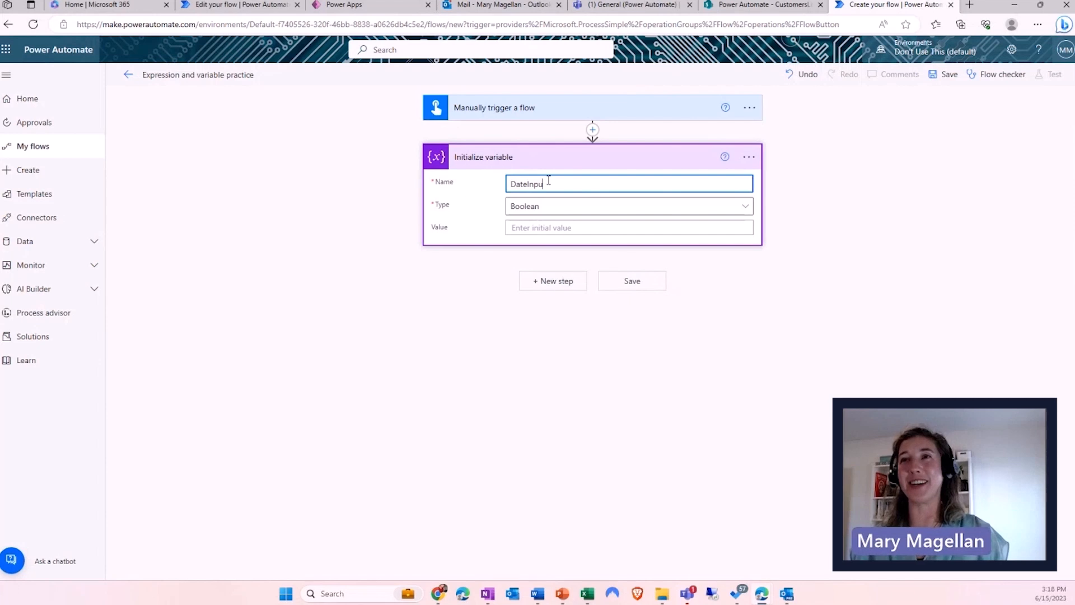
click(549, 208)
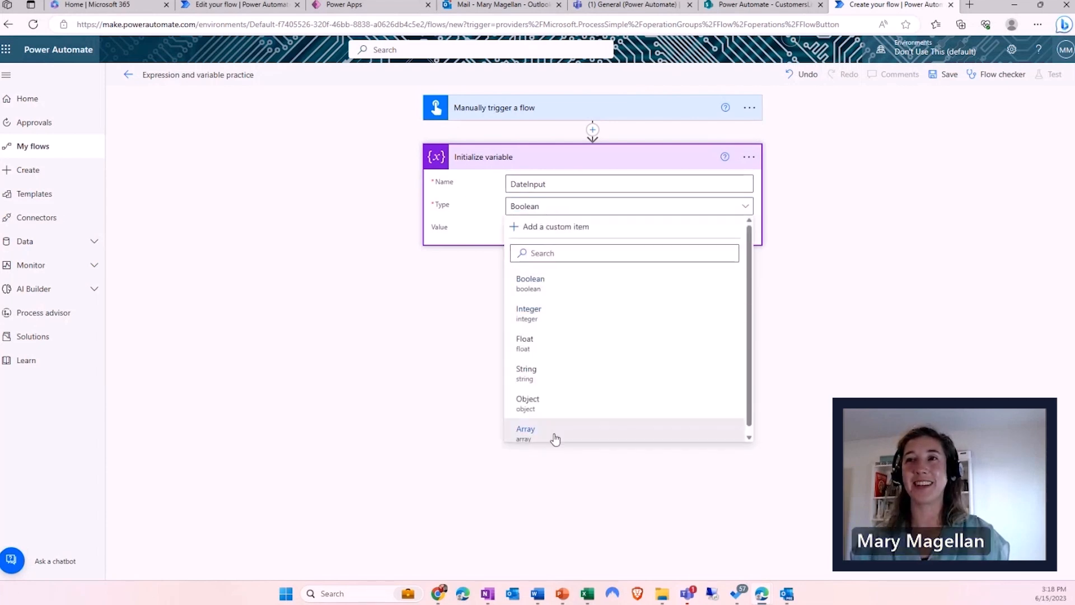
click(539, 371)
click(560, 229)
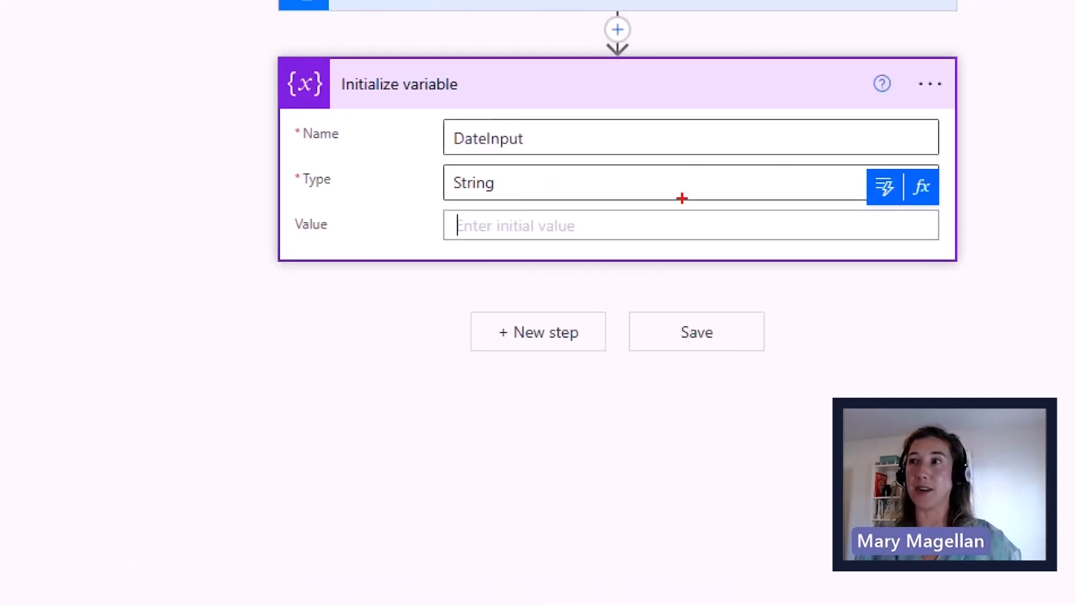
mouse_move(885, 156)
mouse_down()
mouse_move(859, 199)
mouse_move(823, 199)
mouse_up()
drag(933, 204, 930, 251)
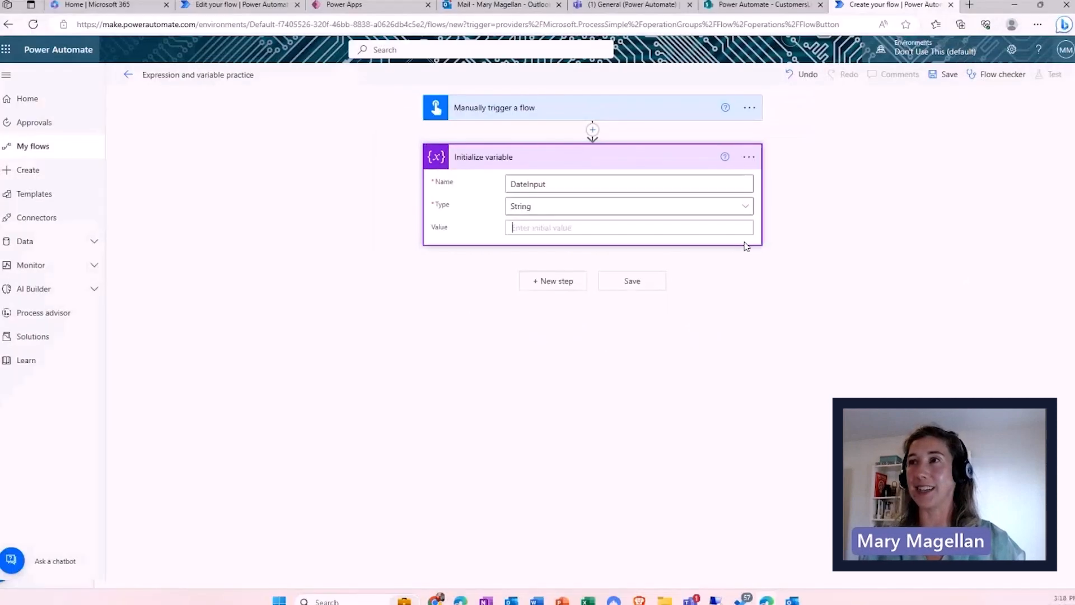
- Set the variable's initial value to the utcNow() expression
click(746, 213)
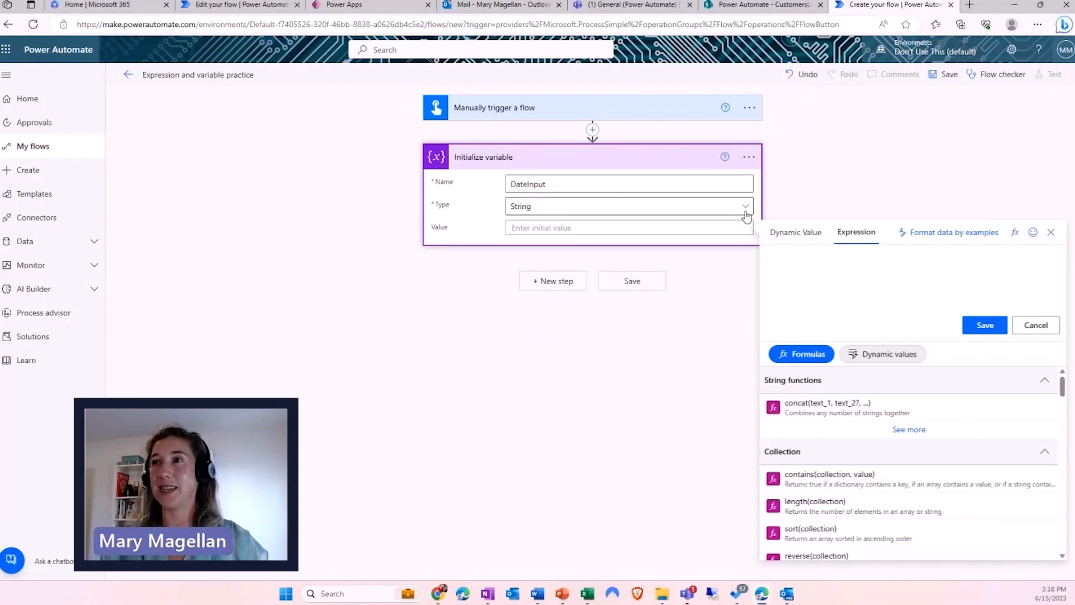
click(819, 263)
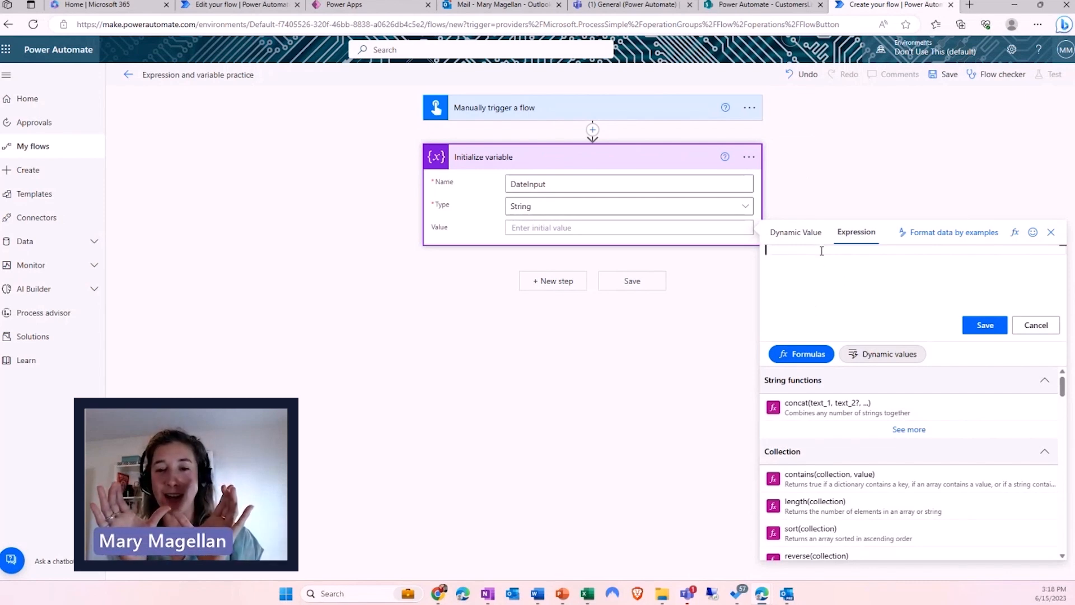
text(Utcnow)
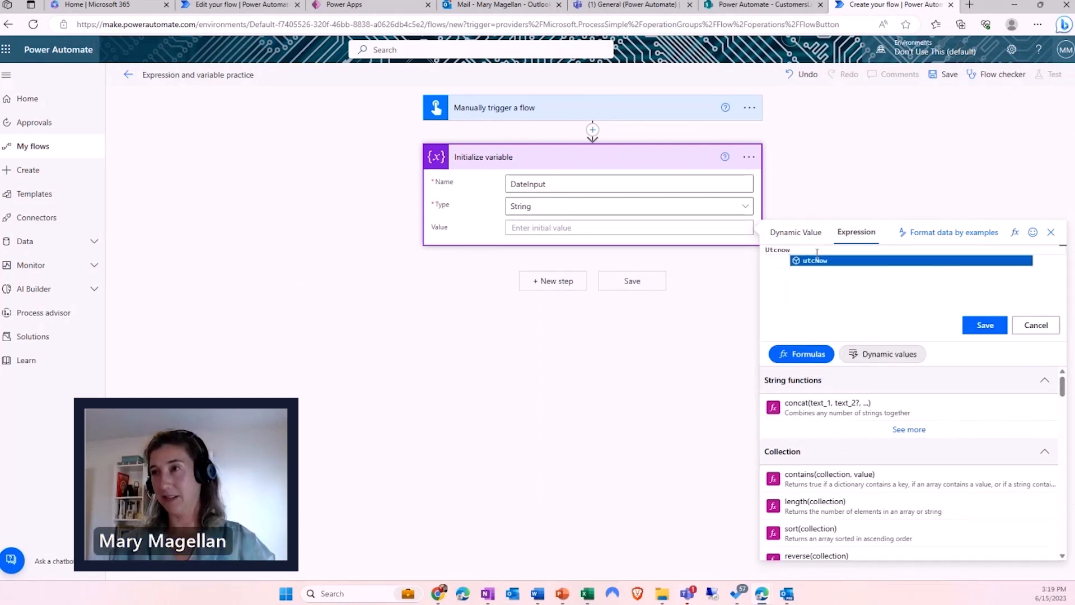
key(Return)
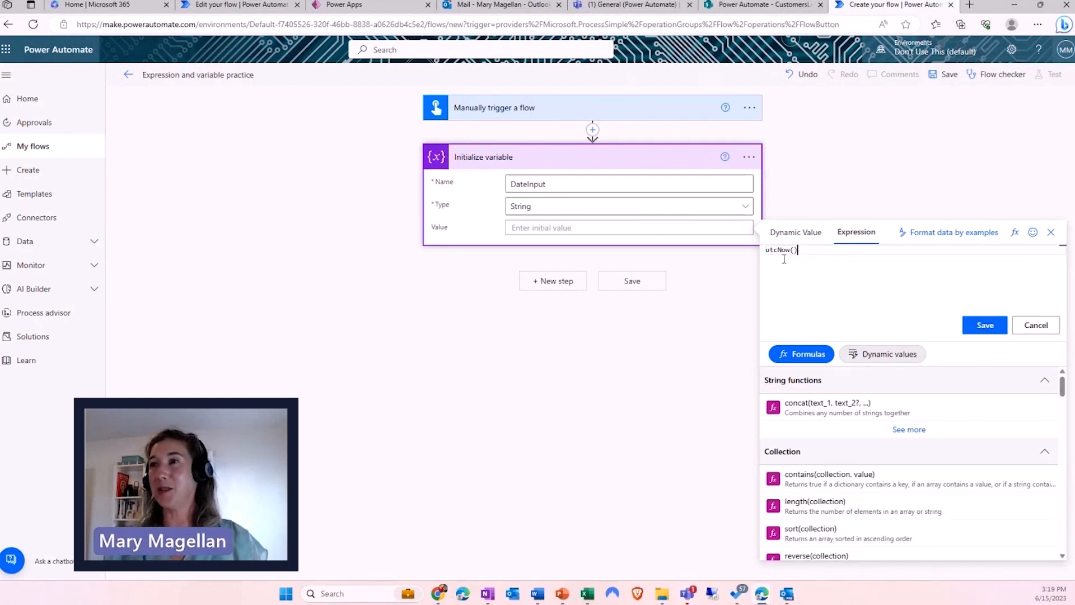
click(986, 327)
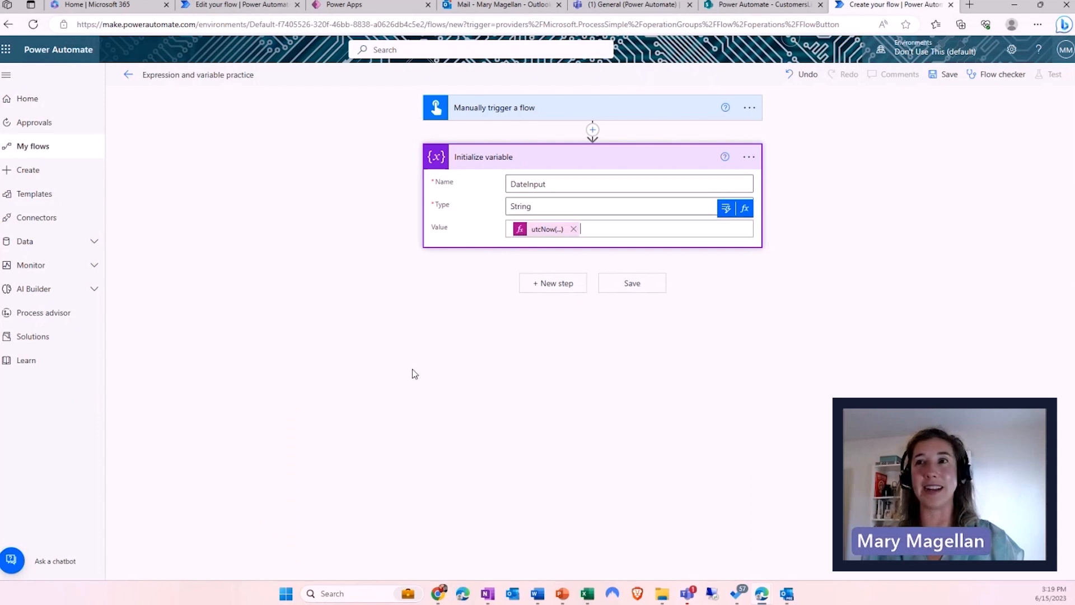
- Add a Compose (Data Operation) step below Initialize variable and select its Inputs field
click(537, 288)
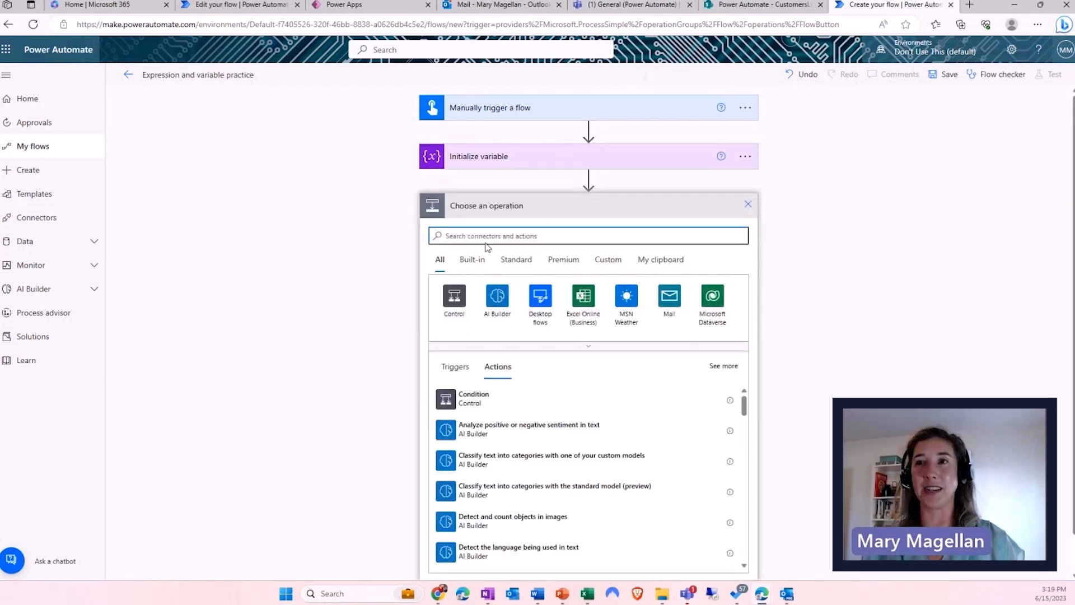
text(compose)
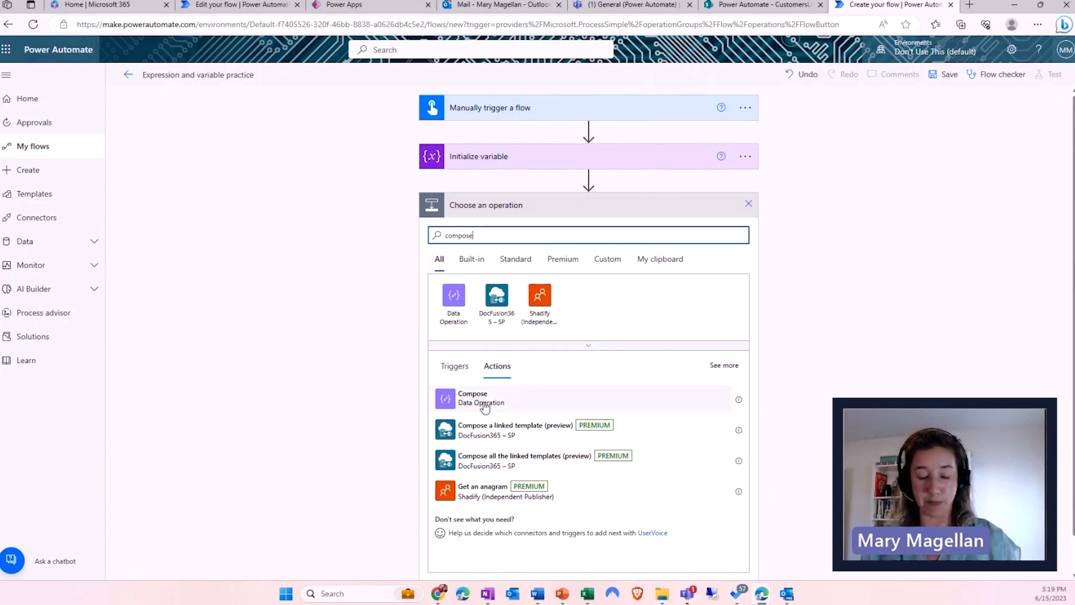
key(ctrl+1)
drag(485, 400, 575, 401)
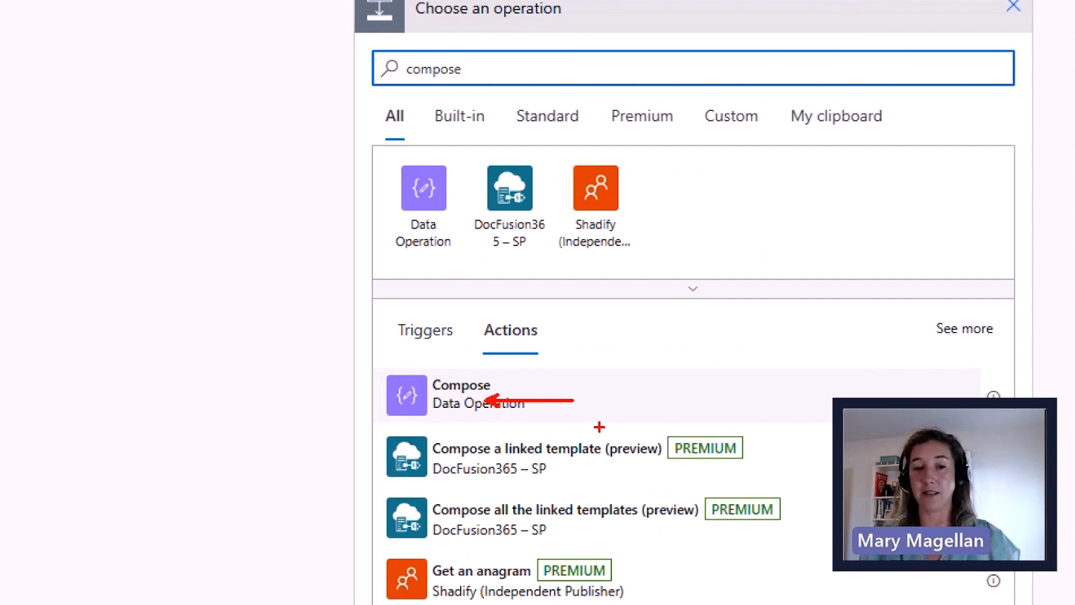
key(Escape)
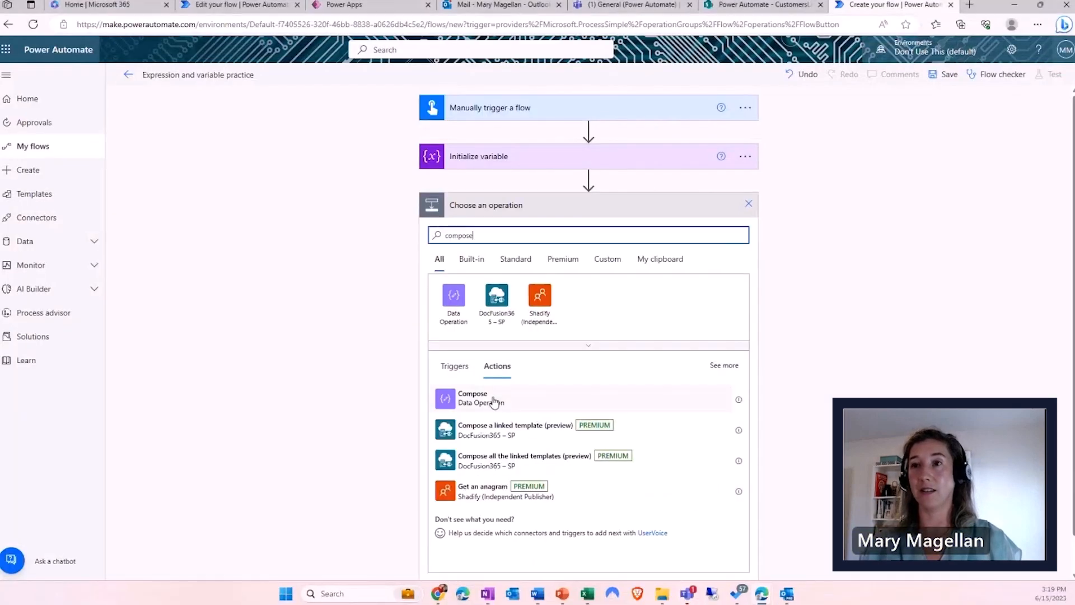
click(504, 406)
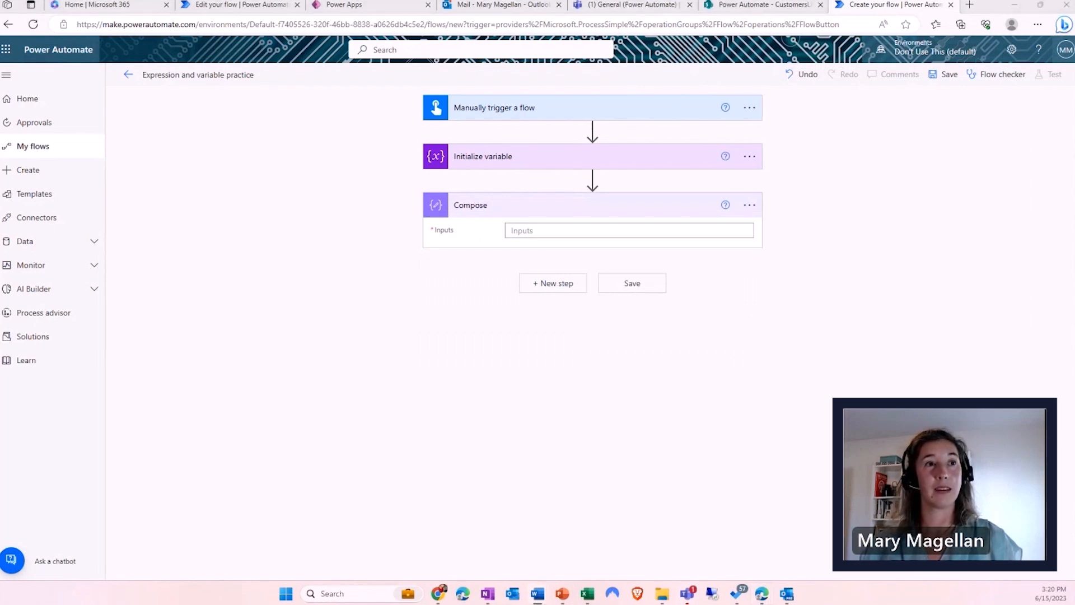
click(557, 230)
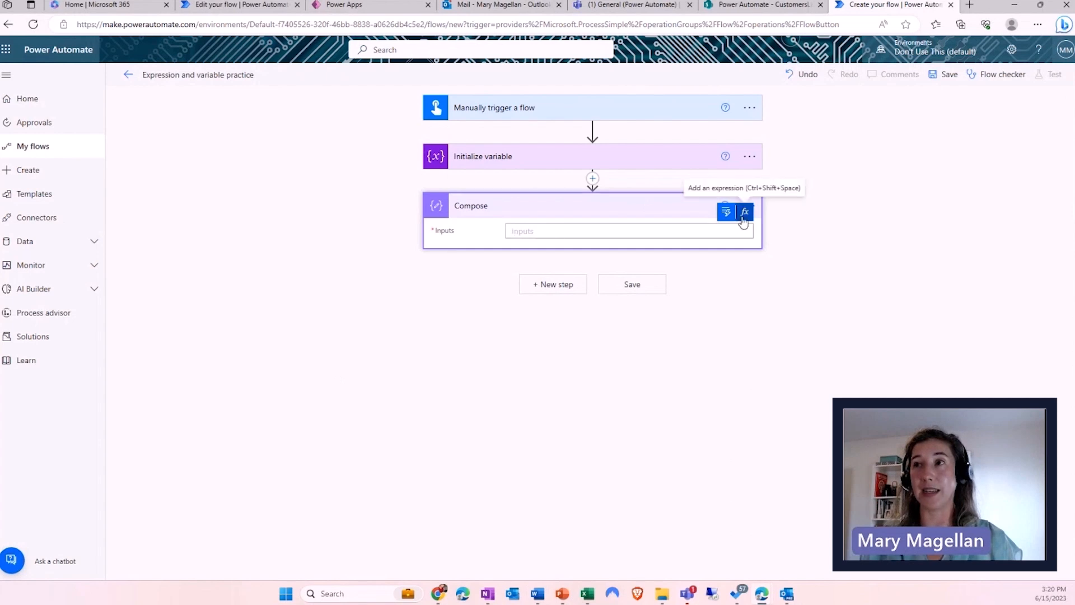
- Begin a formatDateTime( expression for the Compose inputs in the expression editor
click(744, 213)
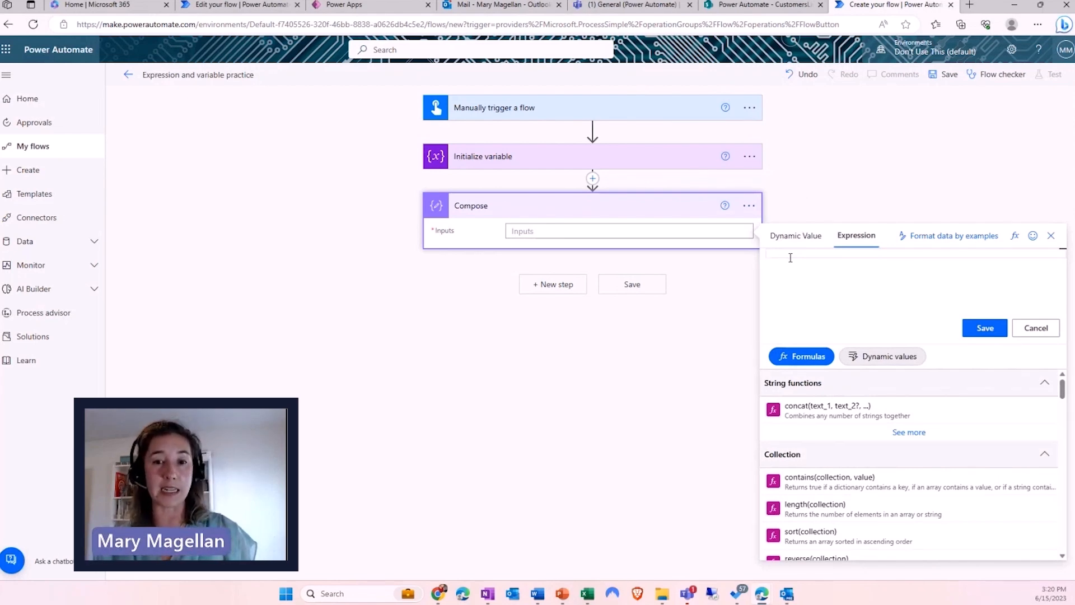
text(for)
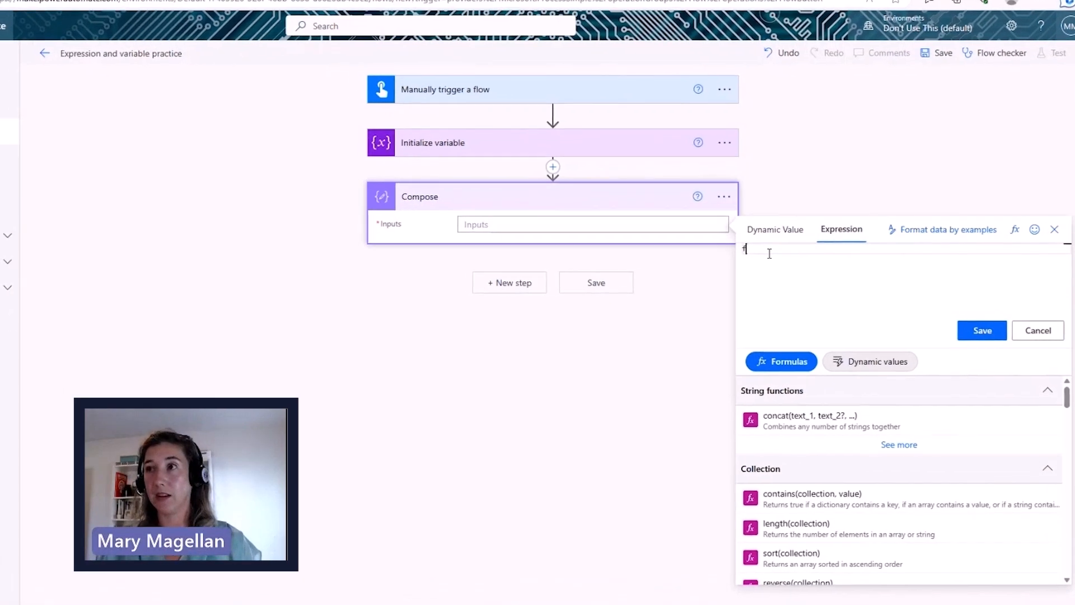
text(mat)
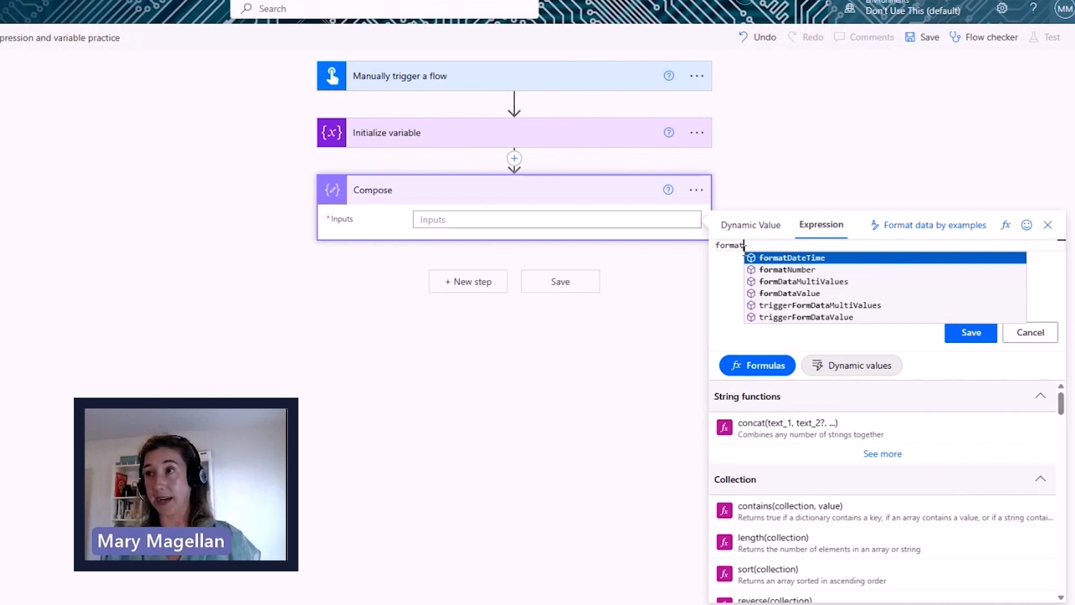
key(Tab)
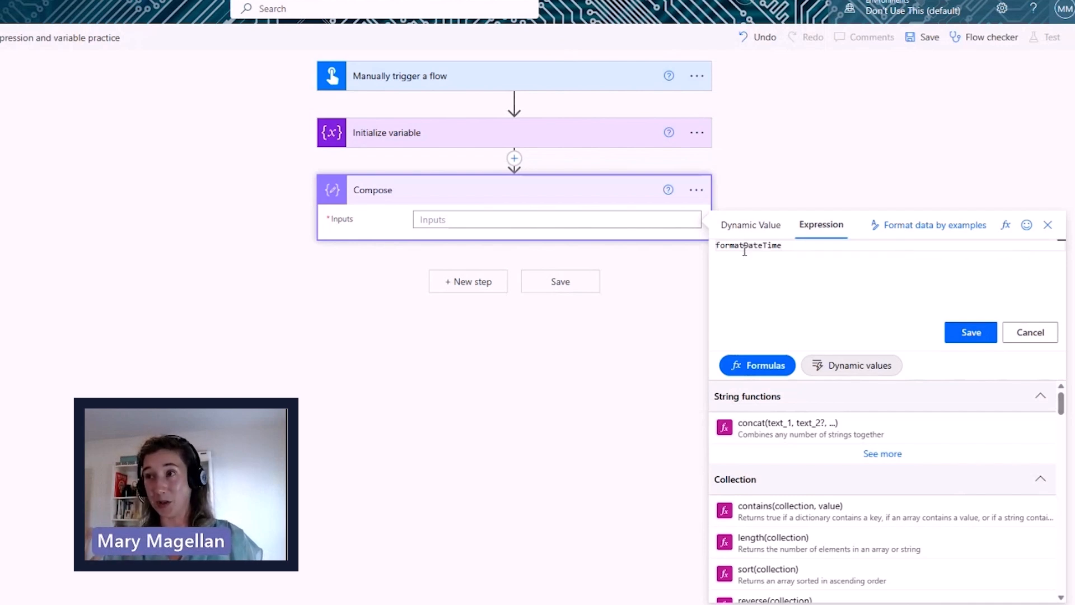
text(()
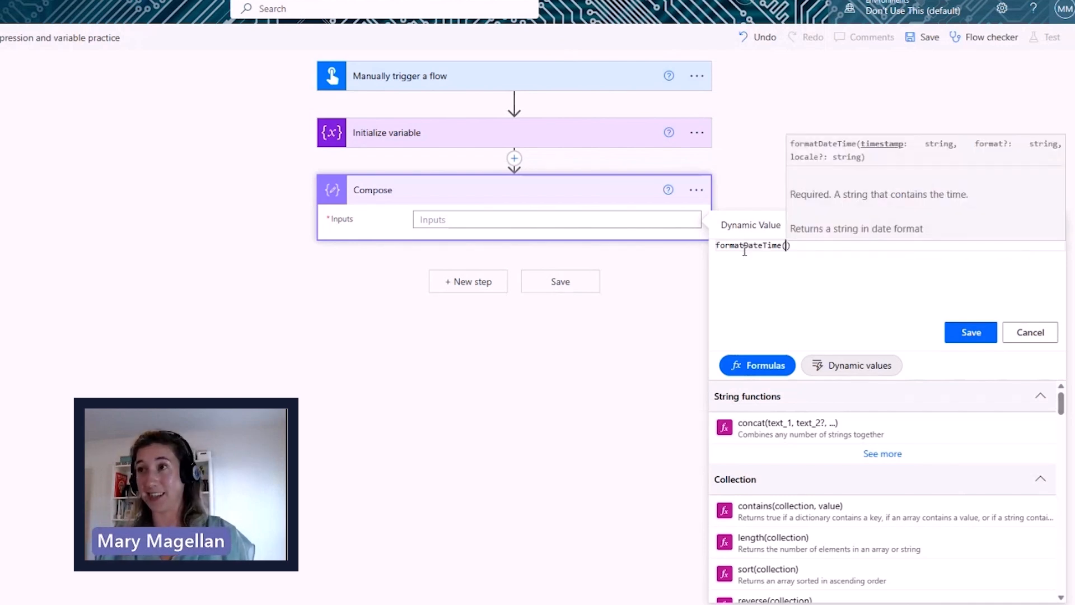
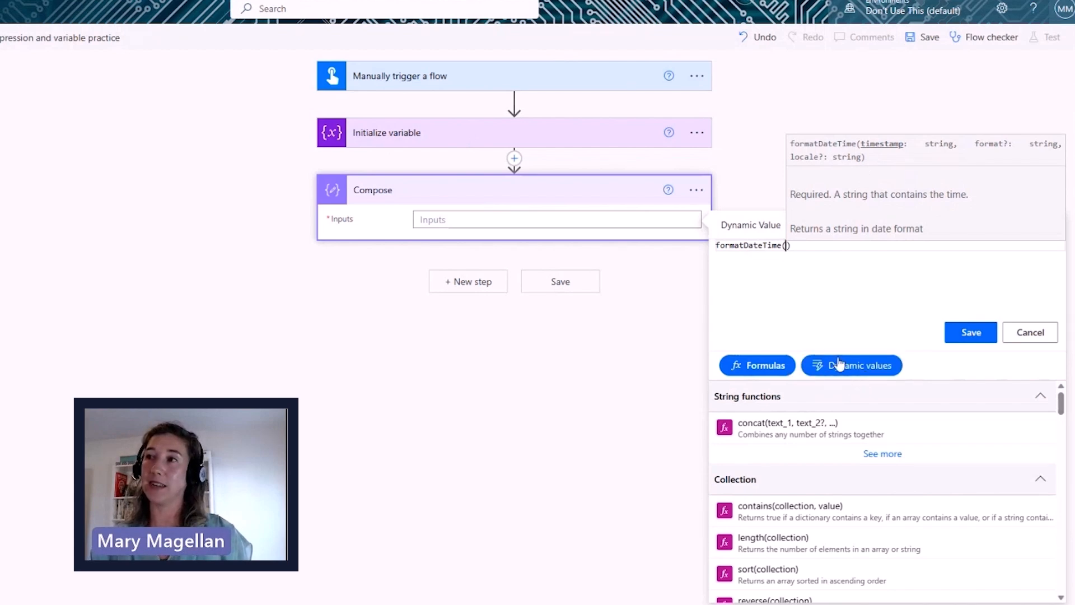
- Complete the Compose expression as formatDateTime(DateInput, 'MMMM') and save it into Inputs
click(848, 370)
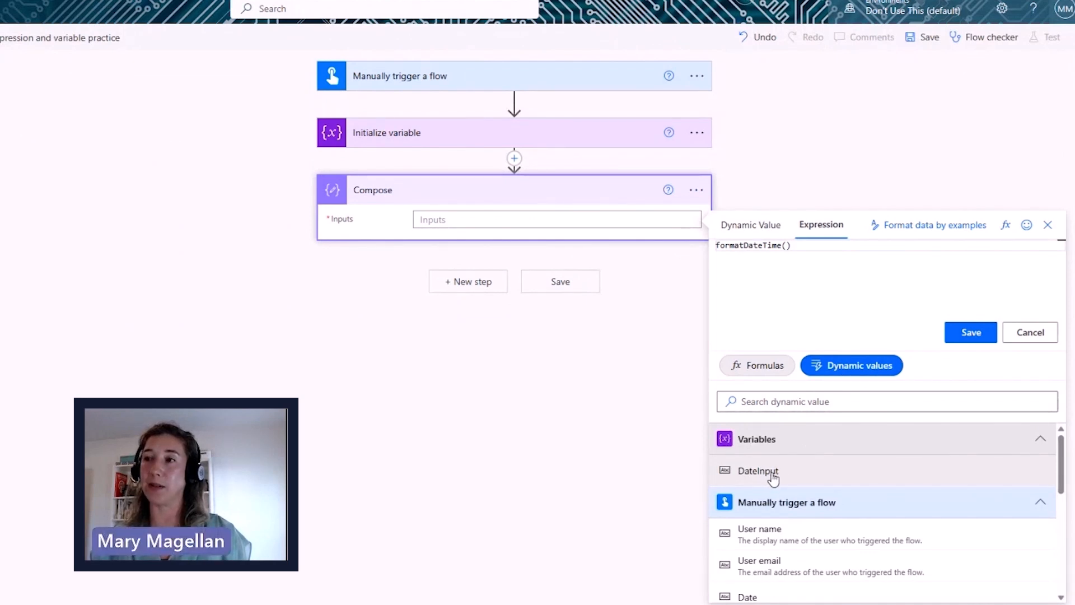
click(773, 476)
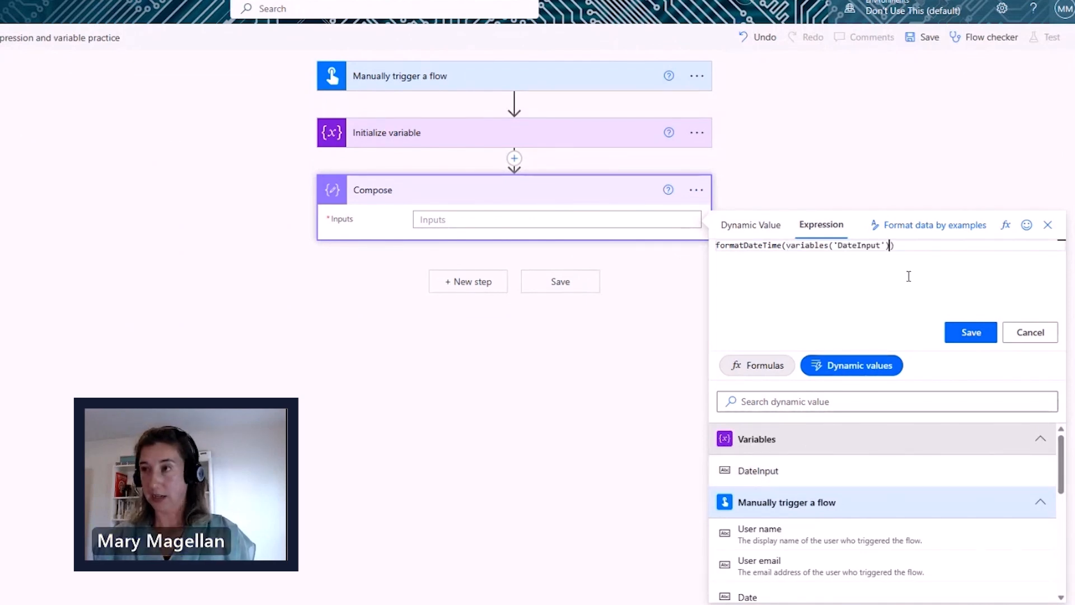
text(,)
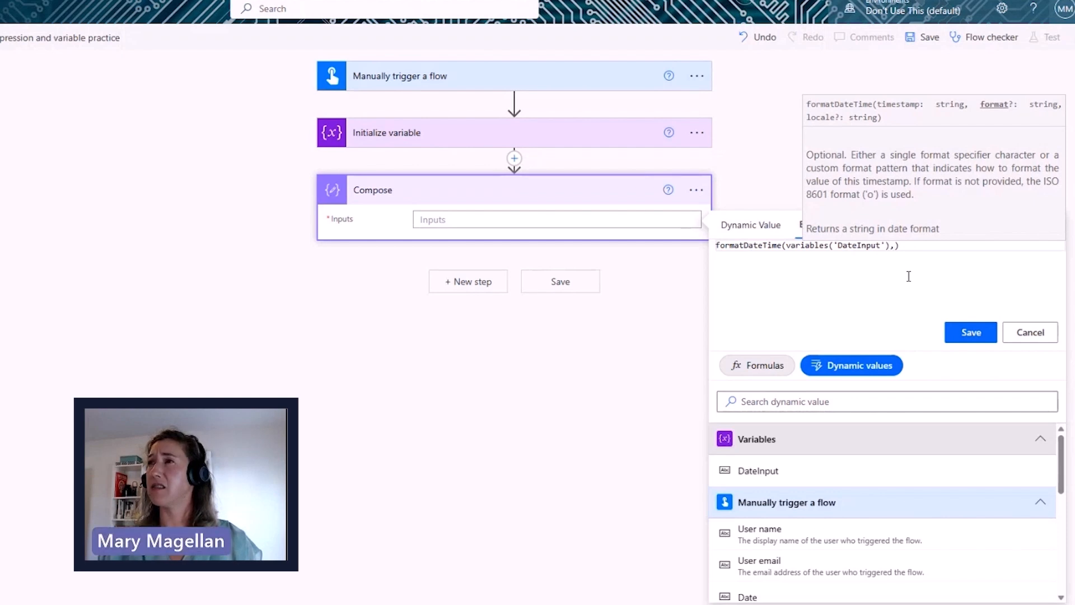
text('MMM)
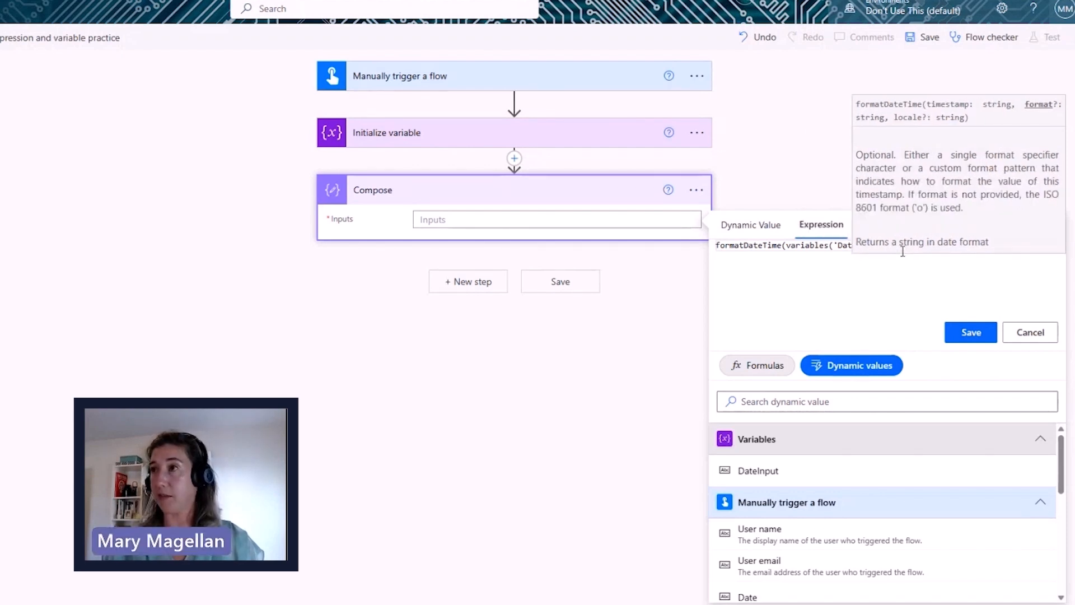
text(MM)
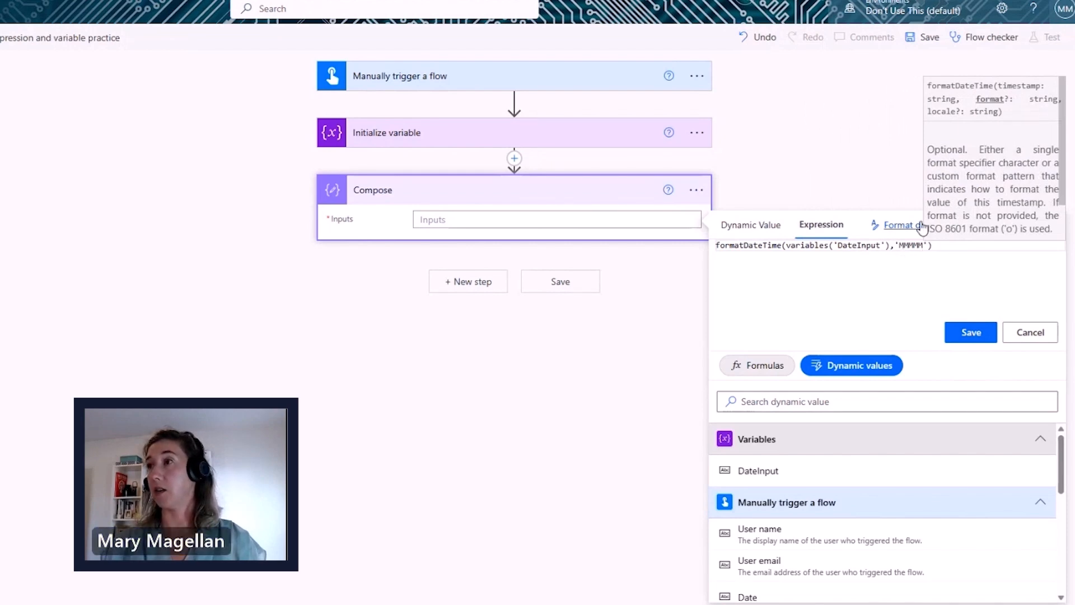
click(971, 332)
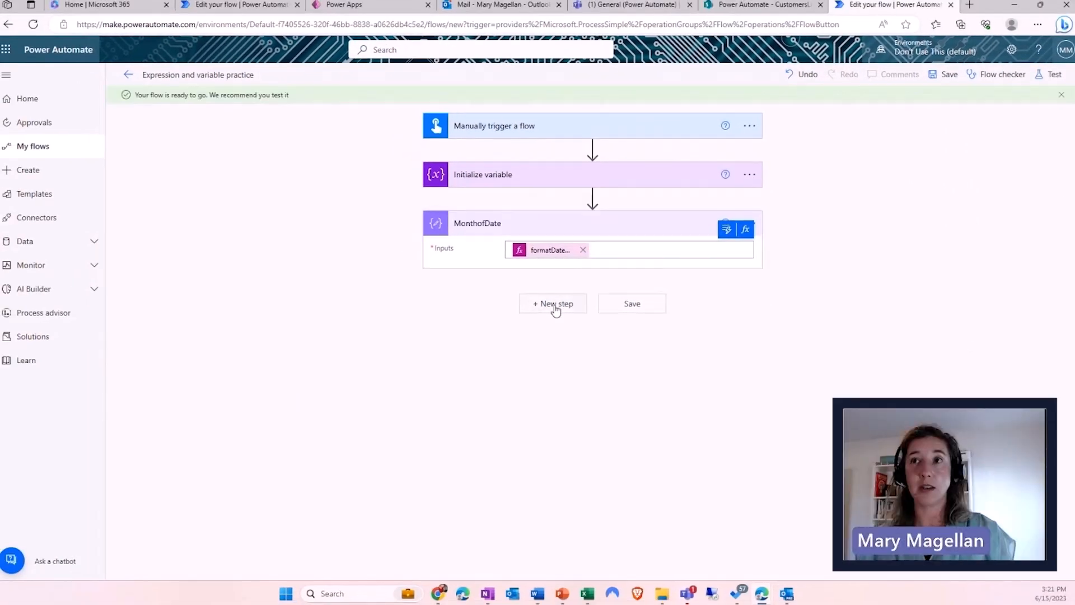
click(544, 304)
- Add a Convert time zone step with Base time set to the DateInput variable
text(convert)
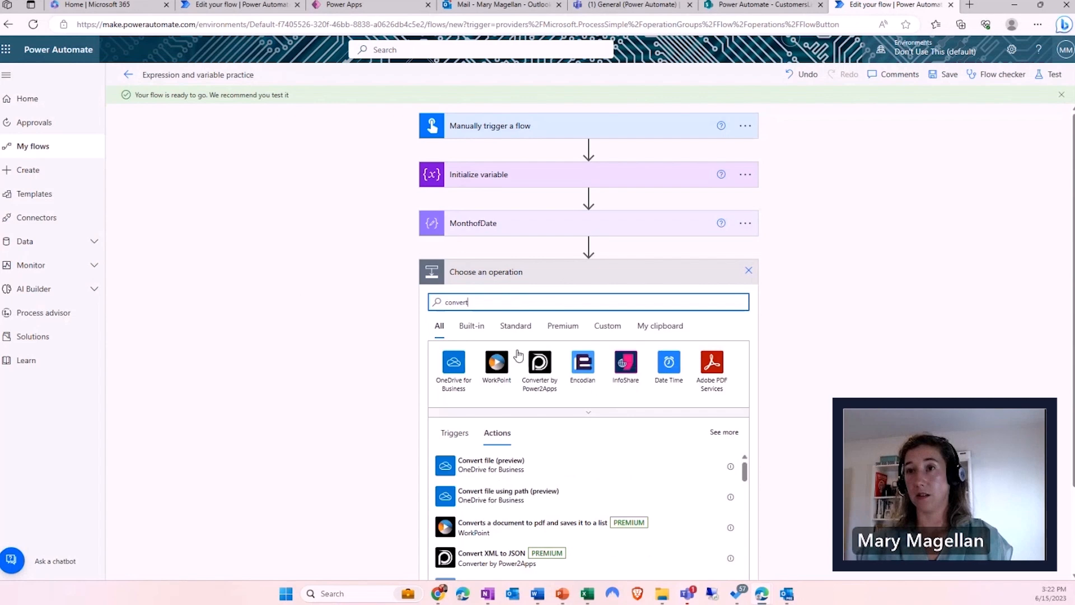
text(time zone)
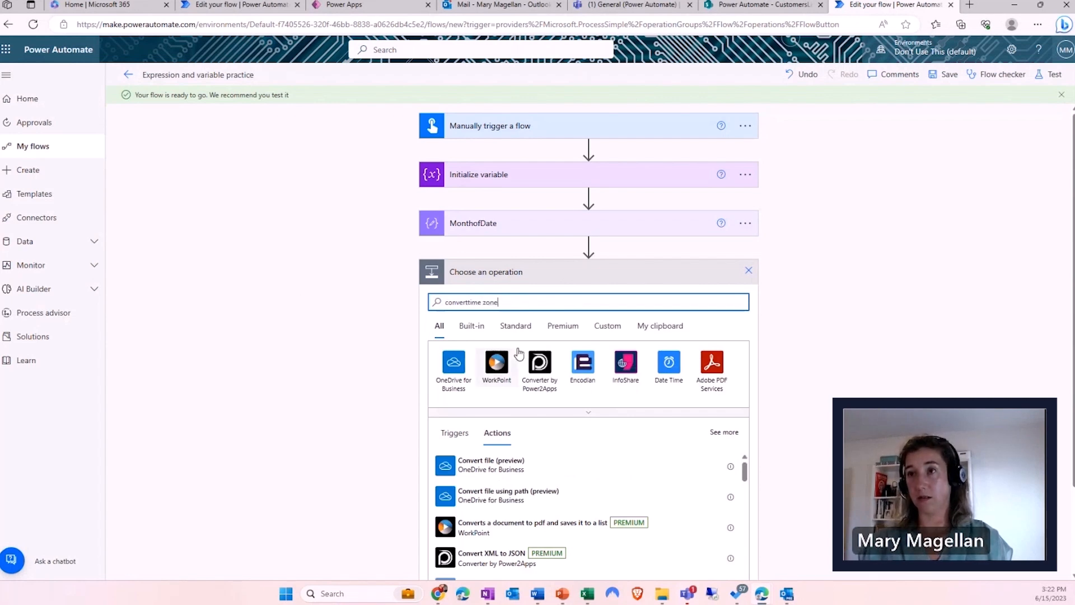
click(474, 467)
drag(407, 348, 387, 354)
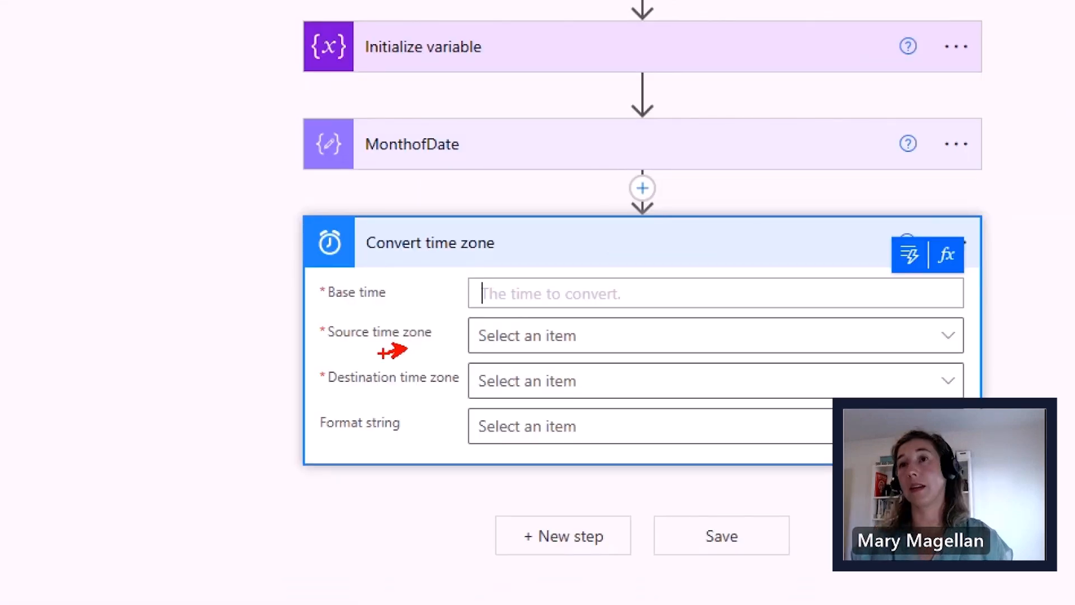
drag(448, 393, 420, 389)
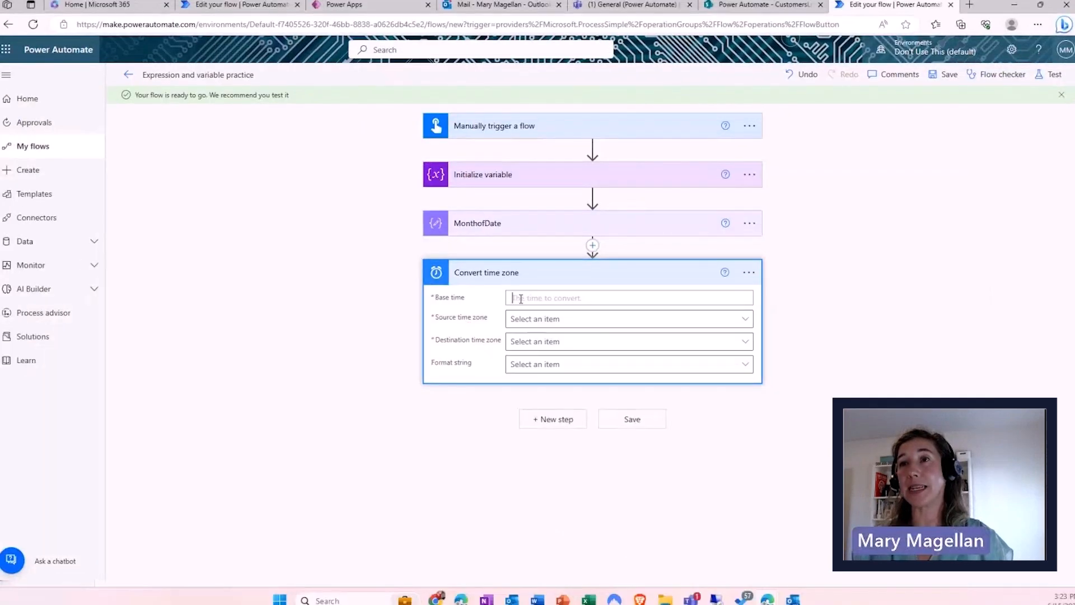
click(521, 299)
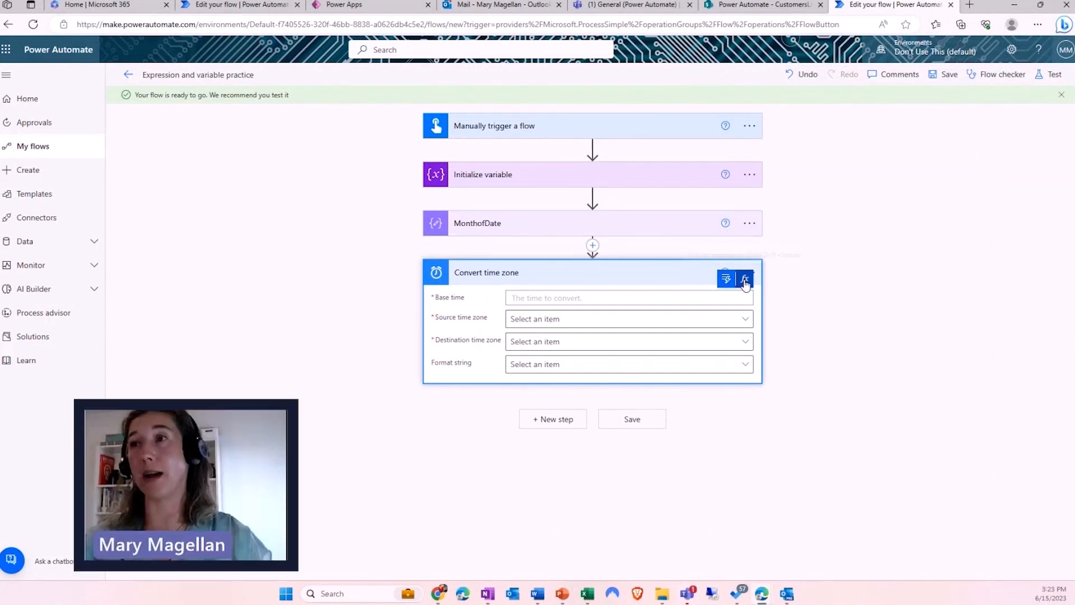
click(745, 280)
click(816, 390)
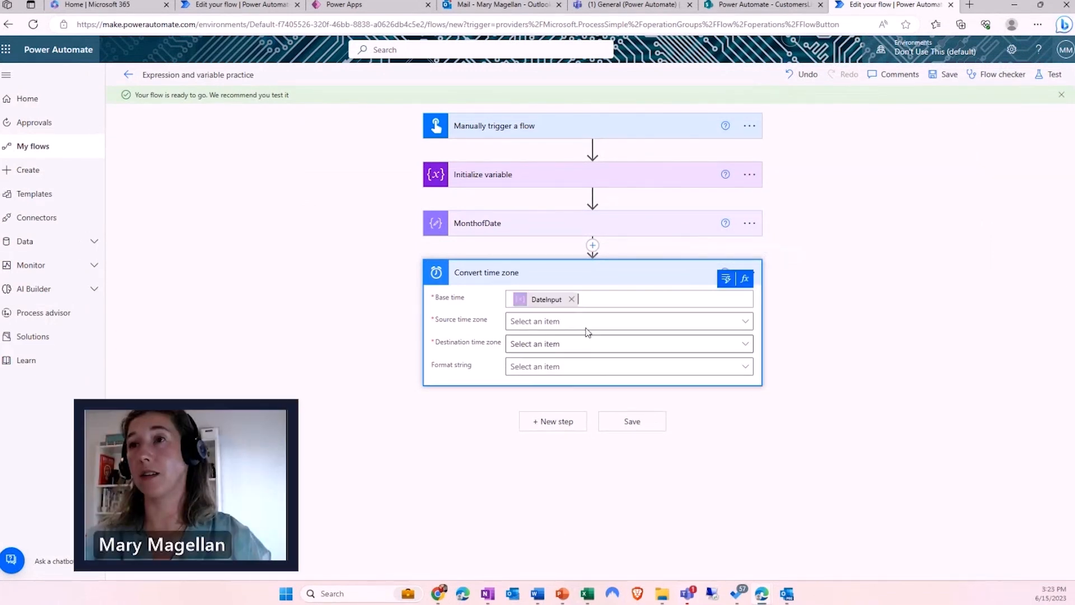
- Set the source time zone to International Date Line West (UTC-12:00)
click(552, 322)
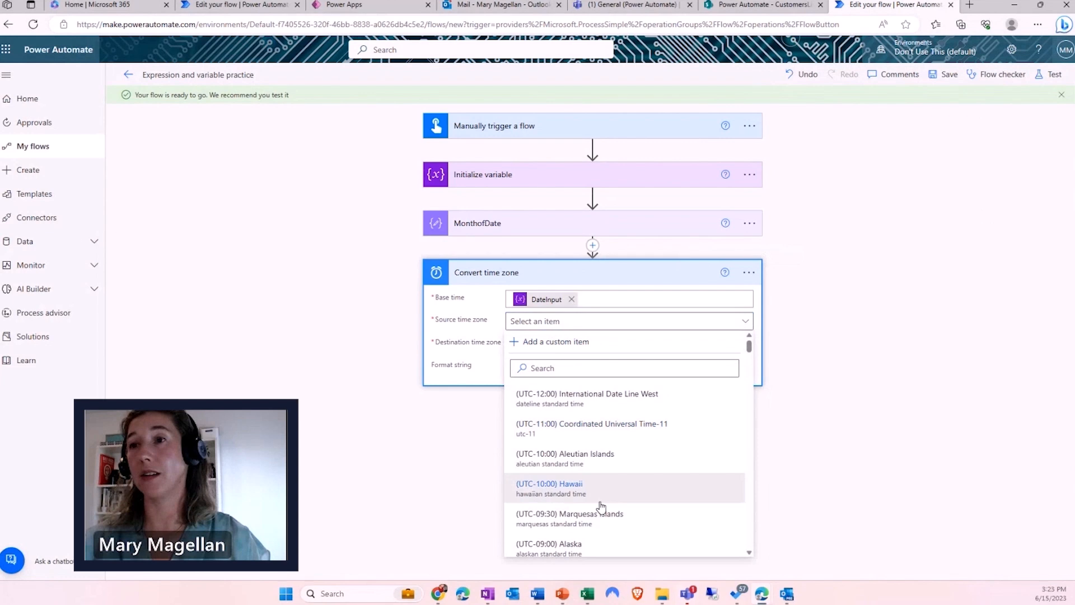
scroll(602, 508, down, 3)
scroll(603, 511, down, 6)
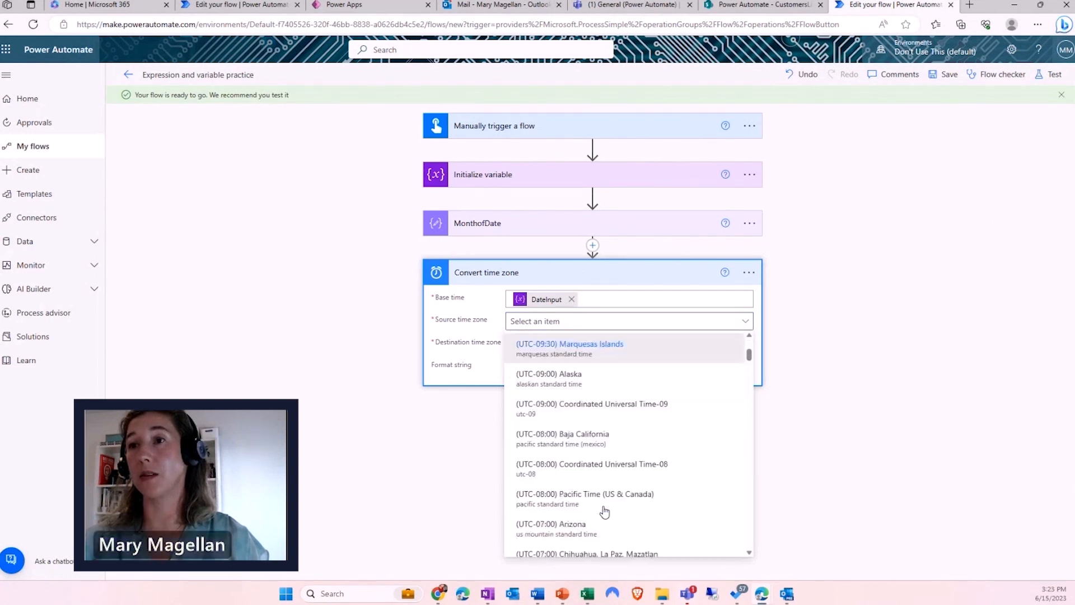
scroll(604, 511, down, 10)
scroll(603, 510, down, 3)
scroll(604, 511, up, 20)
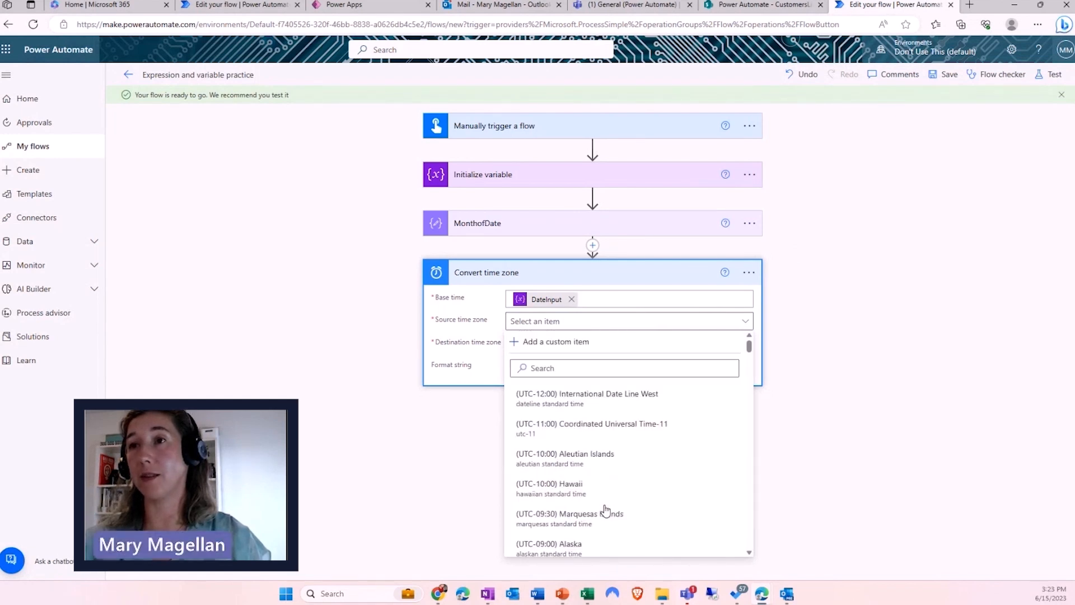
click(570, 398)
- Set the destination time zone to Pacific Time with Long date pattern format
click(515, 349)
scroll(598, 292, down, 4)
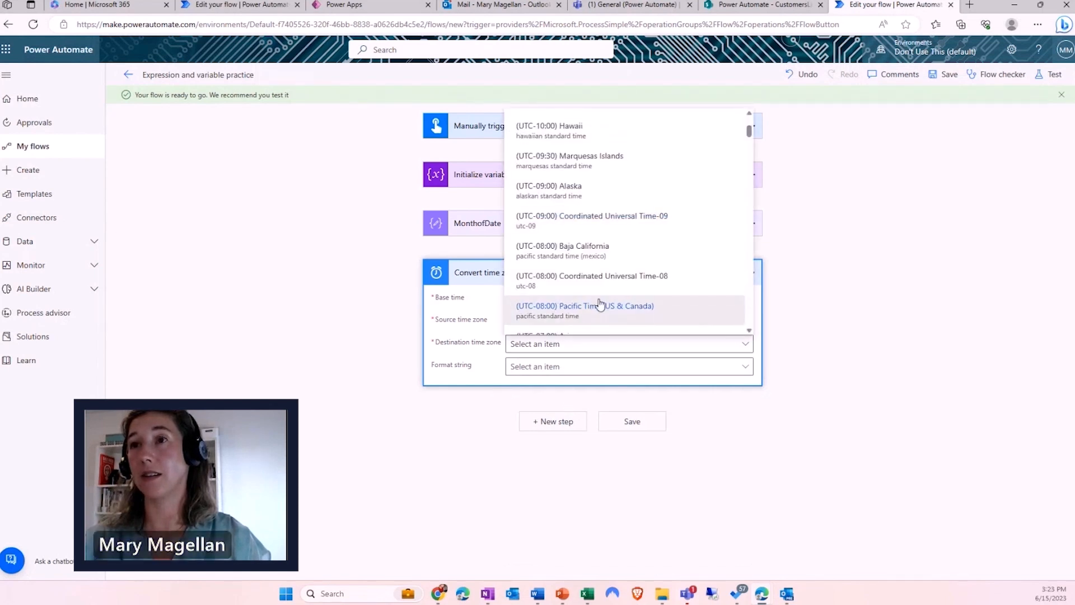
click(596, 323)
click(529, 370)
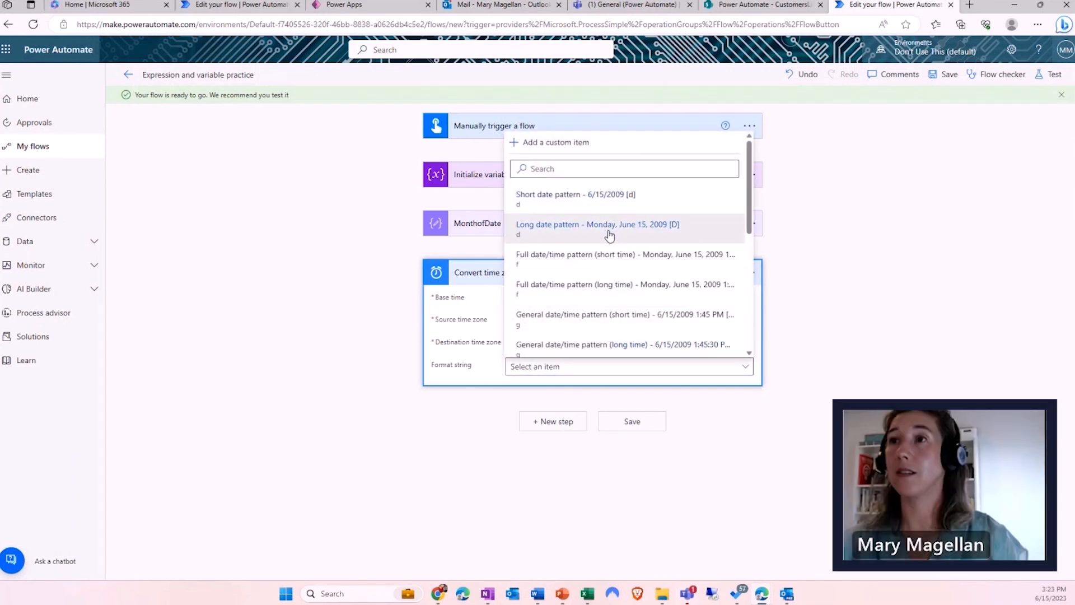
click(609, 234)
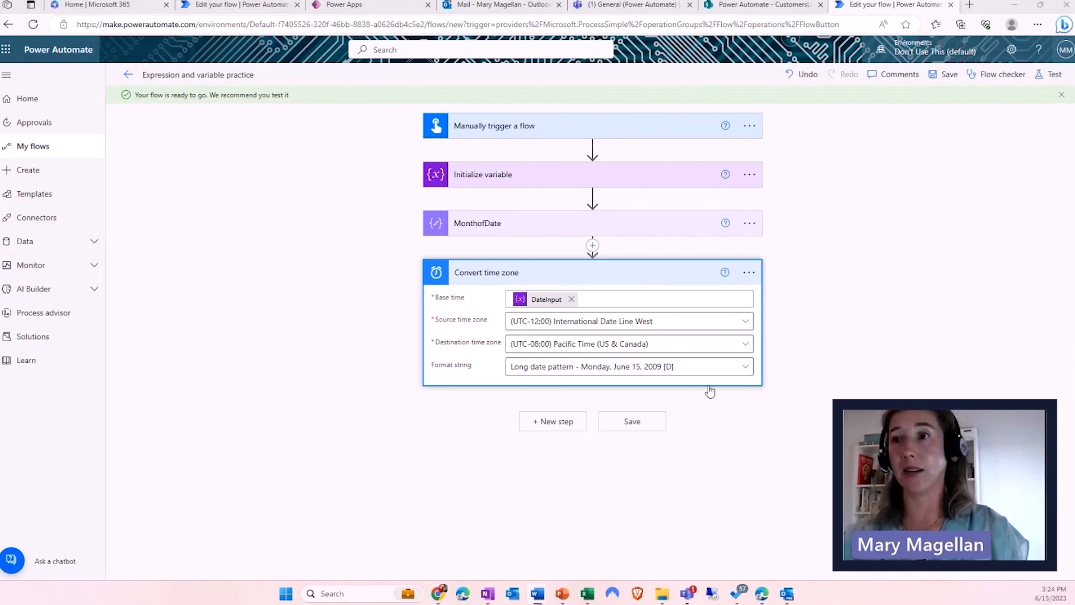
click(554, 421)
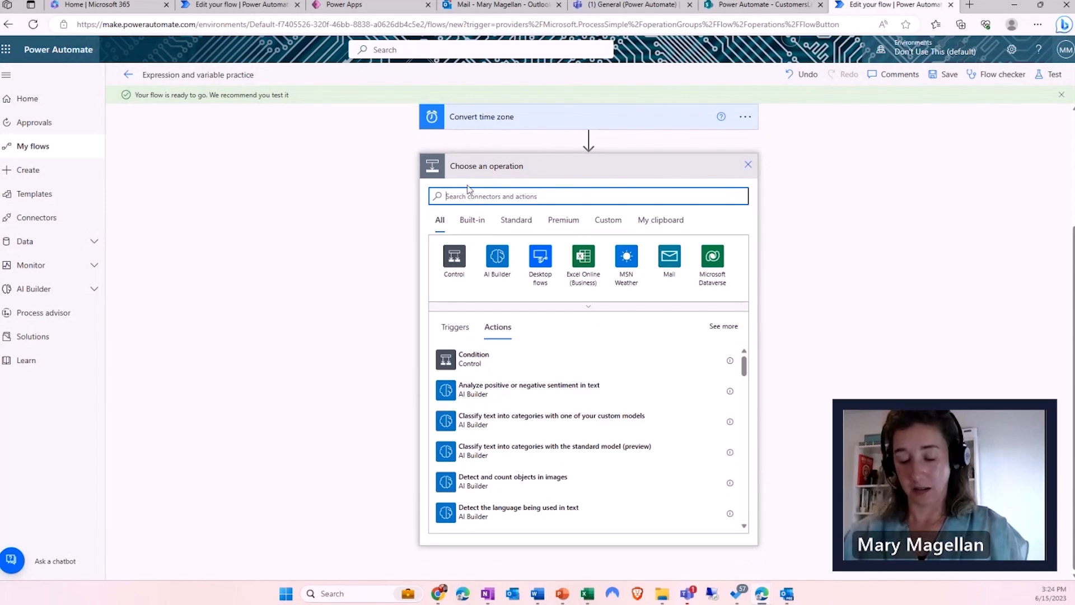
- Add a Compose step whose Inputs hold dayOfMonth(variables('DateInput'))
text(compose)
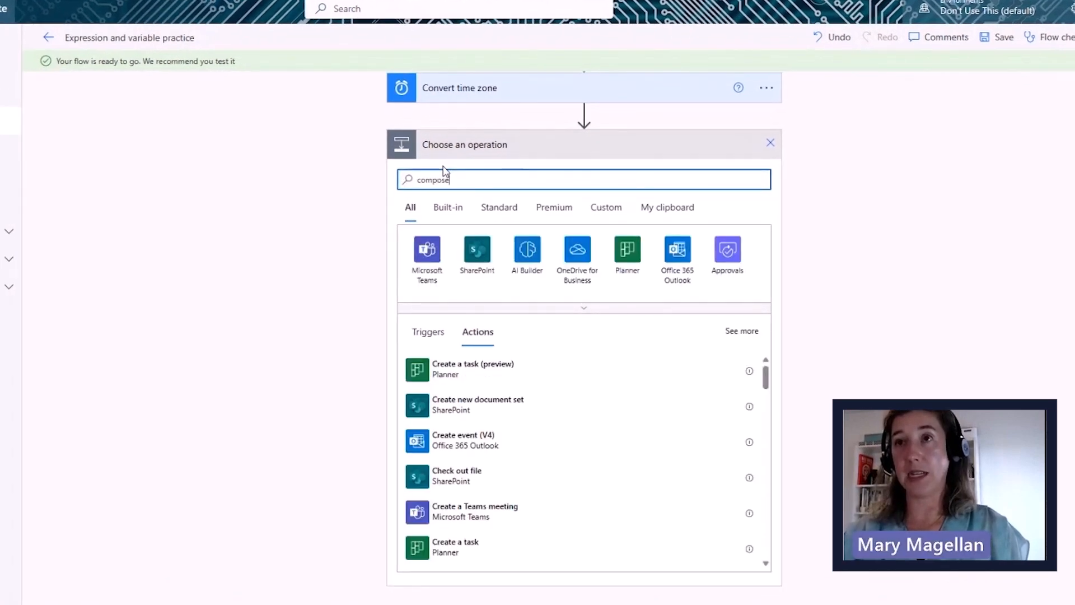
click(448, 372)
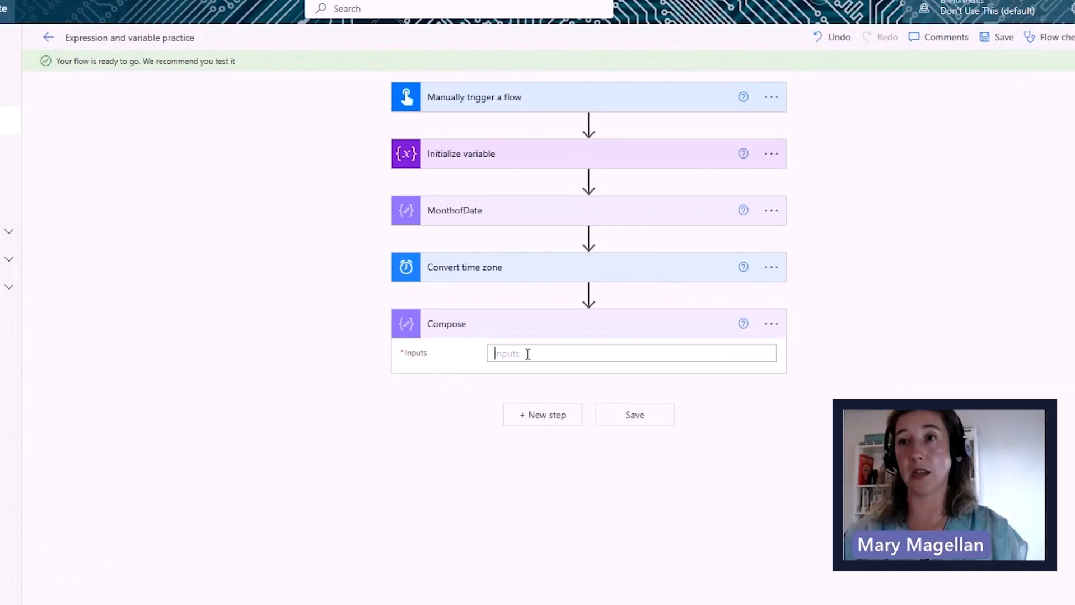
click(765, 331)
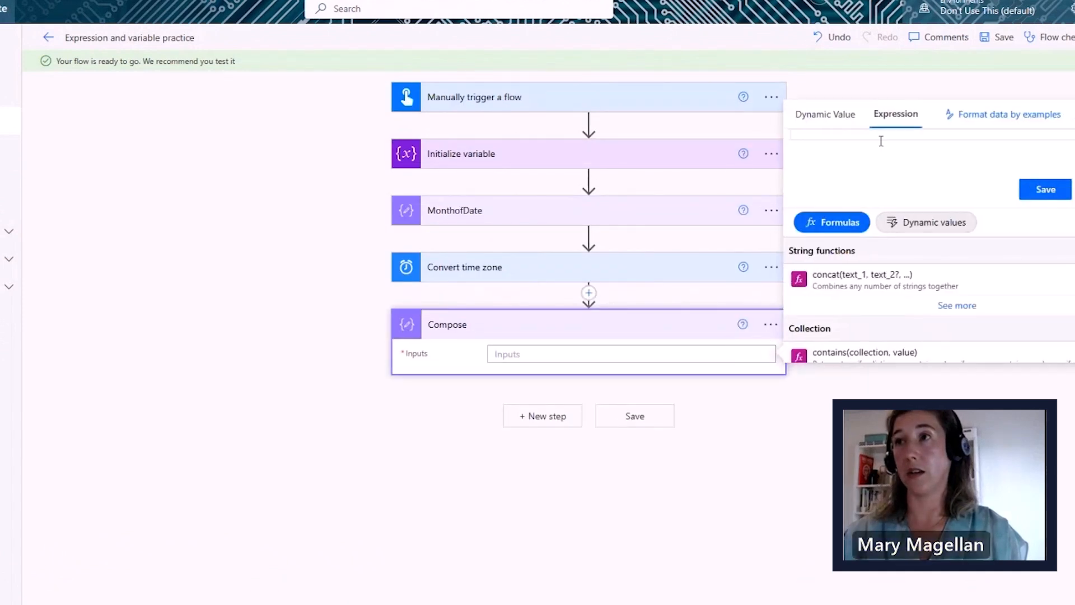
text(day)
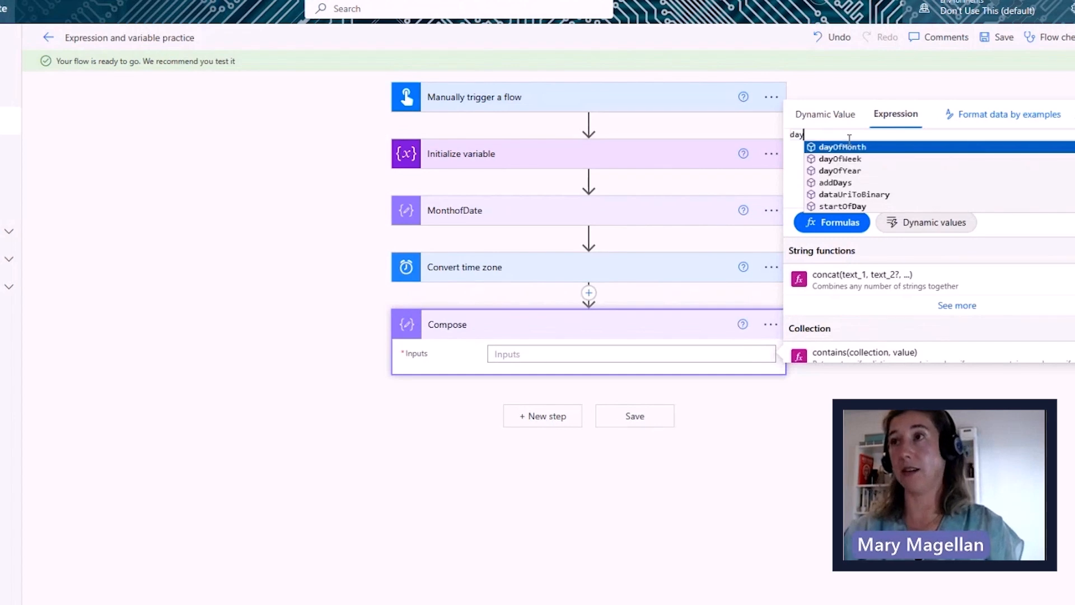
key(ctrl+1)
click(894, 164)
drag(873, 128, 893, 125)
mouse_move(843, 164)
mouse_down()
mouse_move(861, 163)
mouse_move(873, 193)
mouse_up()
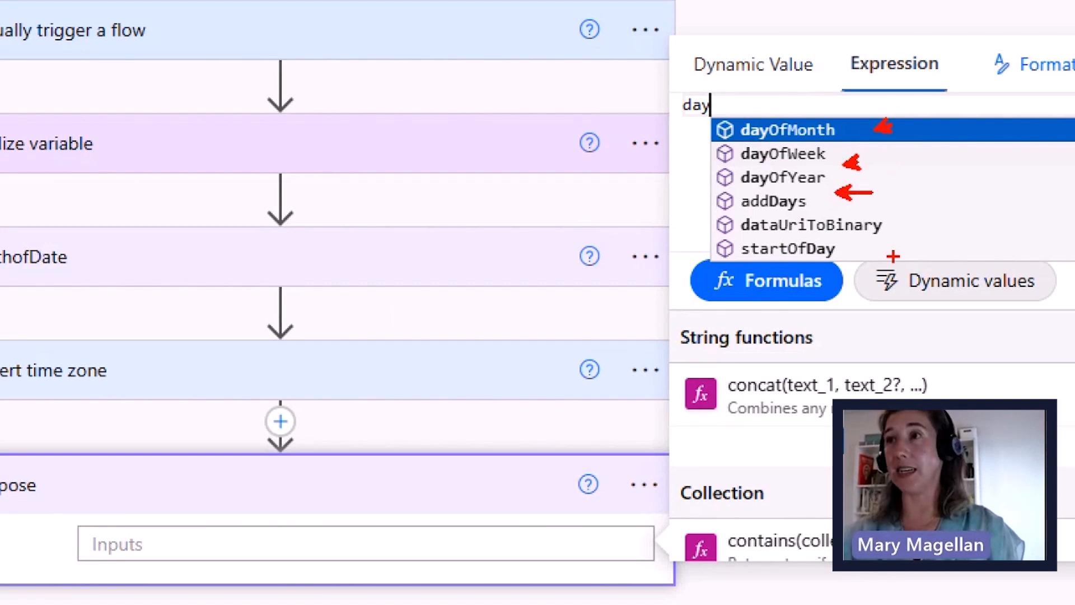
key(Escape)
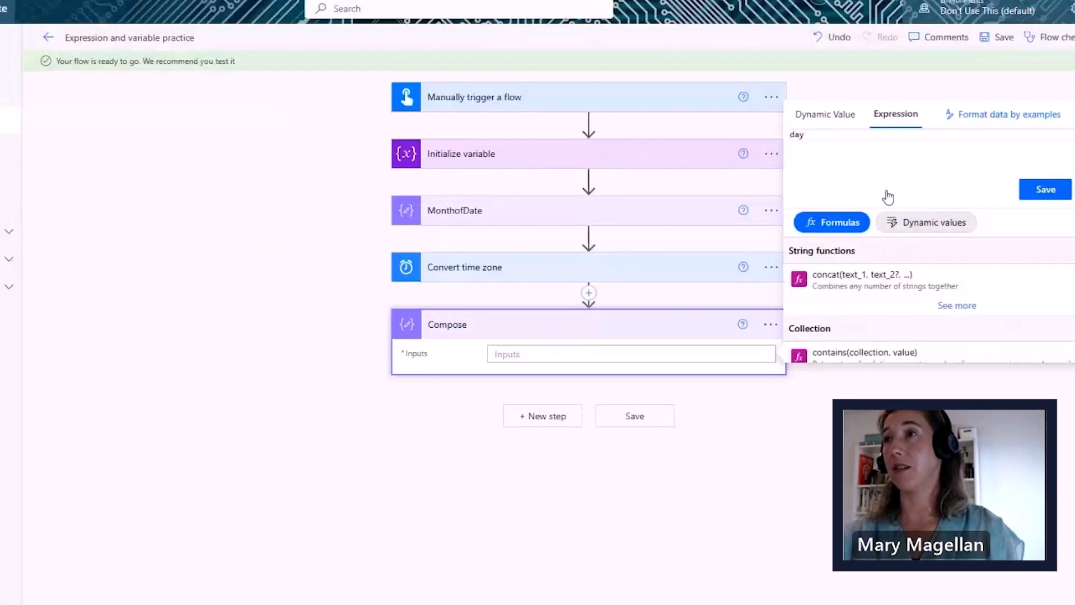
text(OfMonth)
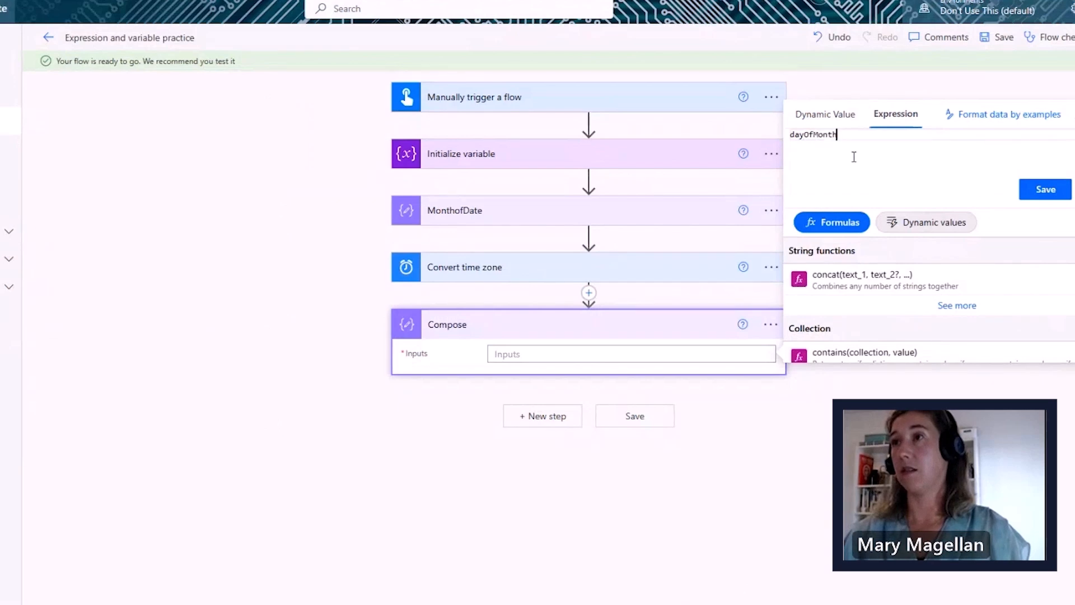
text(()
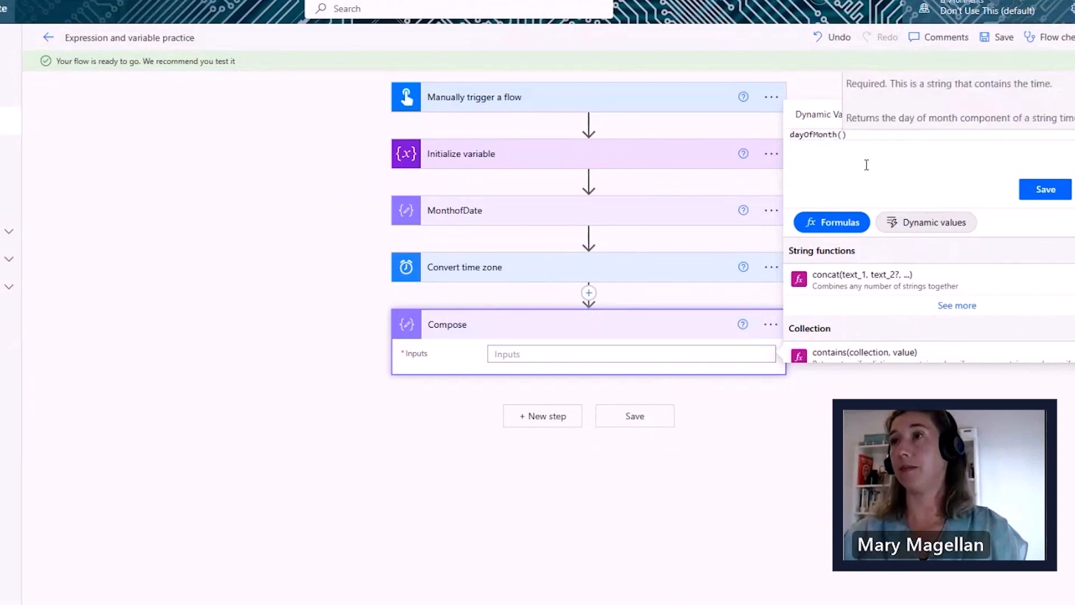
click(927, 224)
click(872, 280)
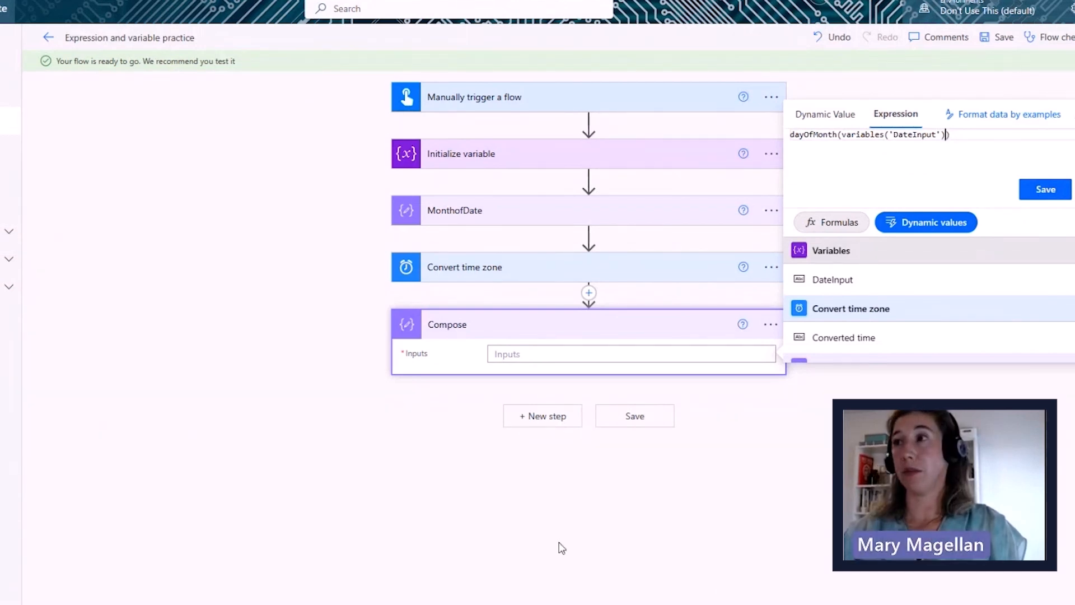
click(1034, 192)
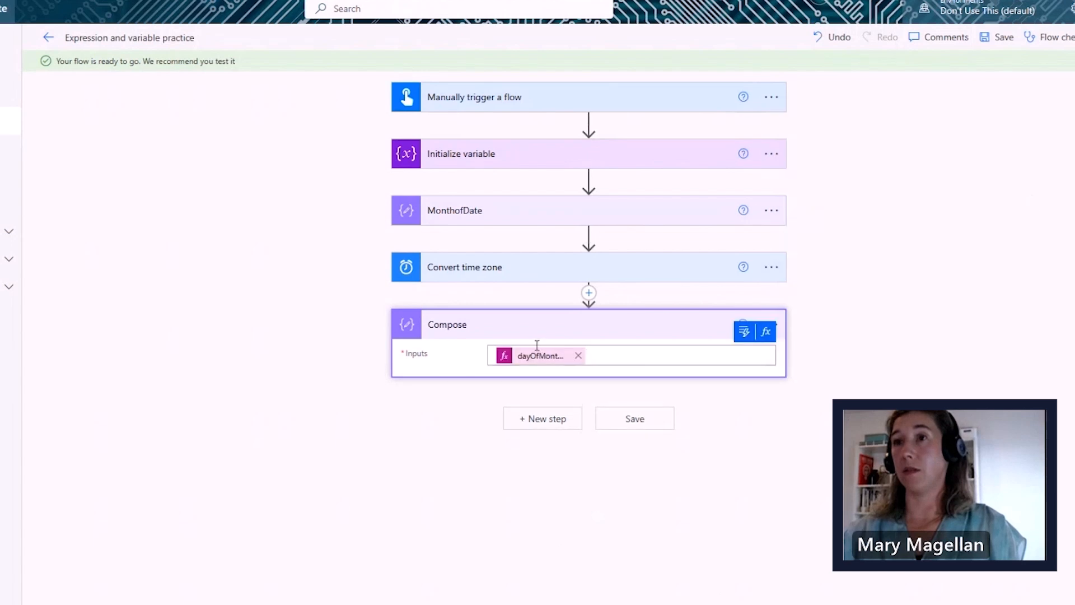
- Rename the Compose step to DayofMonth and save the flow
click(780, 323)
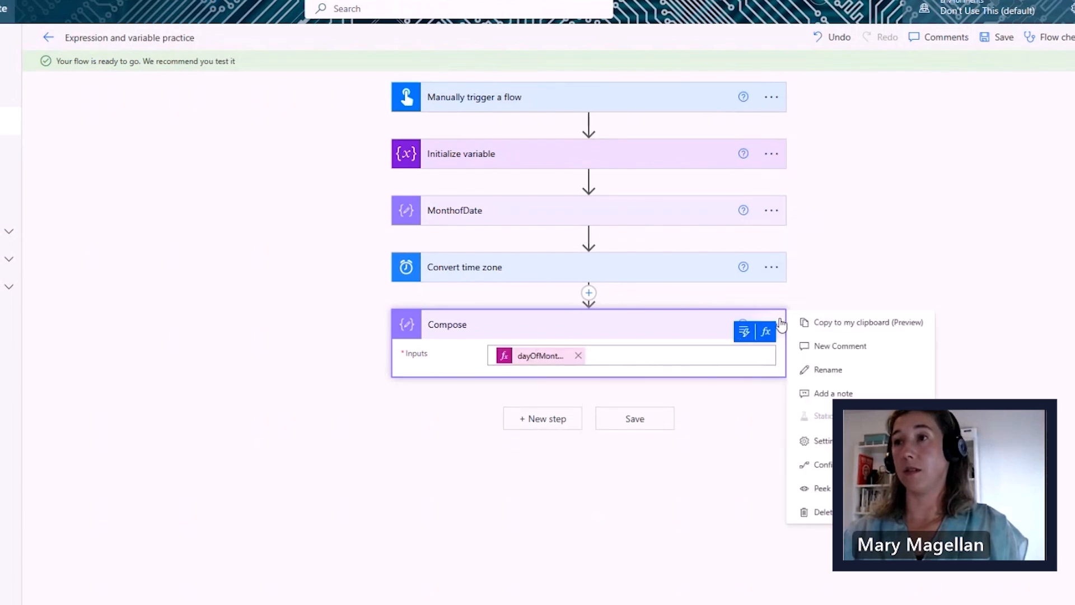
click(840, 372)
text(DayofMonth)
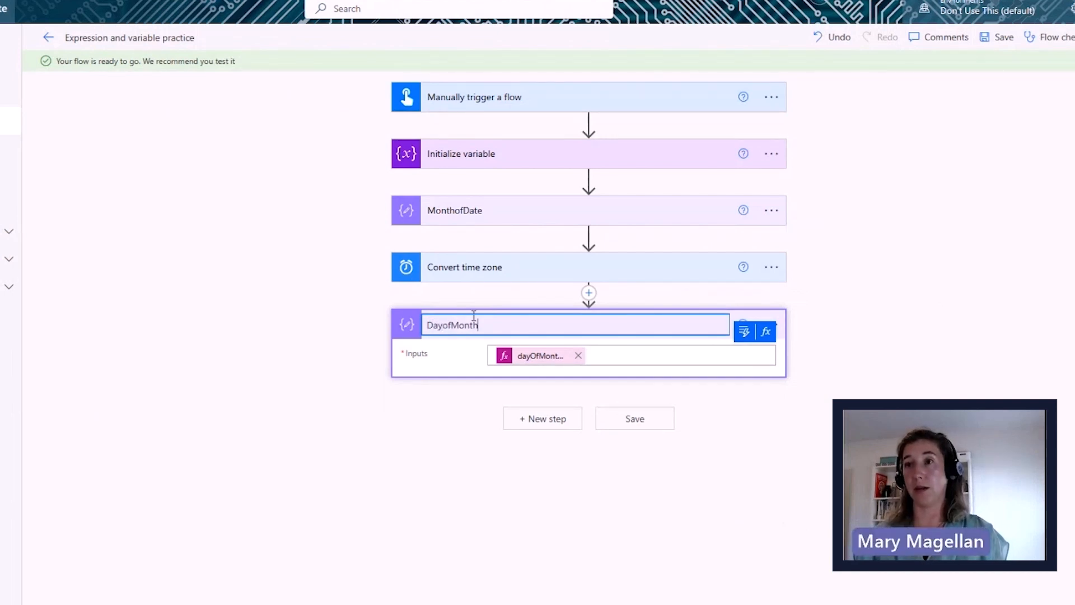
click(641, 424)
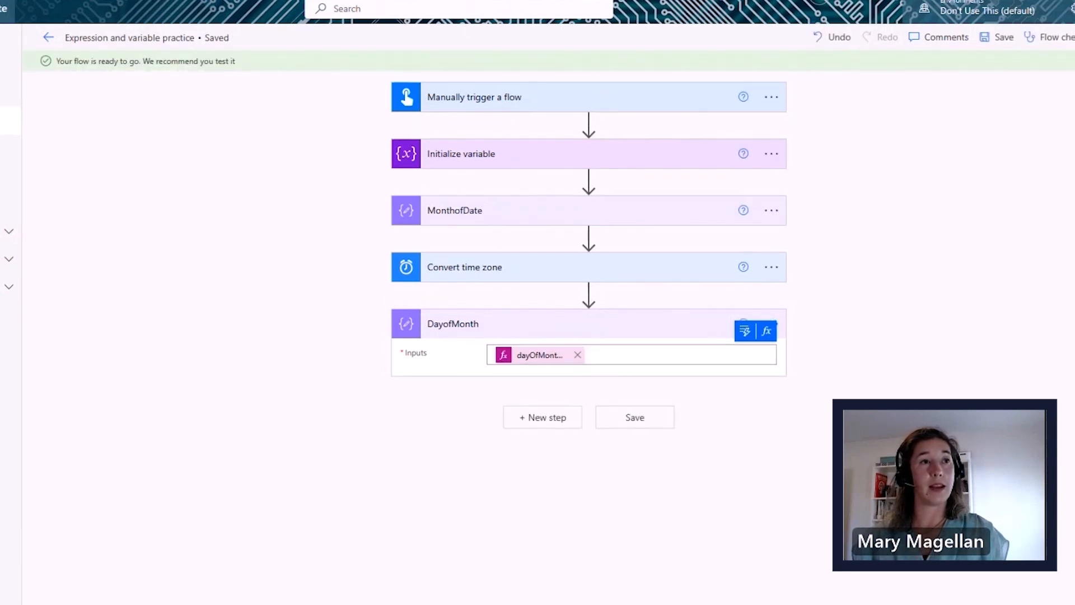
click(552, 424)
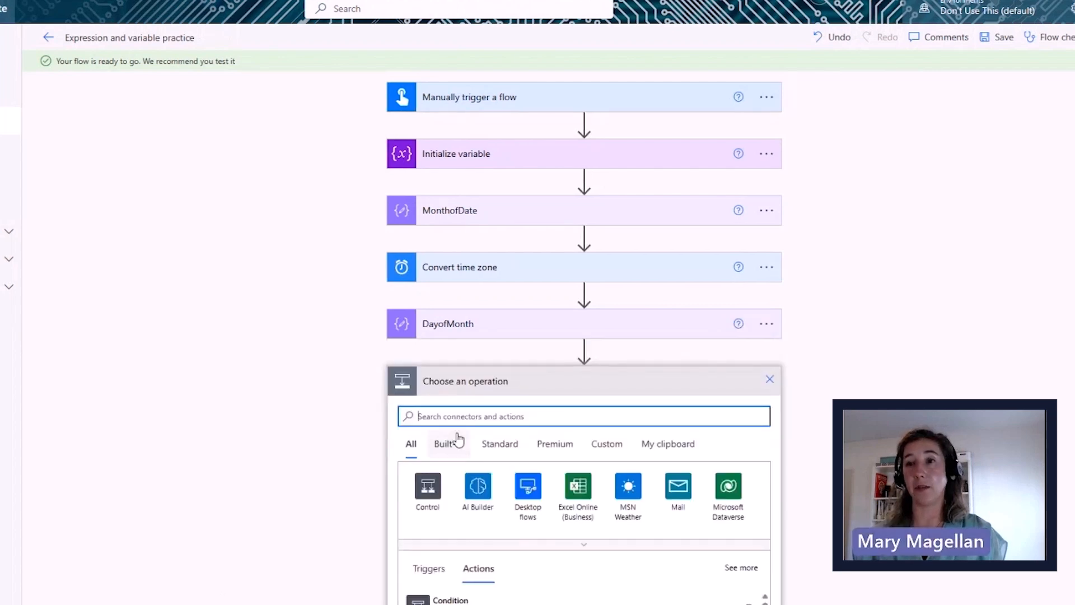
- Add a Compose step with formatDateTime(variables('DateInput'), 'dddd') as its Inputs
text(com)
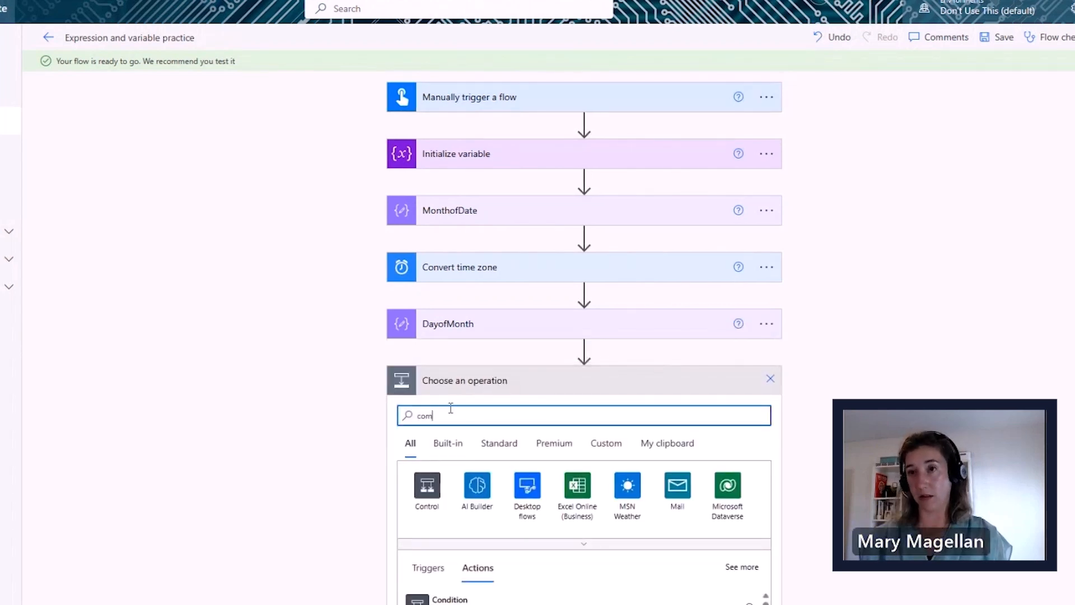
text(pose)
scroll(319, 493, down, 3)
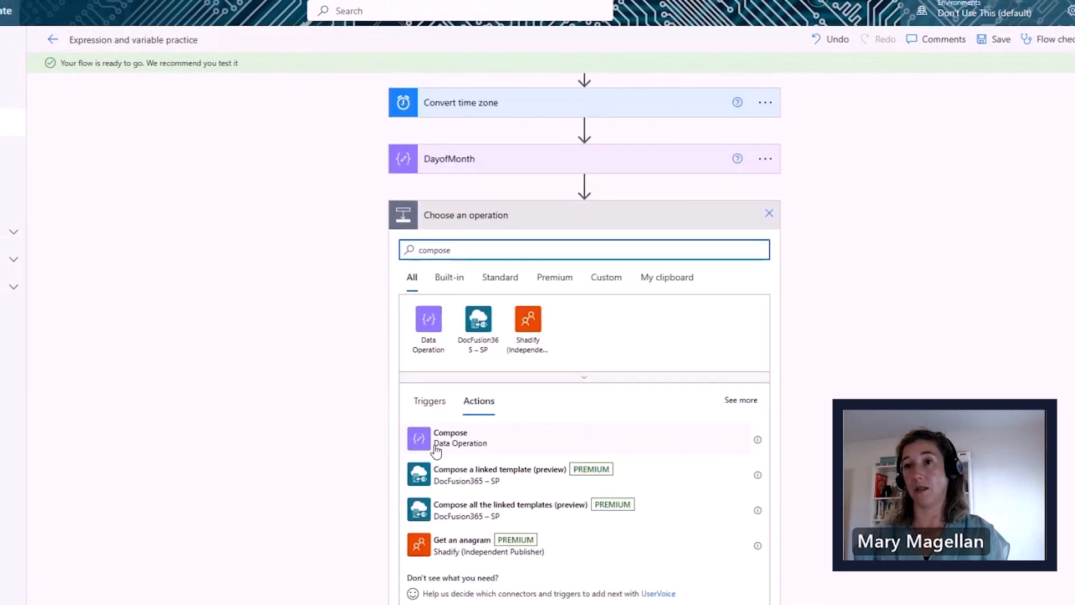
click(437, 443)
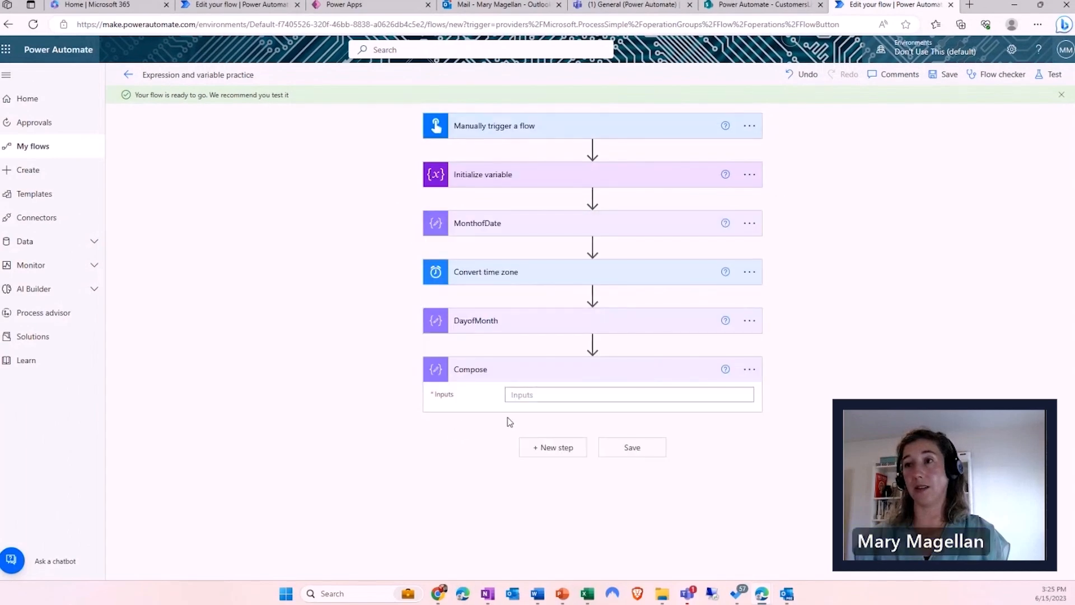
click(697, 397)
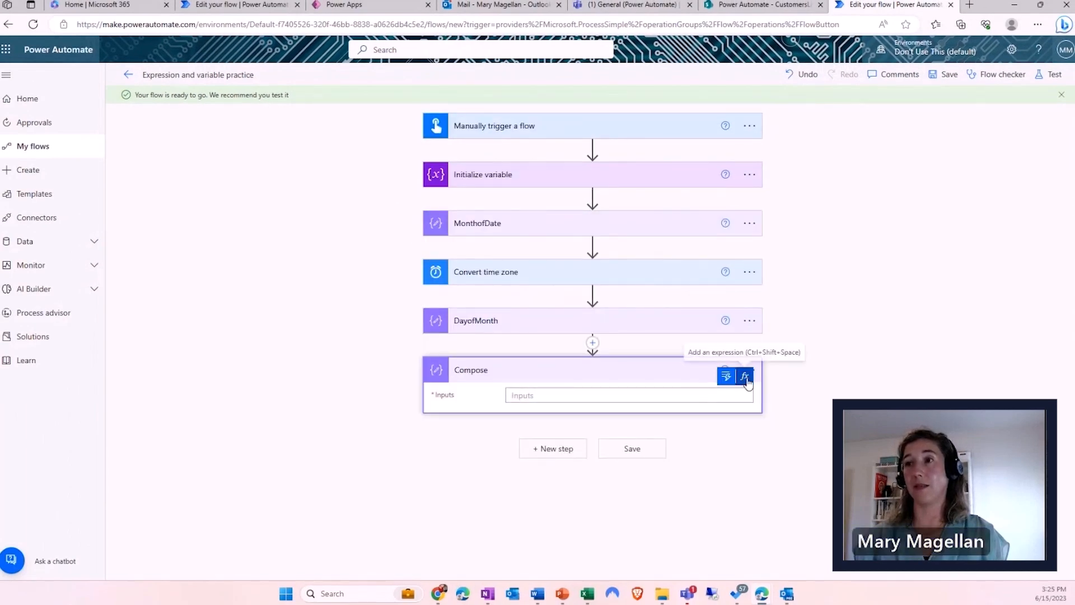
click(745, 376)
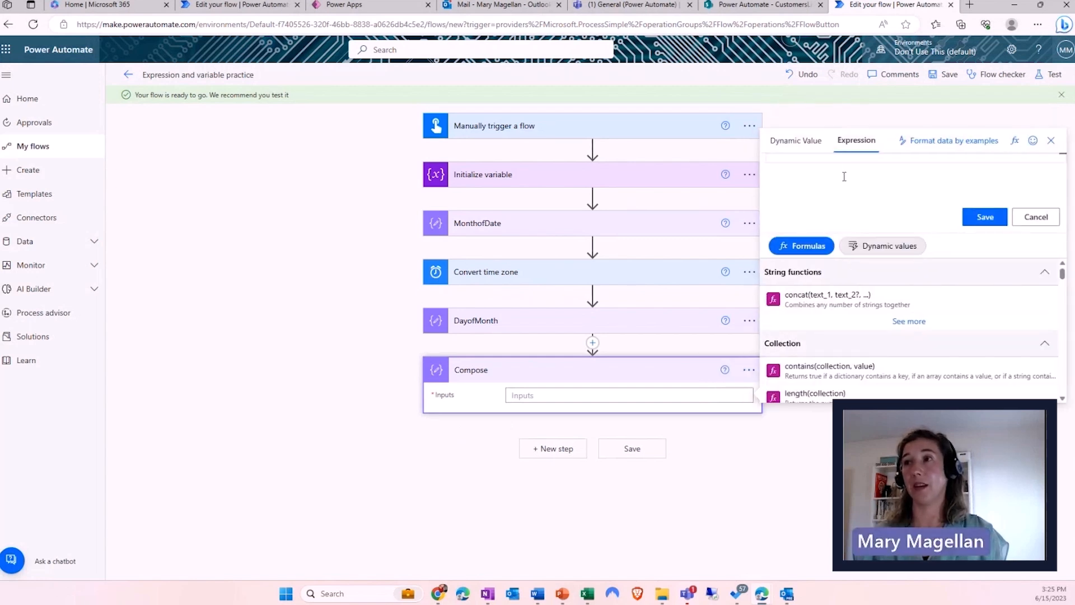
text(format)
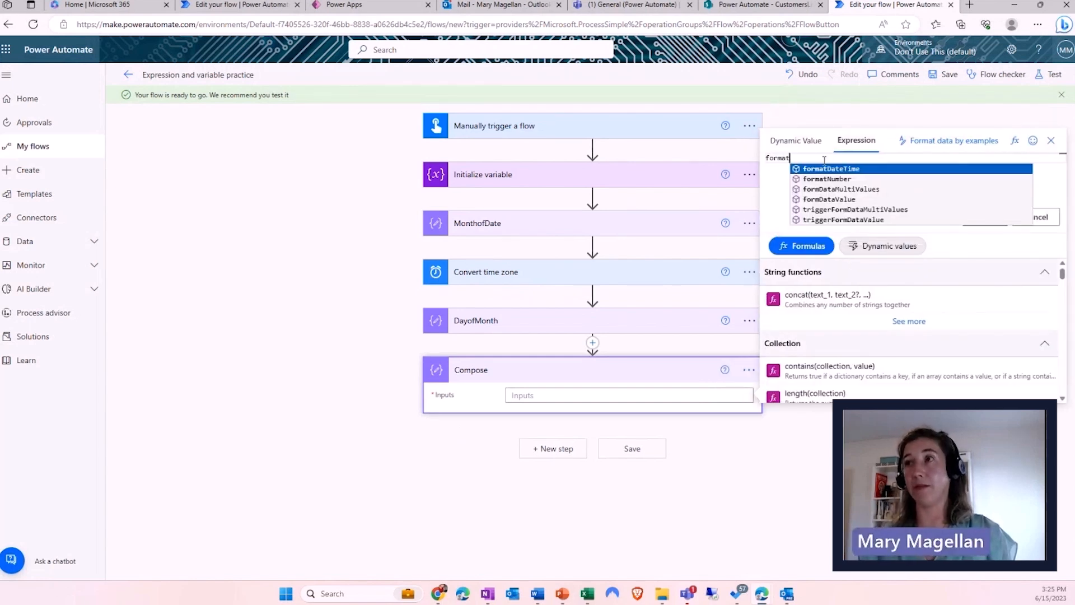
key(Return)
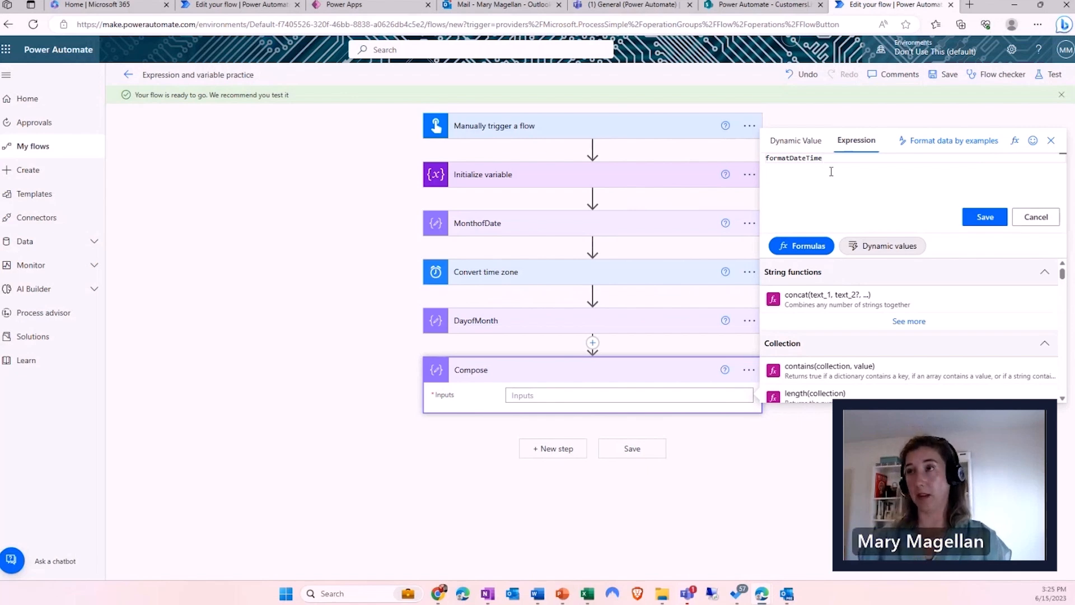
text(()
click(854, 247)
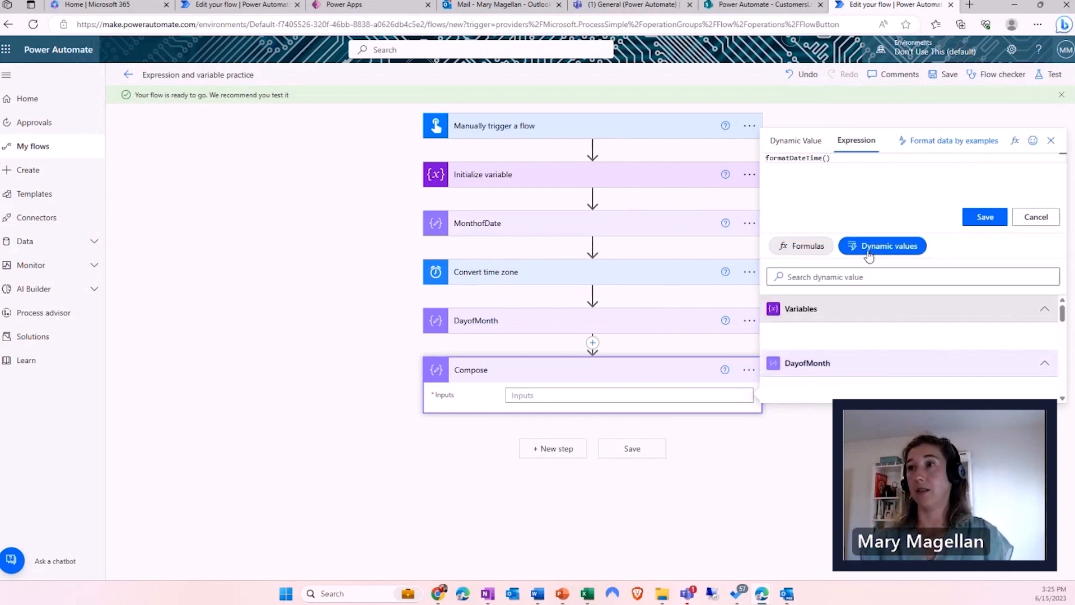
click(802, 336)
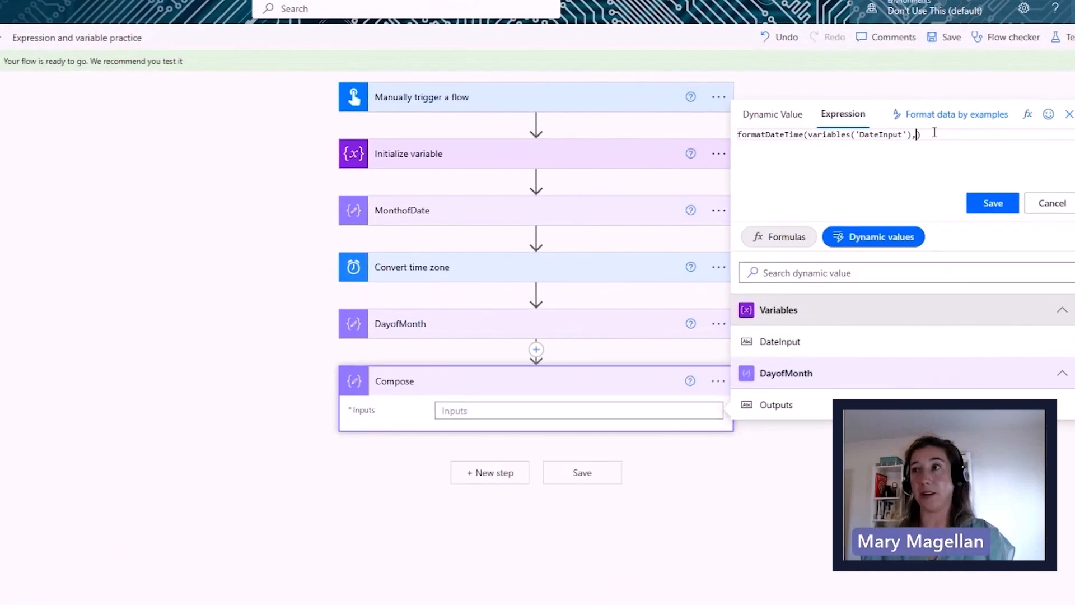
text(, )
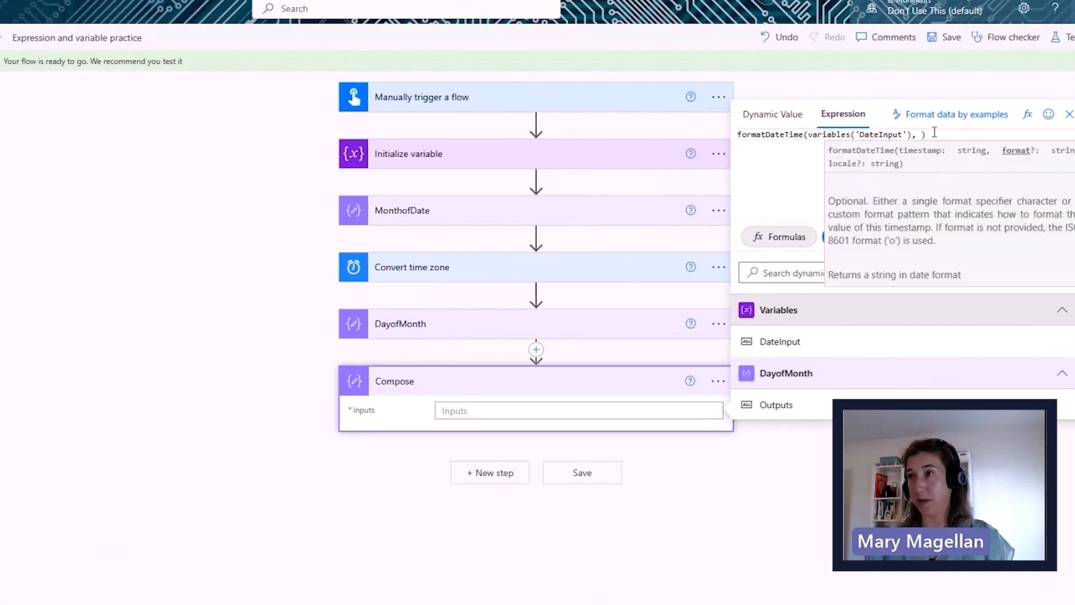
text('dddd')
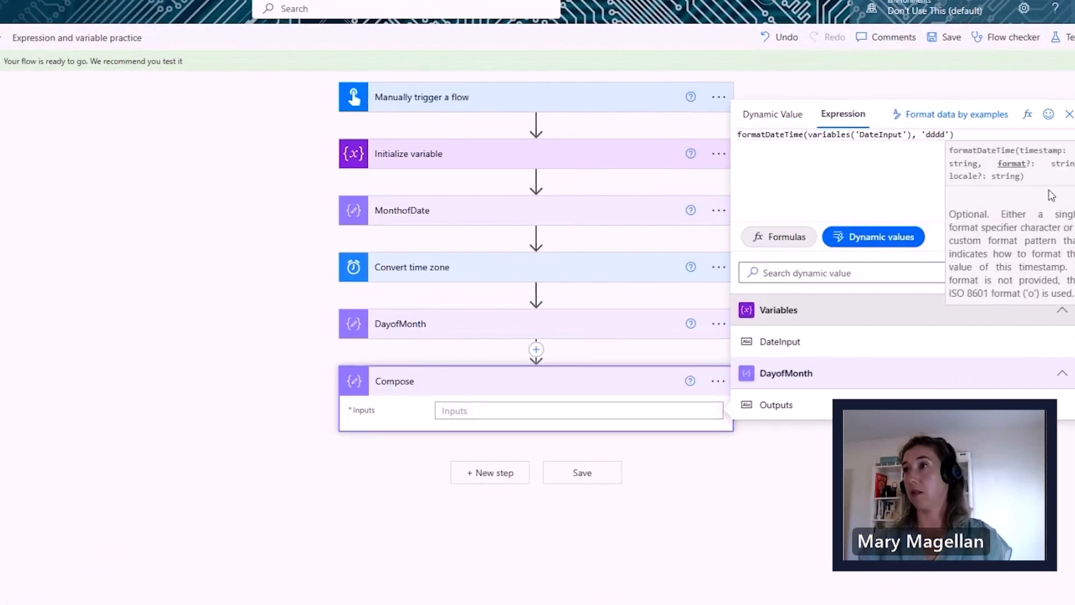
click(913, 179)
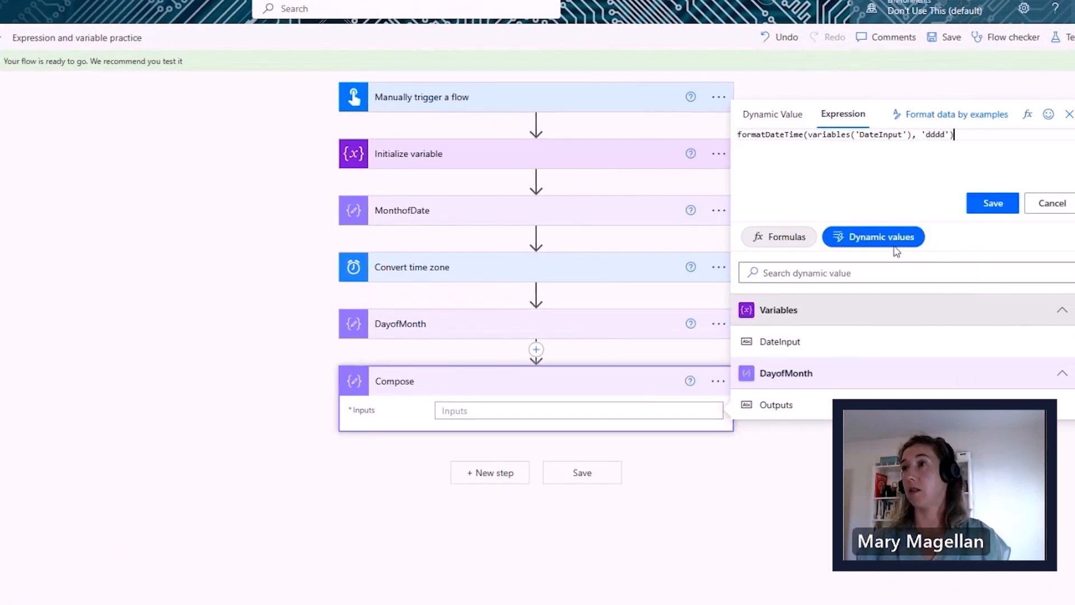
click(1004, 206)
- Save the flow and start a manual test run
click(580, 478)
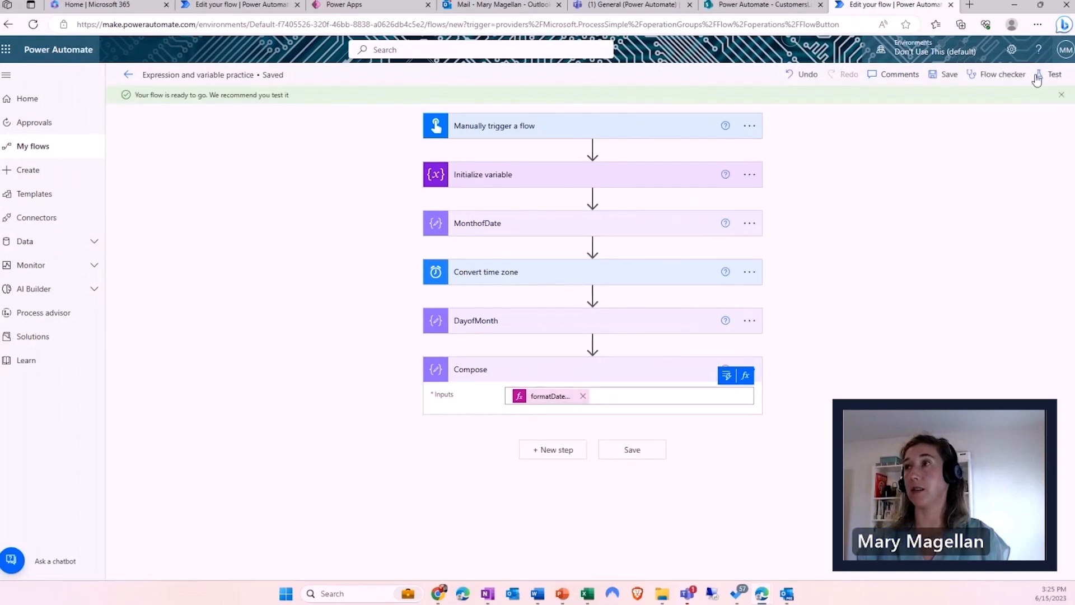
click(1050, 74)
click(930, 103)
- Run the test and check outputs: June, 15, and Thursday, June 15, 2023
click(905, 572)
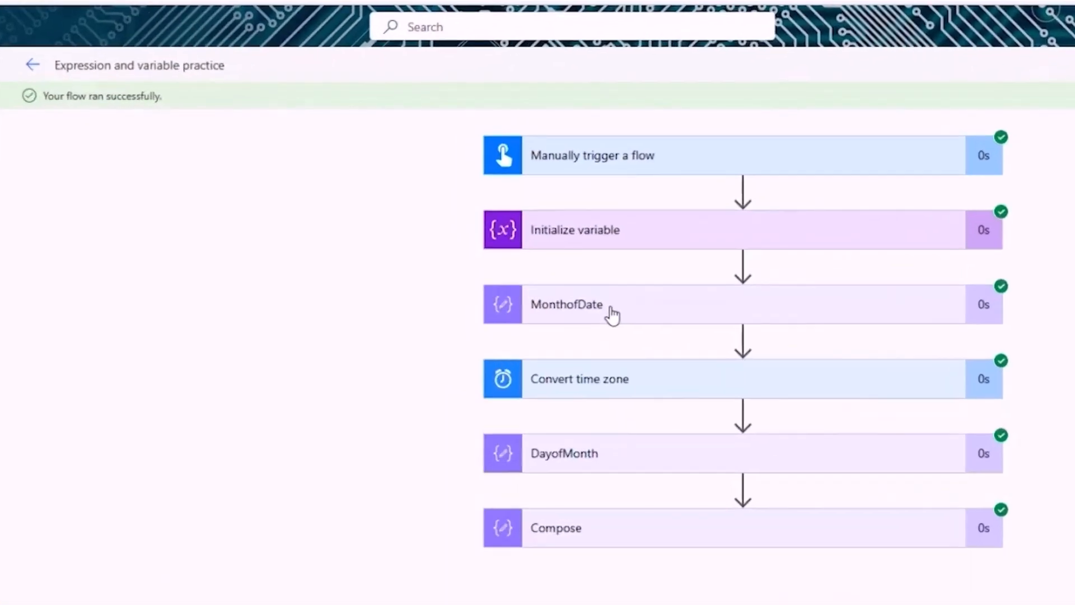
click(612, 314)
scroll(596, 521, down, 4)
click(485, 473)
scroll(540, 588, down, 3)
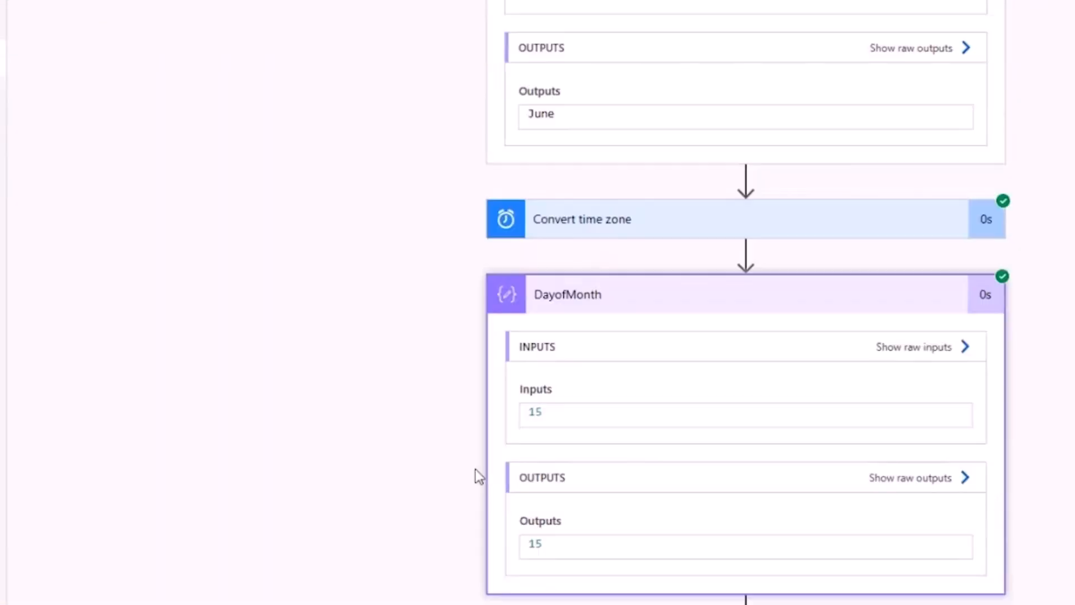
click(567, 230)
scroll(468, 363, down, 4)
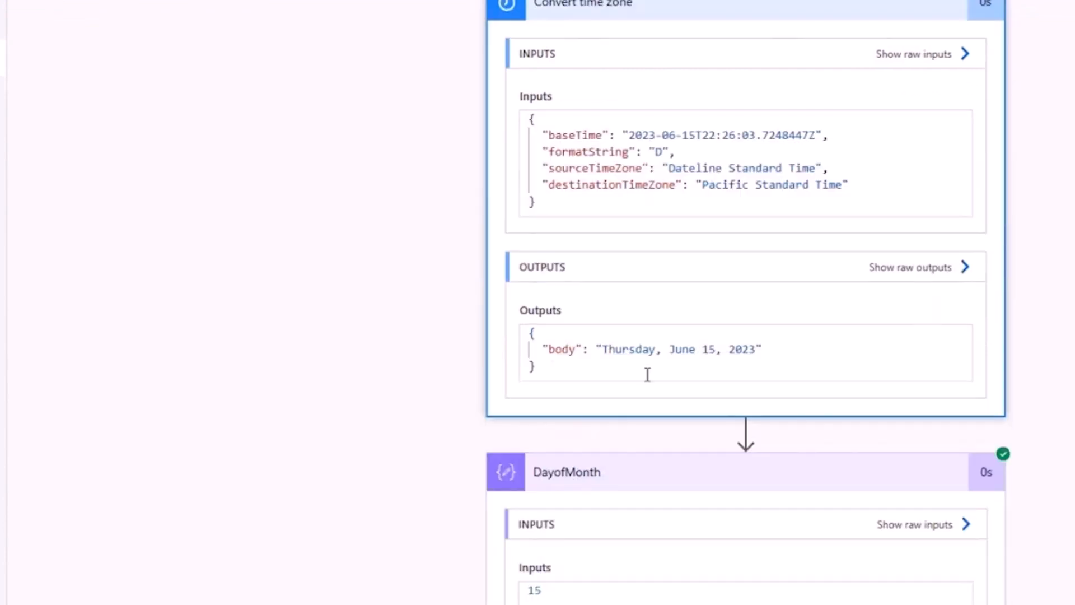
scroll(409, 255, down, 3)
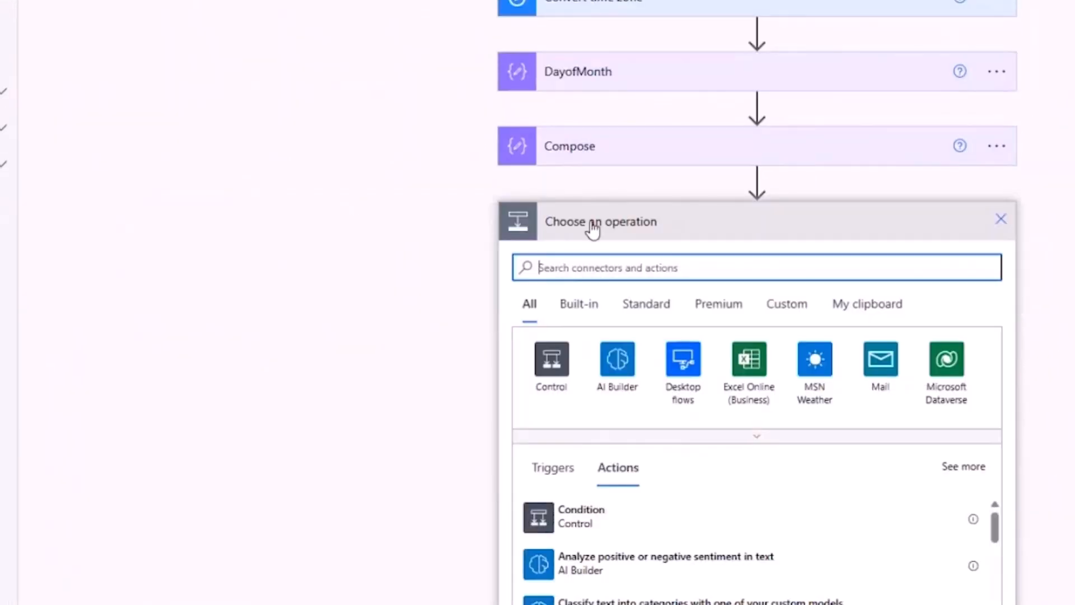
- Add an Initialize variable step declaring MyAge as a String with value 39
click(616, 267)
text(variable)
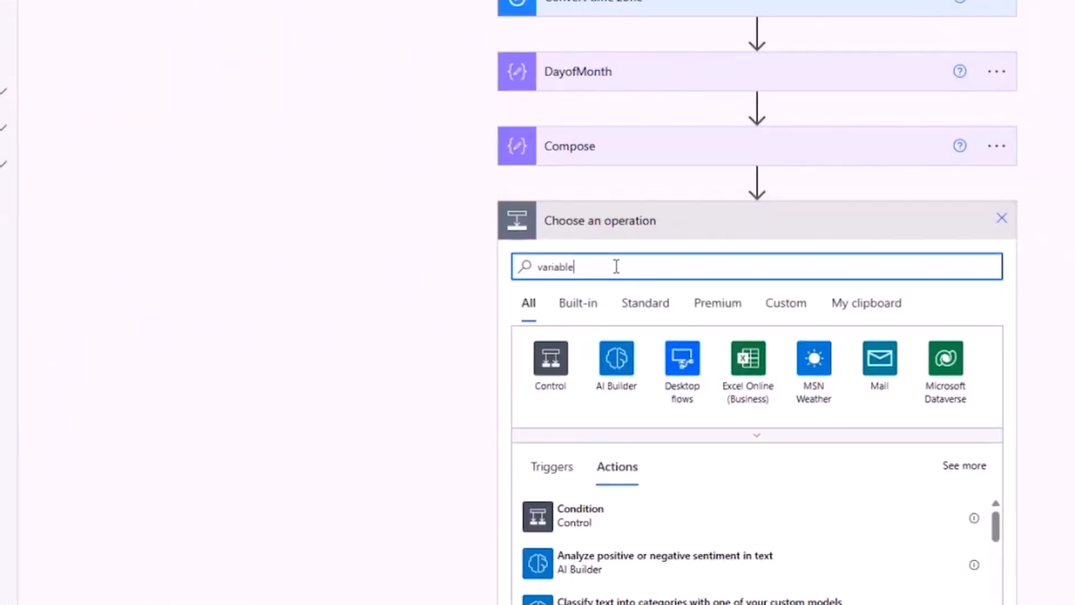
scroll(617, 370, down, 4)
click(596, 337)
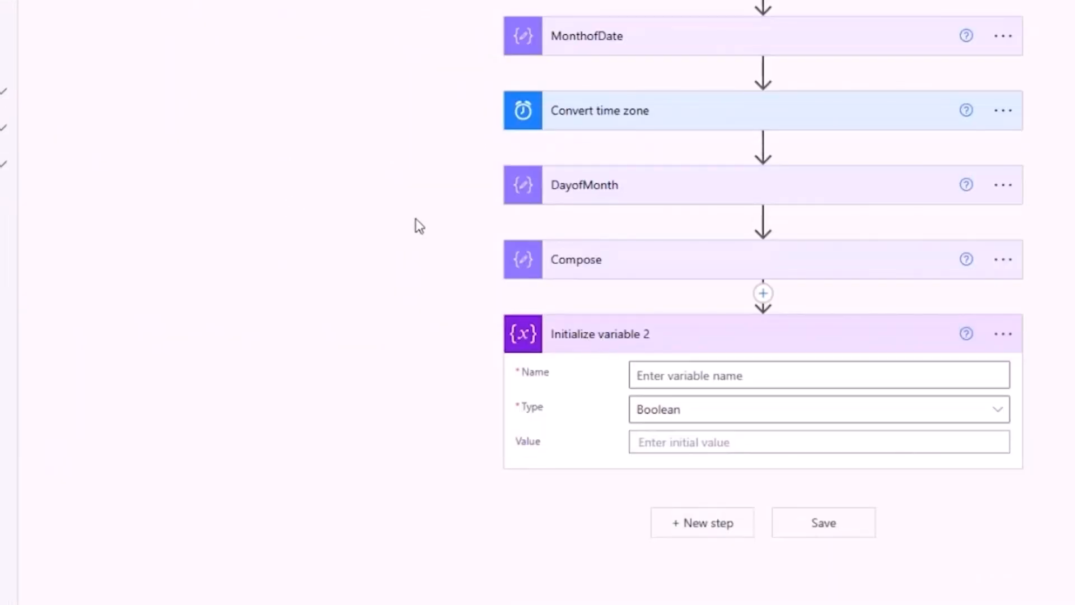
click(671, 374)
text(MyAge)
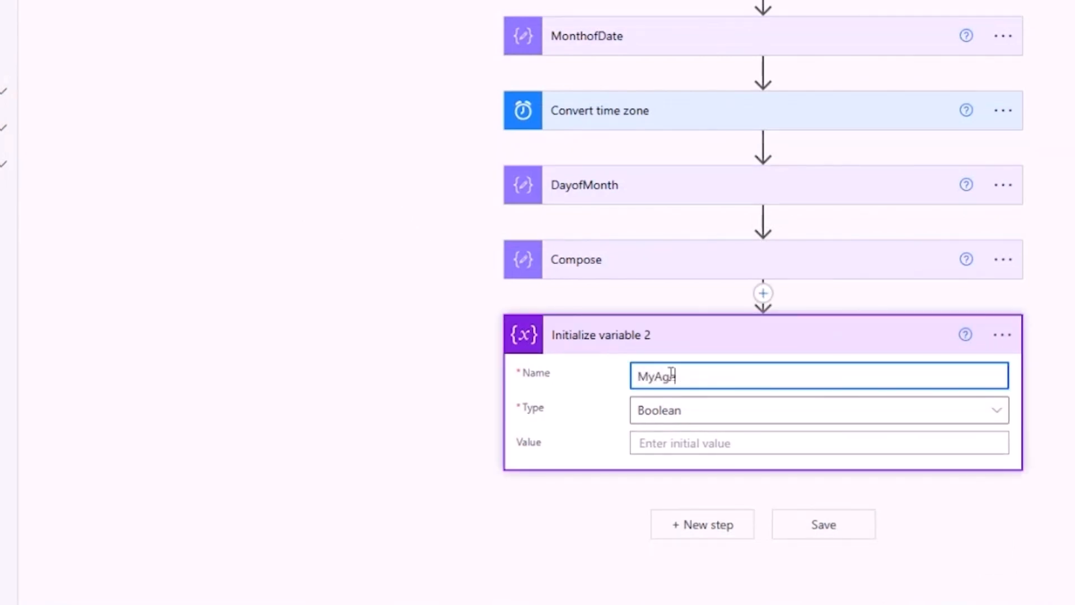
click(708, 420)
click(695, 289)
click(684, 441)
text(39)
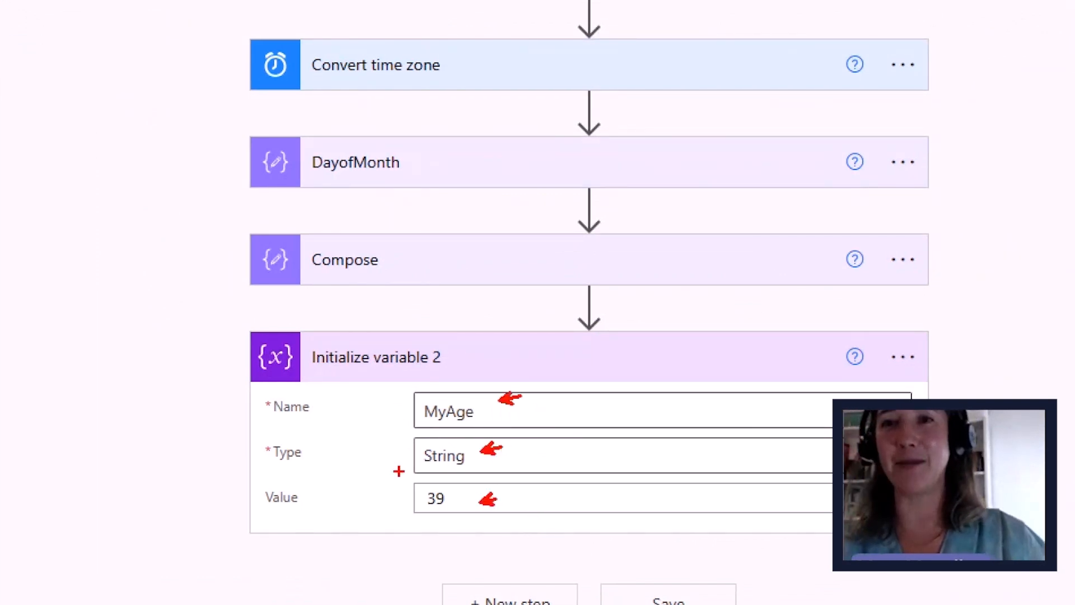
drag(390, 462, 352, 462)
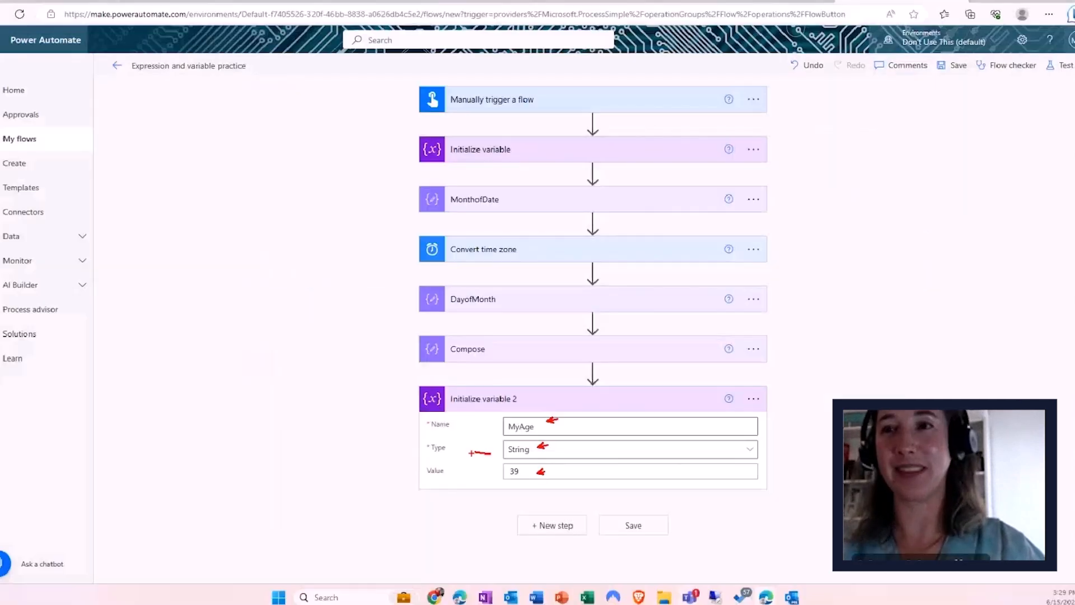
- Add a Compose 2 step with int(variables('MyAge')) and save the flow
click(549, 525)
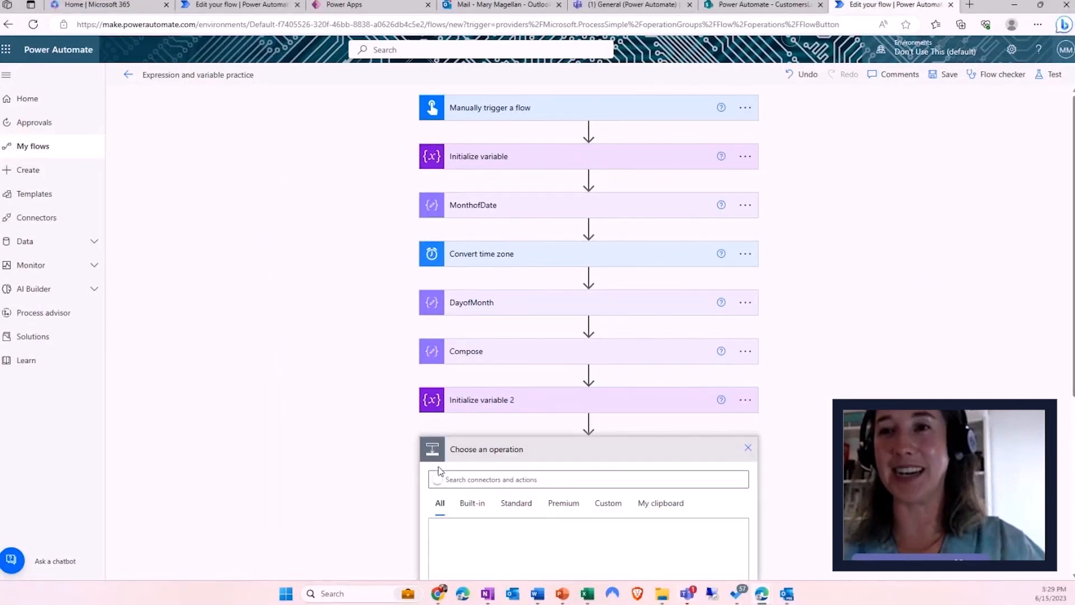
text(co)
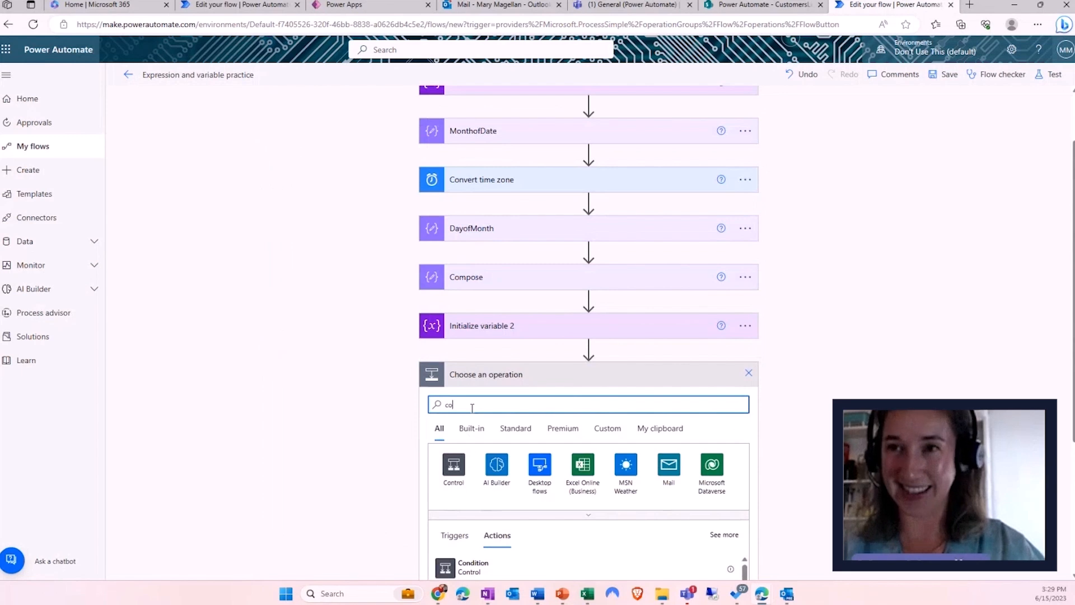
text(mpose)
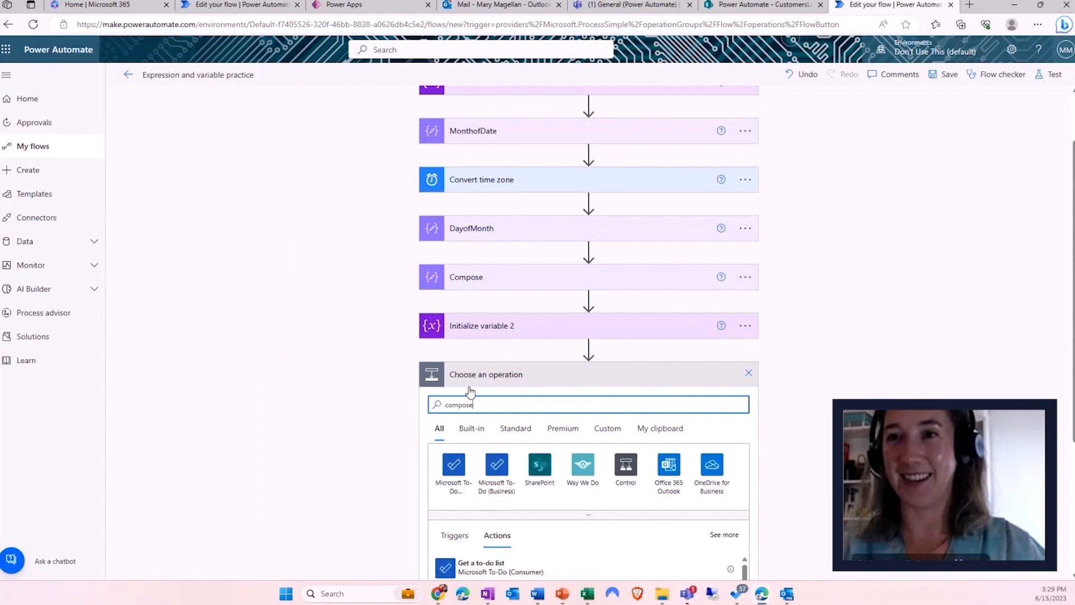
scroll(373, 365, down, 2)
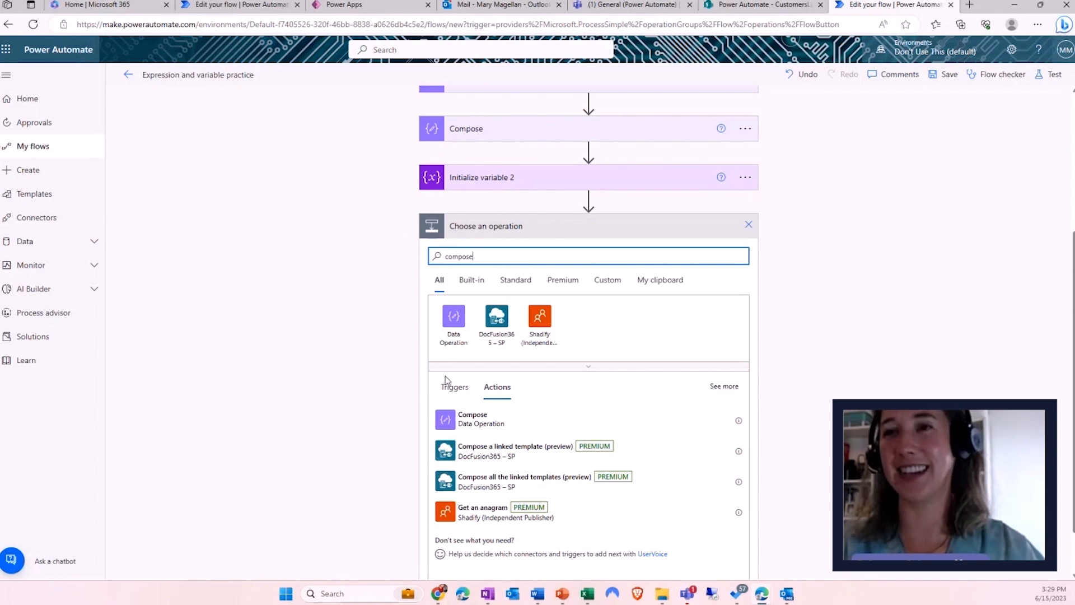
click(475, 424)
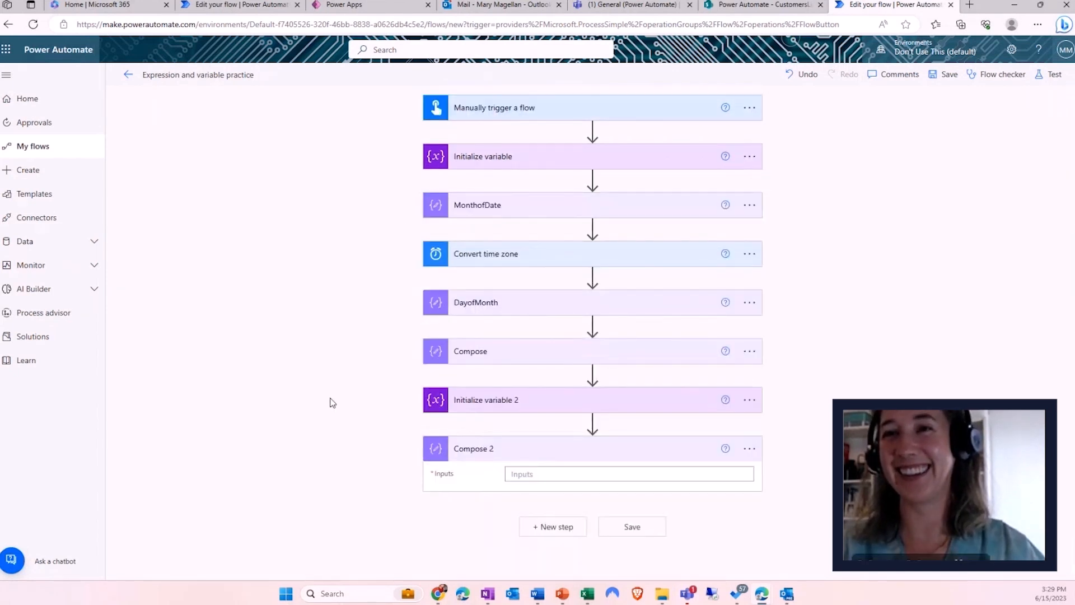
click(546, 475)
click(744, 455)
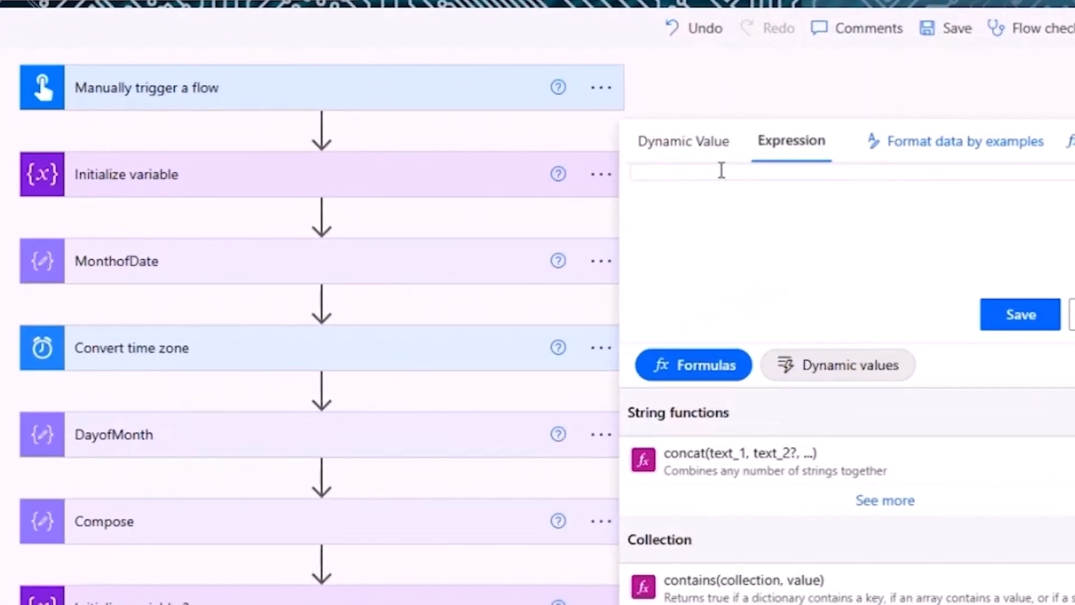
text(int()
click(829, 365)
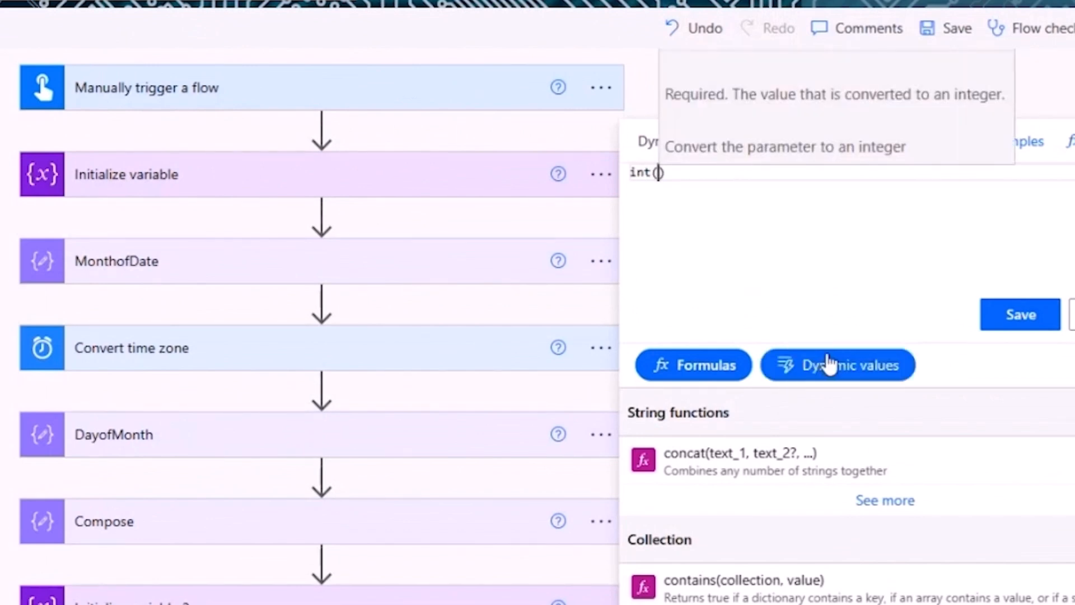
click(746, 523)
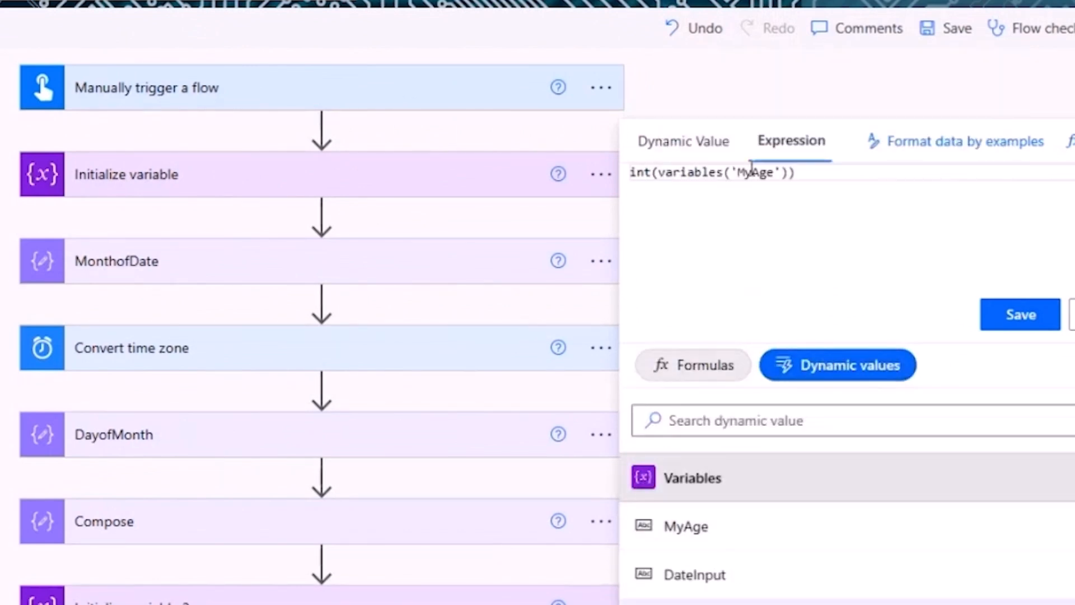
click(1014, 317)
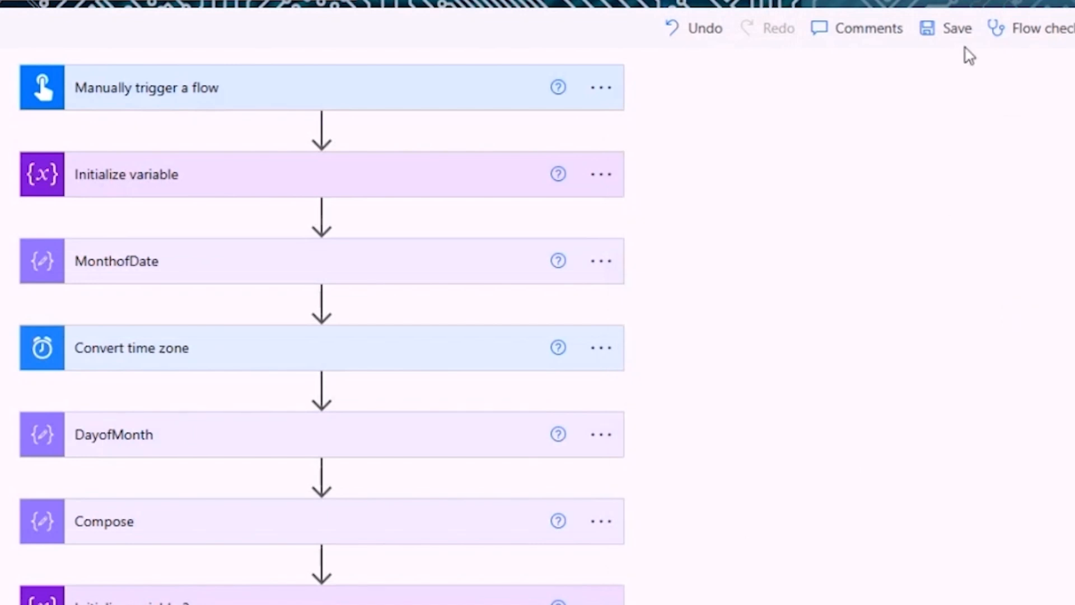
click(957, 37)
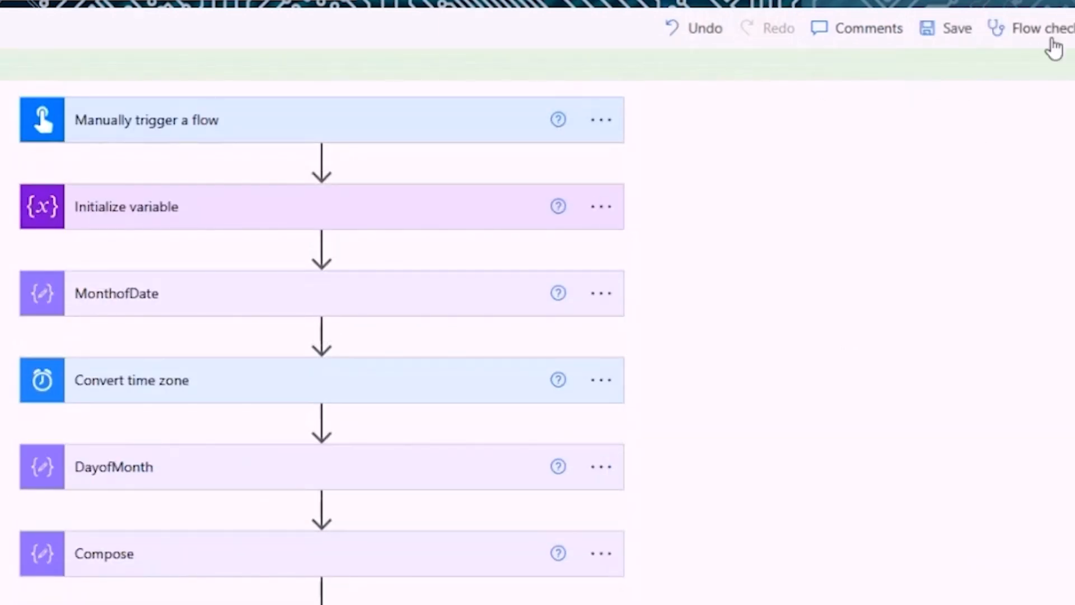
- Test the flow manually and verify Compose 2's raw inputs and outputs show 39
click(1074, 28)
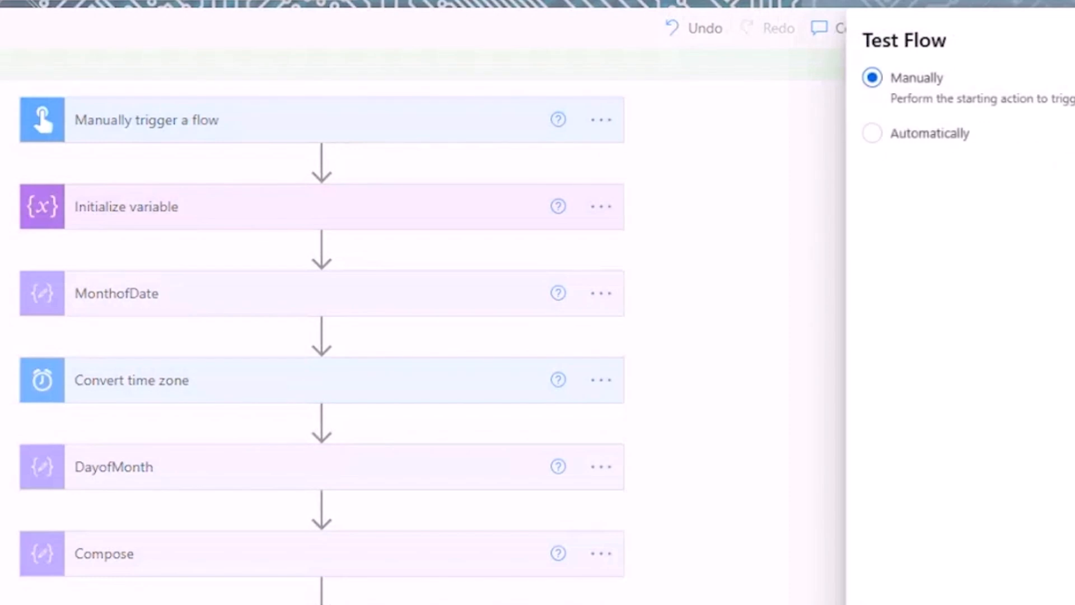
click(896, 604)
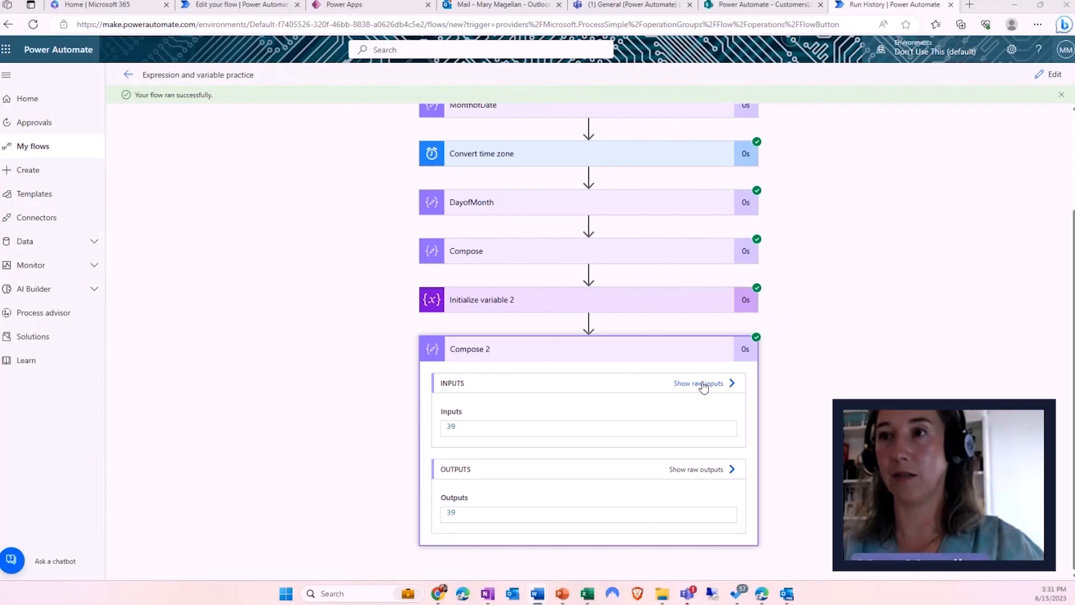
click(697, 383)
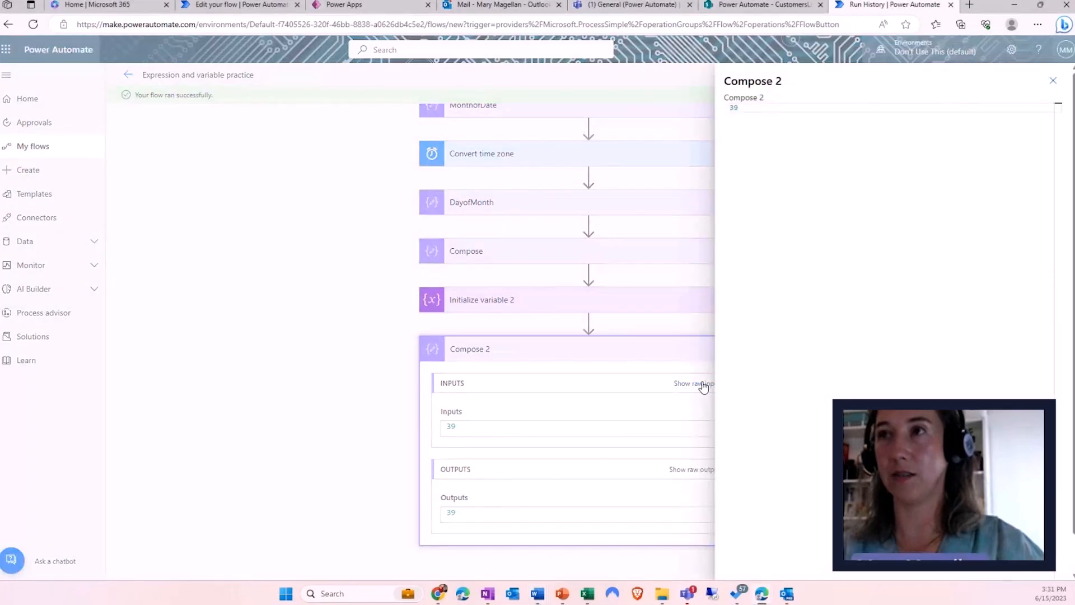
click(1053, 81)
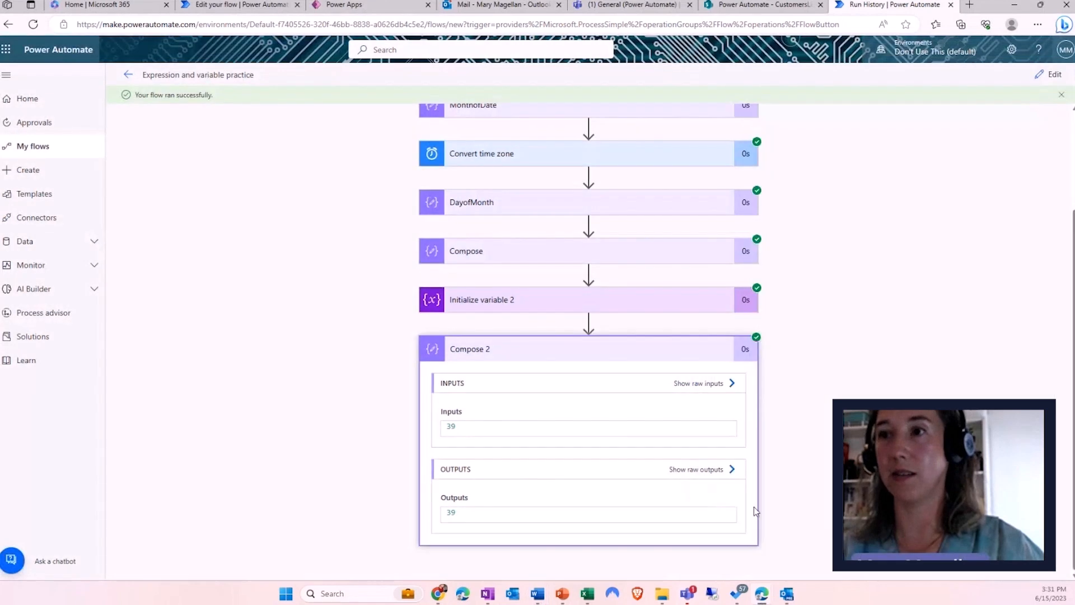
click(719, 473)
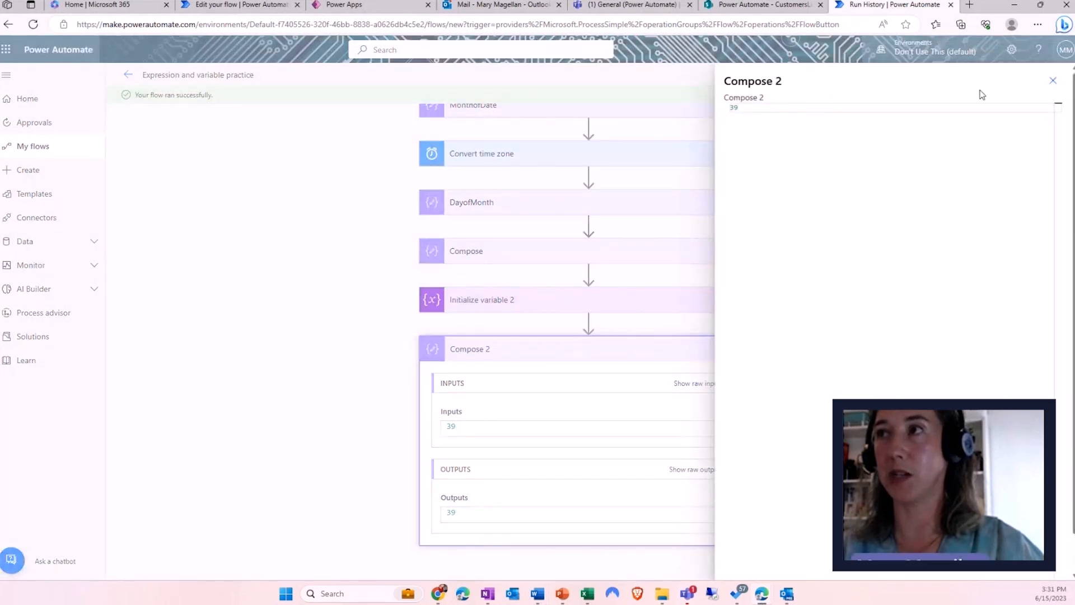
click(1052, 81)
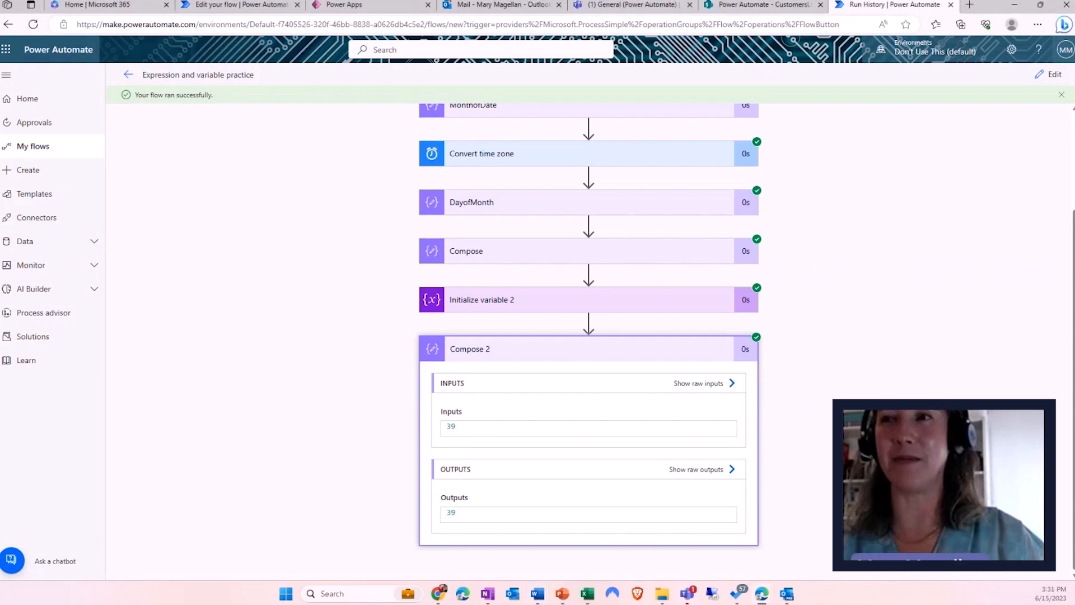
- Return to editing and add an Initialize variable step after Compose 2
click(1049, 74)
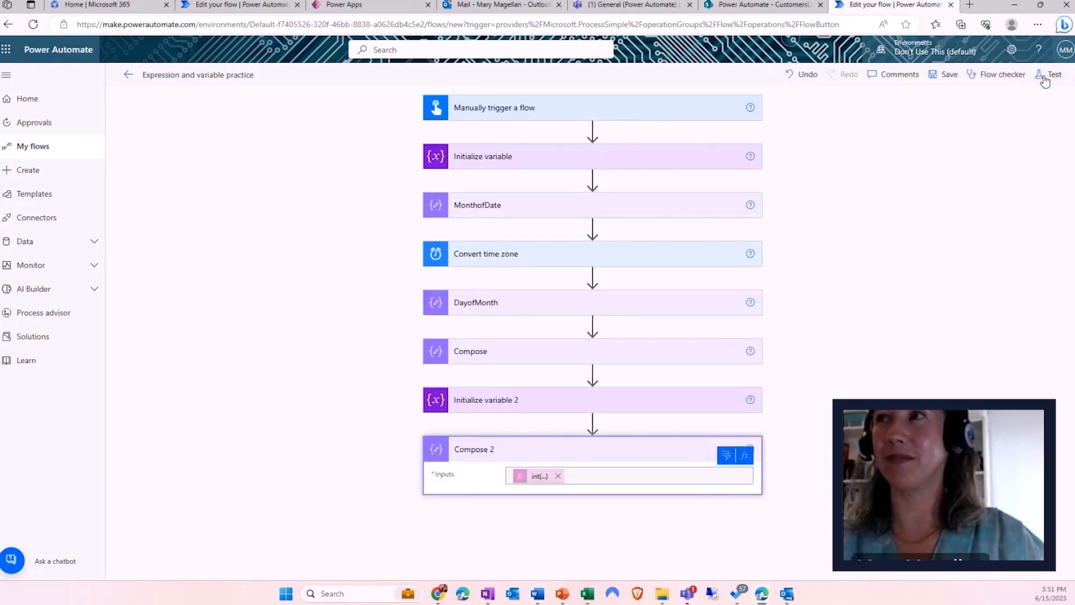
click(365, 394)
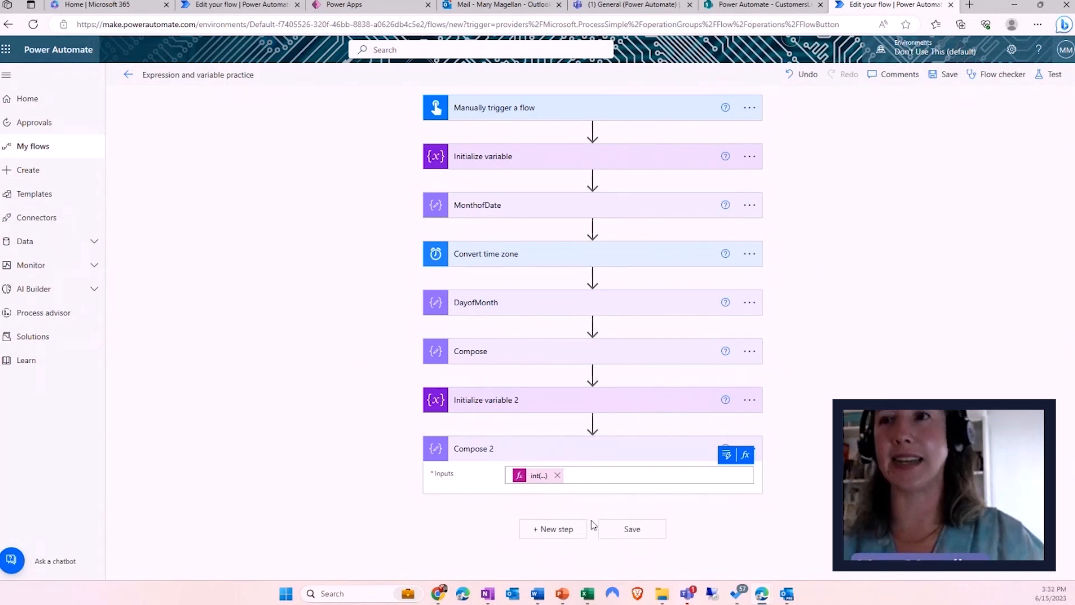
click(547, 531)
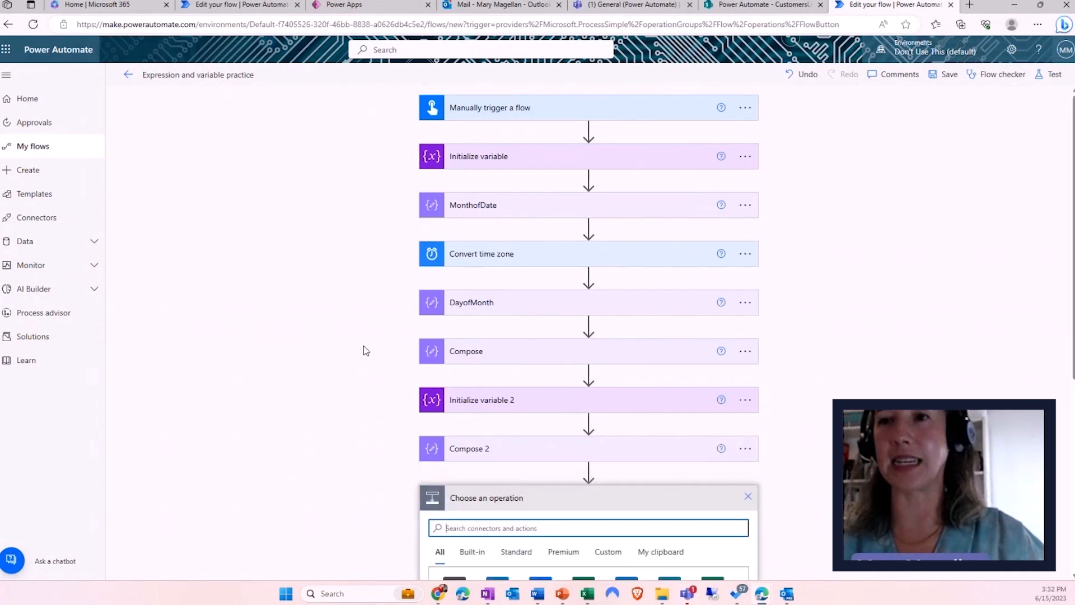
text(variable)
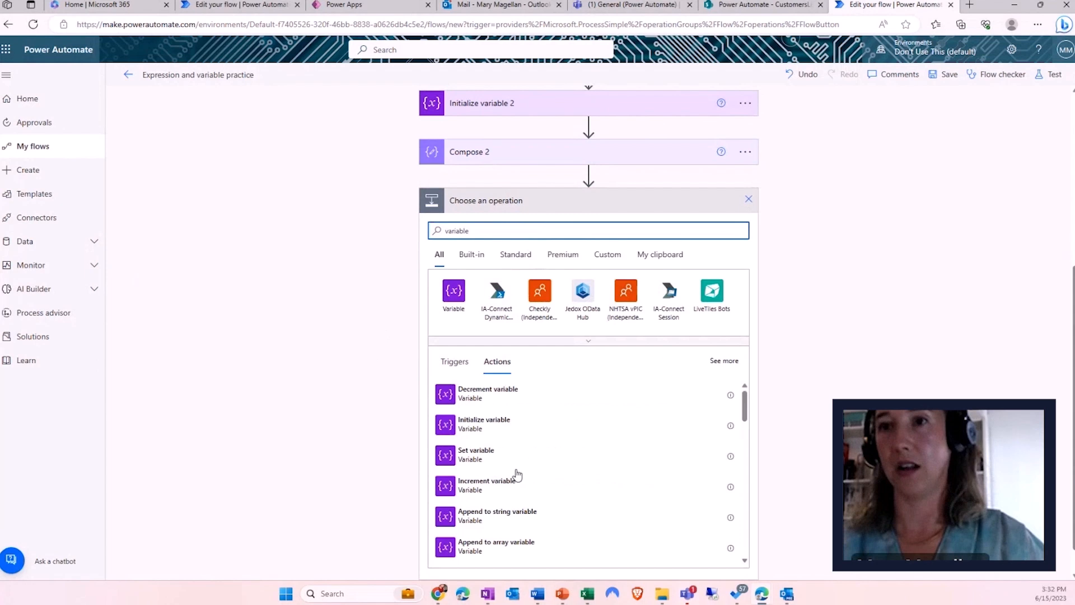
click(482, 427)
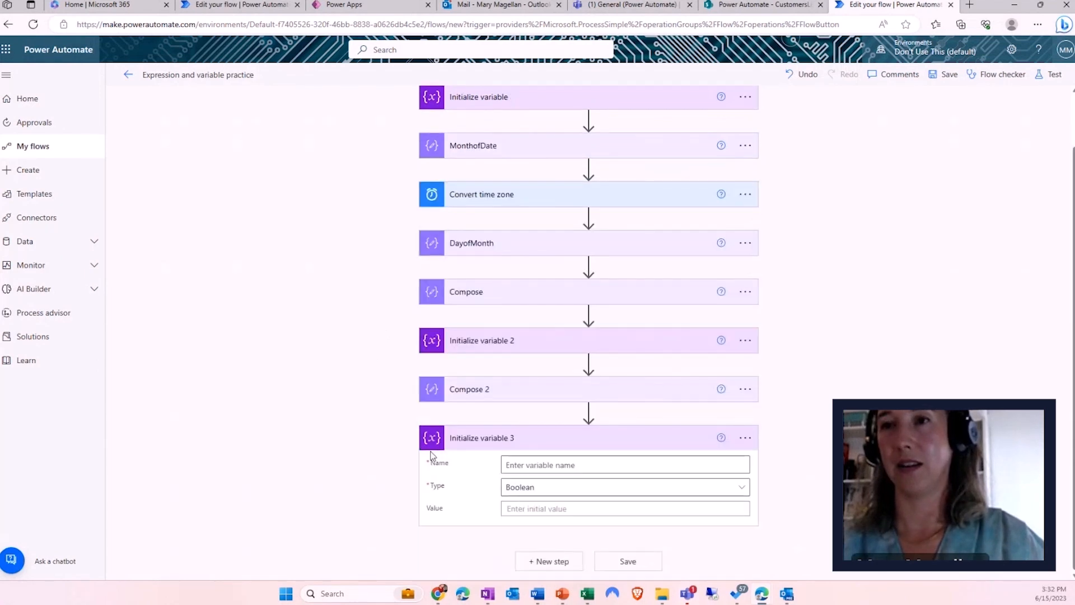
- Define the variable MyName as a String holding a first name
click(516, 465)
text(Boolean)
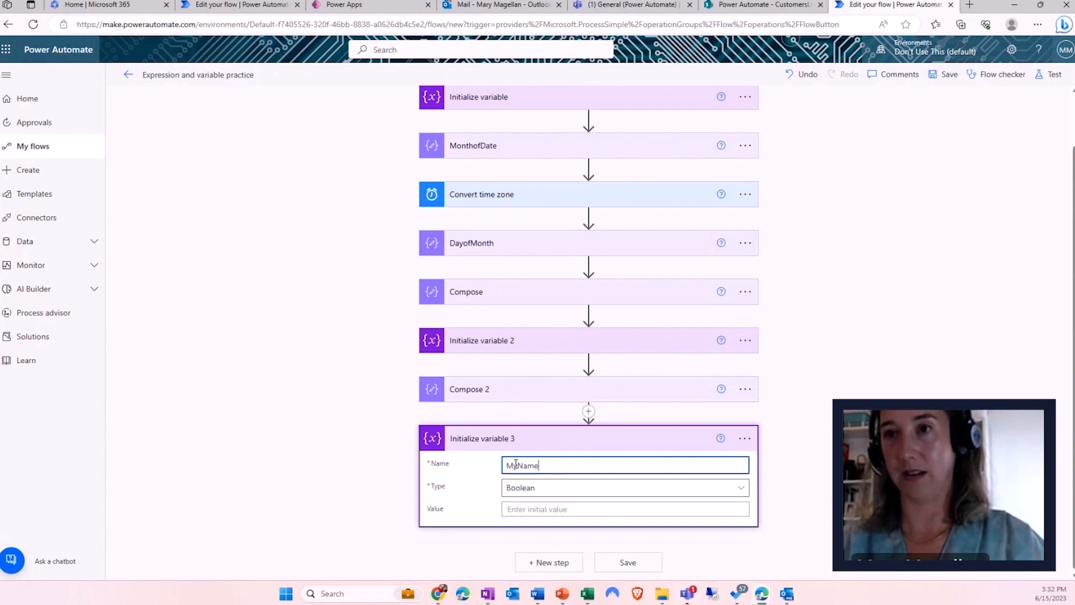
click(533, 488)
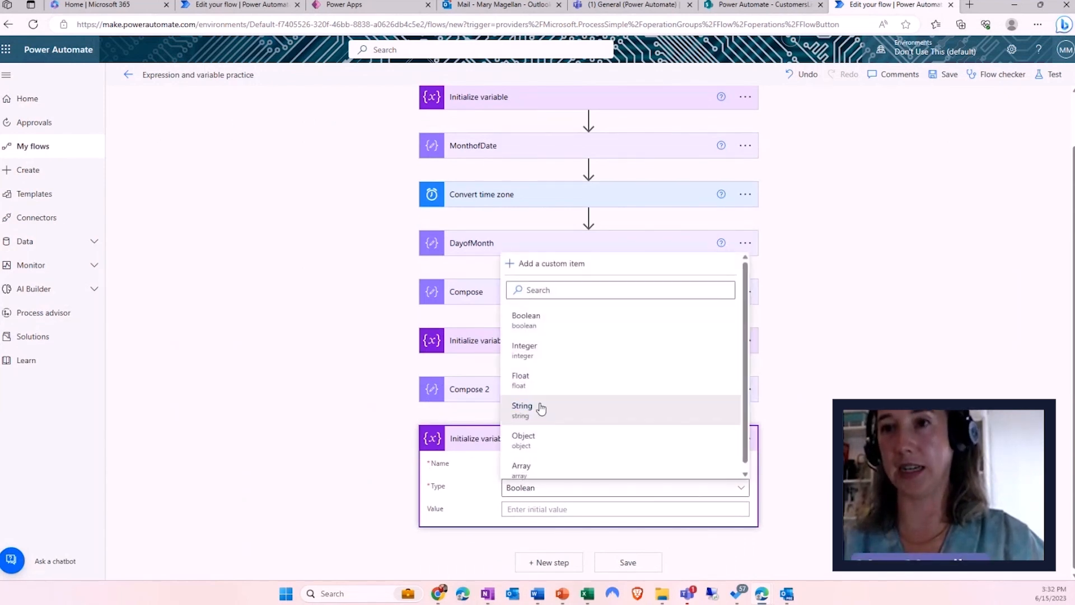
click(522, 408)
click(524, 510)
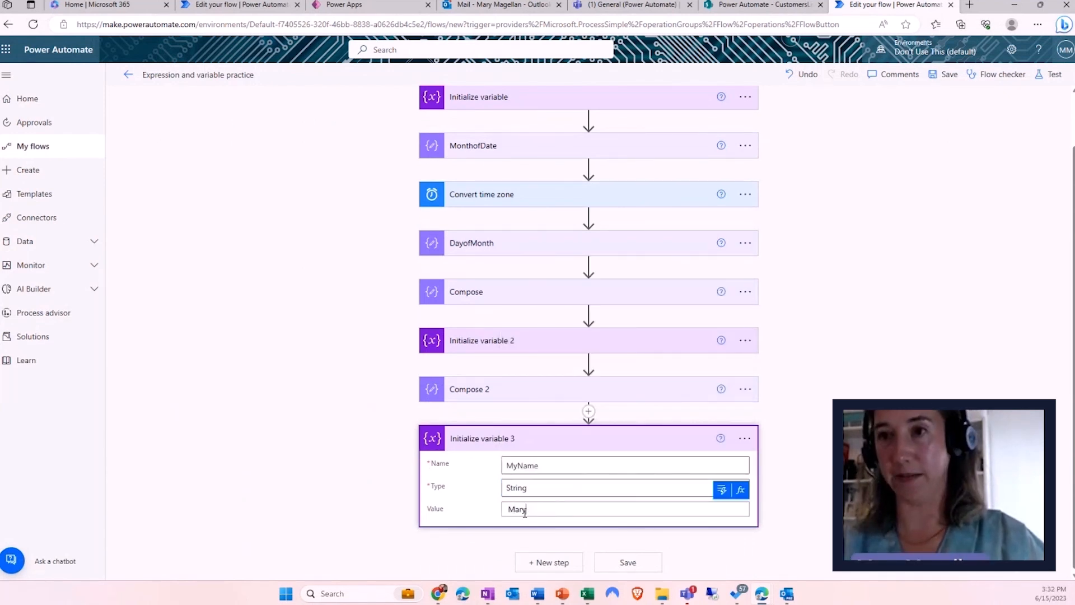
click(565, 567)
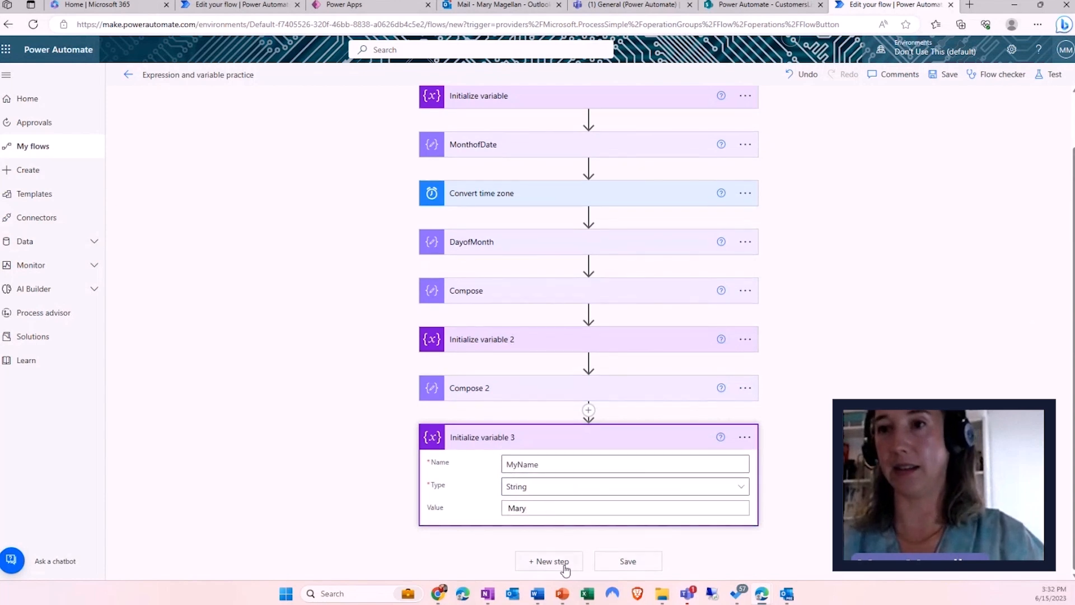
click(565, 567)
- Add a Compose 3 step with toLower(variables('MyName')) and save the flow
text(compose)
scroll(315, 405, down, 5)
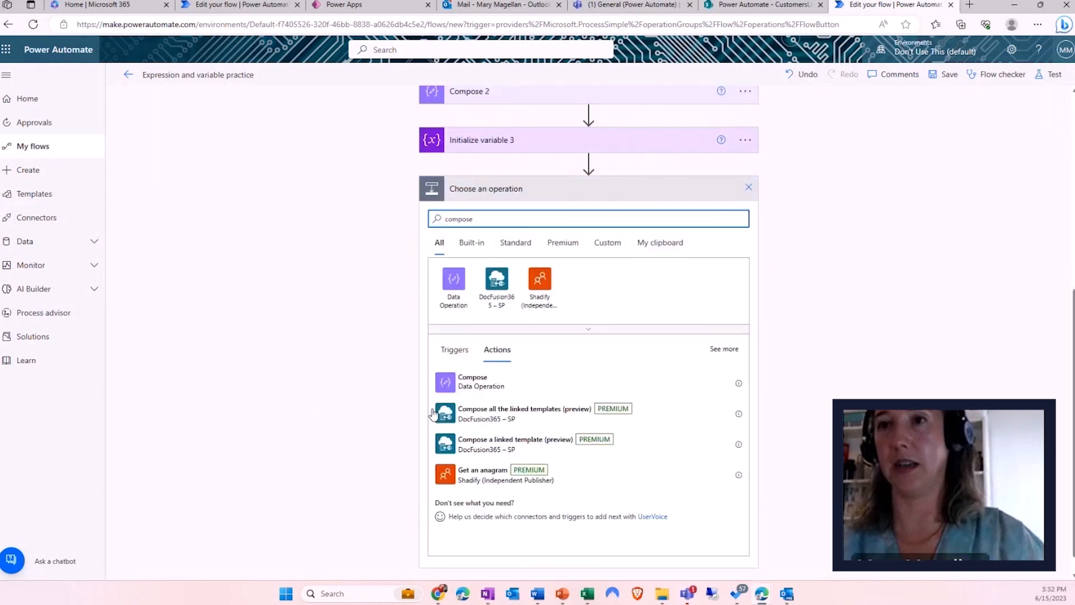
click(480, 384)
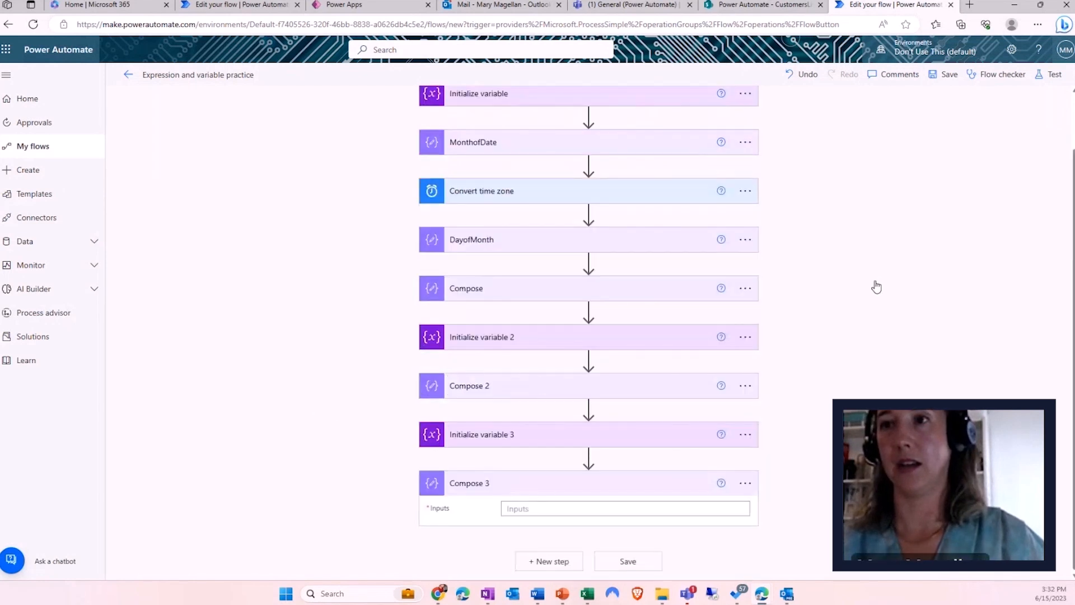
click(548, 508)
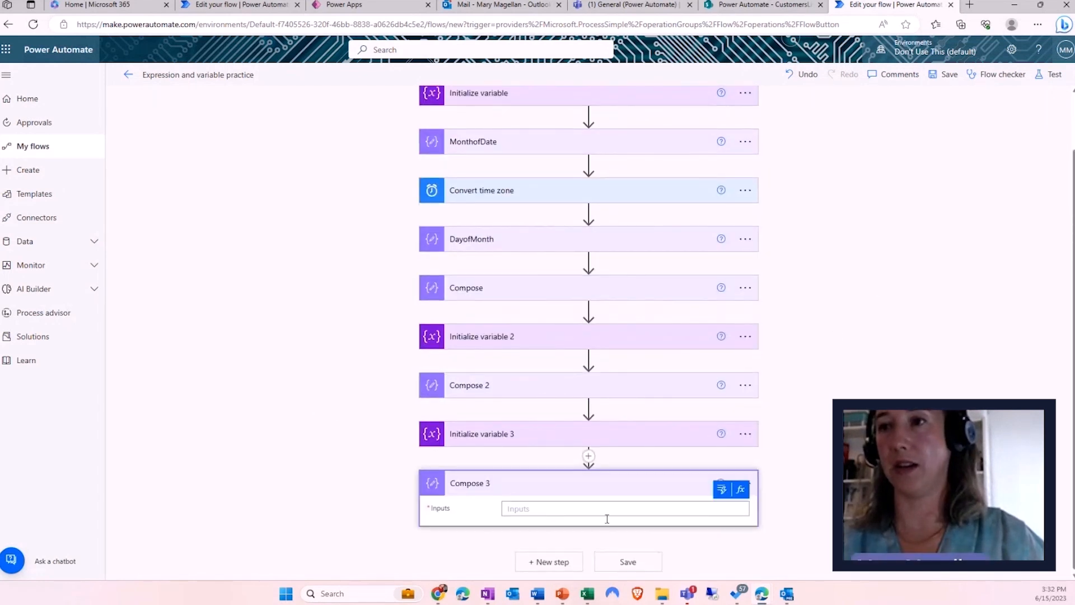
click(741, 490)
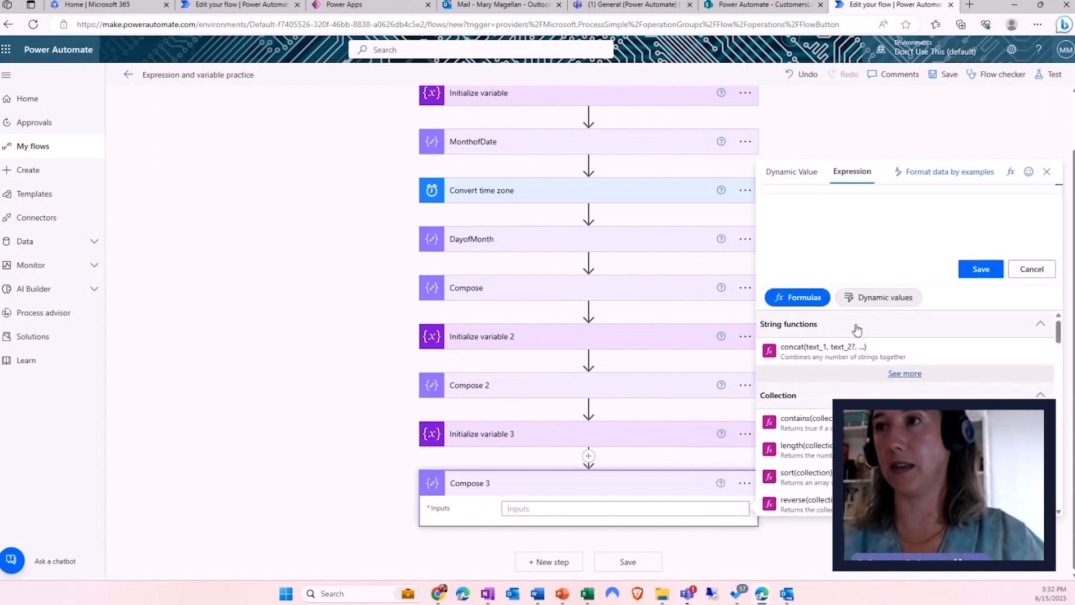
text(tolower)
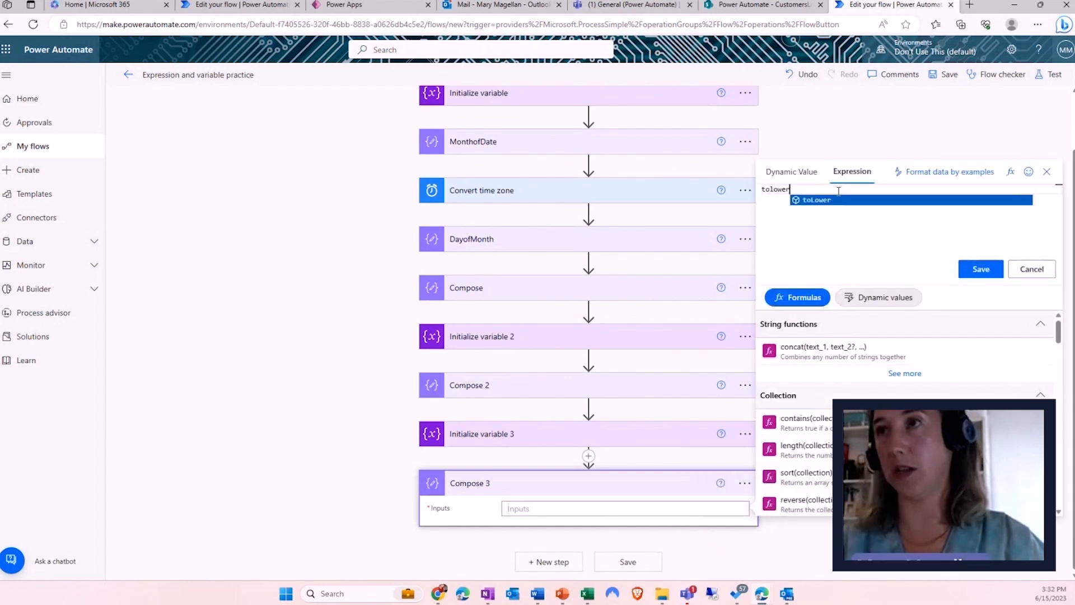
key(Return)
text(()
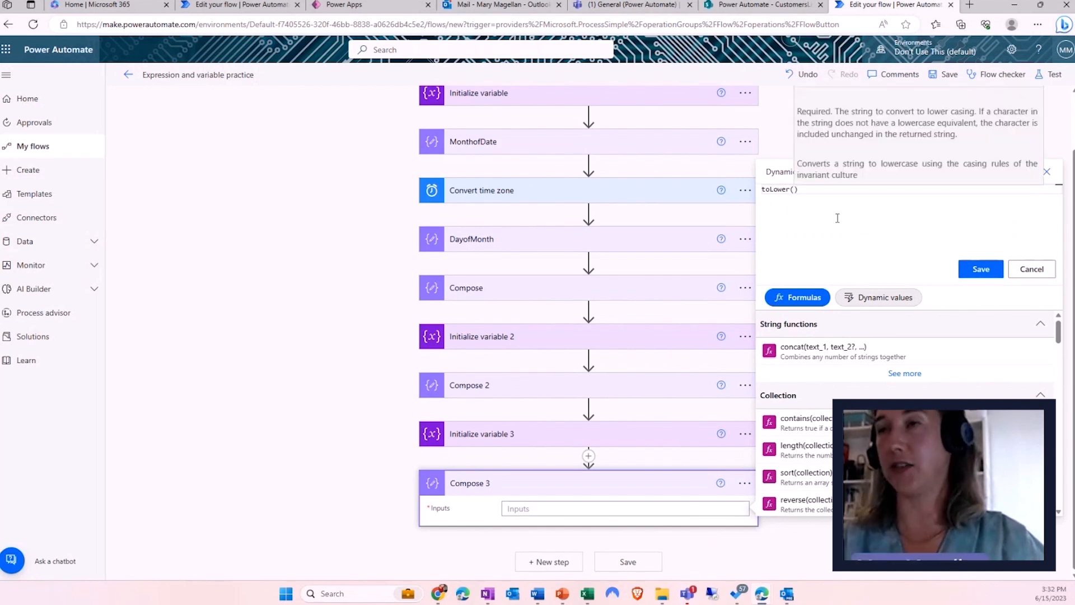
click(879, 297)
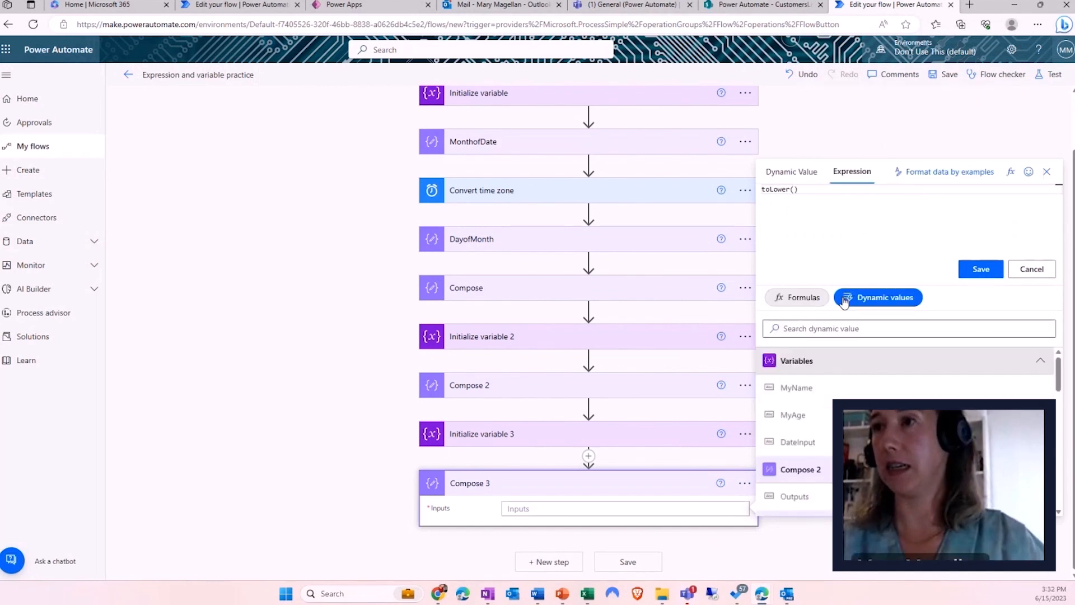
click(802, 392)
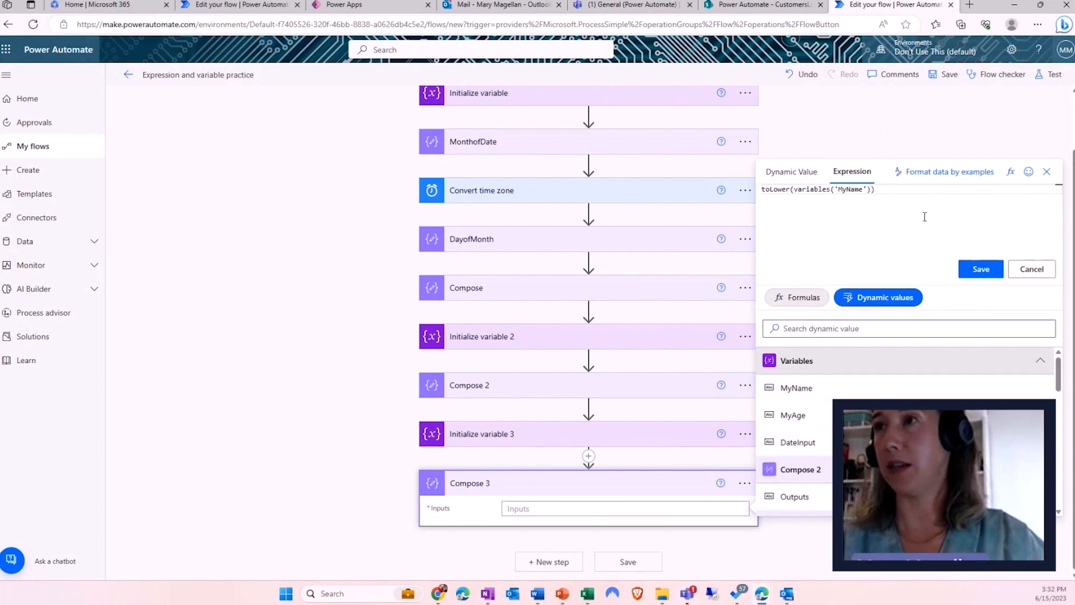
click(975, 280)
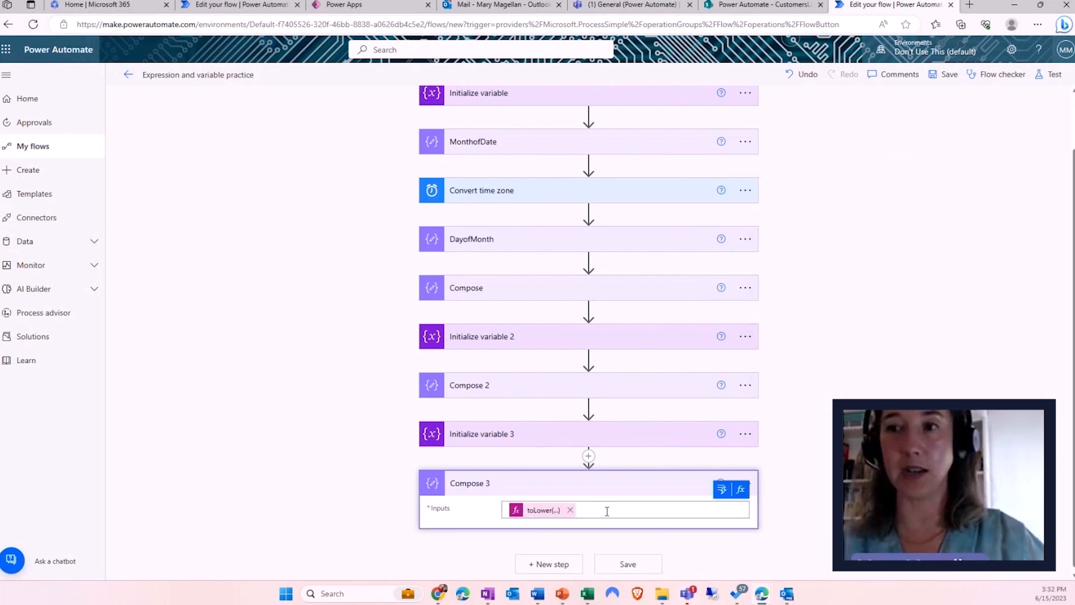
click(628, 568)
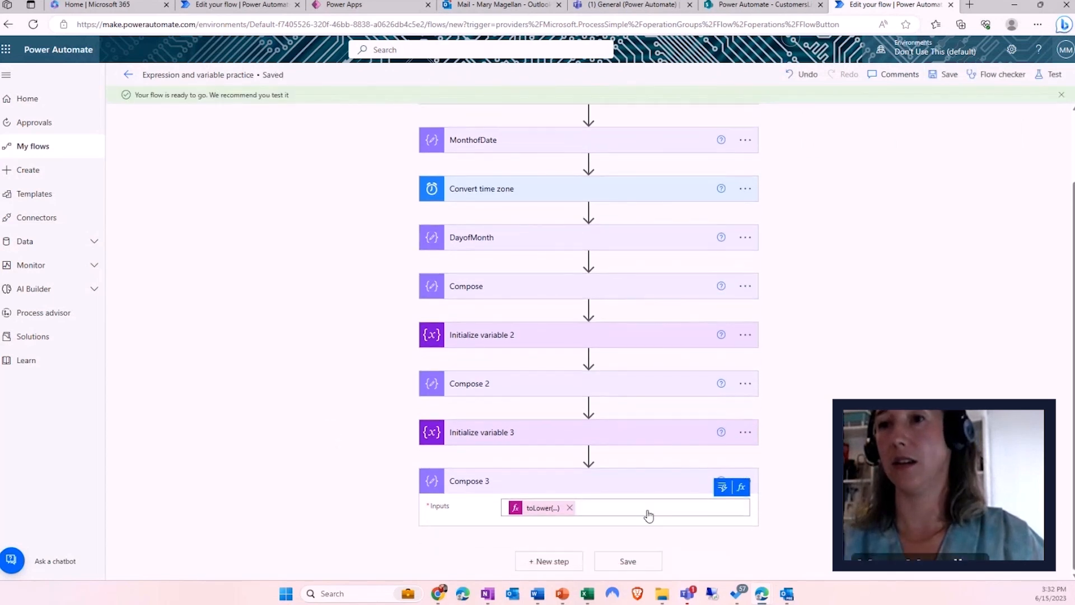
- Add a new Compose action after Compose 3
click(556, 564)
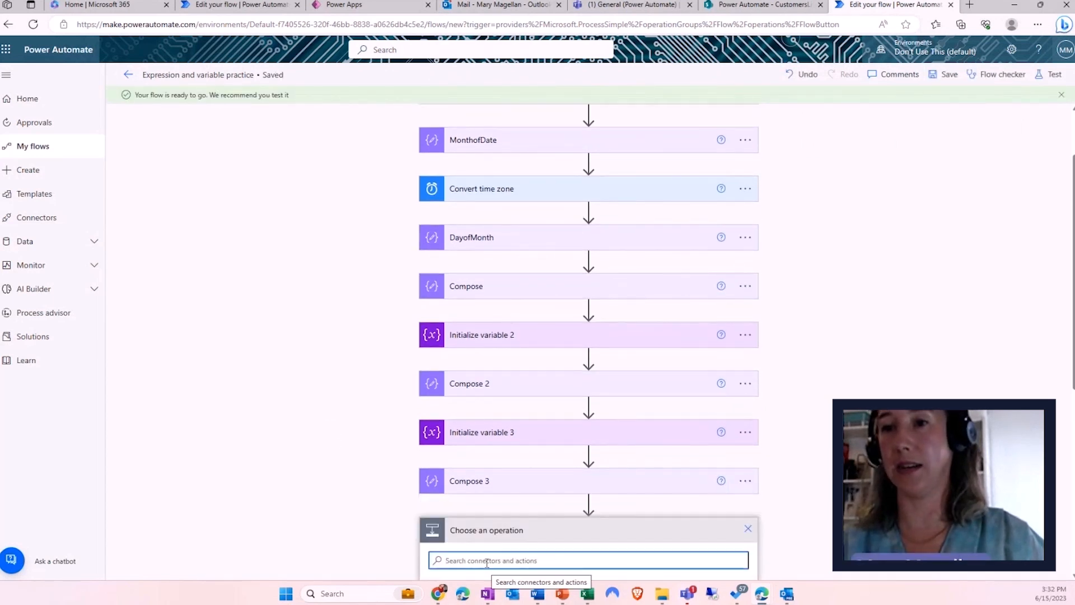
text(compose)
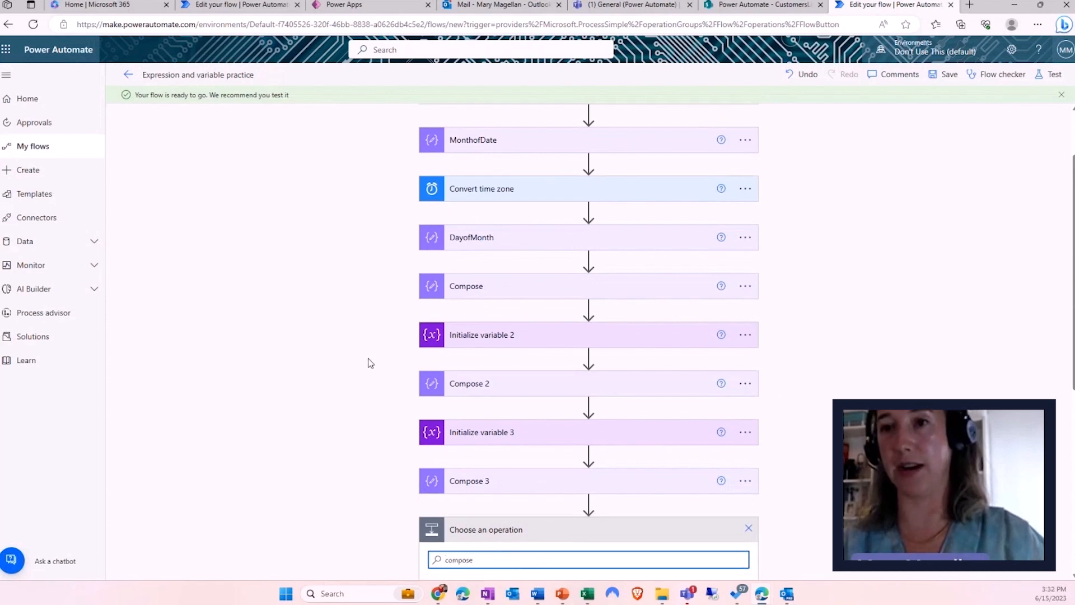
scroll(368, 358, down, 4)
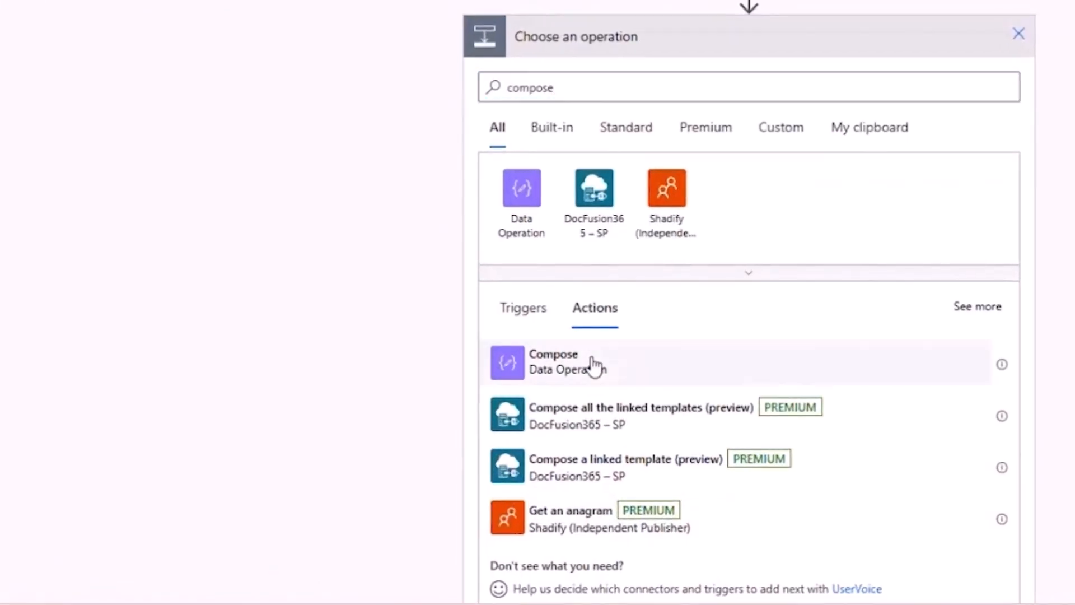
click(592, 369)
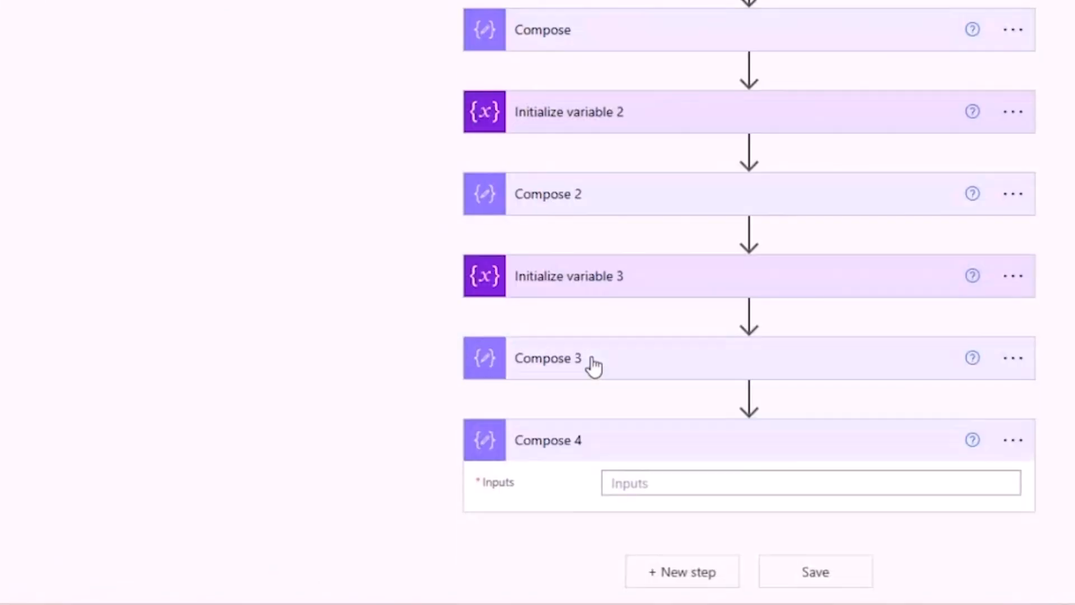
- Enter a concat expression in Compose 4 joining variables('MyName') with a double-quoted surname
click(636, 480)
click(848, 461)
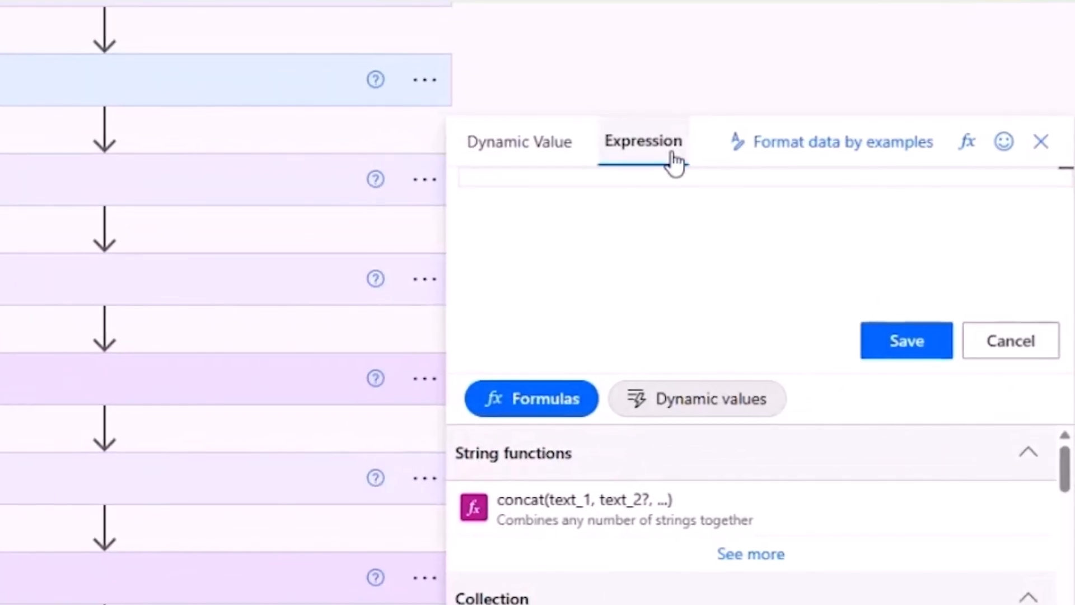
text(con)
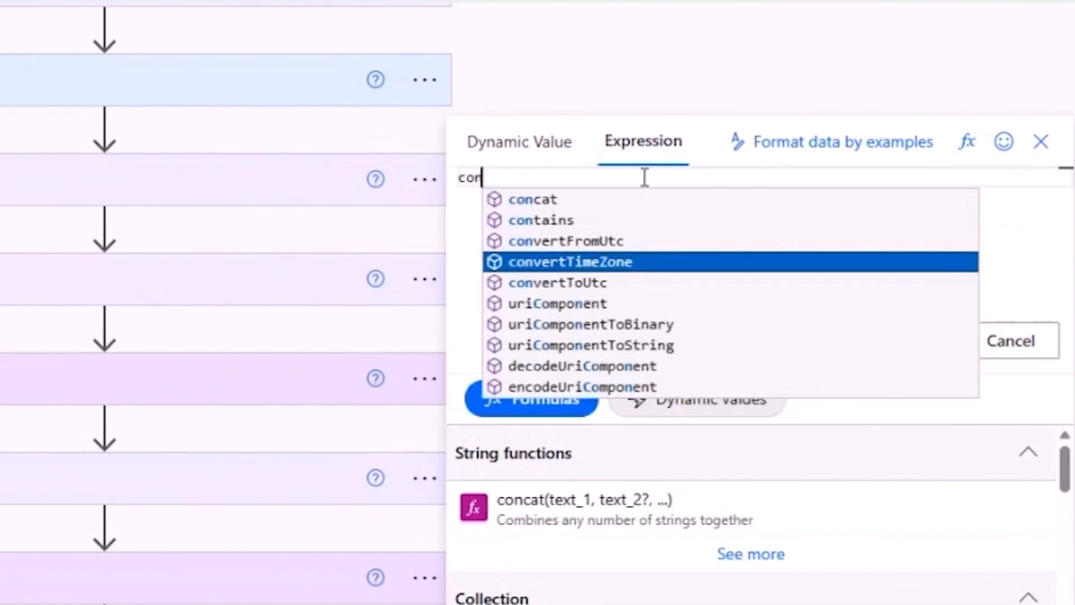
click(645, 177)
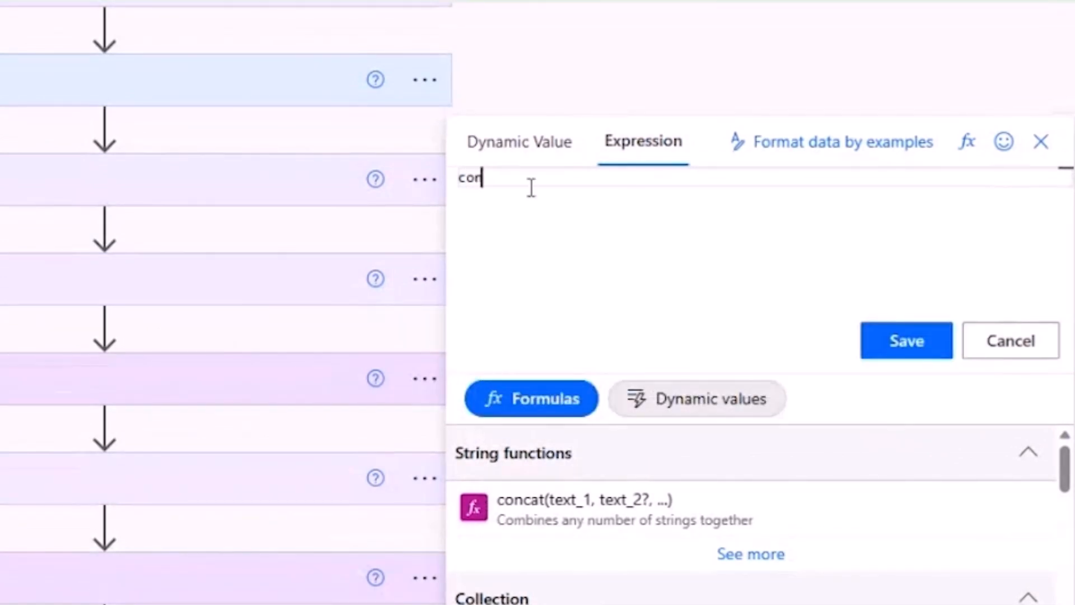
text(cat()
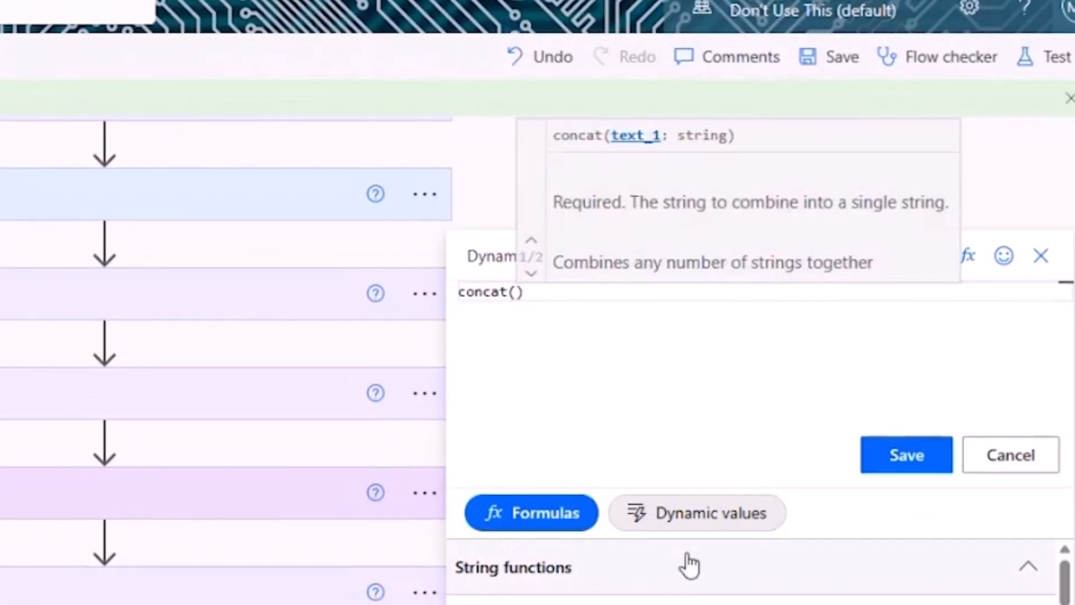
click(690, 522)
click(690, 604)
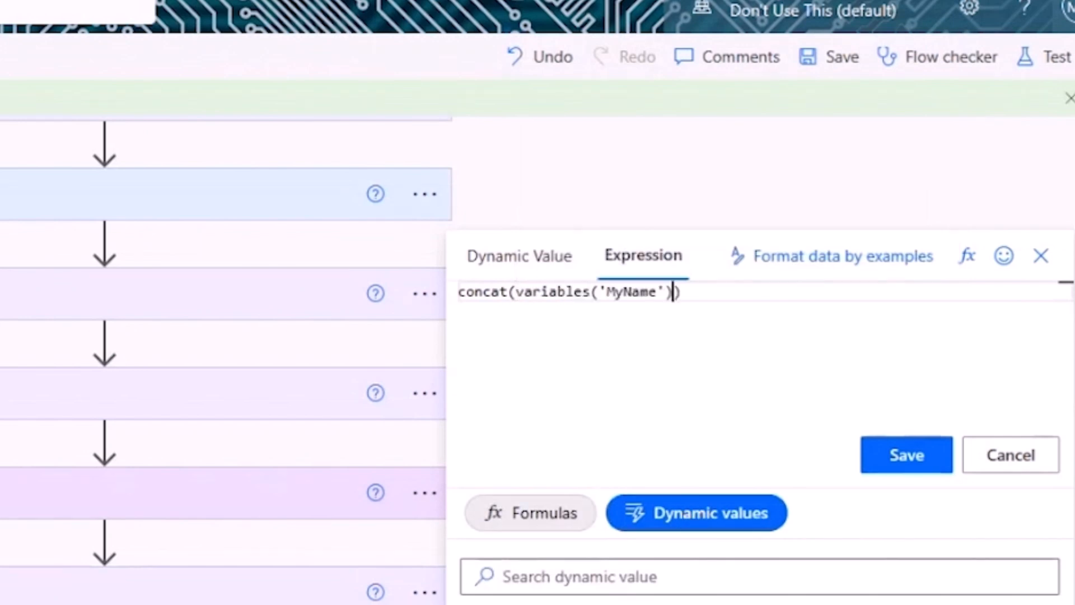
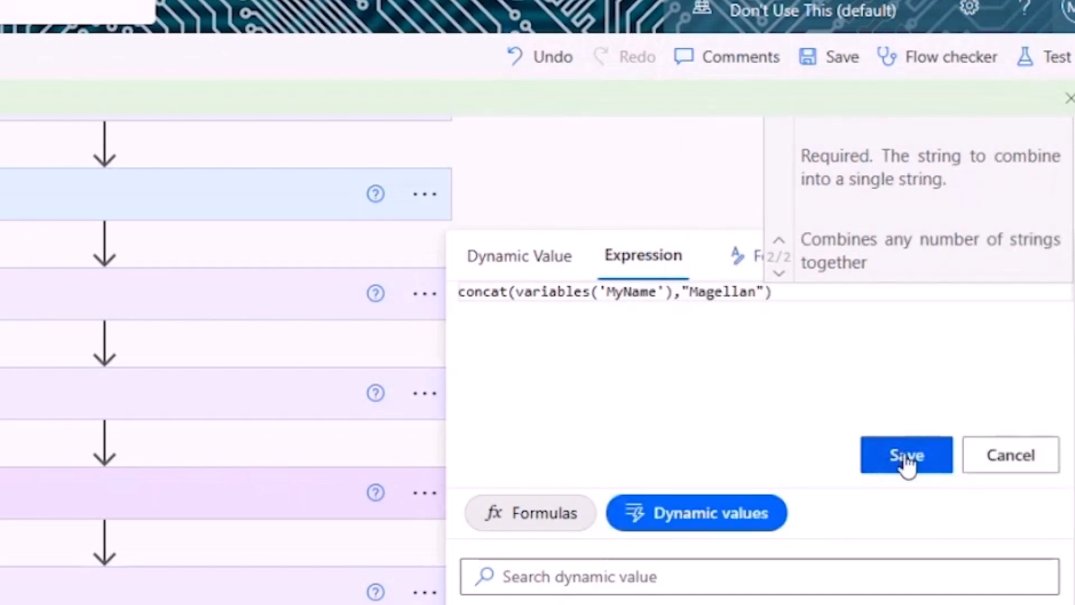
click(907, 456)
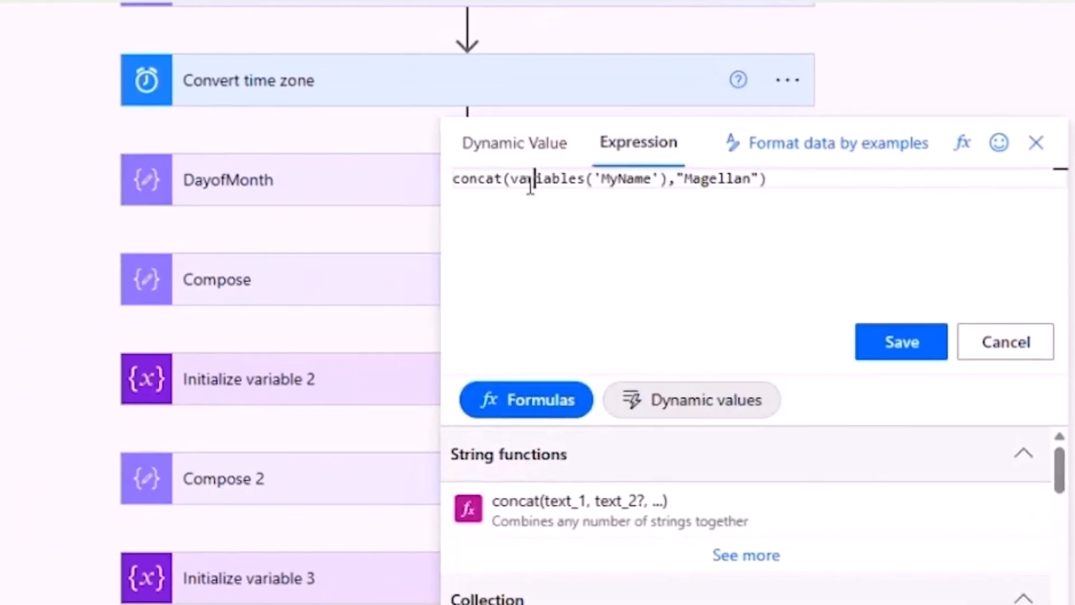
- Change the surname's double quotes to single quotes and save the concat expression
click(524, 292)
click(677, 178)
click(689, 175)
key(BackSpace)
text(')
key(Right)
key(Right)
key(Right)
key(Right)
key(Right)
key(Right)
key(Right)
key(Right)
key(Right)
click(900, 350)
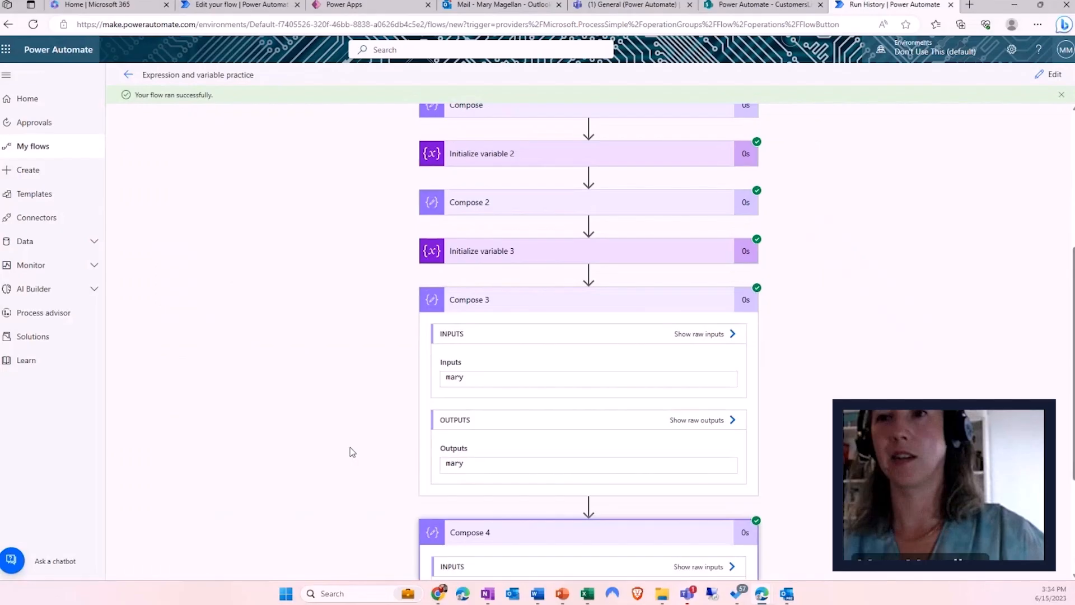
- Scroll the run history to inspect the Compose 3 and Compose 4 outputs
scroll(353, 451, down, 3)
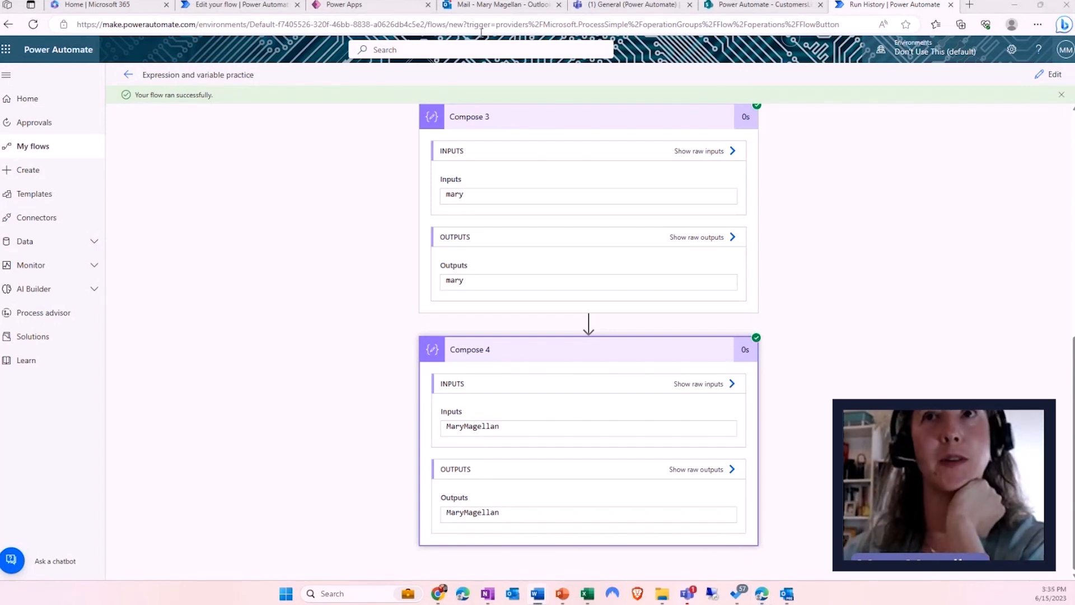
- Close the email app's preview and leave its editor
click(388, 8)
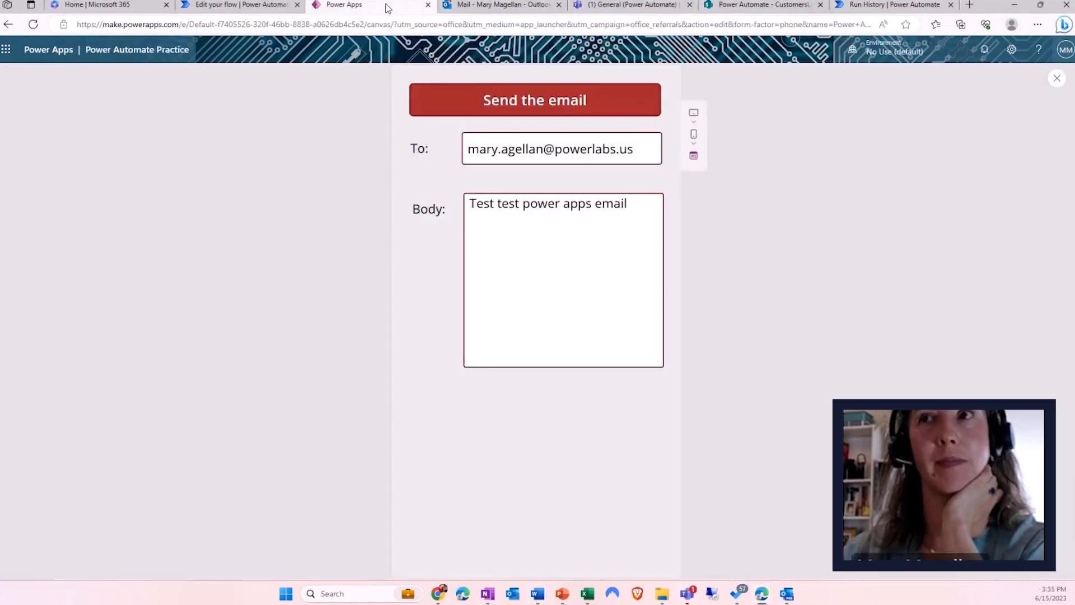
click(1056, 79)
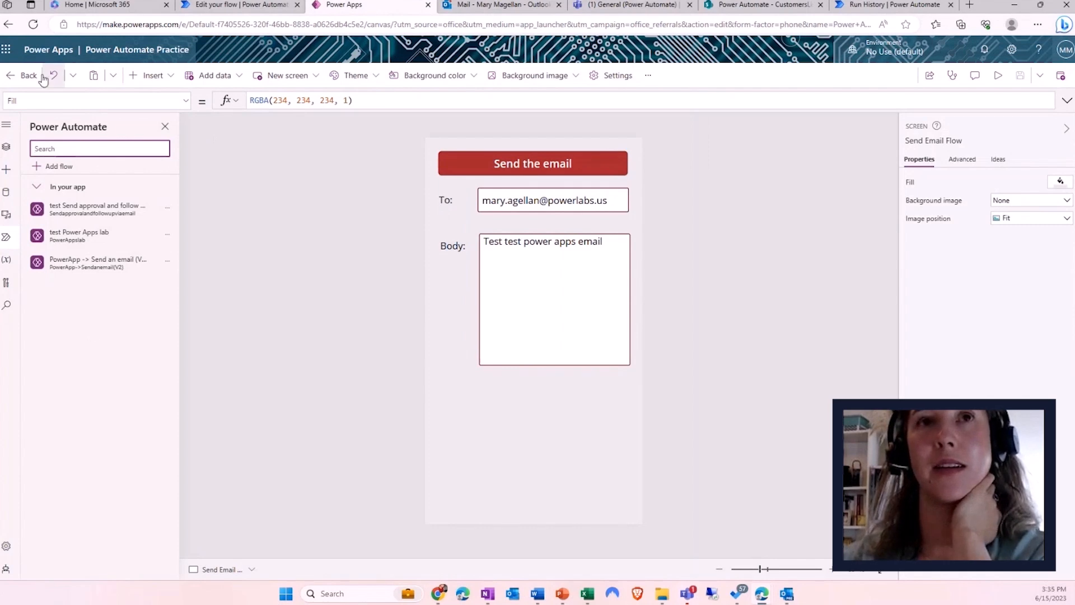
click(23, 75)
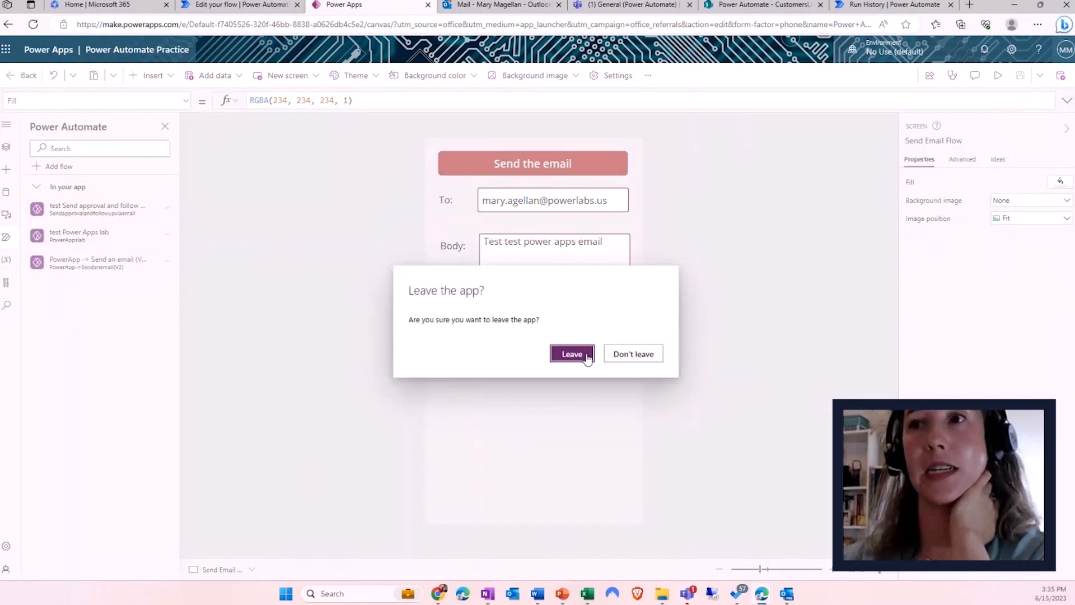
click(587, 354)
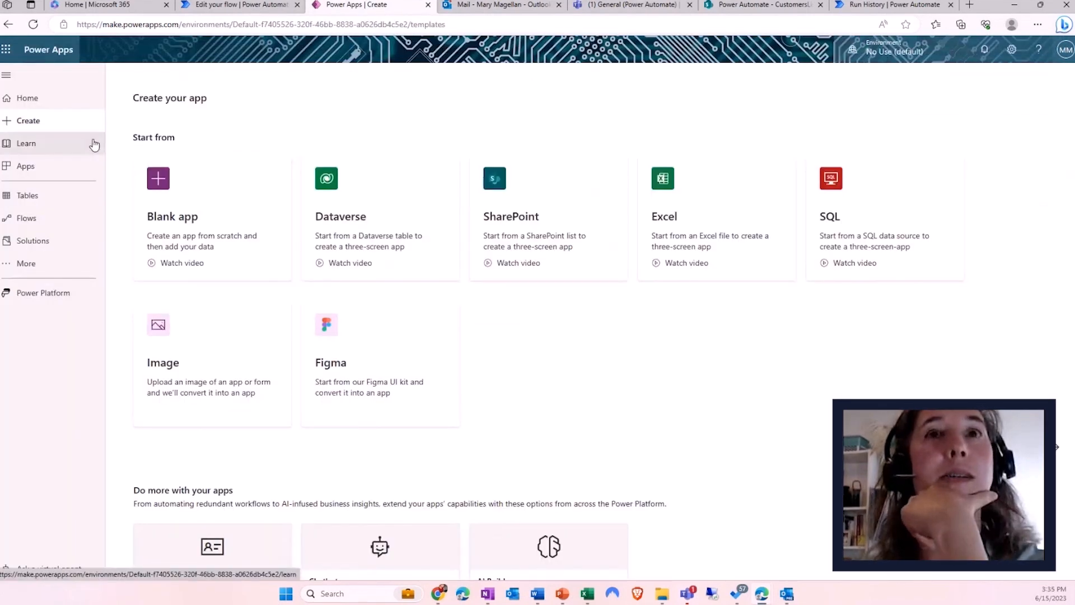
- Create a blank tablet canvas app named 'Power apps and Automate combined'
click(191, 216)
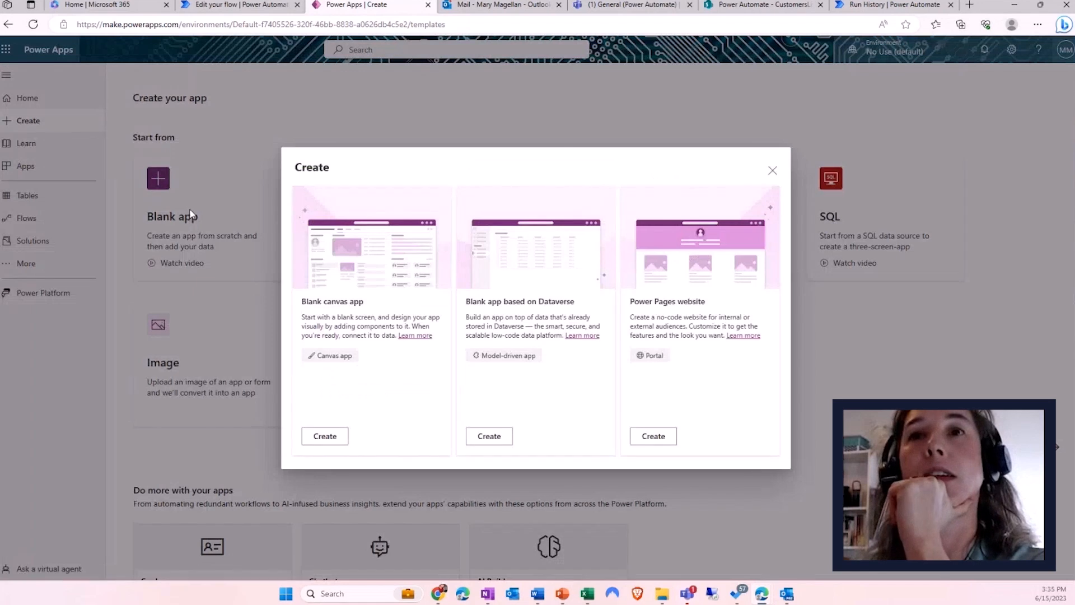
text(Power apps and Automate combined)
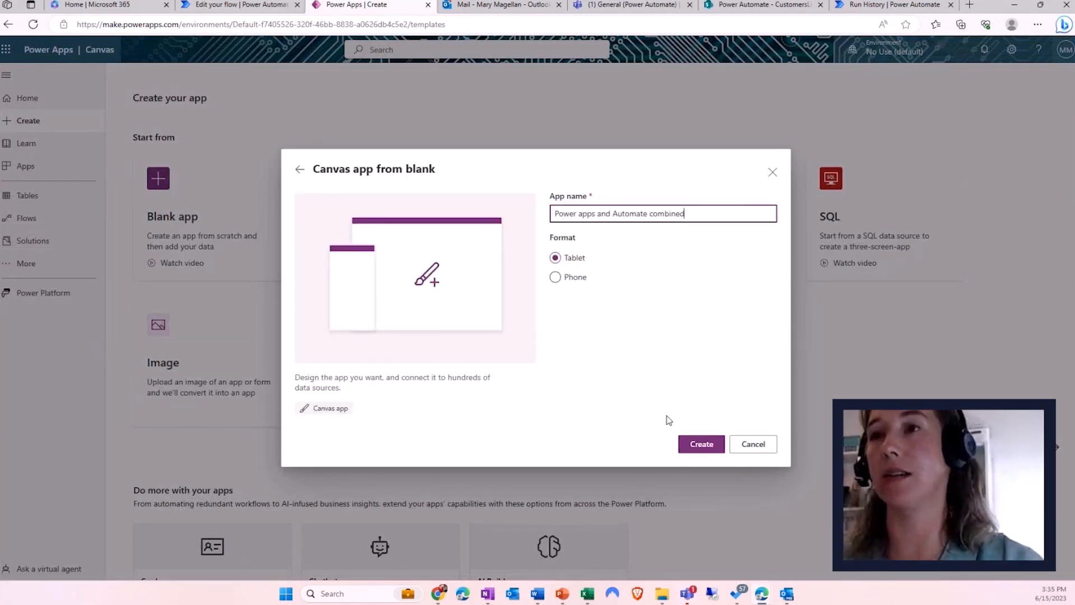
click(699, 445)
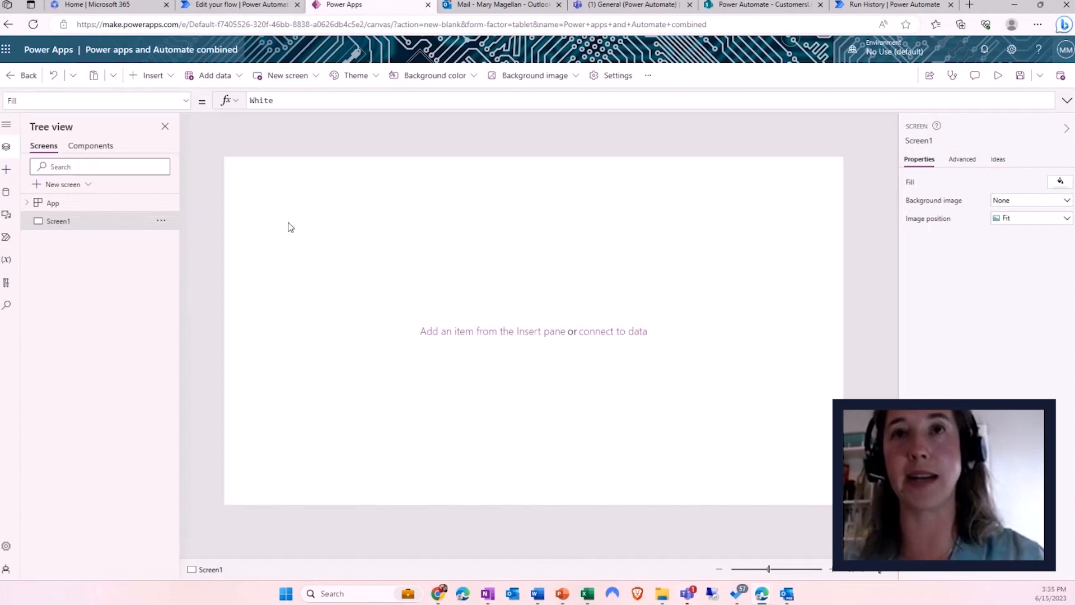
- Insert a button, enlarge it to 416×178, and label it to start an approval for a colleague
click(167, 80)
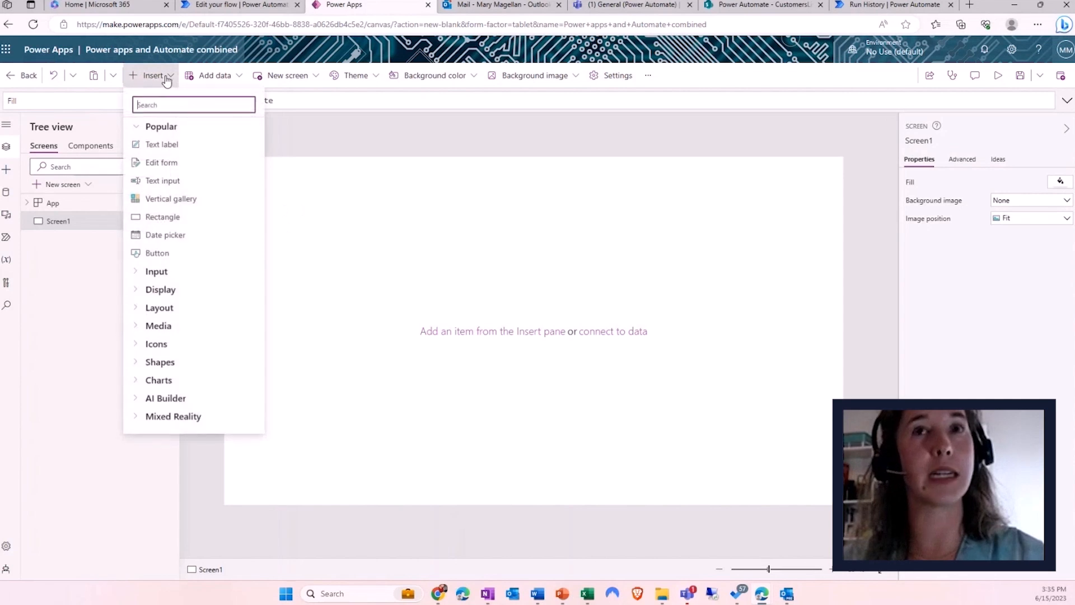
click(167, 253)
drag(316, 194, 432, 255)
triple_click(1010, 182)
text(Start an approval to Mary)
click(961, 187)
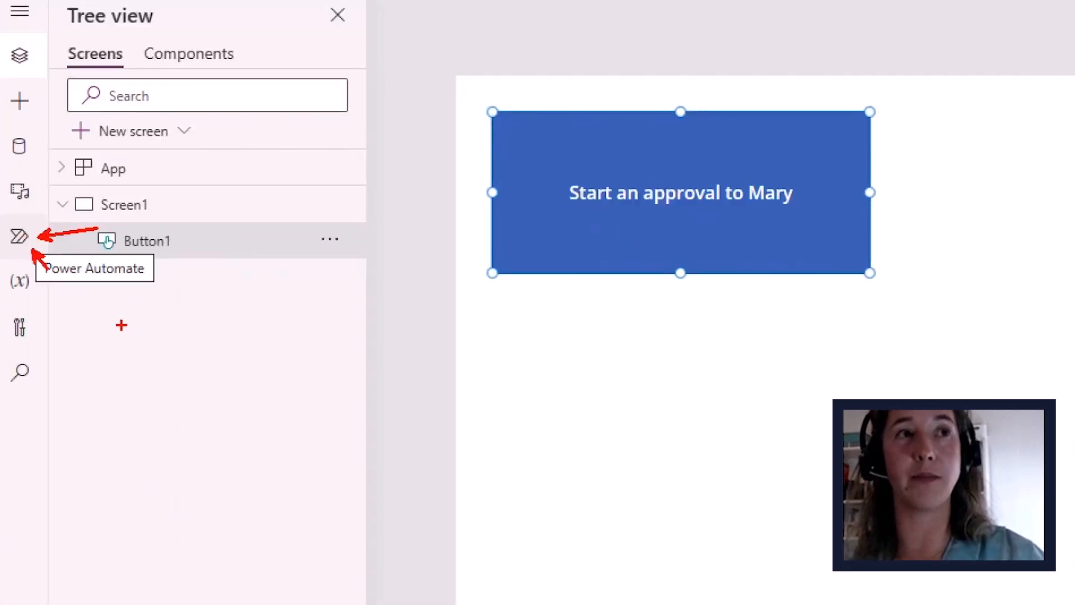
- Browse the flow templates for the app, then create a new flow from blank
click(19, 236)
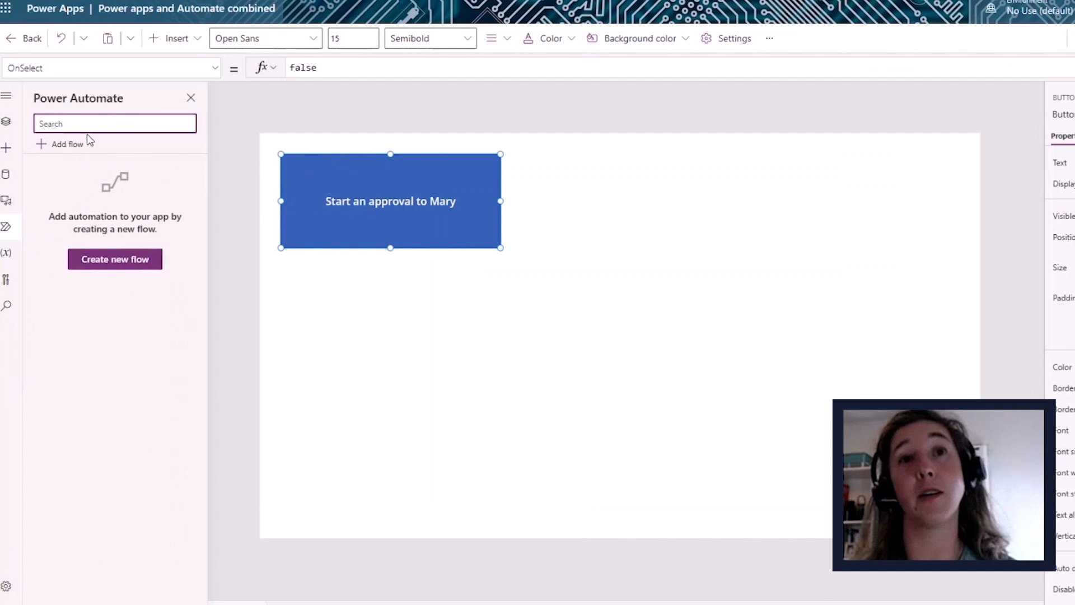
click(112, 263)
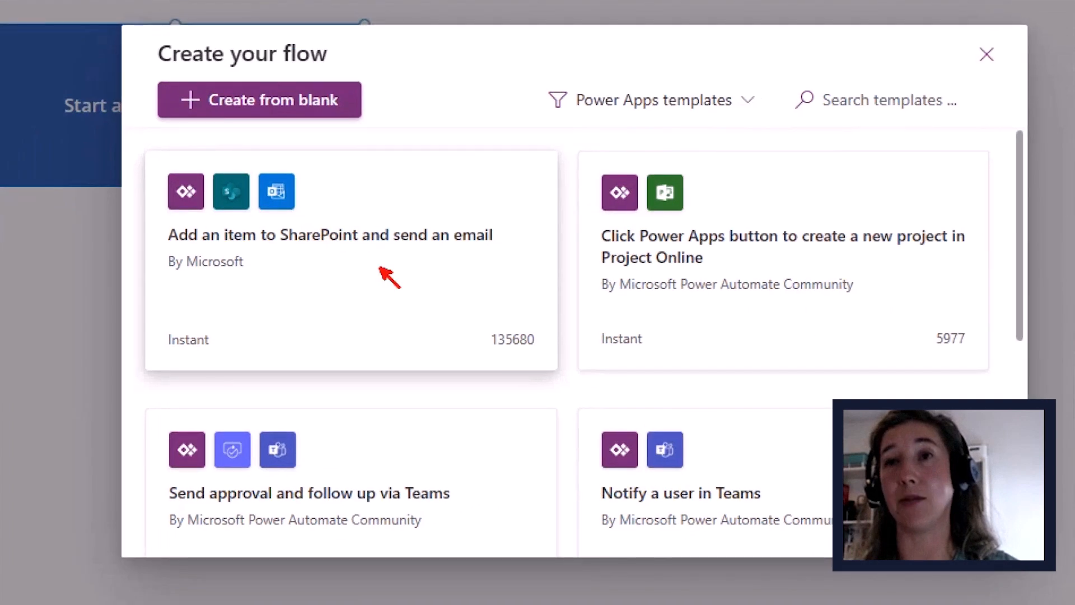
drag(730, 258, 798, 265)
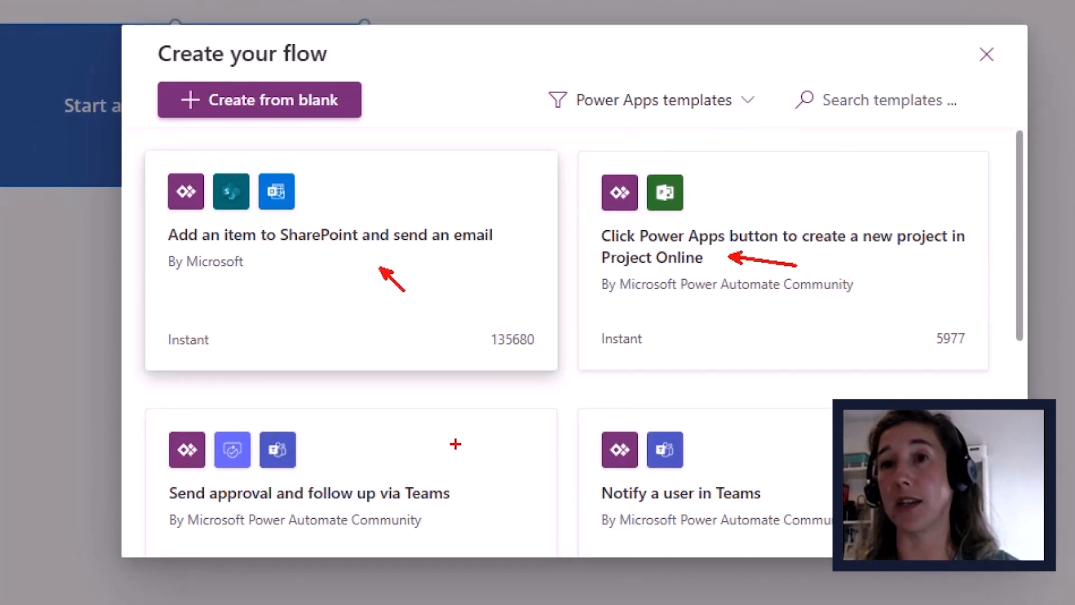
drag(349, 455, 364, 444)
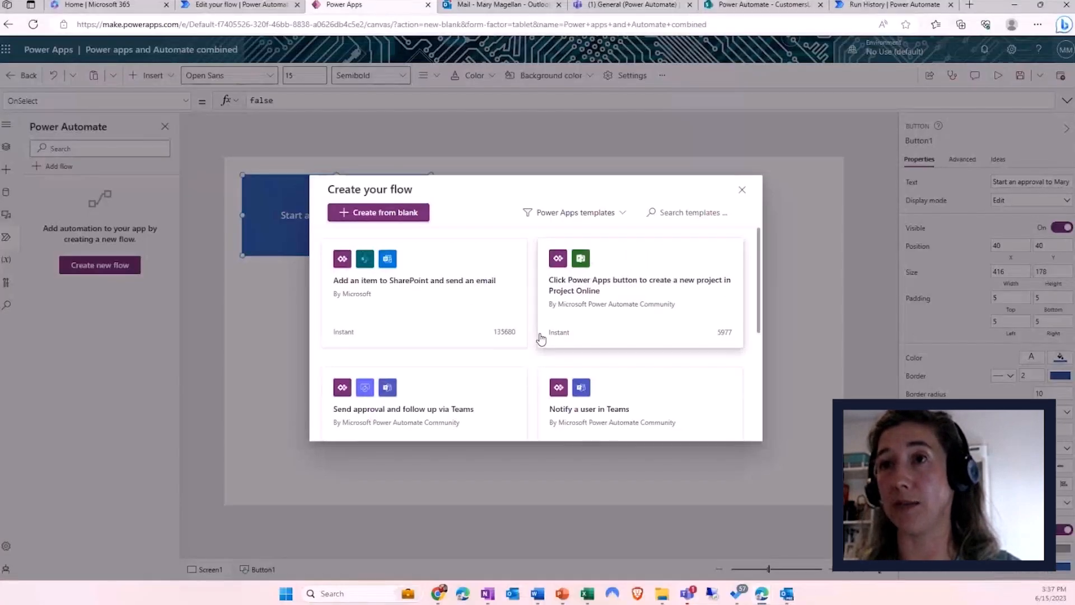
scroll(582, 351, down, 5)
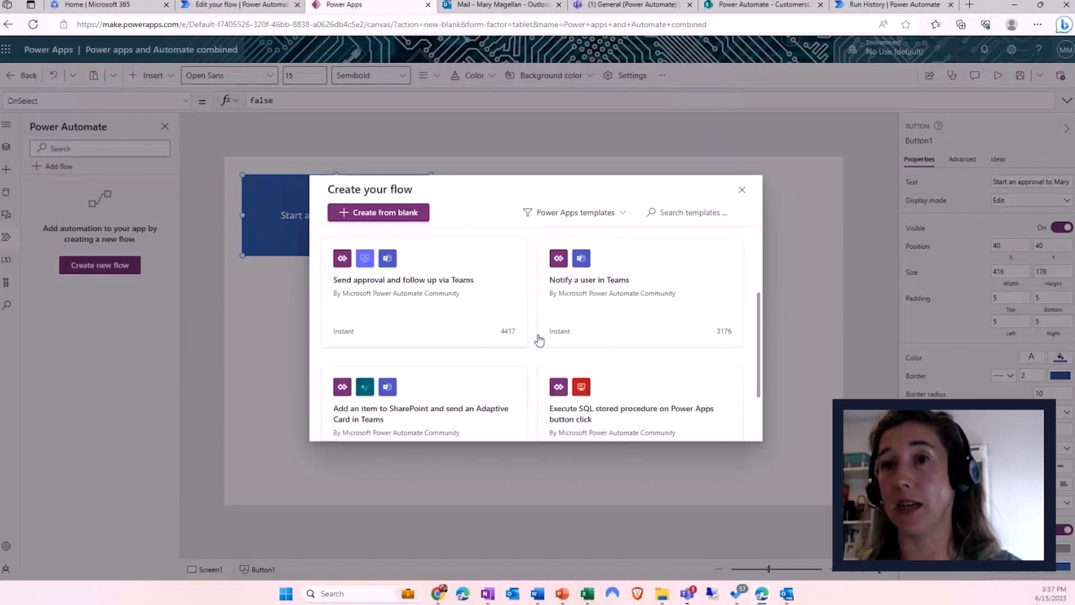
scroll(507, 365, down, 1)
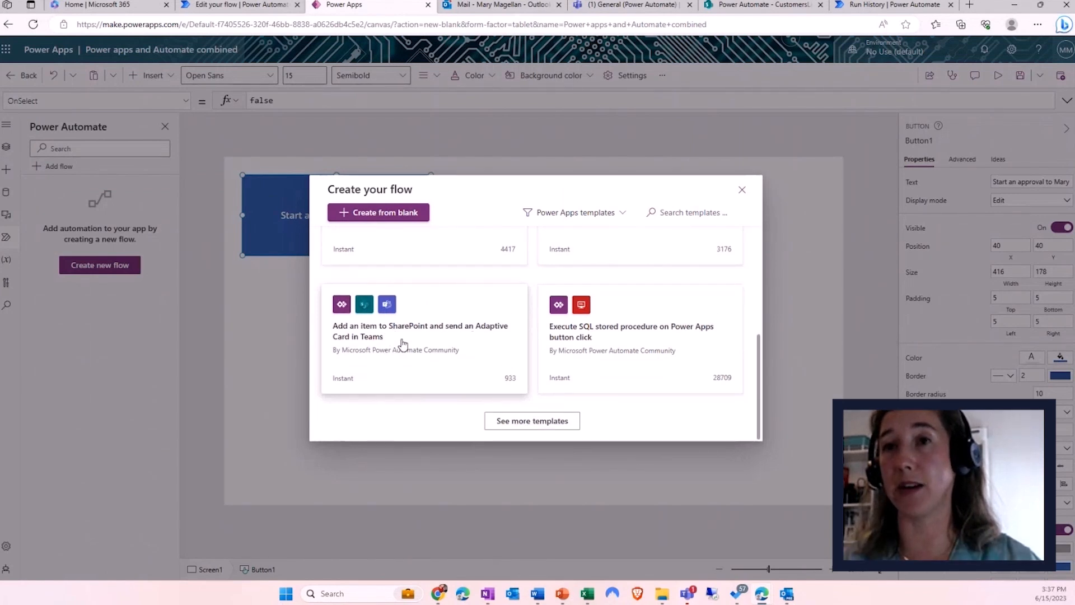
scroll(429, 357, up, 6)
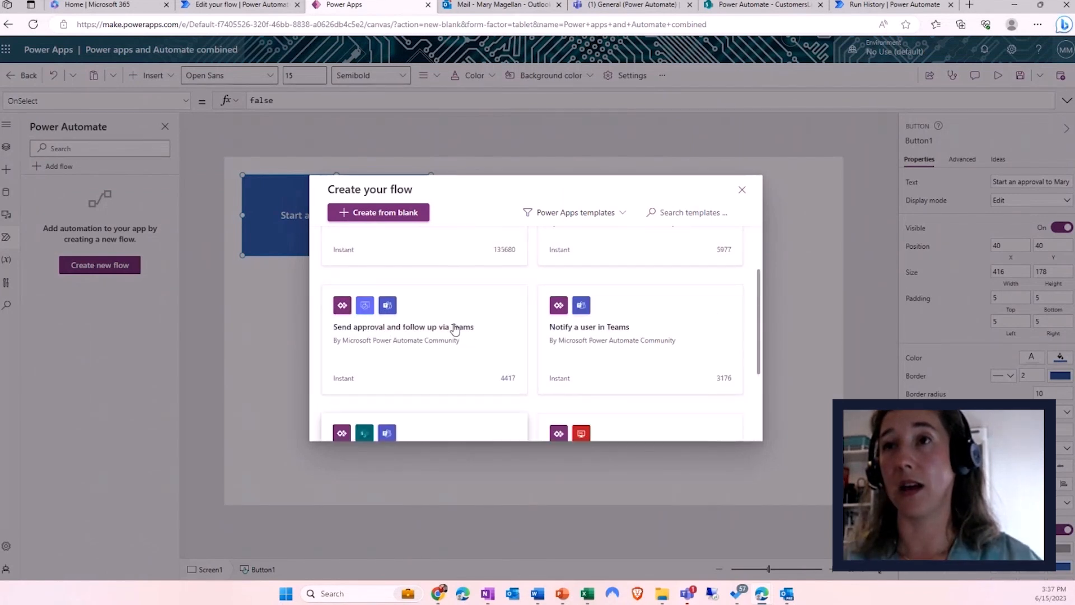
click(397, 219)
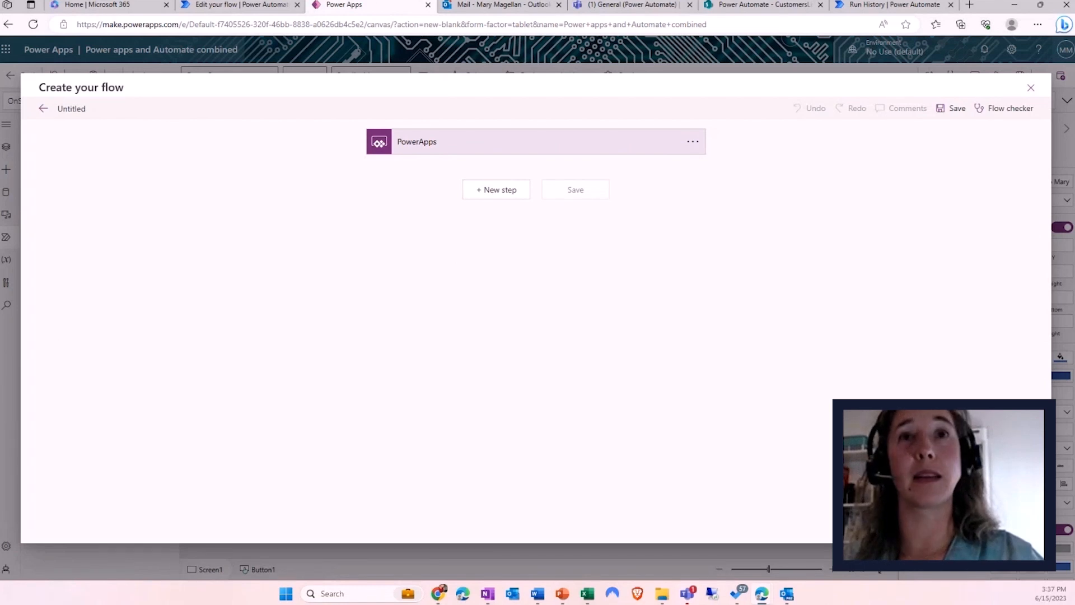
- Rename the untitled flow to 'Approval from Power apps'
click(71, 108)
key(ctrl+a)
text(Ap)
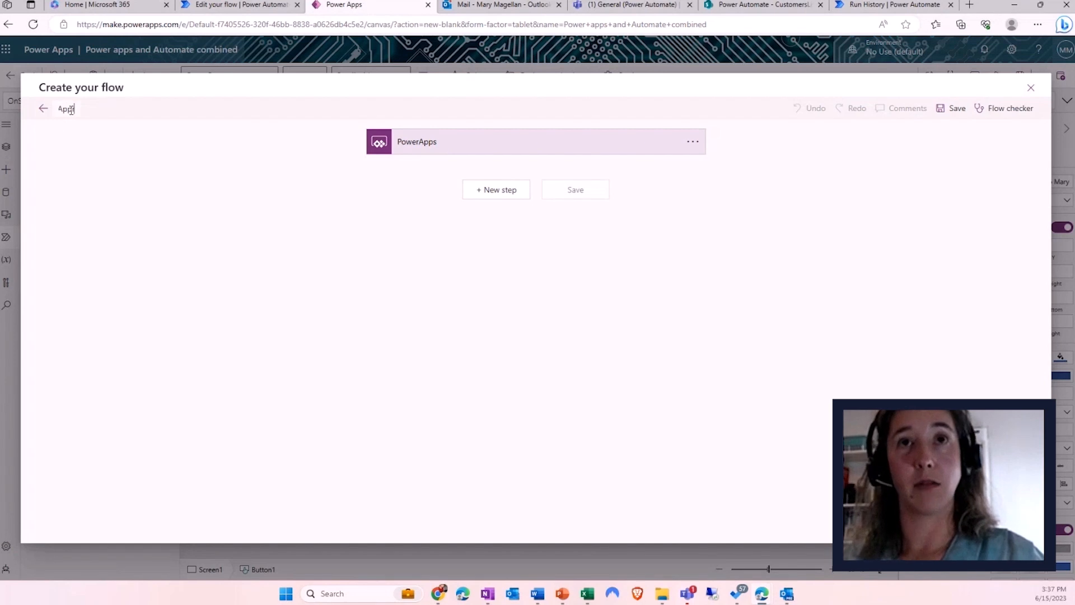
text(proval from Power)
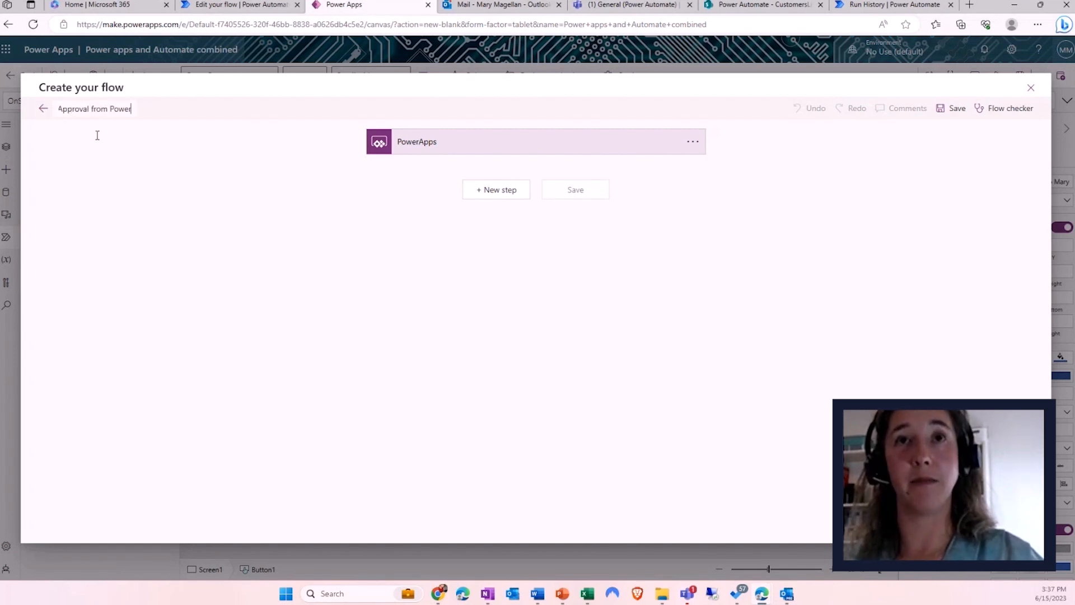
text( apps)
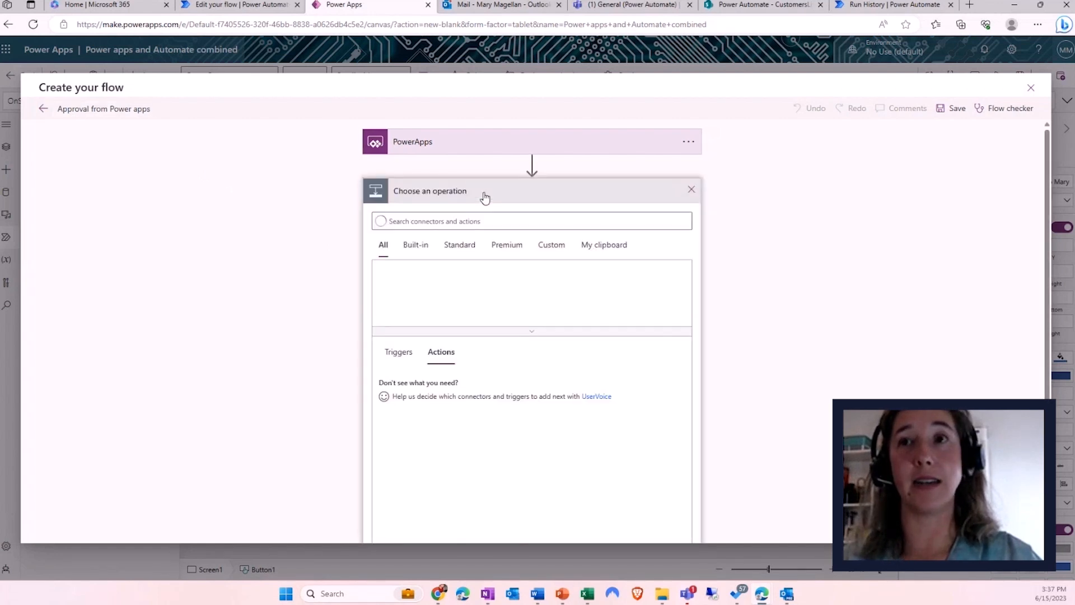
- Add a Create an approval action of type Approve/Reject - First to respond
click(420, 221)
text(approval)
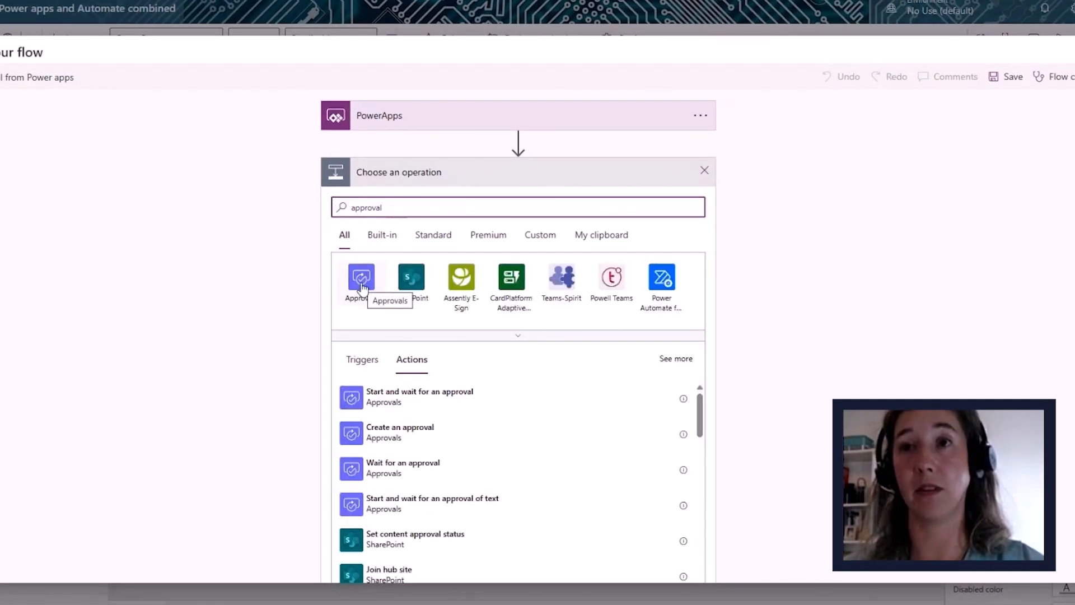
click(365, 281)
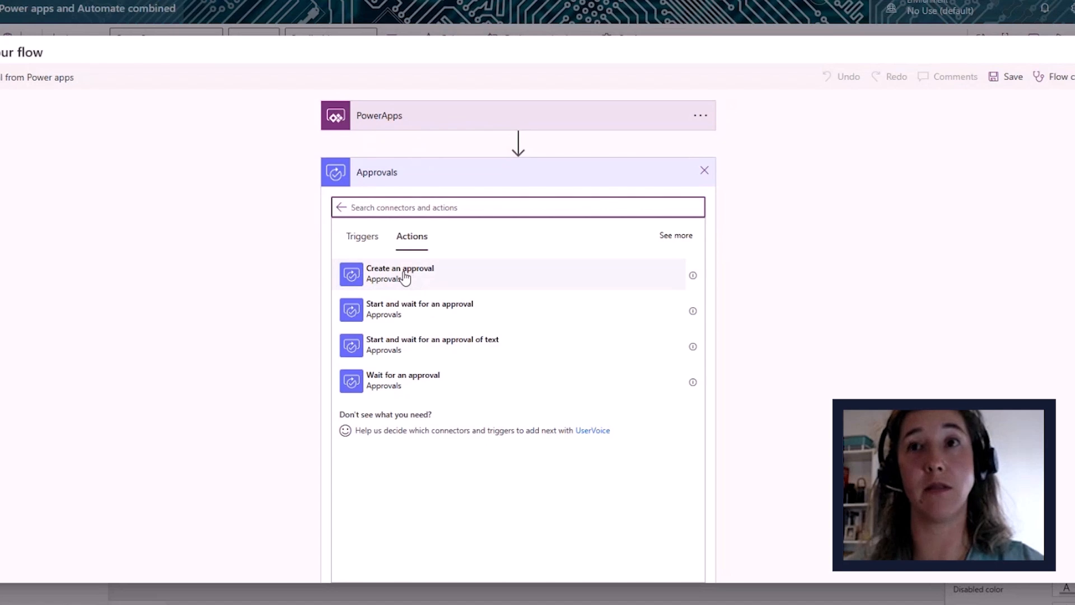
click(406, 277)
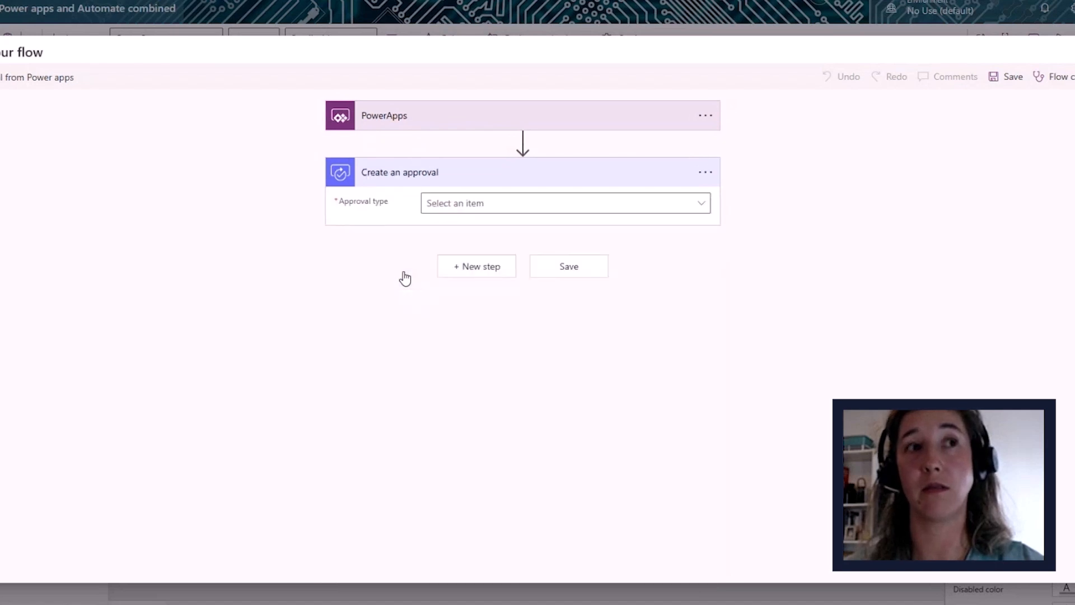
click(456, 205)
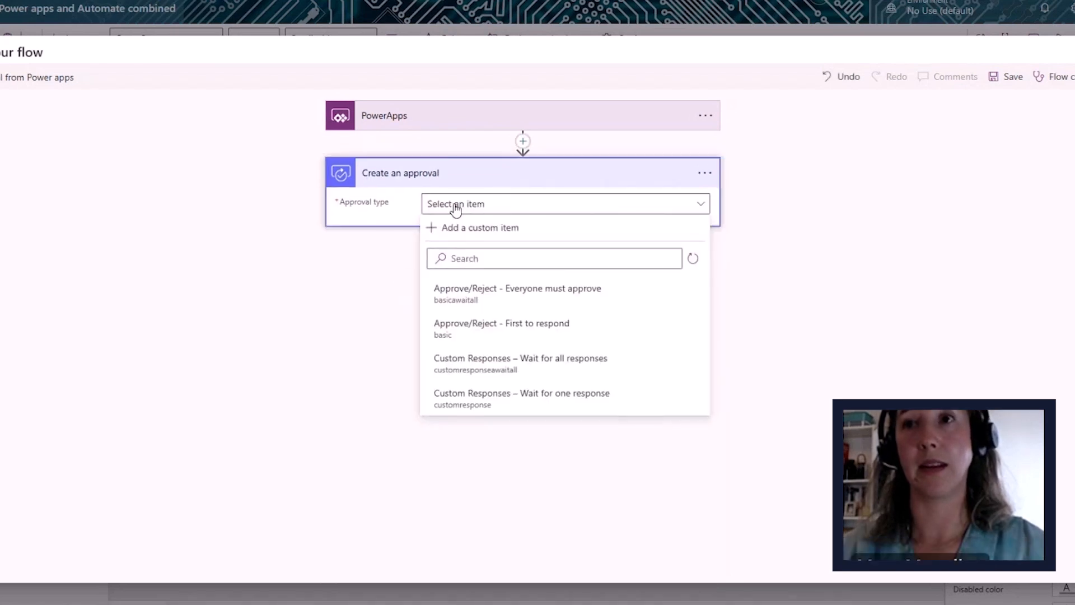
click(494, 335)
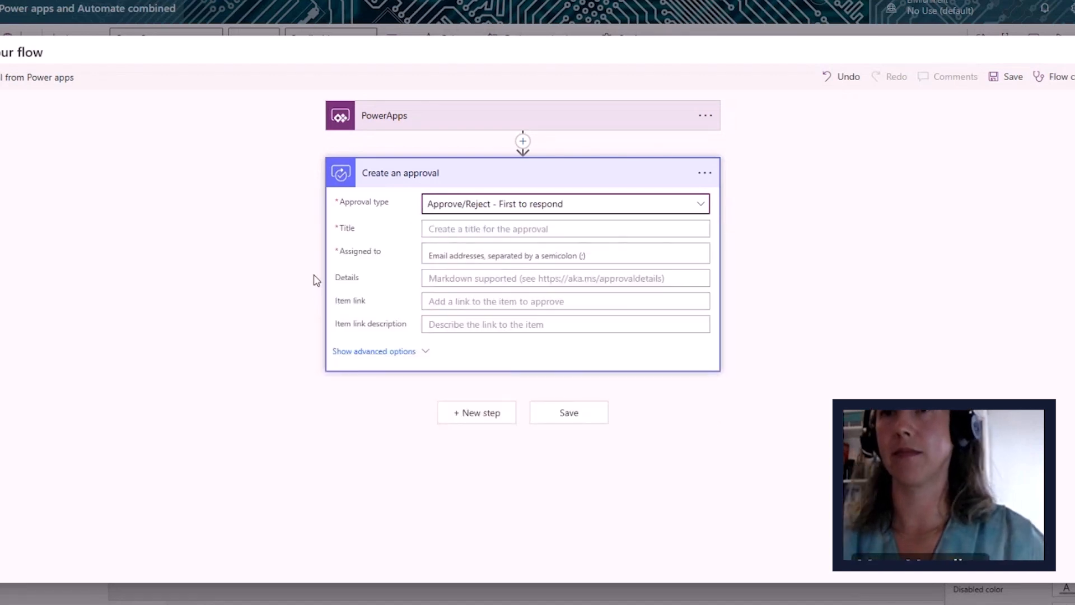
- Title the approval 'Please approve this request', assign it to the colleague, and save
click(443, 225)
text(Ple)
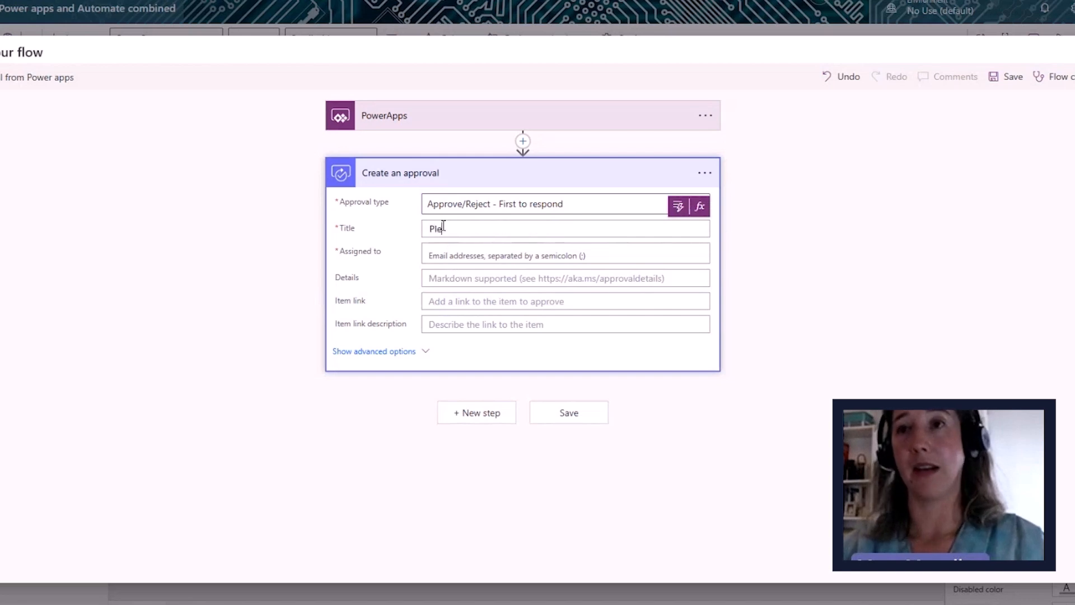
text(ase approve this request)
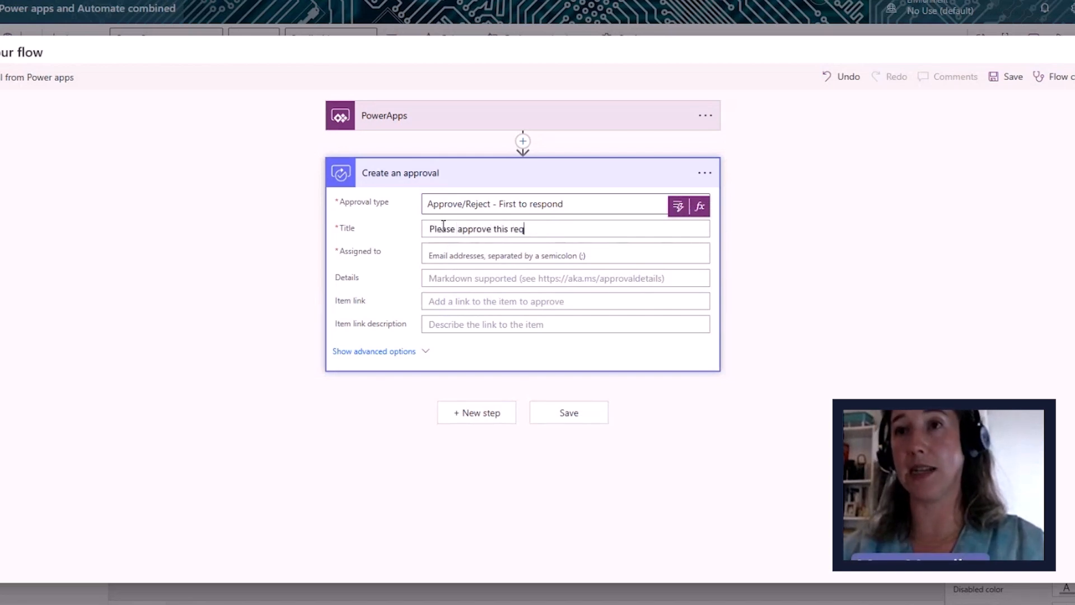
click(441, 259)
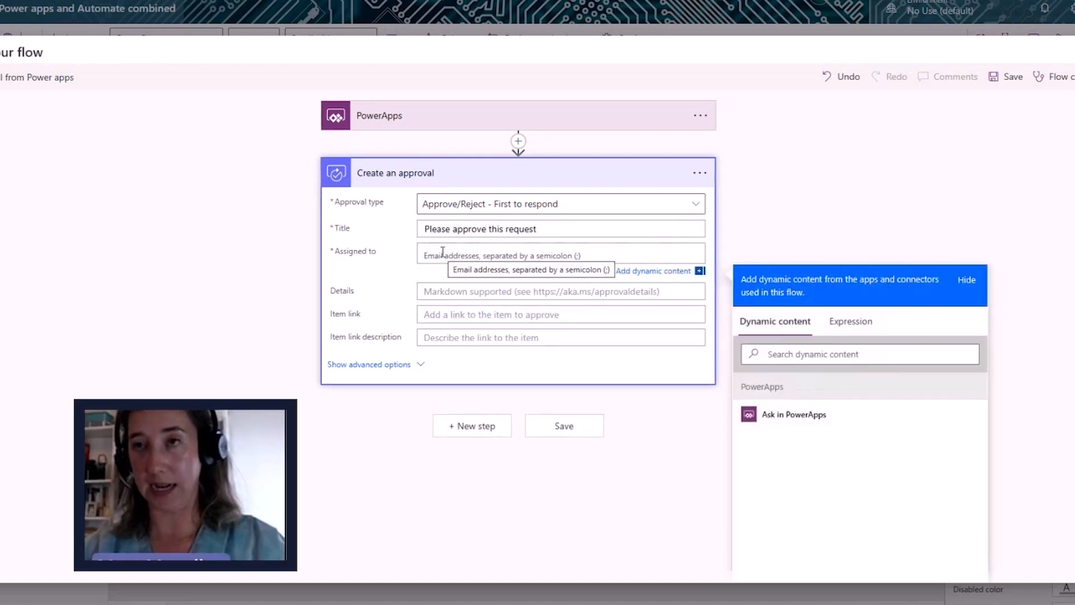
text(mary)
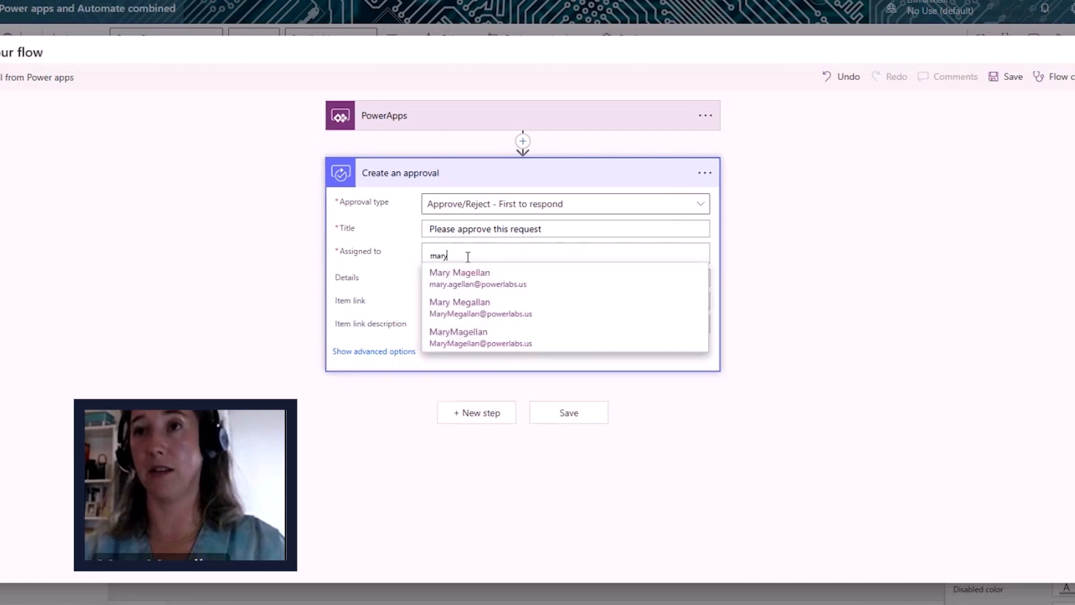
click(474, 278)
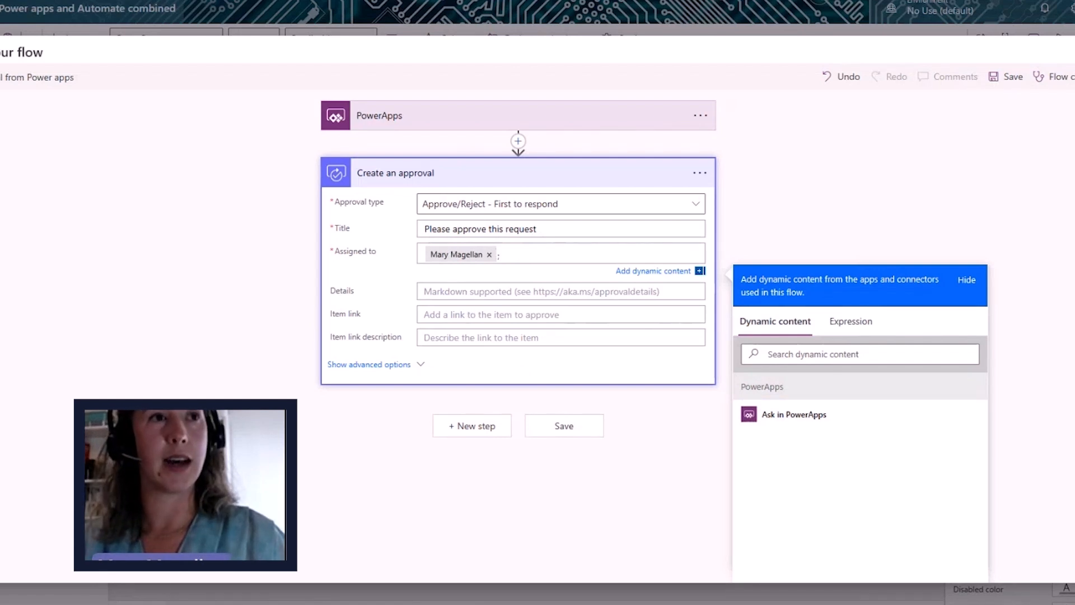
click(567, 427)
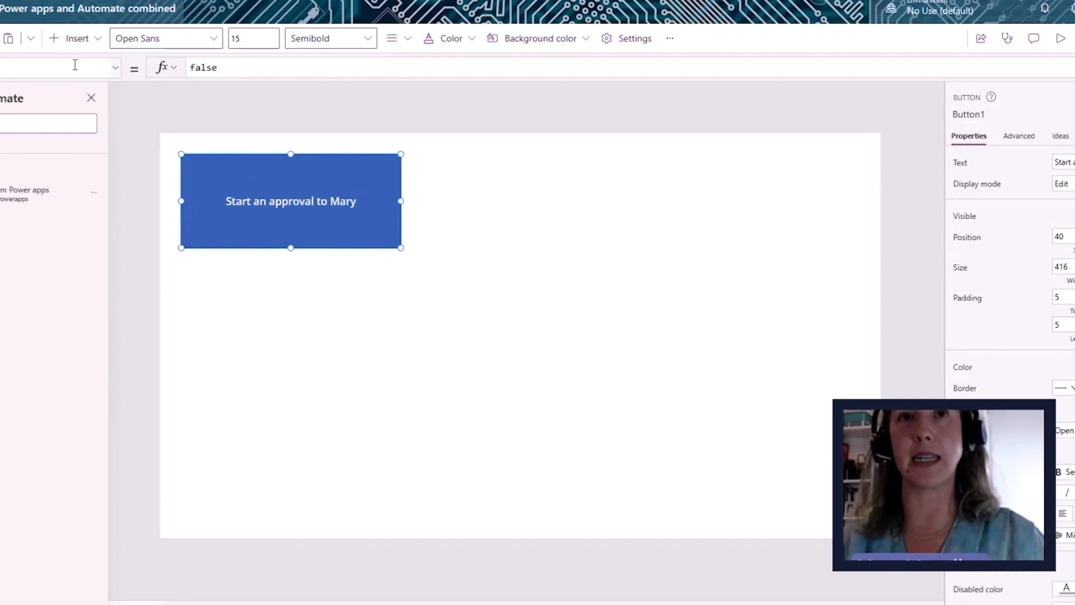
- Replace the button's OnSelect 'false' with ApprovalfromPowerapps.Run()
double_click(191, 68)
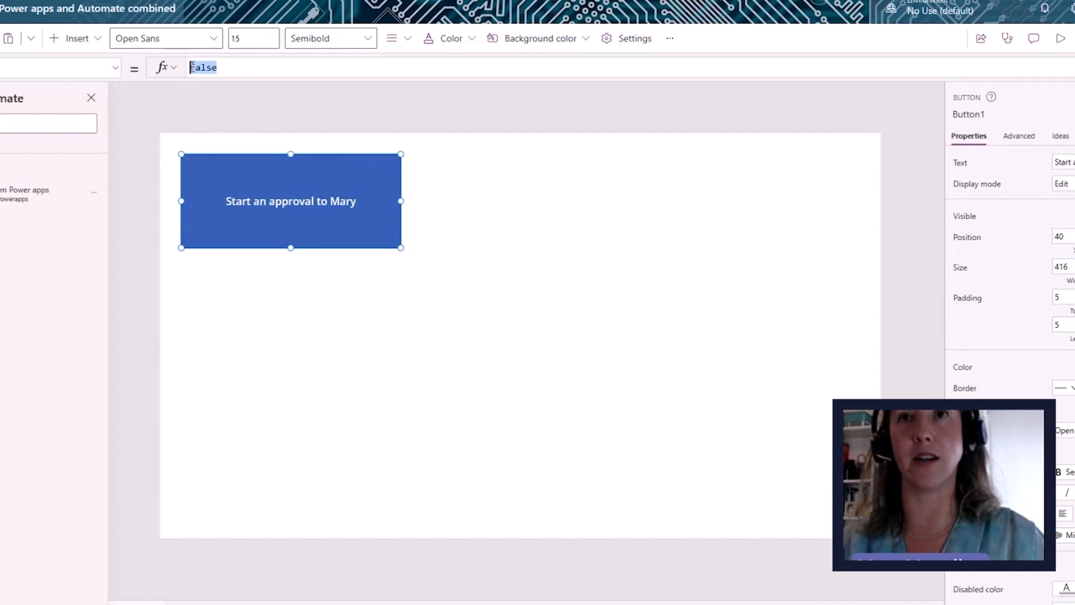
key(BackSpace)
text(app)
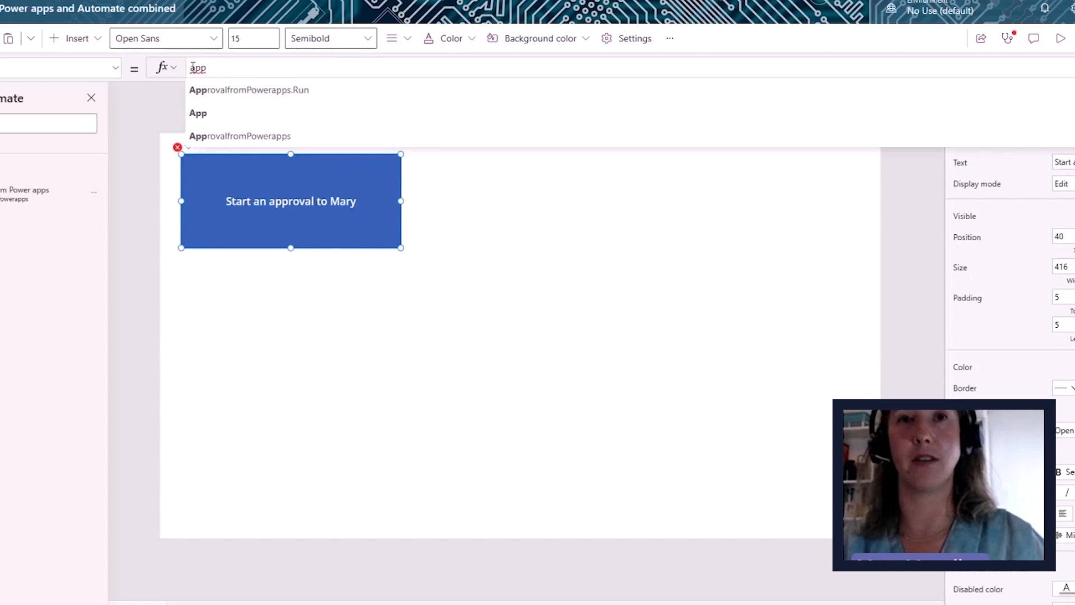
mouse_move(5, 209)
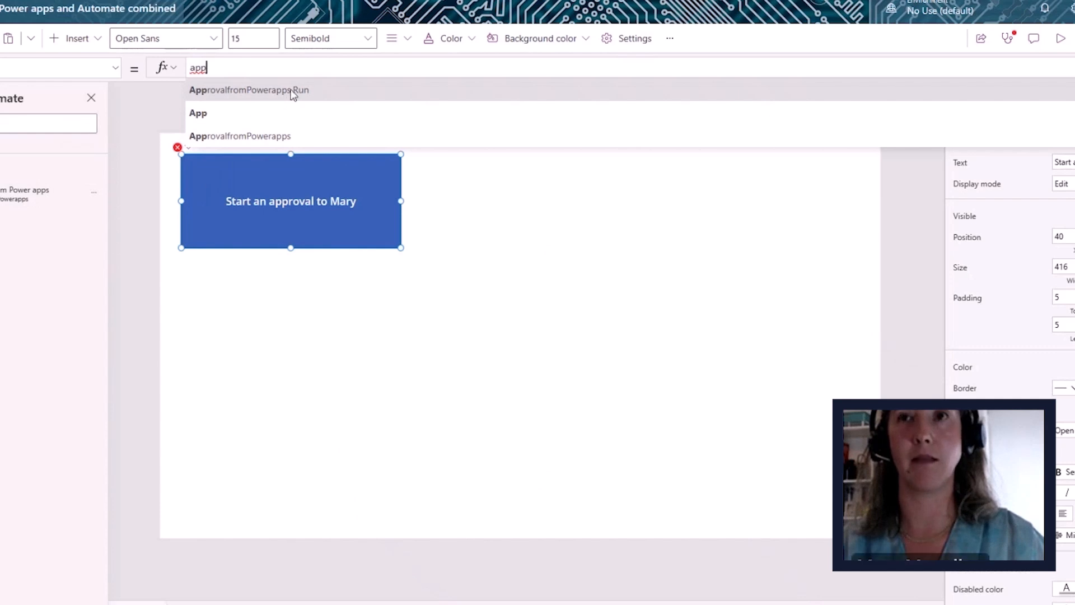
click(291, 93)
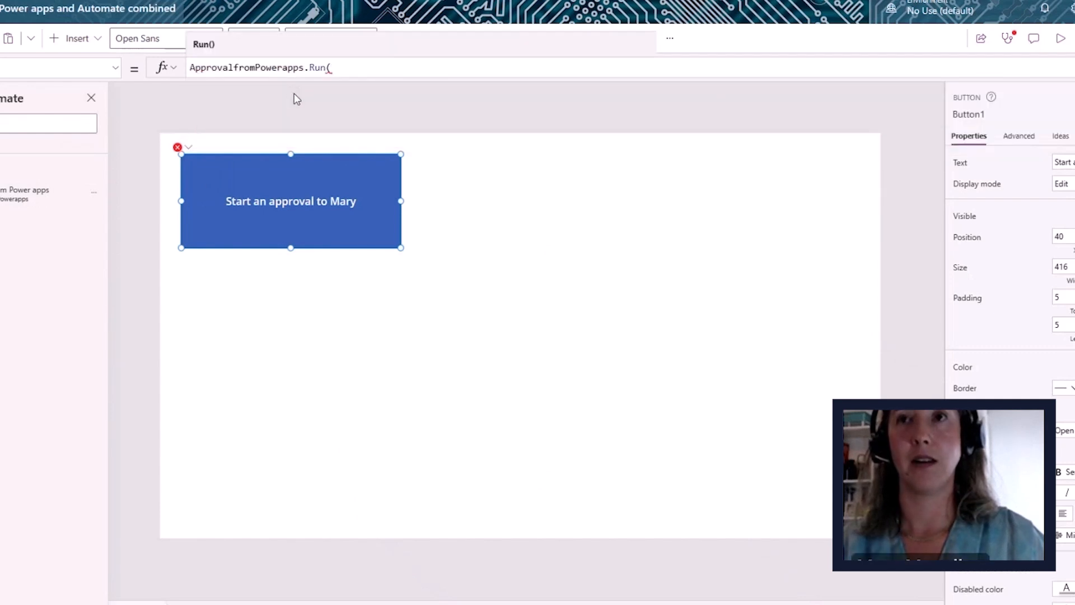
text())
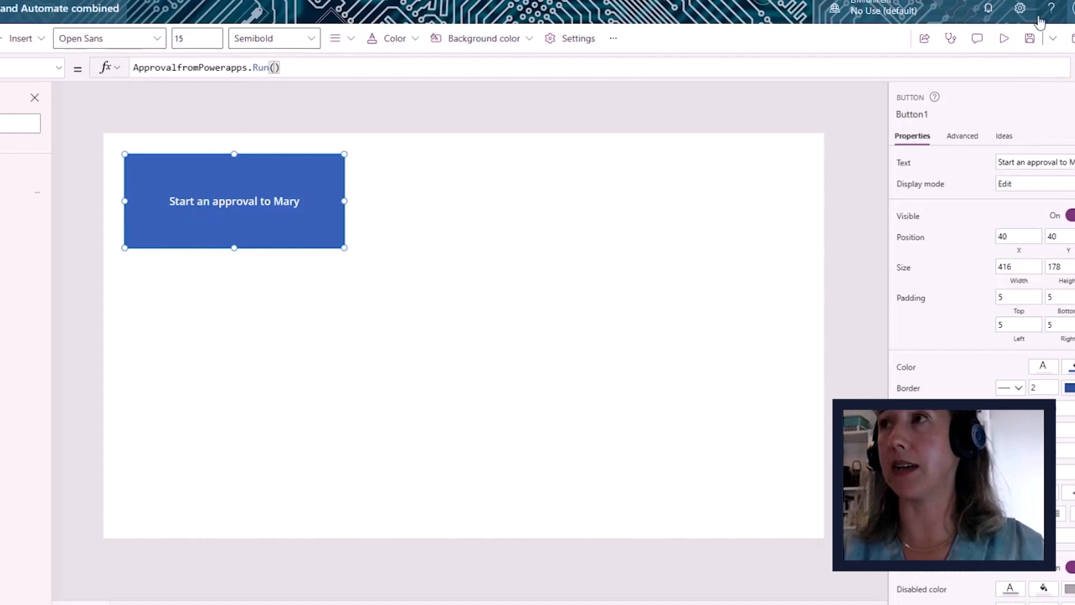
- Save the app, run it in preview, and press the approval button
click(1031, 38)
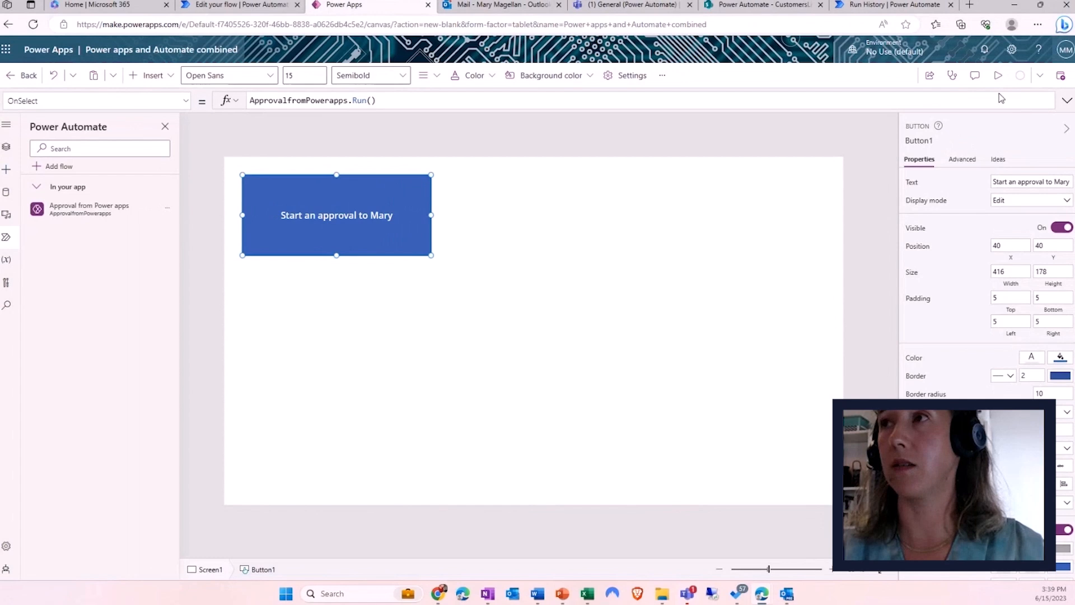
click(998, 75)
click(222, 146)
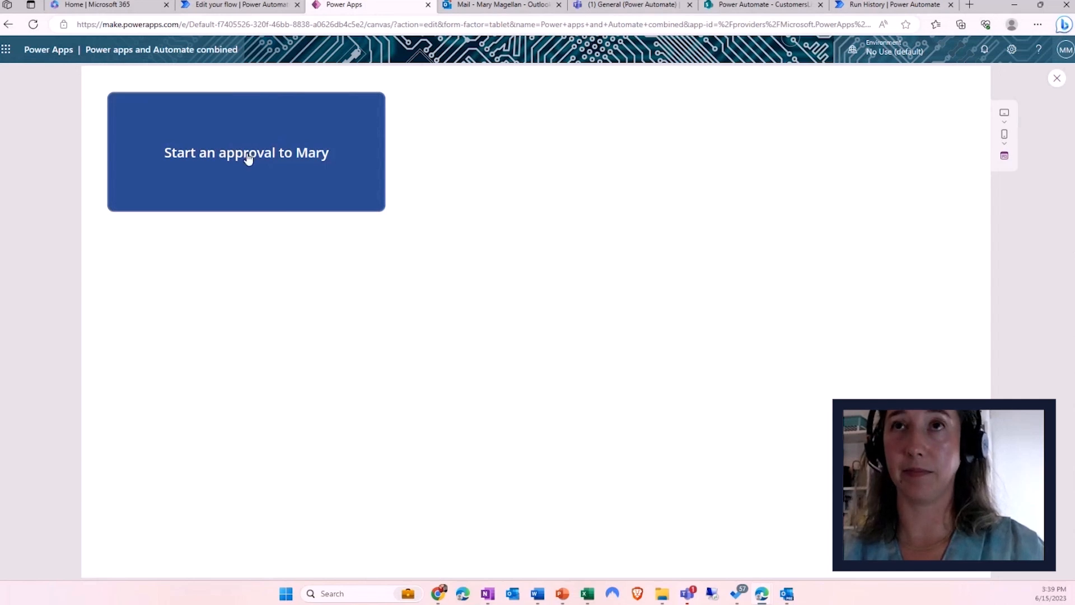
- Check the mail inbox and Teams chats for the new approval request
click(521, 8)
click(218, 183)
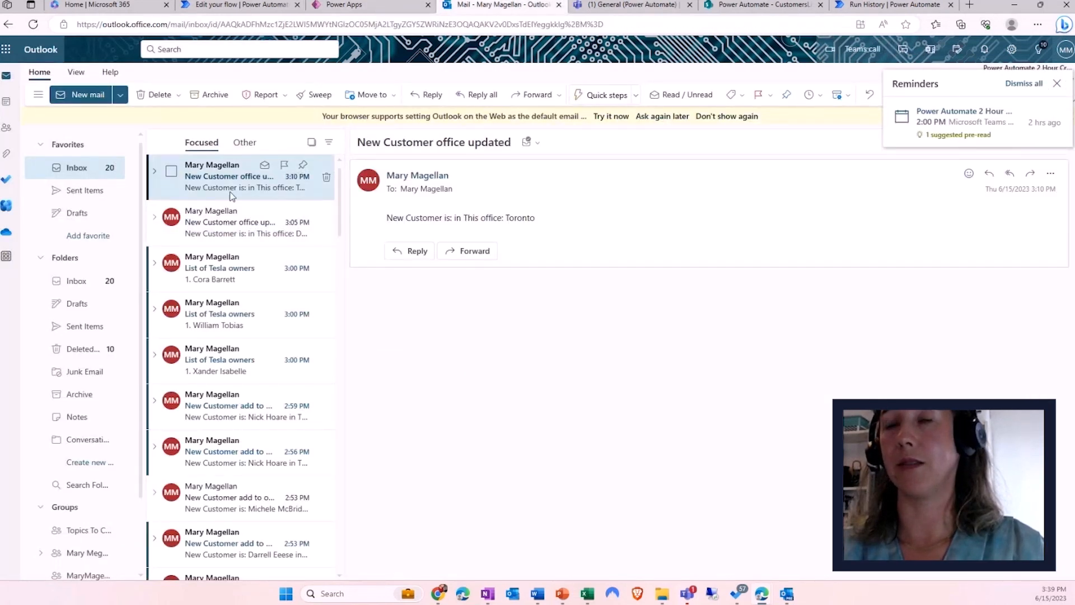
click(630, 6)
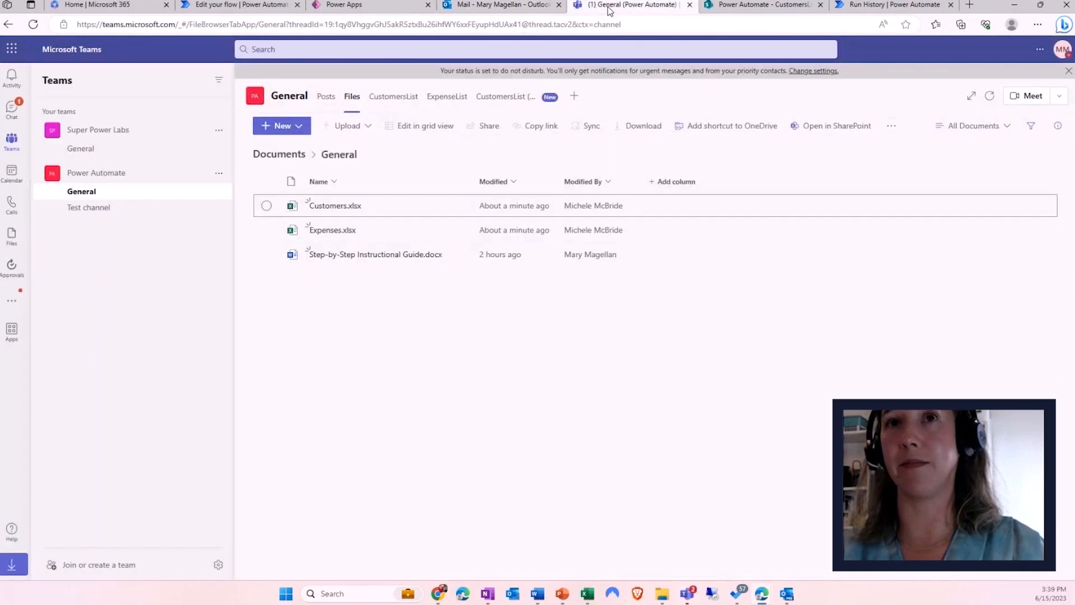
click(14, 117)
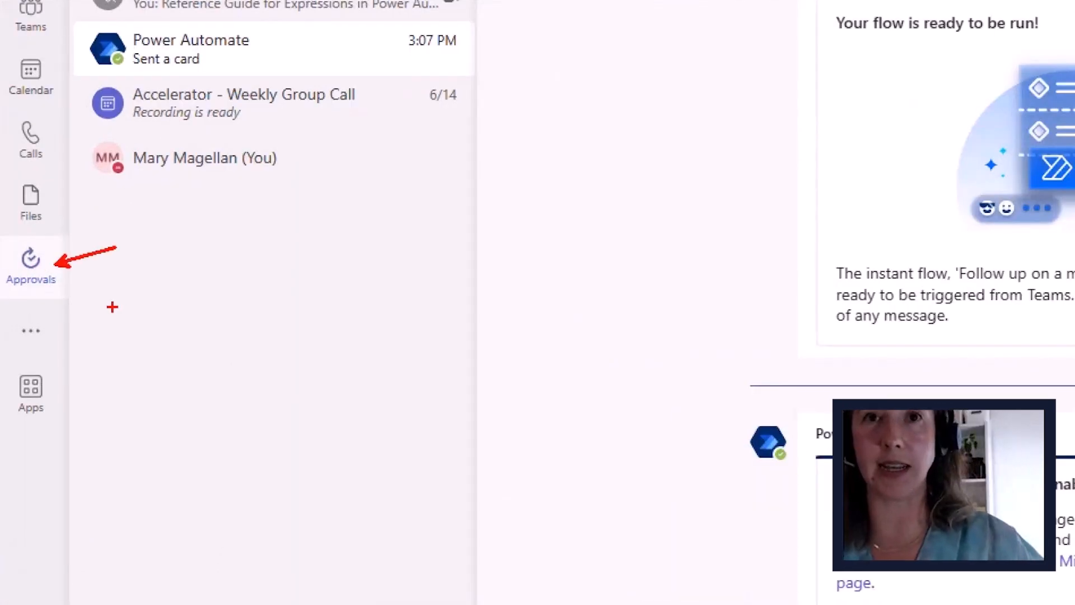
drag(55, 324, 74, 330)
mouse_move(31, 300)
mouse_down()
mouse_move(98, 231)
mouse_move(5, 235)
mouse_move(39, 298)
mouse_up()
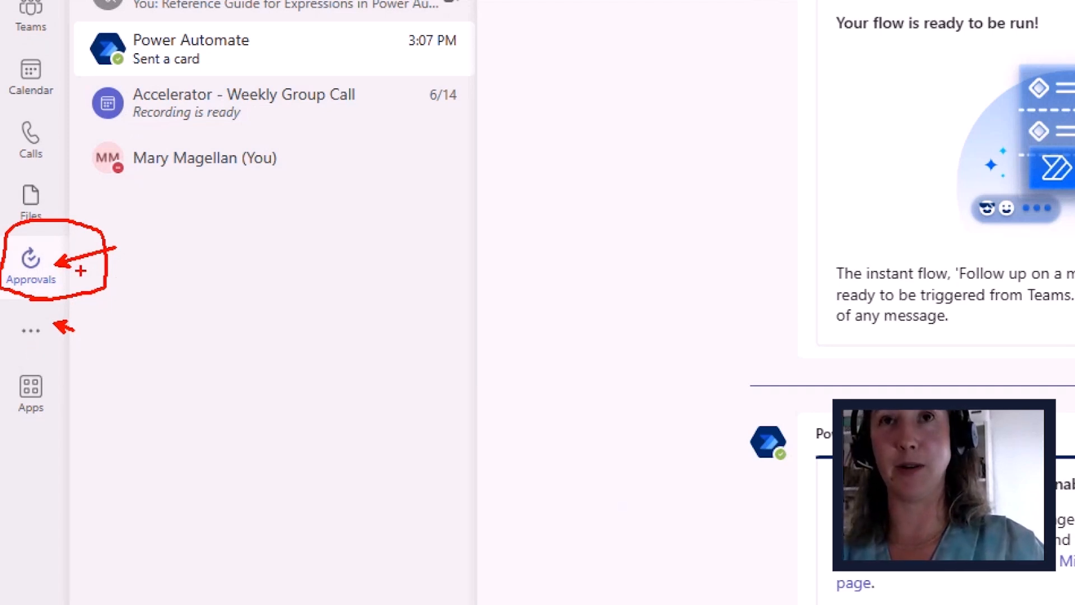
key(Escape)
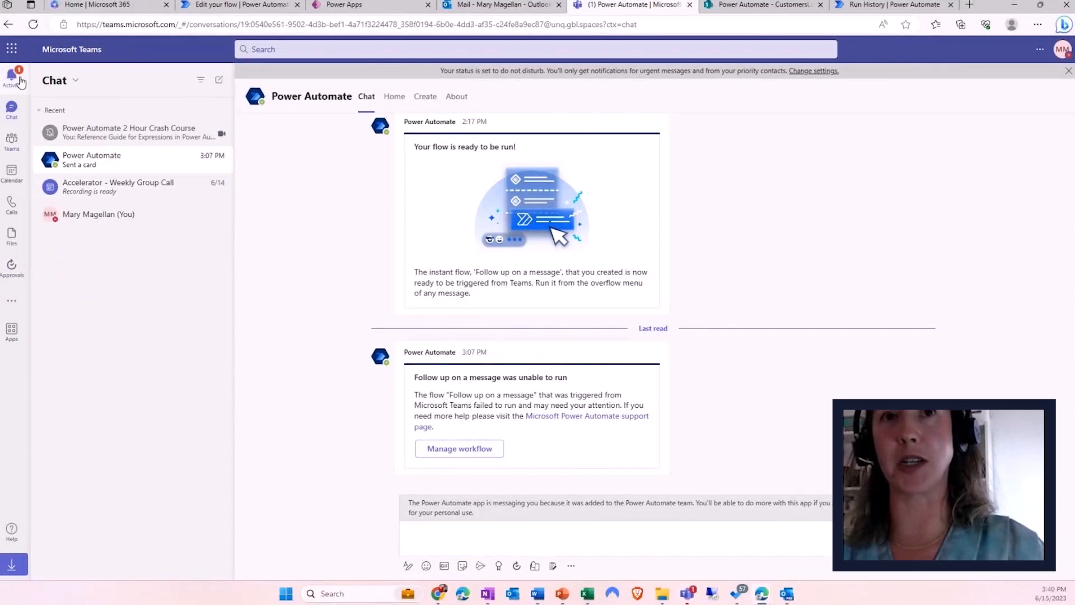
- Approve 'Please approve this request' with comment 'Looks great!' and return to the Power Apps editor
click(19, 81)
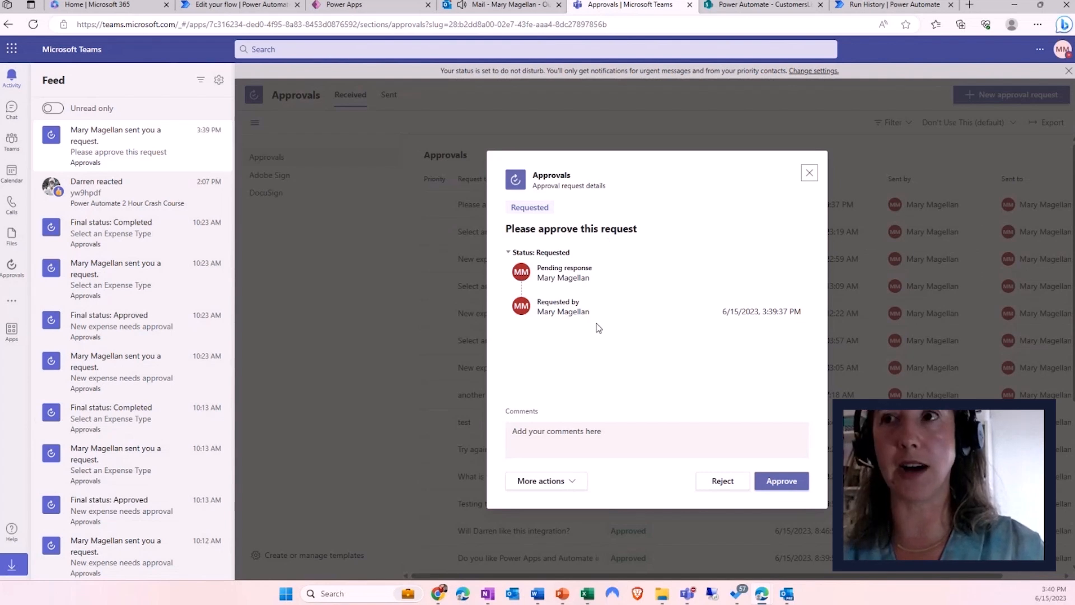
click(566, 481)
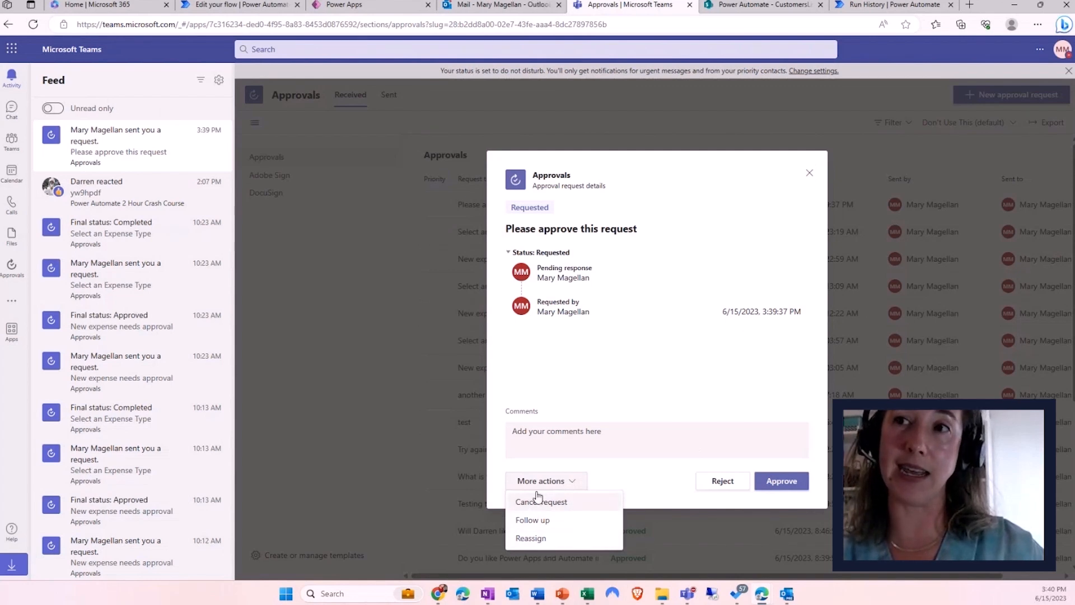
click(551, 444)
text(Looks great!)
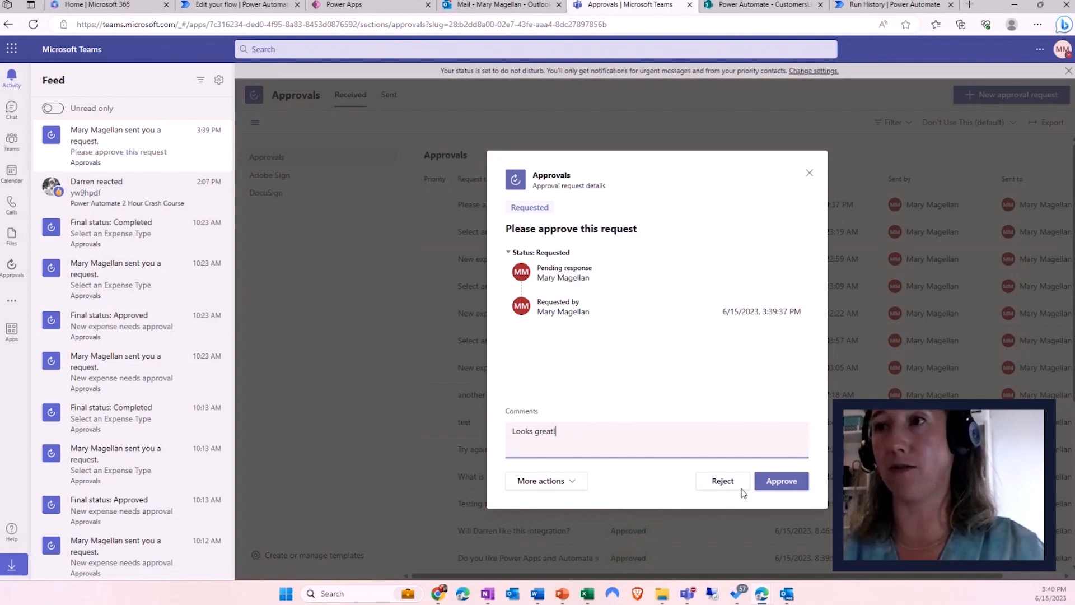
click(785, 482)
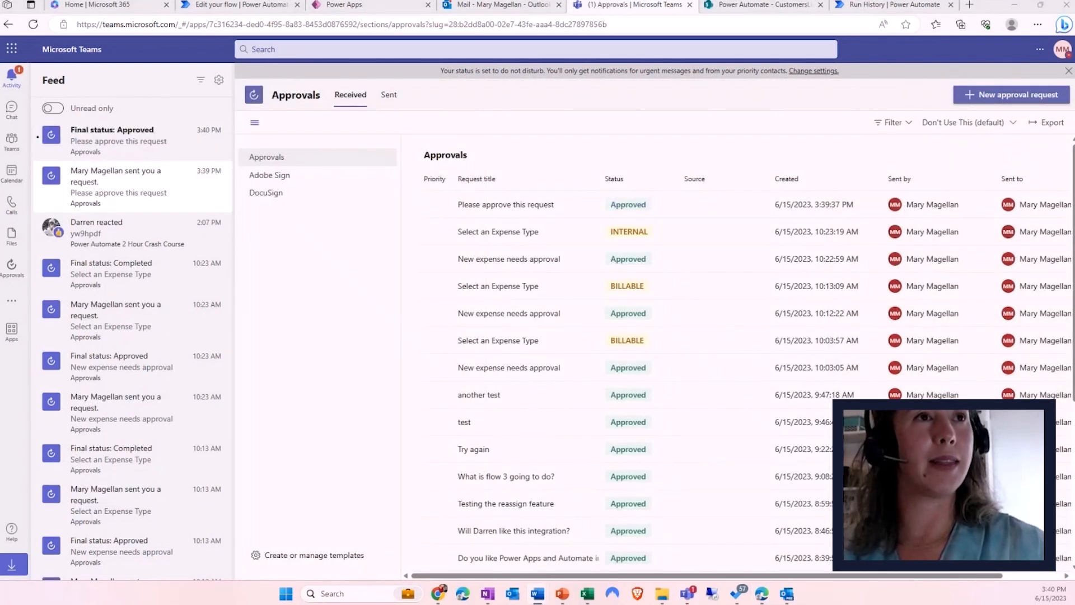
click(378, 9)
click(1057, 78)
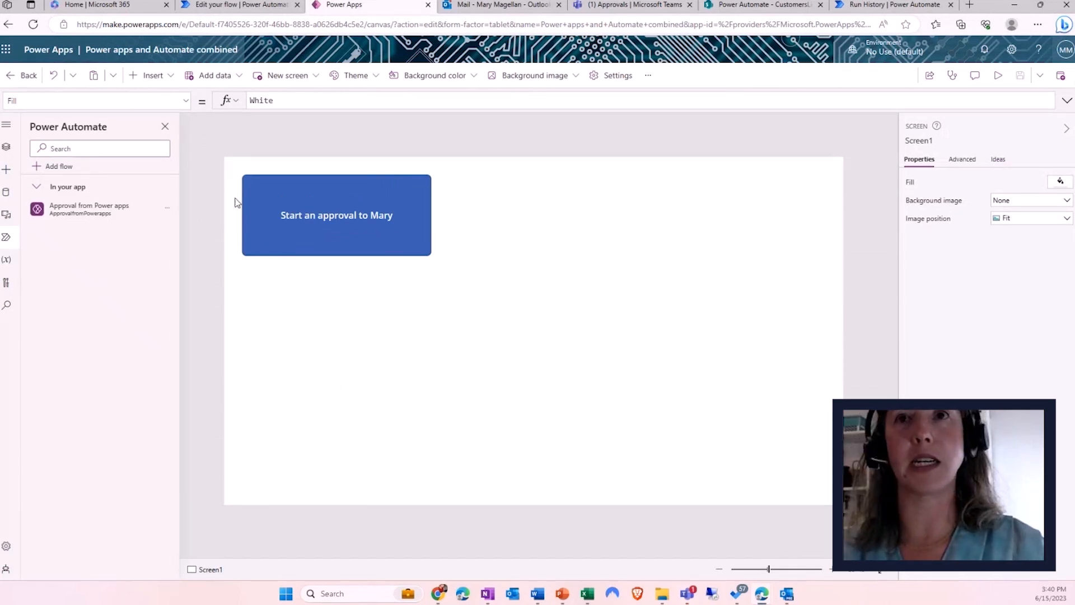
- Add a text input named iRequest right of the button, then edit the linked approval flow
click(147, 77)
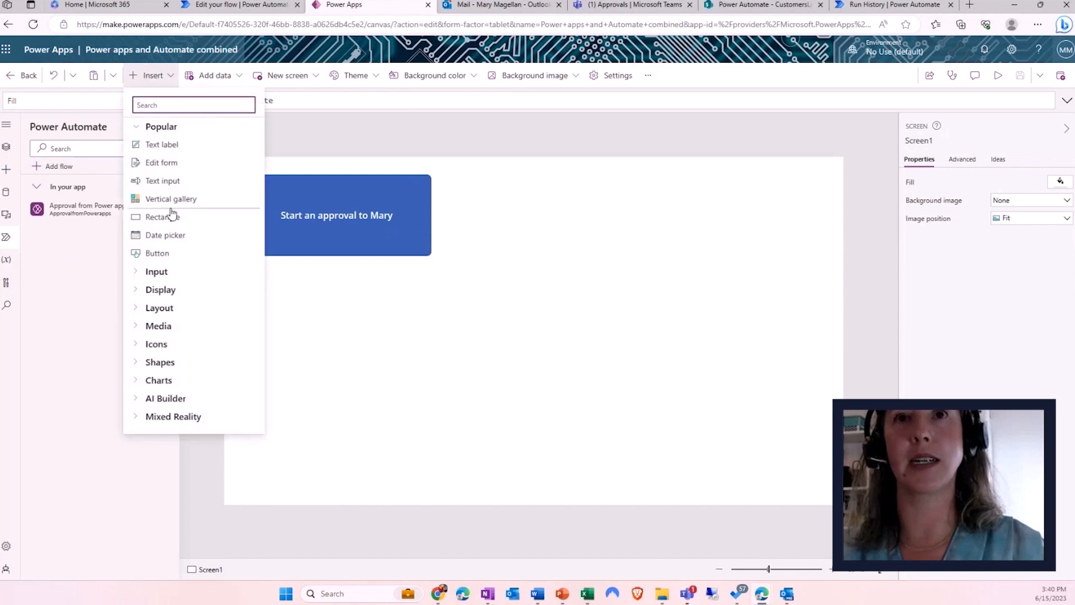
click(168, 180)
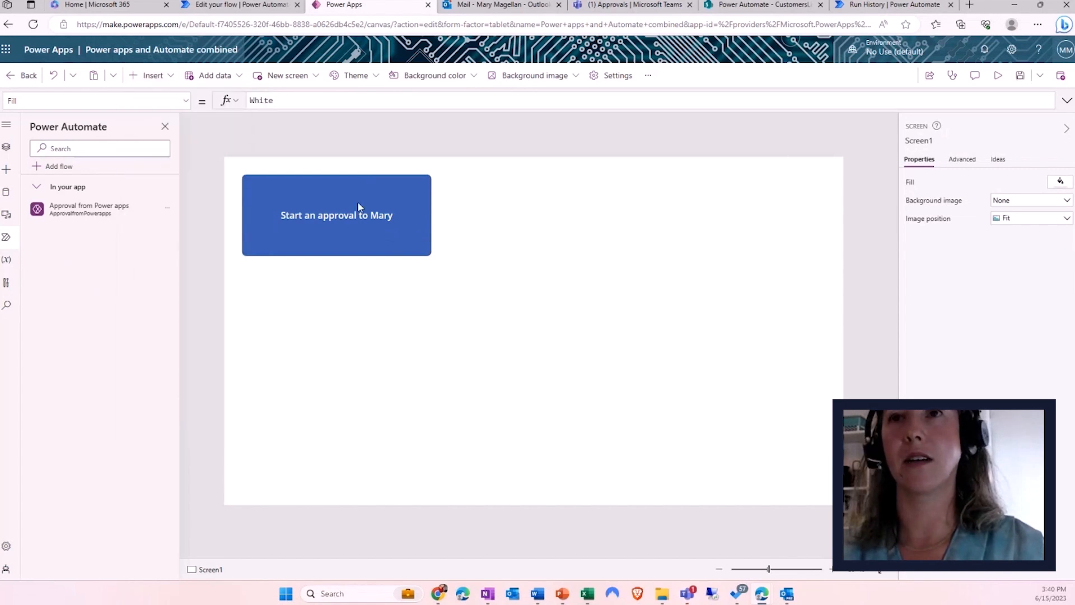
drag(347, 194, 562, 185)
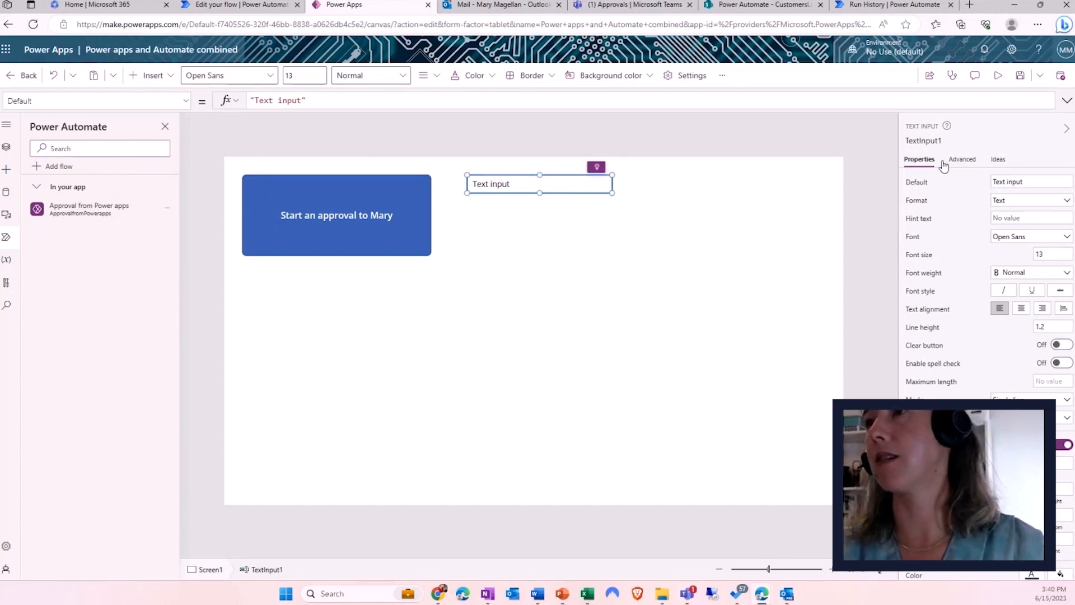
click(926, 141)
key(BackSpace)
text(iRequest)
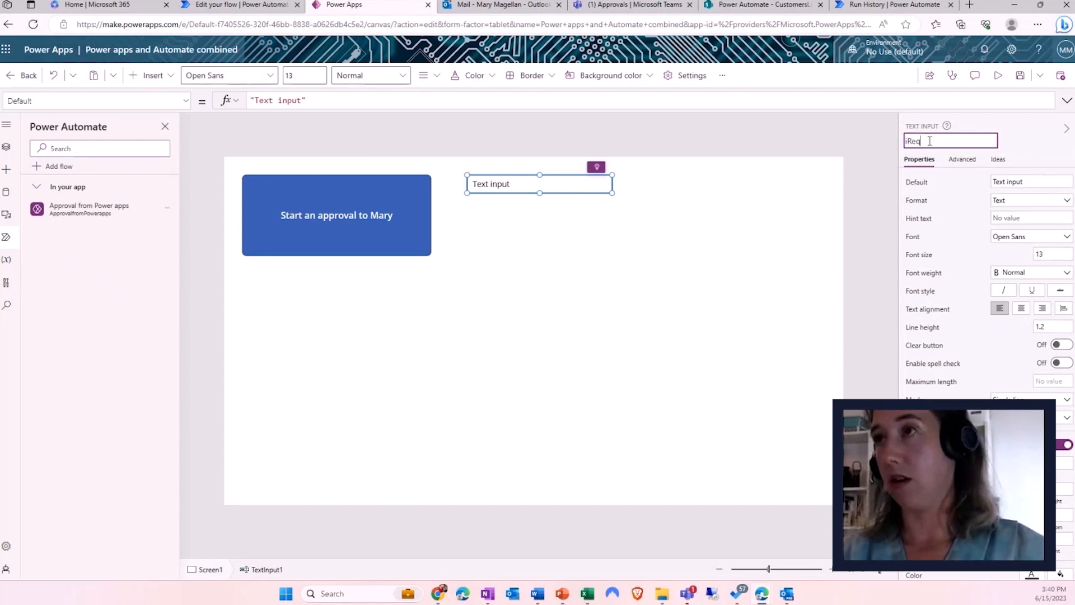
key(Return)
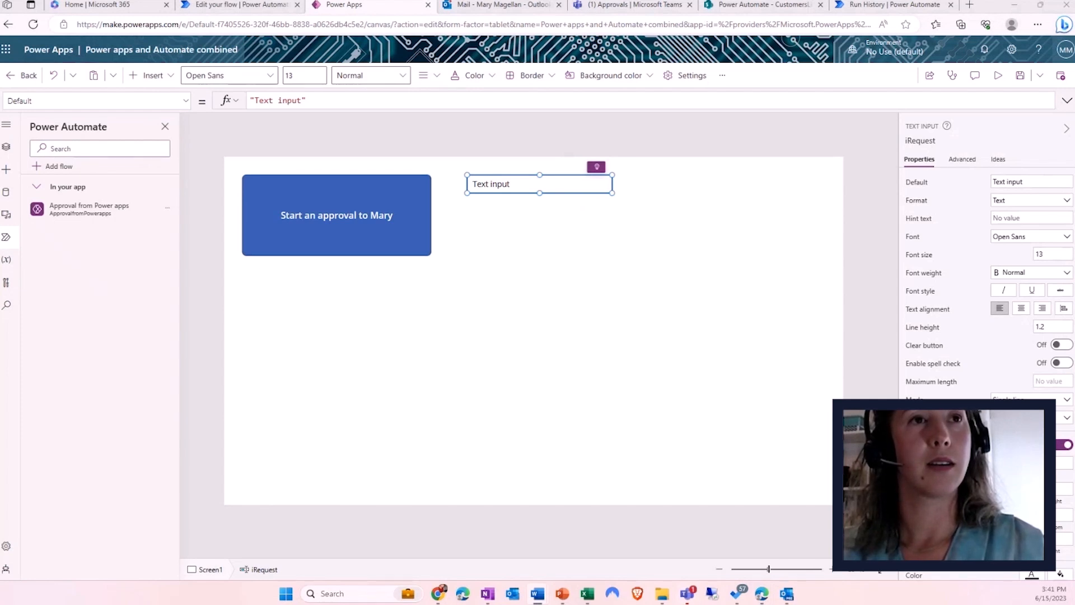
click(167, 212)
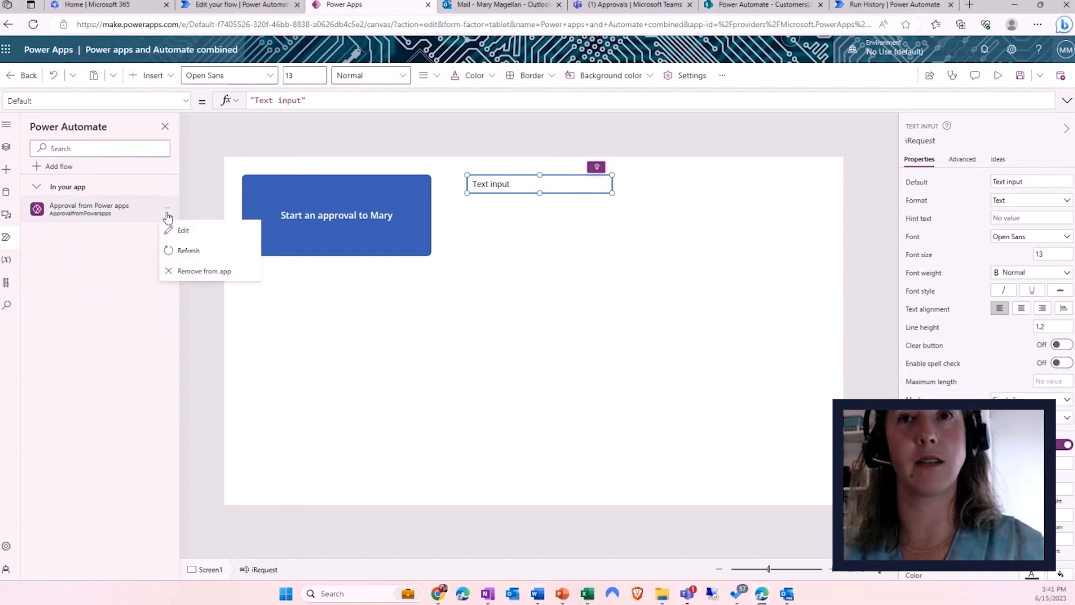
click(198, 236)
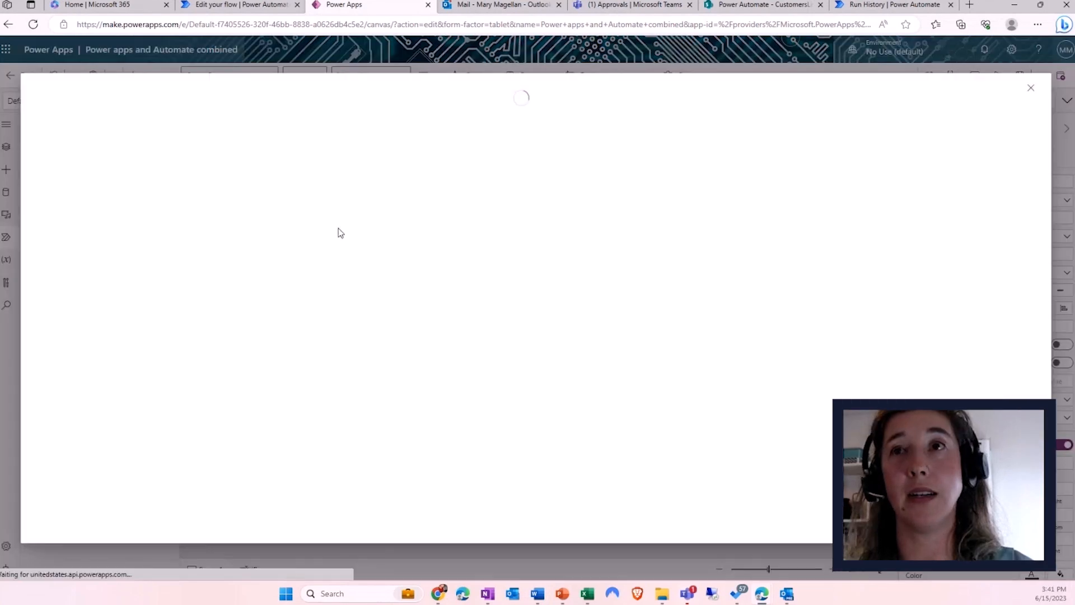
- Replace the approval's fixed Title with the 'Ask in PowerApps' dynamic value and save the flow
click(435, 196)
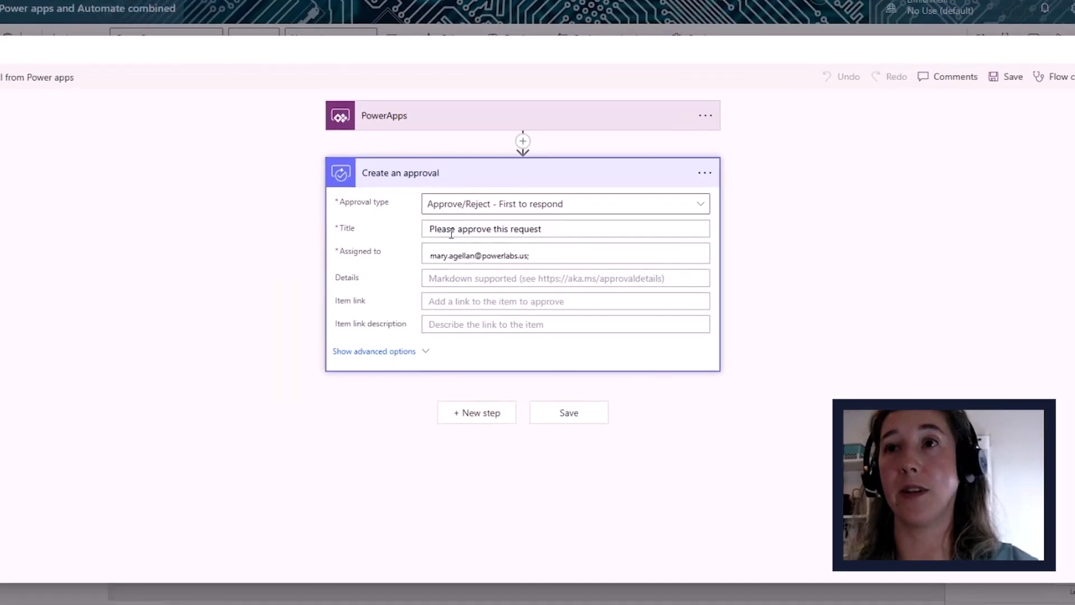
drag(560, 230, 428, 228)
key(BackSpace)
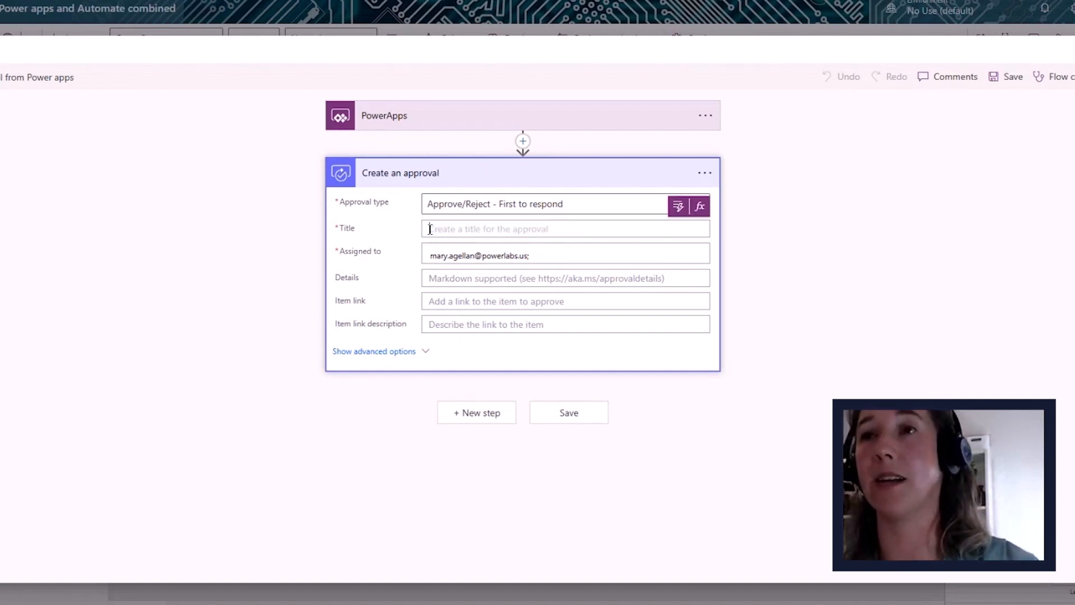
click(677, 206)
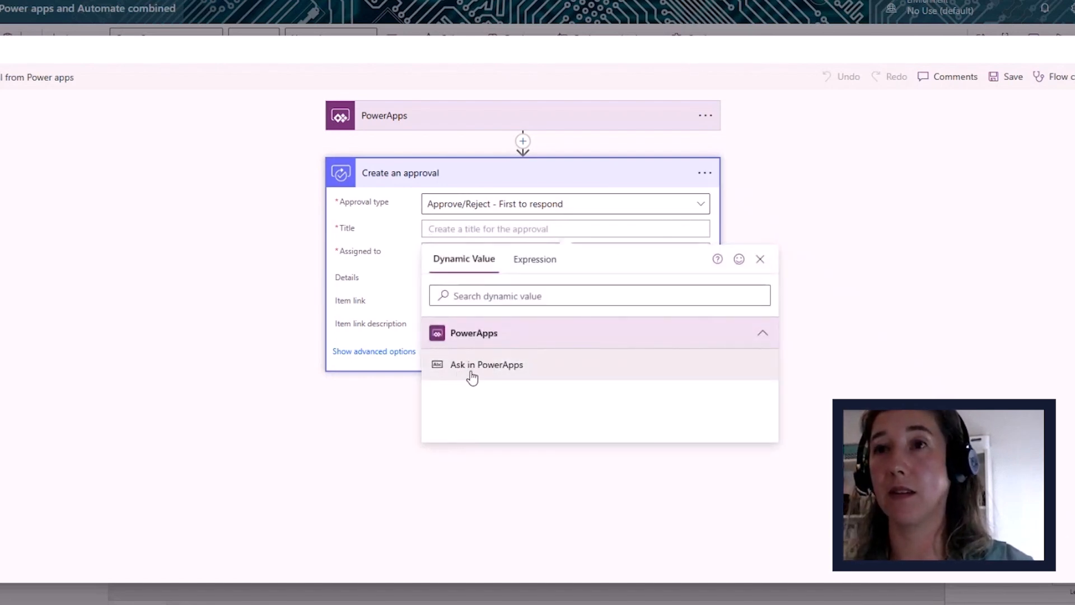
click(472, 369)
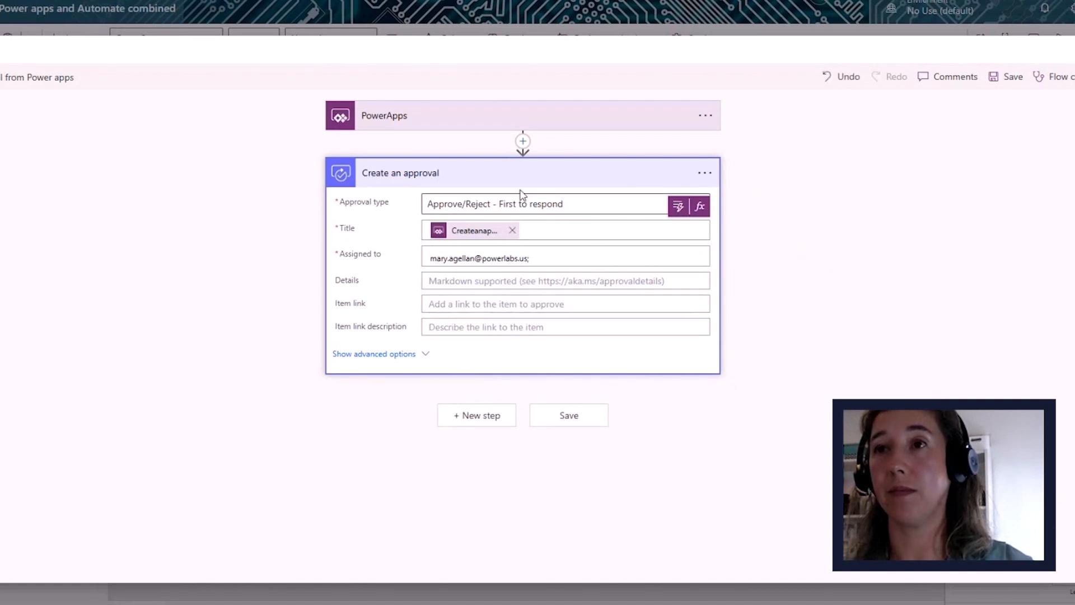
click(577, 424)
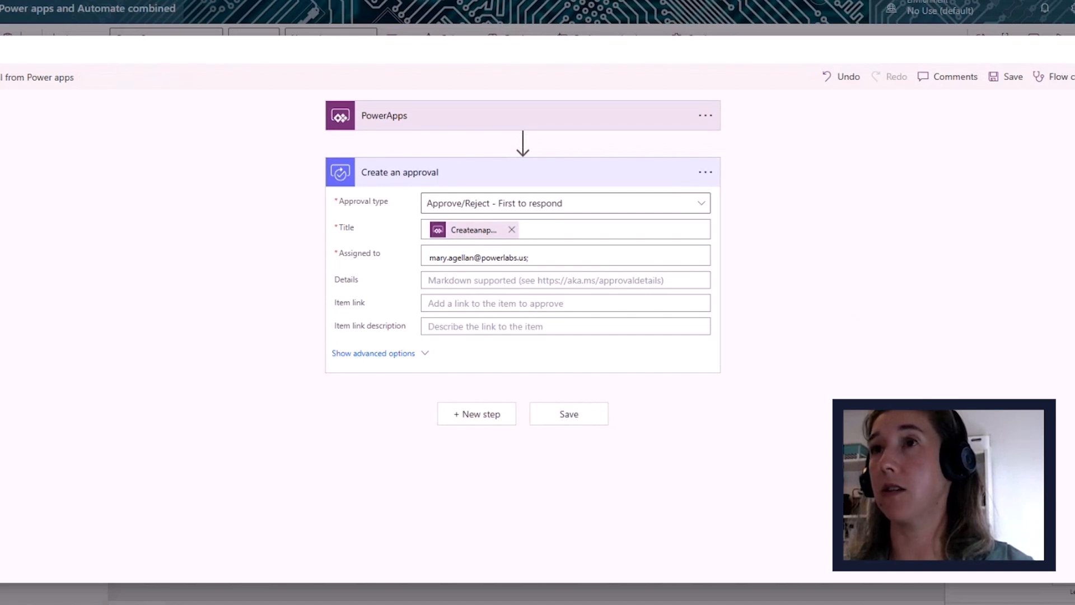
click(1074, 49)
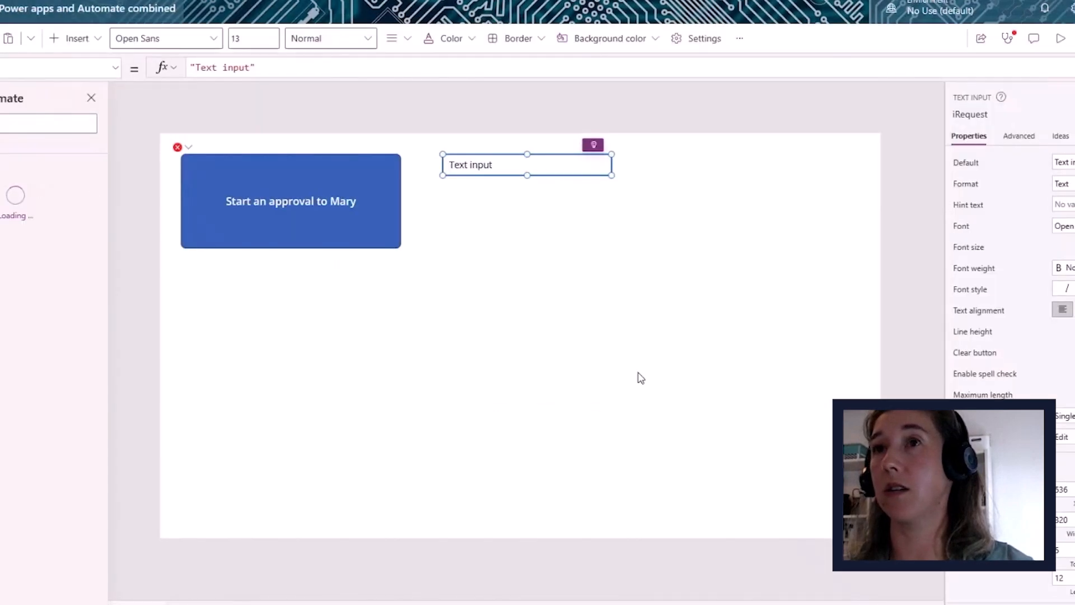
- Fix the button's OnSelect to ApprovalfromPowerapps.Run(iRequest.Text) and start the app preview
click(189, 148)
click(203, 164)
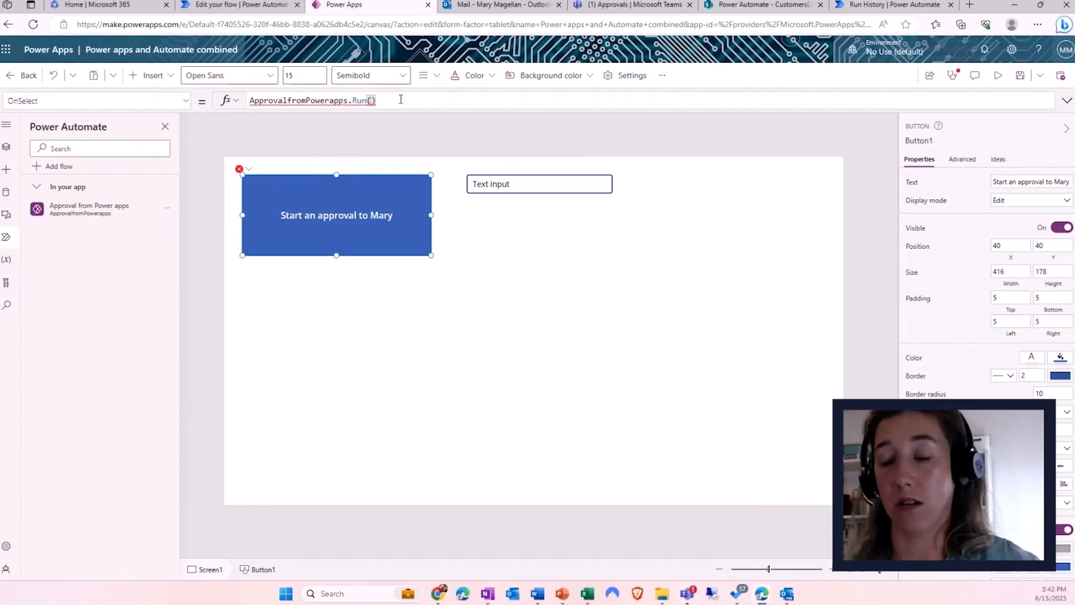
click(393, 106)
key(BackSpace)
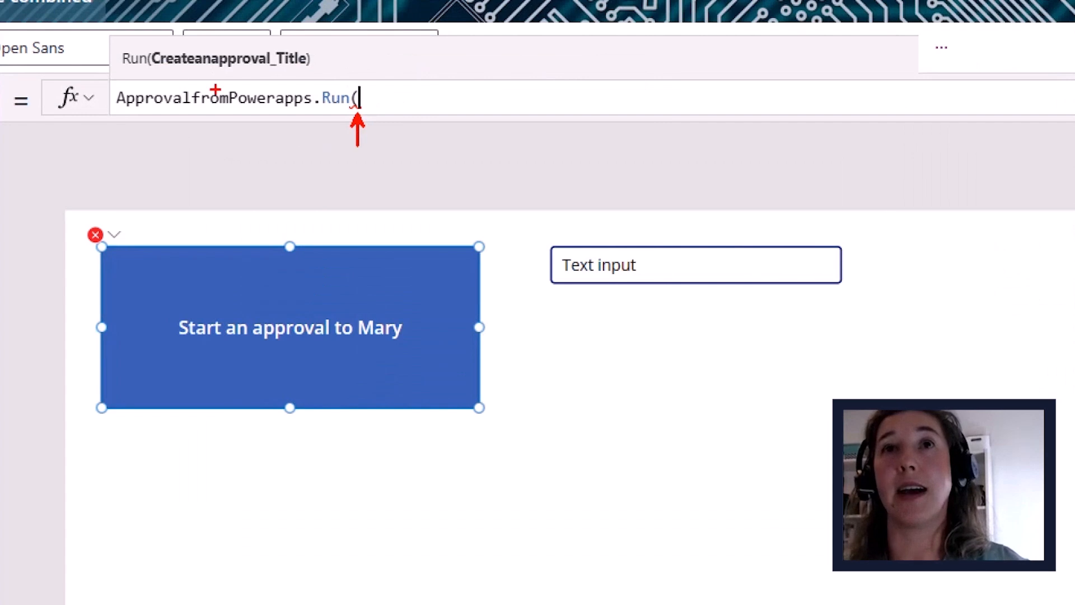
drag(147, 50, 395, 77)
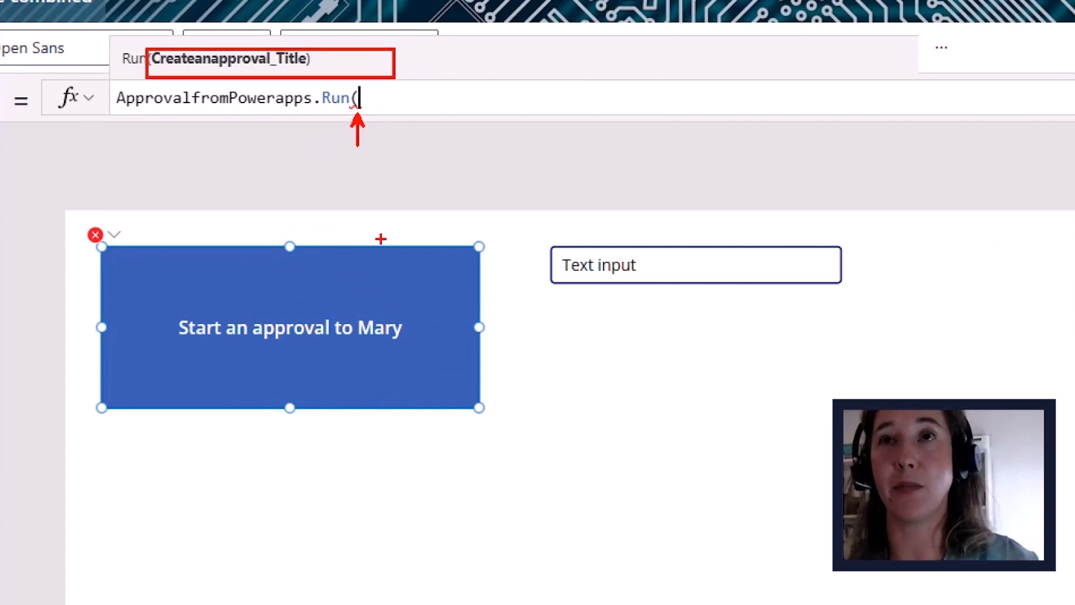
drag(595, 235, 529, 208)
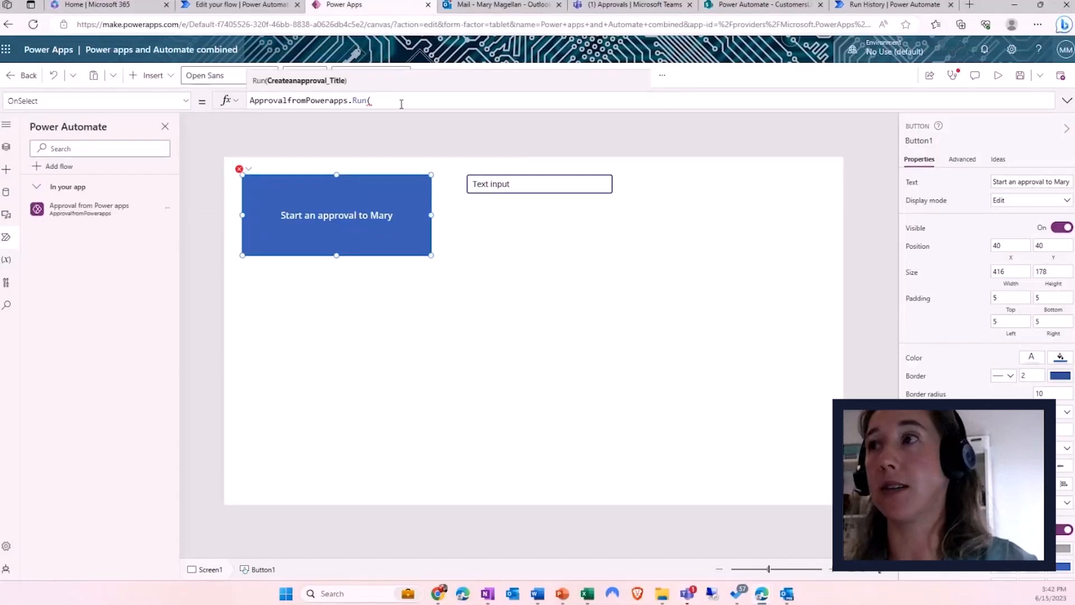
text(iRes)
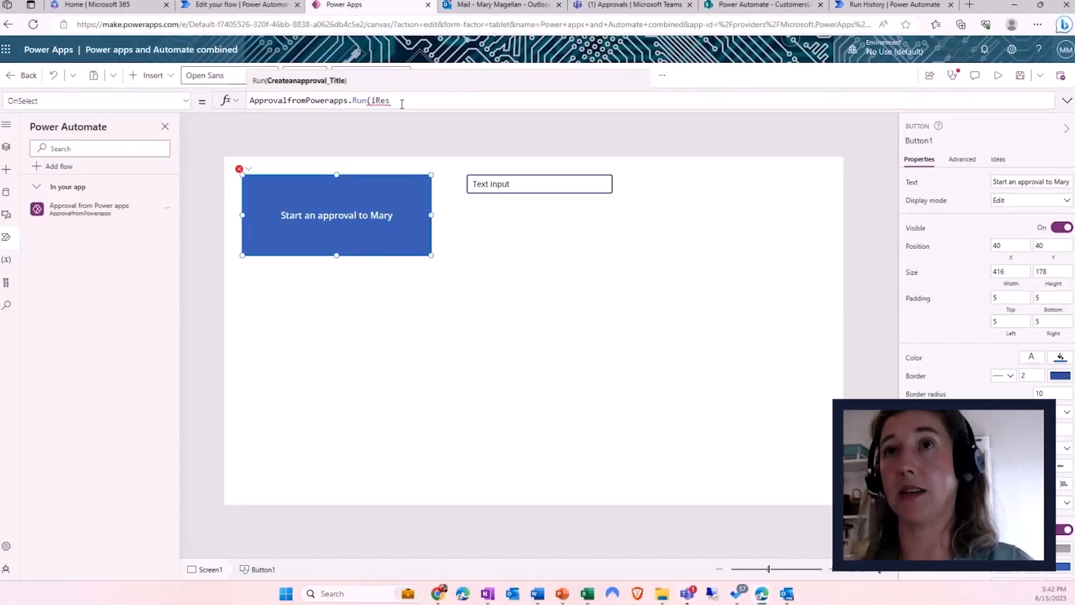
key(BackSpace)
text(ques)
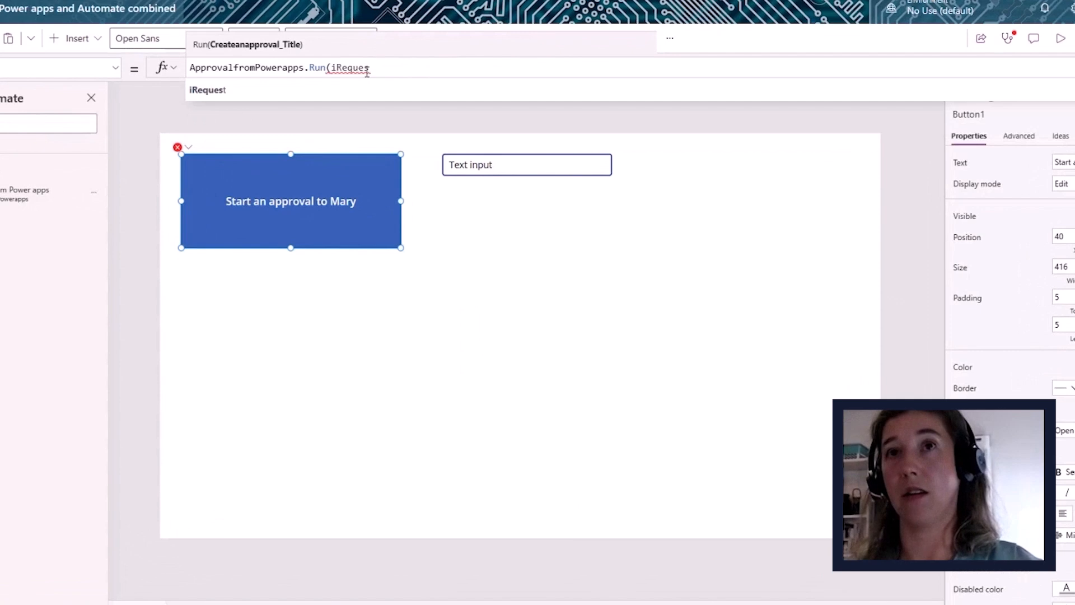
text(t.)
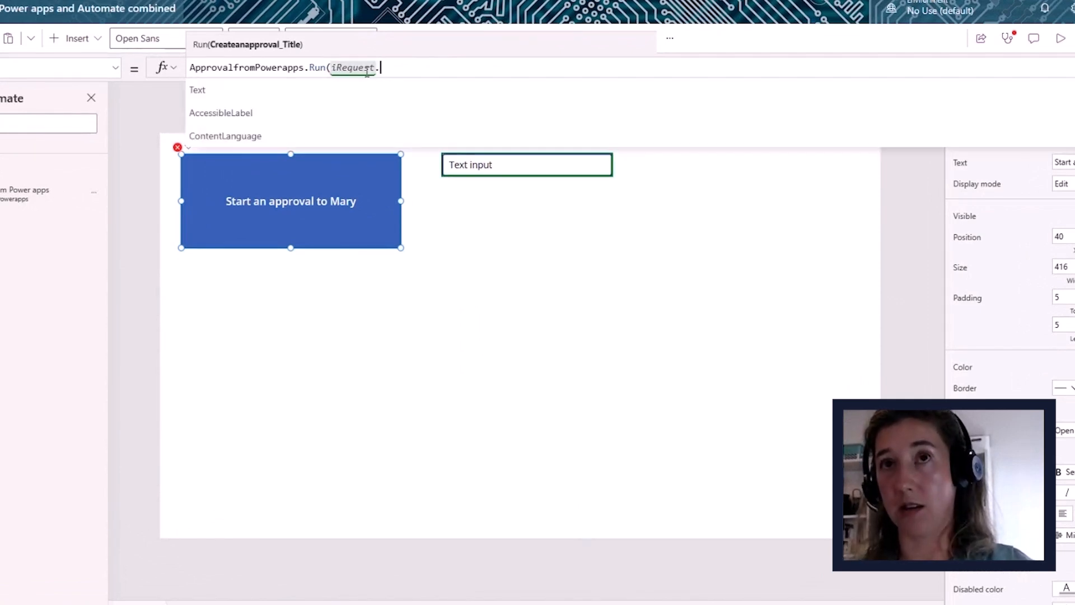
key(Tab)
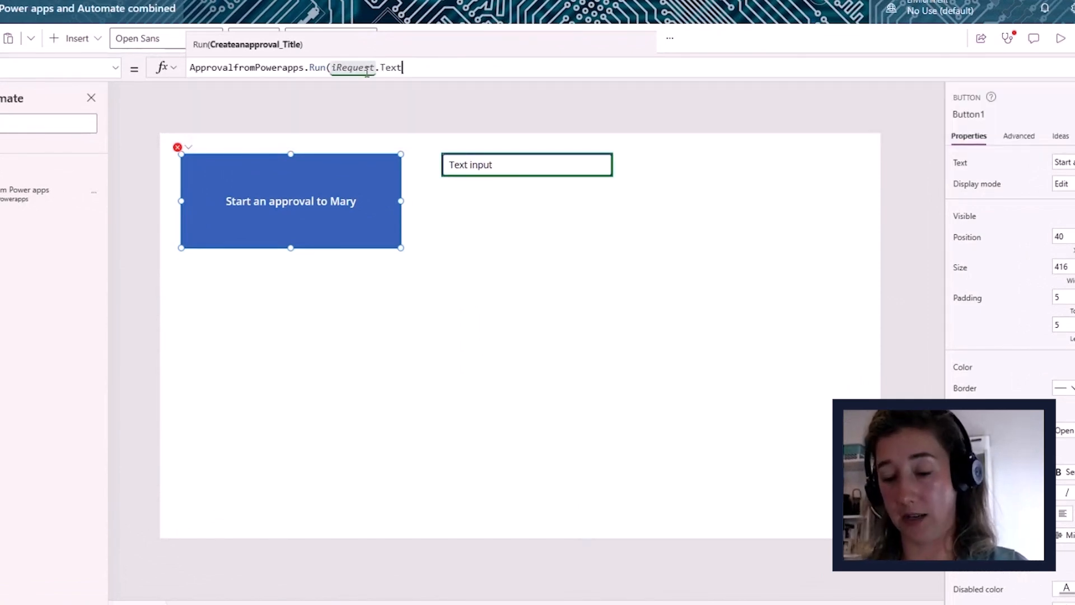
text())
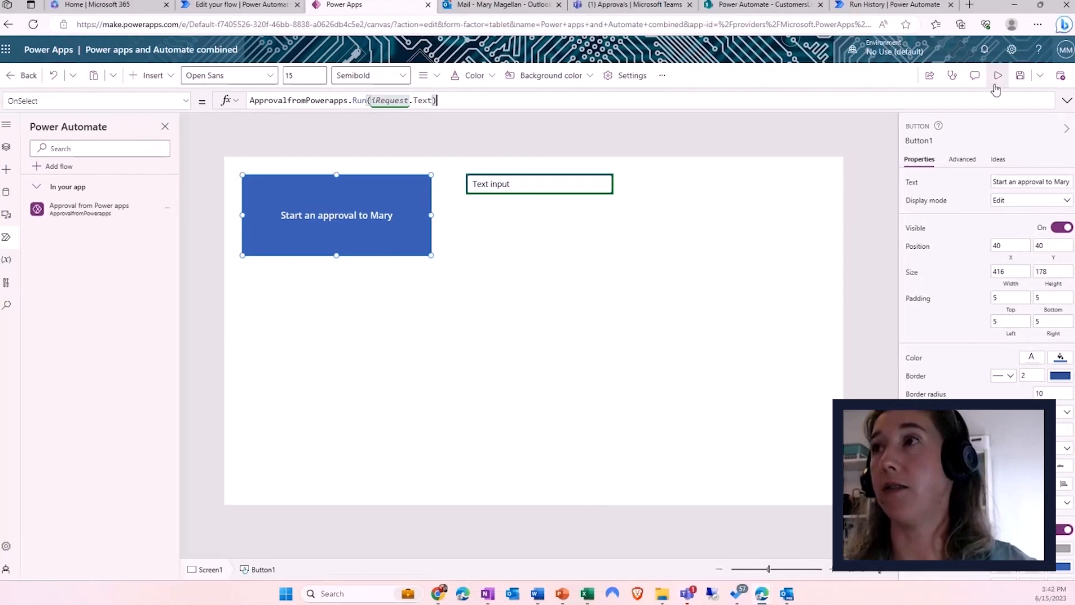
click(997, 84)
- Submit 'Please let me order pizza!' as an approval from the preview, then view Teams Approvals
drag(500, 106, 446, 107)
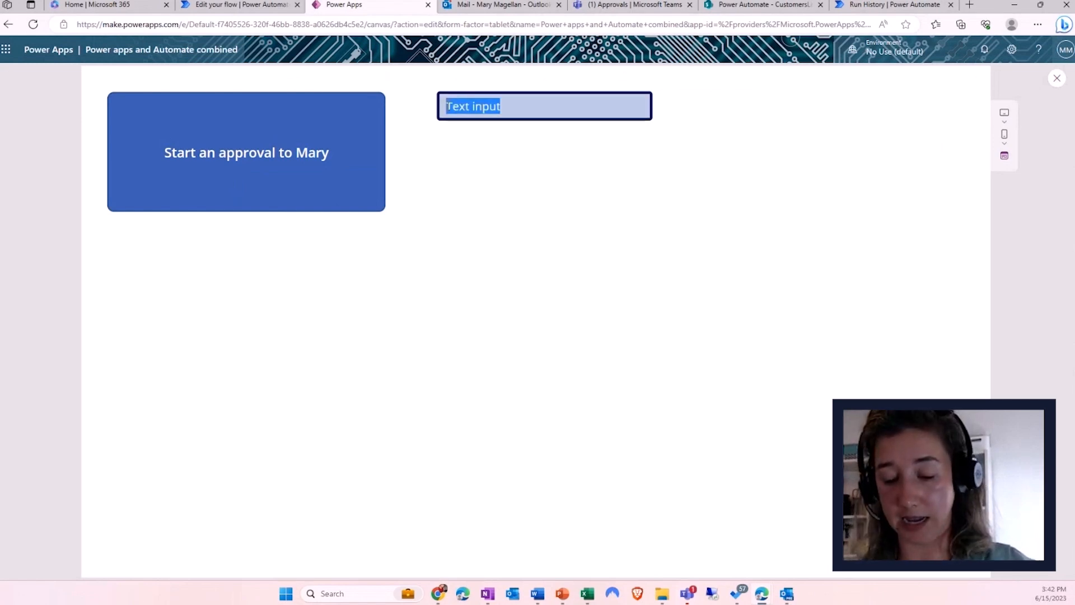
text(Please let me order pizza!)
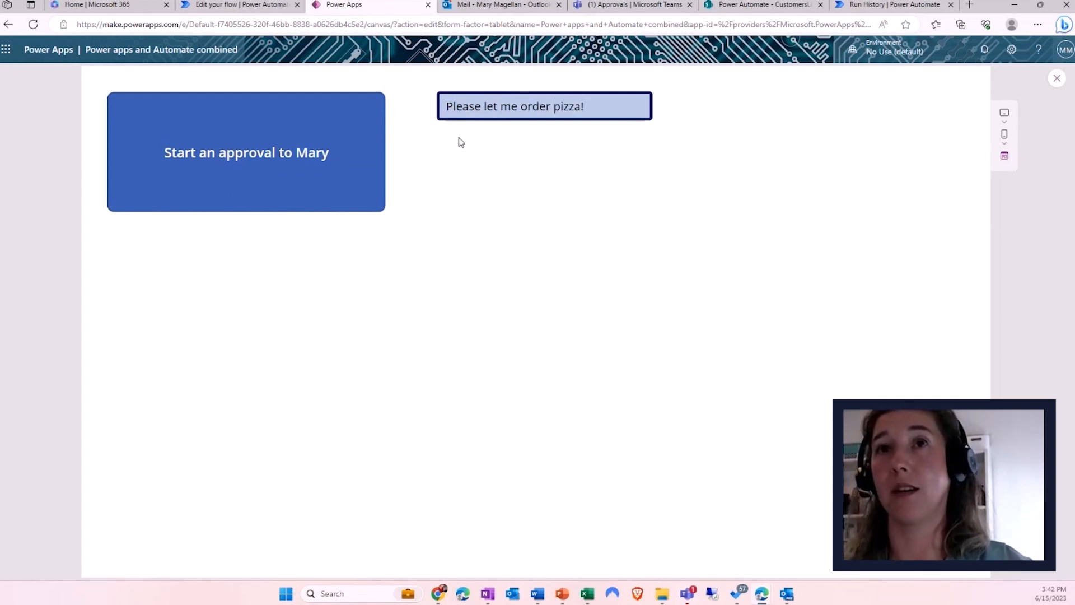
click(190, 171)
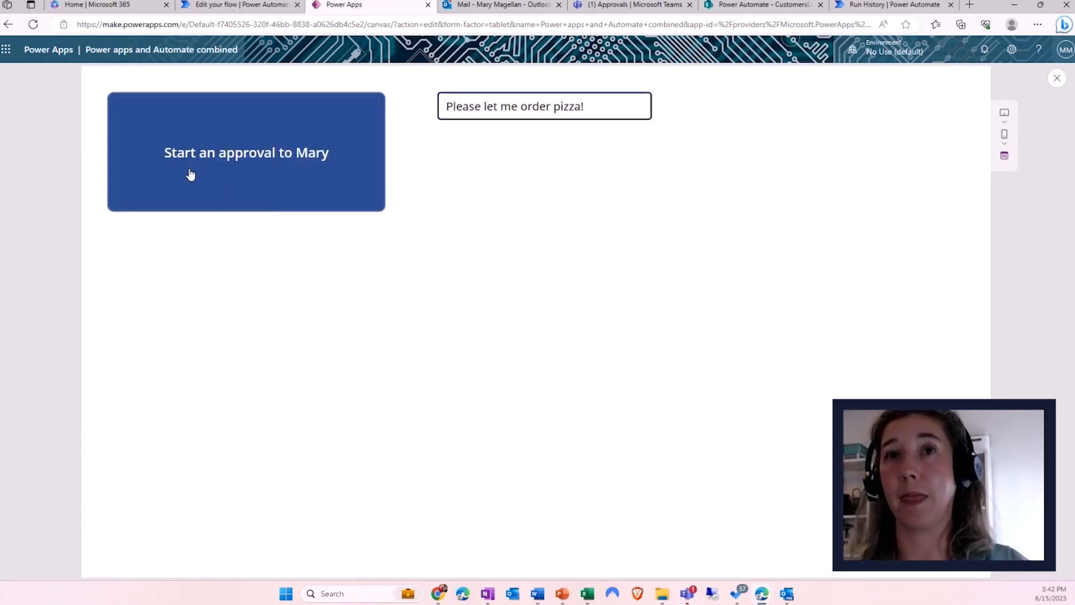
click(586, 11)
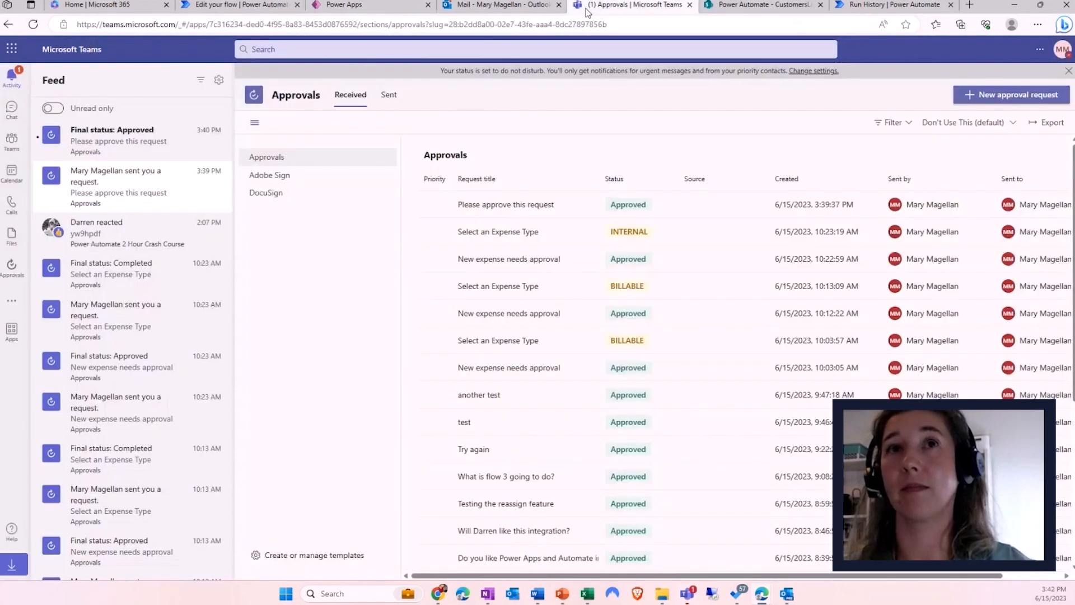
- Approve the pizza request with the comment 'Yes order away!', then return to Power Apps
click(101, 163)
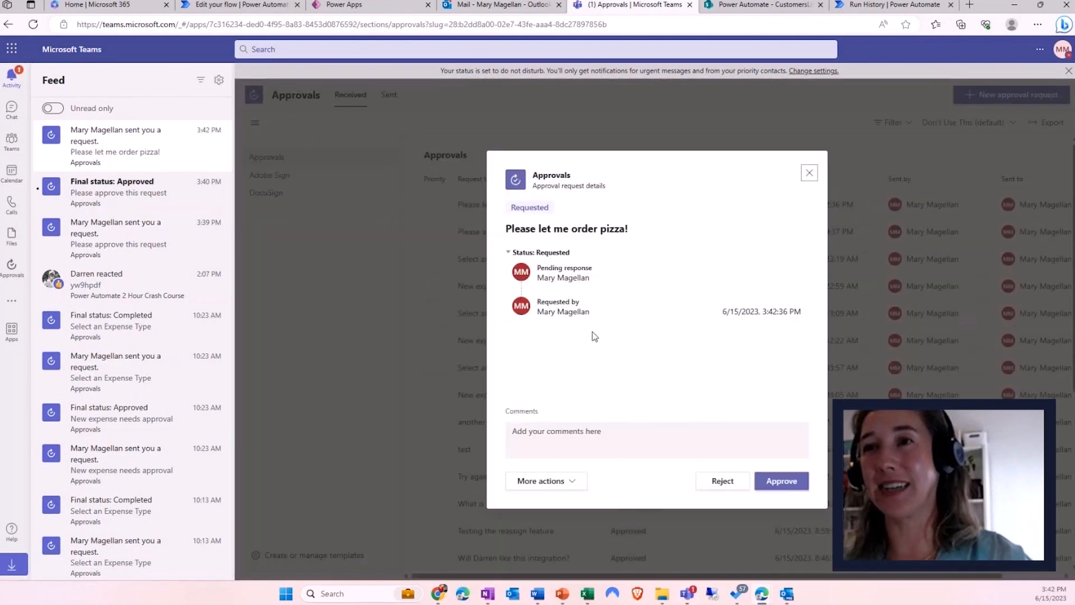
click(593, 442)
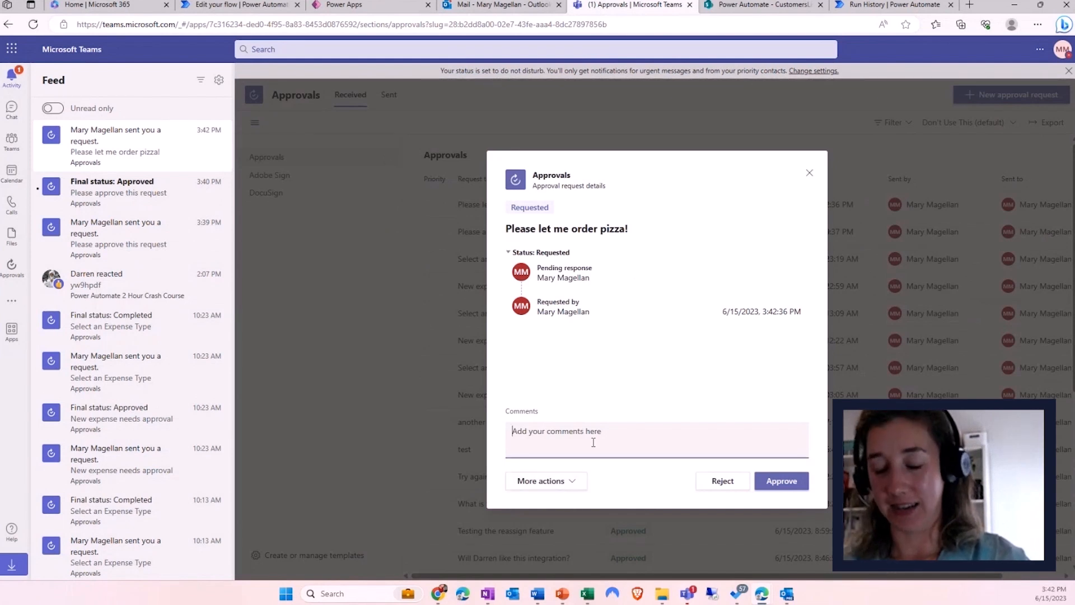
text(Yes order away!)
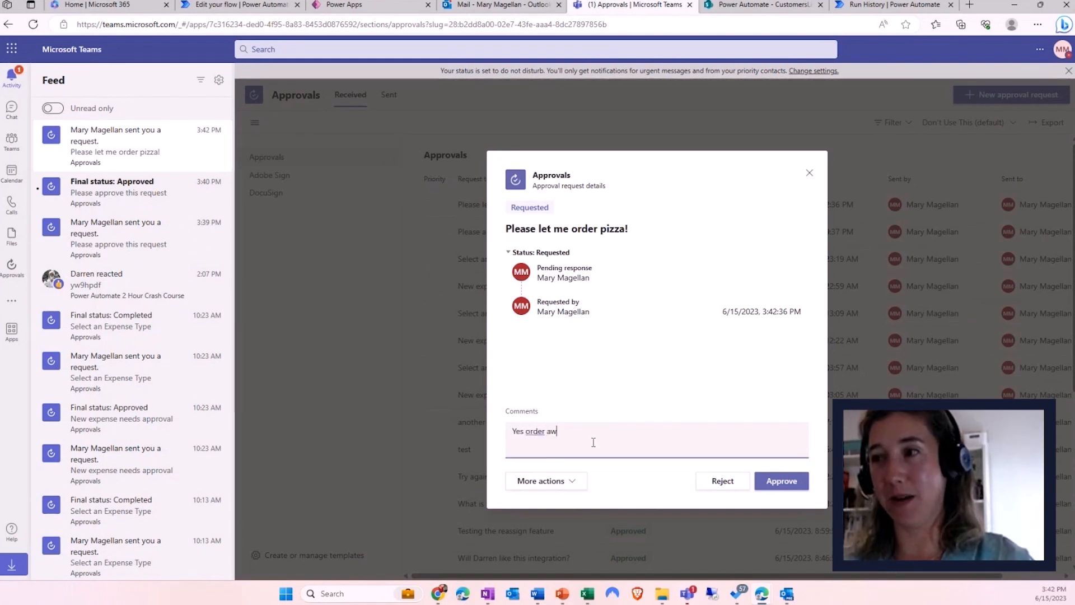
click(780, 483)
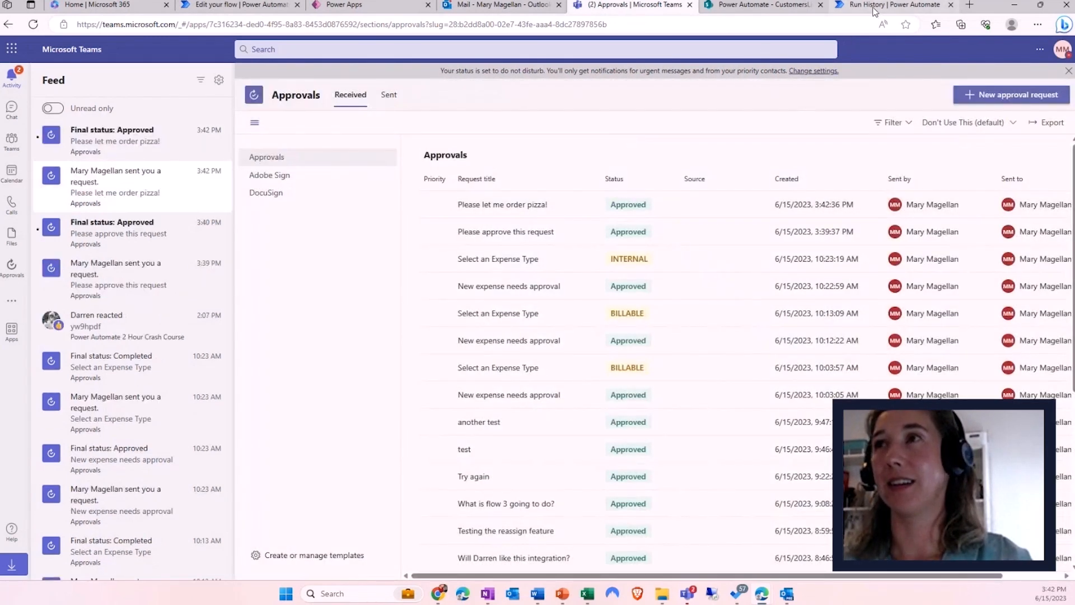
click(370, 11)
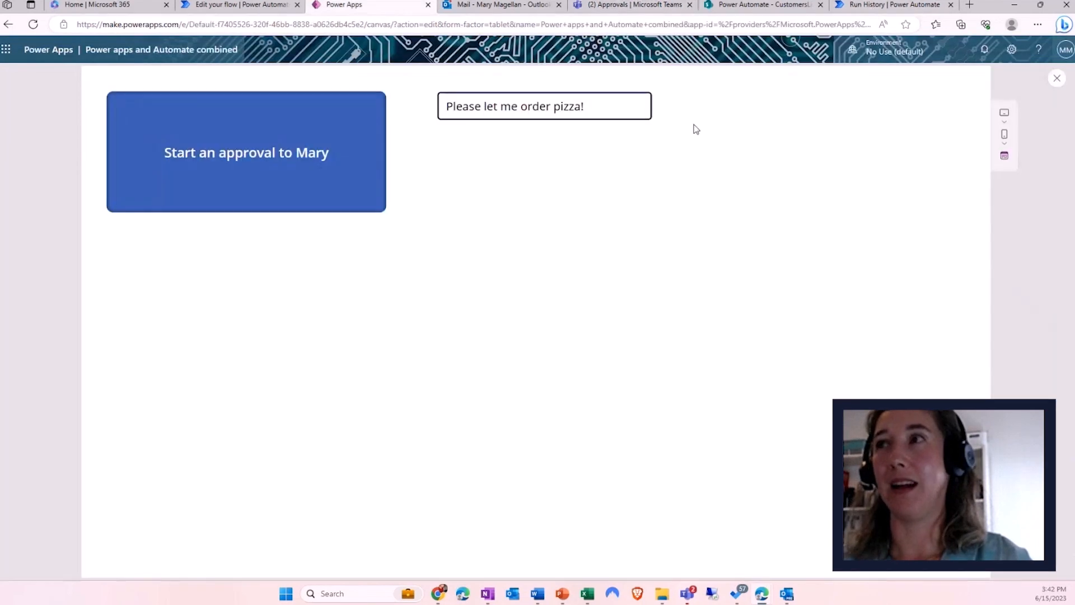
- Close the app preview and go back to the flow's Power Automate run history
click(1057, 78)
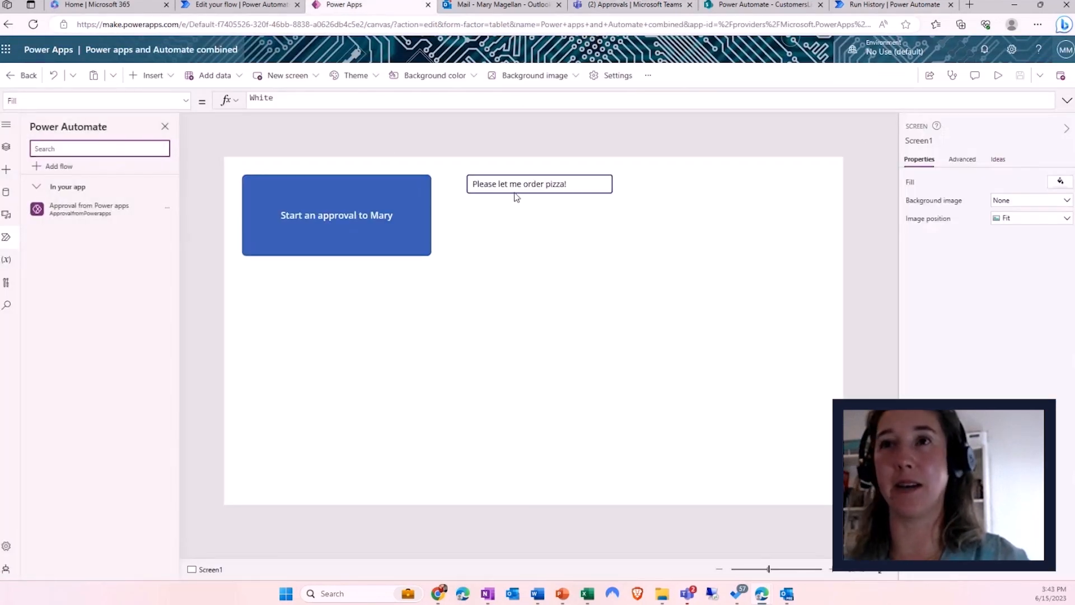
key(alt+Tab)
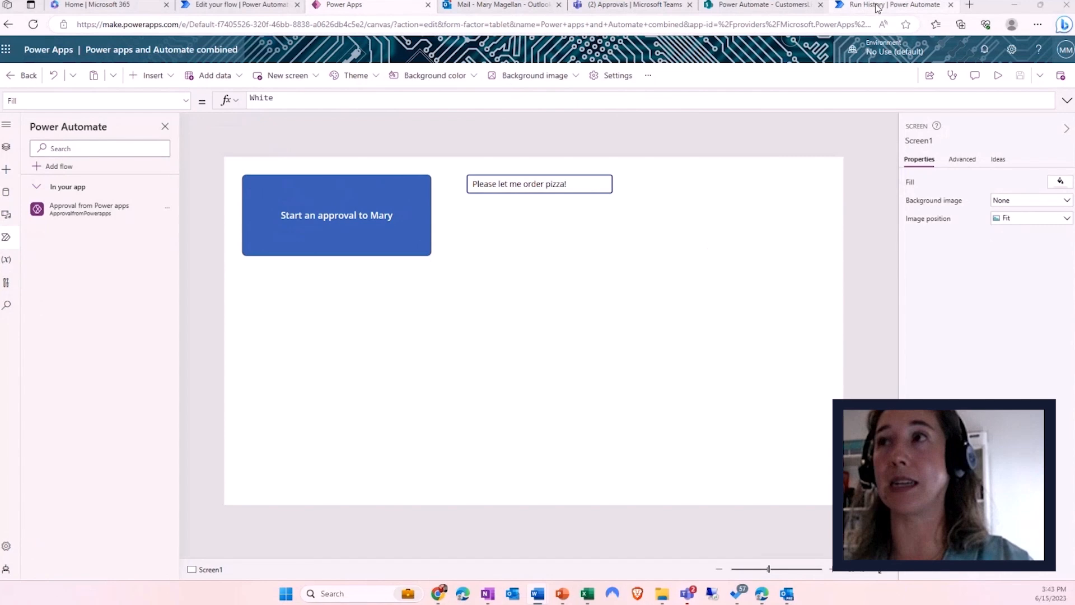
click(902, 6)
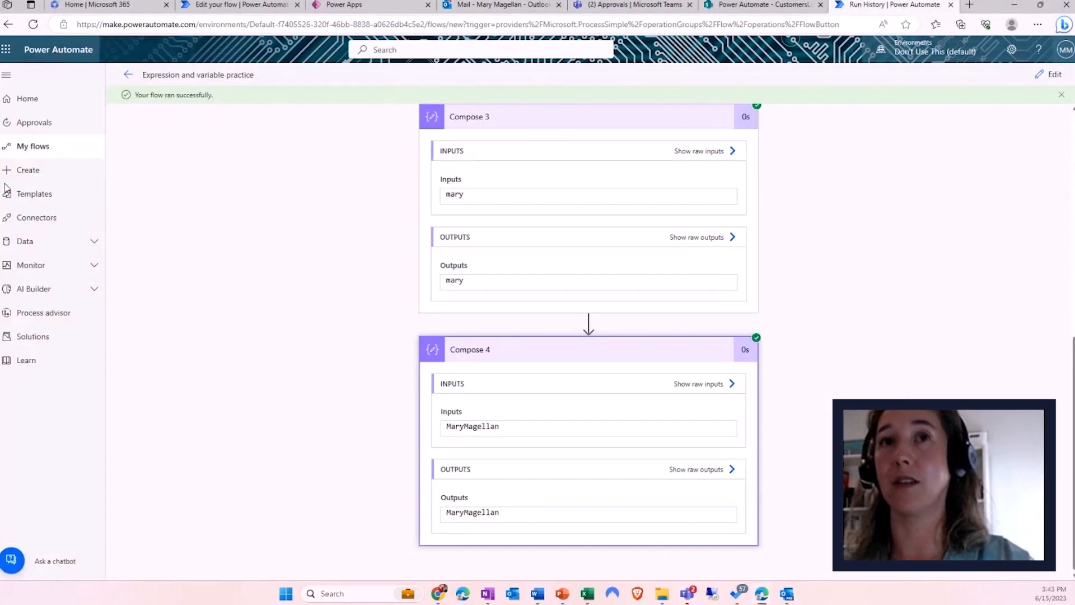
- From My flows, create an instant cloud flow triggered by PowerApps
click(34, 150)
click(31, 172)
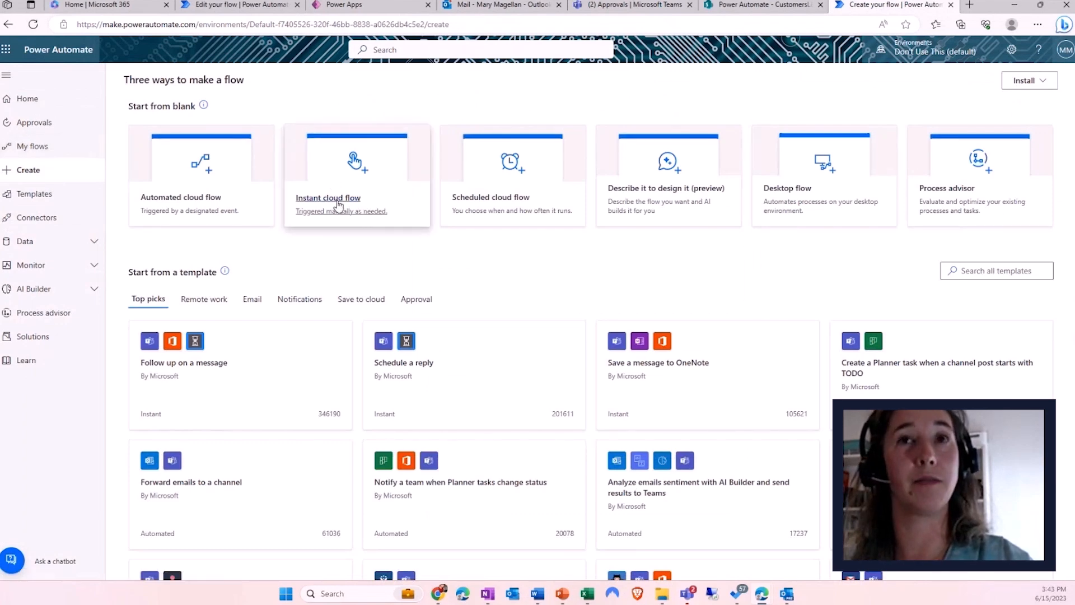
click(339, 206)
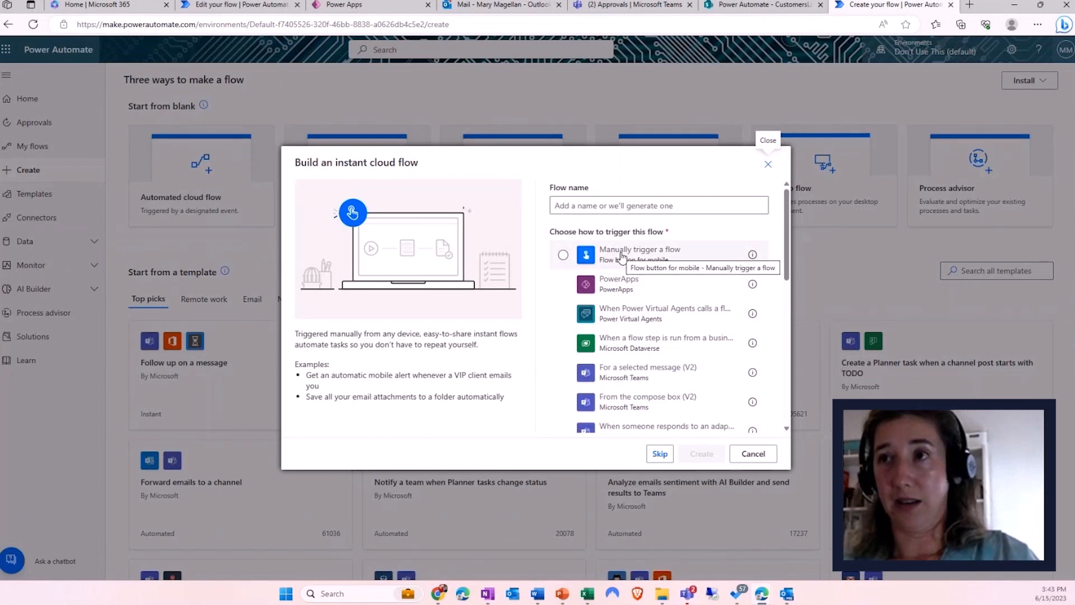
click(610, 291)
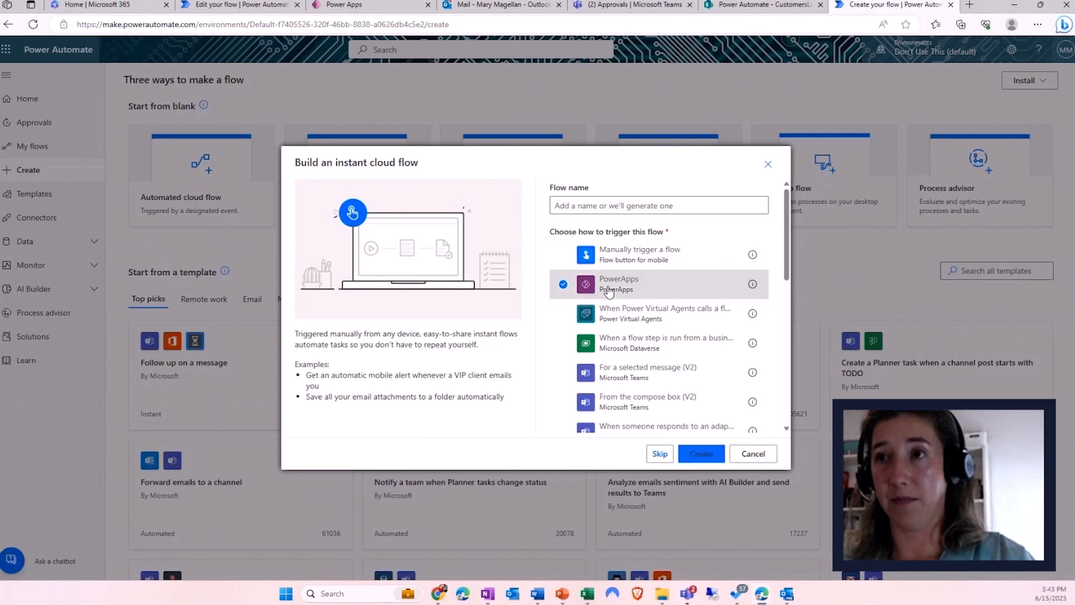
click(707, 453)
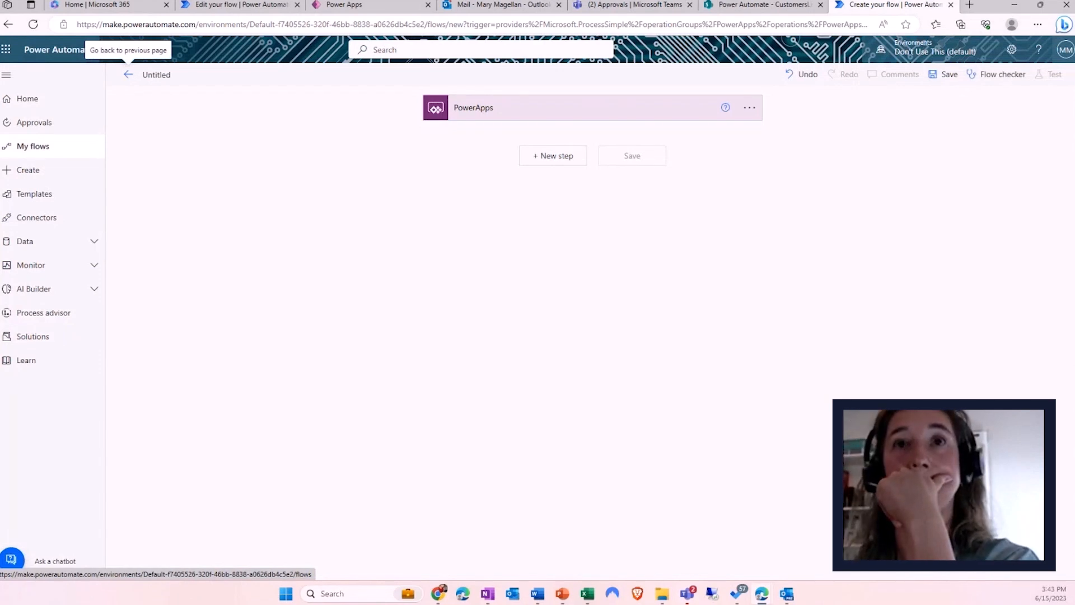
- Rename the untitled flow to 'Power Apps v2'
click(156, 75)
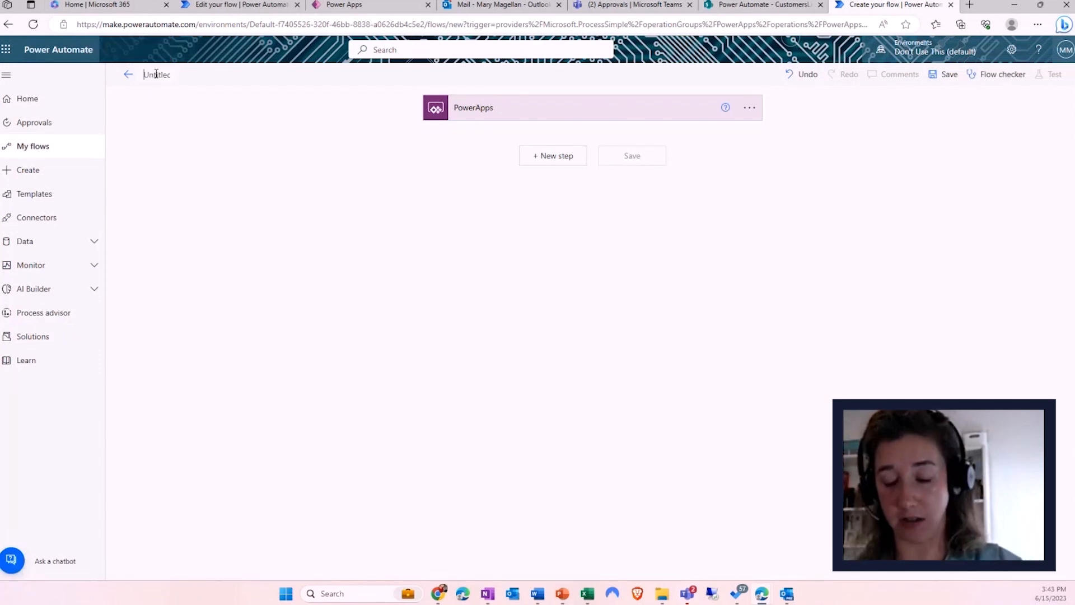
key(ctrl+a)
text(Power)
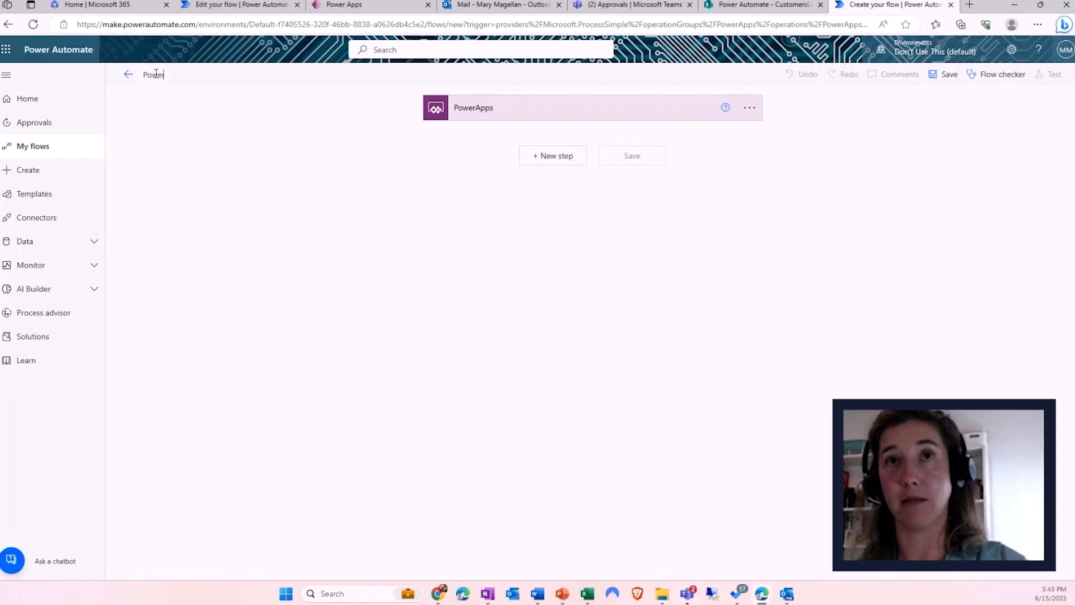
text( Apps v2)
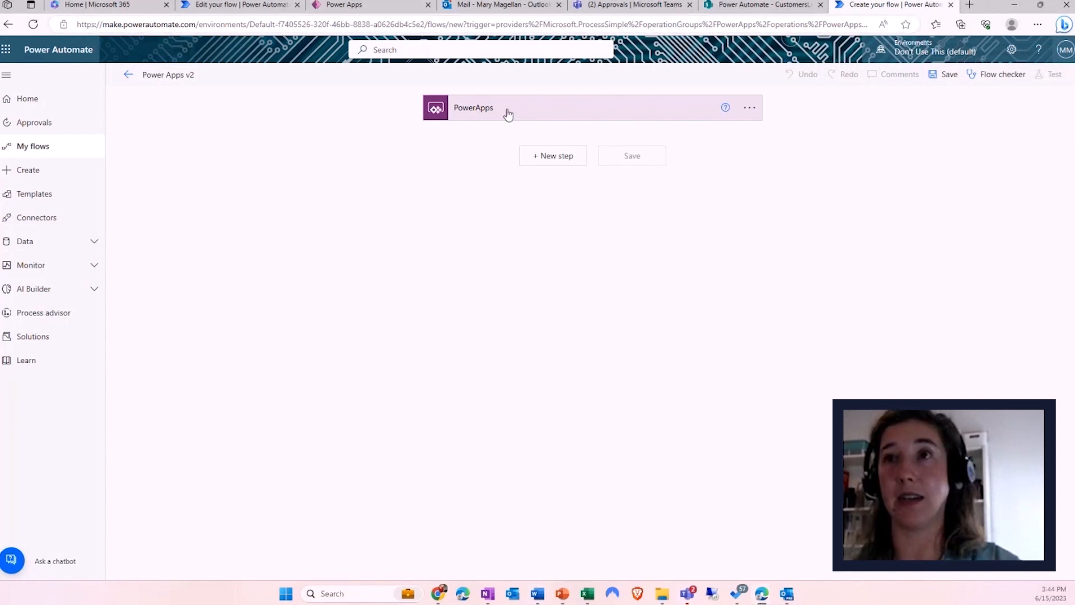
- Add an Approvals 'Create an approval' action after the PowerApps trigger
click(538, 160)
text(approval)
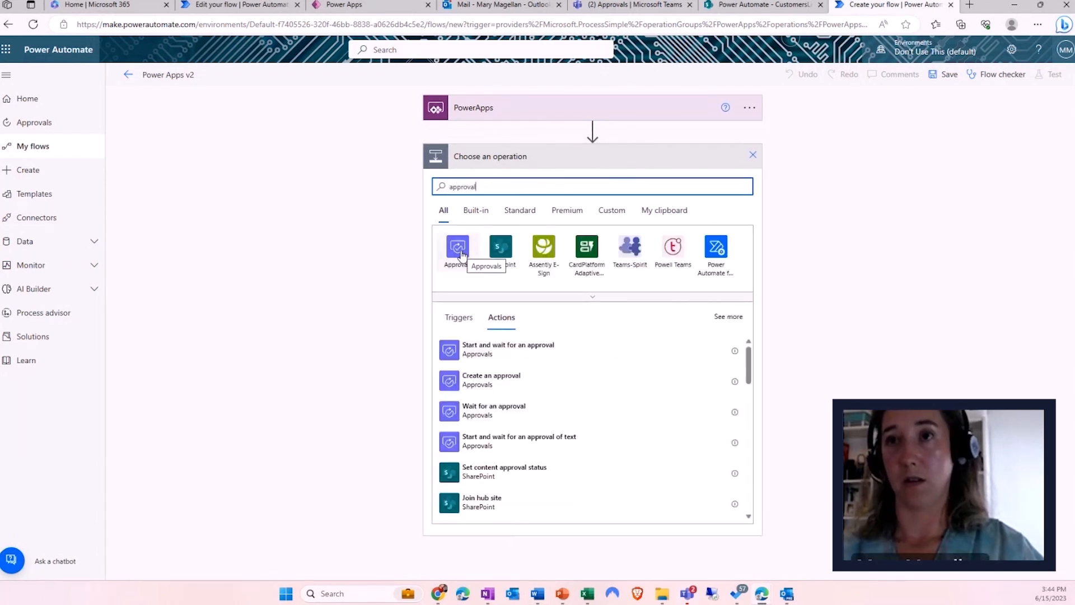
click(456, 247)
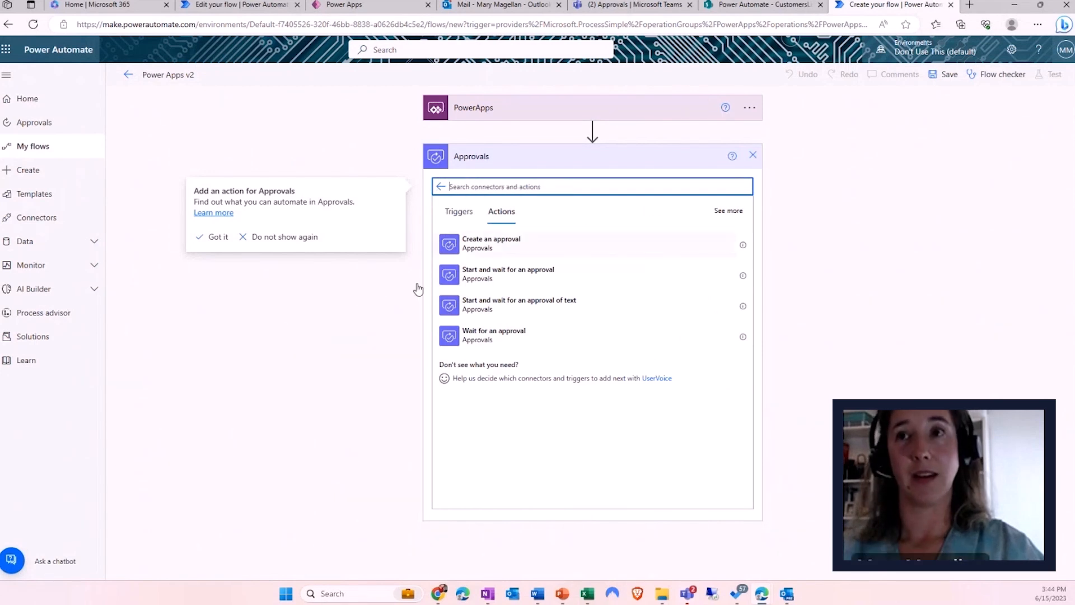
click(478, 247)
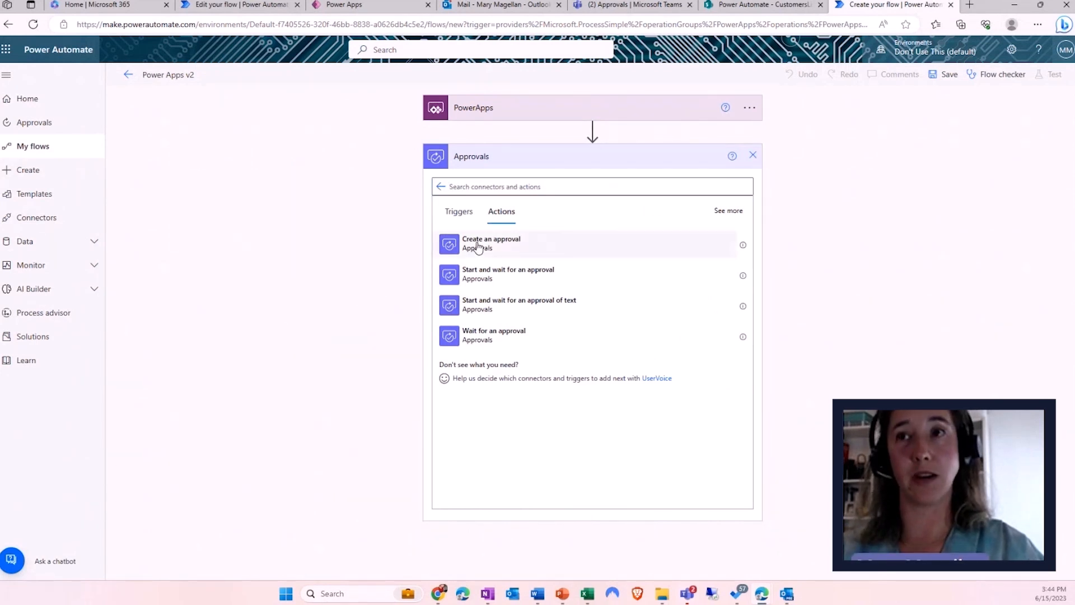
click(540, 188)
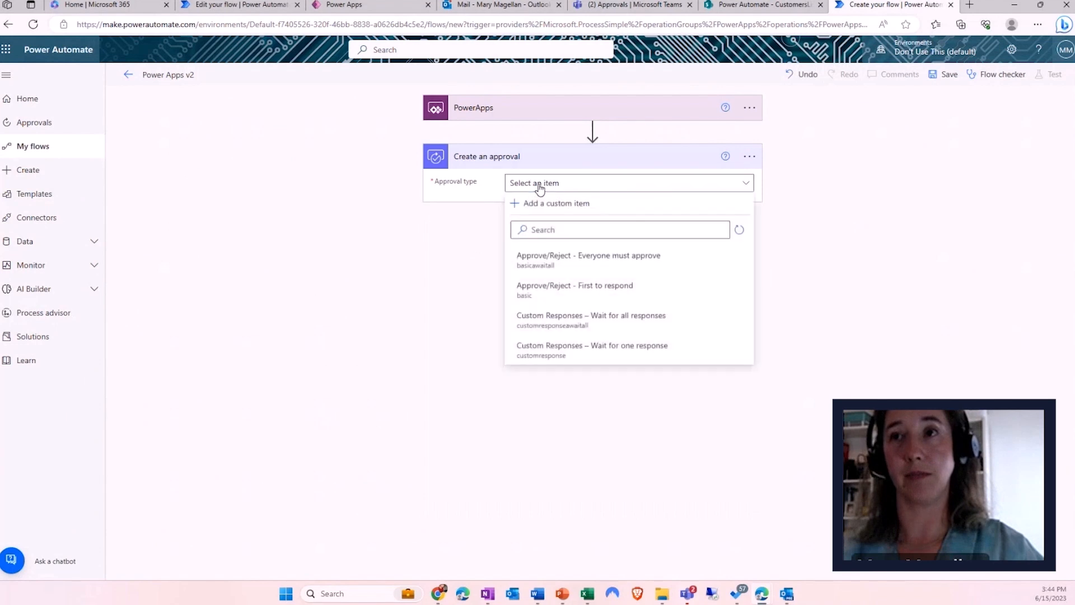
- Make the approval Approve/Reject – First to respond, titled from PowerApps, assigned to one approver
click(555, 289)
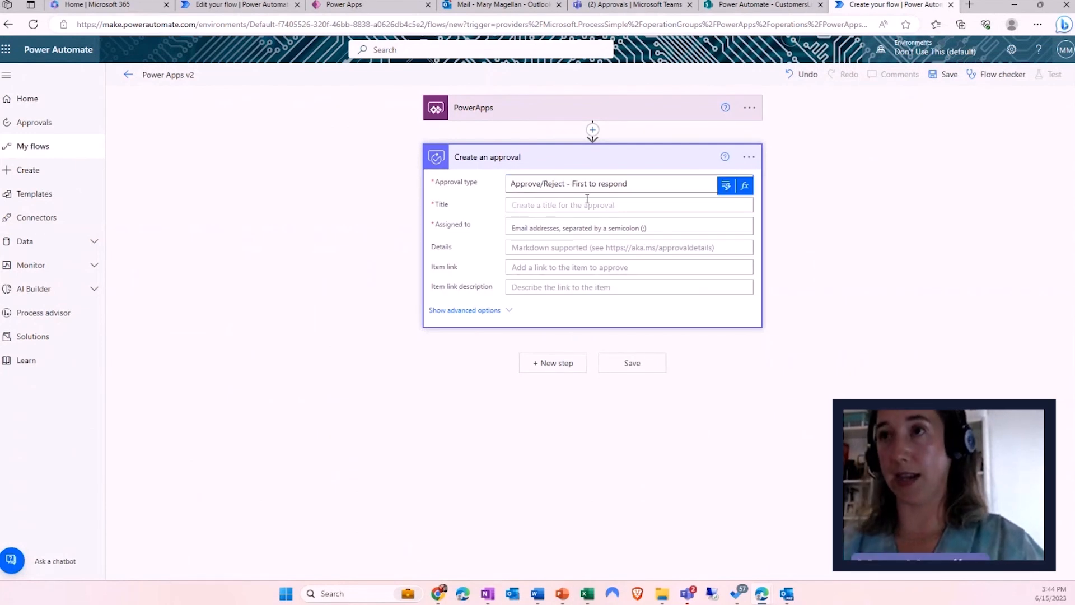
click(726, 186)
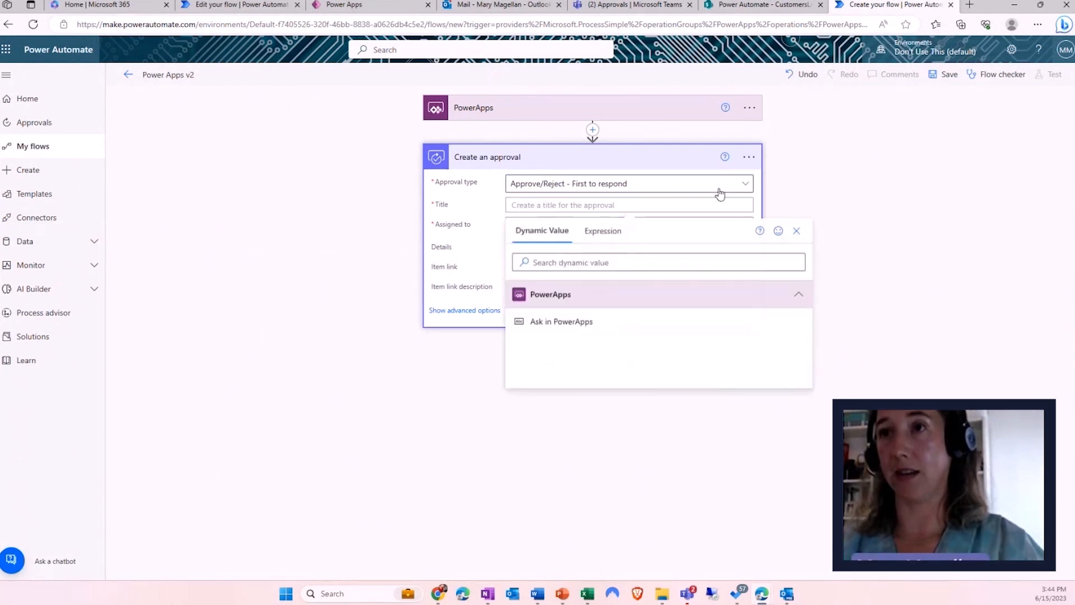
click(559, 323)
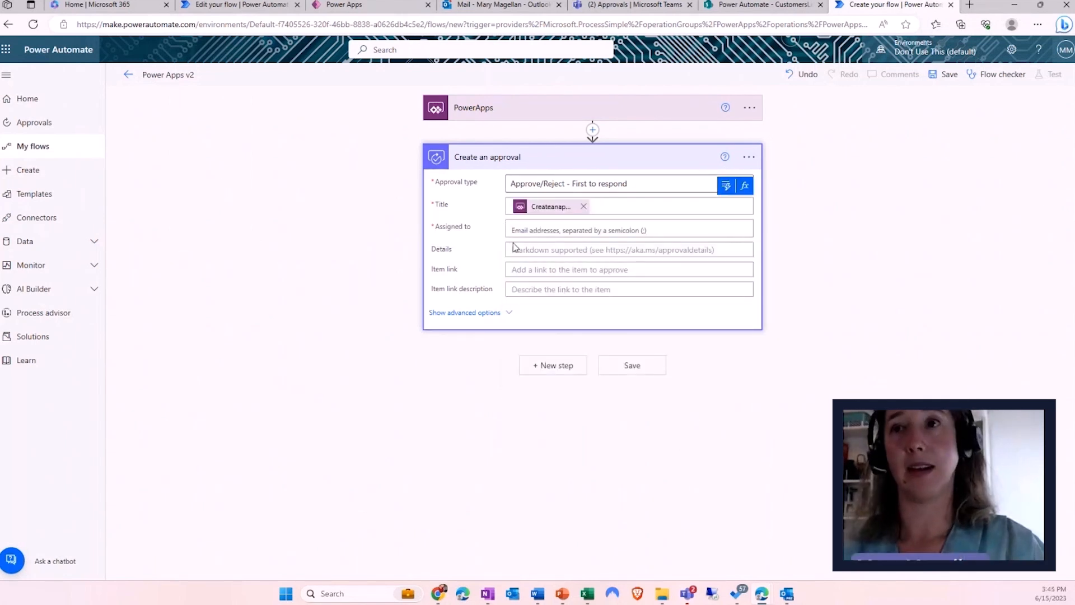
click(534, 230)
text(mary)
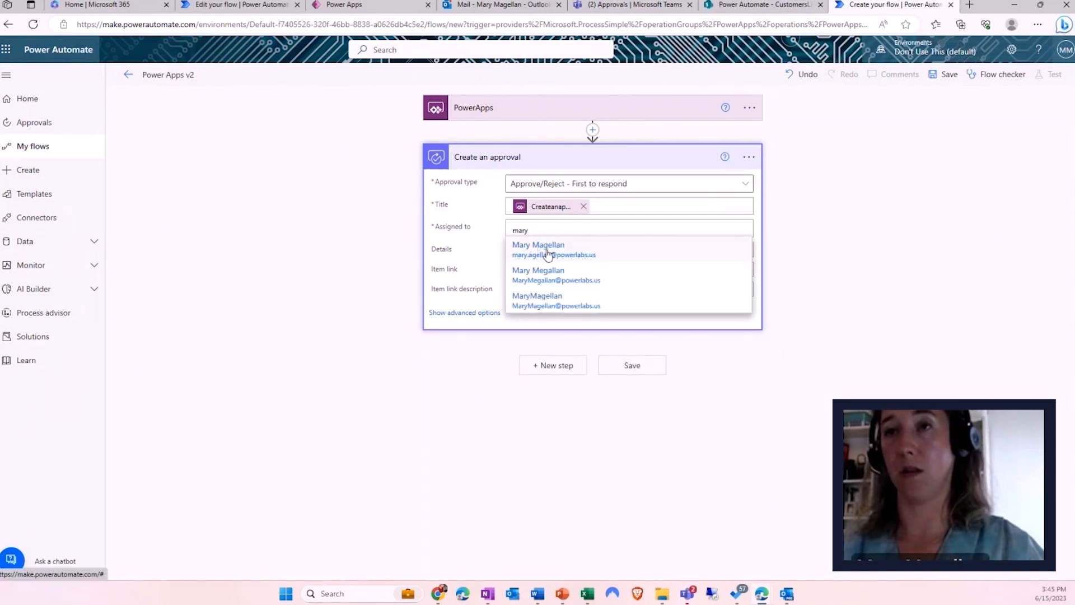
click(547, 249)
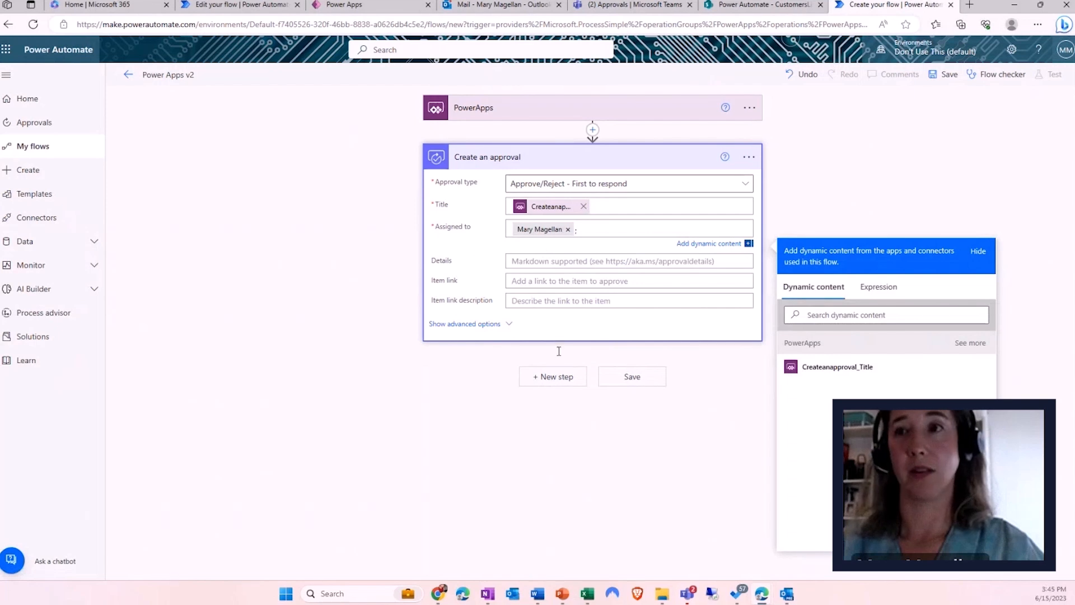
- Show the approval's advanced options and open the Enable reassignment choices
click(479, 329)
click(476, 325)
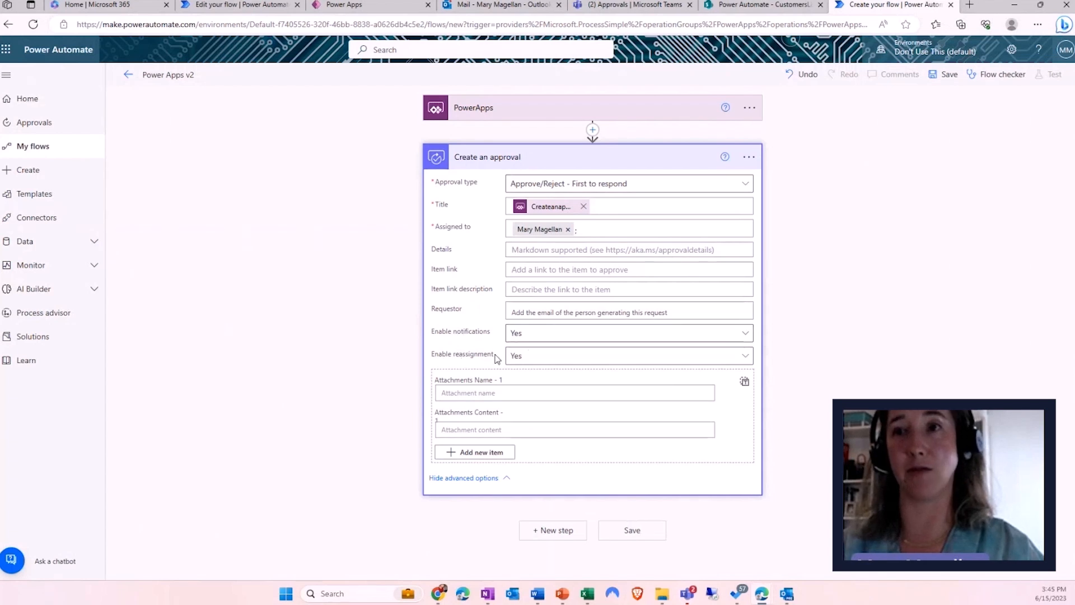
click(521, 360)
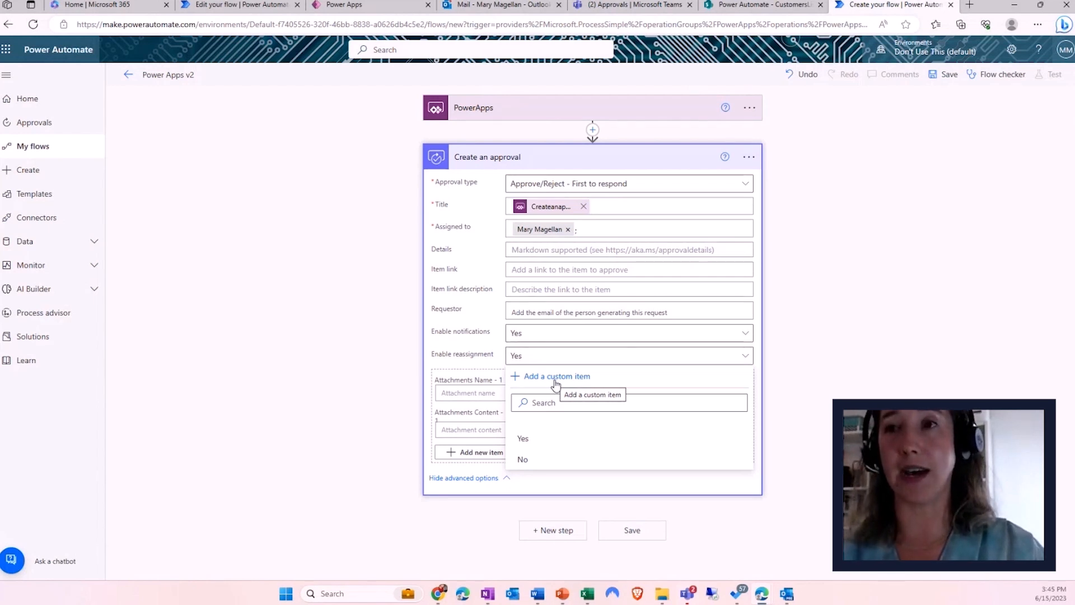
- Begin a custom Enable reassignment value from dynamic content, then leave it for Power Apps
click(556, 378)
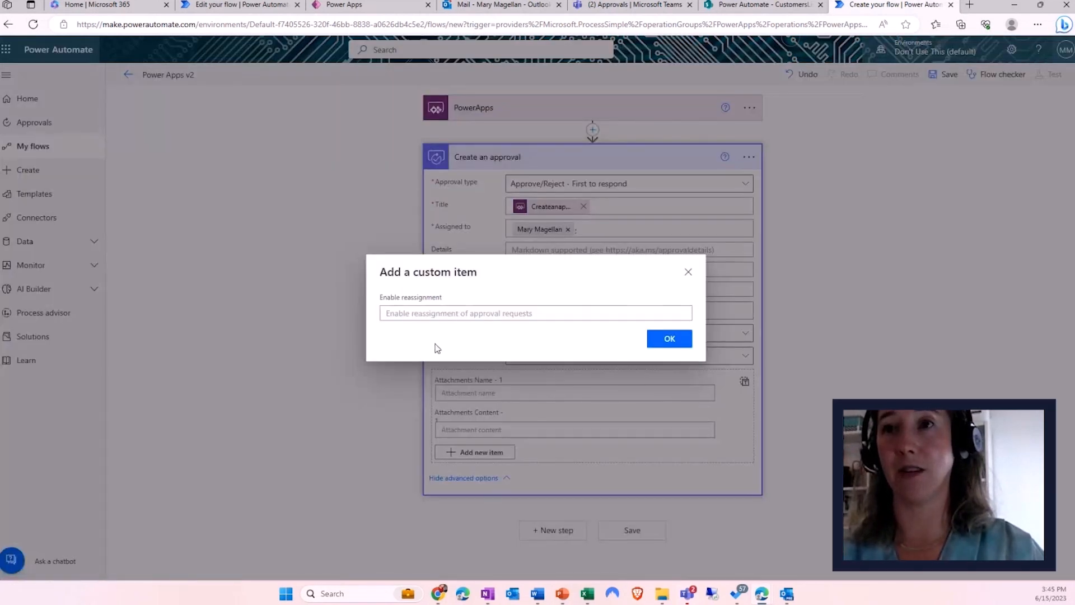
click(406, 313)
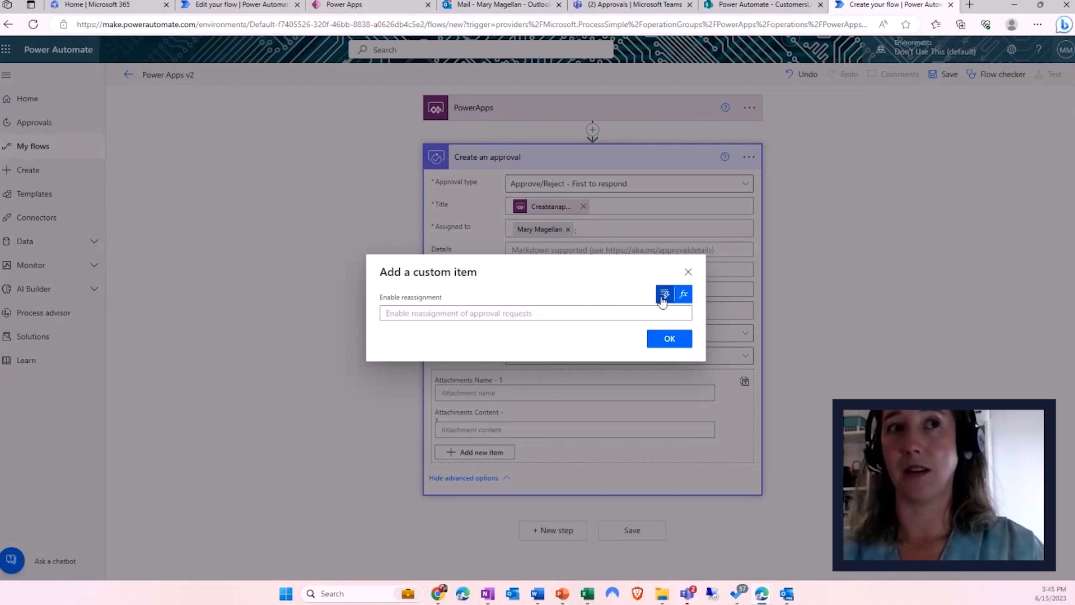
click(664, 295)
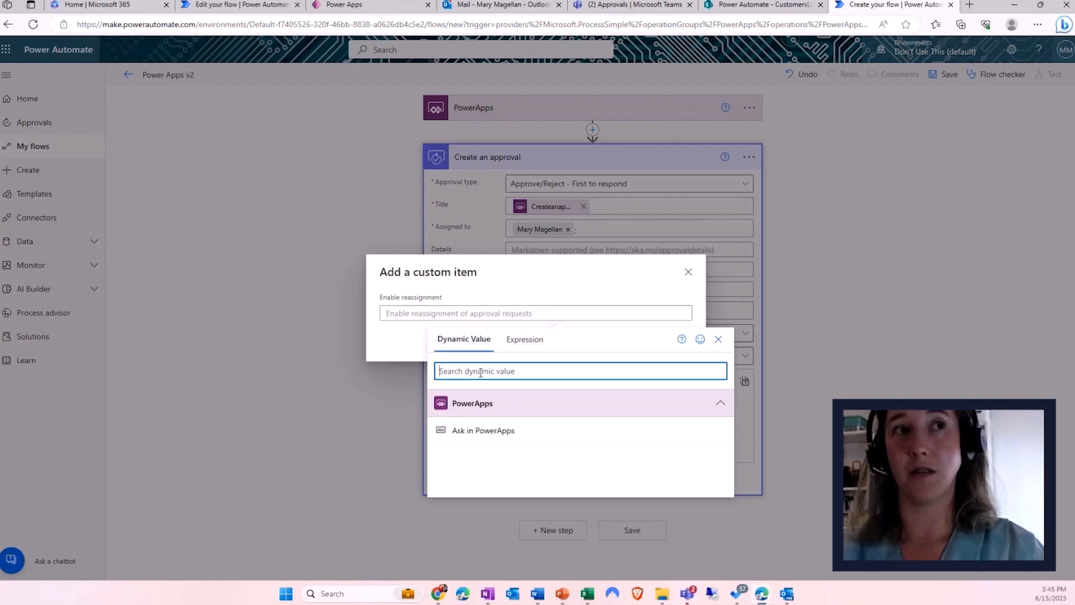
text(Allow)
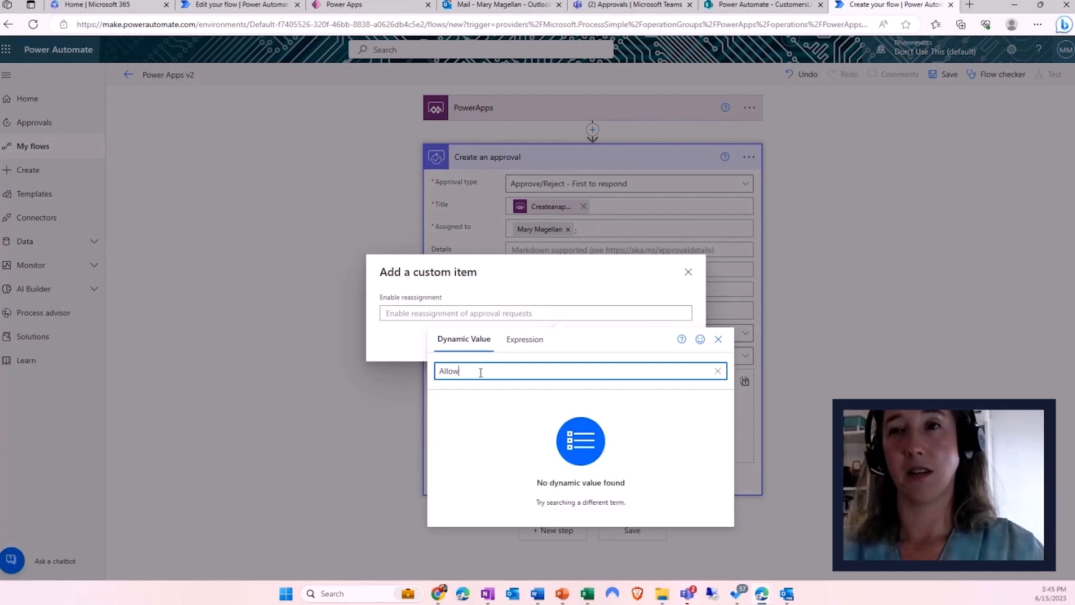
key(BackSpace)
key(BackSpace)
key(BackSpace)
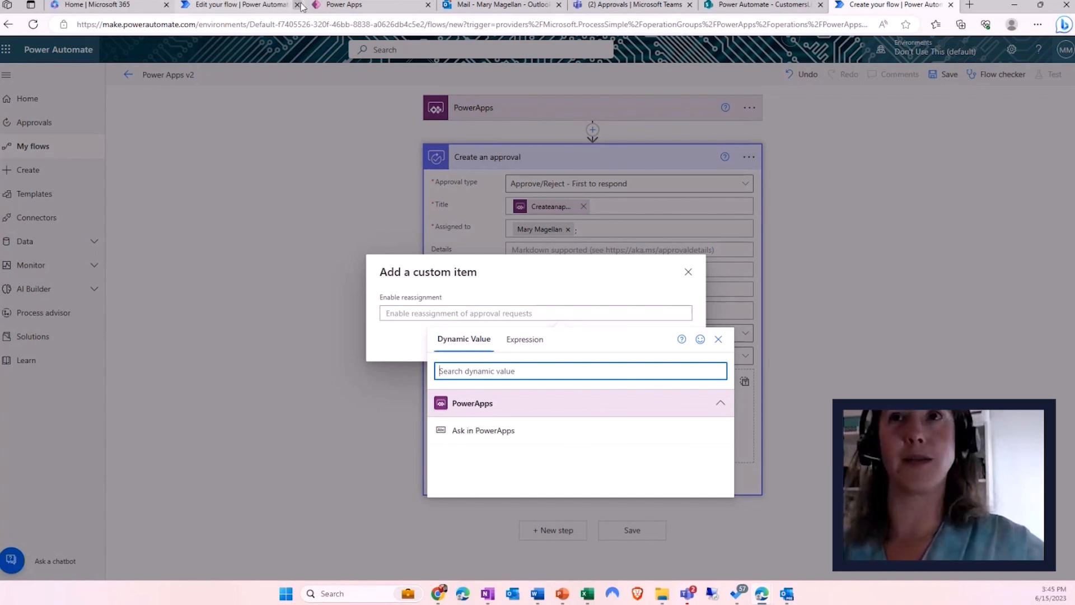
click(364, 9)
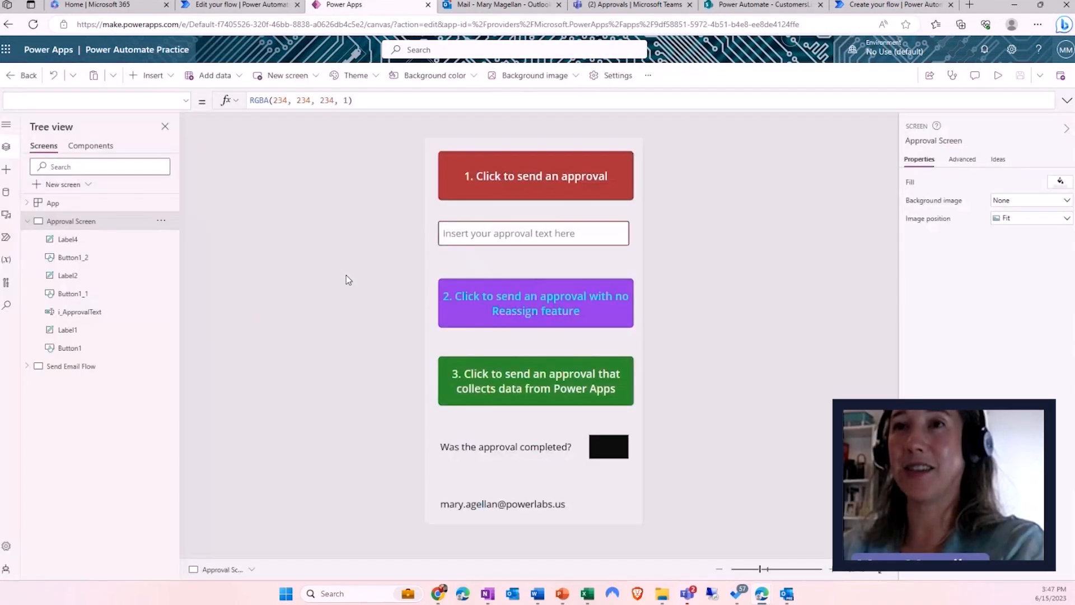
- Review Button1_1's PowerAppslab.Run(i_ApprovalText.Text,false) formula, then list the app's three connected flows
click(503, 314)
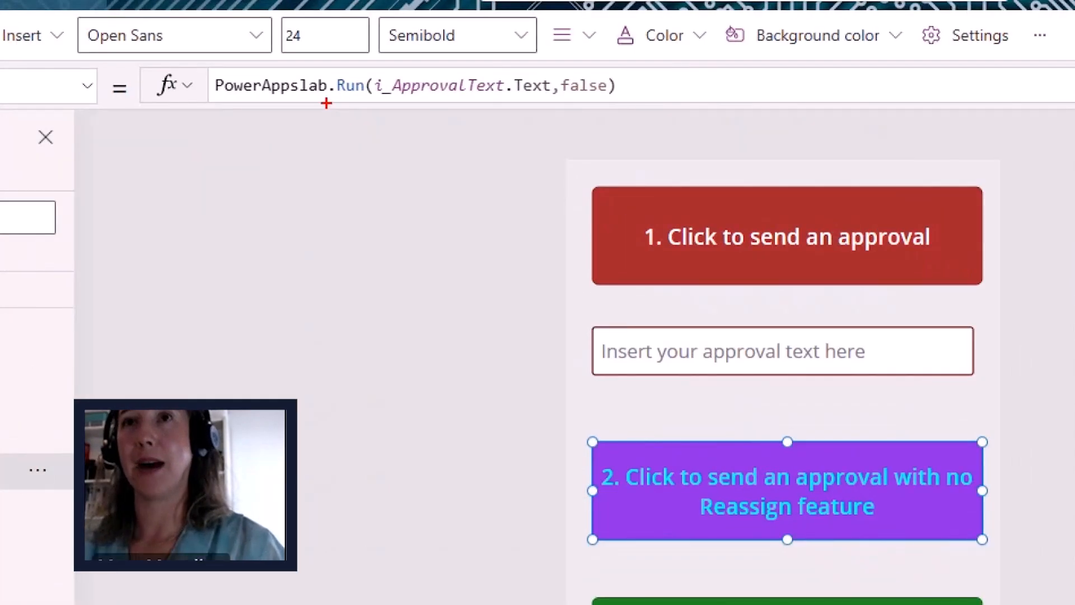
drag(398, 104, 502, 112)
drag(608, 348, 495, 379)
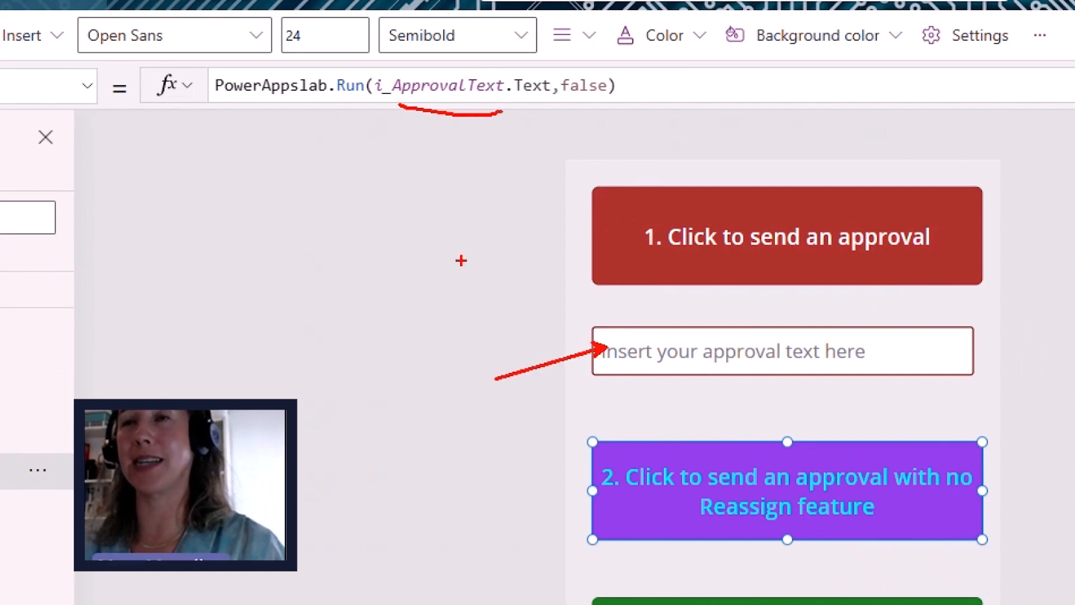
drag(571, 99, 557, 135)
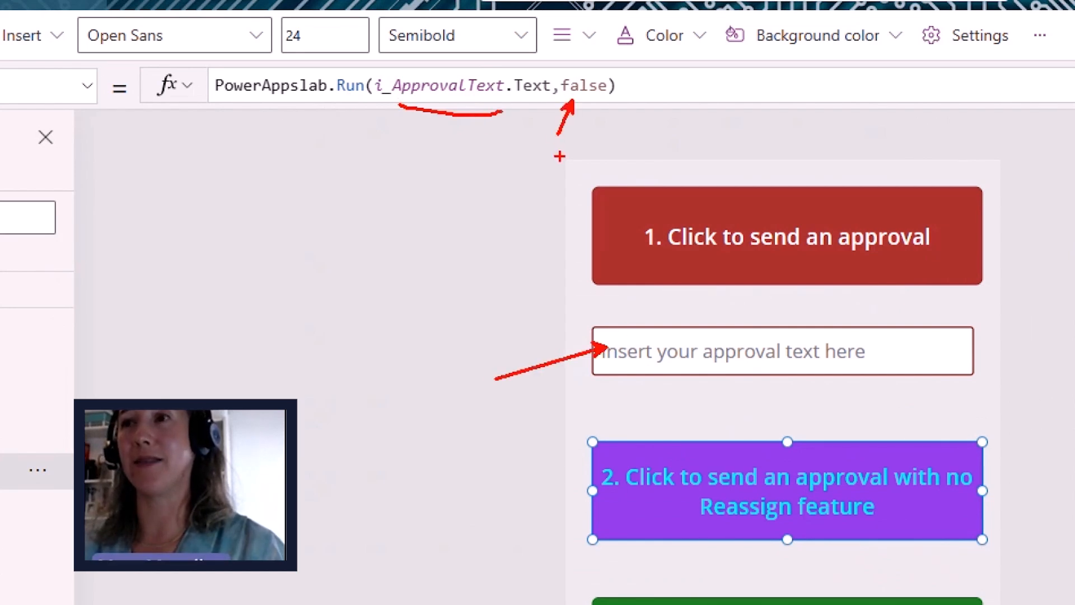
drag(616, 434, 556, 540)
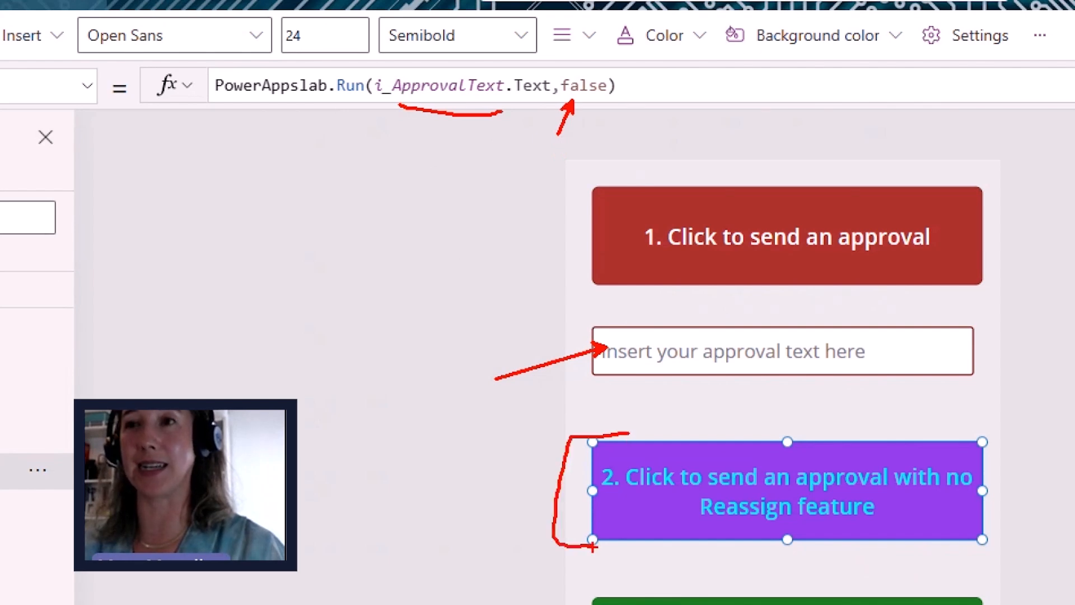
key(Escape)
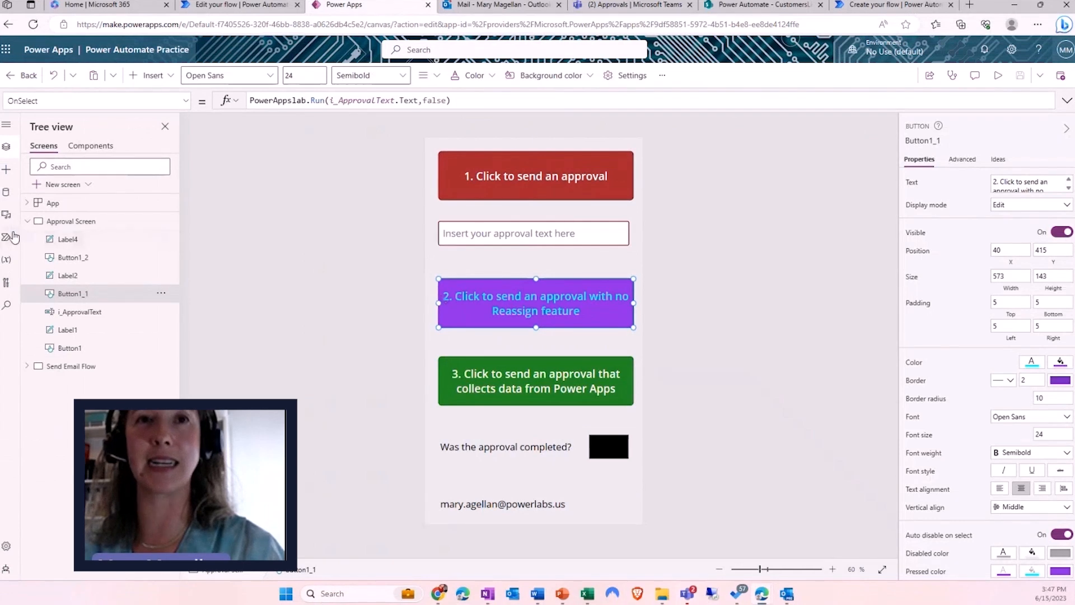
click(7, 239)
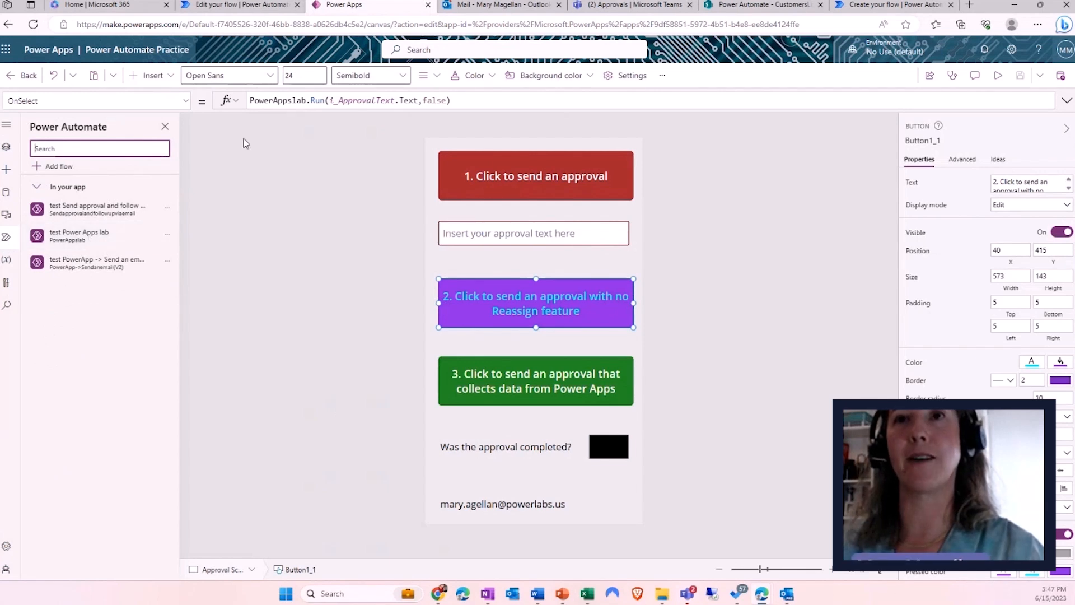
- Open the test Power Apps lab flow and expand its approval, wait and respond actions
click(167, 234)
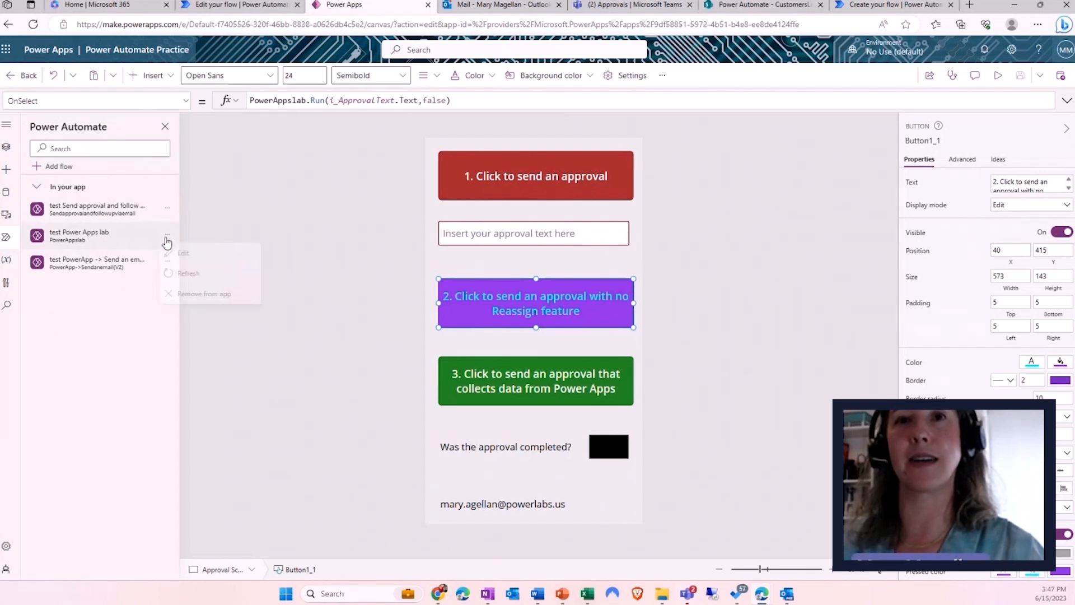
click(197, 264)
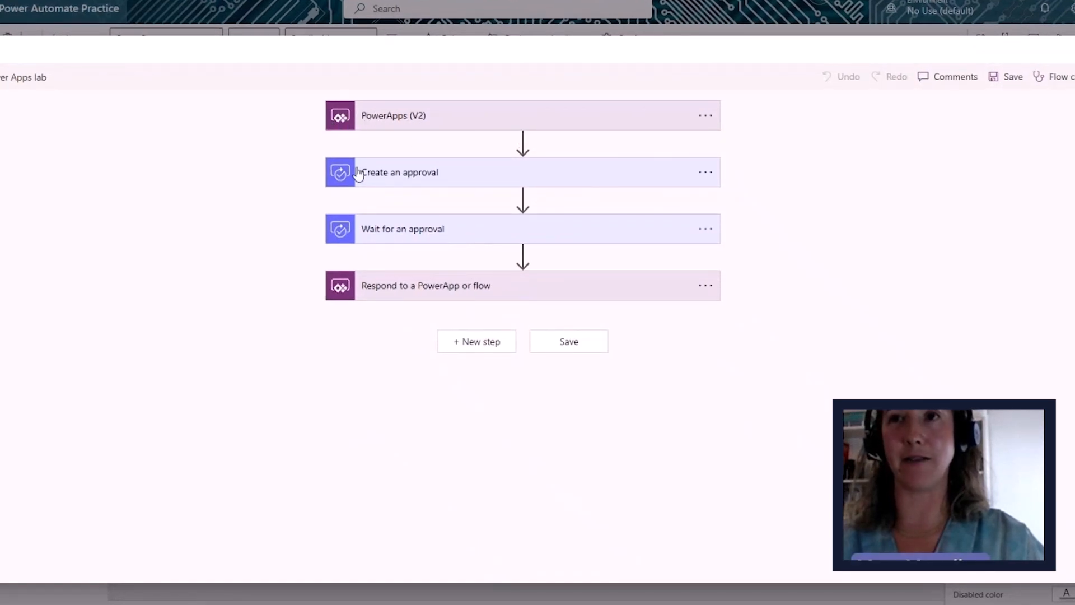
click(395, 177)
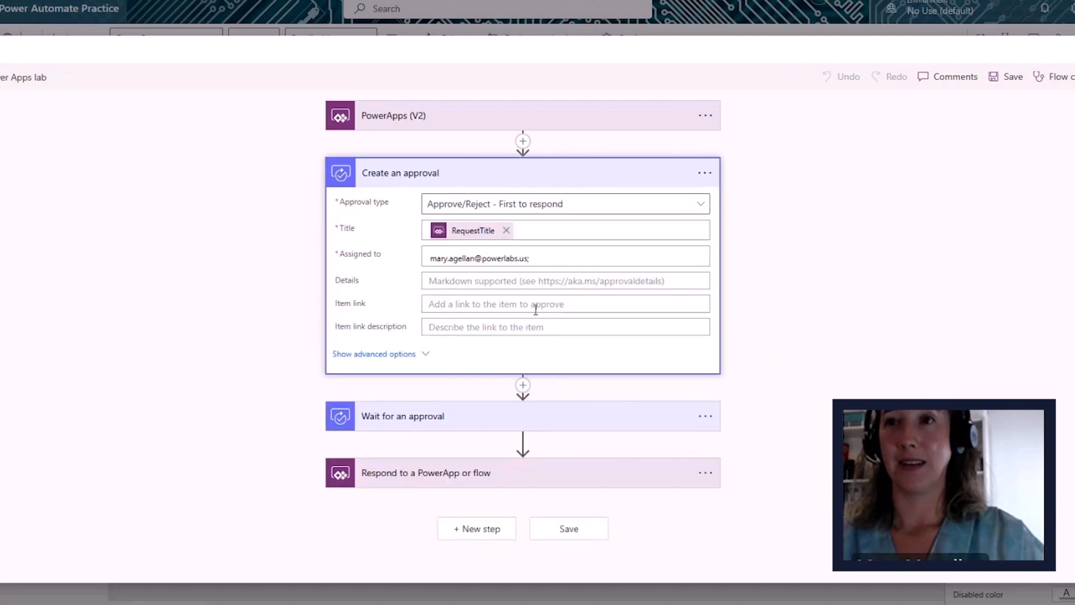
click(386, 417)
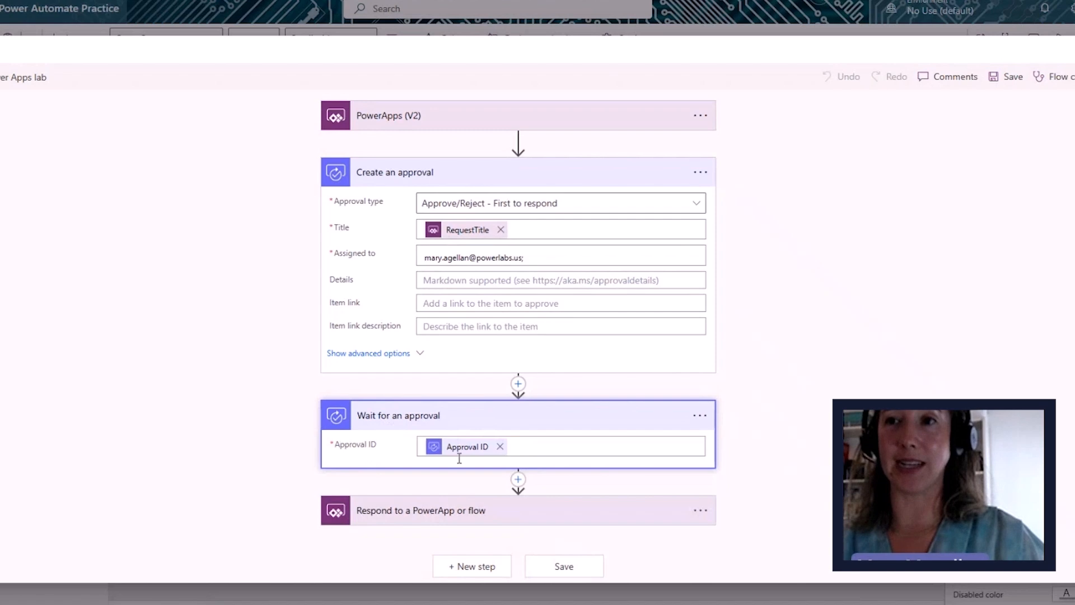
click(376, 512)
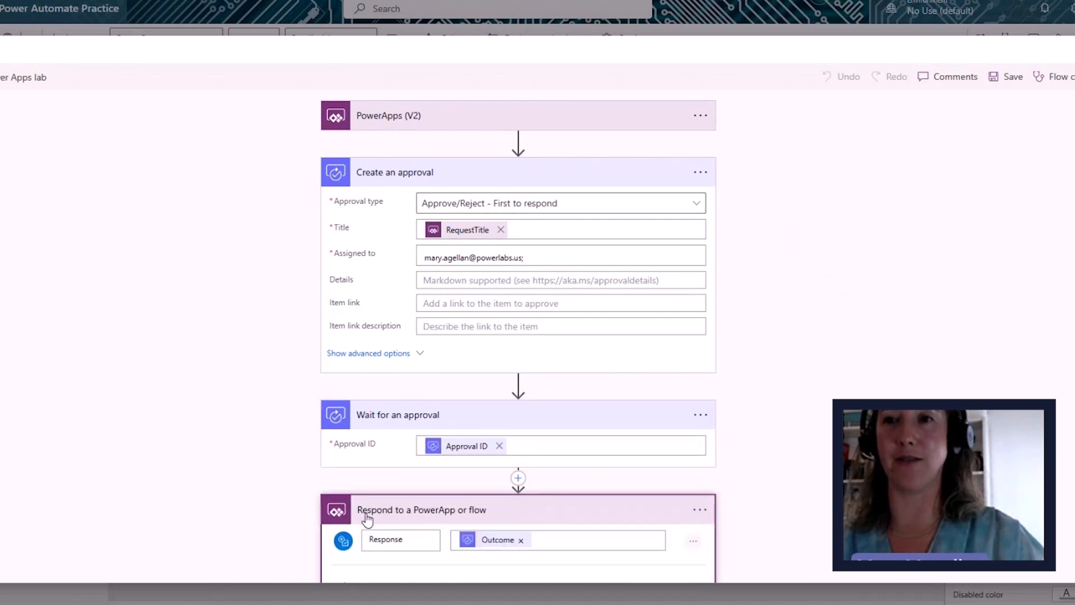
- Finish reviewing the flow and close the editor so button 2 calls testPowerAppslab.Run
scroll(284, 452, down, 2)
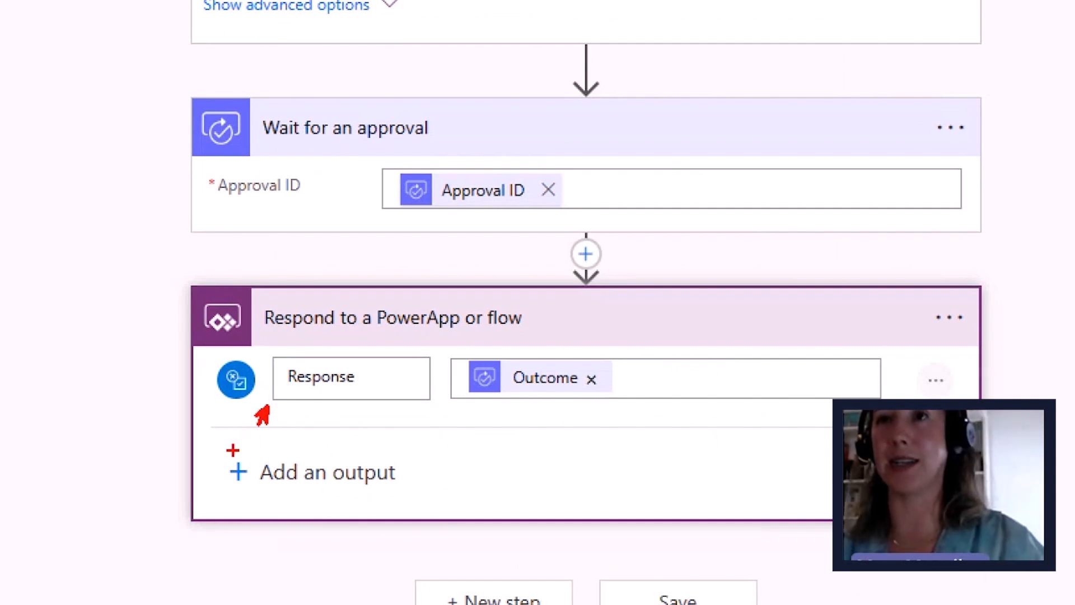
drag(347, 210, 432, 394)
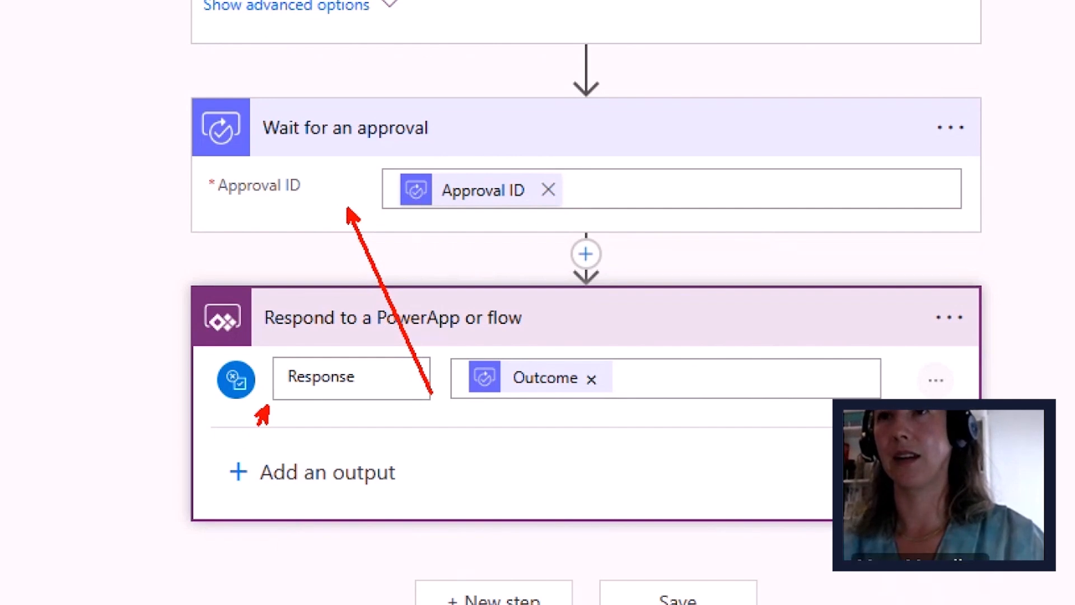
key(Escape)
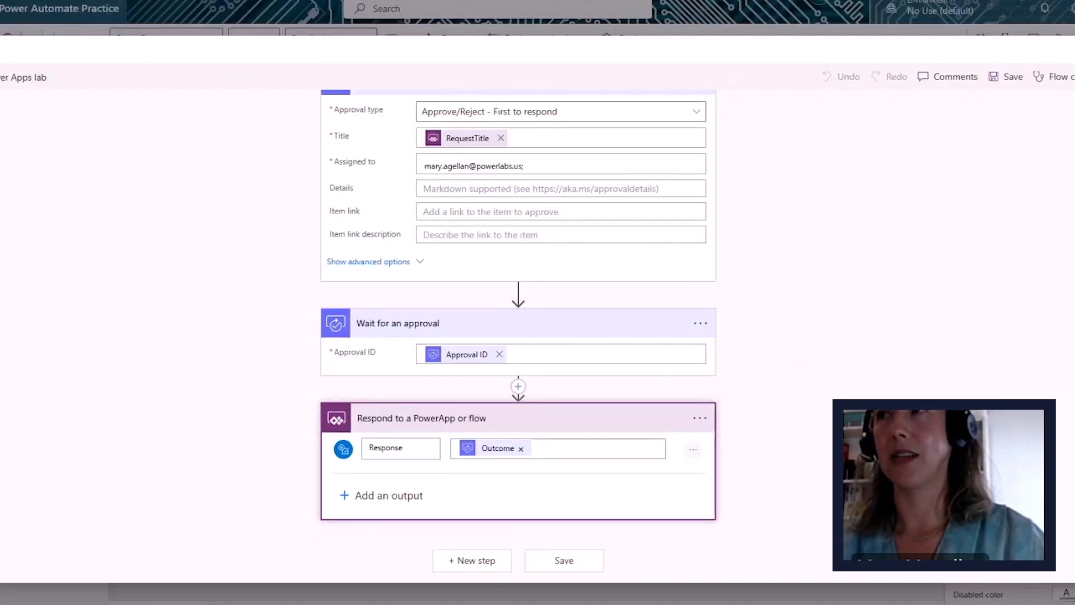
click(1071, 50)
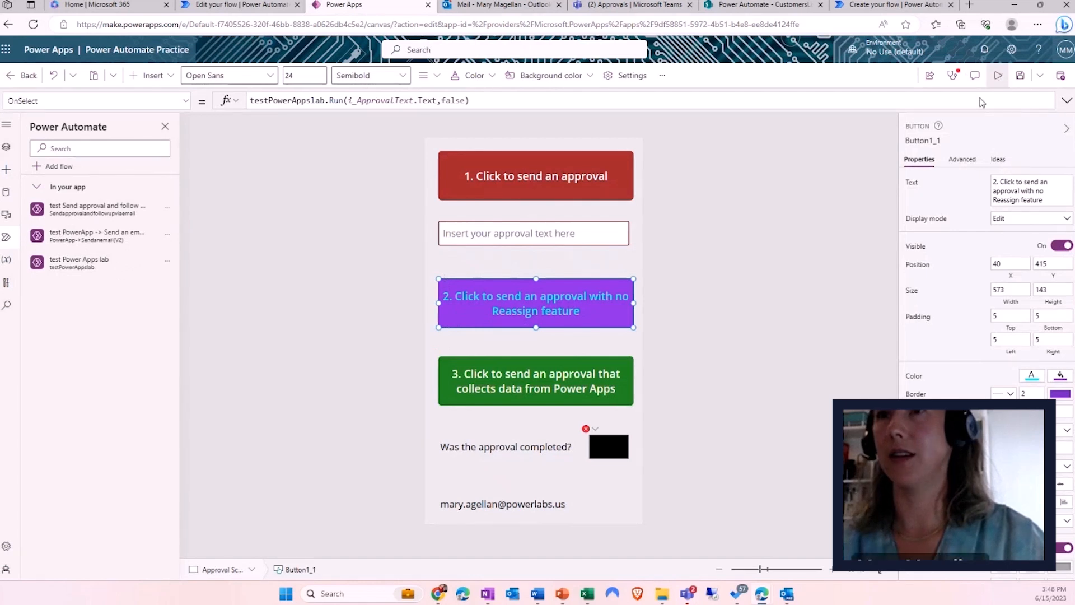
- Preview the app, enter 'More pepperoni pizza please!' and send button 2's no-reassign approval
click(998, 75)
click(490, 197)
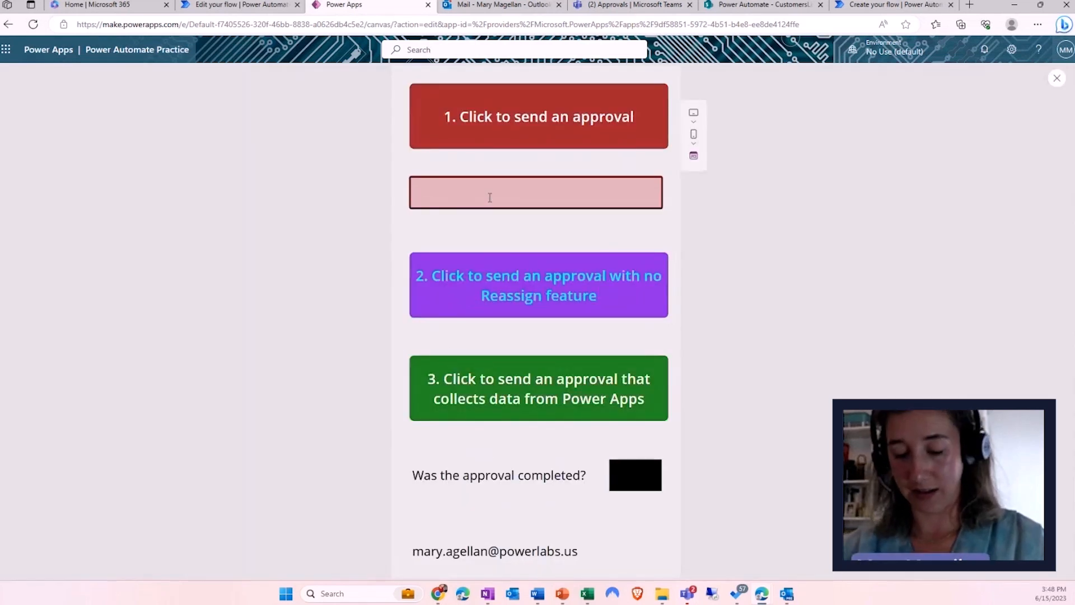
text(More pepperoni pi)
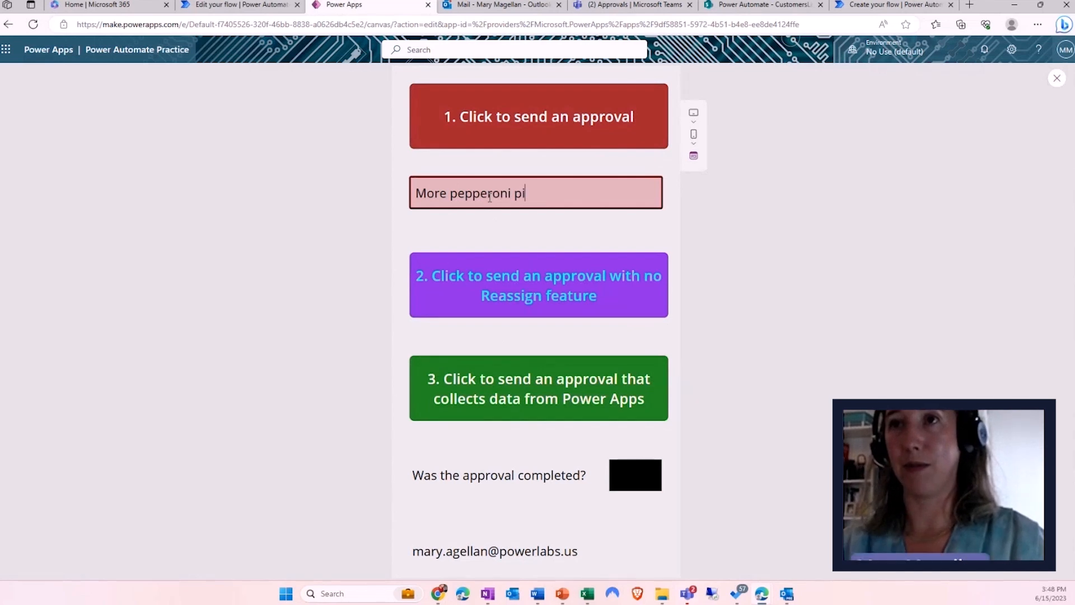
text(zza please!)
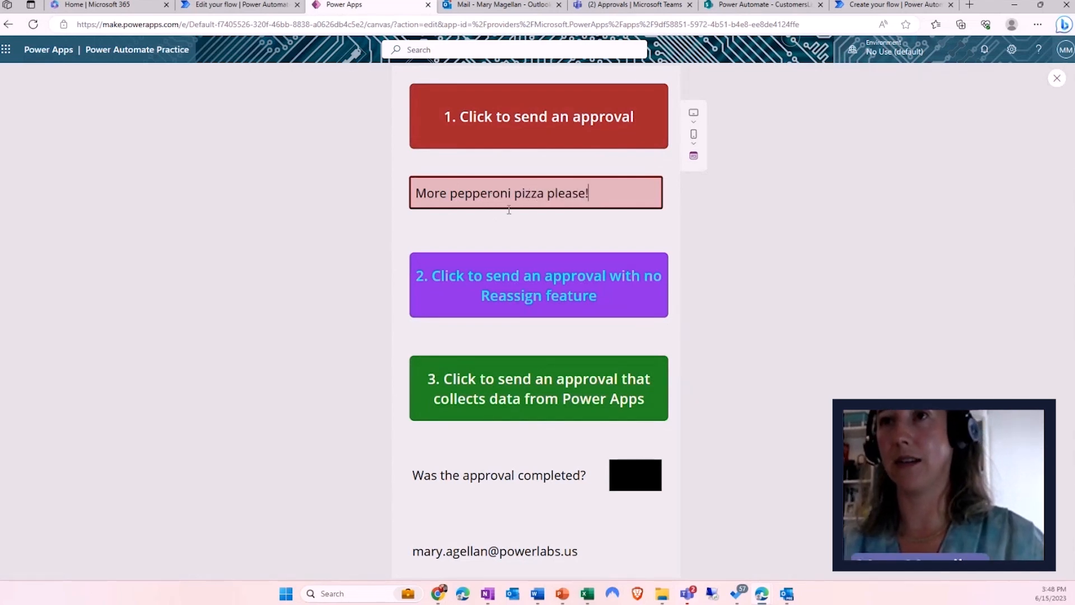
click(511, 299)
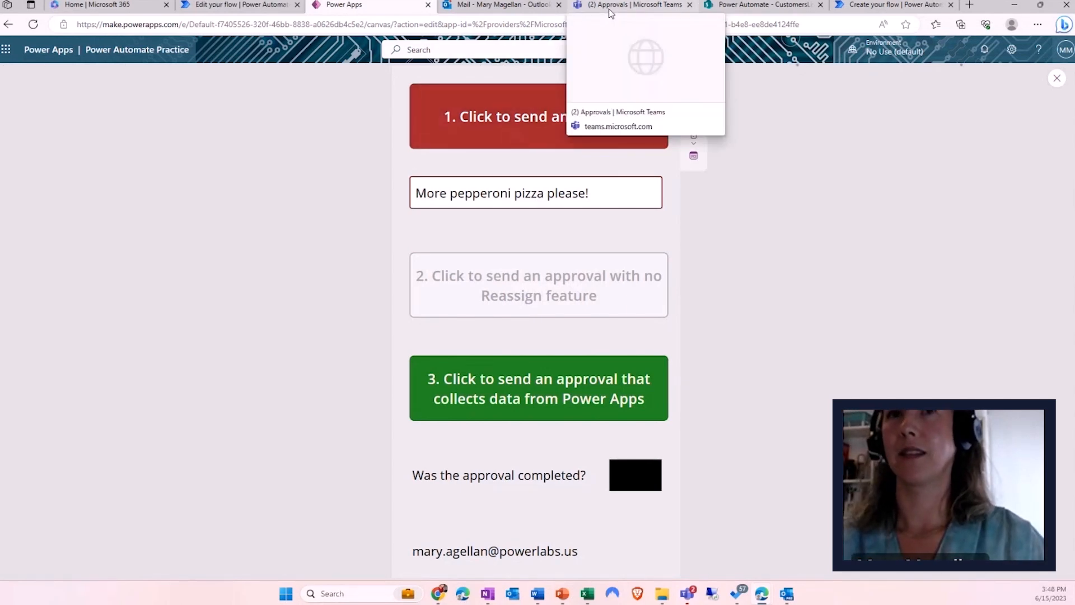
- Check the pending approval in Microsoft Teams and look at its extra actions
click(610, 8)
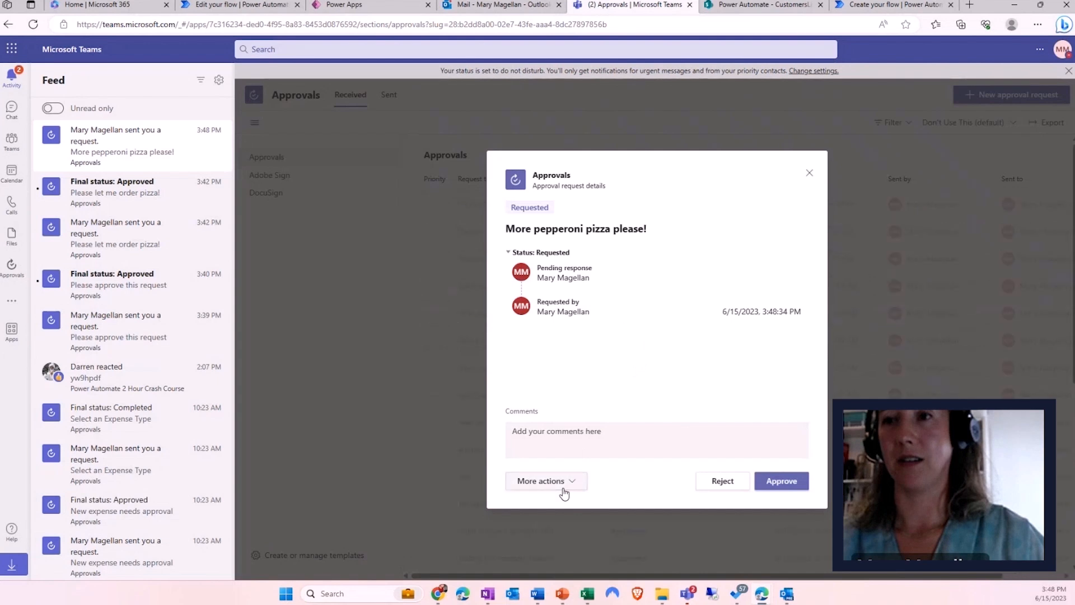
click(571, 487)
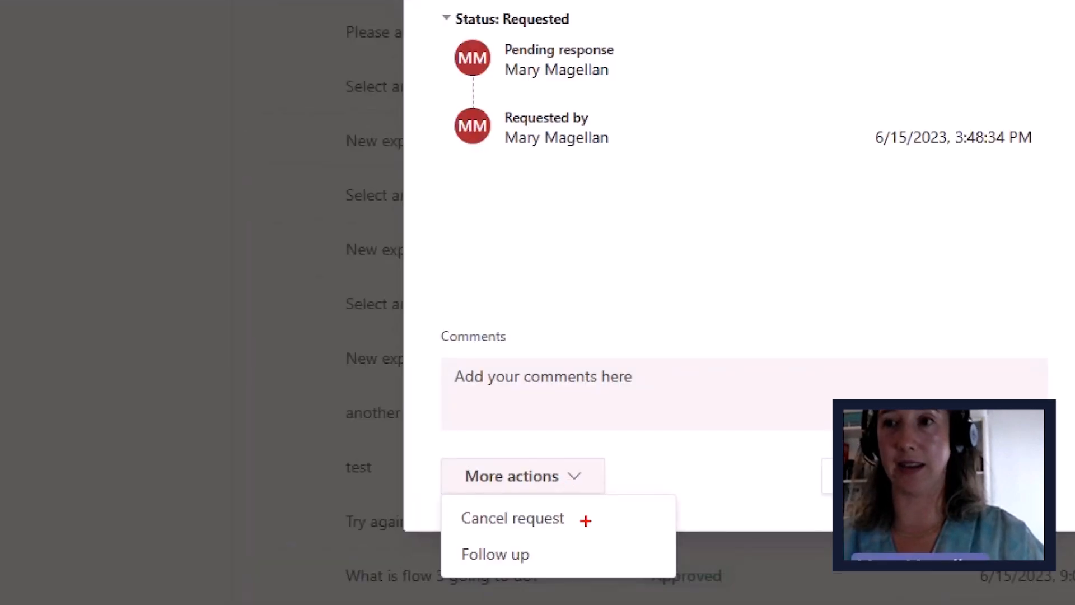
drag(586, 521, 595, 519)
mouse_move(571, 542)
mouse_down()
mouse_move(564, 547)
mouse_move(600, 541)
mouse_up()
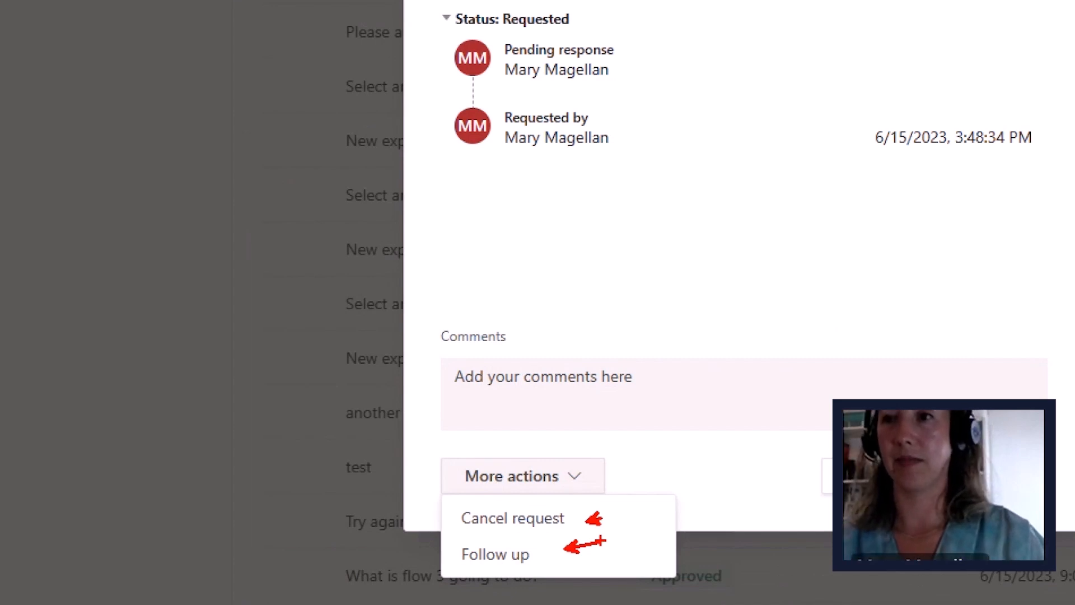
key(Escape)
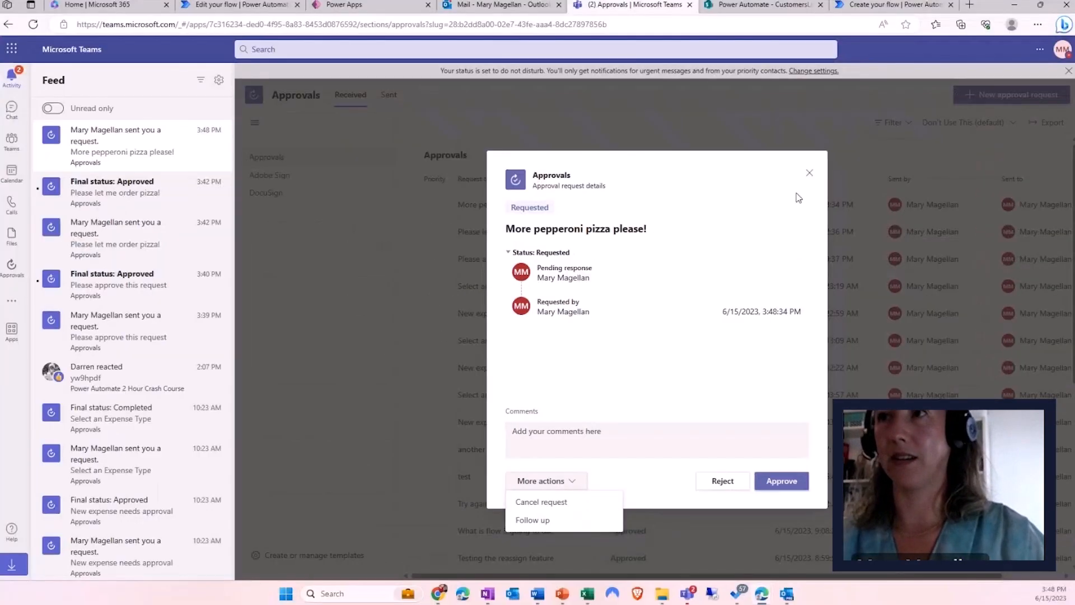
- Close the approval request details and return through Power Automate to the Power Apps tab
click(809, 172)
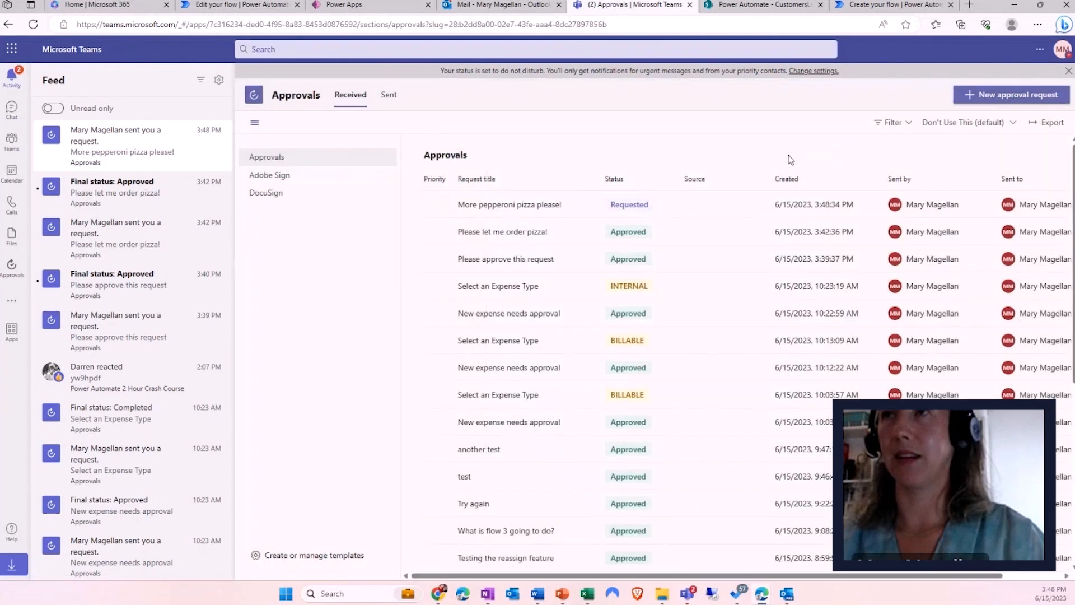
click(893, 7)
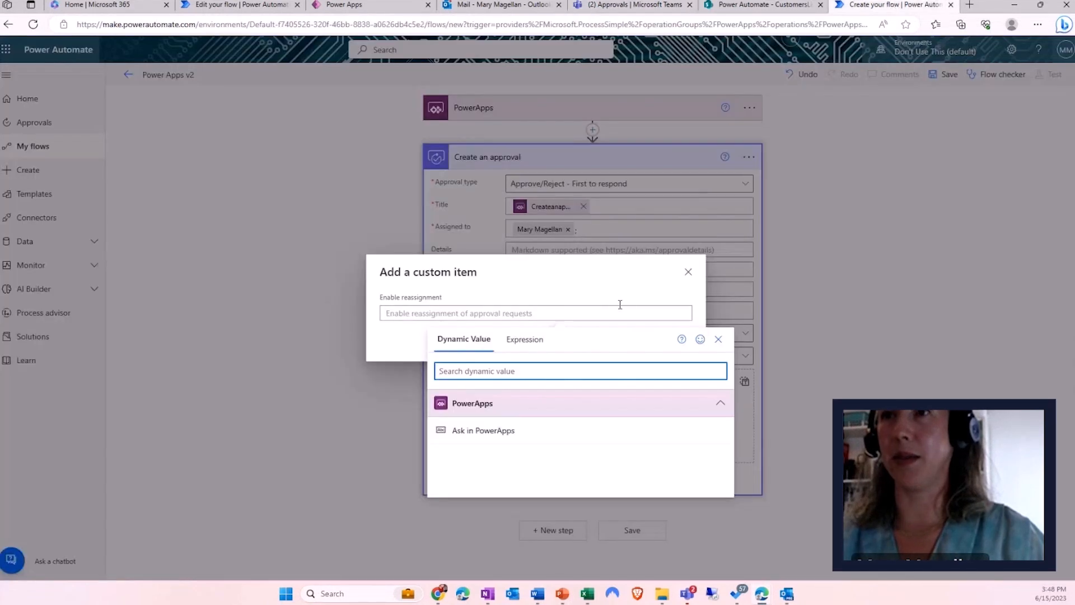
click(361, 8)
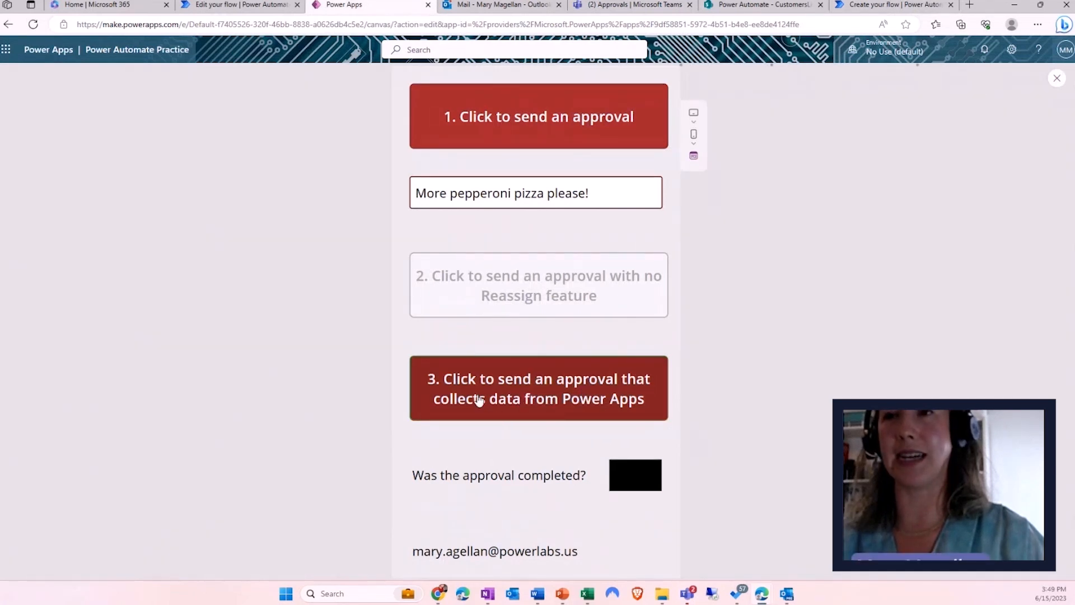
- Send the third approval, exit preview, and show button 3's full OnSelect formula
click(449, 388)
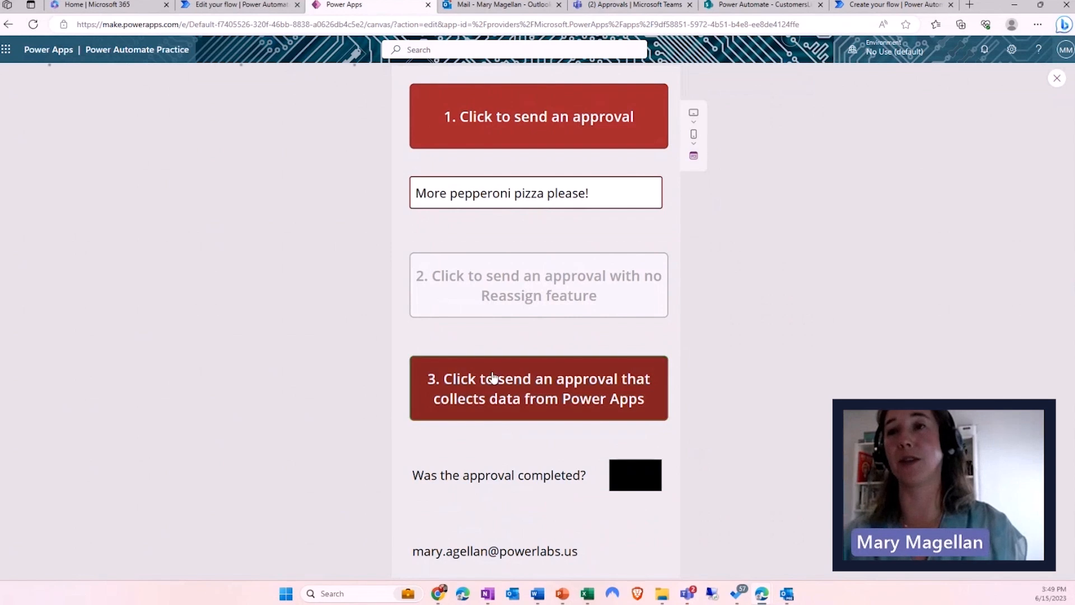
click(1055, 81)
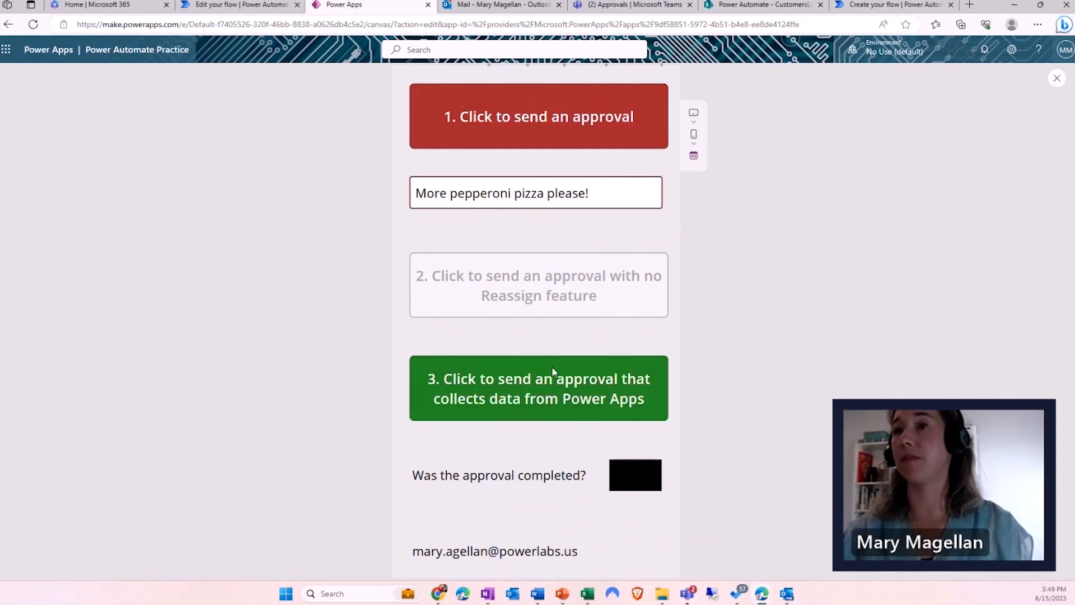
click(510, 388)
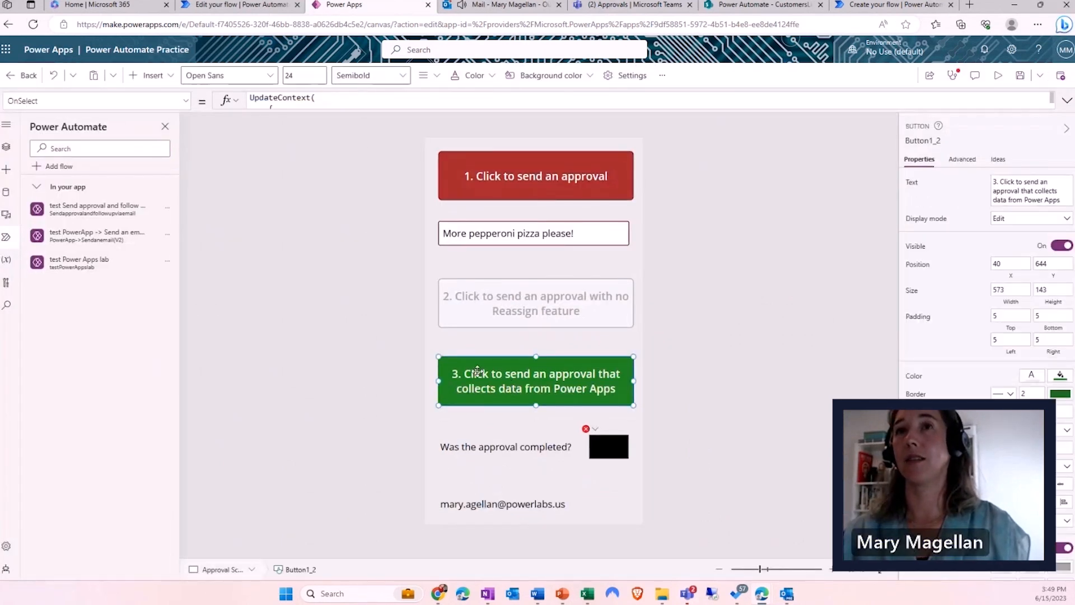
drag(325, 110, 309, 211)
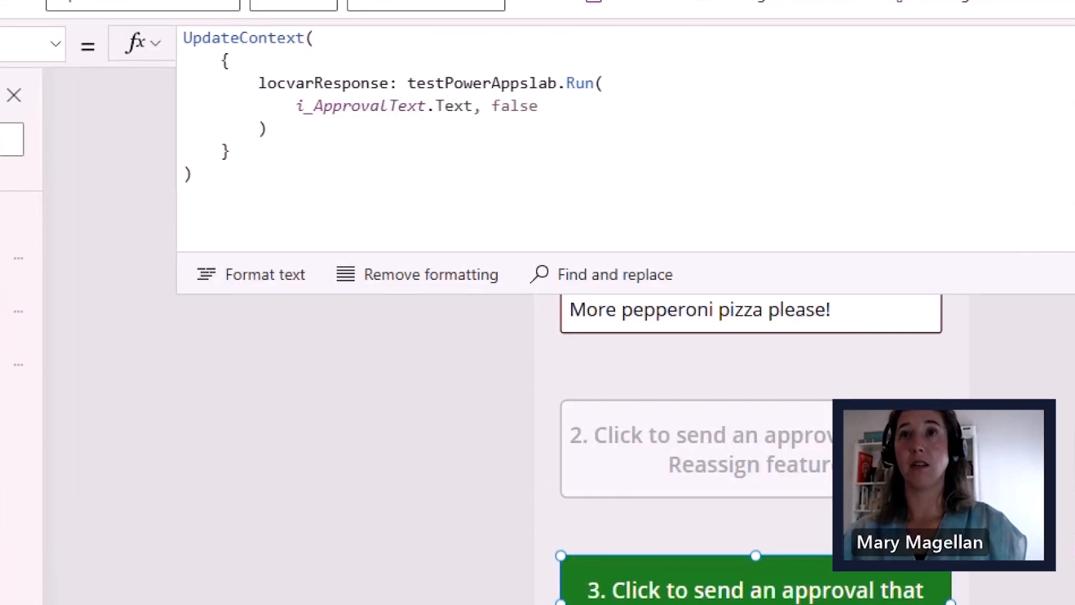
mouse_move(422, 67)
mouse_down()
mouse_move(536, 31)
mouse_move(612, 48)
mouse_up()
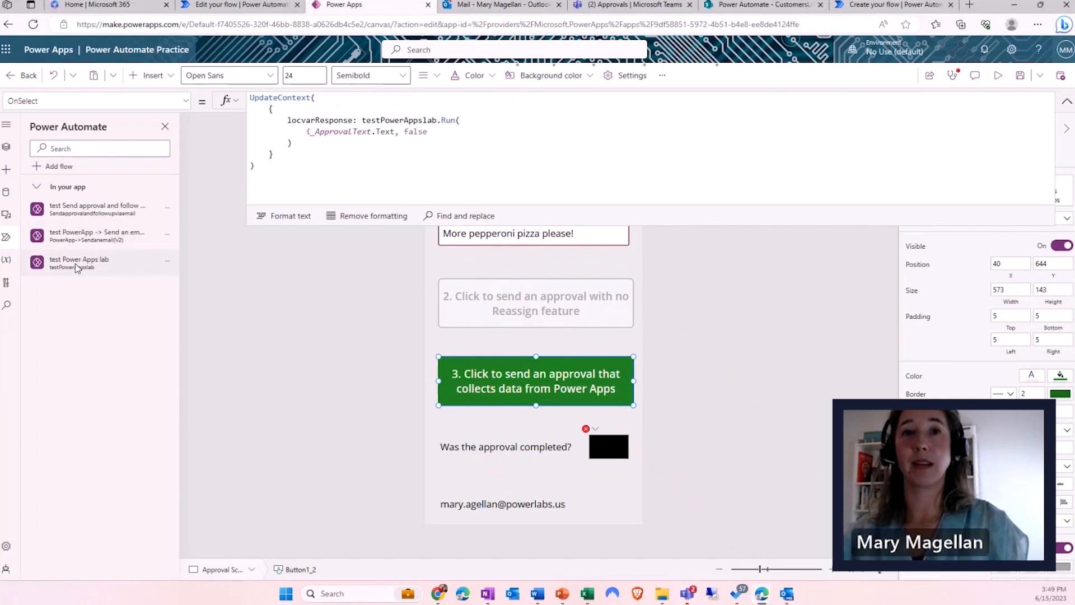
- Open the 'test Power Apps lab' flow for editing from the flows list
mouse_move(120, 258)
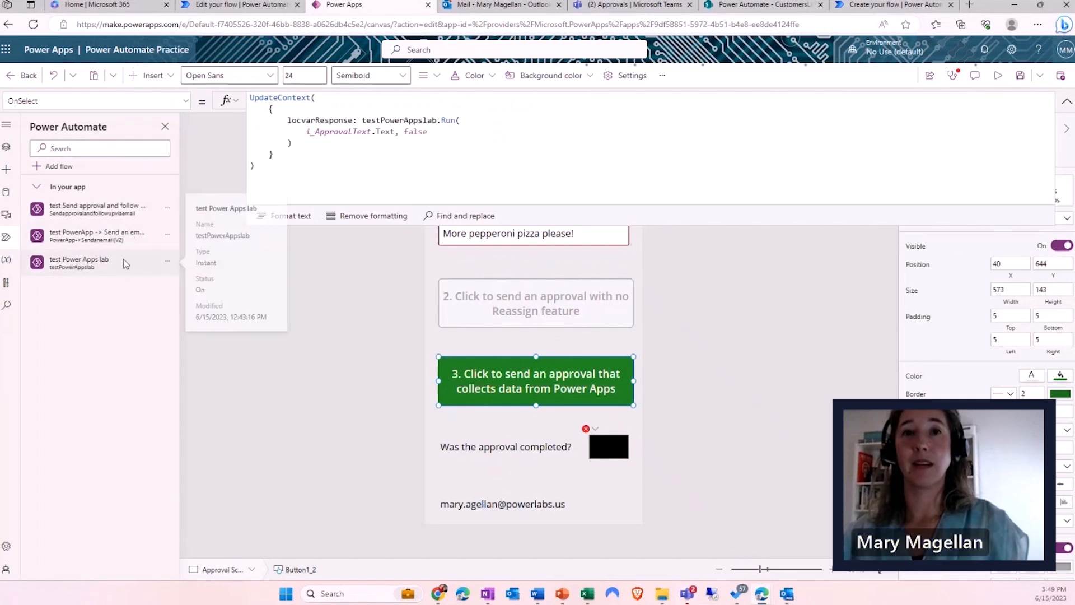
click(166, 262)
click(191, 286)
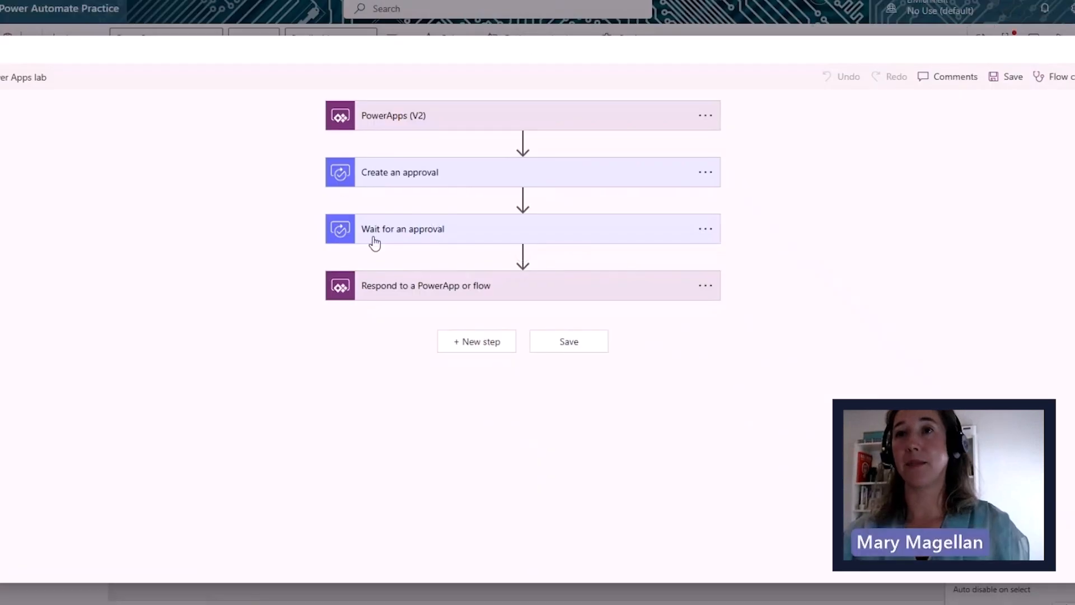
- Expand the 'Respond to a PowerApp or flow' step in the flow designer
click(398, 298)
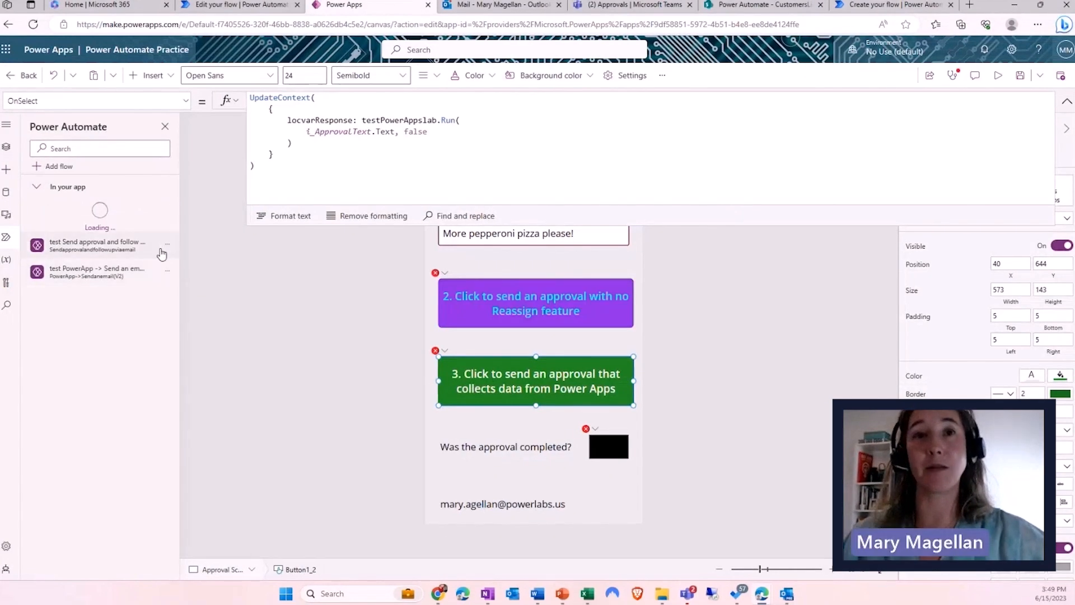
- Open the 'test Send approval and follow up via email' flow for editing
click(163, 248)
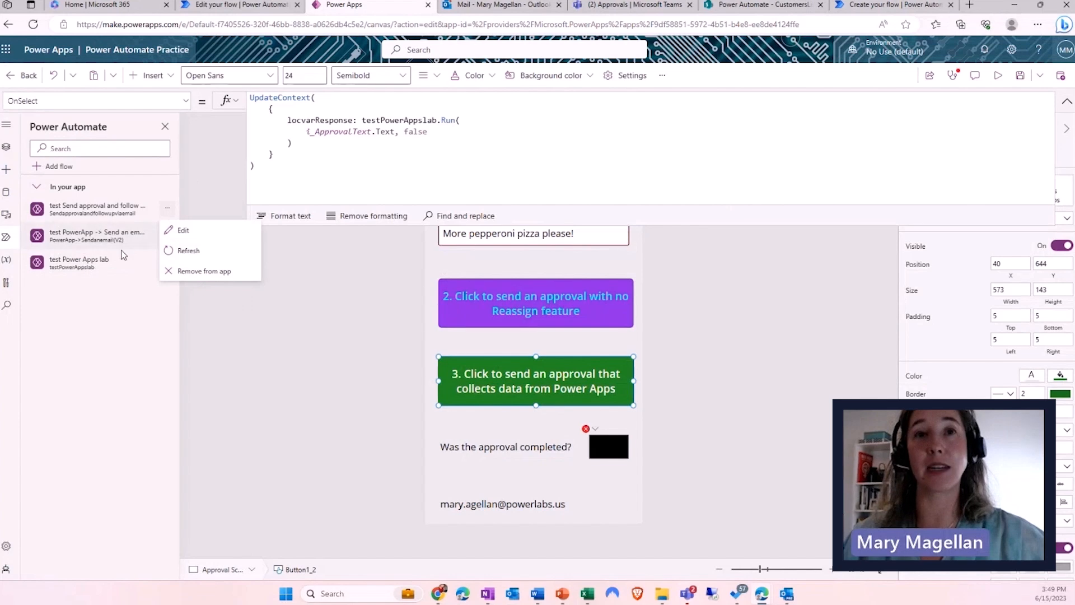
click(124, 255)
mouse_move(114, 241)
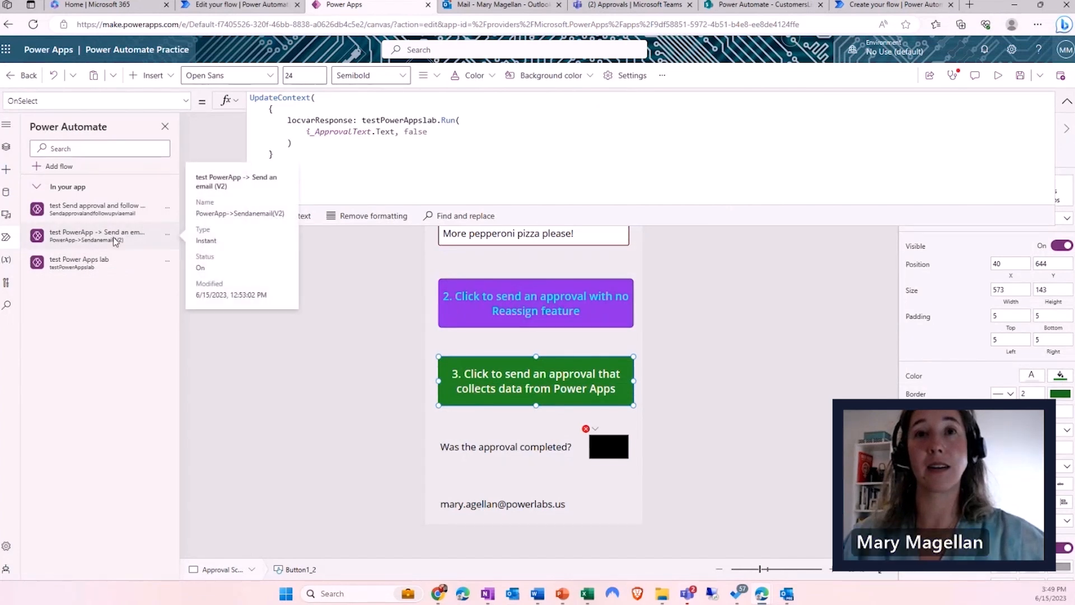
click(165, 214)
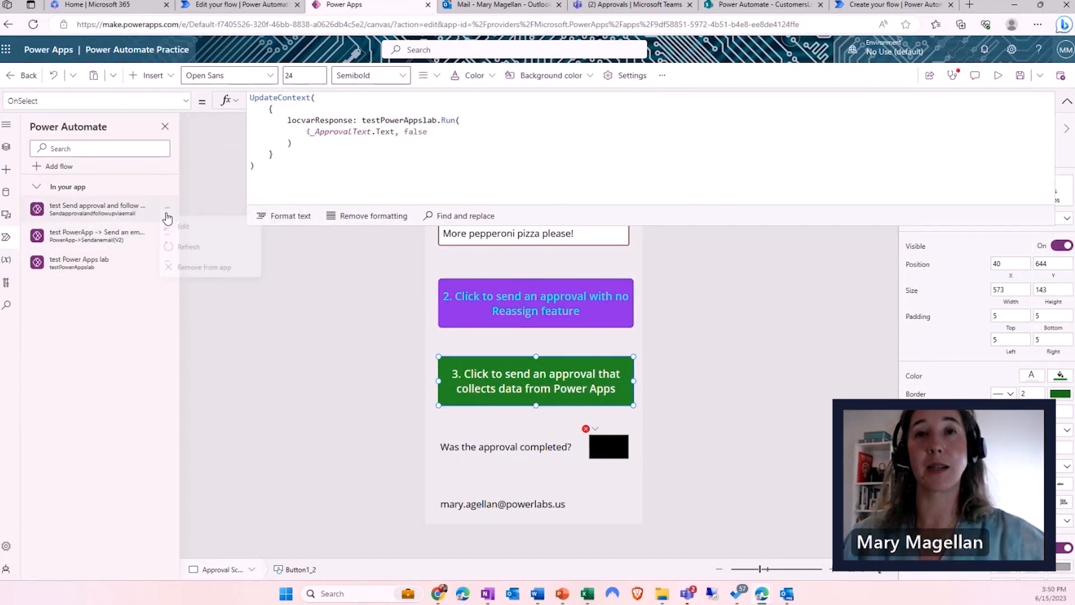
click(184, 232)
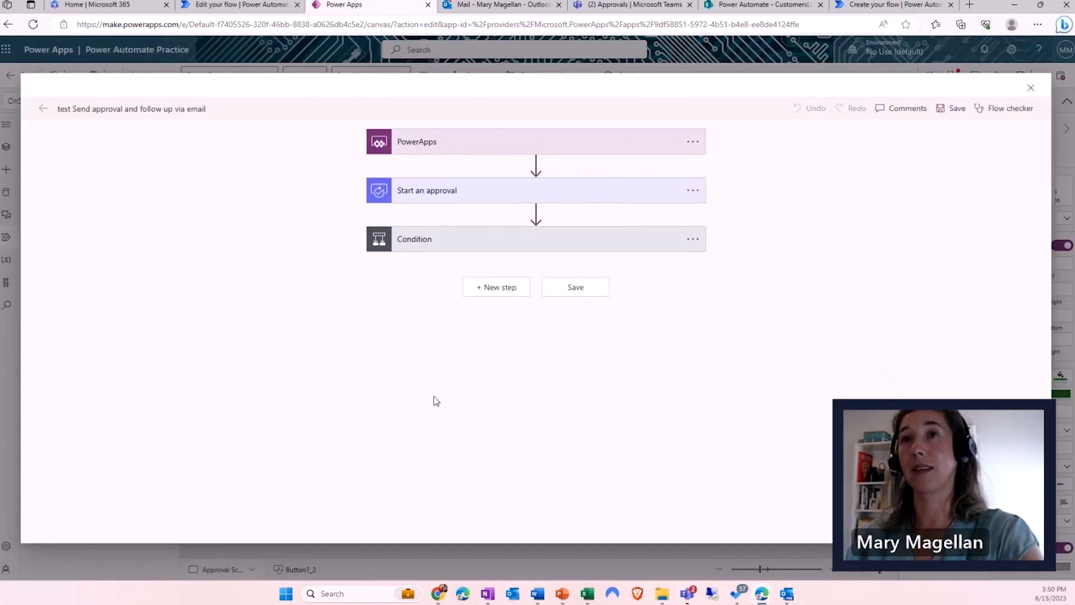
- Expand the Condition, PowerApps trigger, Start an approval and Send approval email steps
click(415, 241)
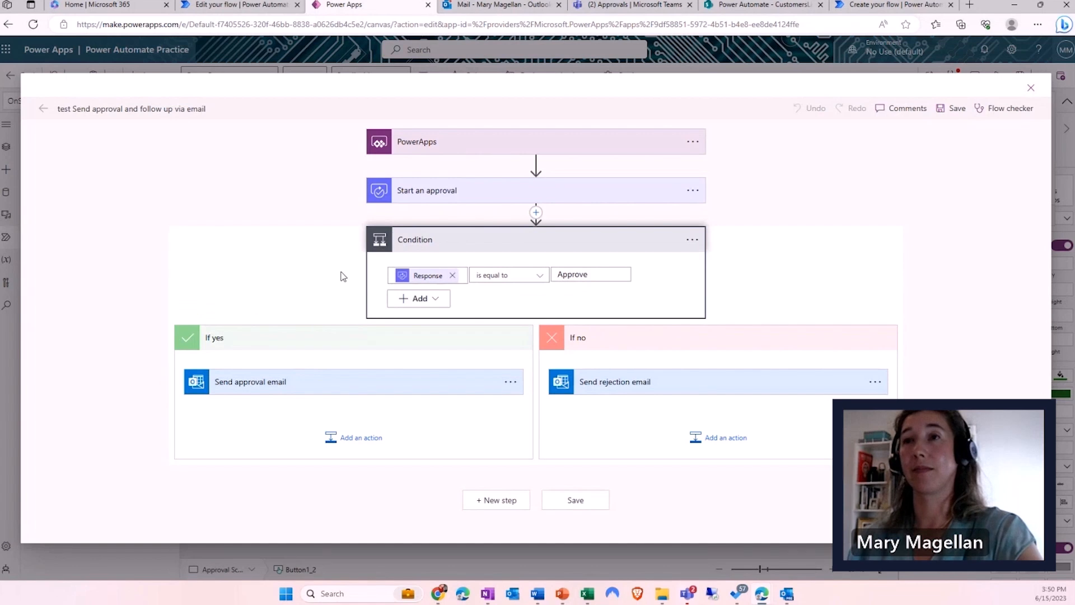
click(399, 143)
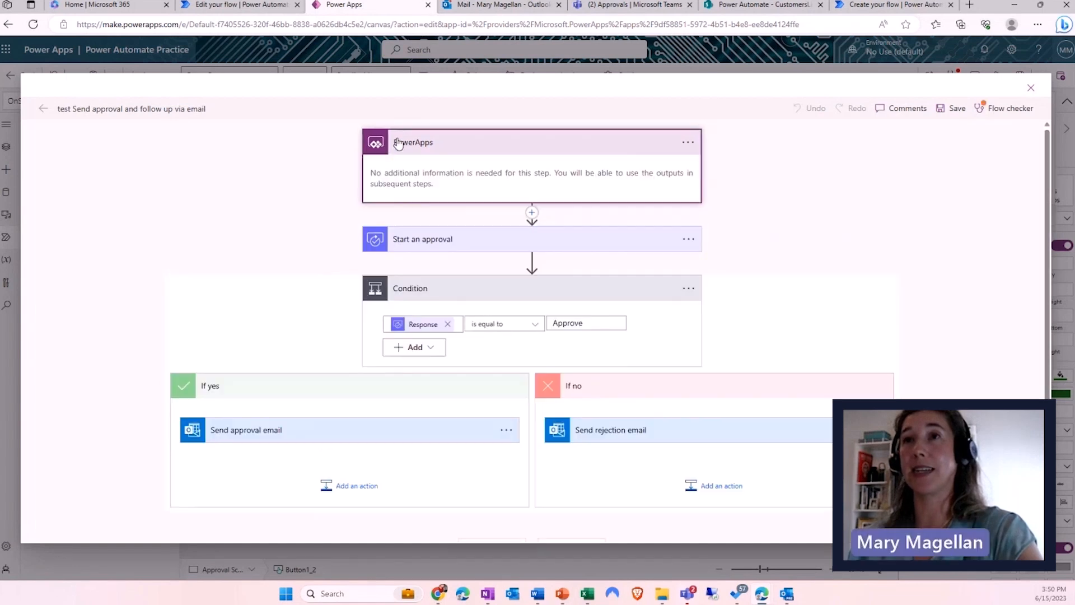
click(415, 237)
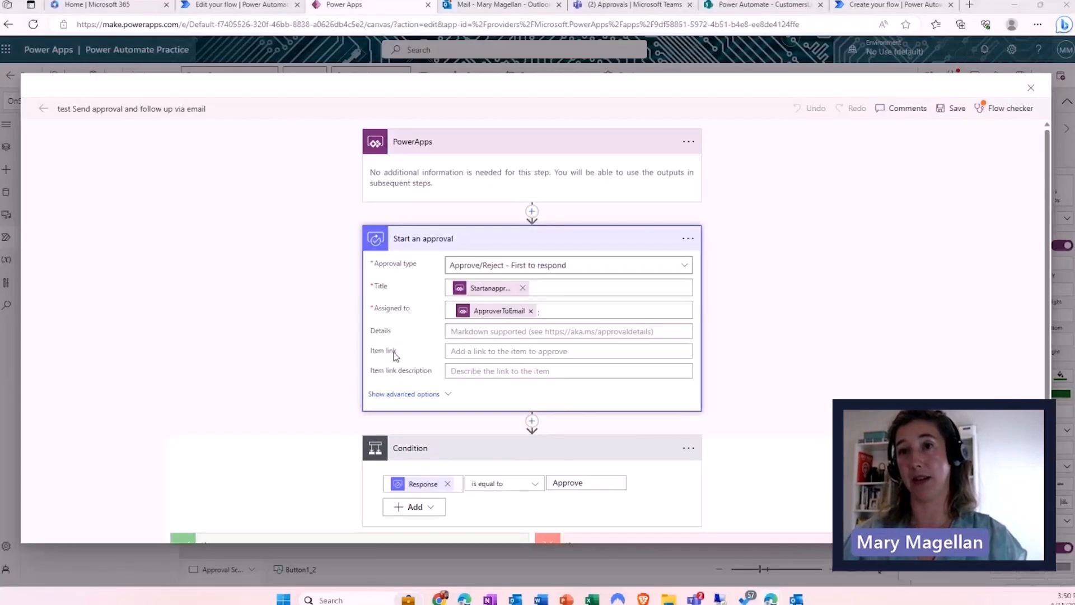
scroll(392, 383, down, 3)
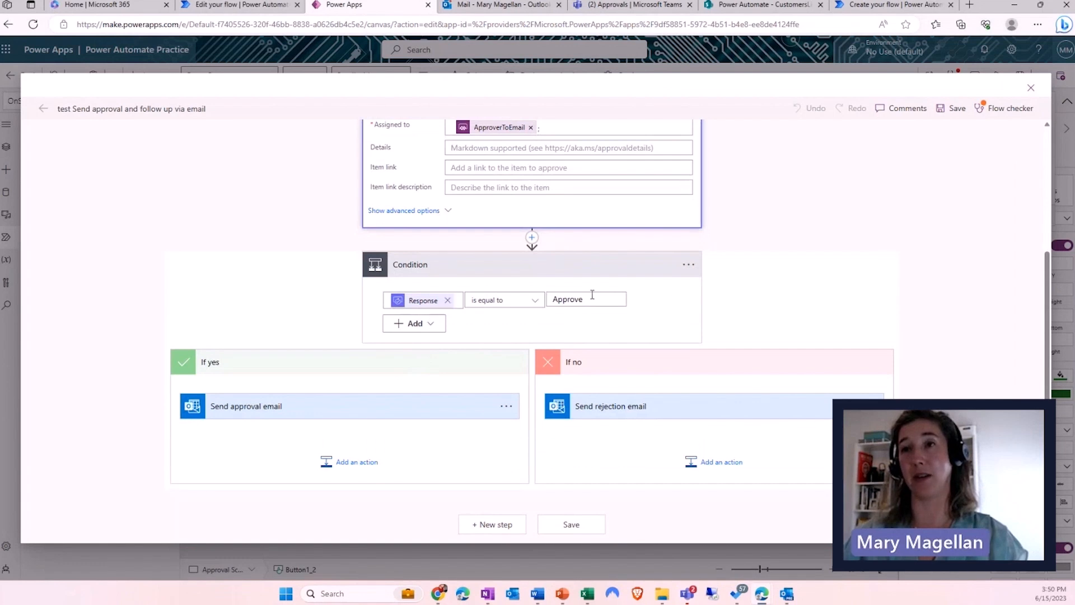
click(289, 413)
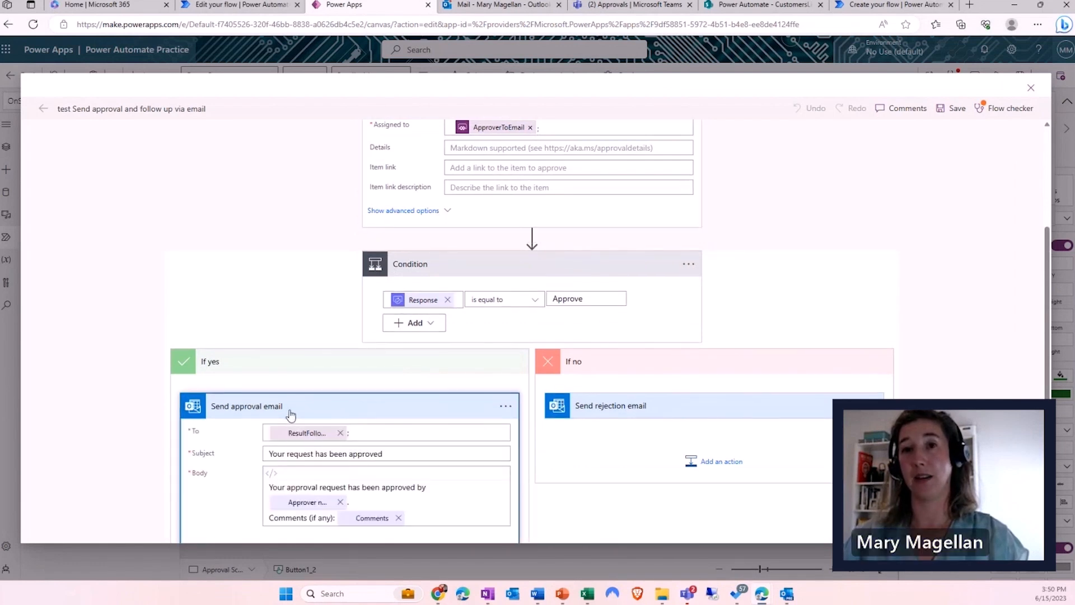
scroll(287, 417, down, 3)
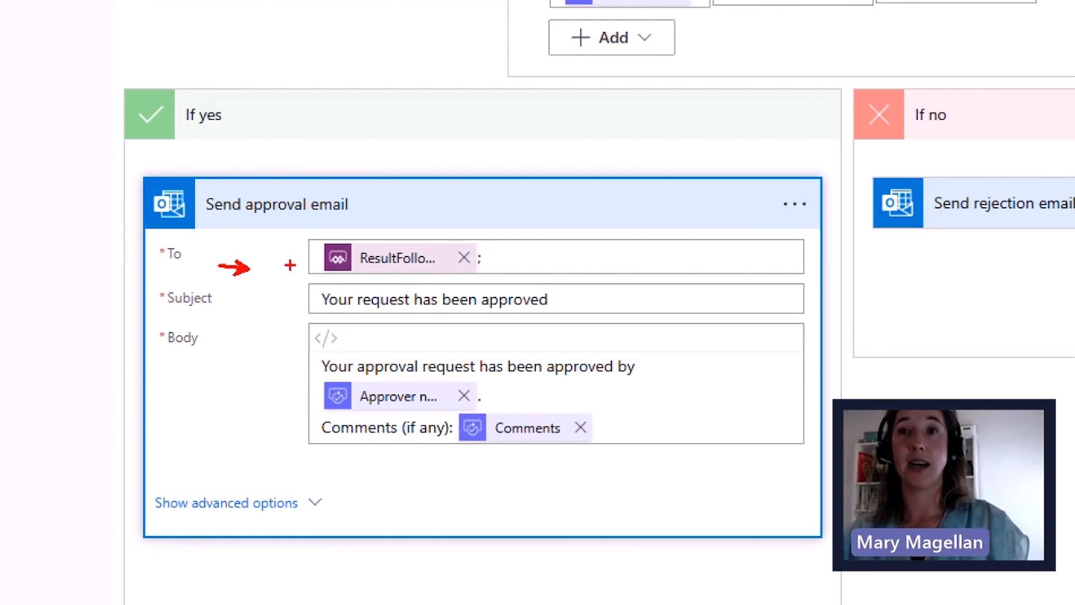
- Close the flow designer, select the approval screen and collapse the formula bar to one line
click(313, 255)
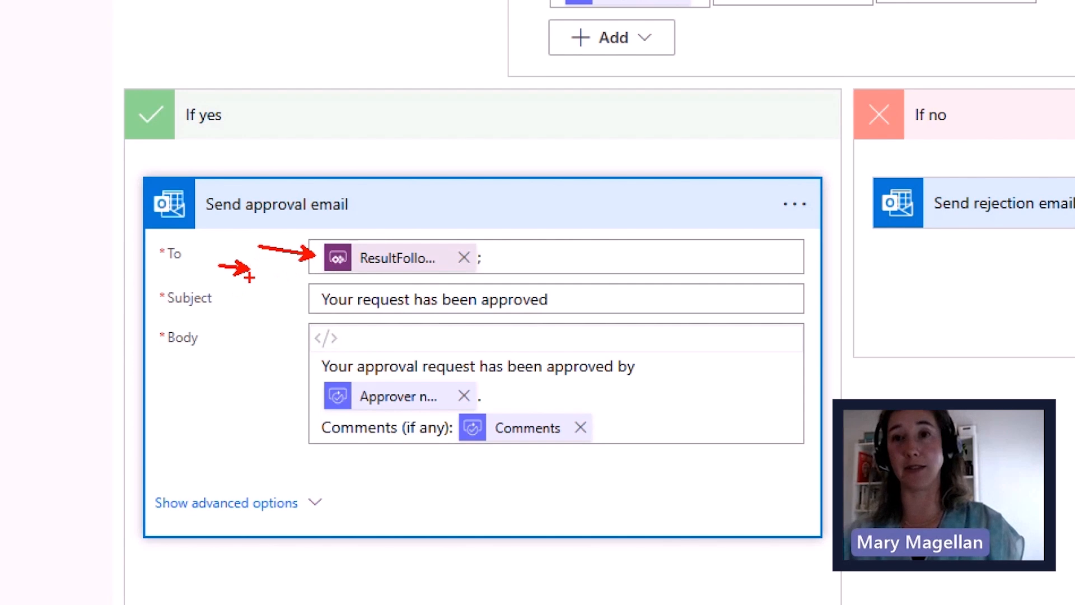
click(312, 396)
click(304, 434)
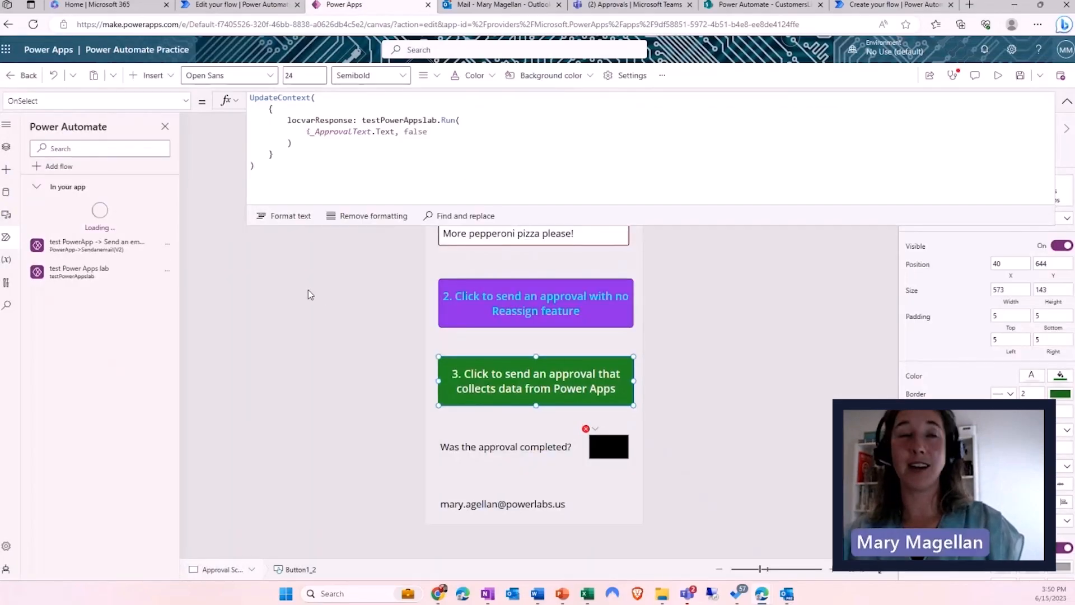
click(274, 266)
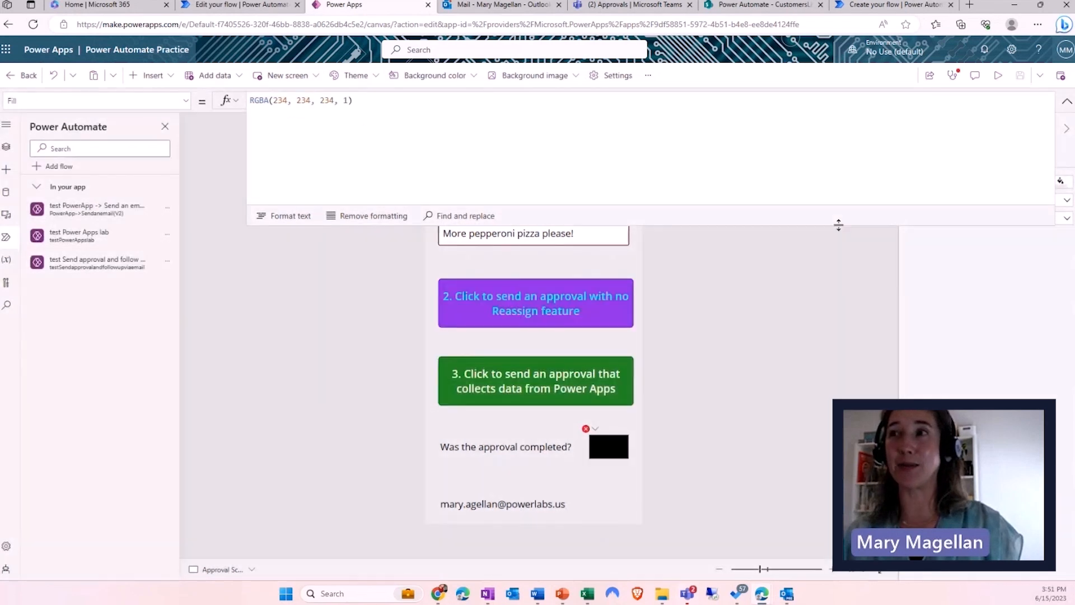
drag(839, 225, 854, 103)
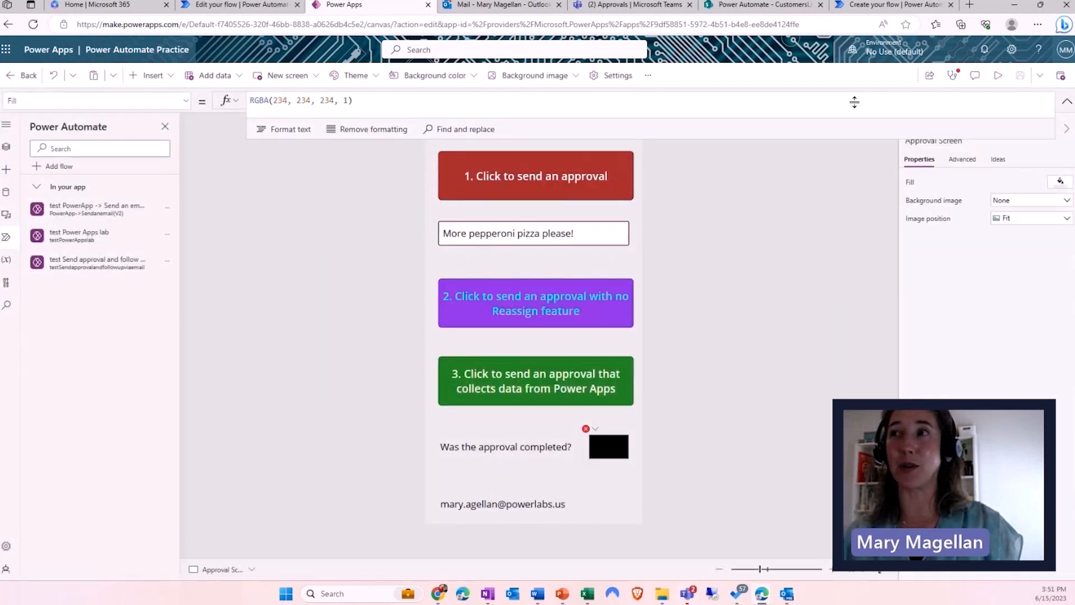